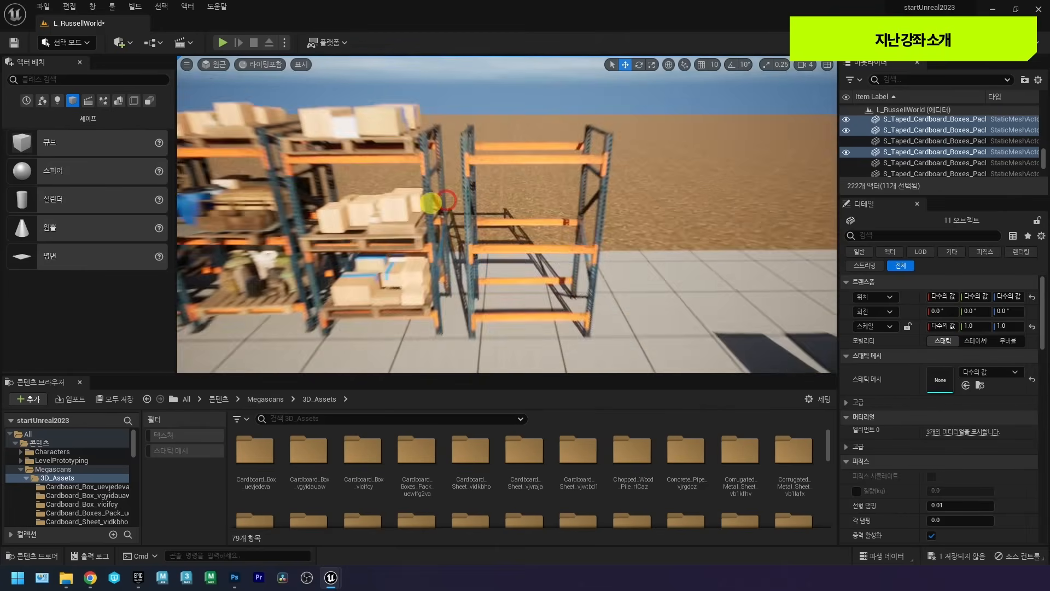
# Examine the stocked pallet racks and the barrels, crates and other loose props laid out across the tiled floor.
pyautogui.scroll(4, 519, 219)
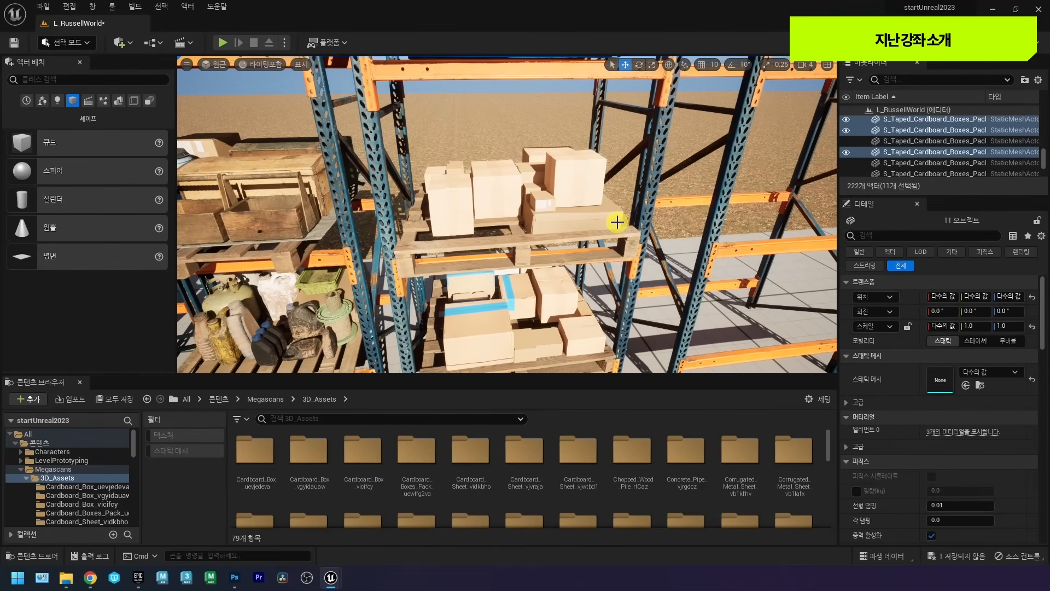
pyautogui.scroll(-5, 602, 221)
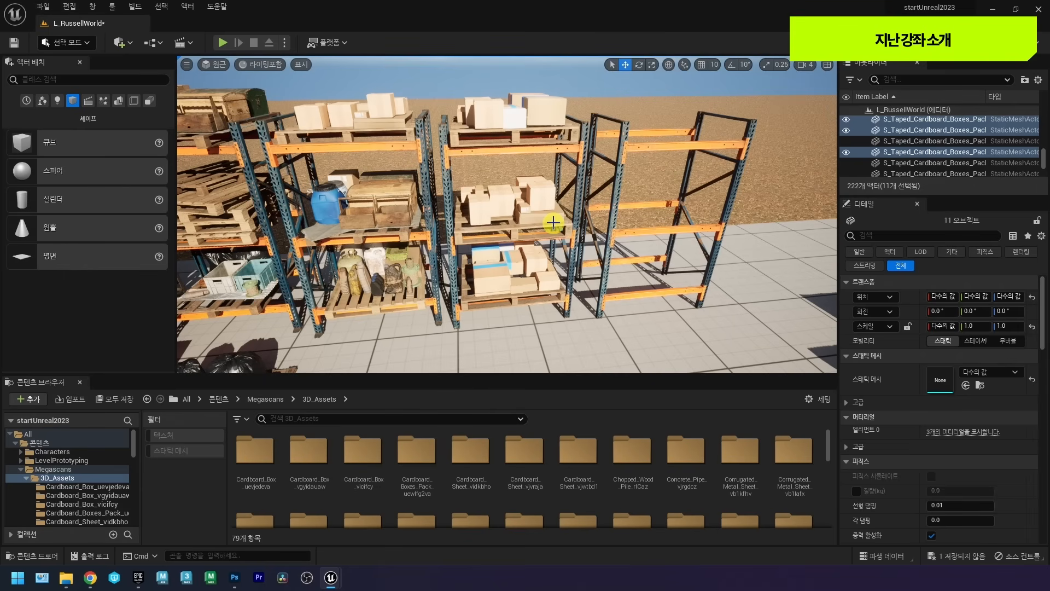
pyautogui.moveTo(554, 222); pyautogui.dragTo(506, 209, button='right')
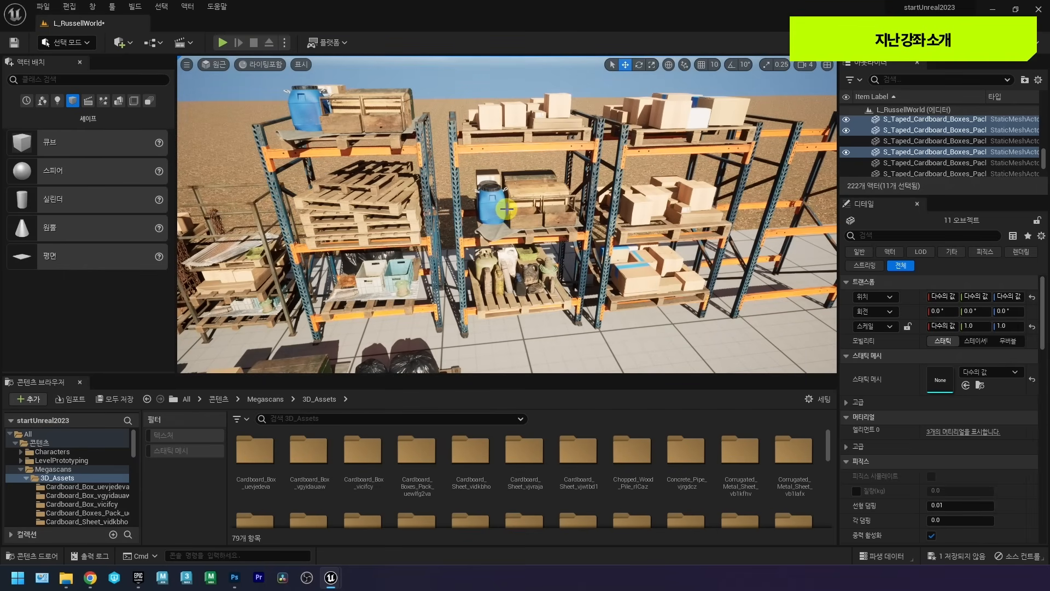
pyautogui.scroll(-6, 506, 209)
pyautogui.moveTo(507, 209); pyautogui.dragTo(486, 229, button='right')
pyautogui.moveTo(488, 224); pyautogui.dragTo(554, 238, button='middle')
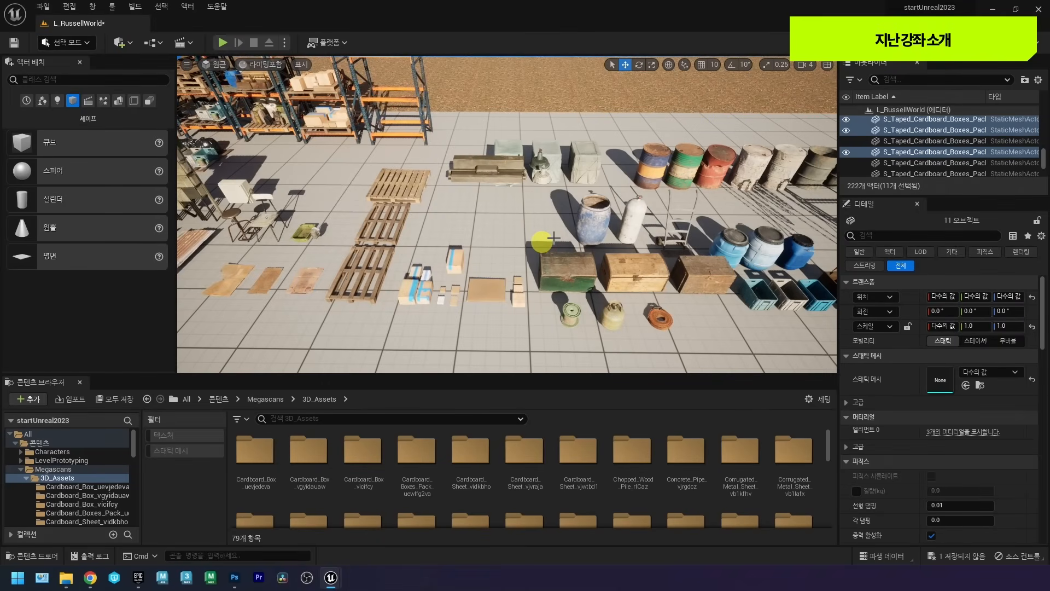
pyautogui.moveTo(507, 225); pyautogui.dragTo(512, 218, button='middle')
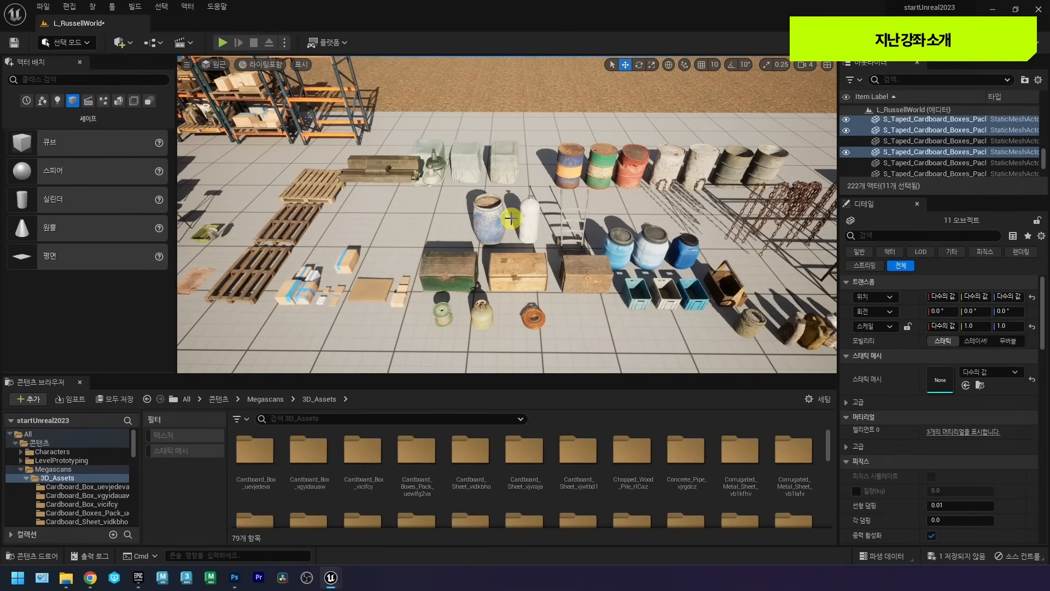
pyautogui.moveTo(511, 219); pyautogui.dragTo(512, 218, button='right')
pyautogui.press('d')
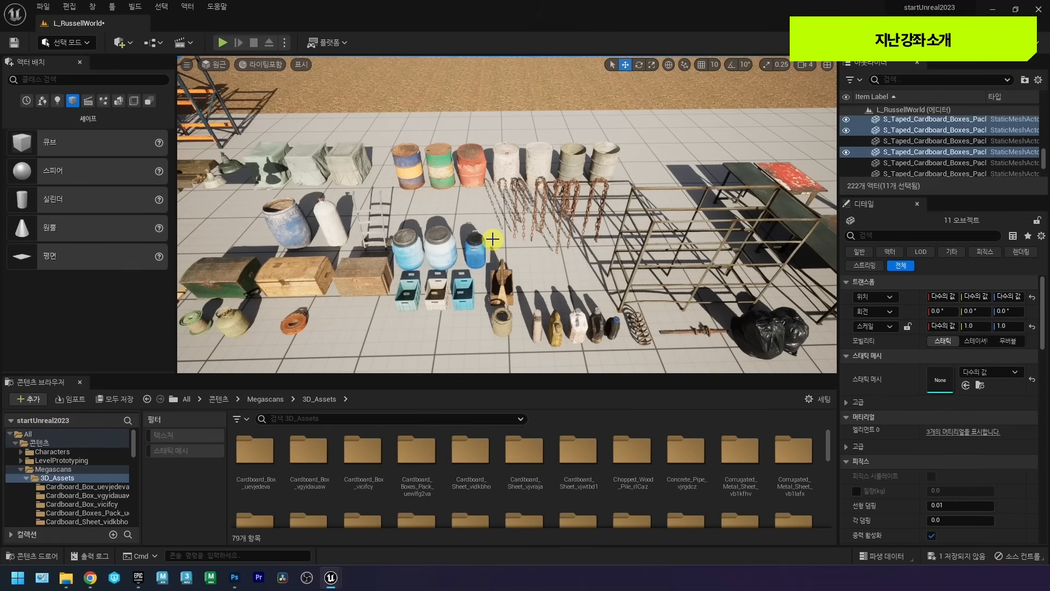
pyautogui.press('d')
pyautogui.moveTo(480, 235); pyautogui.dragTo(482, 235, button='right')
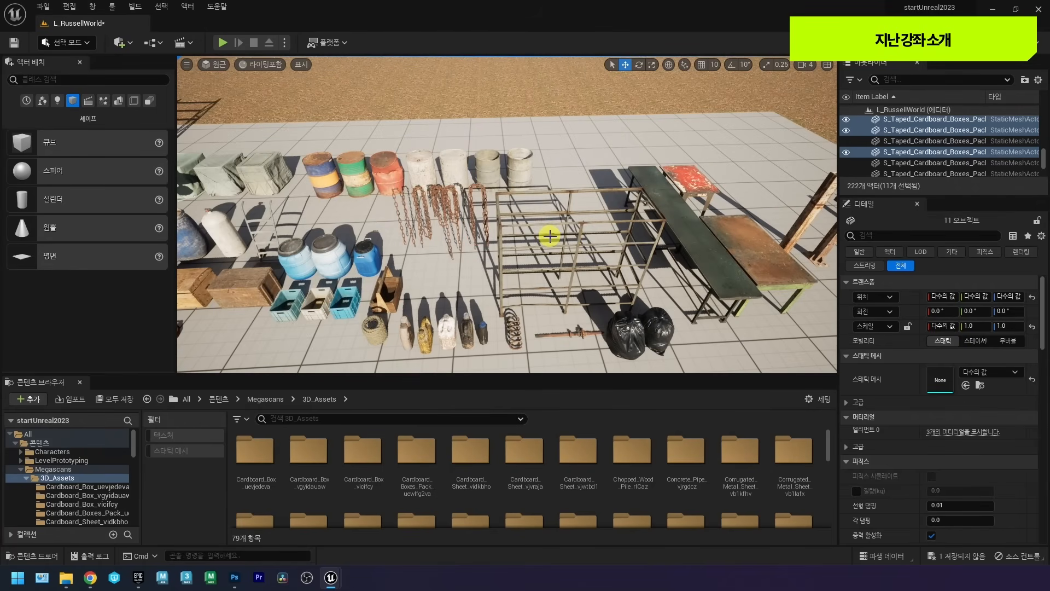
pyautogui.press('a')
pyautogui.moveTo(476, 225); pyautogui.dragTo(470, 229, button='right')
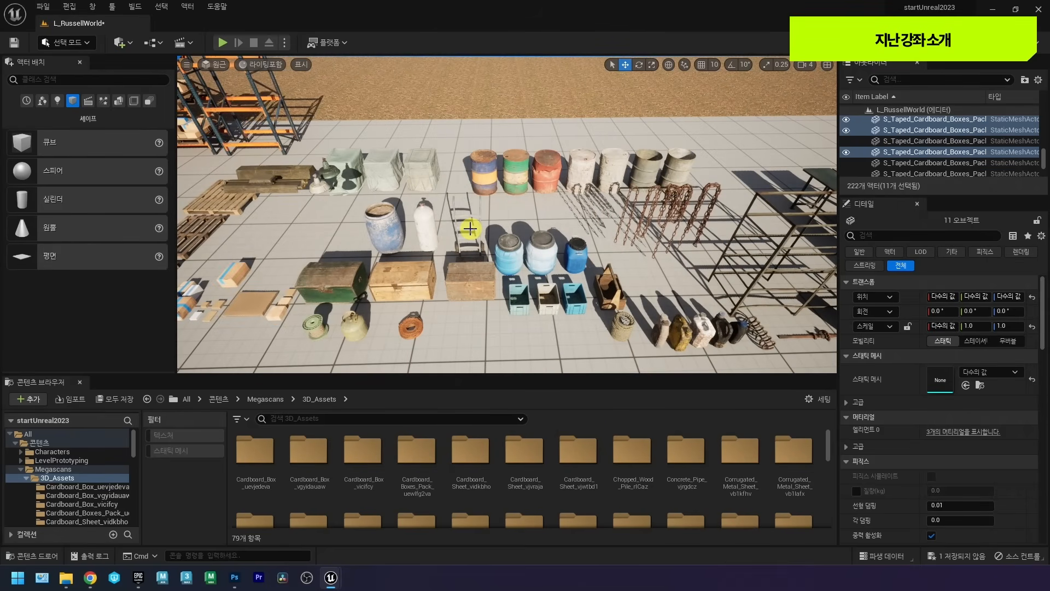
pyautogui.press('s')
pyautogui.moveTo(465, 229); pyautogui.dragTo(465, 232, button='right')
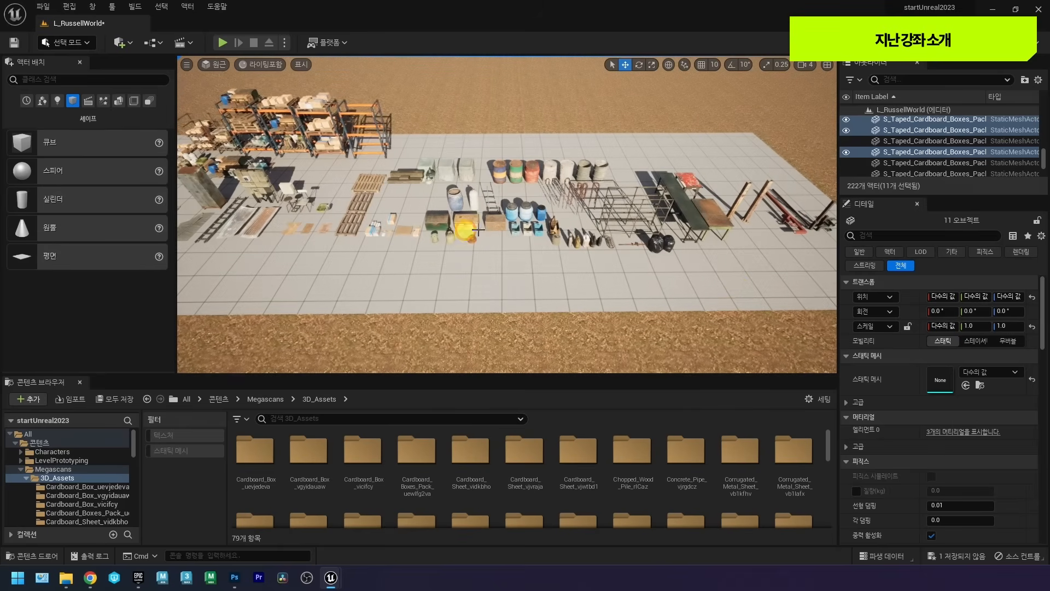
# Survey the props from the tarps, ladder and corrugated sheets across to the barrels, chains and metal frames.
pyautogui.press('a')
pyautogui.moveTo(631, 214); pyautogui.dragTo(386, 183, button='right')
pyautogui.press('w')
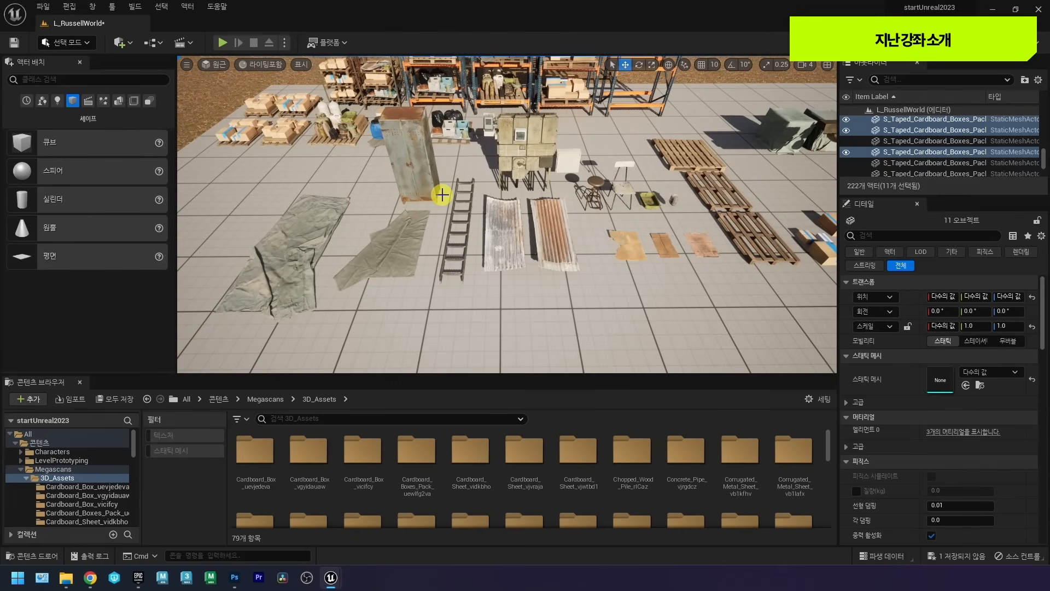
pyautogui.moveTo(492, 206); pyautogui.dragTo(524, 230, button='right')
pyautogui.press('d')
pyautogui.press('d')
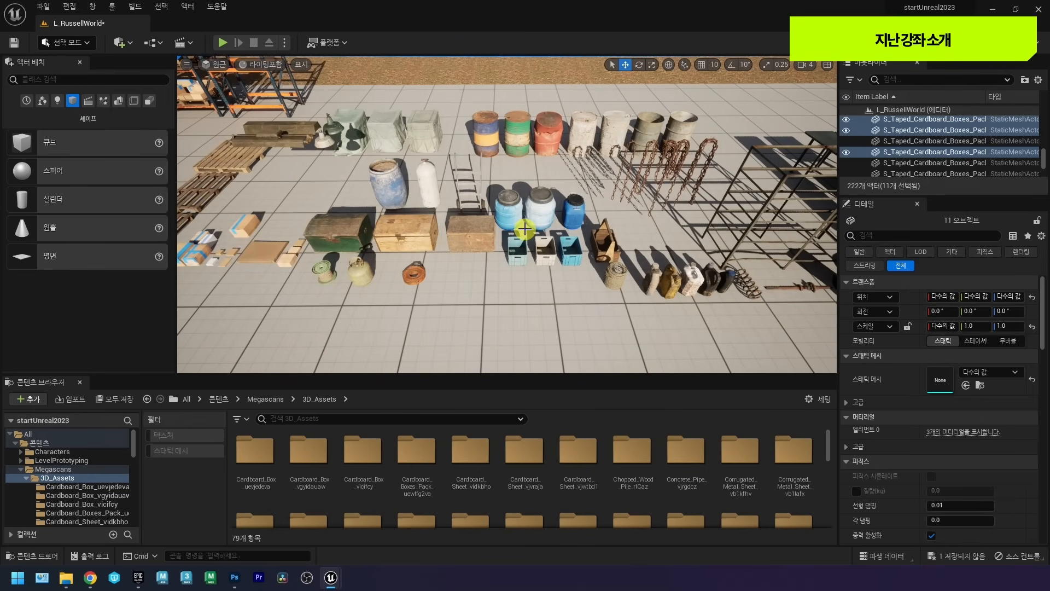
pyautogui.press('d')
pyautogui.moveTo(524, 230); pyautogui.dragTo(523, 220, button='right')
pyautogui.press('d')
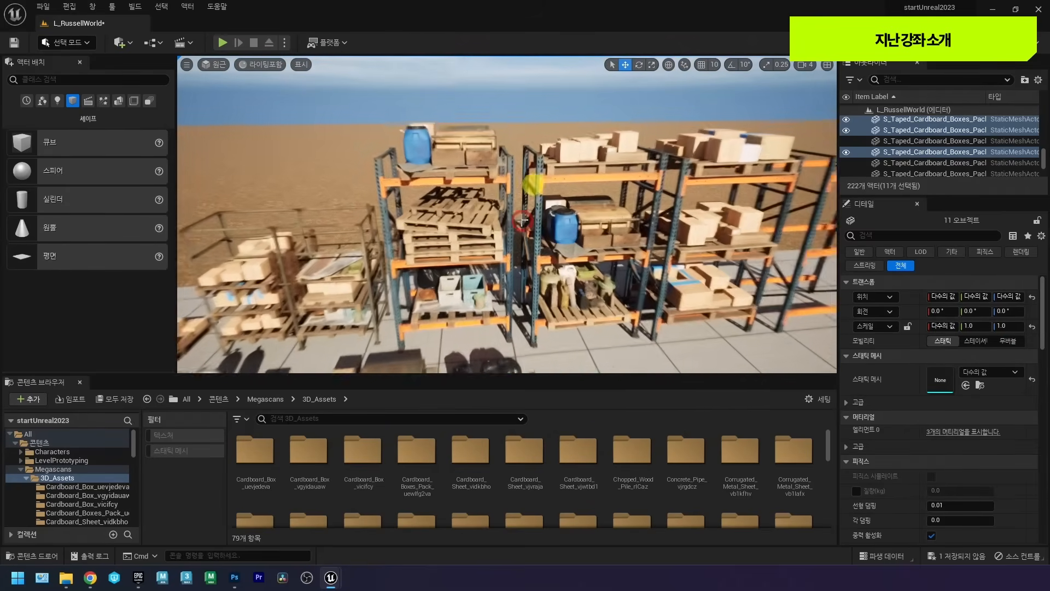
# Select BoxRack_var2 and BPP_BoxRack_var3 in turn to inspect the loaded box racks, framing the latter in the view.
pyautogui.press('w')
pyautogui.moveTo(458, 158); pyautogui.dragTo(488, 136, button='right')
pyautogui.click(458, 113)
pyautogui.press('e')
pyautogui.click(612, 184)
pyautogui.moveTo(604, 182); pyautogui.dragTo(602, 184, button='right')
pyautogui.press('d')
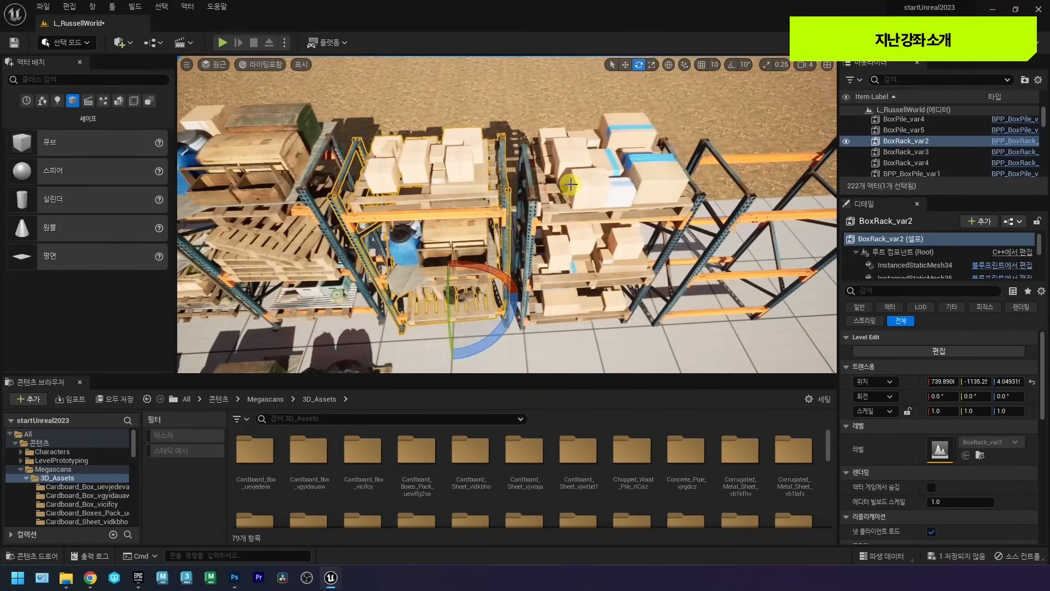
pyautogui.click(598, 185)
pyautogui.press('f')
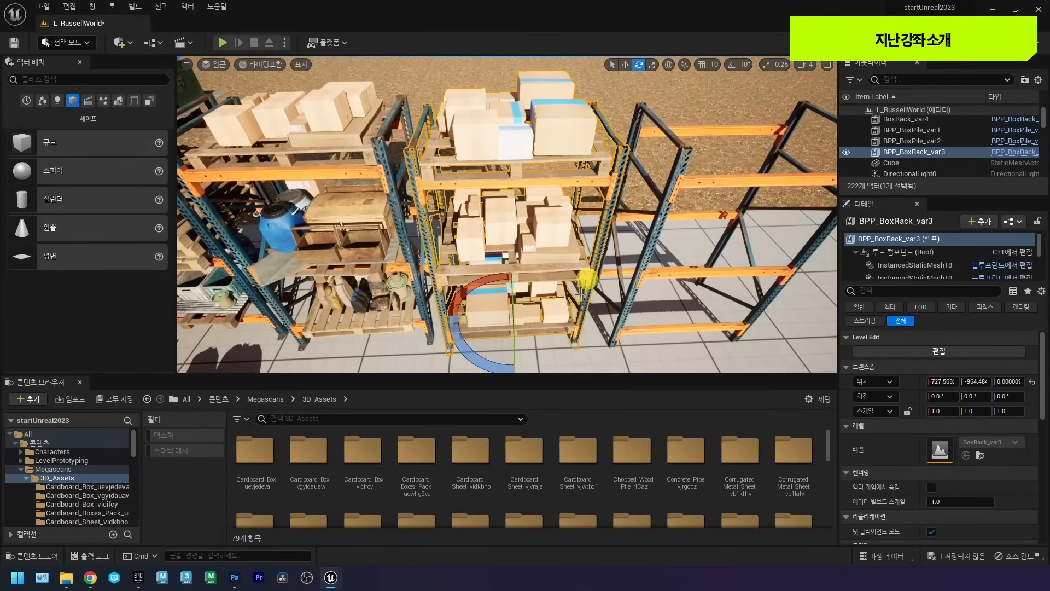
# Inspect the goods stored on the rack shelves up close, then select and frame the caged rack BoxRack_var4.
pyautogui.press('a')
pyautogui.moveTo(495, 174); pyautogui.dragTo(525, 211, button='right')
pyautogui.press('w')
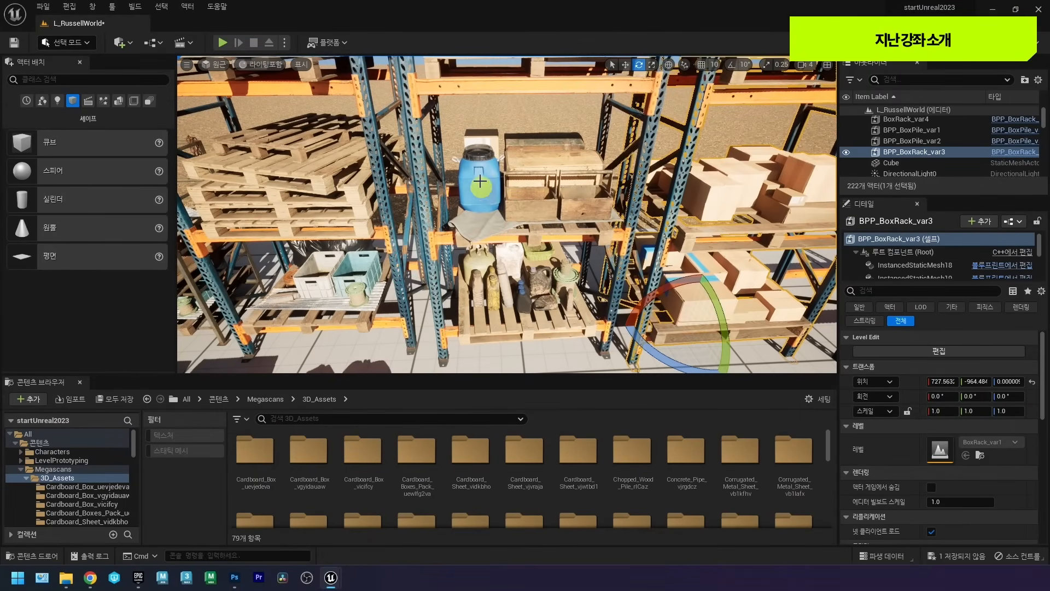
pyautogui.press('q')
pyautogui.moveTo(496, 174)
pyautogui.mouseDown(button='right')
pyautogui.moveTo(500, 206)
pyautogui.moveTo(520, 162)
pyautogui.moveTo(476, 165)
pyautogui.moveTo(486, 173)
pyautogui.mouseUp(button='right')
pyautogui.press('w')
pyautogui.press('s')
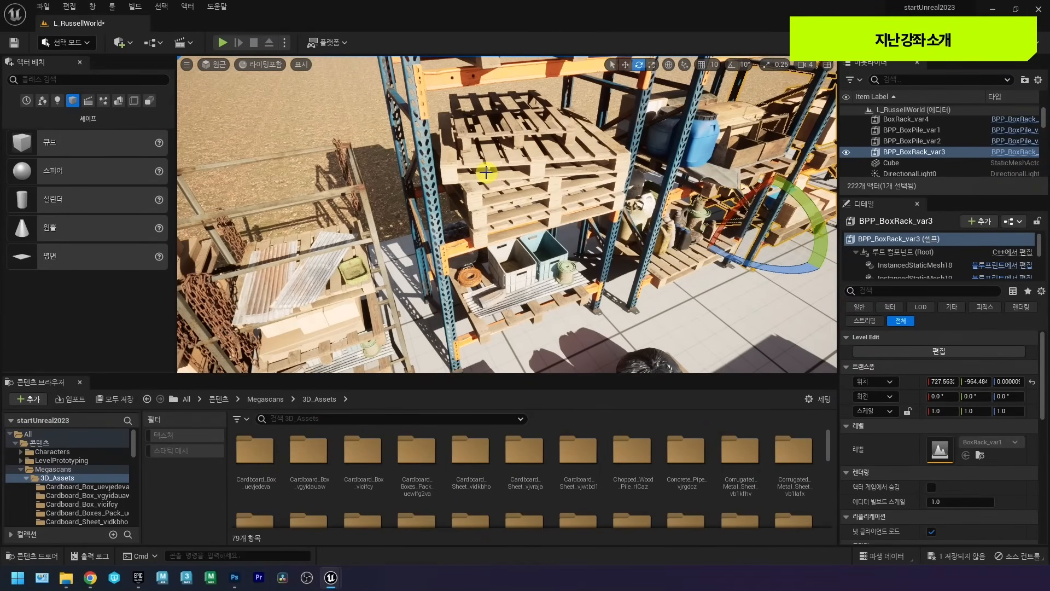
pyautogui.press('s')
pyautogui.moveTo(486, 173); pyautogui.dragTo(536, 211, button='right')
pyautogui.press('w')
pyautogui.click(538, 213)
pyautogui.press('f')
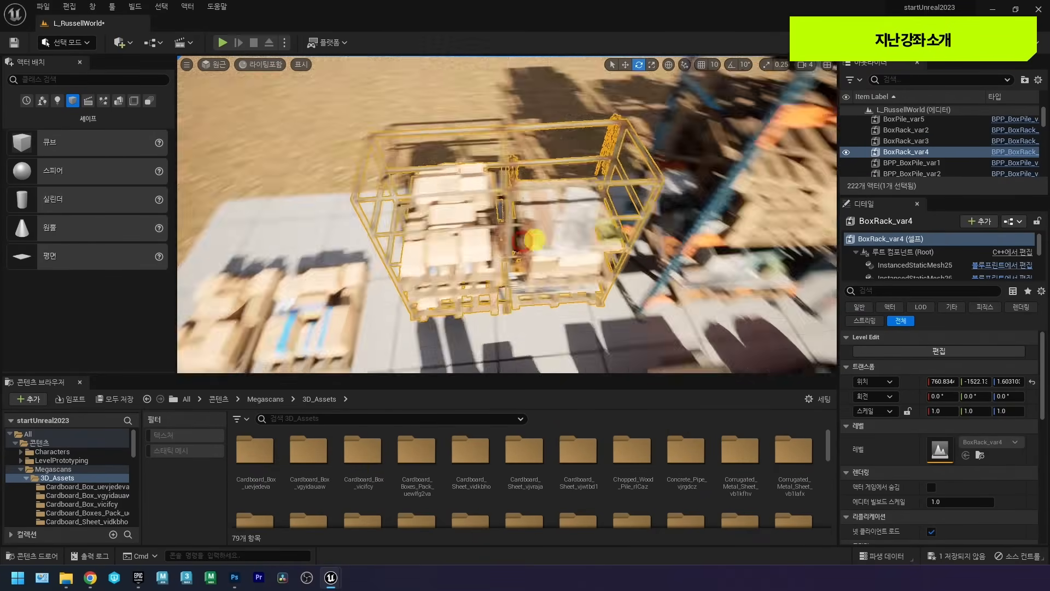
pyautogui.press('w')
pyautogui.moveTo(546, 233); pyautogui.dragTo(495, 204, button='right')
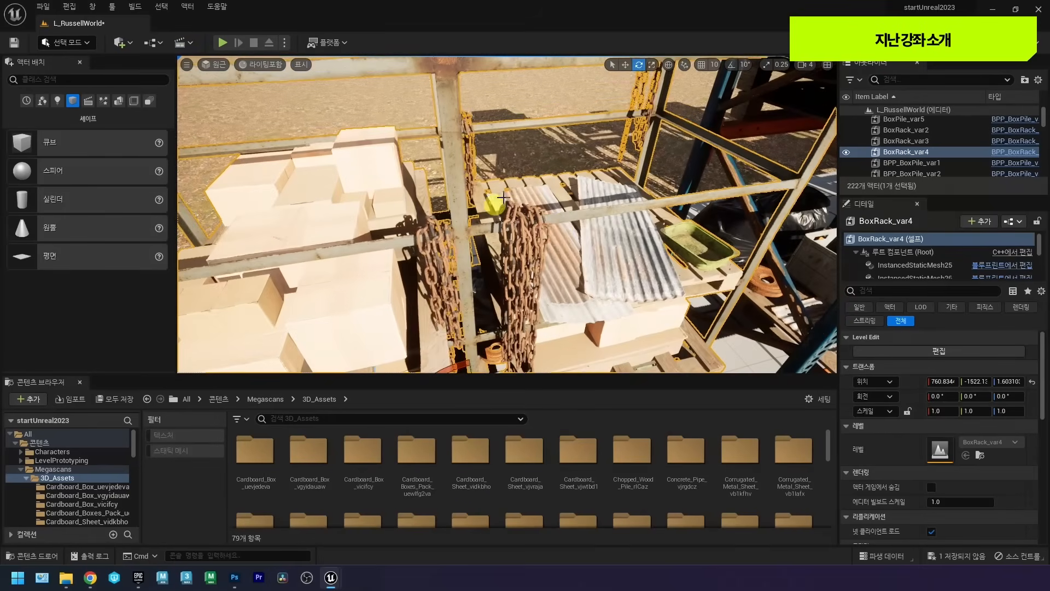
# Select the individual box piles beside the racks one after another and examine them together with the overall prop layout.
pyautogui.moveTo(561, 244); pyautogui.dragTo(475, 188, button='right')
pyautogui.press('s')
pyautogui.press('s')
pyautogui.press('w')
pyautogui.press('s')
pyautogui.moveTo(494, 237); pyautogui.dragTo(550, 265, button='right')
pyautogui.click(399, 276)
pyautogui.click(371, 247)
pyautogui.click(509, 223)
pyautogui.moveTo(509, 224); pyautogui.dragTo(545, 222, button='right')
pyautogui.click(555, 213)
pyautogui.moveTo(513, 159); pyautogui.dragTo(540, 244, button='right')
pyautogui.click(538, 212)
pyautogui.moveTo(467, 169); pyautogui.dragTo(445, 178, button='right')
pyautogui.moveTo(358, 218); pyautogui.dragTo(355, 260, button='right')
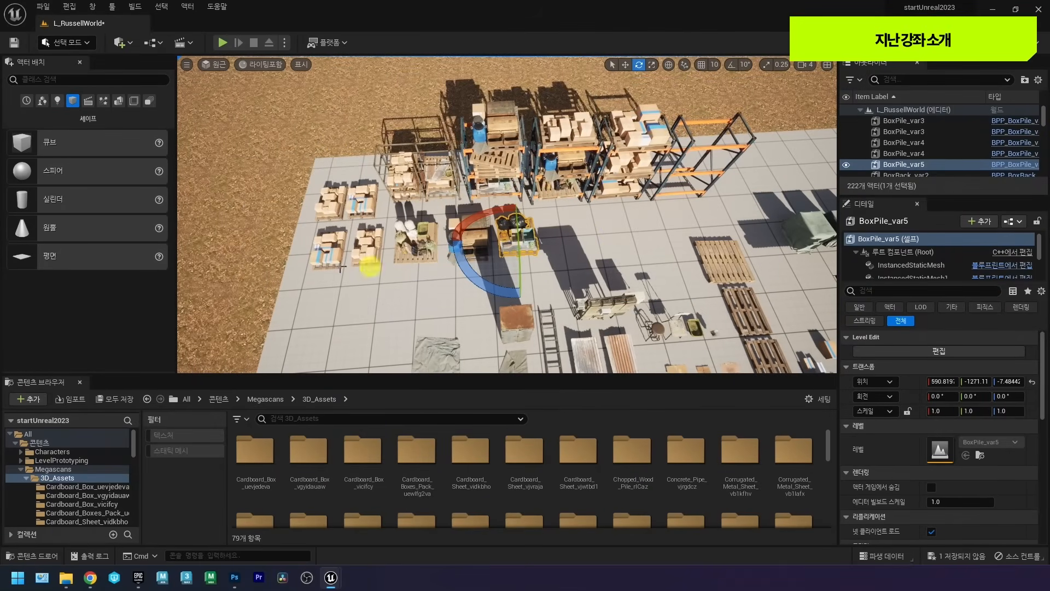
pyautogui.moveTo(387, 178); pyautogui.dragTo(428, 168, button='right')
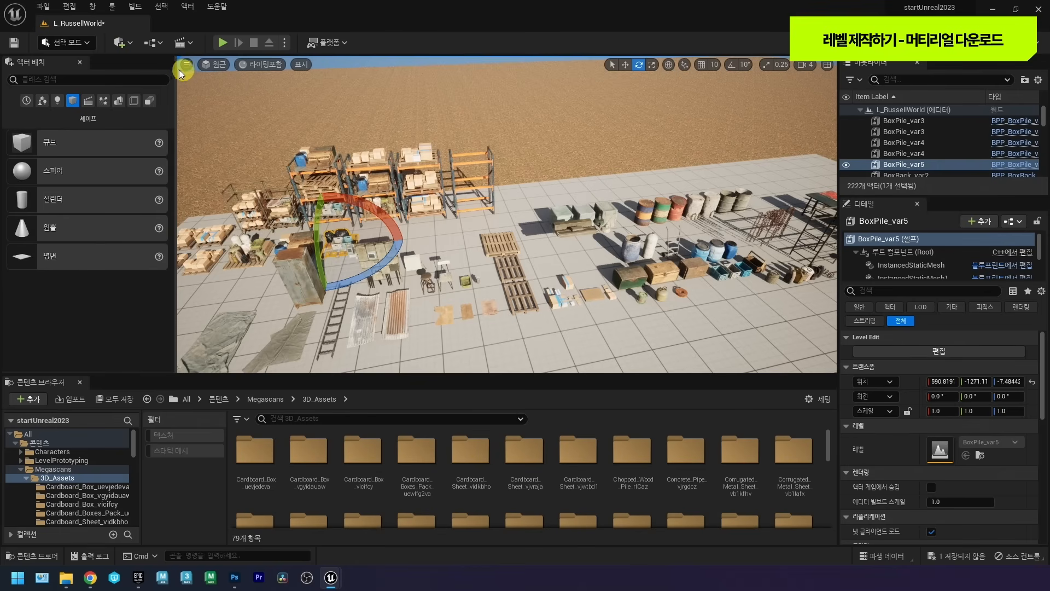
# Open Quixel Bridge at the Surfaces category of the Home library and dismiss the panel of selected assets.
pyautogui.click(121, 43)
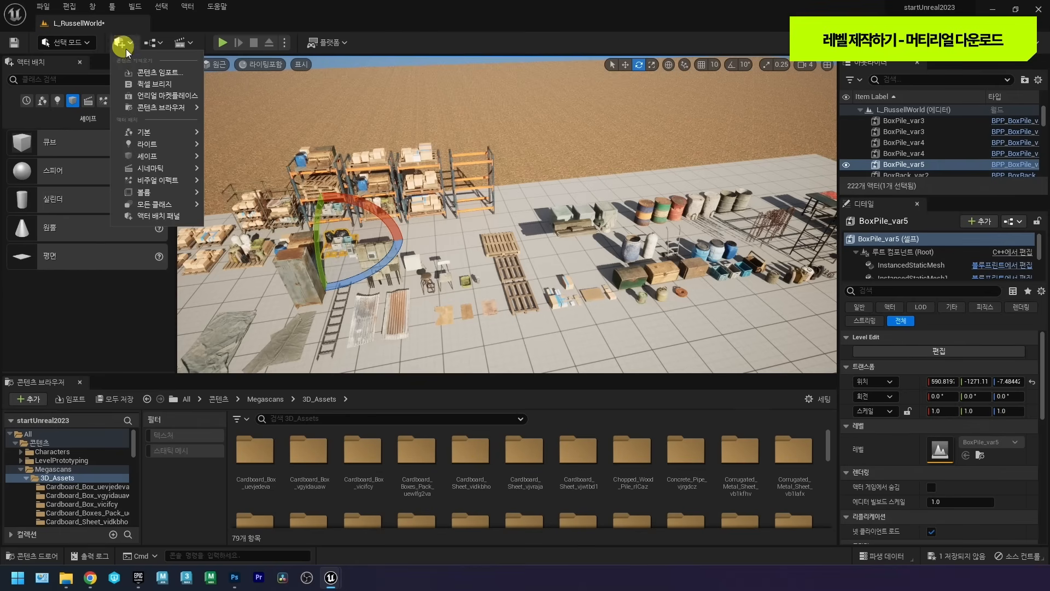
pyautogui.click(145, 84)
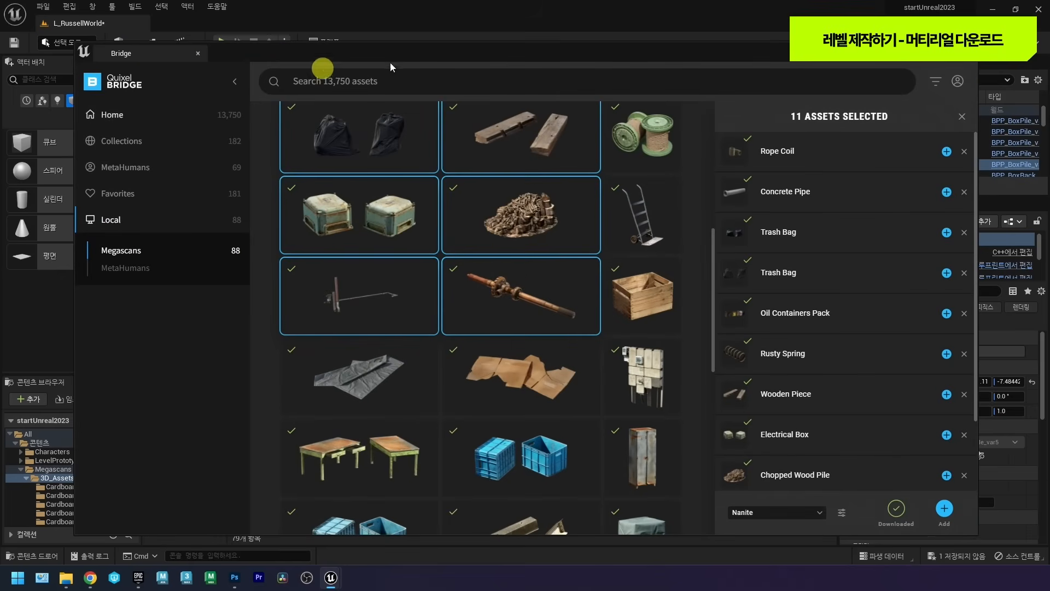
pyautogui.click(120, 120)
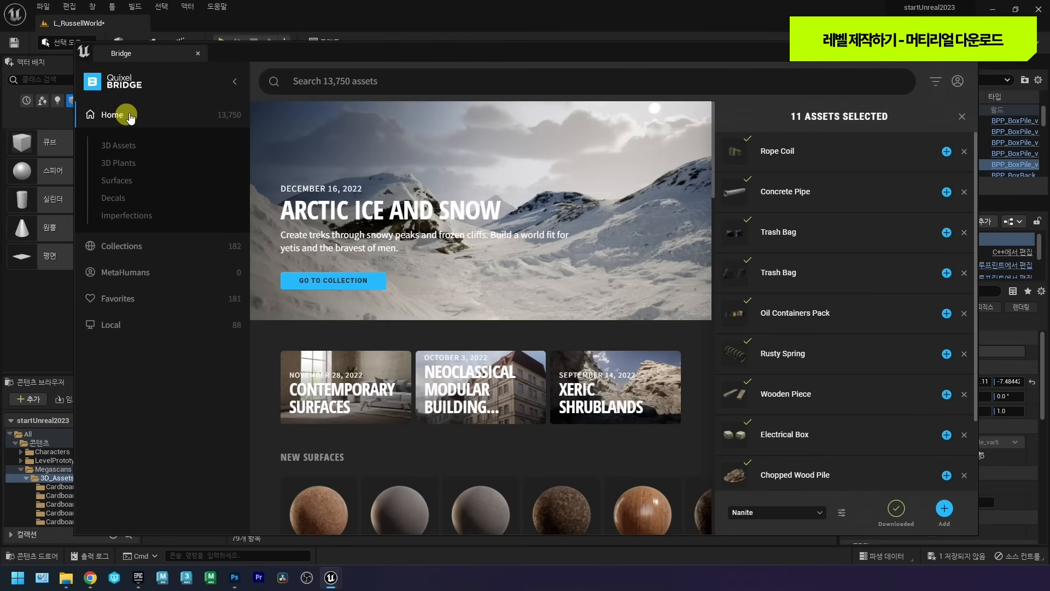
pyautogui.click(111, 182)
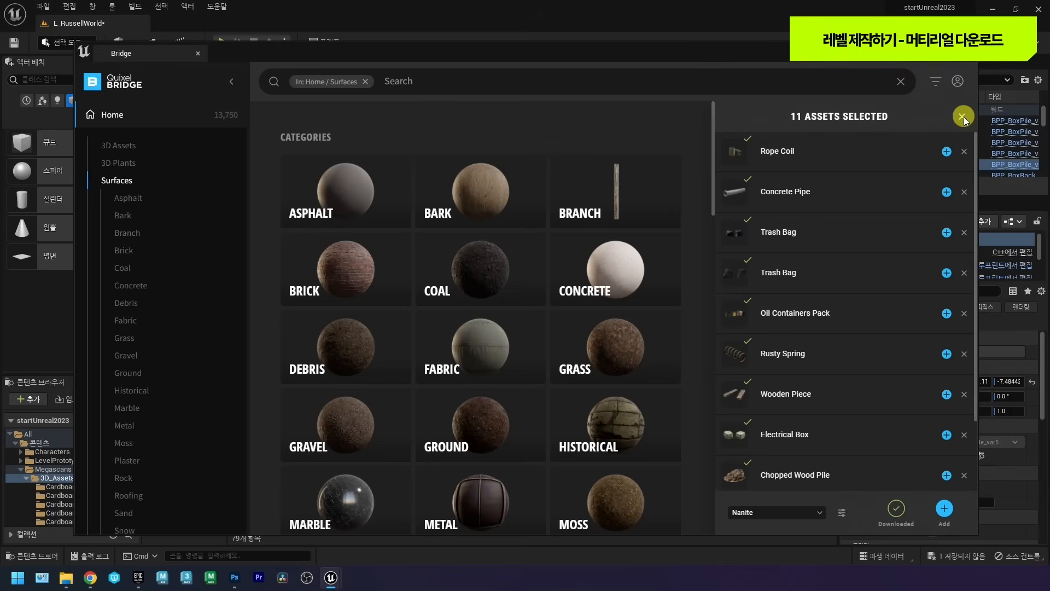
pyautogui.click(963, 116)
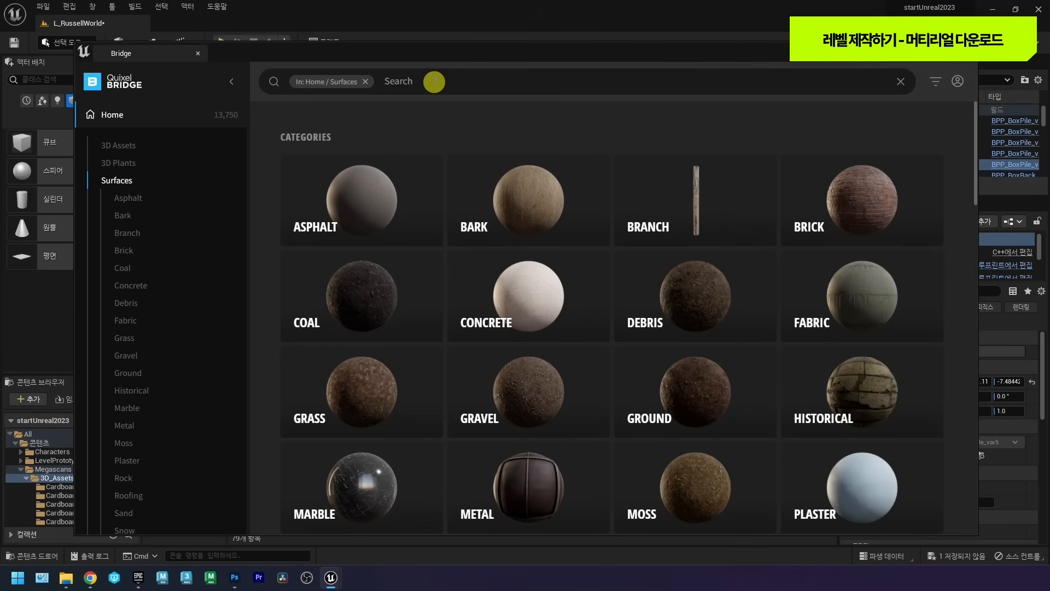
# Reposition the Bridge window and search the Surfaces category for "metal".
pyautogui.moveTo(398, 54); pyautogui.dragTo(340, 44)
pyautogui.scroll(-6, 643, 333)
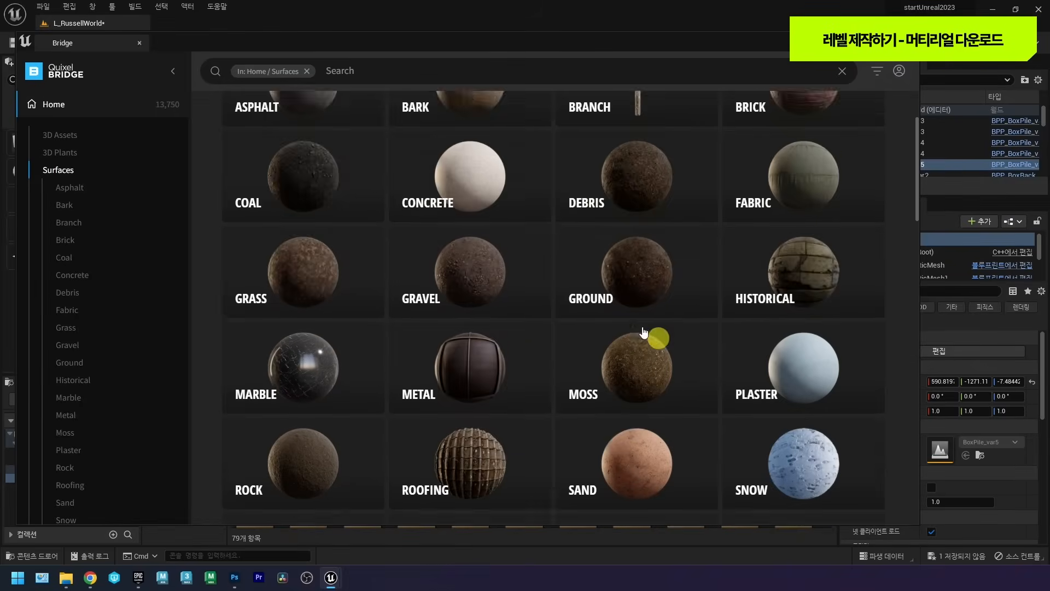
pyautogui.scroll(-5, 633, 266)
pyautogui.scroll(-2, 498, 197)
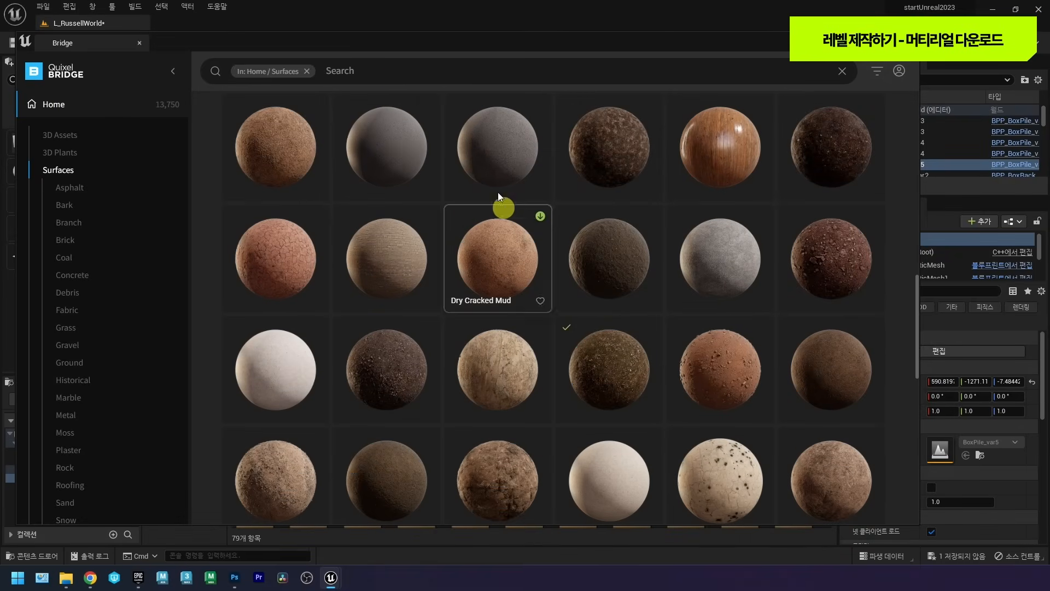
pyautogui.click(391, 73)
pyautogui.write('metal')
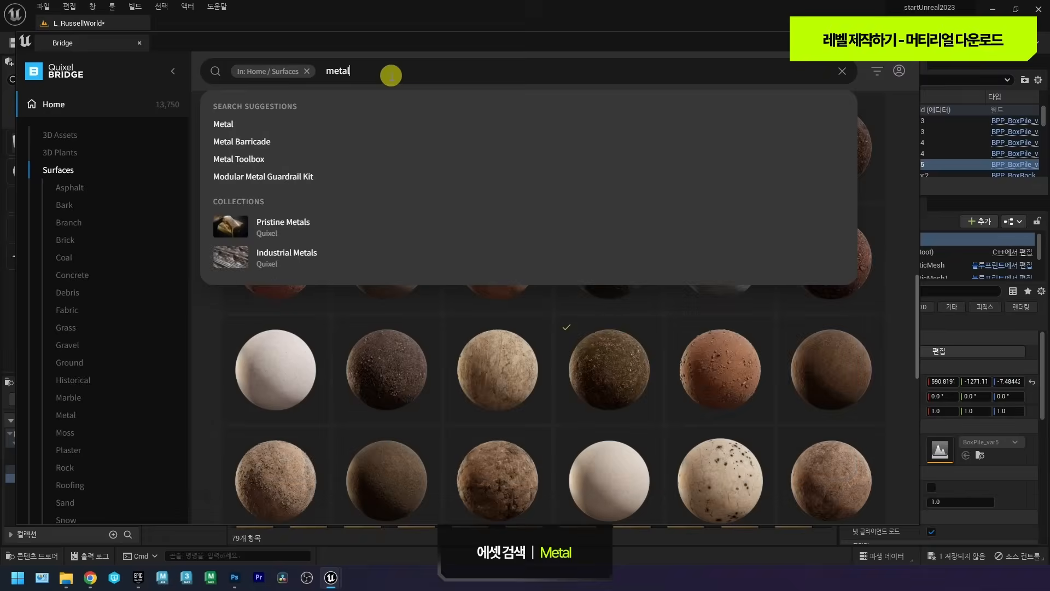
pyautogui.press('Return')
# Browse the metal surface results and preview the details of Worn Painted Metal Roof and Metal Roofing Sheet.
pyautogui.scroll(-1, 562, 258)
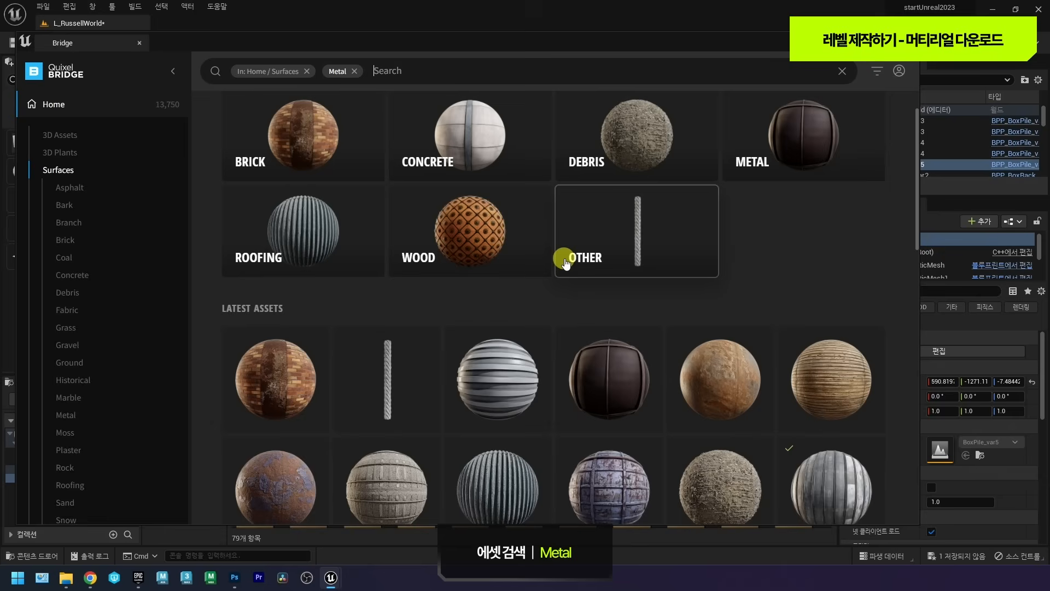
pyautogui.scroll(-4, 721, 259)
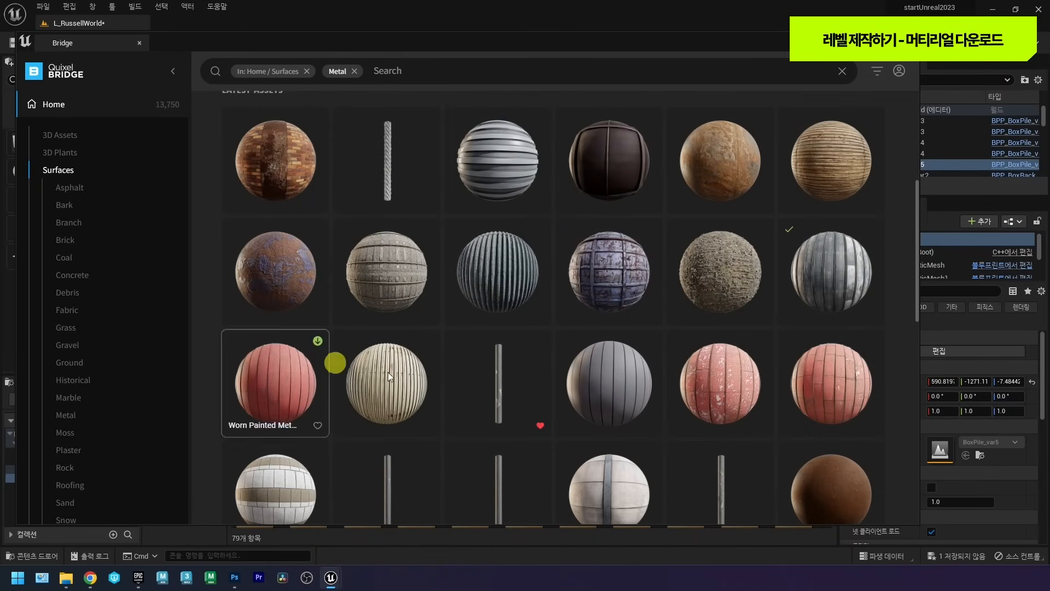
pyautogui.scroll(-2, 565, 374)
pyautogui.scroll(-2, 661, 346)
pyautogui.scroll(1, 629, 339)
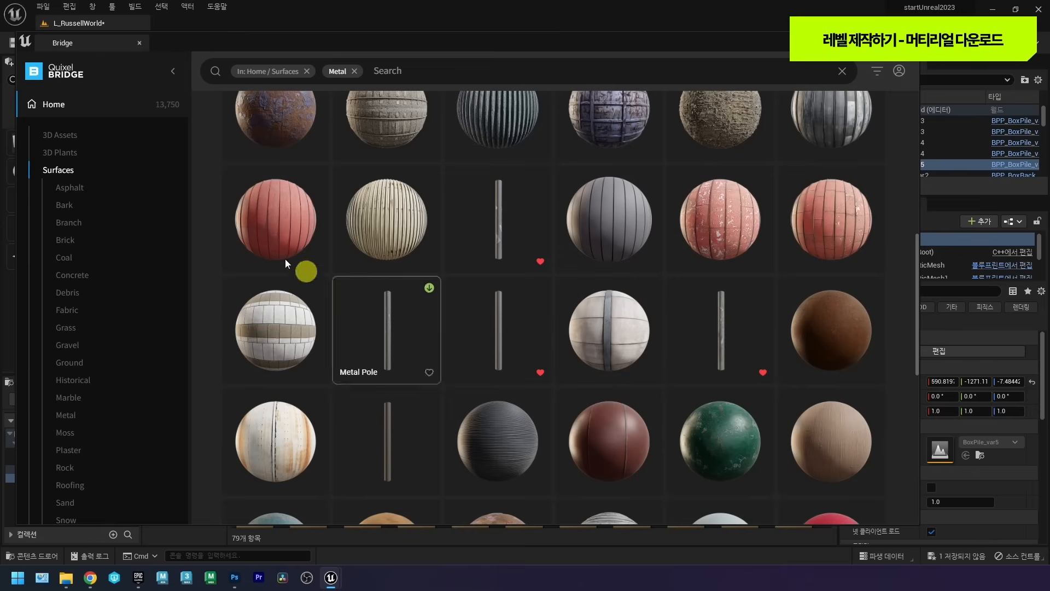
pyautogui.click(274, 247)
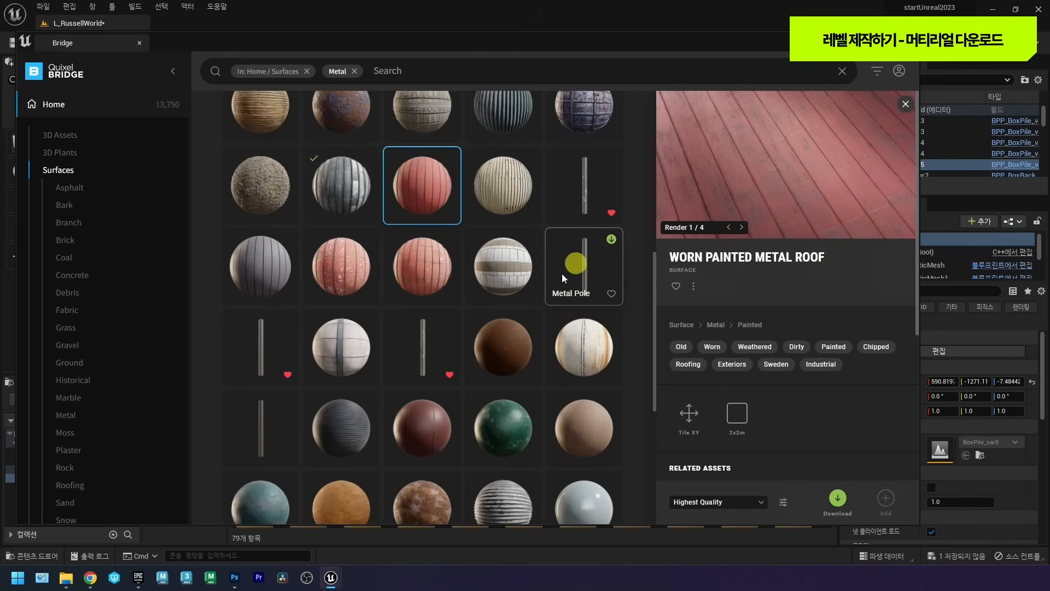
pyautogui.click(358, 262)
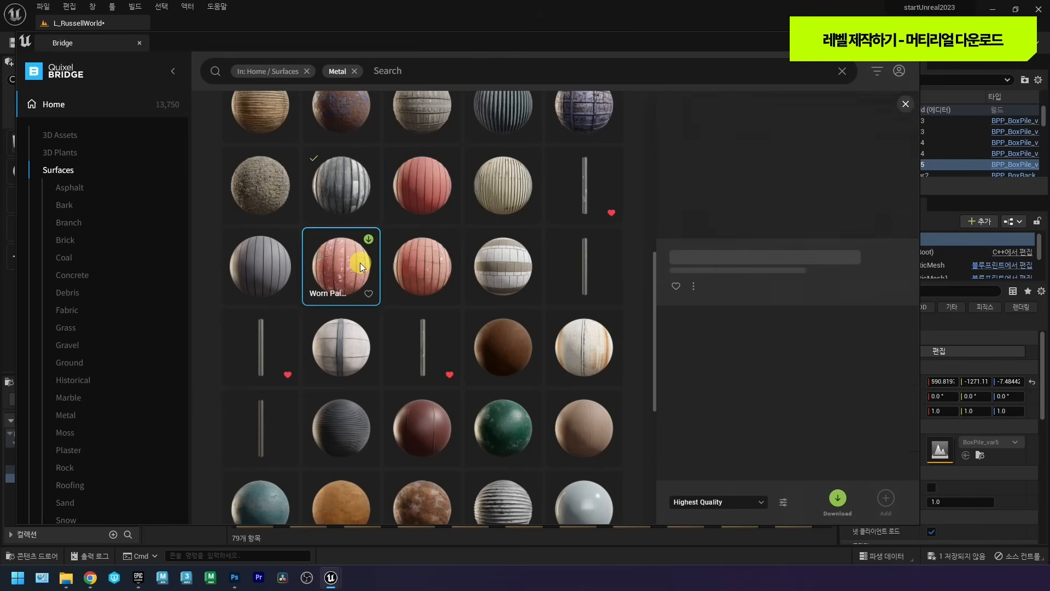
pyautogui.click(254, 274)
pyautogui.scroll(-3, 566, 258)
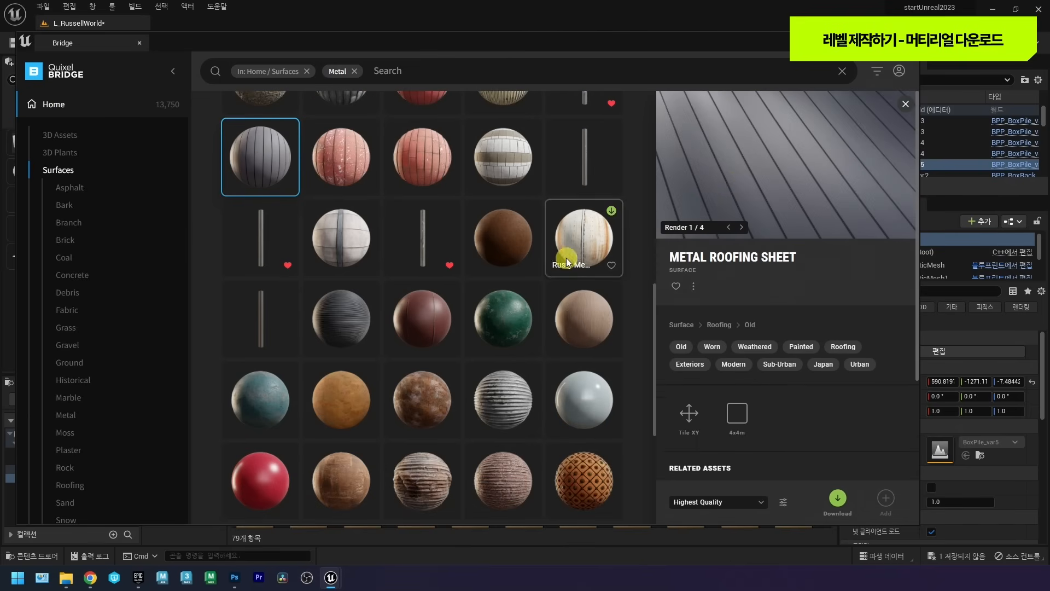
pyautogui.scroll(-3, 690, 260)
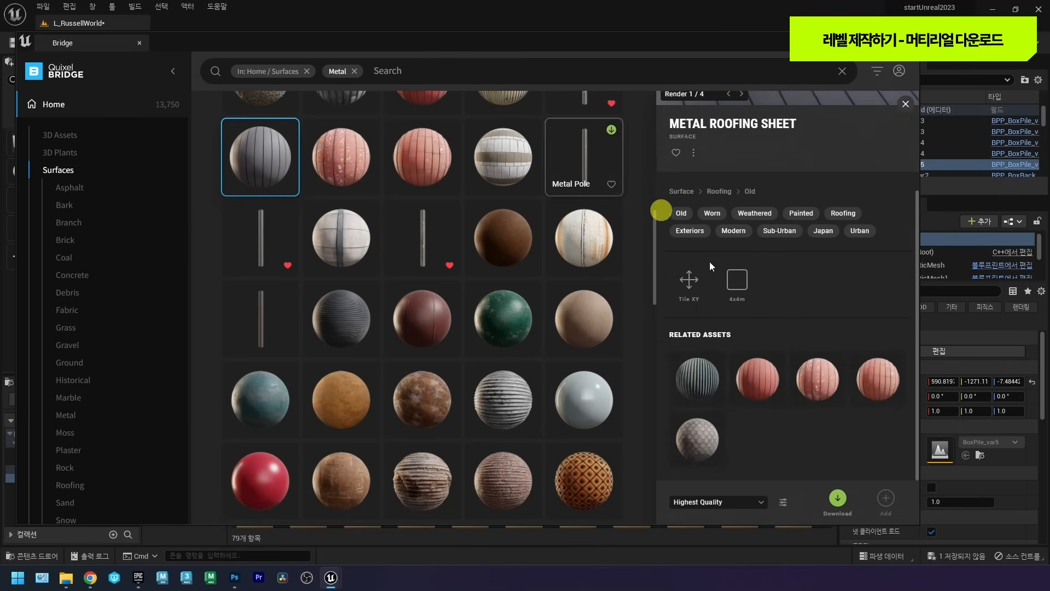
# Preview Dirty Corrugated Metal Sheet and Japanese Concrete Panels and compare them with the other metal surface results.
pyautogui.click(496, 402)
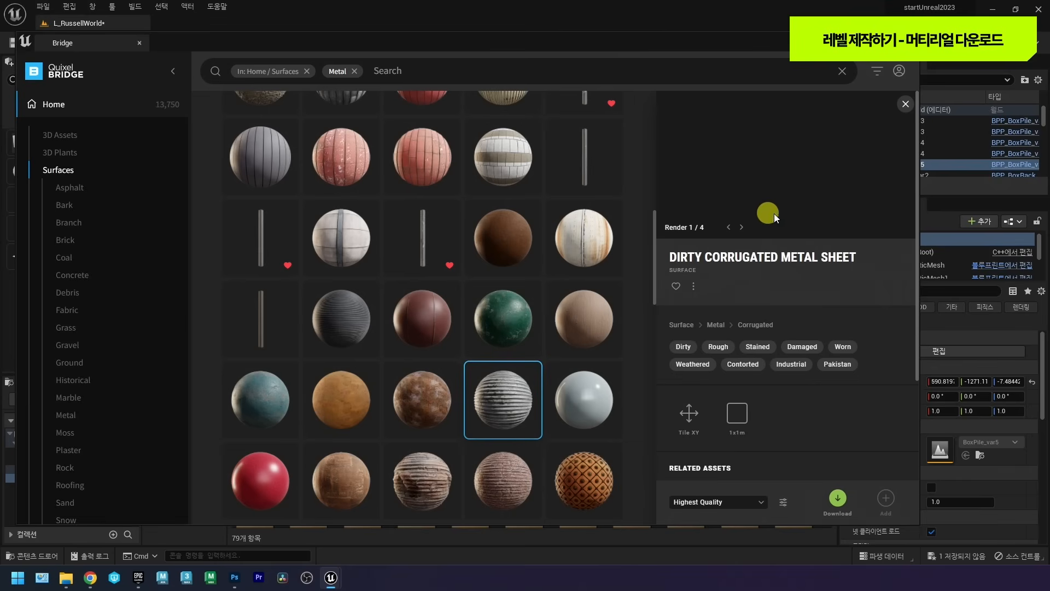
pyautogui.scroll(-2, 578, 282)
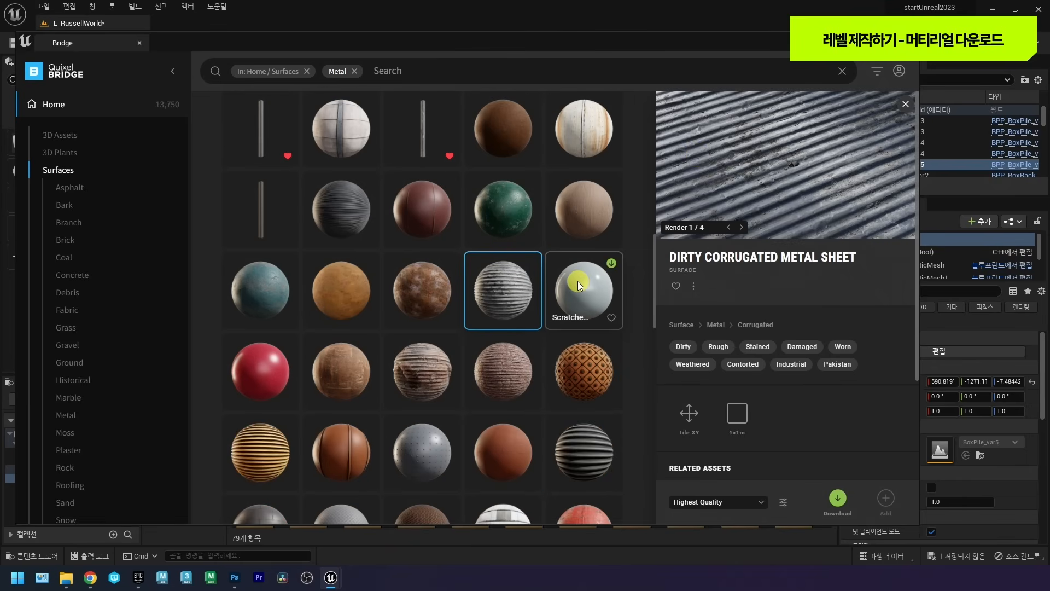
pyautogui.scroll(-4, 576, 285)
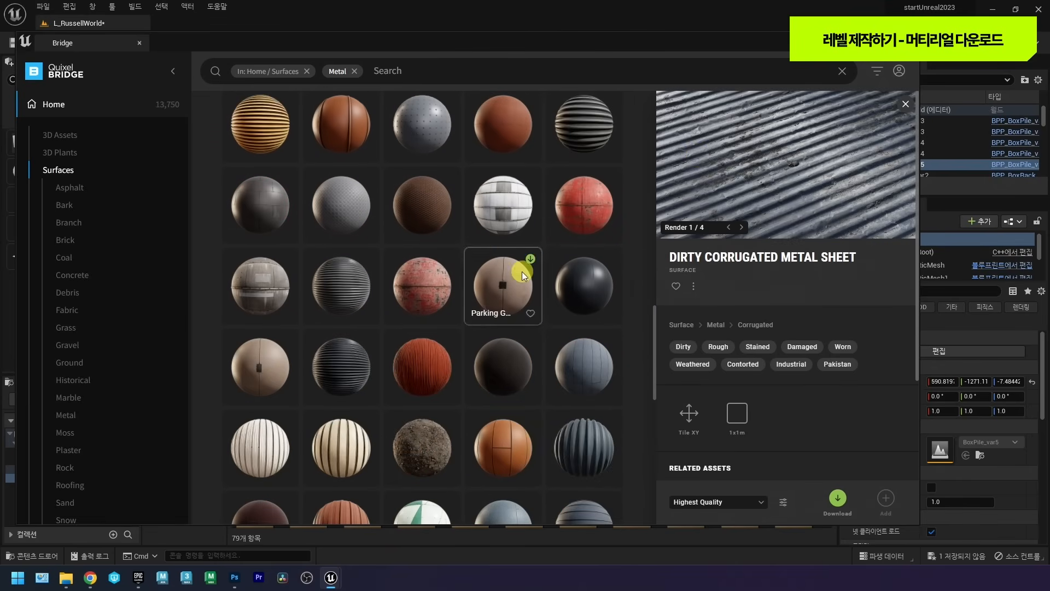
pyautogui.scroll(4, 522, 272)
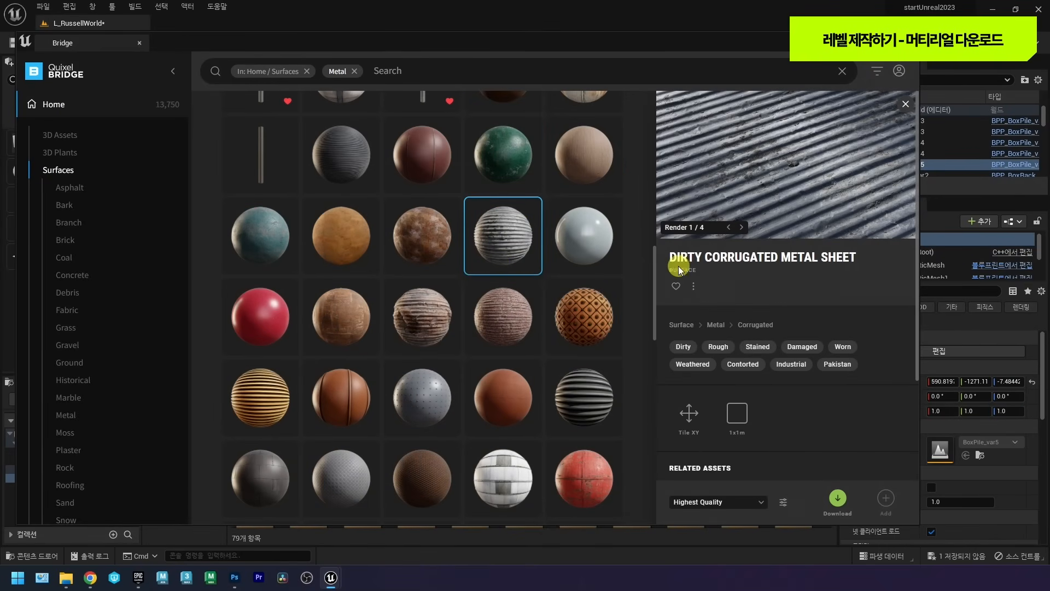
pyautogui.scroll(-3, 437, 317)
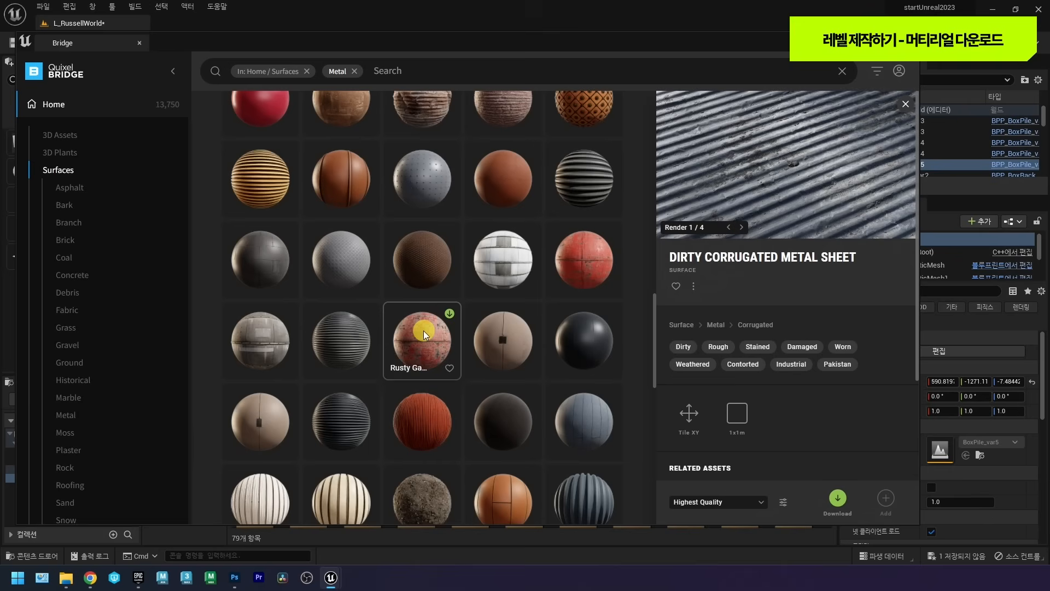
pyautogui.click(268, 349)
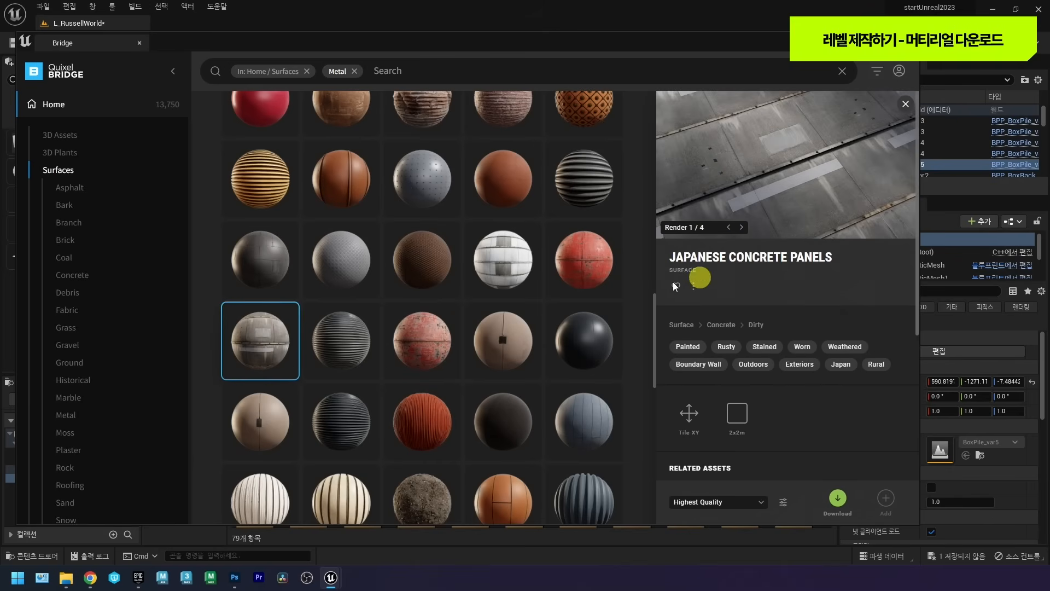
pyautogui.scroll(-4, 559, 296)
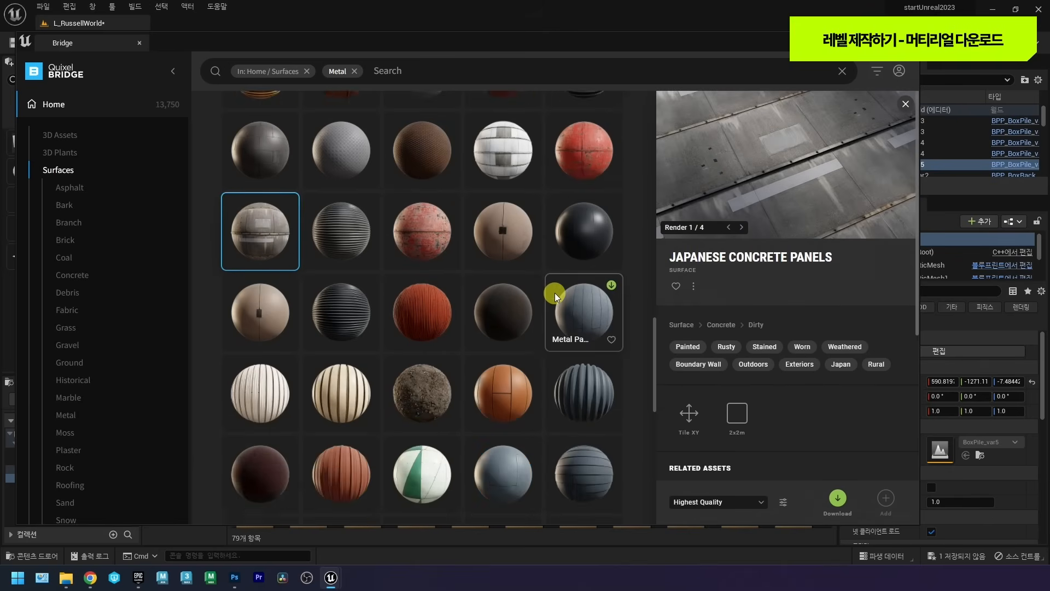
pyautogui.scroll(-3, 558, 295)
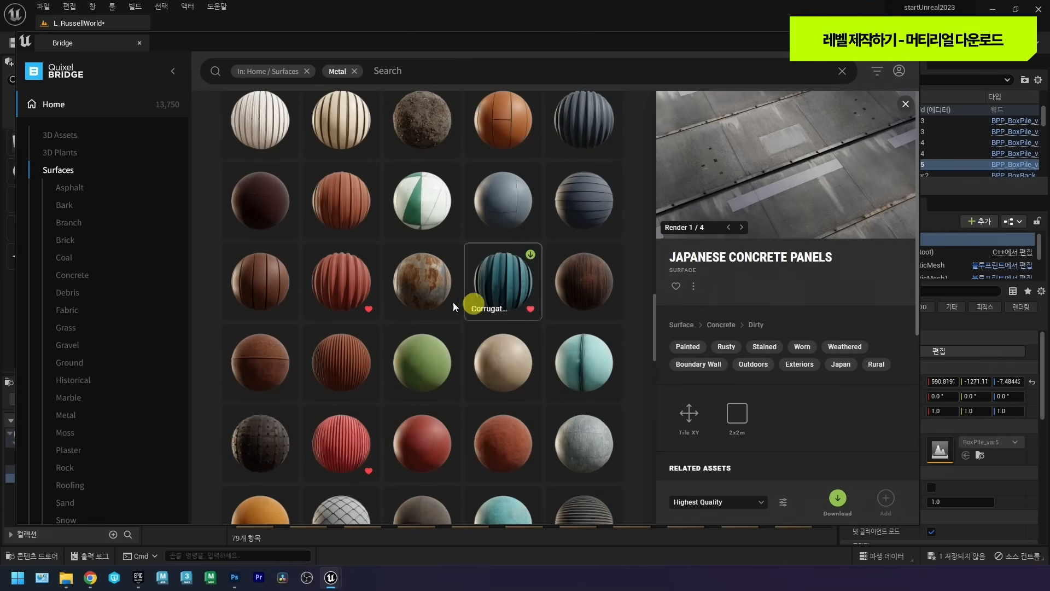
# Select Rusty Metal Sheet, Japanese Concrete Panels and Dirty Corrugated Metal Sheet together and download them at Highest Quality.
pyautogui.click(418, 294)
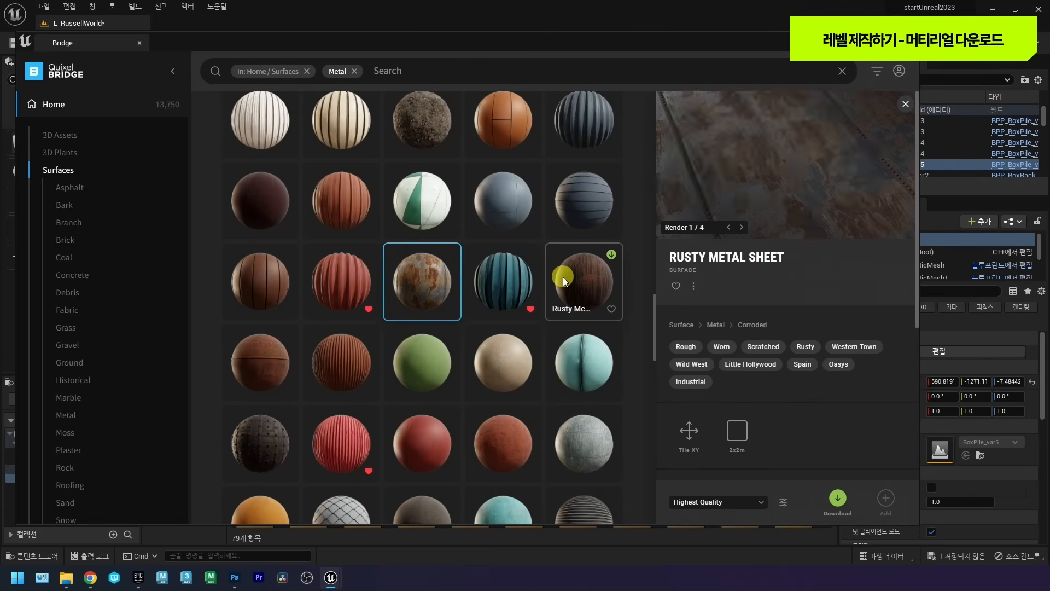
pyautogui.scroll(1, 563, 276)
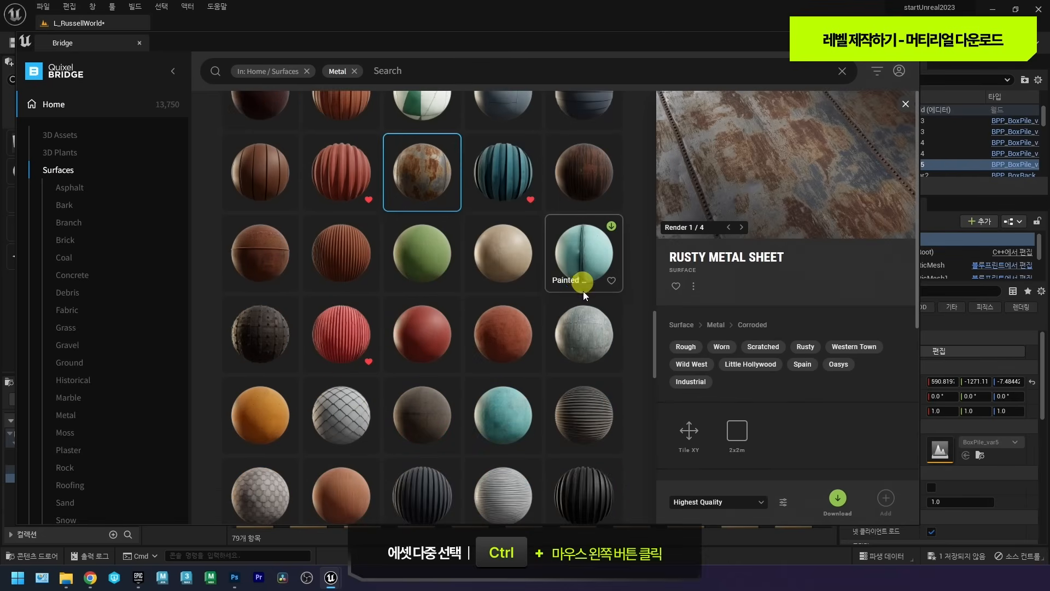
pyautogui.scroll(5, 553, 302)
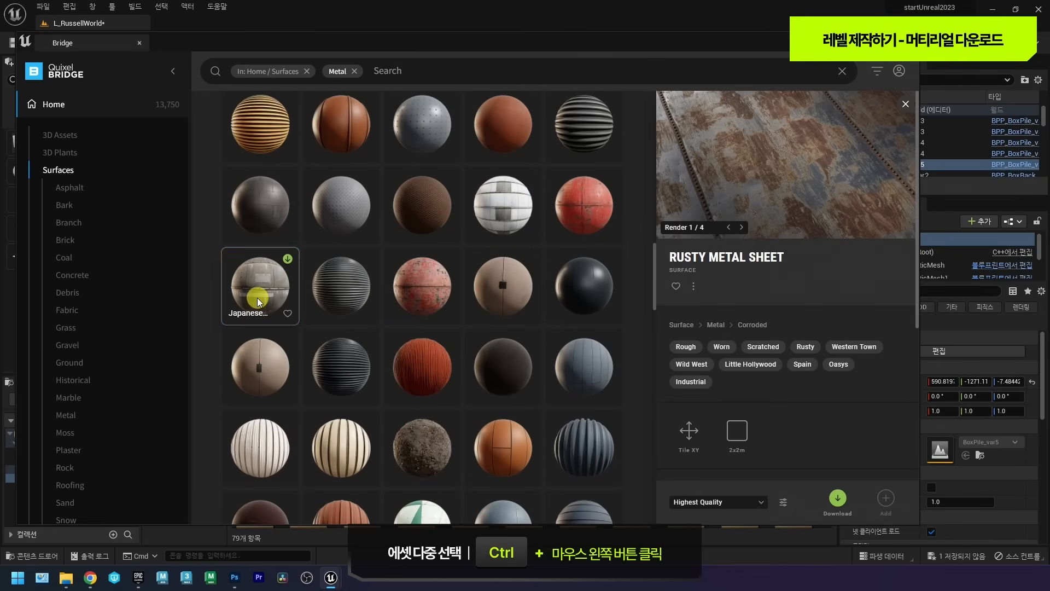
pyautogui.keyDown('ctrl'); pyautogui.click(258, 300); pyautogui.keyUp('ctrl')
pyautogui.scroll(3, 414, 284)
pyautogui.scroll(3, 416, 288)
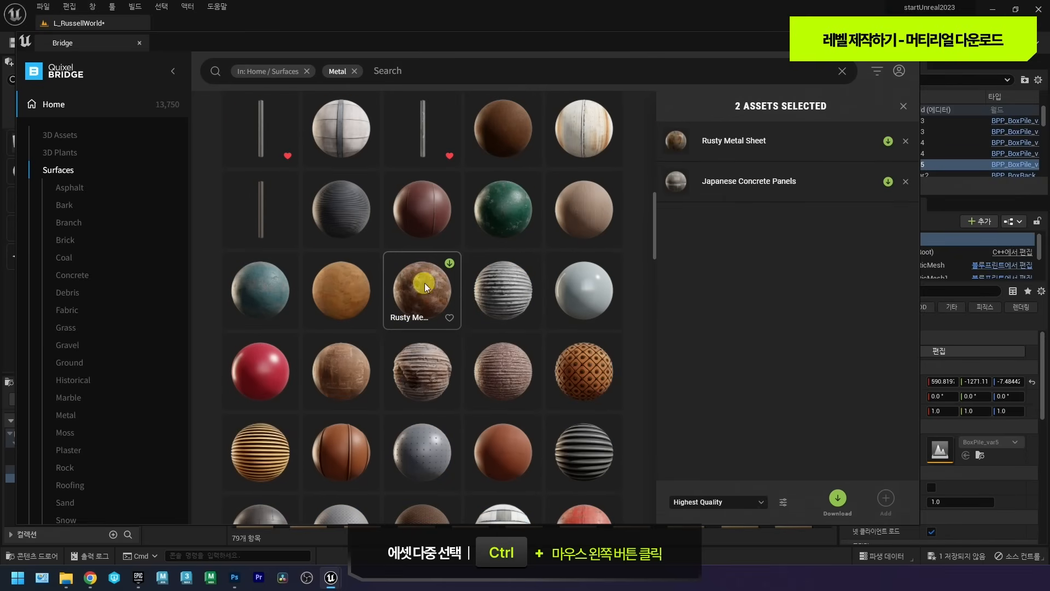
pyautogui.keyDown('ctrl'); pyautogui.click(517, 304); pyautogui.keyUp('ctrl')
pyautogui.scroll(-1, 477, 293)
pyautogui.scroll(-5, 478, 290)
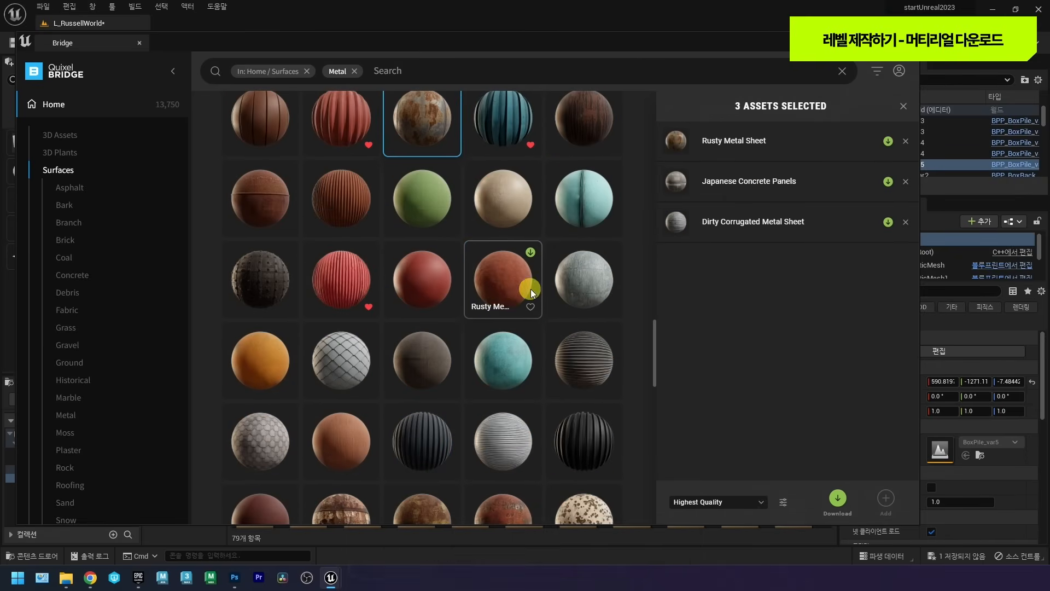
pyautogui.click(837, 500)
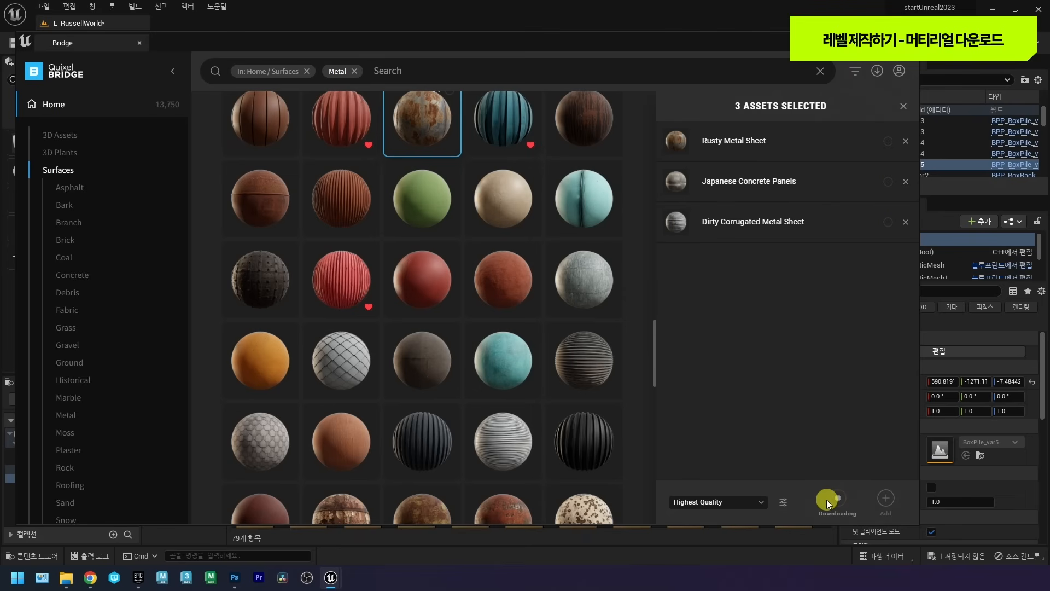
# Replace the Metal search filter with a search for "Concrete" in the Surfaces category.
pyautogui.click(354, 72)
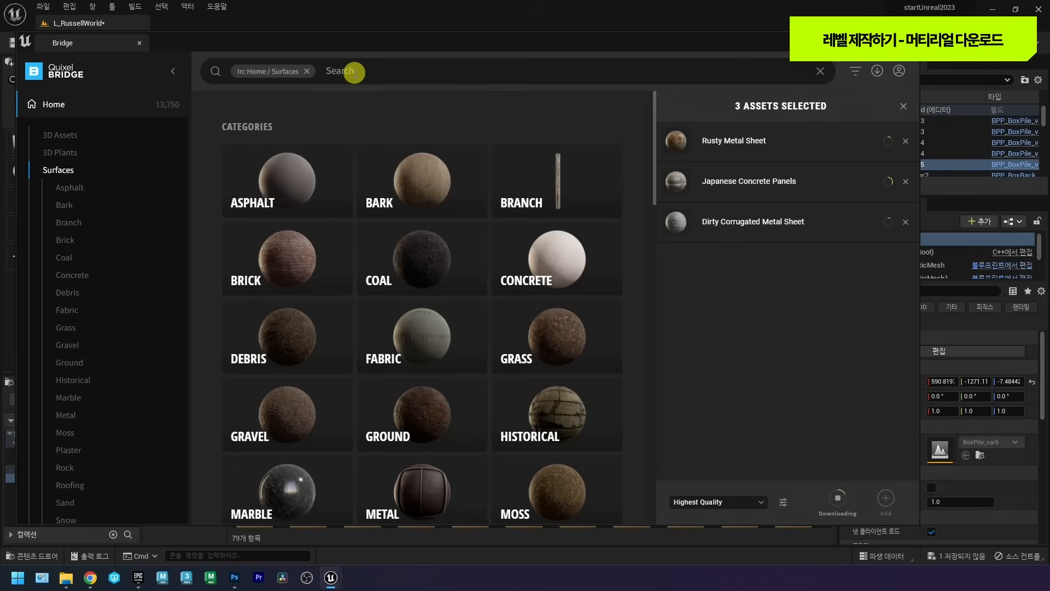
pyautogui.write('Concrete')
pyautogui.press('Return')
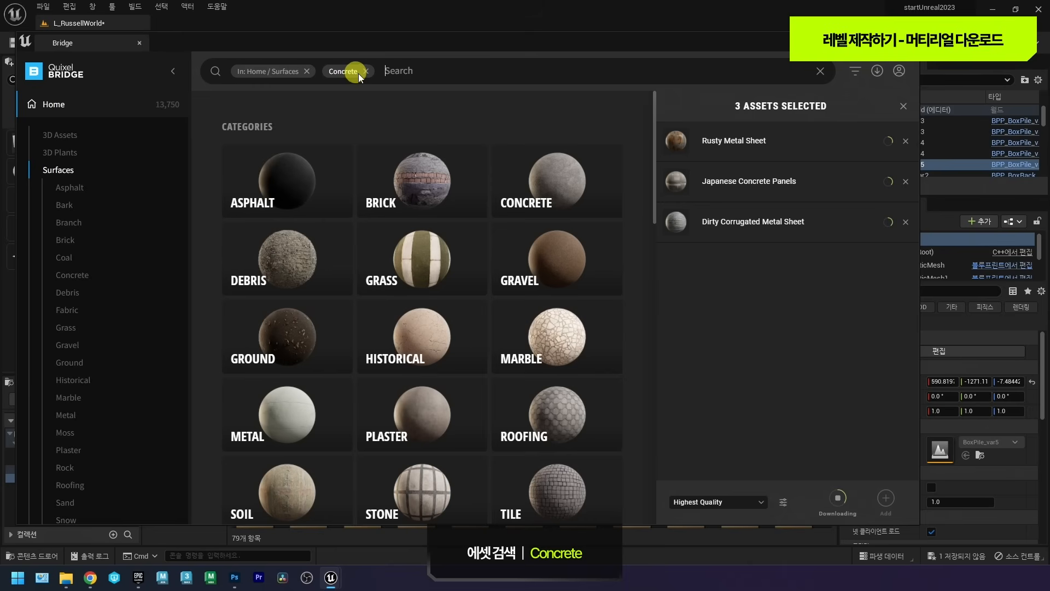
# Browse the concrete surfaces and preview candidates such as Concrete Wall, Stained Concrete Floor, Footprints on Concrete and Ground Rubble.
pyautogui.scroll(-7, 518, 190)
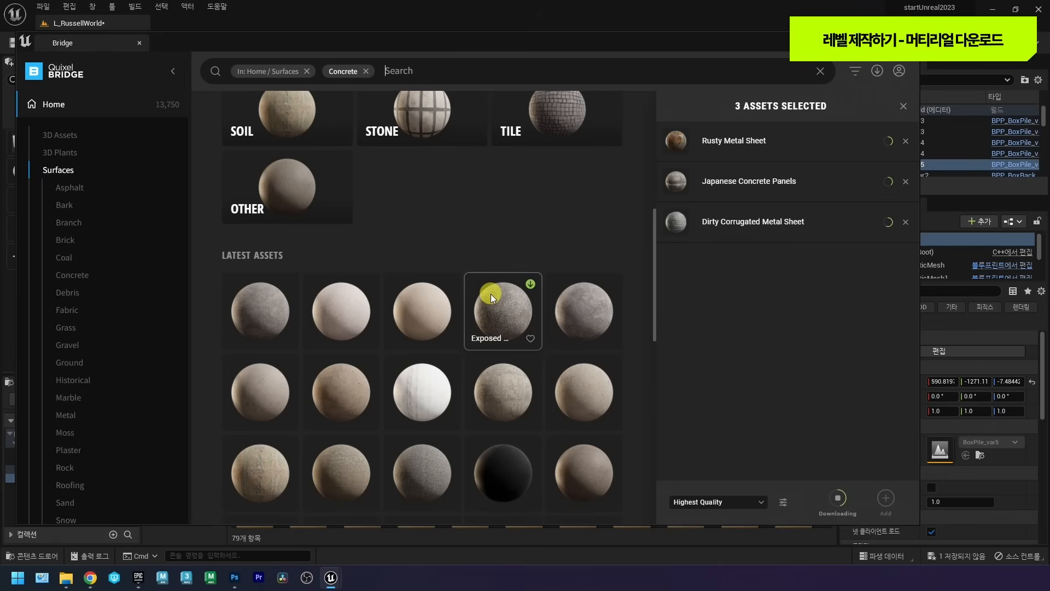
pyautogui.scroll(-5, 491, 294)
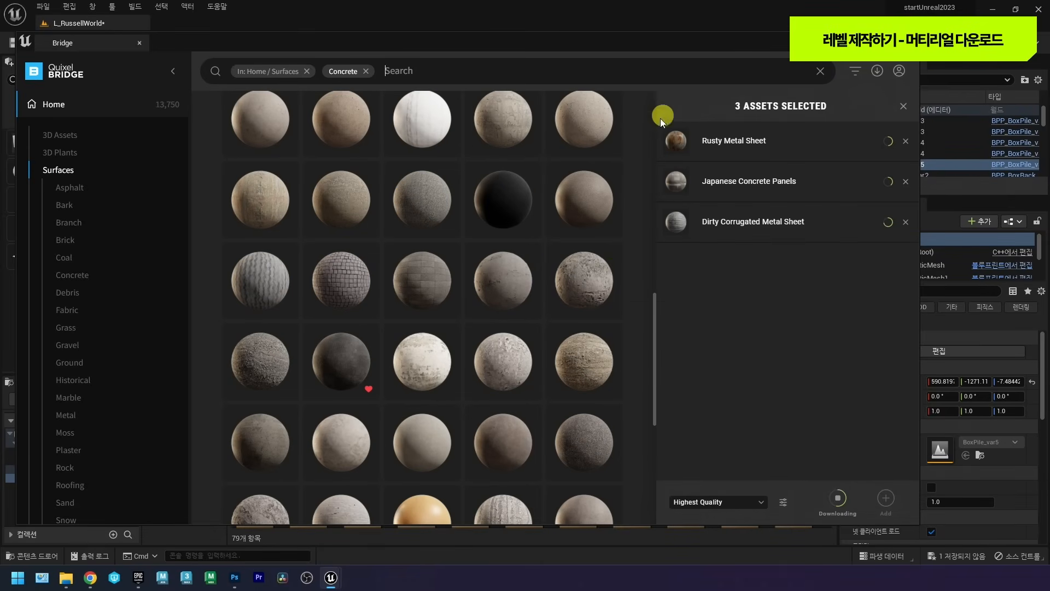
pyautogui.scroll(-3, 540, 227)
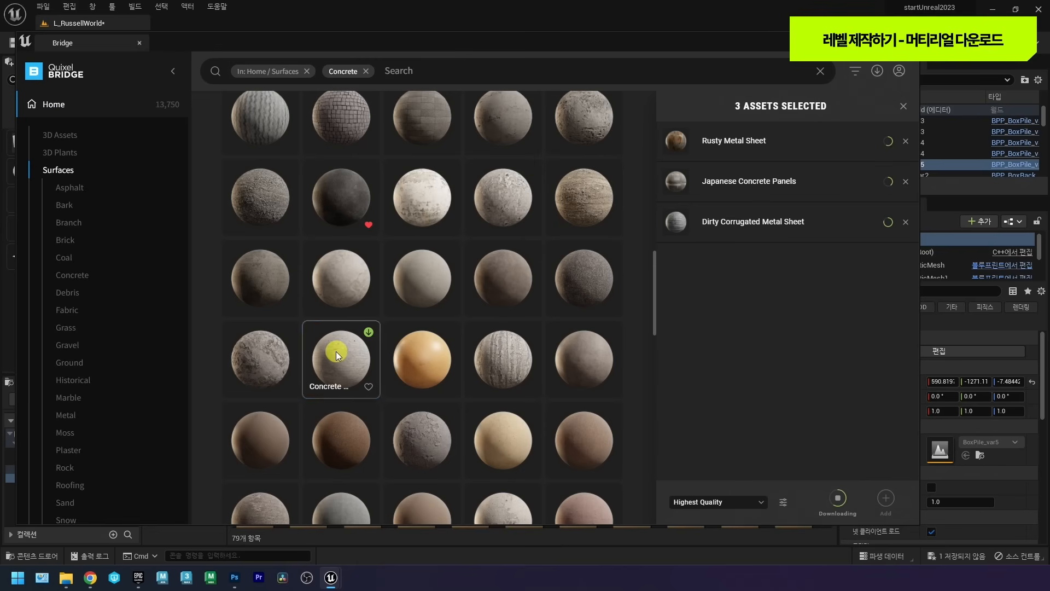
pyautogui.click(336, 351)
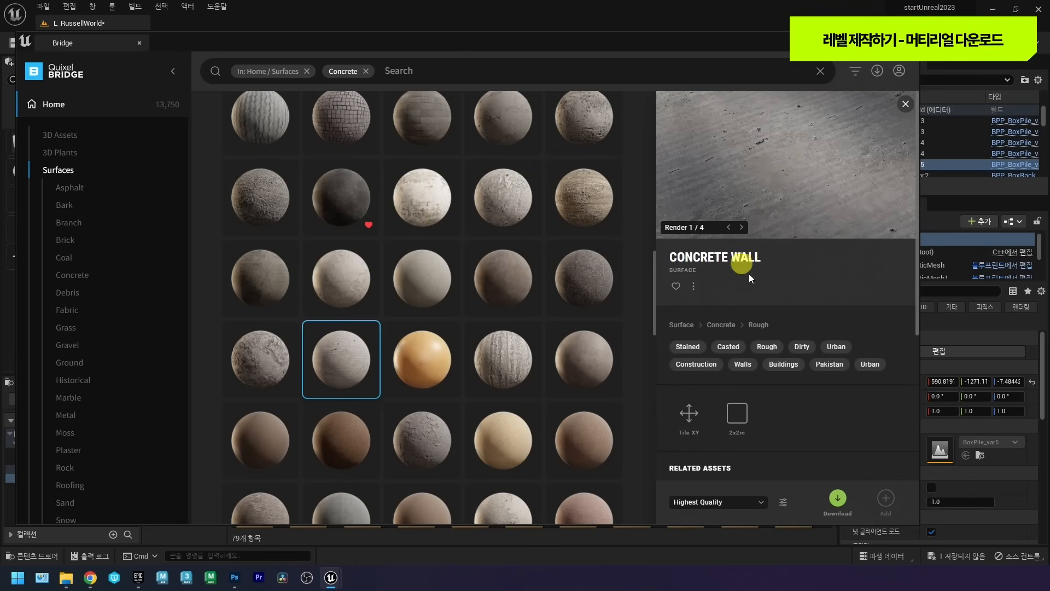
pyautogui.scroll(-4, 531, 345)
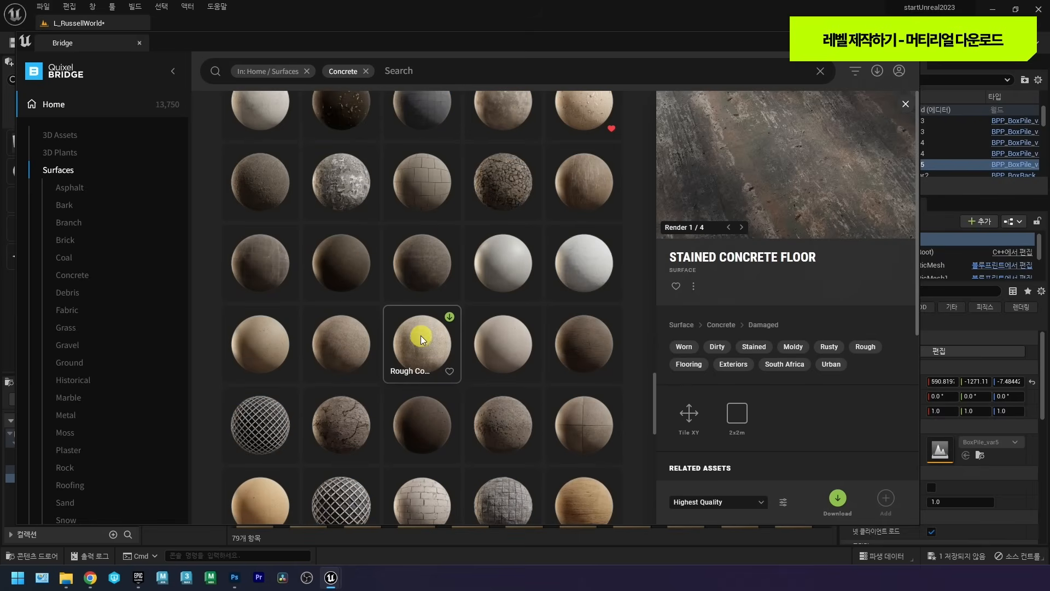
pyautogui.scroll(-5, 424, 335)
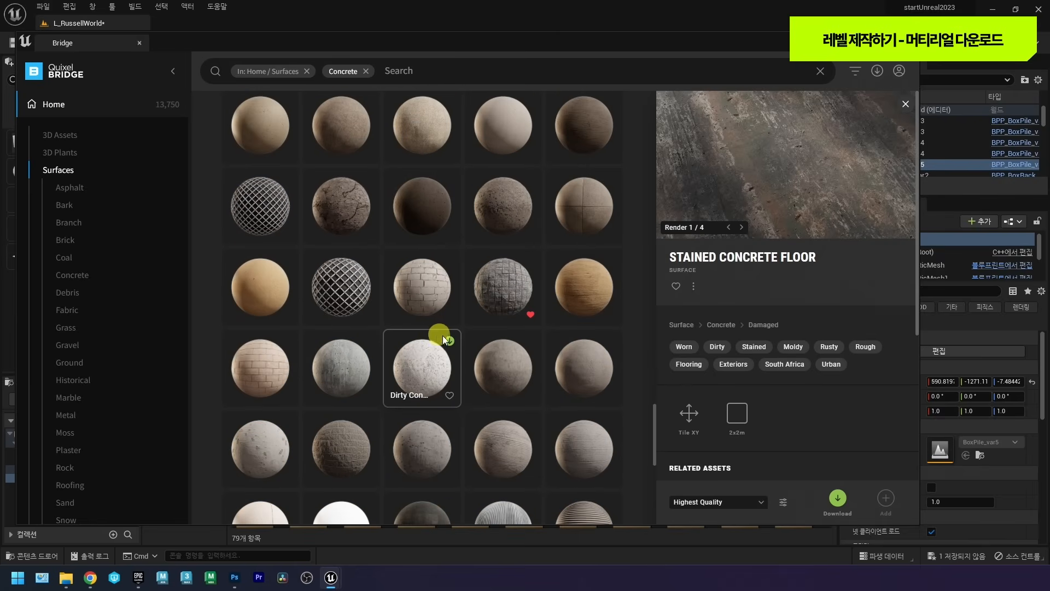
pyautogui.scroll(-1, 504, 370)
pyautogui.click(441, 290)
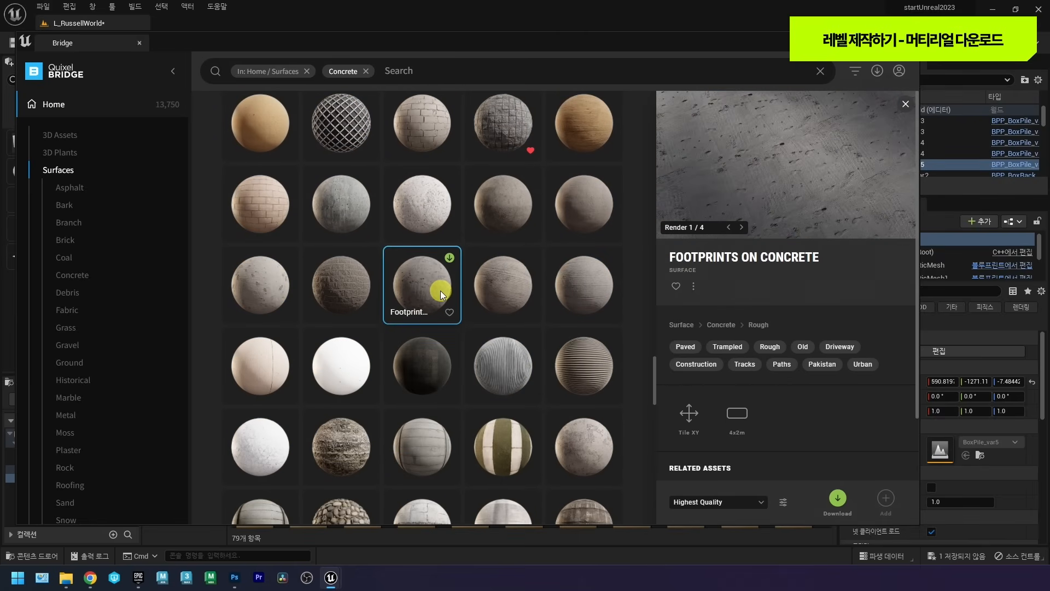
pyautogui.scroll(-1, 441, 291)
pyautogui.scroll(-9, 436, 295)
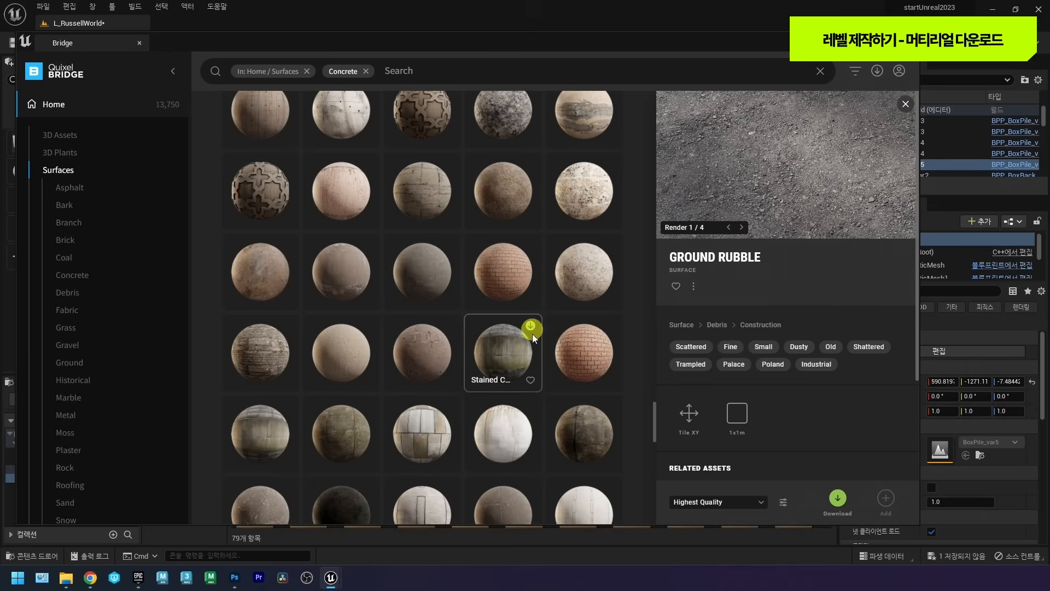
# Select the Rough Concrete surface among the results and download it at Highest Quality.
pyautogui.scroll(-3, 521, 415)
pyautogui.click(504, 241)
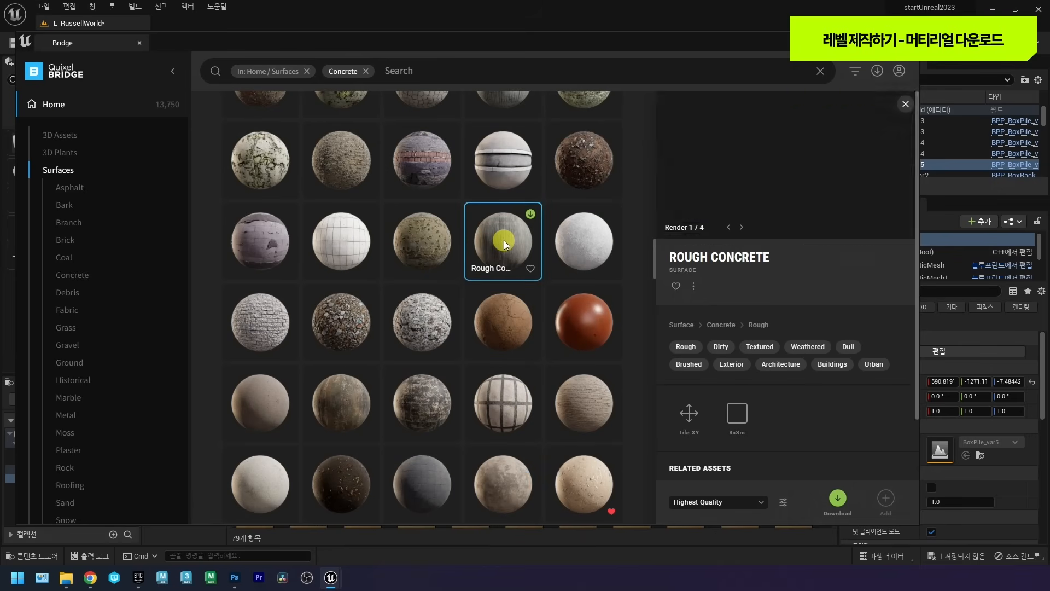
pyautogui.scroll(3, 510, 250)
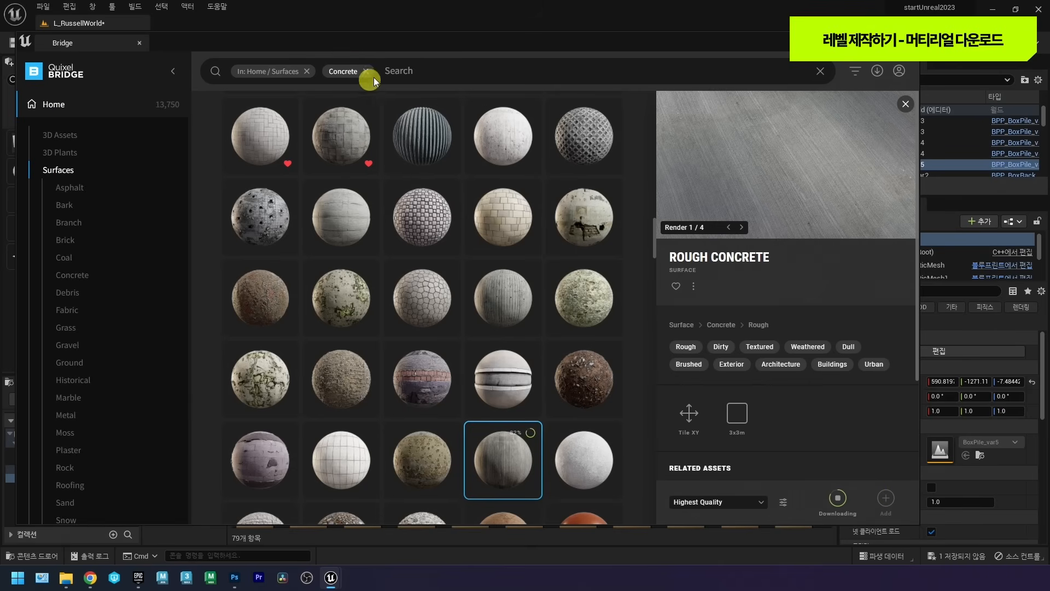
# Open the Local library of downloaded Megascans assets.
pyautogui.scroll(-5, 156, 311)
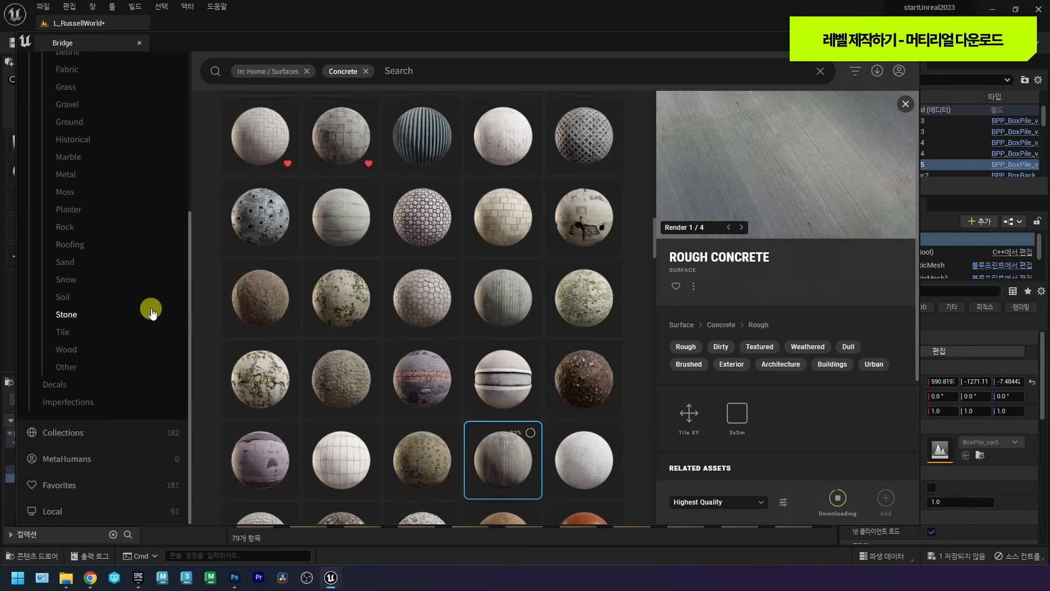
pyautogui.click(50, 511)
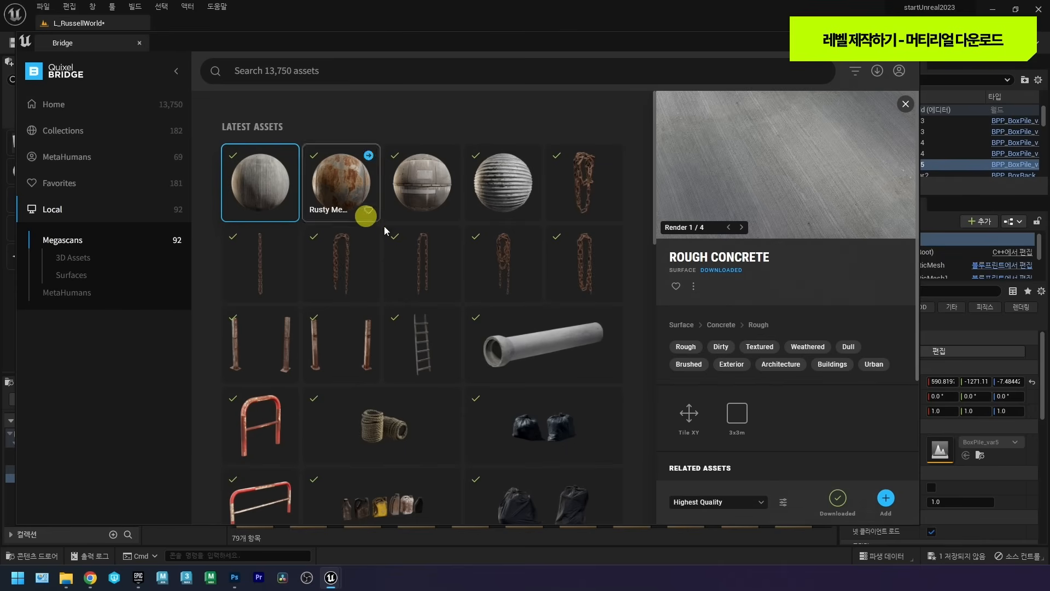
# Select the Dirty Corrugated Metal Sheet, Rough Concrete, Rusty Metal Sheet and Japanese Concrete Panels surfaces and add them to the project.
pyautogui.click(489, 212)
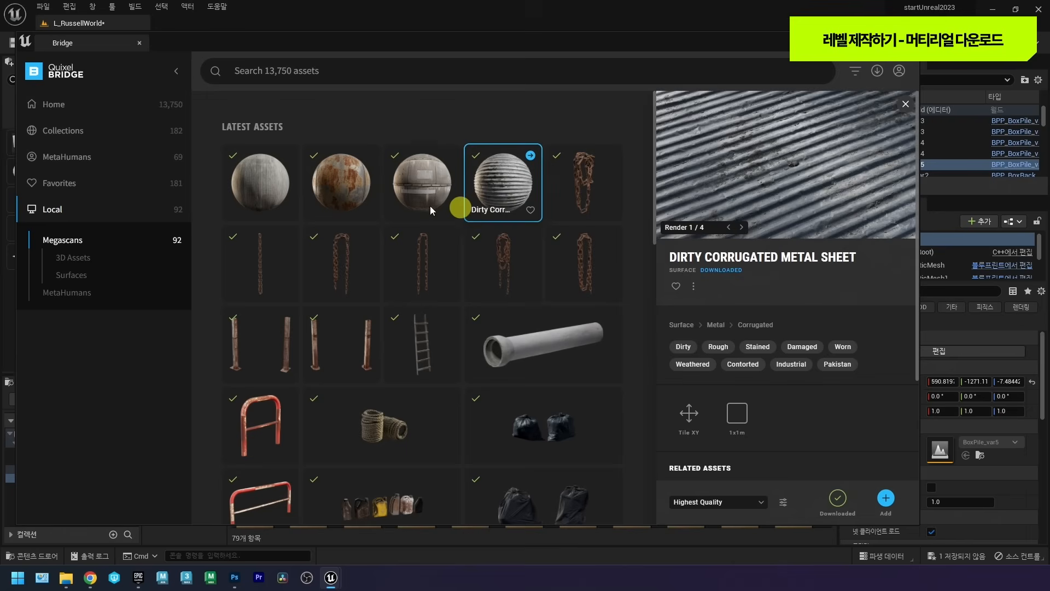
pyautogui.keyDown('ctrl'); pyautogui.click(270, 201); pyautogui.keyUp('ctrl')
pyautogui.keyDown('ctrl'); pyautogui.click(346, 212); pyautogui.keyUp('ctrl')
pyautogui.keyDown('ctrl'); pyautogui.click(417, 199); pyautogui.keyUp('ctrl')
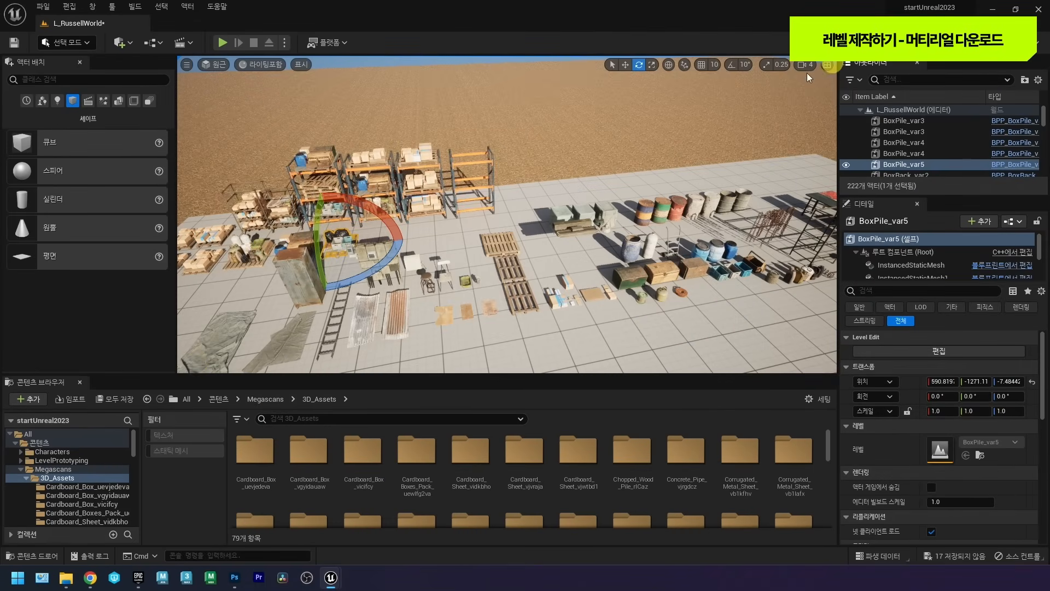
# Collapse the 3D_Assets folder and open the Megascans Surfaces folder in the project content.
pyautogui.click(25, 478)
pyautogui.scroll(-2, 40, 477)
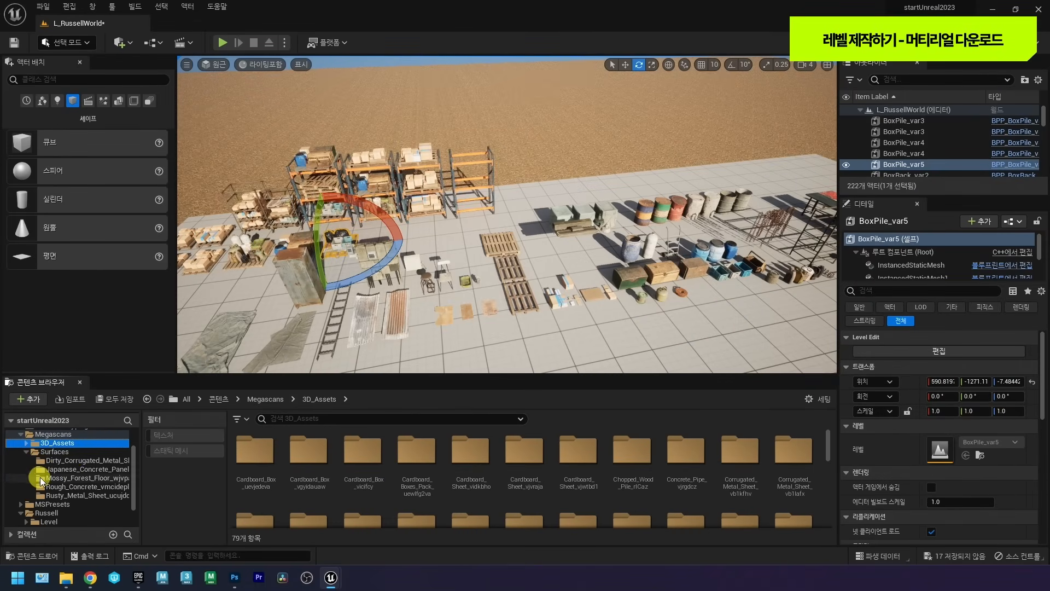
pyautogui.click(51, 452)
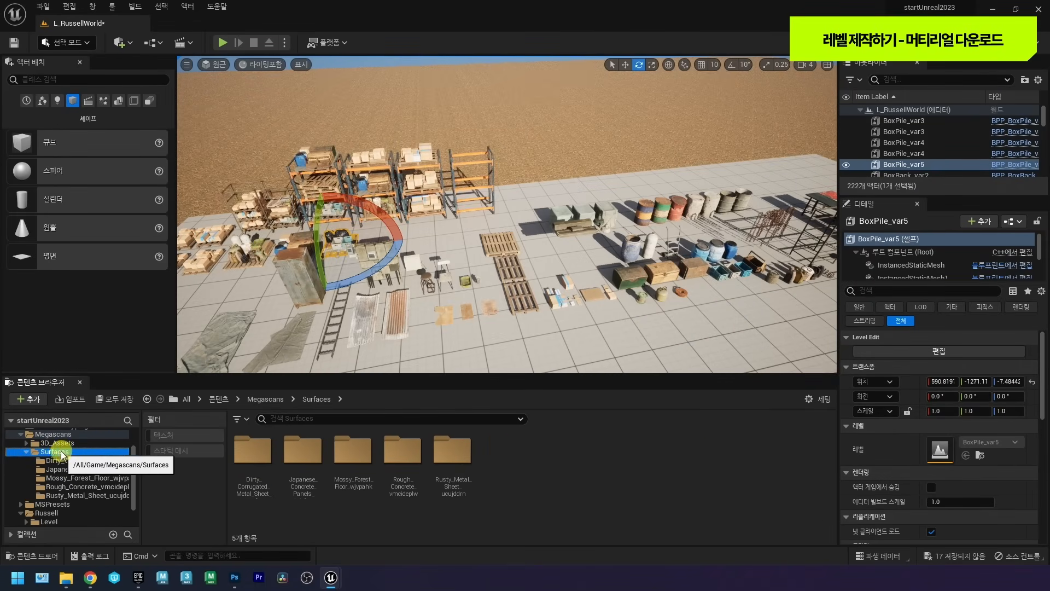
# Examine the materials and textures in each imported surface folder, finishing in the Dirty_Corrugated_Metal_Sheet folder.
pyautogui.click(73, 470)
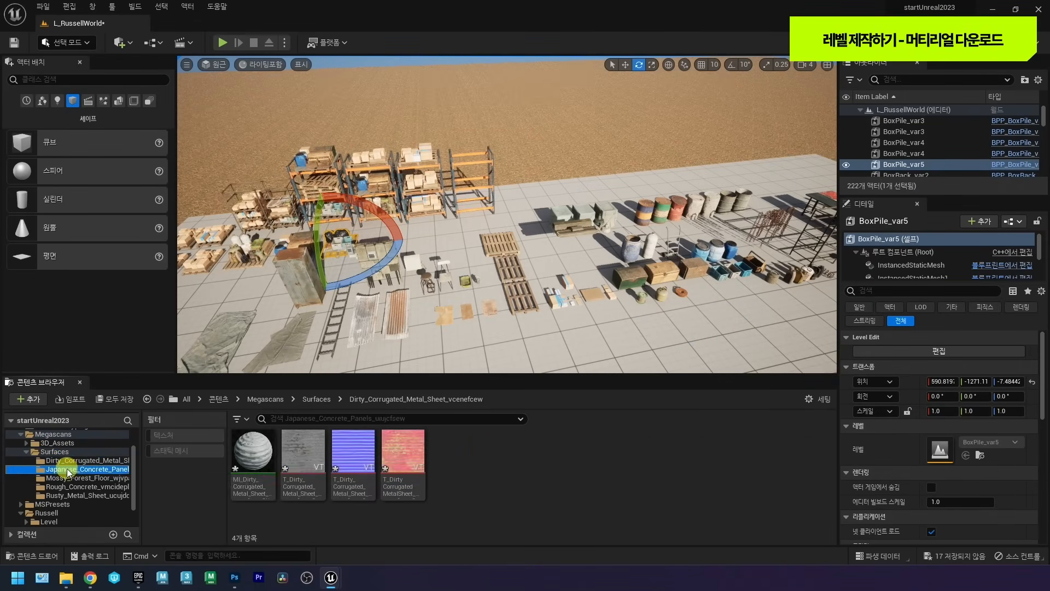
pyautogui.click(71, 478)
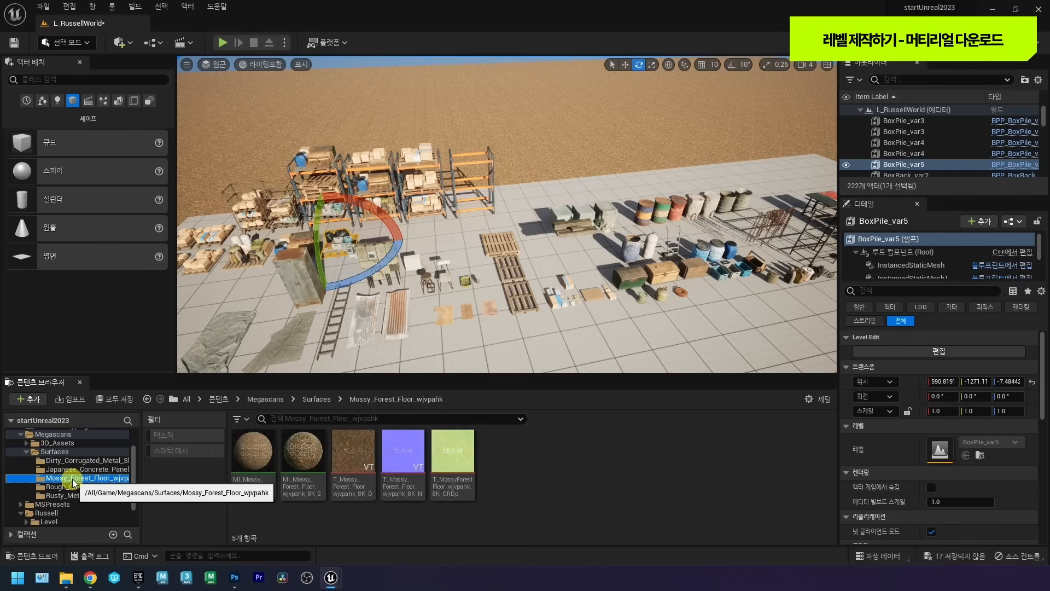
pyautogui.click(71, 486)
pyautogui.click(71, 496)
pyautogui.click(71, 478)
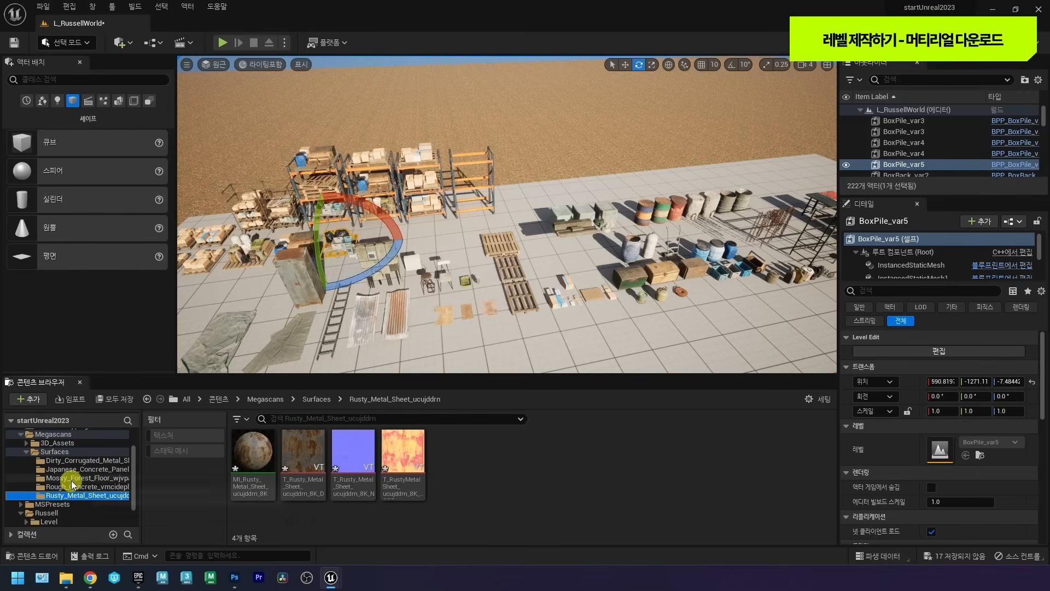
pyautogui.click(72, 470)
pyautogui.click(71, 460)
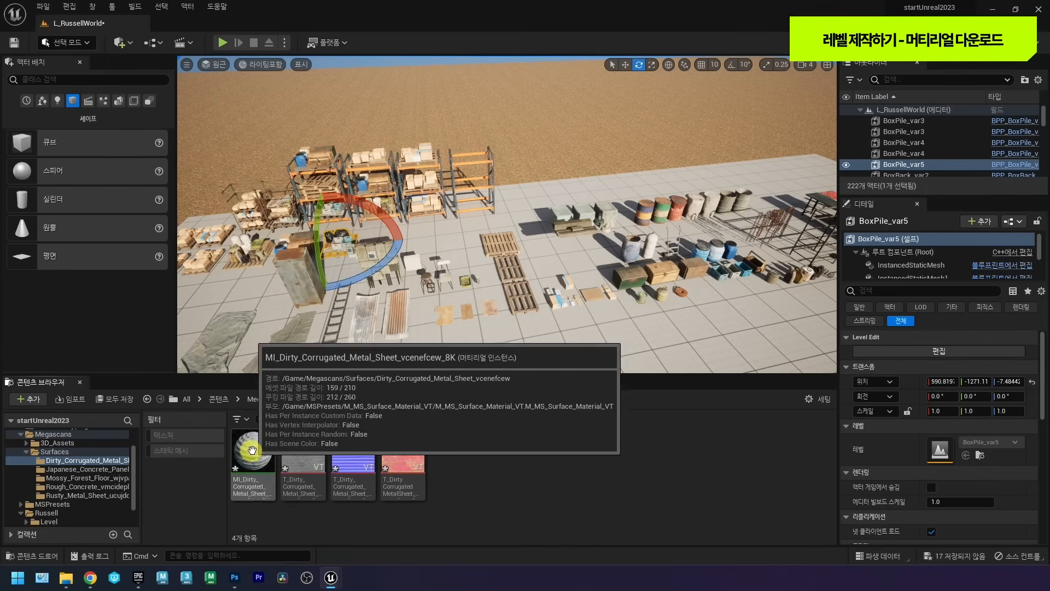
pyautogui.moveTo(432, 217)
pyautogui.mouseDown(button='right')
pyautogui.moveTo(421, 218)
pyautogui.moveTo(433, 218)
pyautogui.mouseUp(button='right')
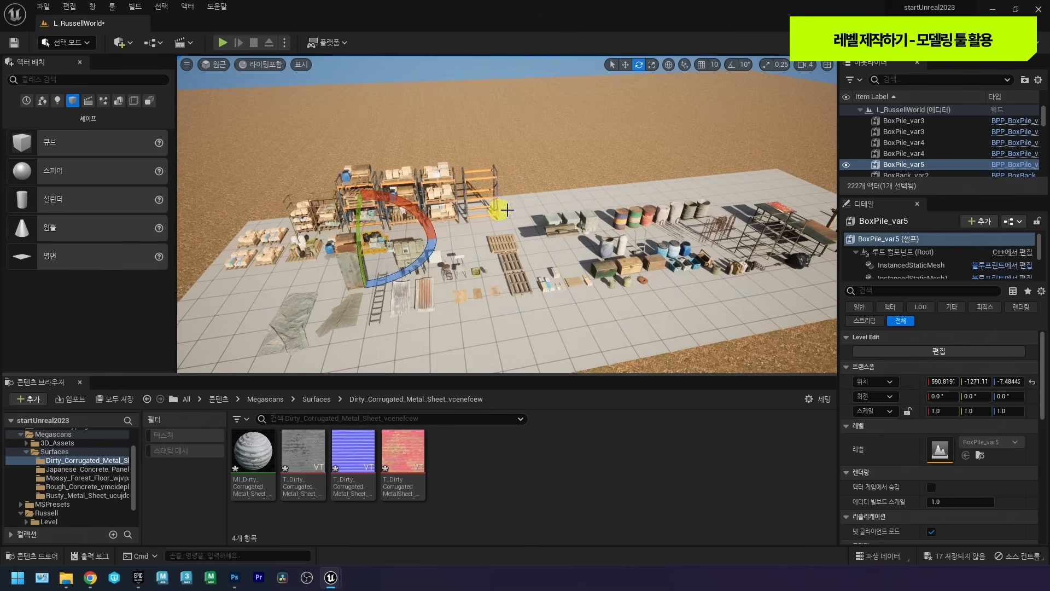
pyautogui.moveTo(501, 204); pyautogui.dragTo(477, 202, button='right')
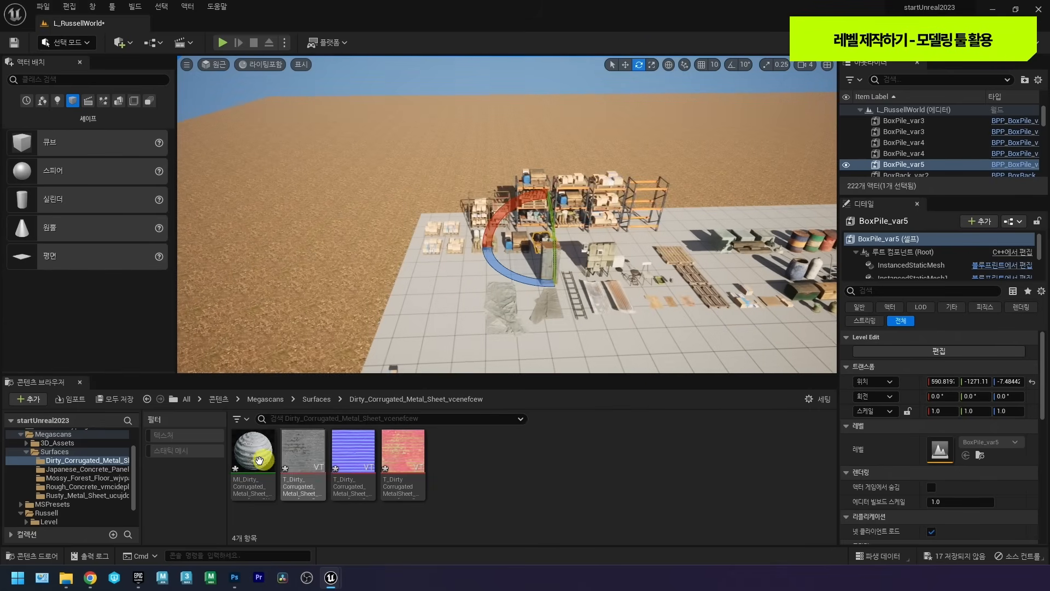
pyautogui.moveTo(260, 461)
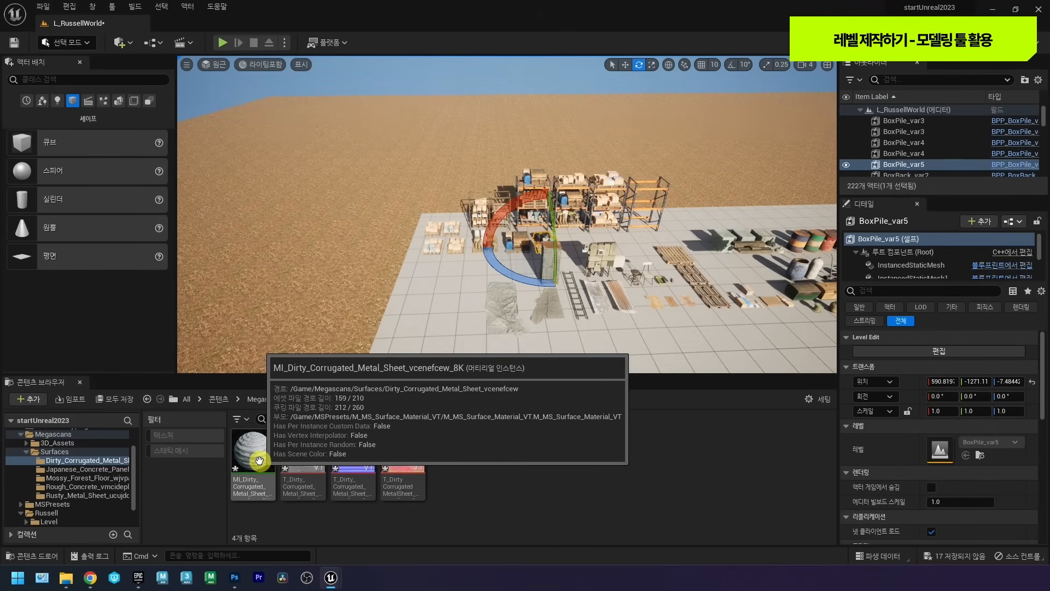
pyautogui.moveTo(260, 460); pyautogui.dragTo(449, 295)
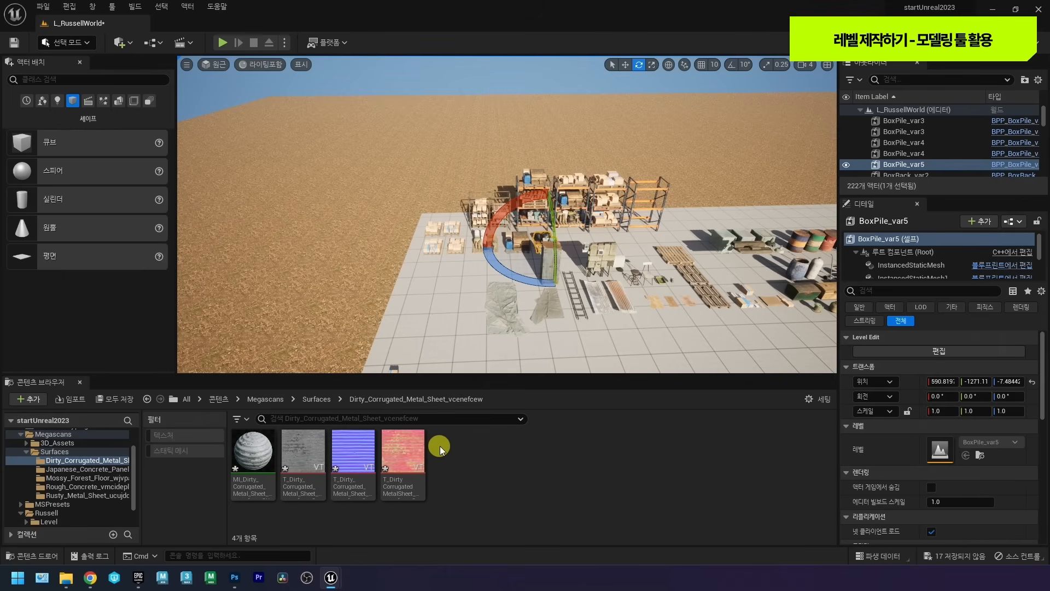
pyautogui.moveTo(432, 246); pyautogui.dragTo(426, 244, button='right')
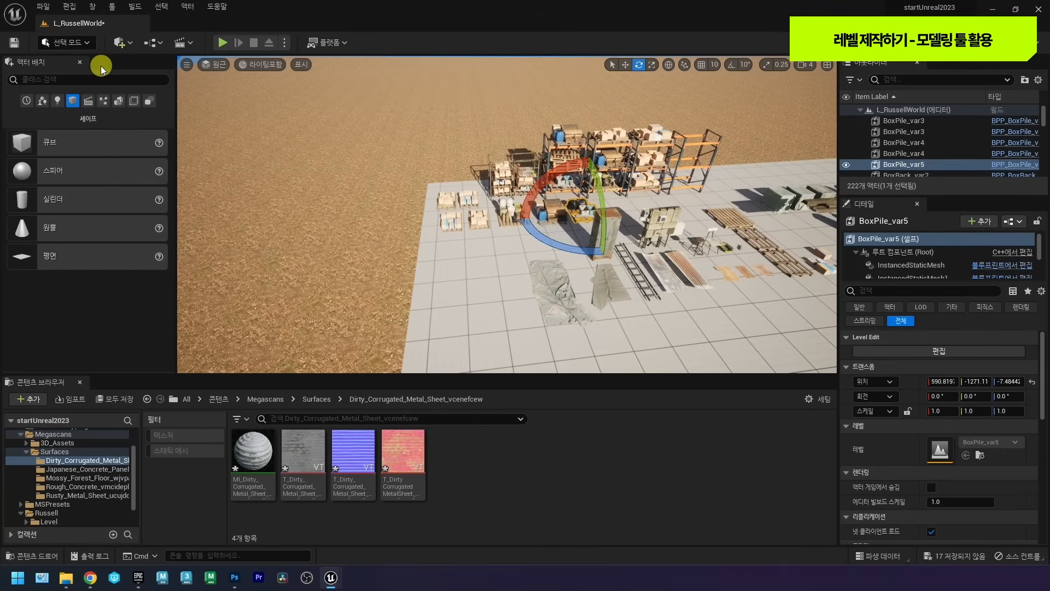
# Switch the editor to Modeling mode and bring its floating tool palette over the viewport.
pyautogui.click(71, 47)
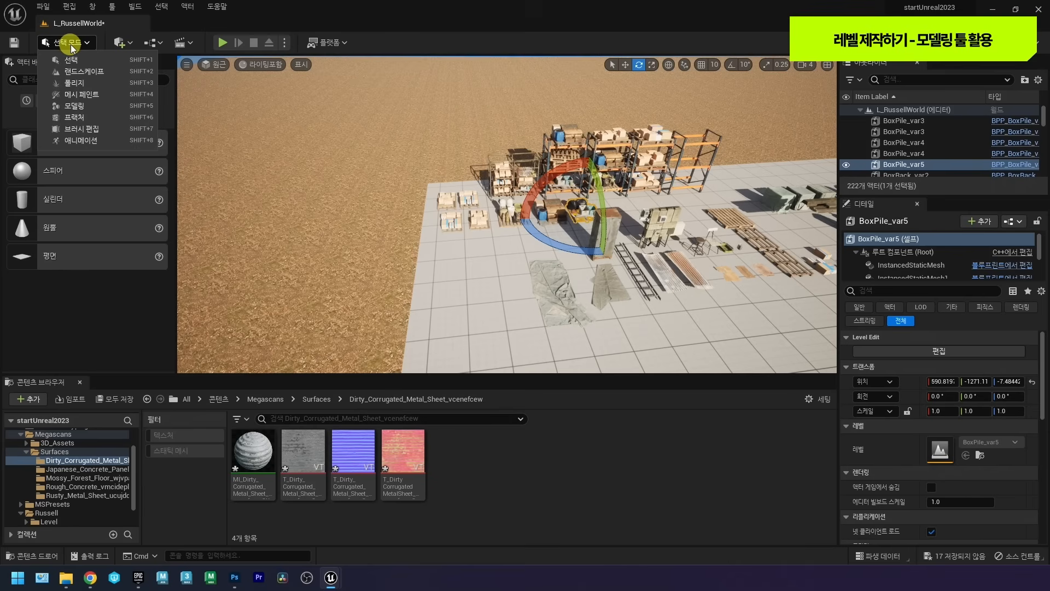
pyautogui.click(100, 106)
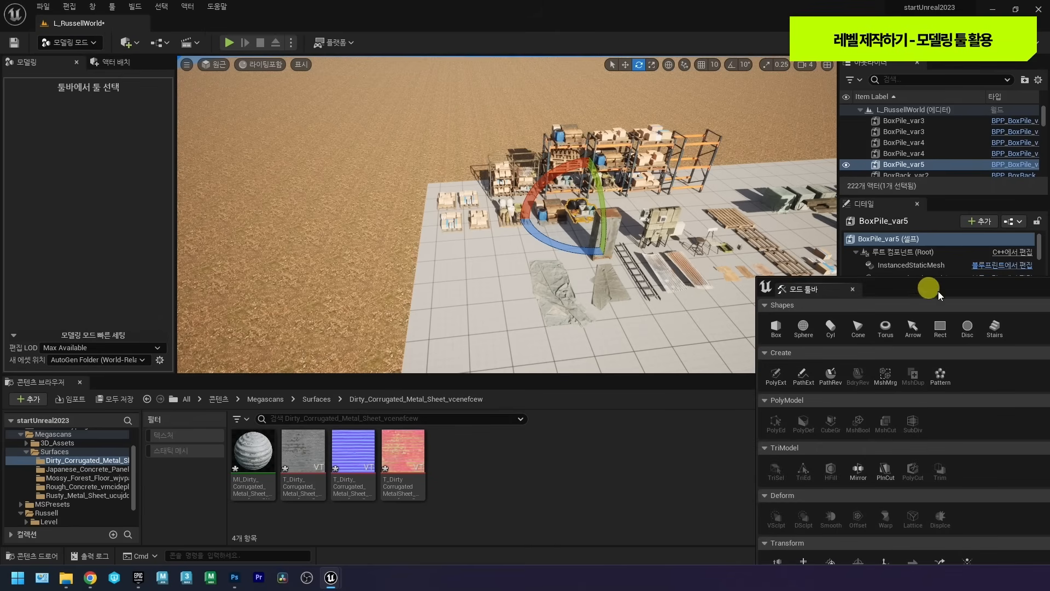
pyautogui.moveTo(931, 290); pyautogui.dragTo(397, 108)
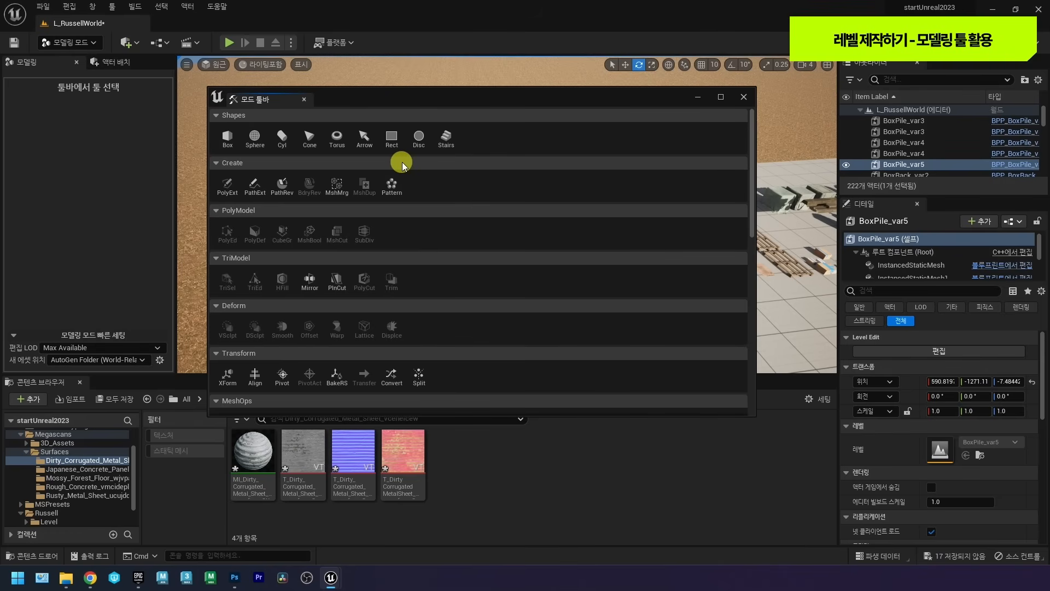
pyautogui.moveTo(375, 101); pyautogui.dragTo(504, 96)
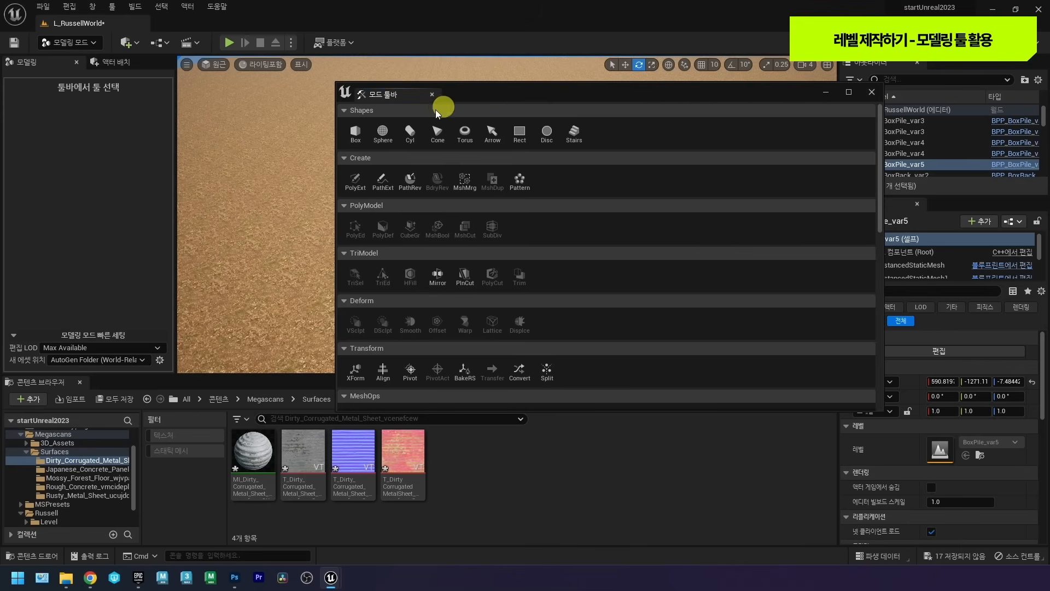
# Create a modeling Box with a depth of 30 on the ground beside the tiled floor and accept it.
pyautogui.click(357, 140)
pyautogui.moveTo(462, 96); pyautogui.dragTo(534, 94)
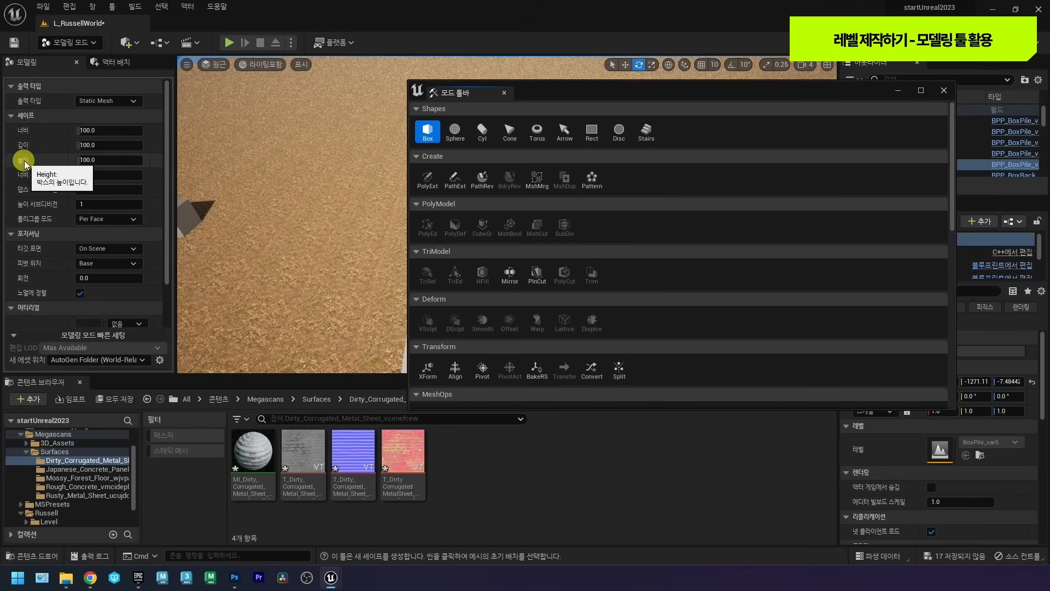
pyautogui.moveTo(523, 93); pyautogui.dragTo(664, 377)
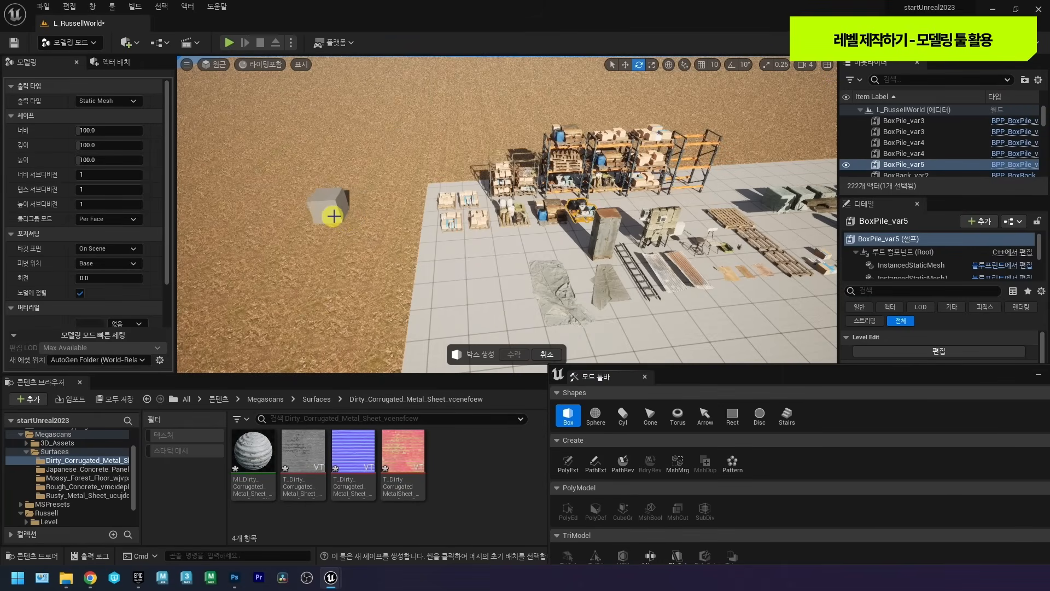
pyautogui.moveTo(101, 147); pyautogui.dragTo(99, 146)
pyautogui.moveTo(342, 239)
pyautogui.mouseDown(button='right')
pyautogui.moveTo(437, 272)
pyautogui.moveTo(453, 251)
pyautogui.moveTo(469, 251)
pyautogui.moveTo(469, 239)
pyautogui.moveTo(478, 251)
pyautogui.mouseUp(button='right')
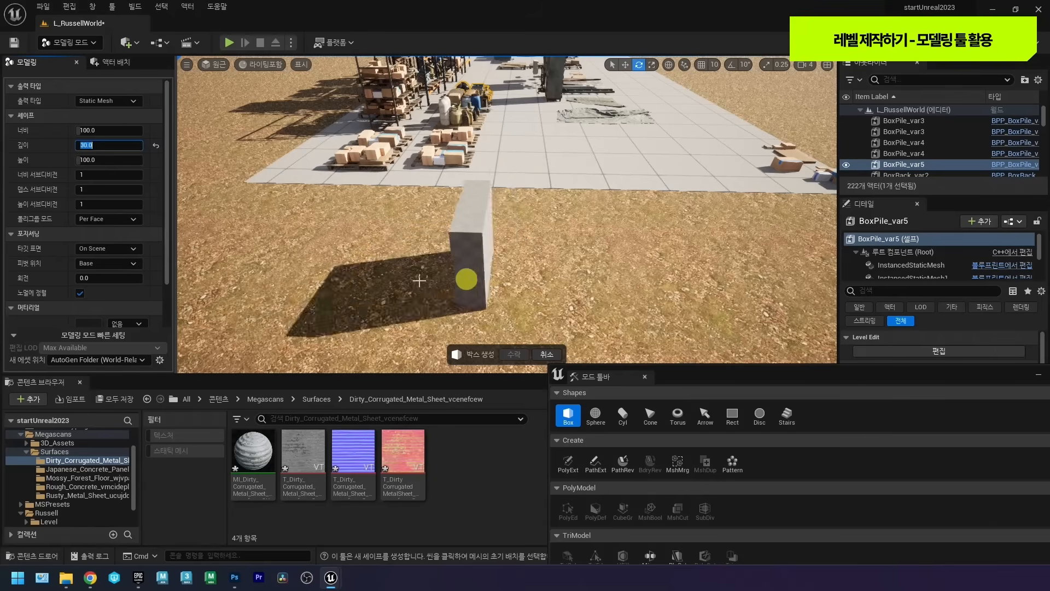
pyautogui.click(501, 251)
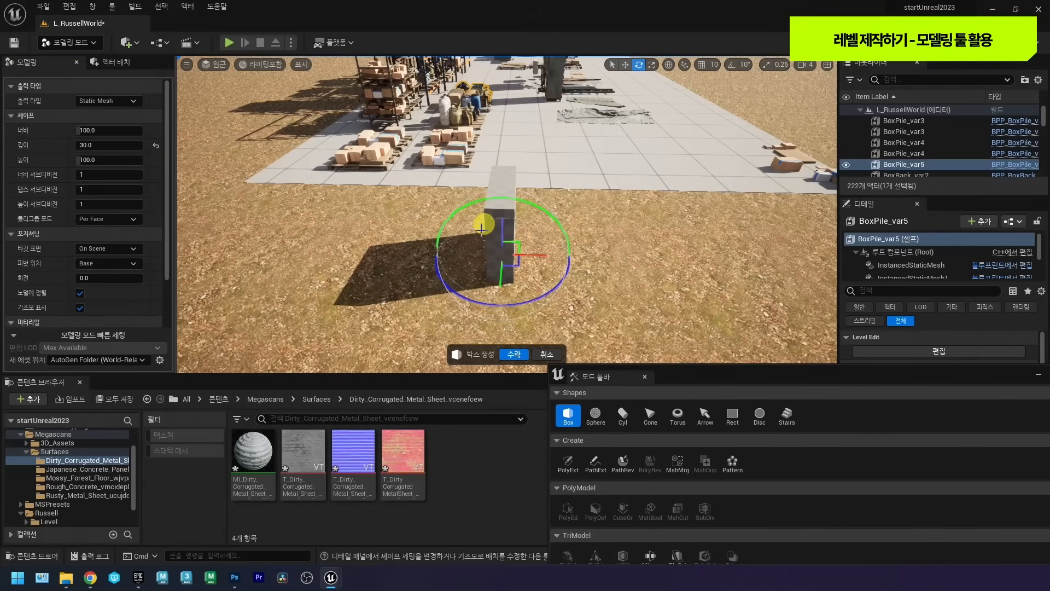
pyautogui.click(512, 354)
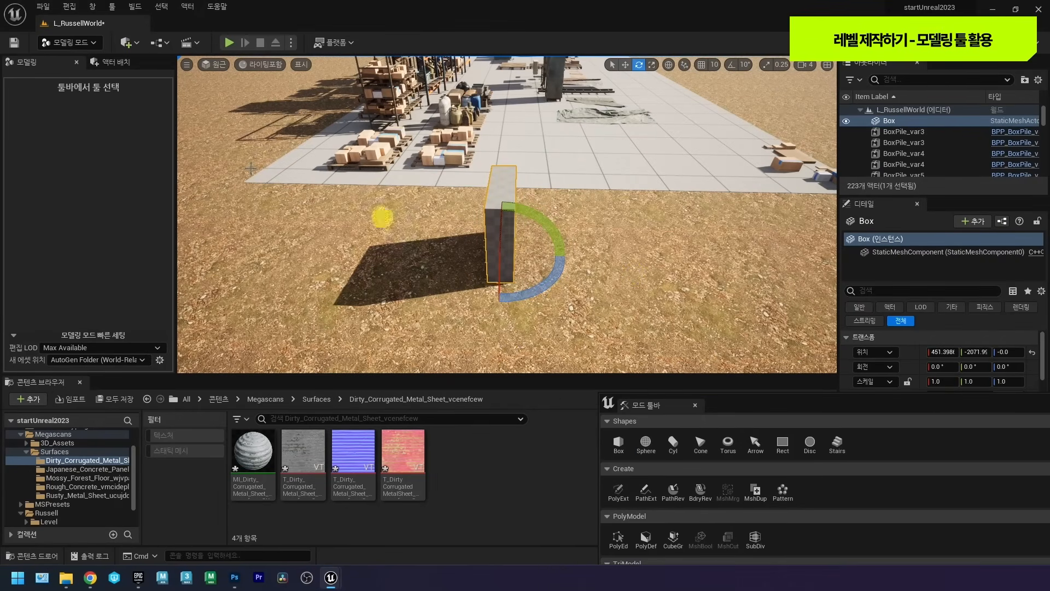
# Place a basic cube and plane near the modeled box, delete the plane, and compare the cube with the box.
pyautogui.click(119, 65)
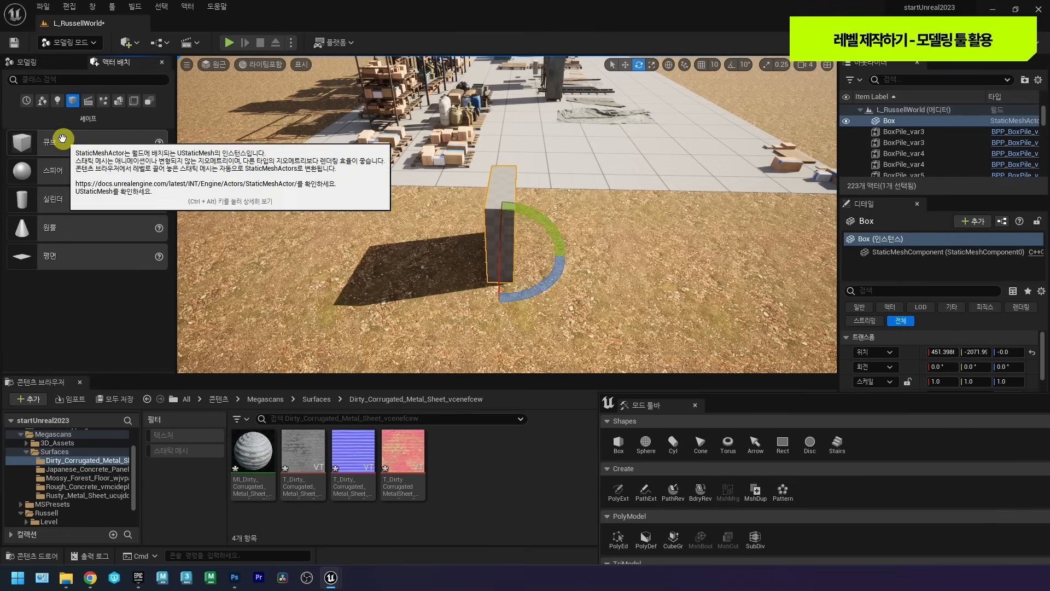
pyautogui.moveTo(62, 138); pyautogui.dragTo(230, 211)
pyautogui.moveTo(75, 257); pyautogui.dragTo(238, 247)
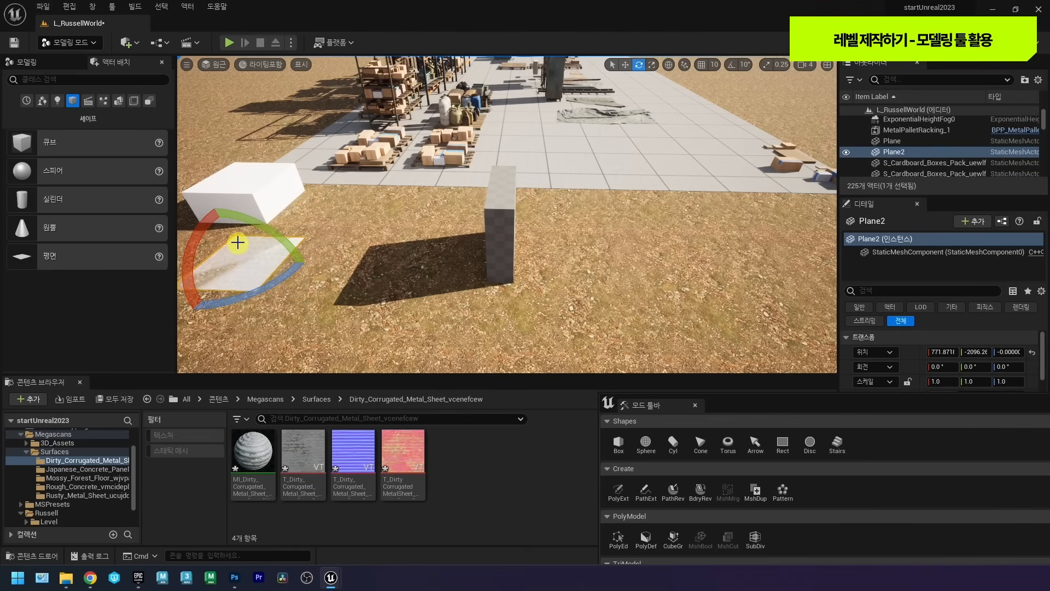
pyautogui.press('Delete')
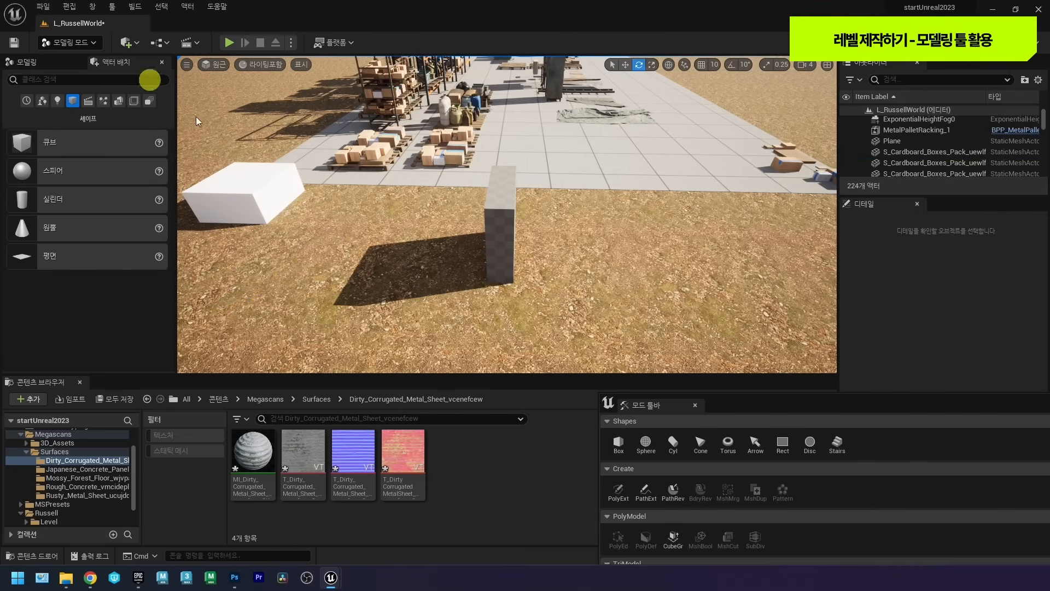
pyautogui.click(244, 186)
pyautogui.click(505, 223)
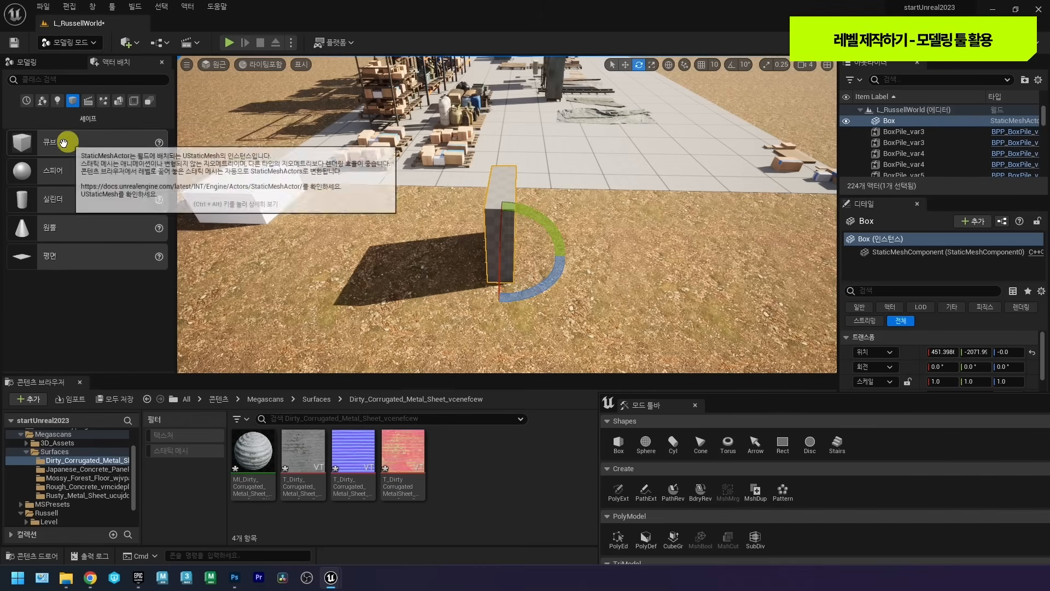
# Place another basic cube near the modeled box and delete both basic cubes.
pyautogui.moveTo(64, 142); pyautogui.dragTo(330, 211)
pyautogui.press('Delete')
pyautogui.click(251, 205)
pyautogui.press('Delete')
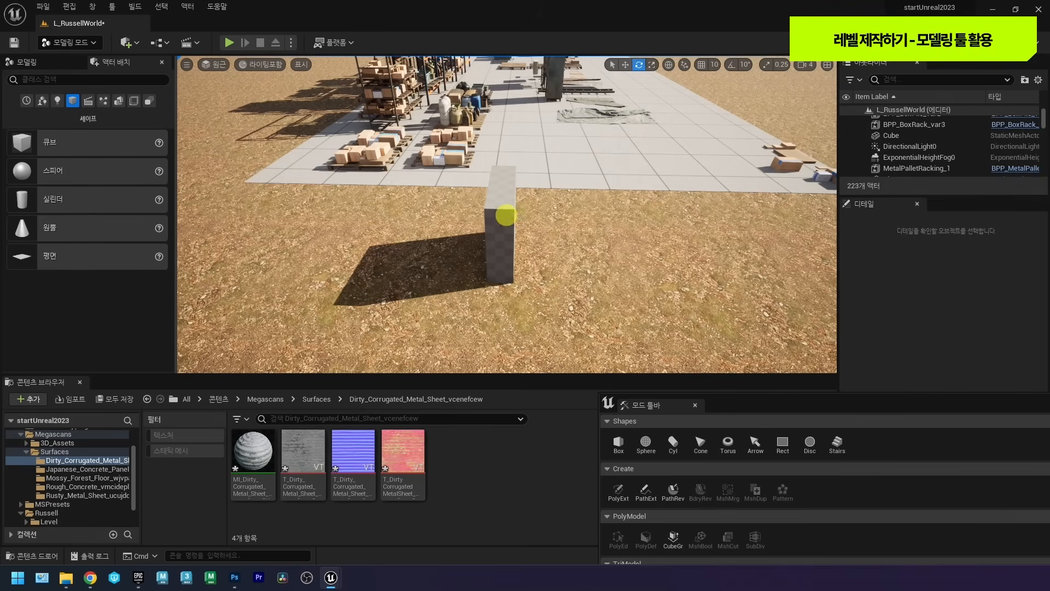
# Locate the modeled box's static mesh asset in the content folders and inspect its details.
pyautogui.click(506, 215)
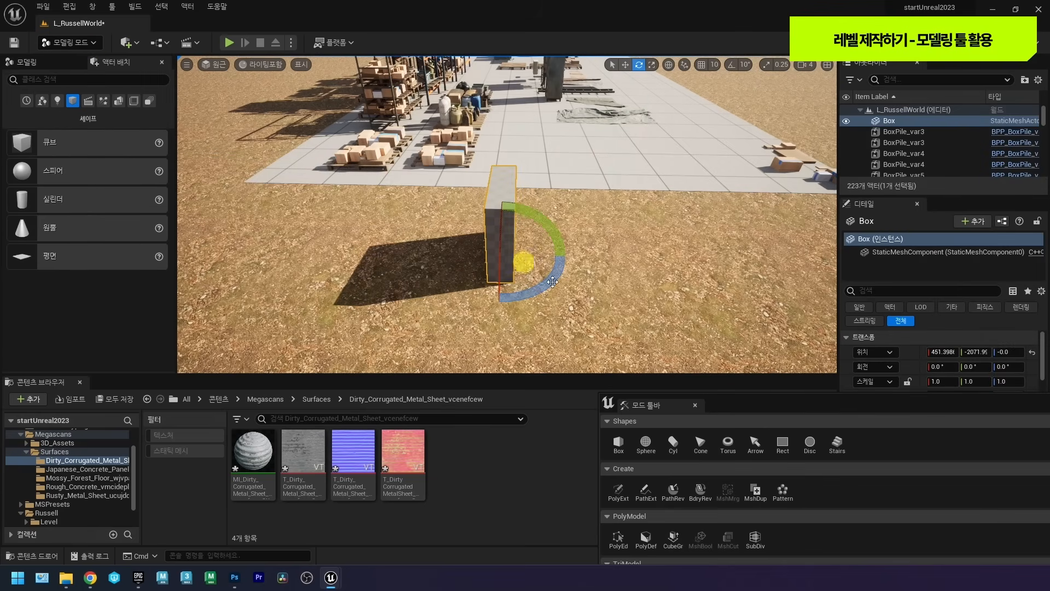
pyautogui.moveTo(717, 405); pyautogui.dragTo(704, 381)
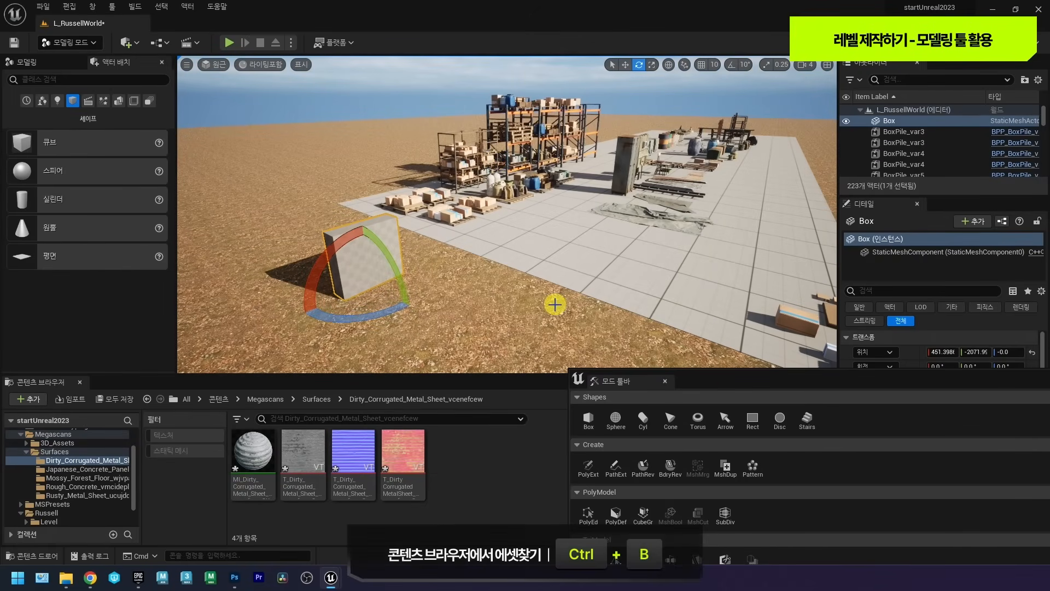
pyautogui.hotkey('ctrl', 'b')
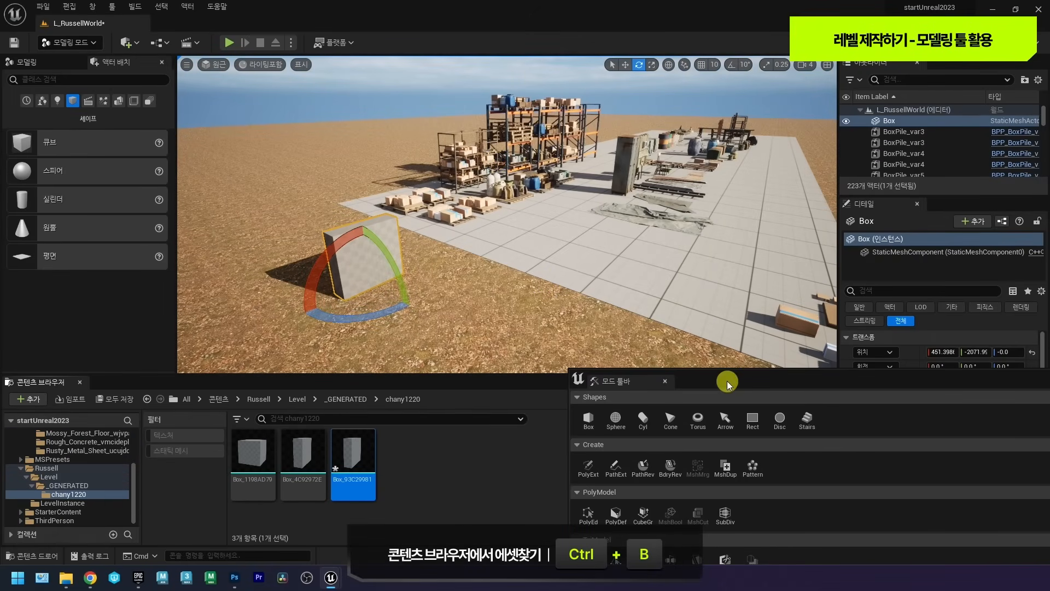
pyautogui.moveTo(727, 381); pyautogui.dragTo(708, 436)
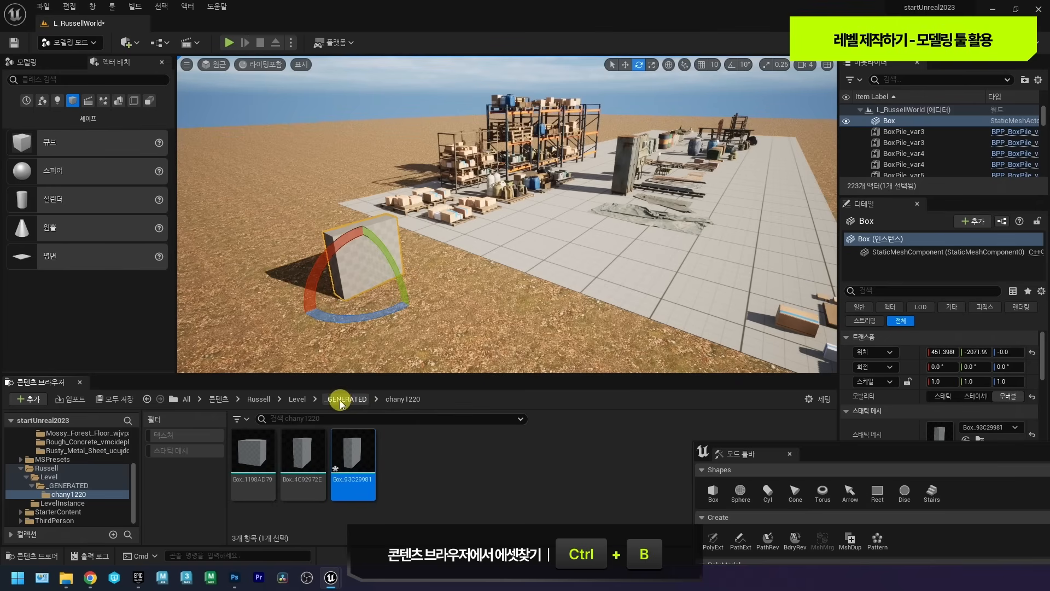
pyautogui.moveTo(350, 454)
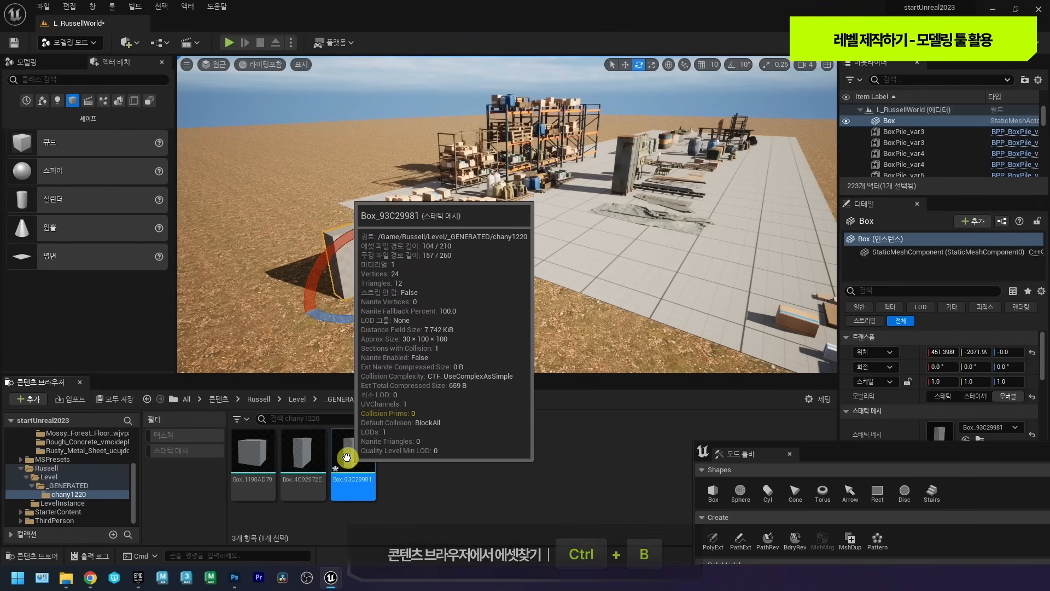
# Place a second instance of the generated box mesh beside the original and delete it.
pyautogui.moveTo(398, 300); pyautogui.dragTo(377, 309, button='right')
pyautogui.moveTo(354, 450); pyautogui.dragTo(356, 323)
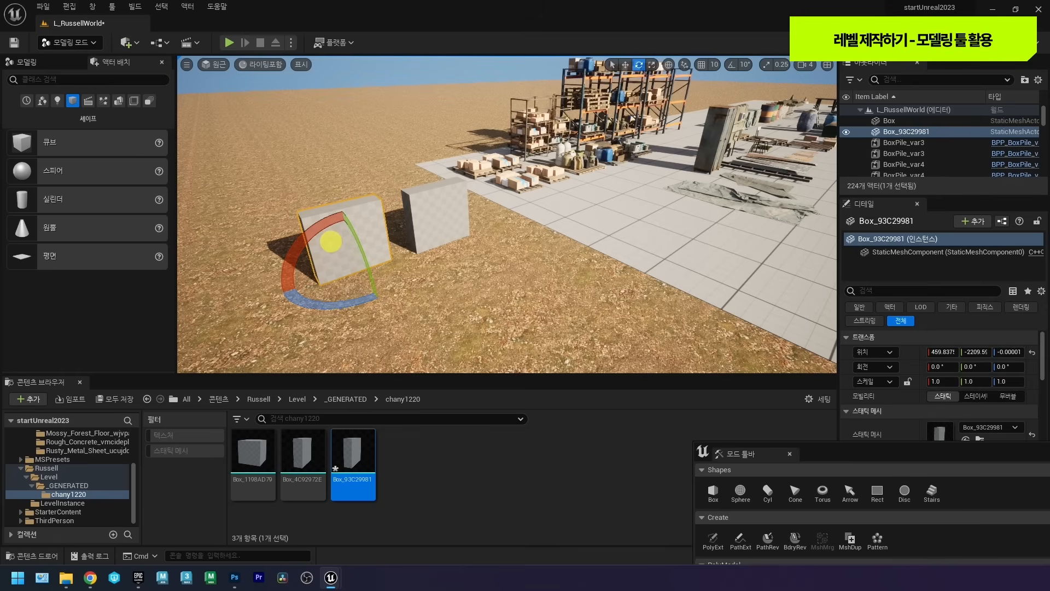
pyautogui.press('Delete')
pyautogui.click(453, 228)
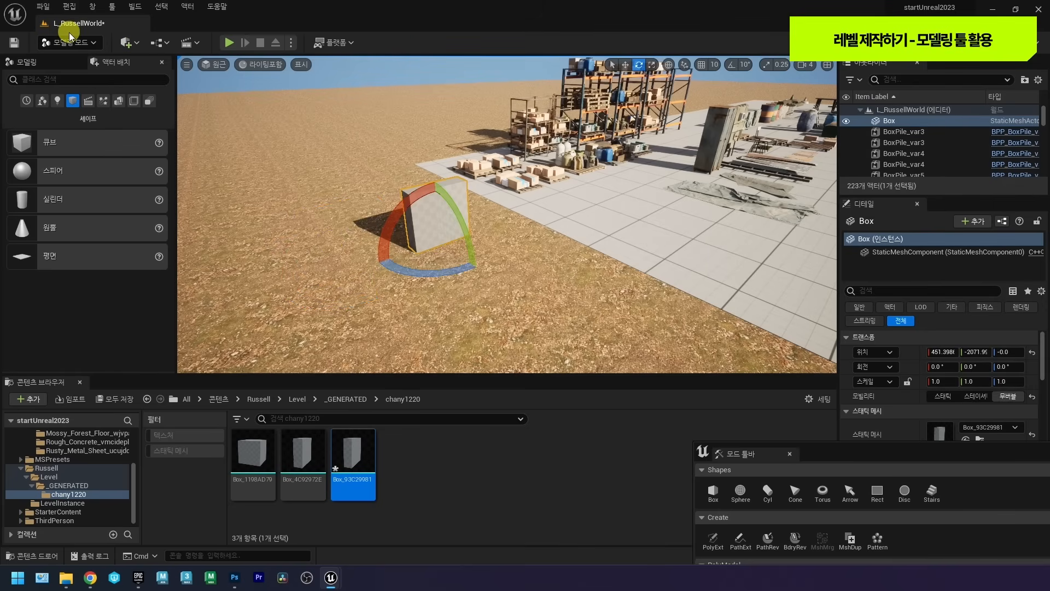
pyautogui.moveTo(809, 445); pyautogui.dragTo(527, 135)
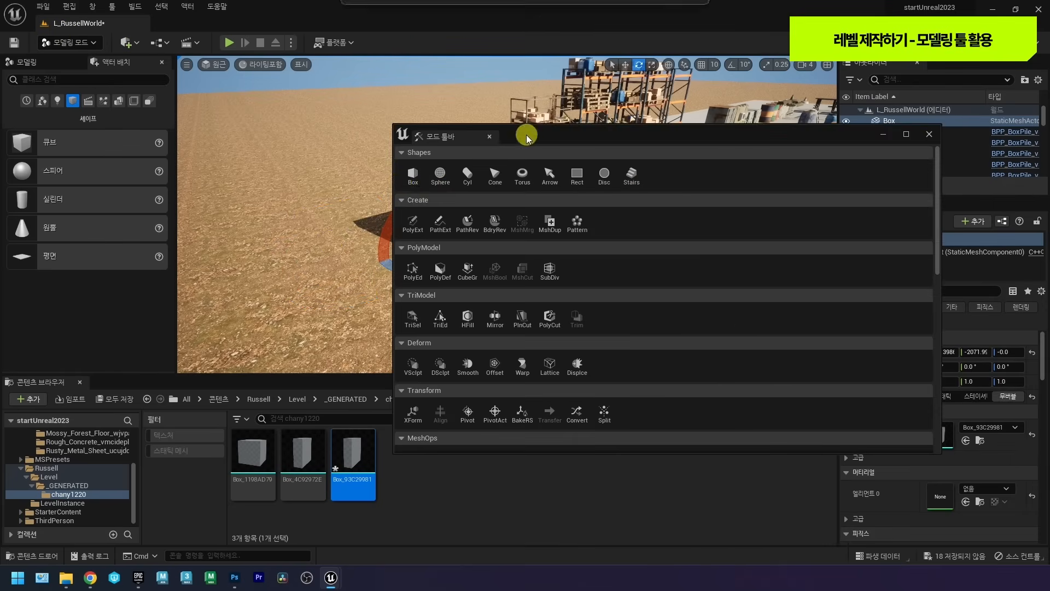
pyautogui.click(411, 178)
pyautogui.click(340, 259)
pyautogui.moveTo(148, 195)
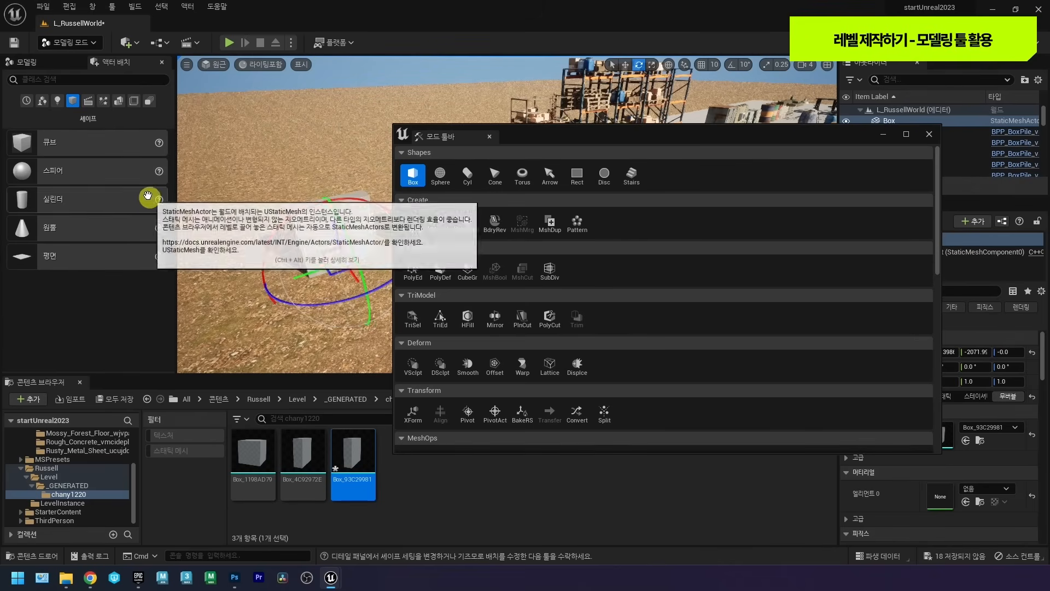
pyautogui.click(491, 136)
pyautogui.click(547, 357)
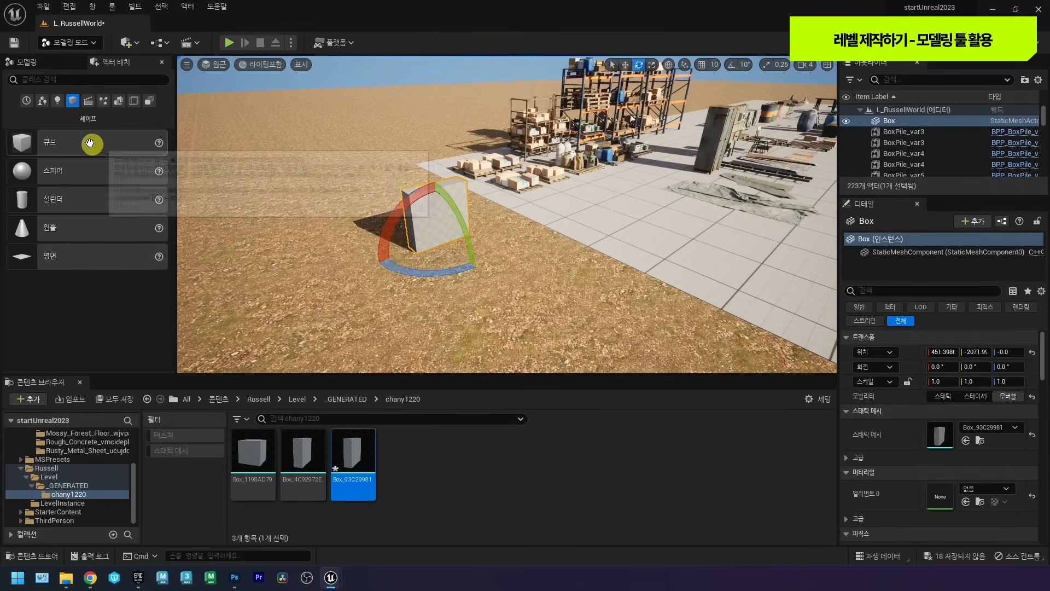
# Place a basic cube beside the modeled box and delete that cube again.
pyautogui.moveTo(49, 143); pyautogui.dragTo(355, 262)
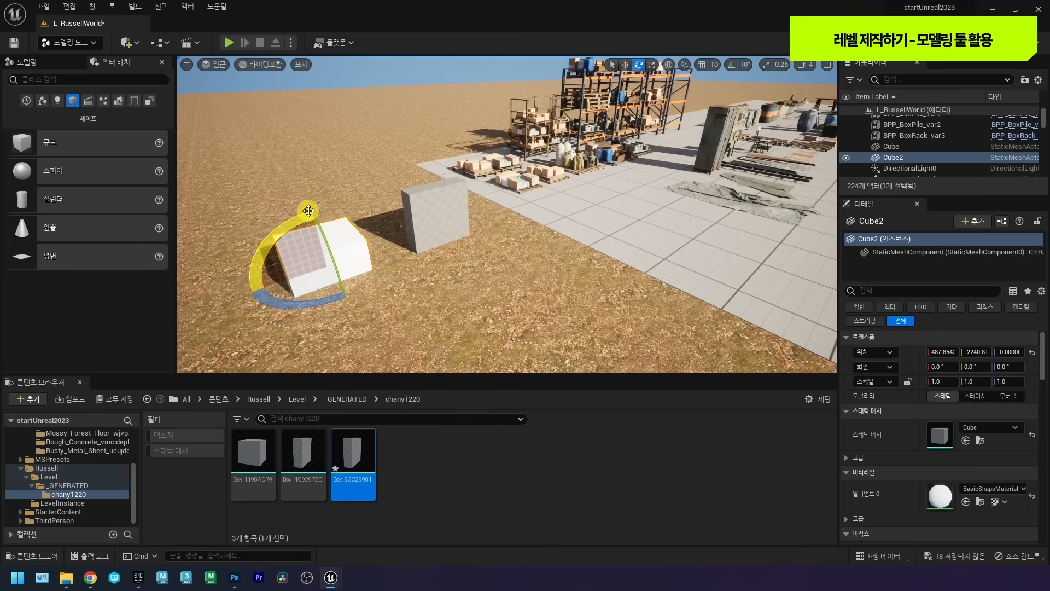
pyautogui.press('Delete')
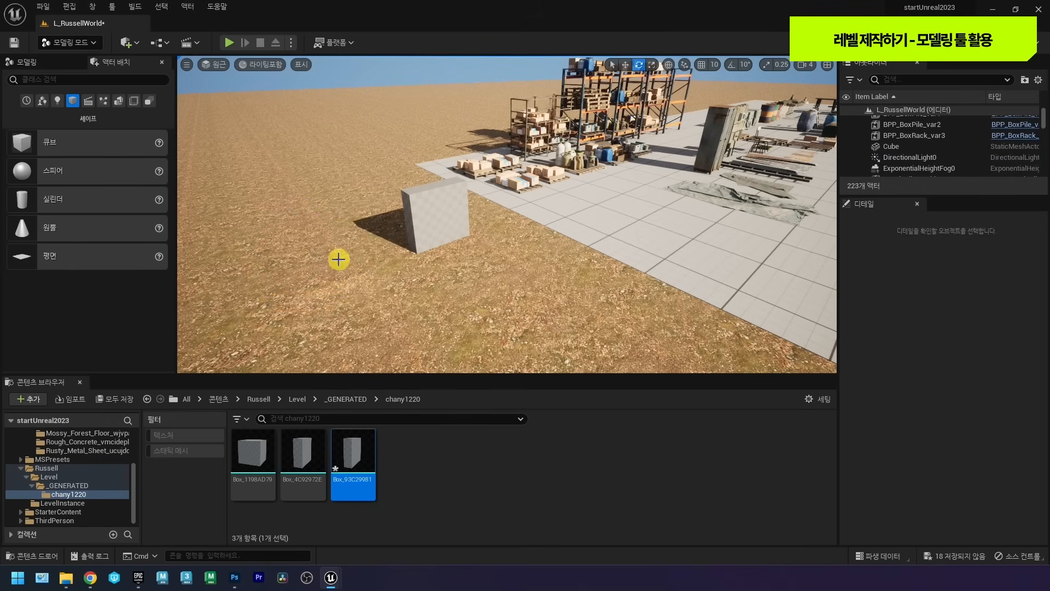
# Select the modeled box and switch the editor from Modeling mode to Selection mode.
pyautogui.click(423, 218)
pyautogui.click(79, 43)
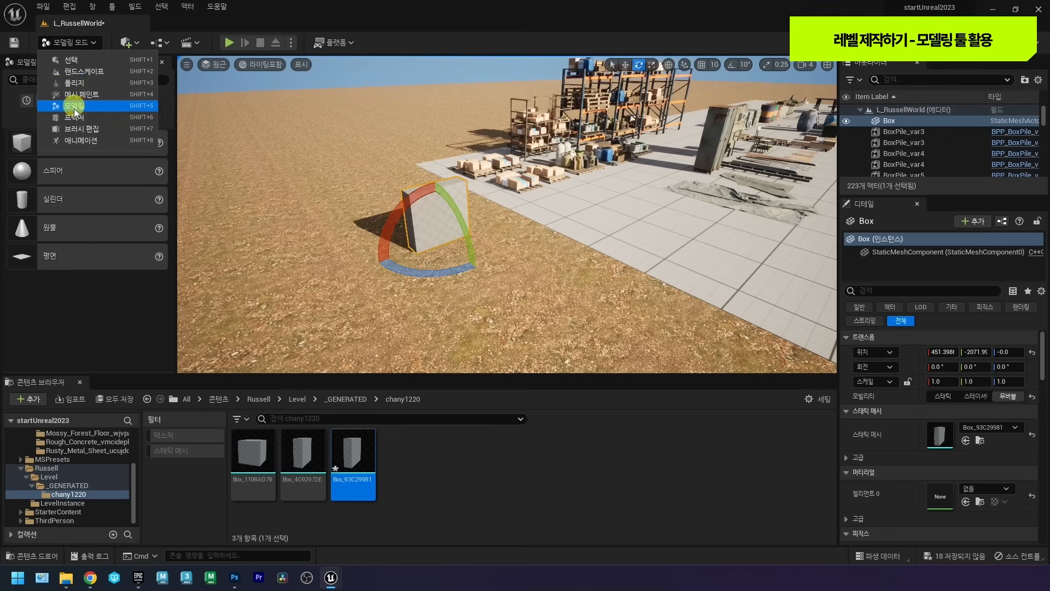
pyautogui.click(74, 108)
pyautogui.click(51, 61)
pyautogui.click(75, 44)
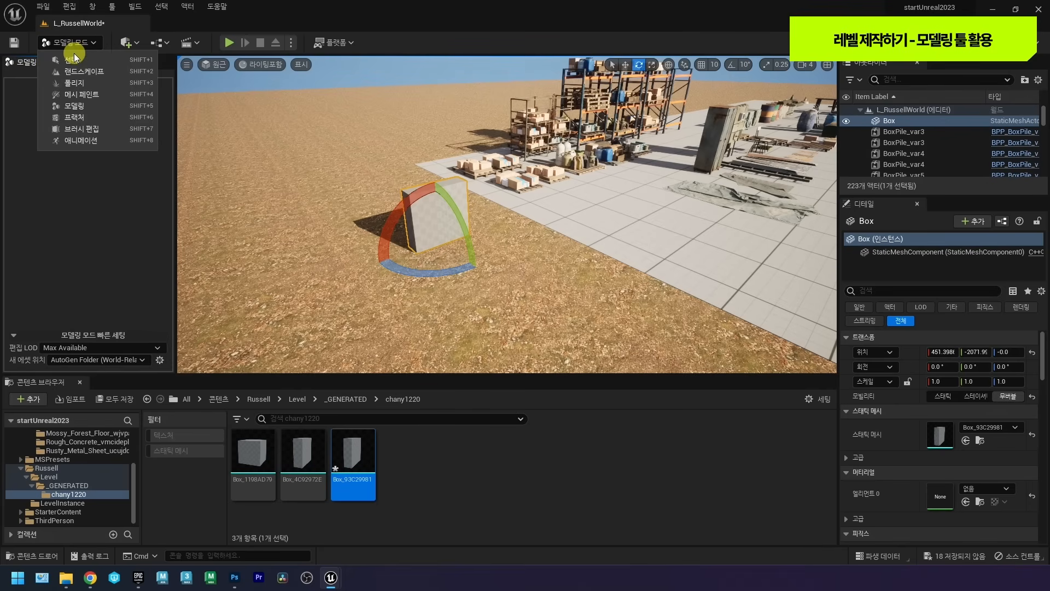
pyautogui.click(74, 58)
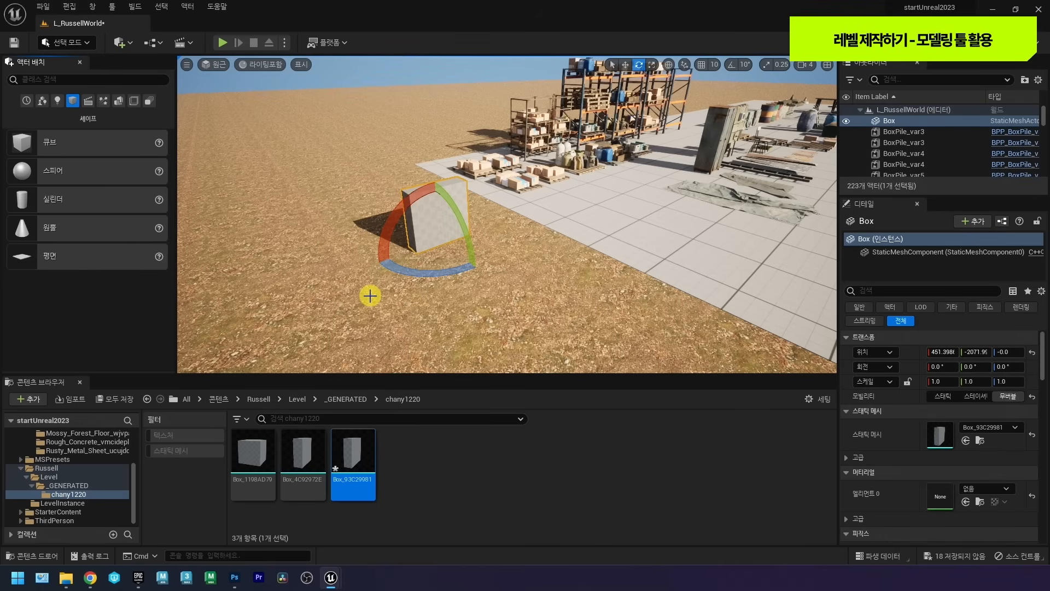
# Apply the Dirty Corrugated Metal Sheet material instance from the Megascans surfaces to the modeled box and inspect its faces from several sides.
pyautogui.scroll(2, 101, 470)
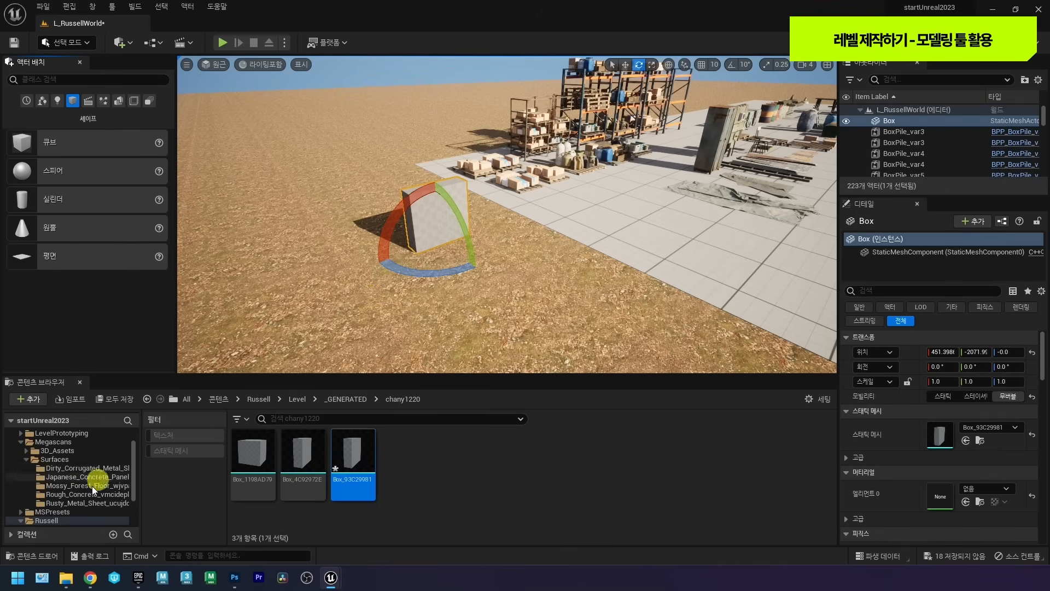
pyautogui.click(65, 476)
pyautogui.moveTo(361, 284); pyautogui.dragTo(362, 283, button='right')
pyautogui.press('w')
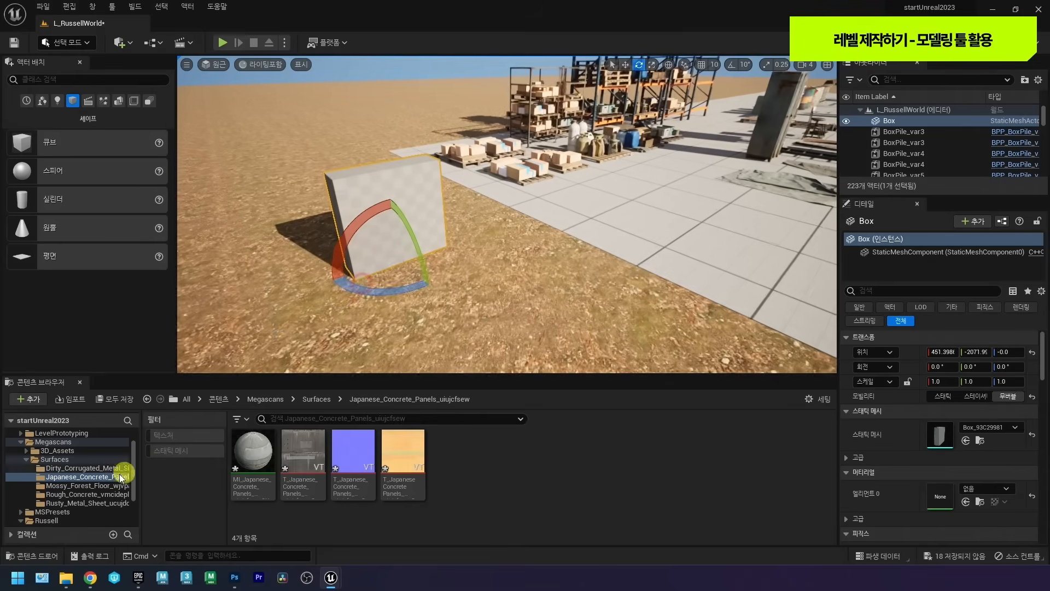
pyautogui.click(87, 486)
pyautogui.click(89, 468)
pyautogui.moveTo(247, 453); pyautogui.dragTo(375, 234)
pyautogui.moveTo(375, 234); pyautogui.dragTo(518, 207, button='right')
pyautogui.press('w')
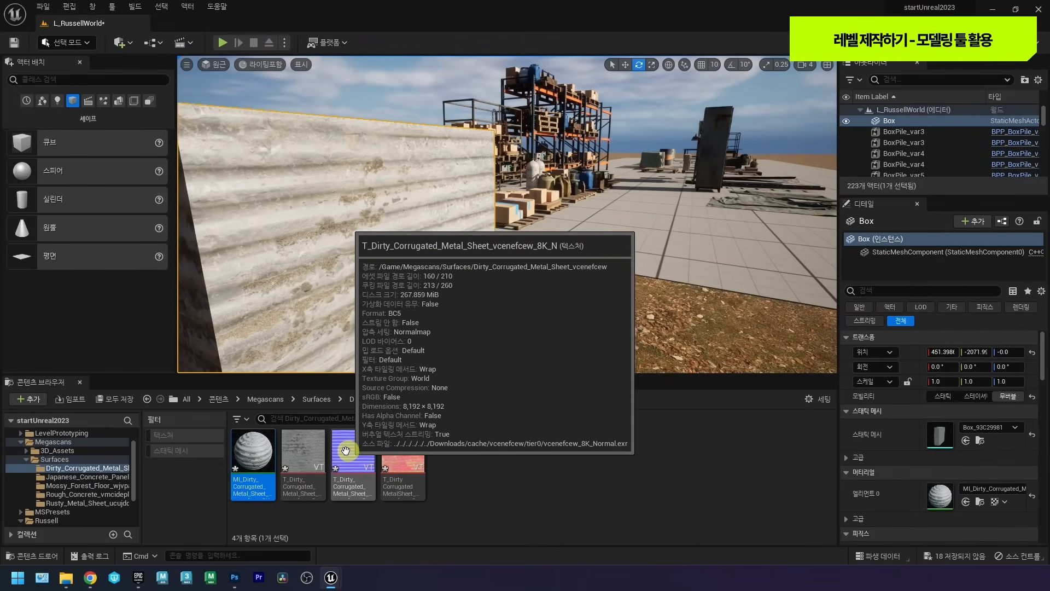
pyautogui.moveTo(409, 253); pyautogui.dragTo(408, 253, button='right')
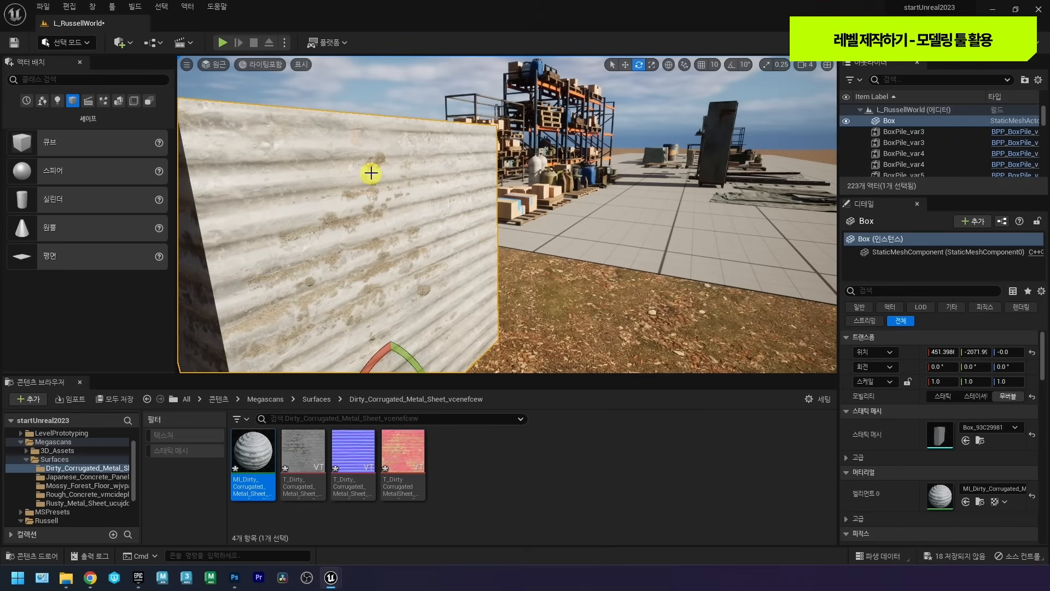
pyautogui.moveTo(375, 173); pyautogui.dragTo(419, 177, button='right')
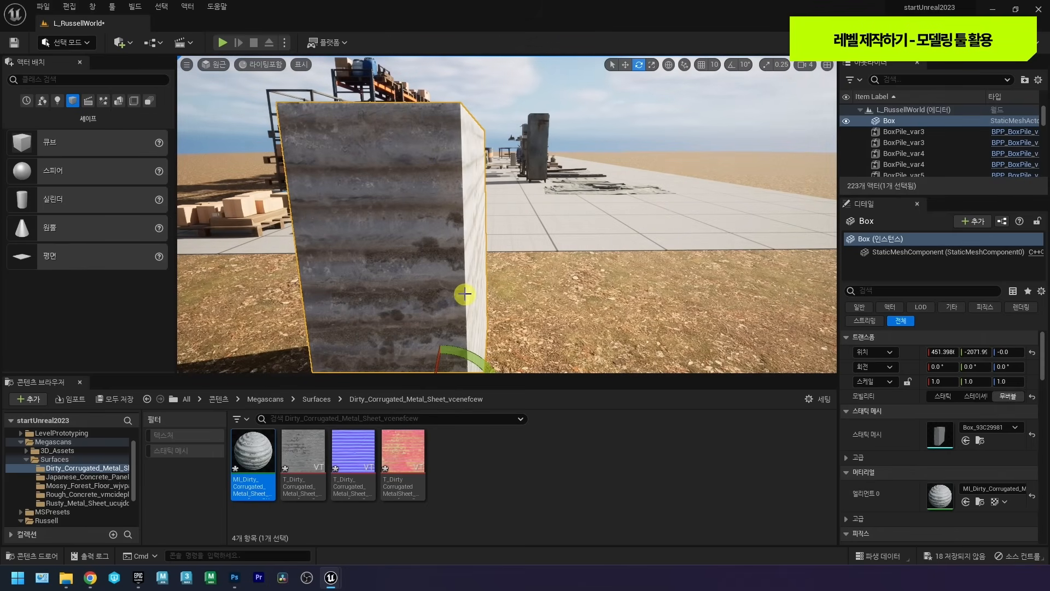
pyautogui.moveTo(465, 294); pyautogui.dragTo(423, 143, button='right')
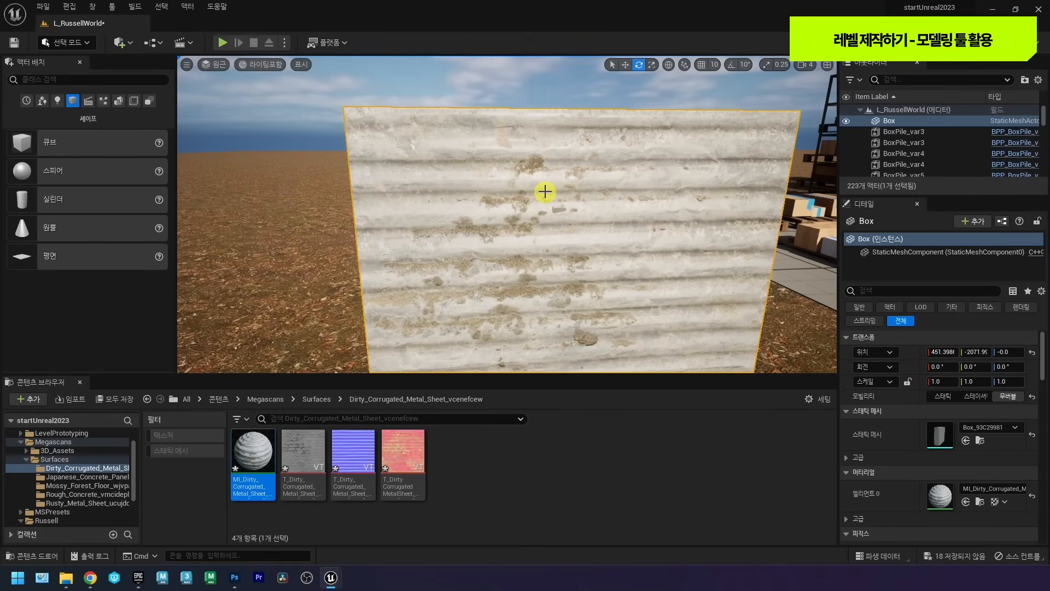
pyautogui.moveTo(515, 190); pyautogui.dragTo(512, 196, button='right')
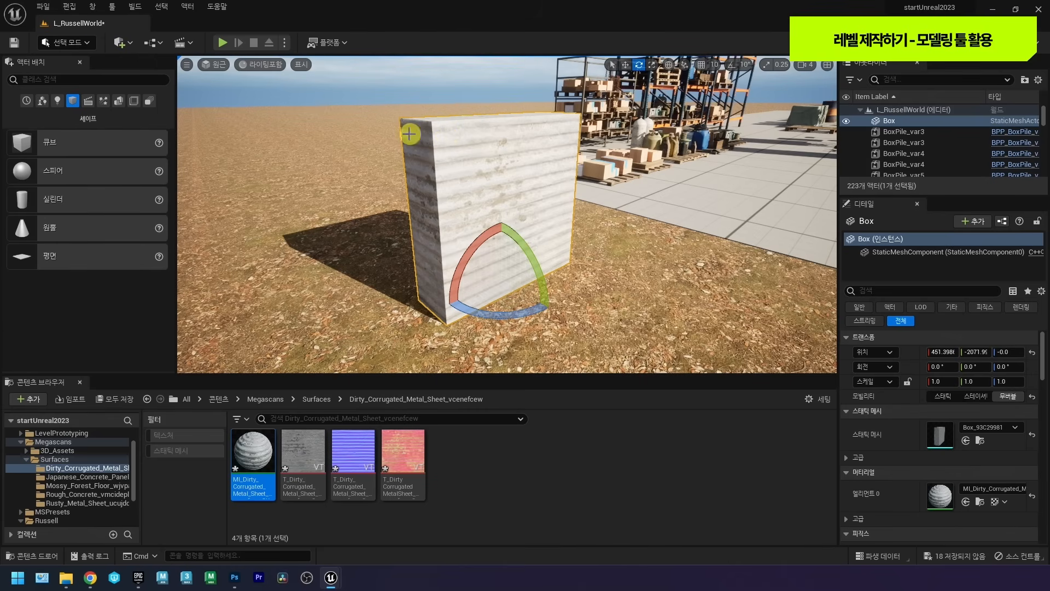
# Return to Modeling mode with the box selected and bring up the MeshOps tools.
pyautogui.click(60, 46)
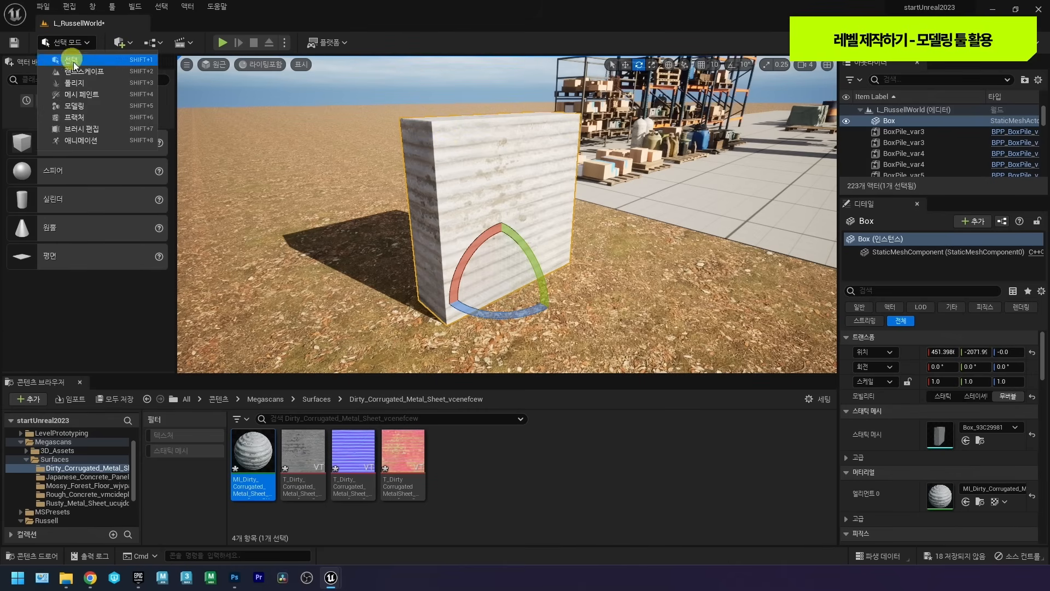
pyautogui.click(102, 111)
pyautogui.moveTo(537, 136); pyautogui.dragTo(160, 133)
pyautogui.scroll(-2, 206, 268)
pyautogui.scroll(-2, 206, 268)
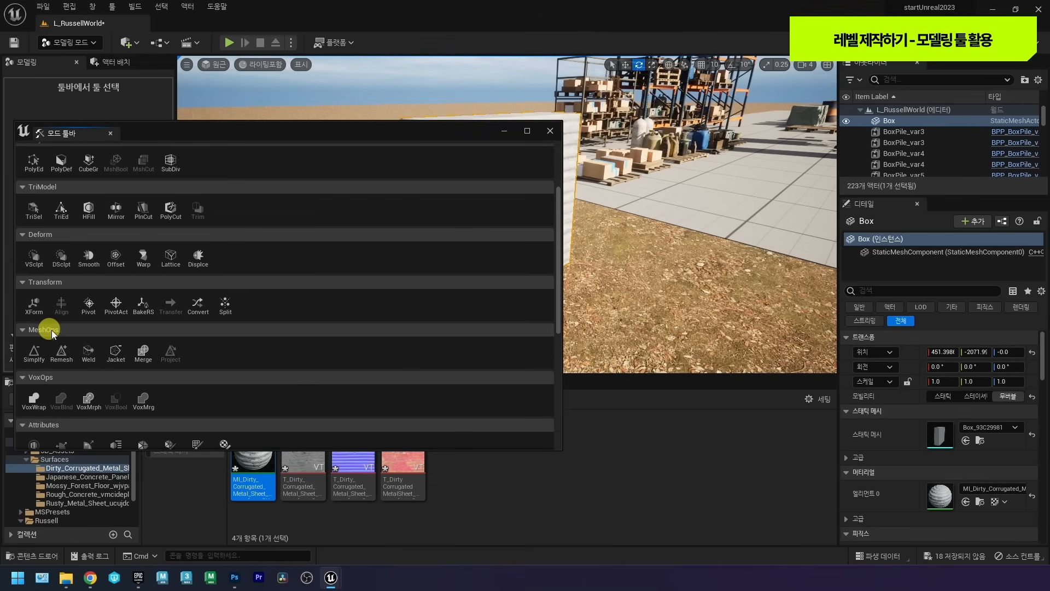
# Remesh the metal-textured box with a target triangle count of 20000 and accept the result.
pyautogui.click(65, 355)
pyautogui.moveTo(374, 131); pyautogui.dragTo(786, 230)
pyautogui.moveTo(428, 277); pyautogui.dragTo(576, 275)
pyautogui.moveTo(707, 230); pyautogui.dragTo(742, 79)
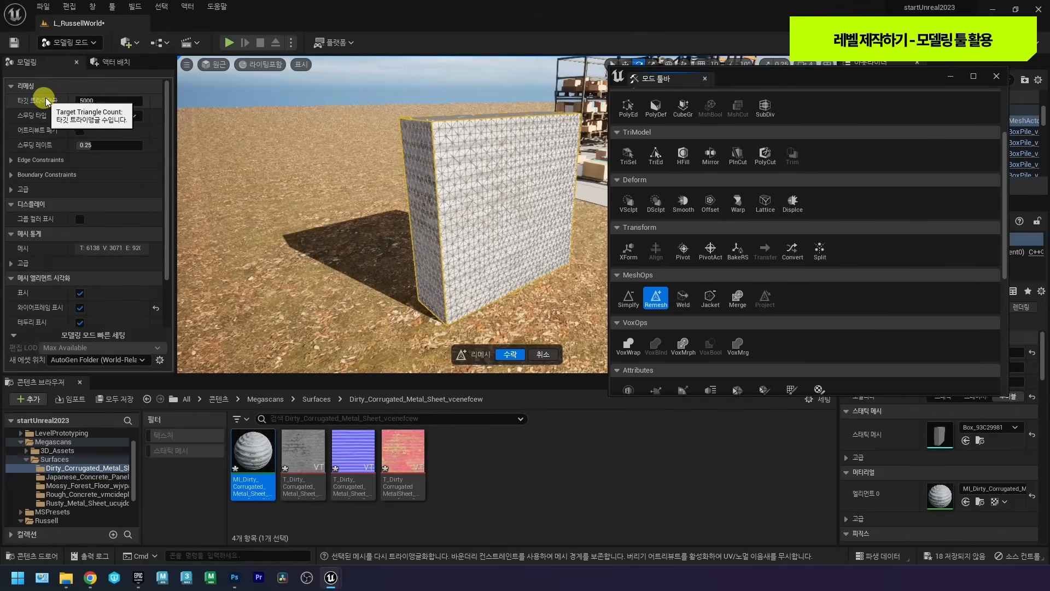
pyautogui.moveTo(85, 100); pyautogui.dragTo(159, 100)
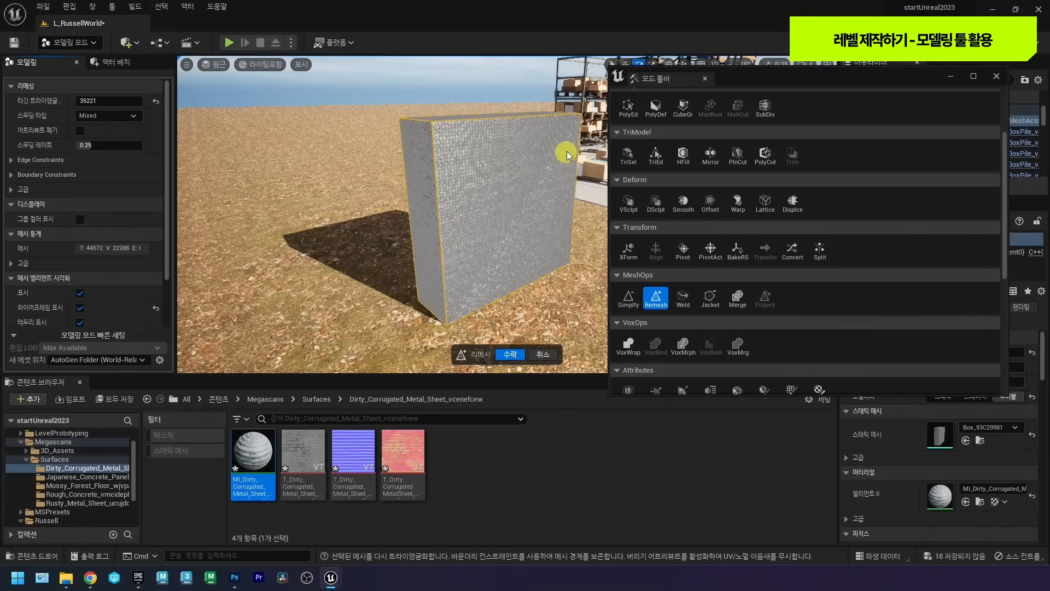
pyautogui.click(94, 101)
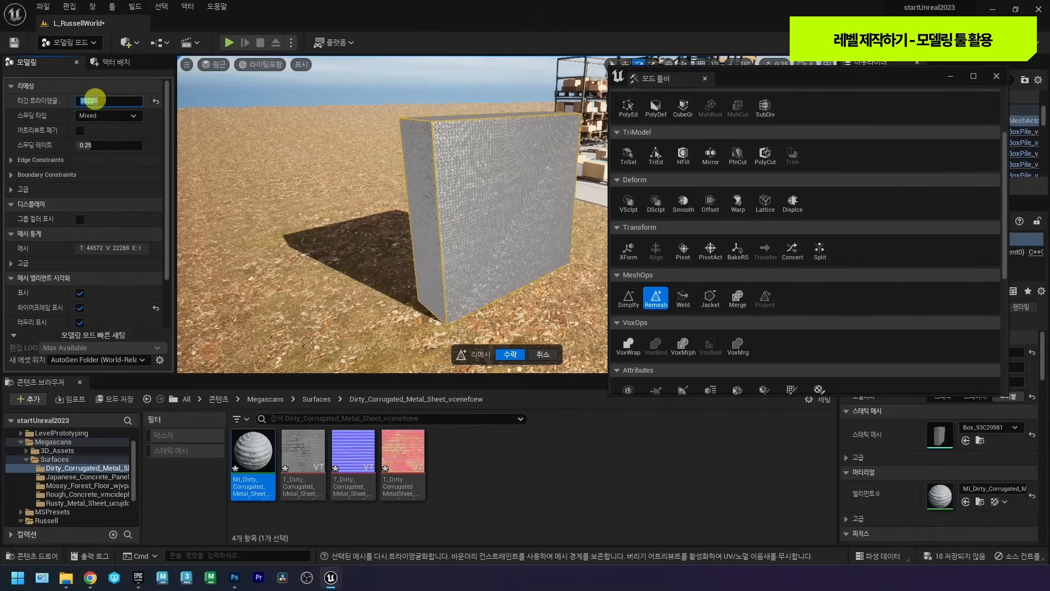
pyautogui.write('20000')
pyautogui.press('Return')
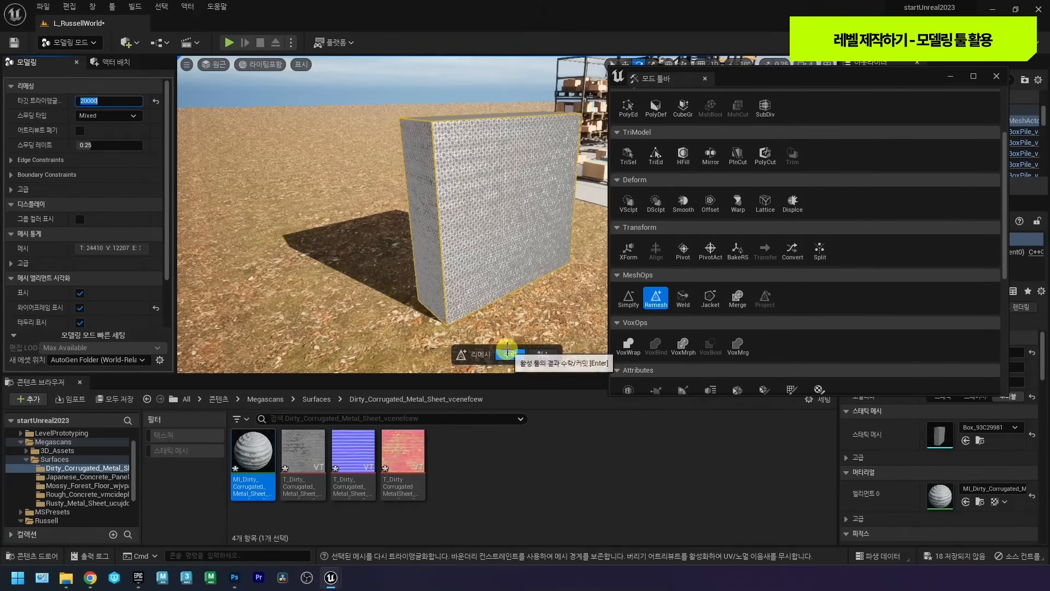
pyautogui.click(508, 350)
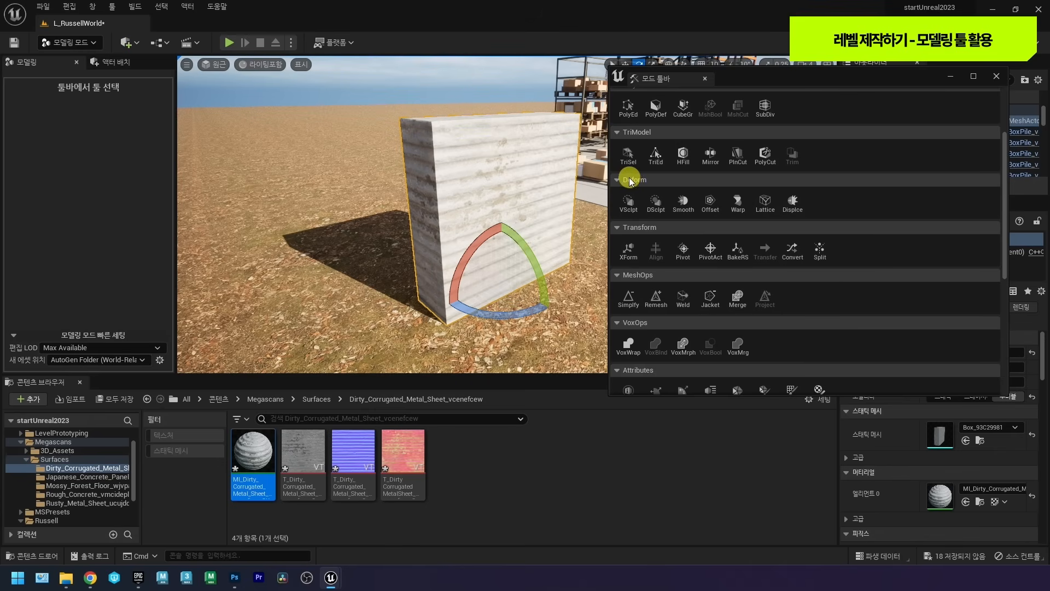
# Start the Displace tool on the box with Perlin Noise as displacement type and disable the directional filter.
pyautogui.click(791, 202)
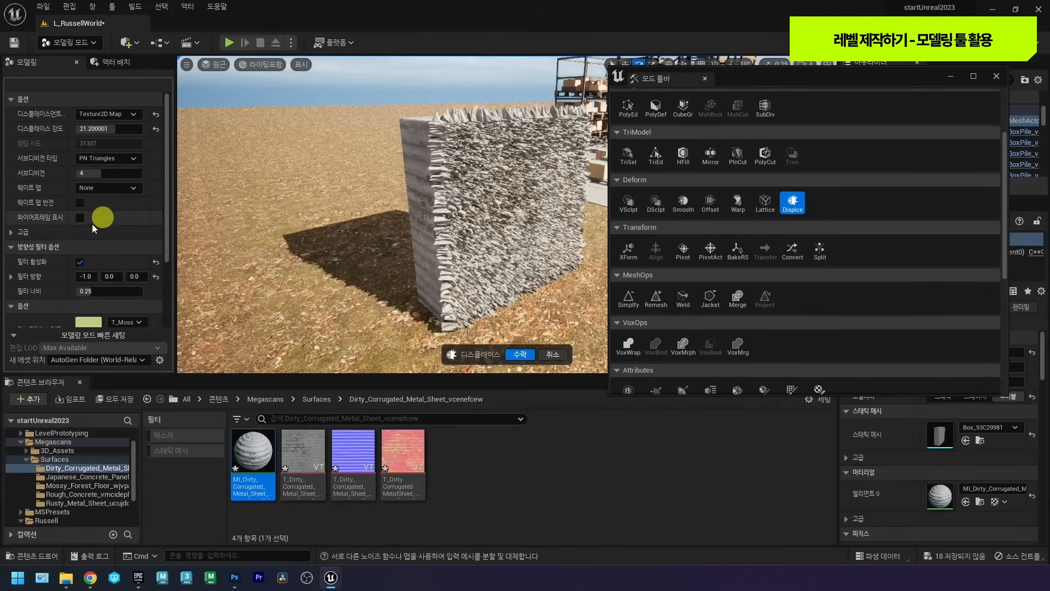
pyautogui.click(101, 114)
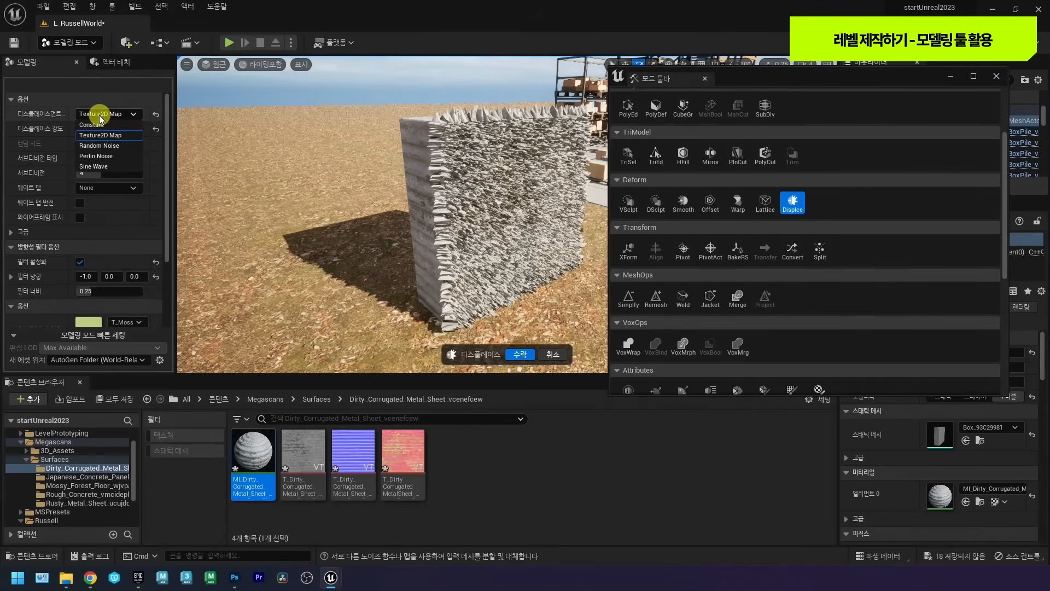
pyautogui.click(94, 155)
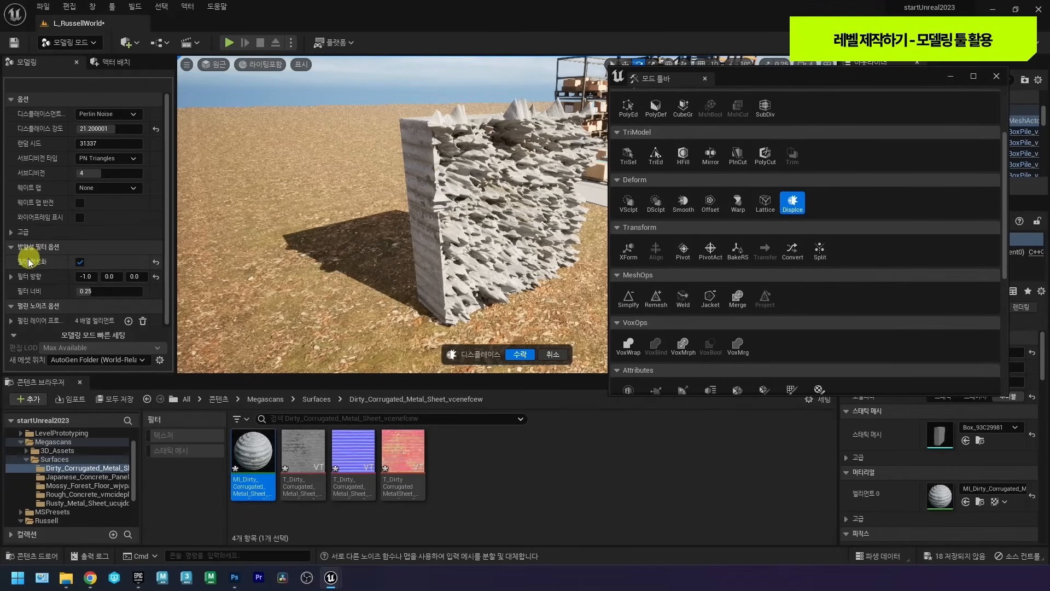
pyautogui.click(79, 262)
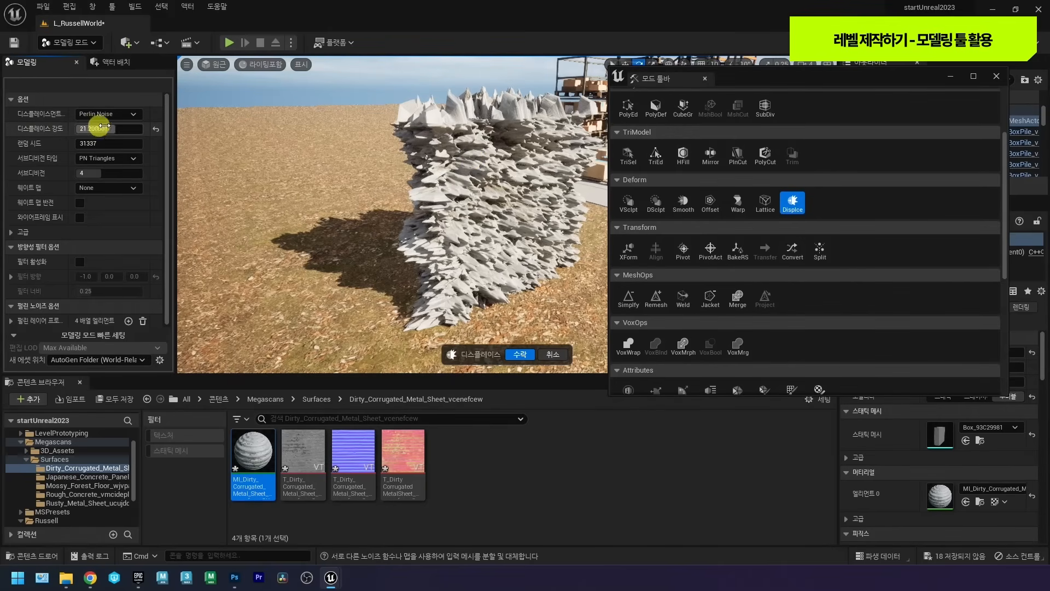
# Try a displacement intensity of about 38.8 on the box and set the intensity back to 10.
pyautogui.click(155, 129)
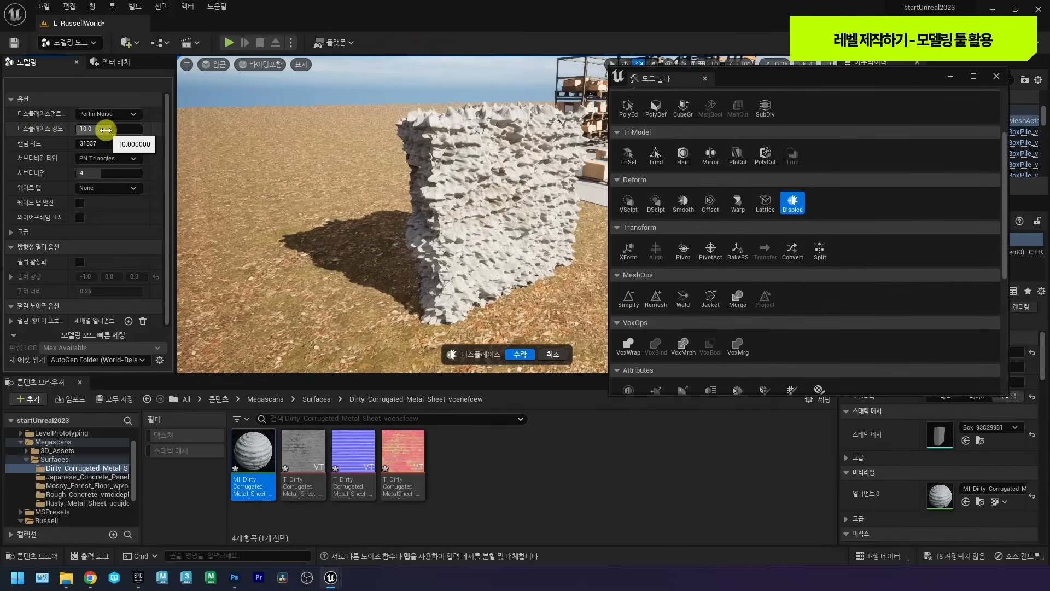
pyautogui.moveTo(112, 130); pyautogui.dragTo(113, 131)
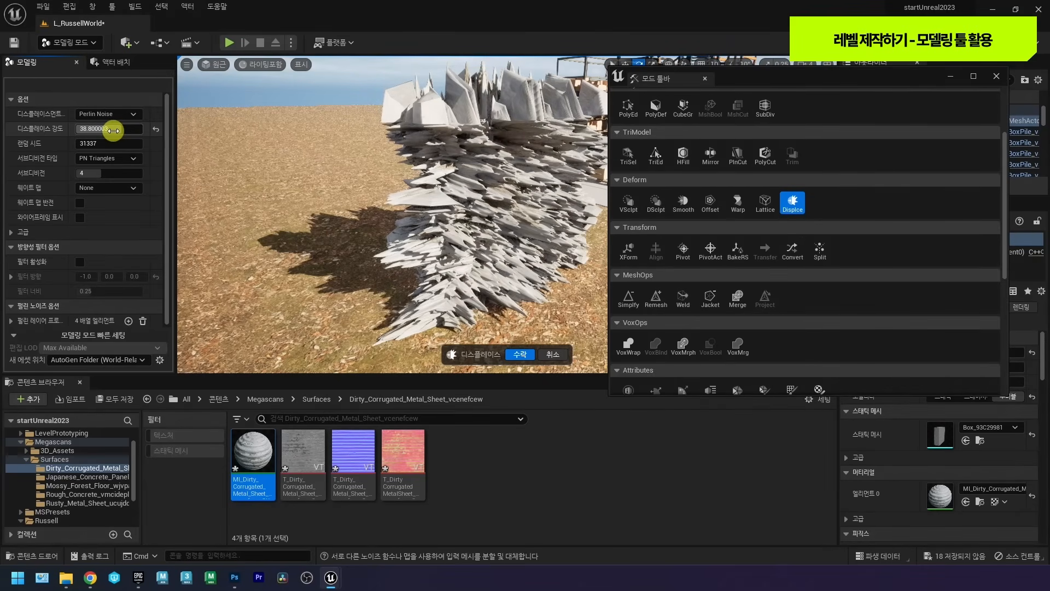
pyautogui.moveTo(481, 138); pyautogui.dragTo(503, 130, button='right')
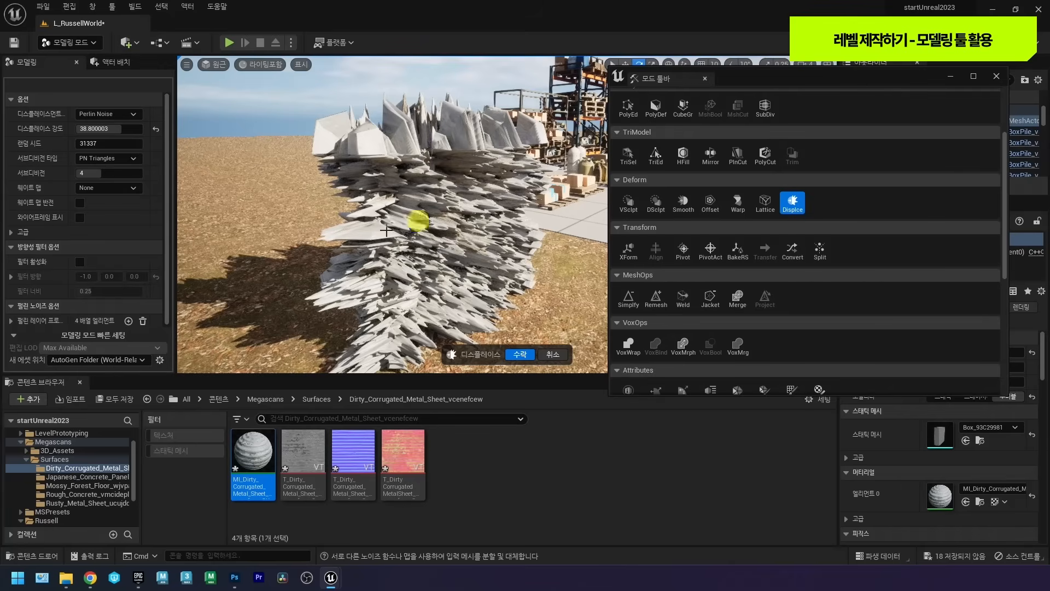
pyautogui.click(113, 129)
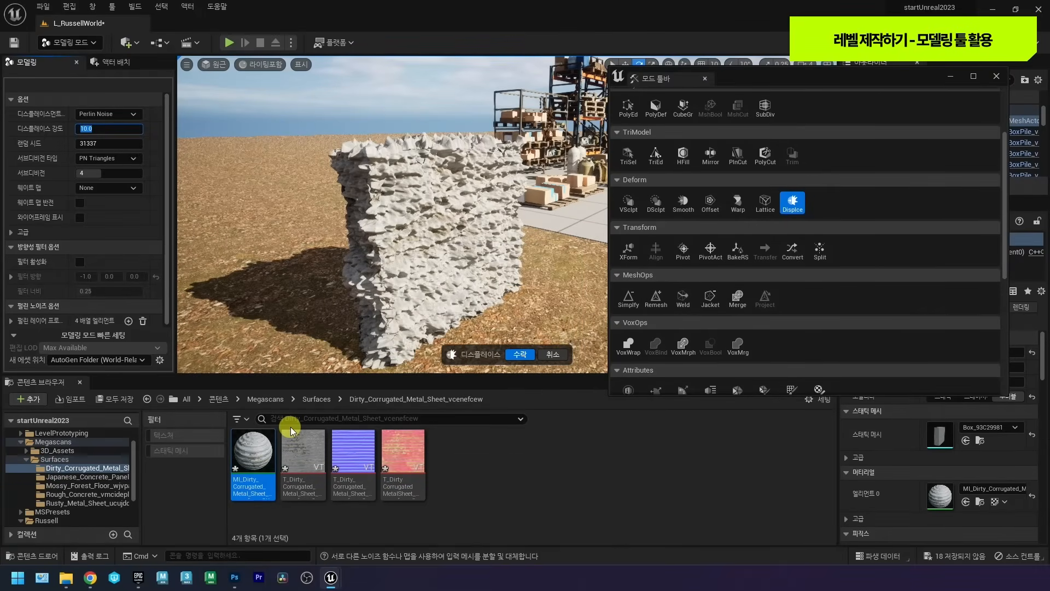
# Change the Displace tool's displacement type to Texture2D Map.
pyautogui.click(104, 115)
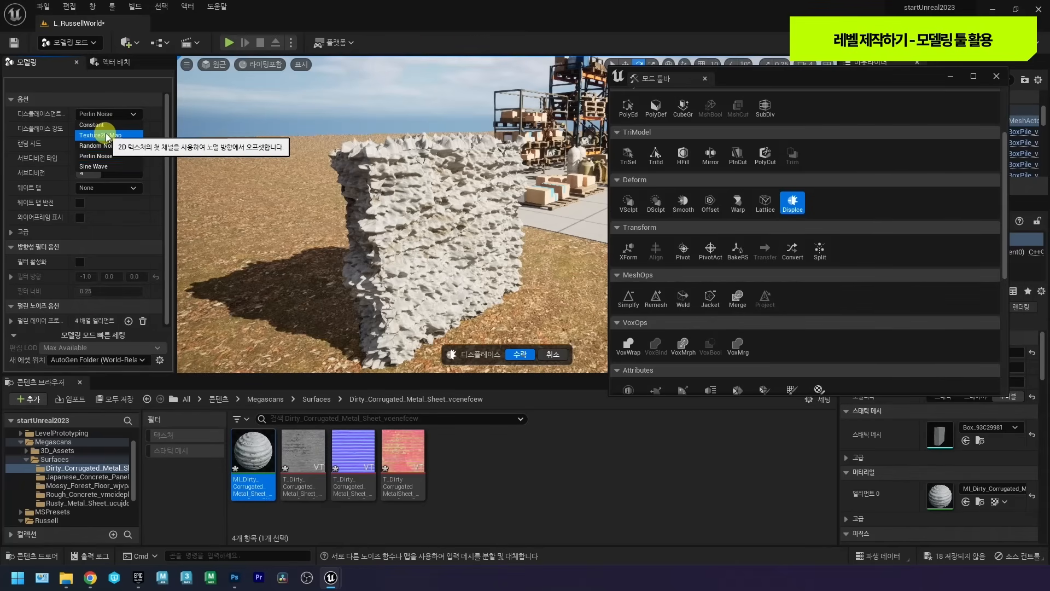
pyautogui.click(106, 136)
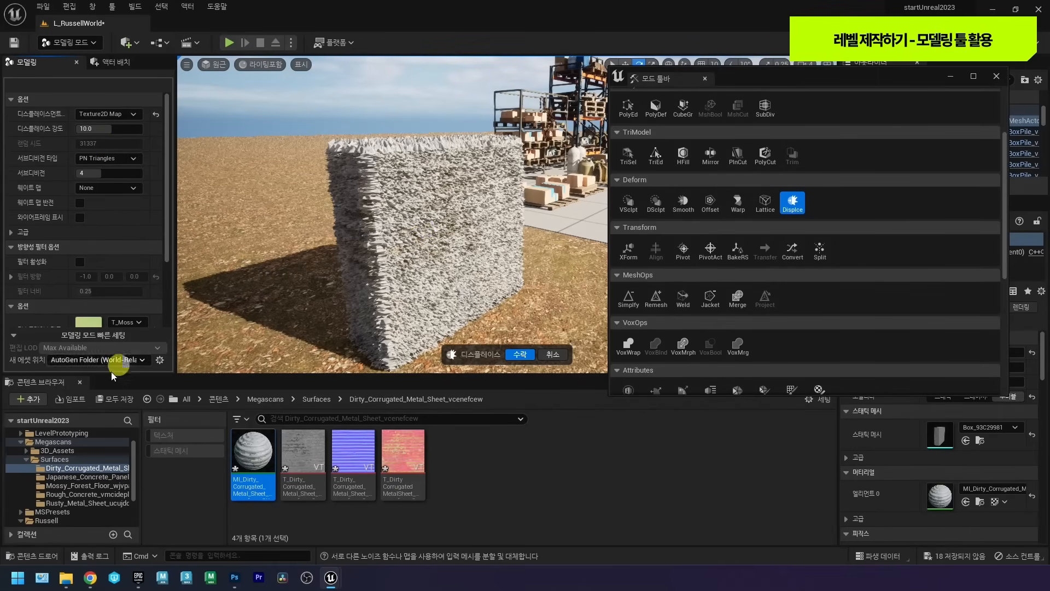
# Examine the ORDp textures in the Dirty Corrugated Metal, Mossy Forest Floor, Rough Concrete and Rusty Metal surface folders.
pyautogui.click(78, 470)
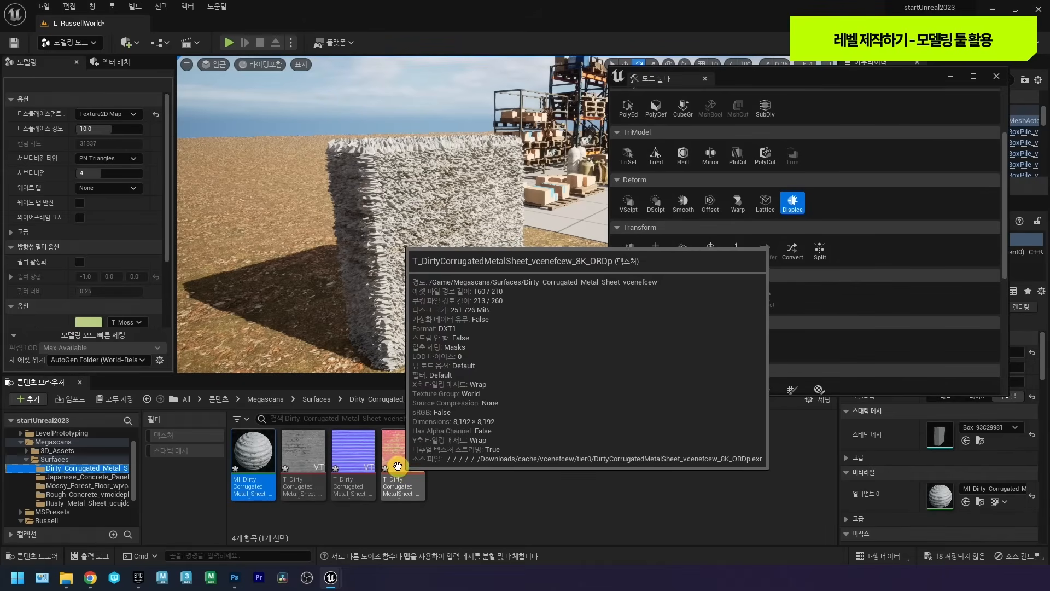
pyautogui.click(87, 486)
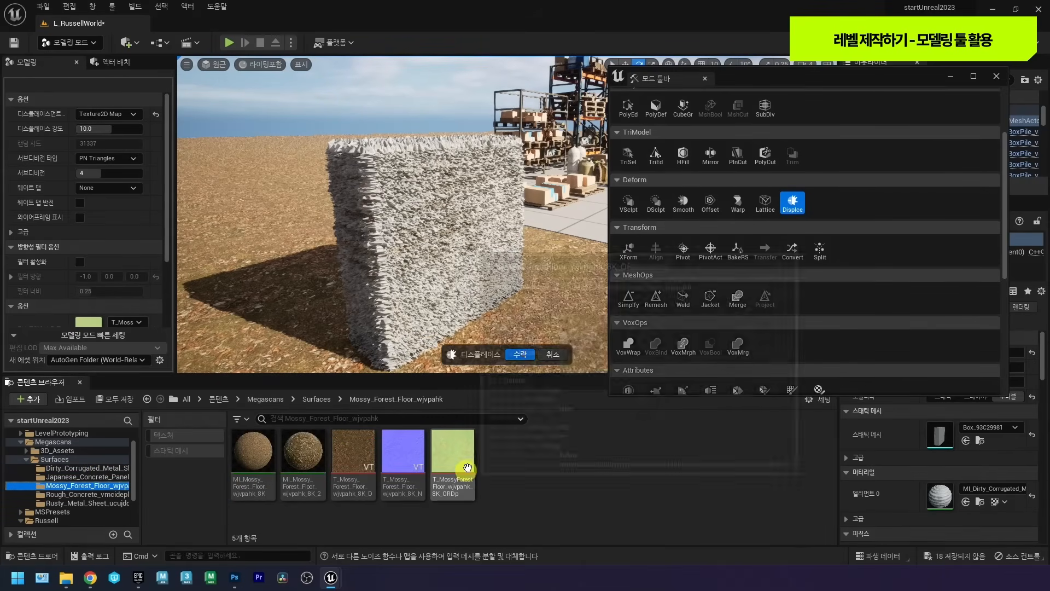
pyautogui.click(88, 494)
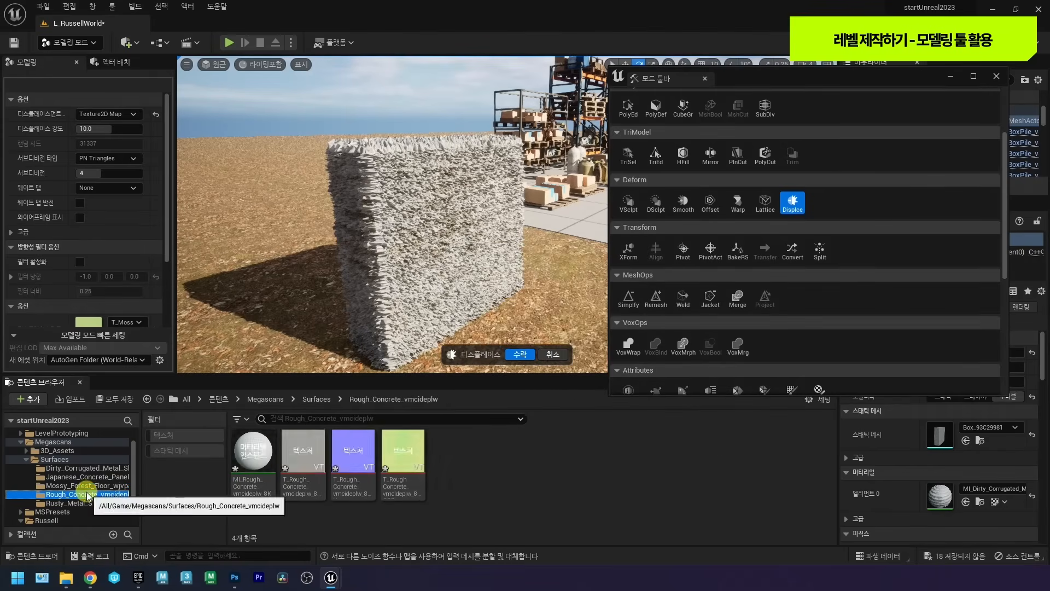
pyautogui.click(82, 502)
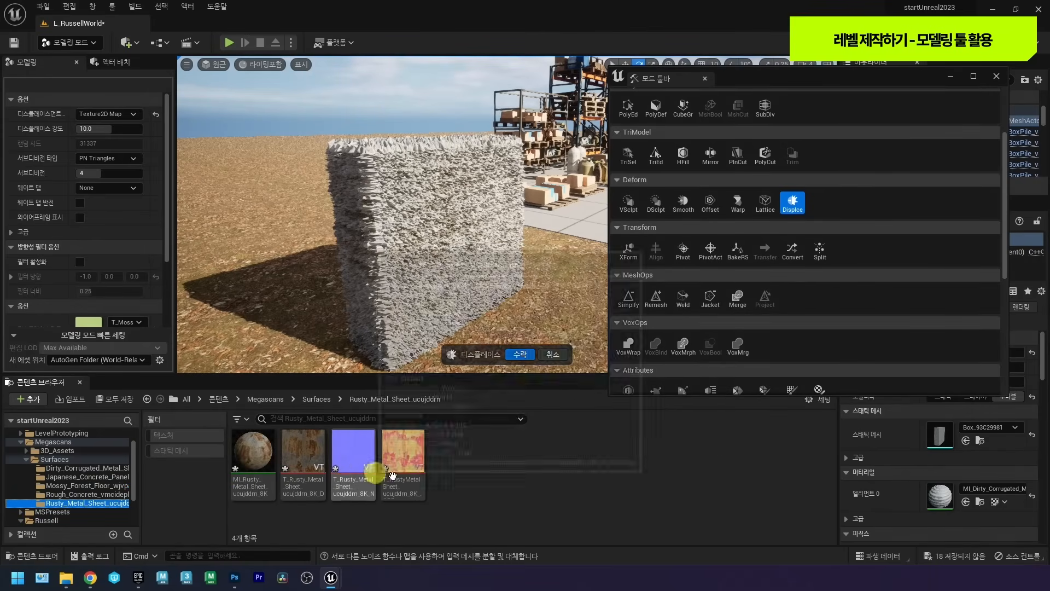
pyautogui.click(60, 468)
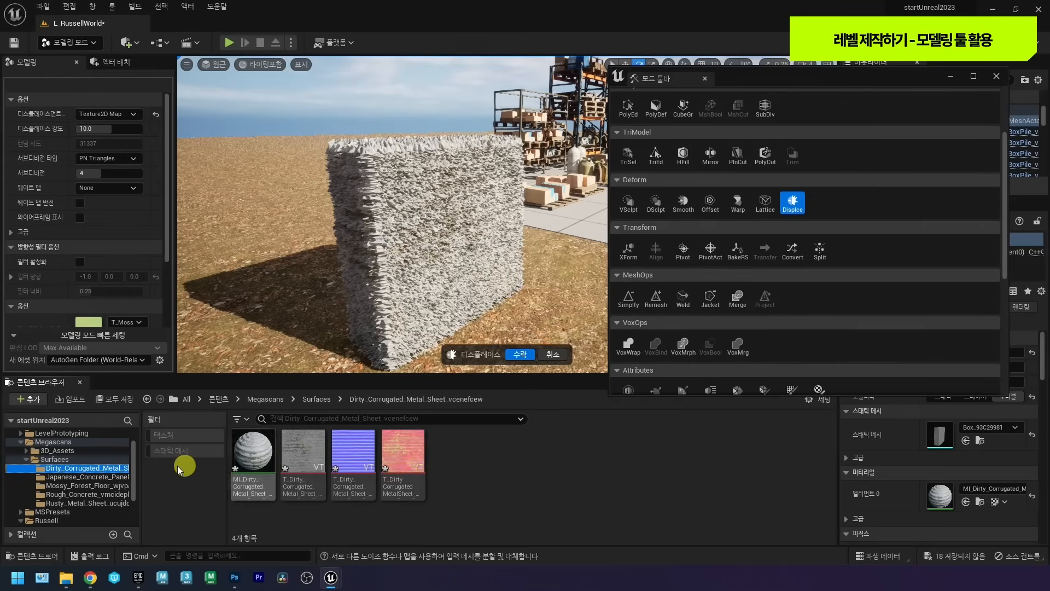
pyautogui.click(112, 485)
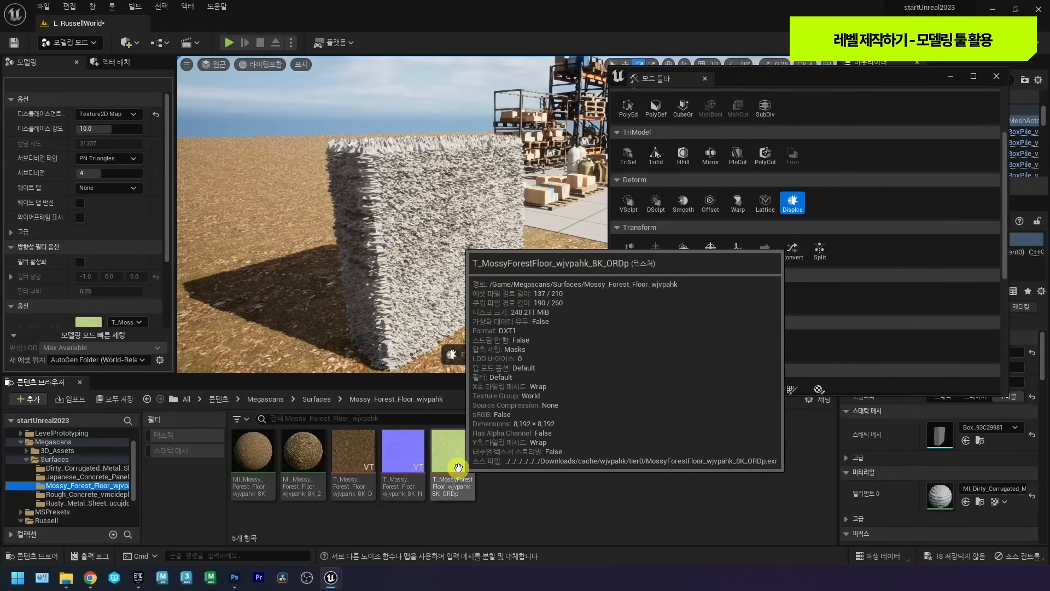
pyautogui.click(79, 494)
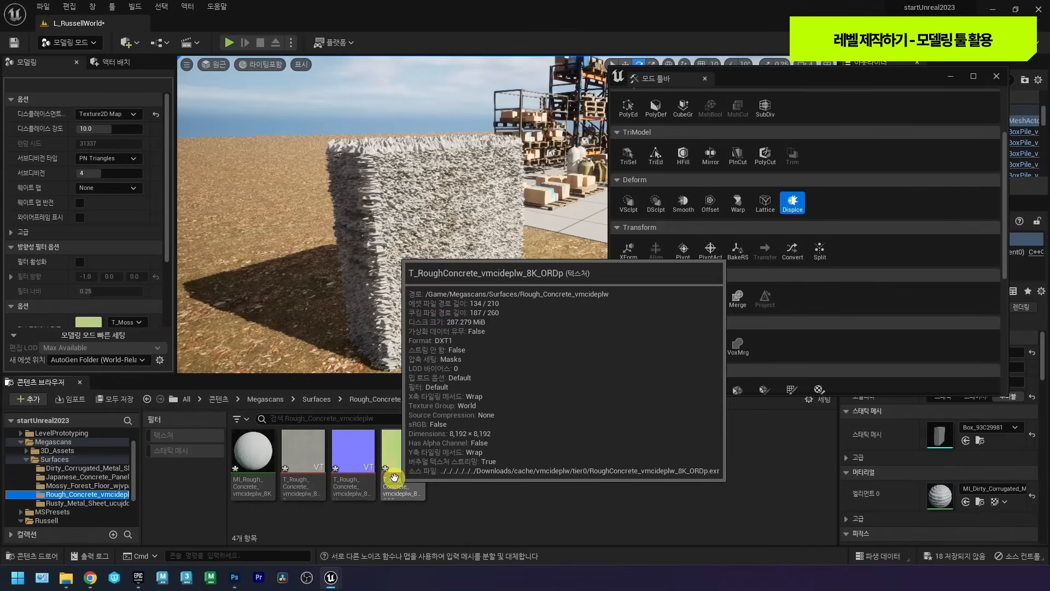
# Assign the T_DirtyCorrugatedMetalSheet_vcenefcew_8K_ORDp texture as the box's displacement map.
pyautogui.click(125, 468)
pyautogui.scroll(-3, 80, 305)
pyautogui.scroll(-2, 81, 305)
pyautogui.moveTo(403, 462); pyautogui.dragTo(88, 268)
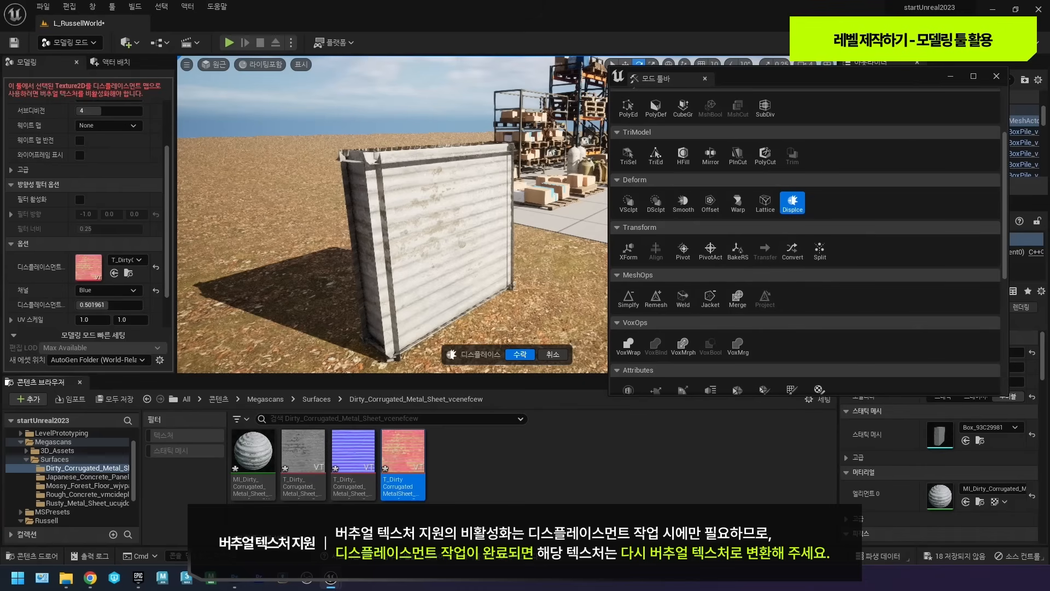
# Convert the corrugated metal ORDp texture from a virtual to a regular texture and reassign it as the displacement map.
pyautogui.moveTo(406, 466)
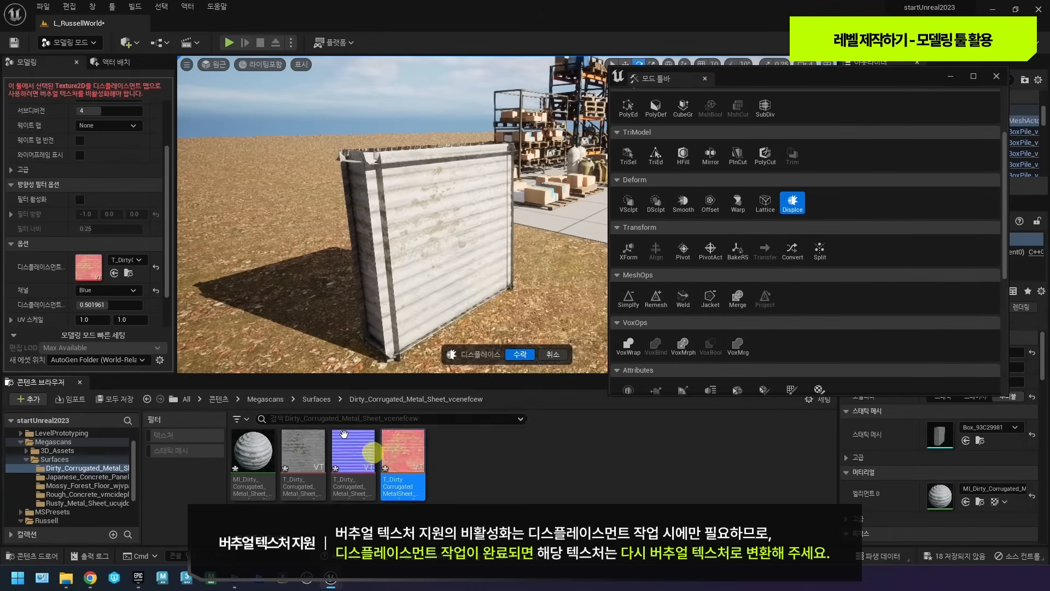
pyautogui.rightClick(393, 461)
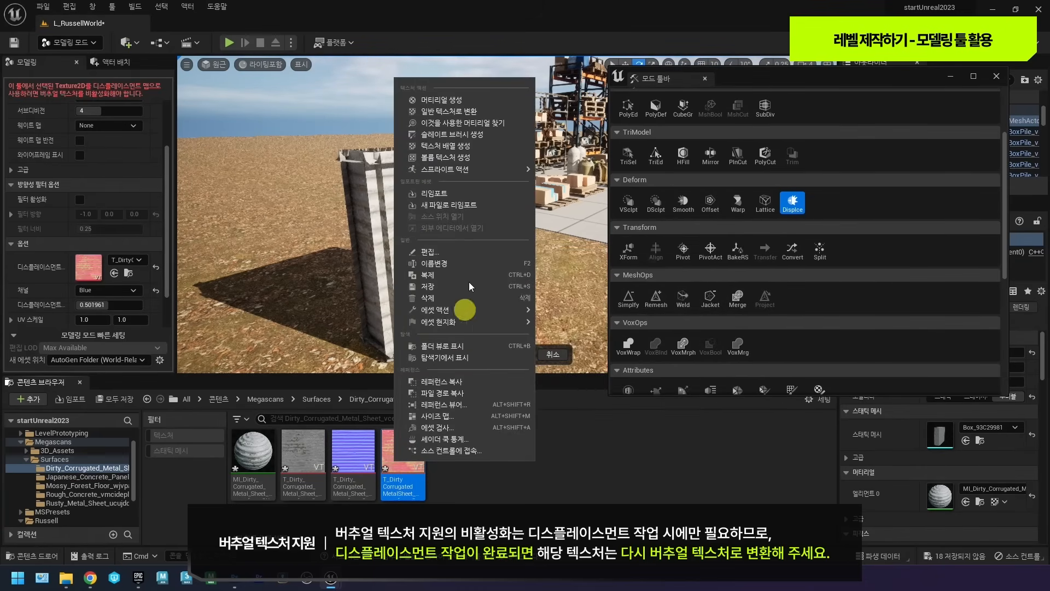
pyautogui.click(492, 112)
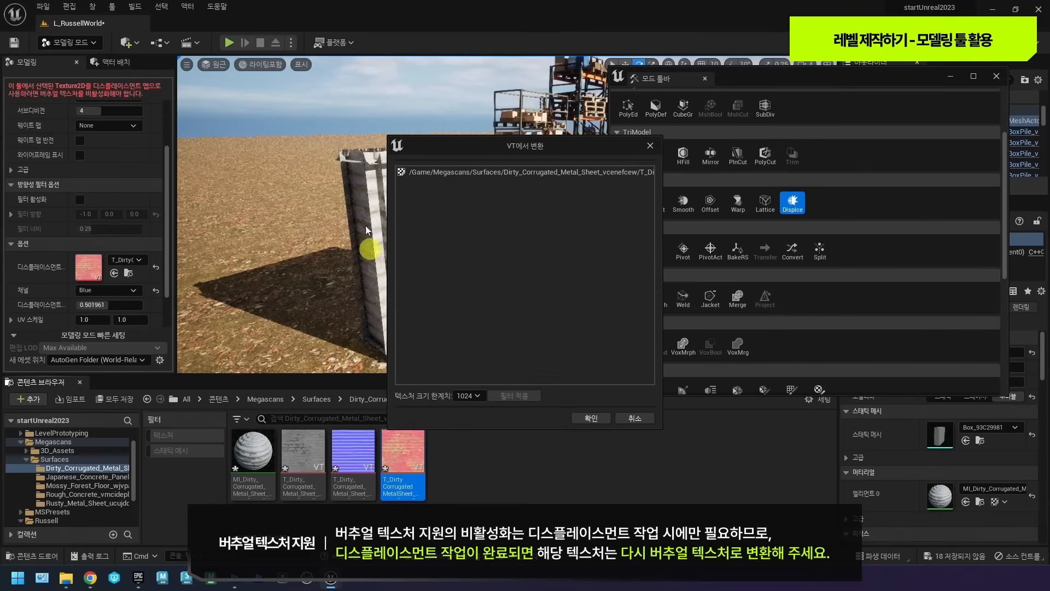
pyautogui.click(594, 418)
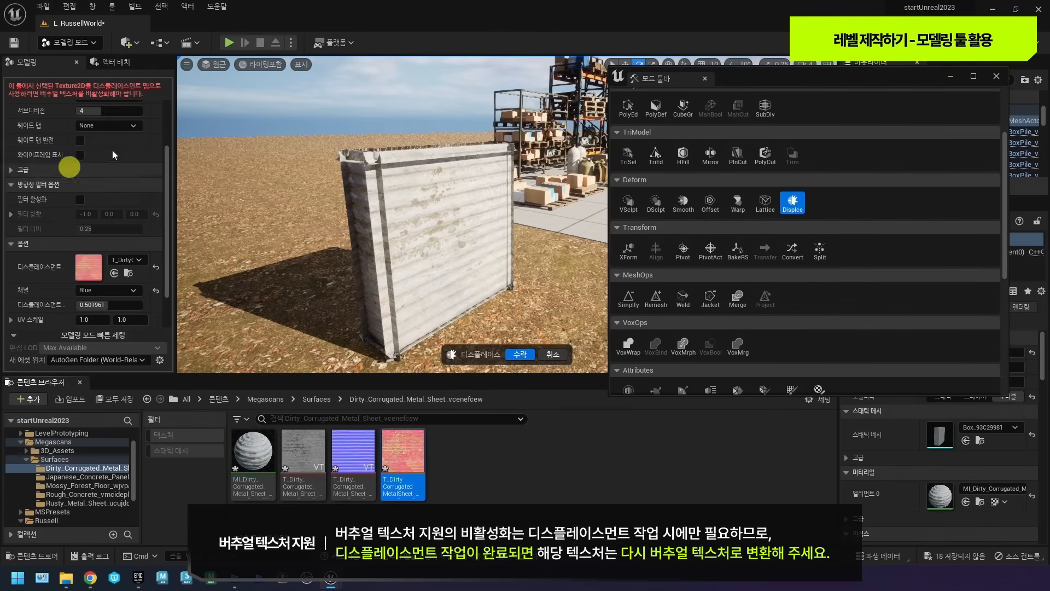
pyautogui.moveTo(407, 453)
pyautogui.moveTo(407, 452); pyautogui.dragTo(87, 266)
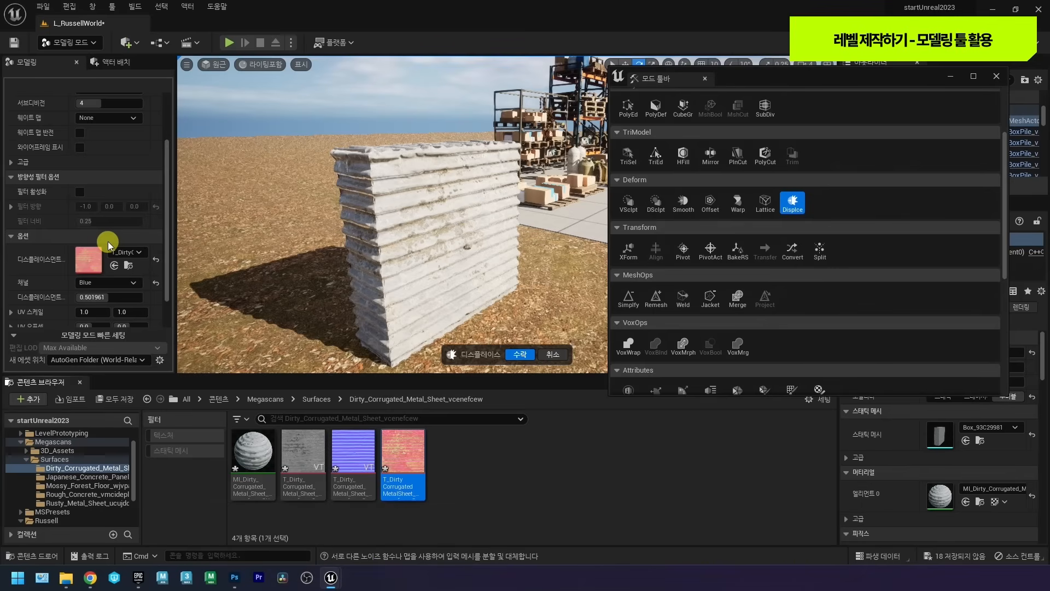
# Try the Red channel of the displacement map on the box.
pyautogui.click(89, 283)
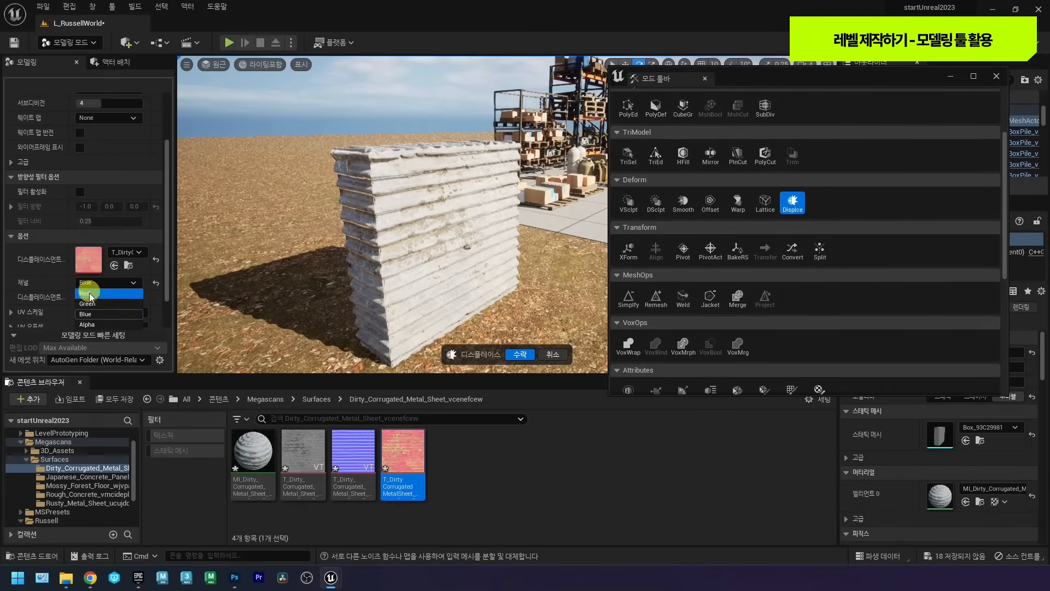
pyautogui.click(90, 294)
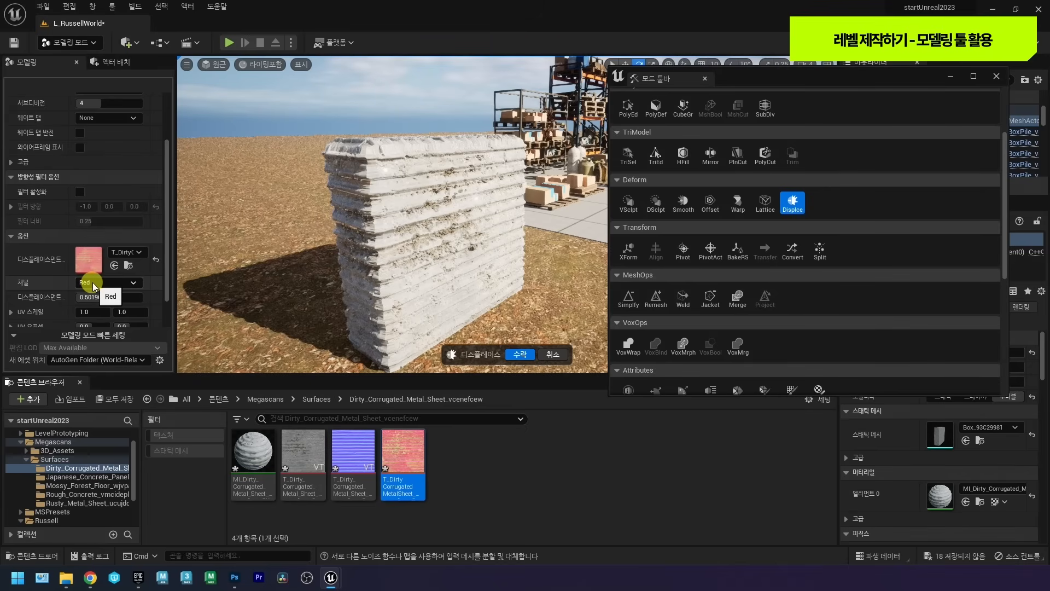
# Inspect the red, green and blue channels of the corrugated metal ORDp texture individually in the texture editor, and close it.
pyautogui.moveTo(400, 440)
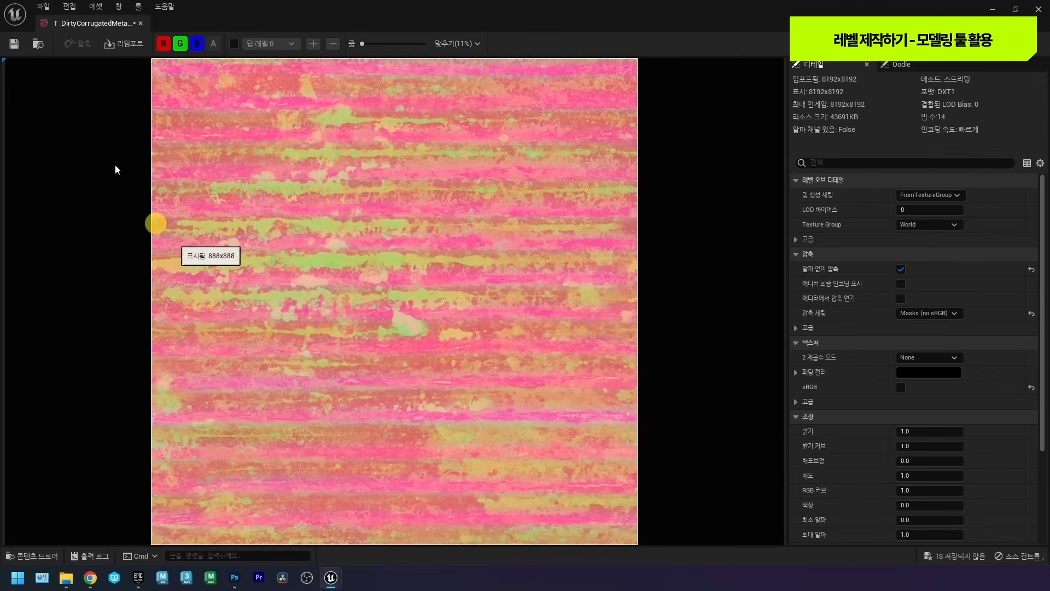
pyautogui.click(180, 44)
pyautogui.click(197, 43)
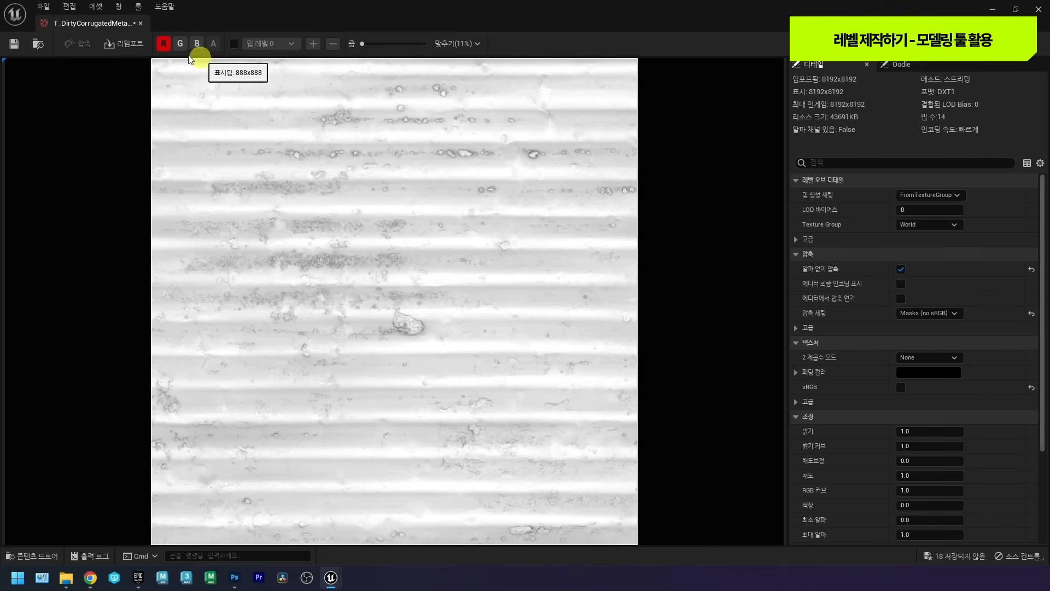
pyautogui.click(180, 44)
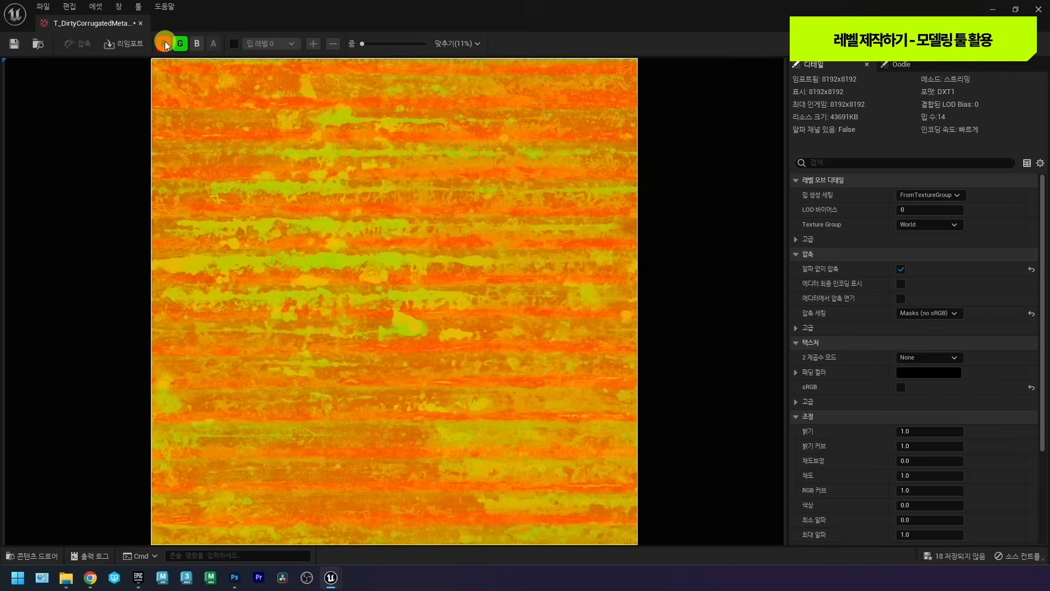
pyautogui.click(163, 44)
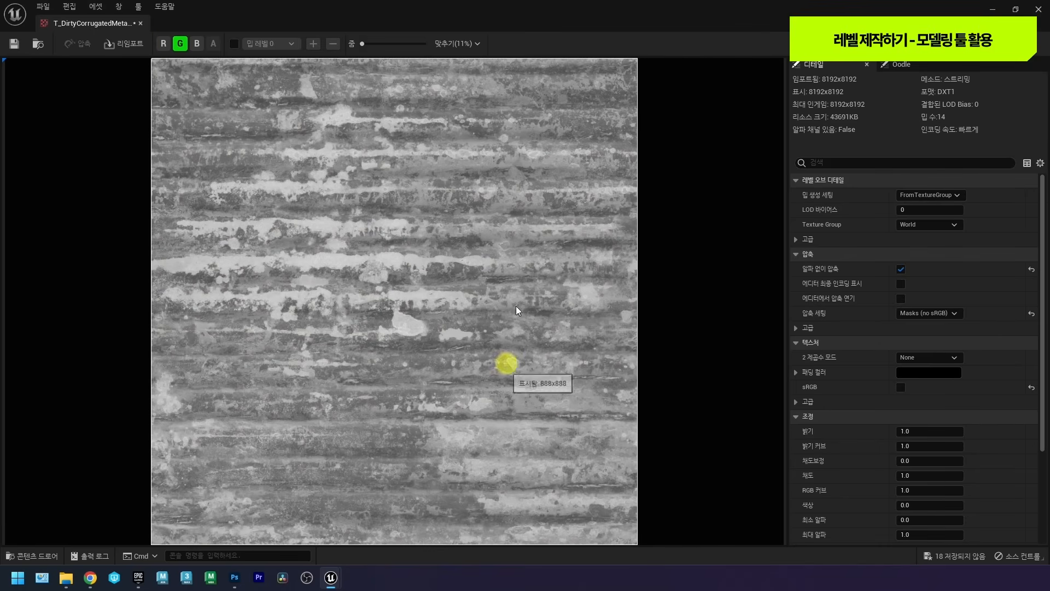
pyautogui.click(197, 44)
pyautogui.click(180, 44)
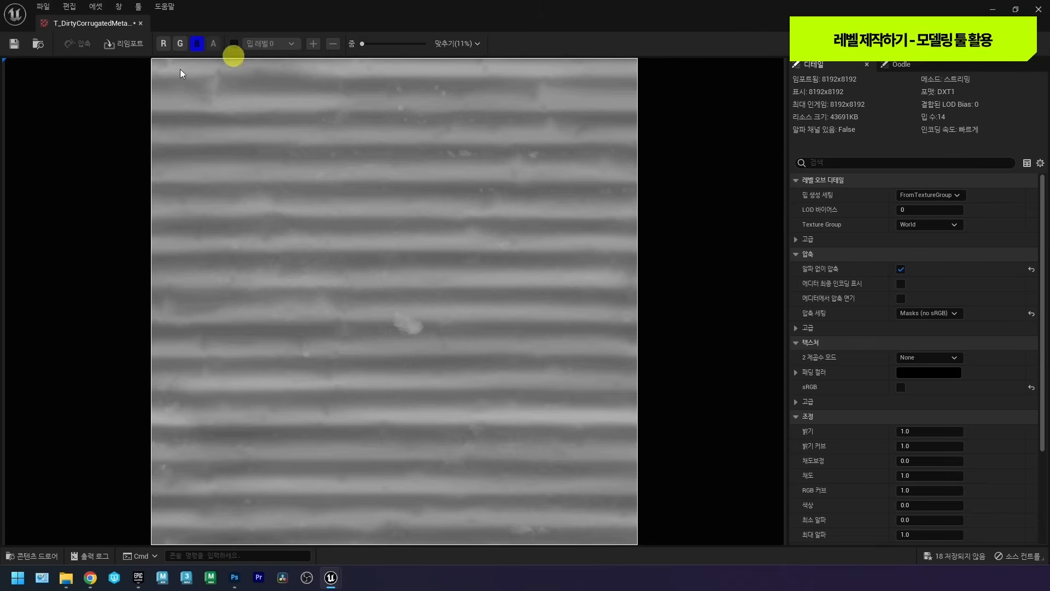
pyautogui.click(140, 23)
# Set the displacement map channel to Blue for the corrugated metal texture.
pyautogui.moveTo(415, 461)
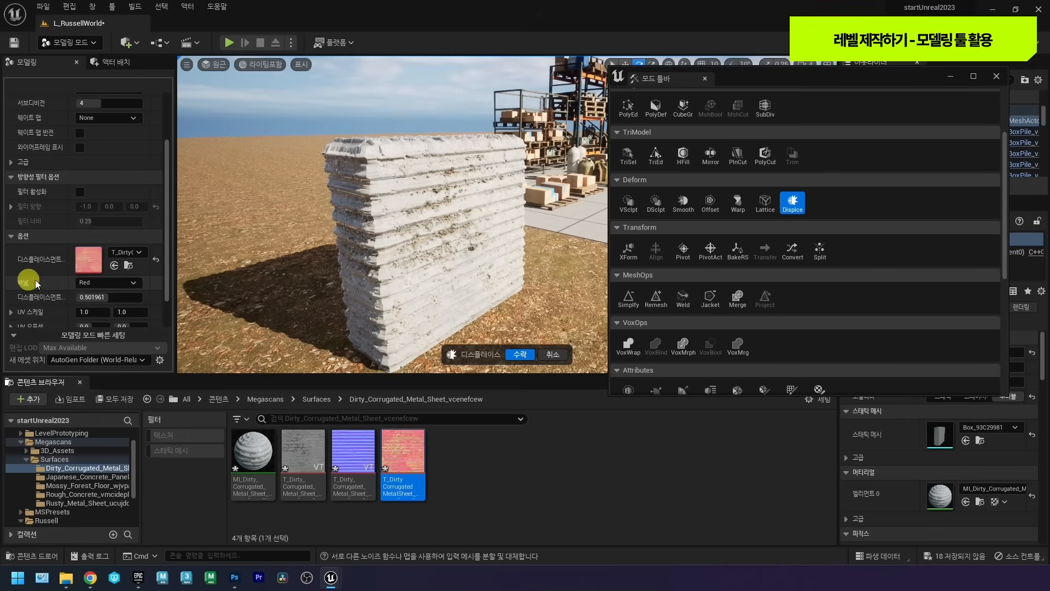
pyautogui.click(84, 283)
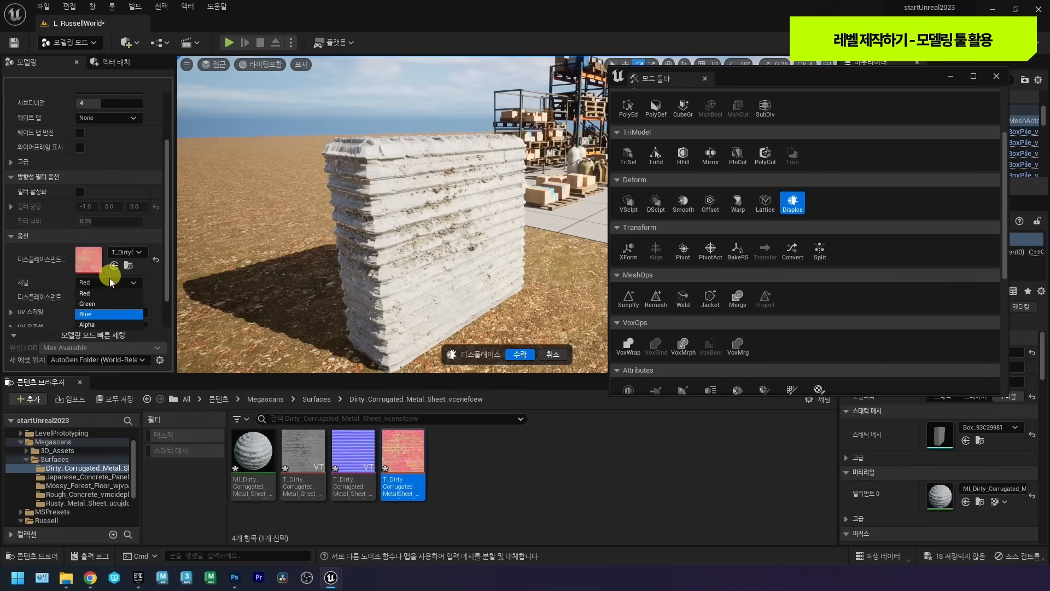
pyautogui.click(109, 314)
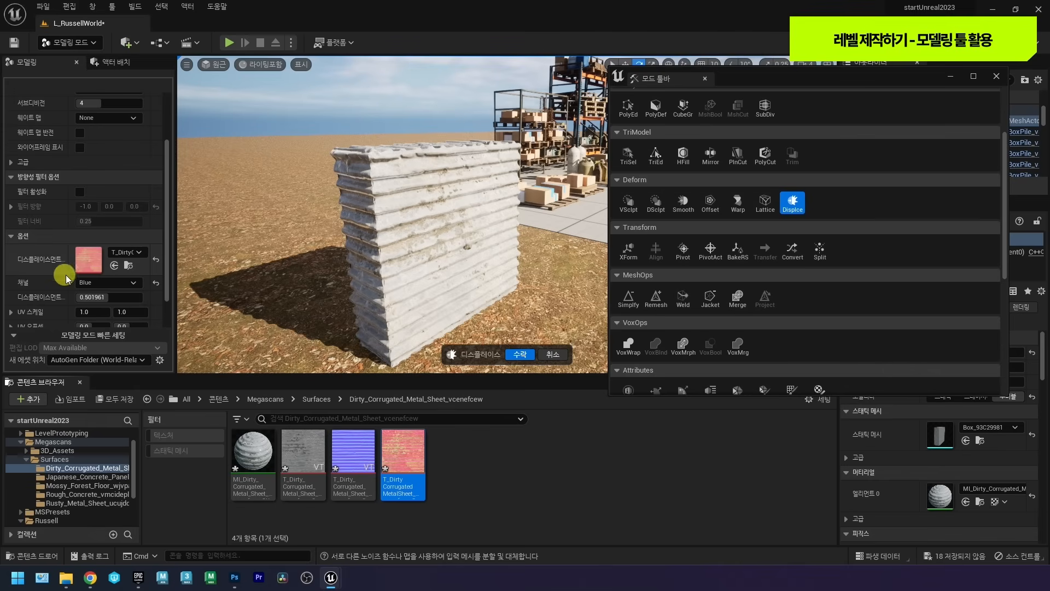
pyautogui.click(413, 489)
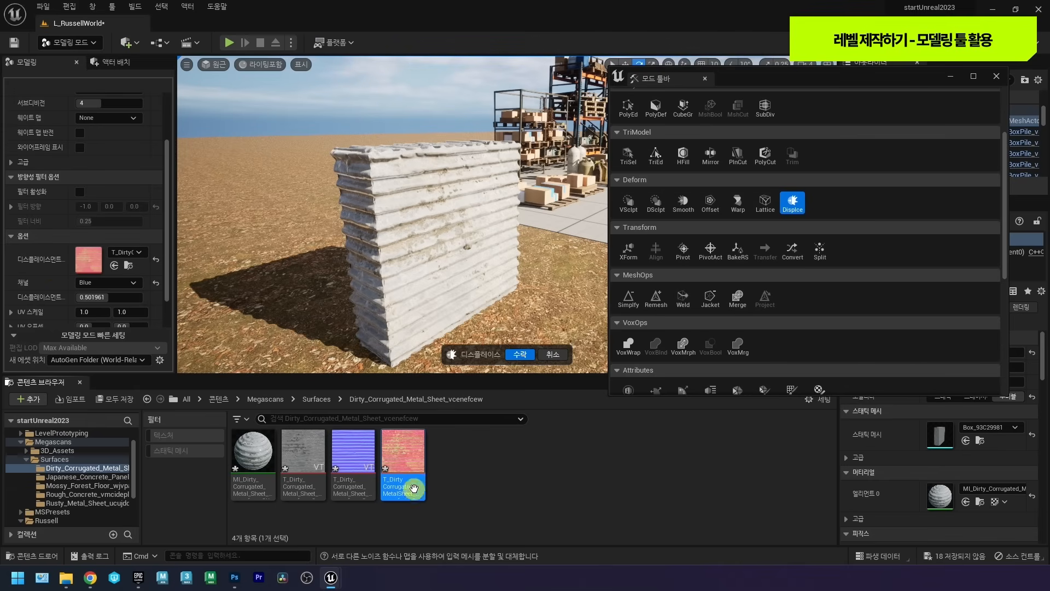
pyautogui.moveTo(420, 481)
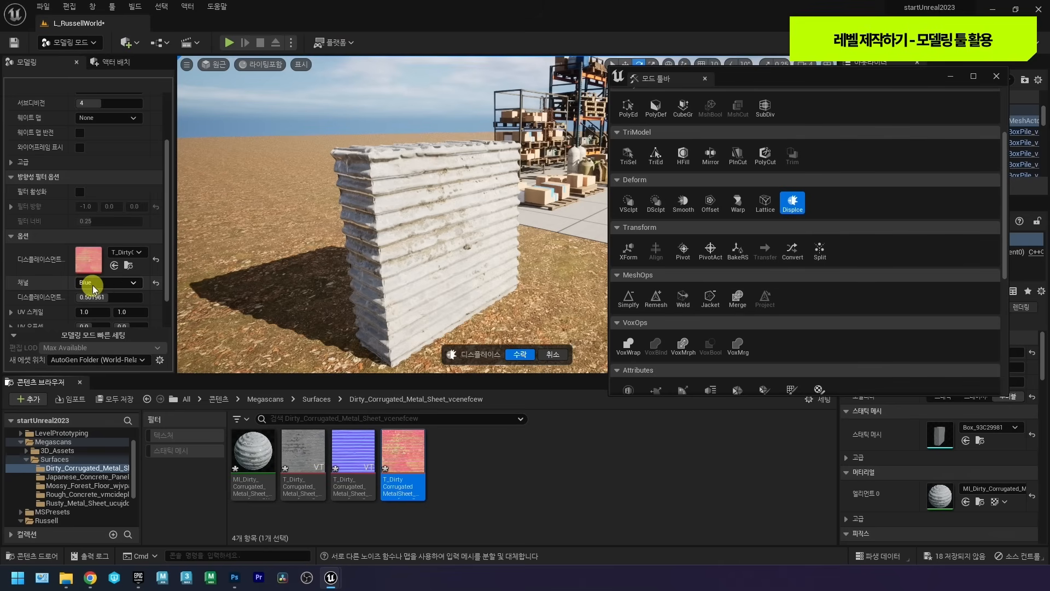
# Enable the directional filter for the displacement and reset its filter direction to 0, 0, 1.
pyautogui.click(80, 192)
pyautogui.moveTo(409, 212); pyautogui.dragTo(406, 211, button='right')
pyautogui.click(156, 206)
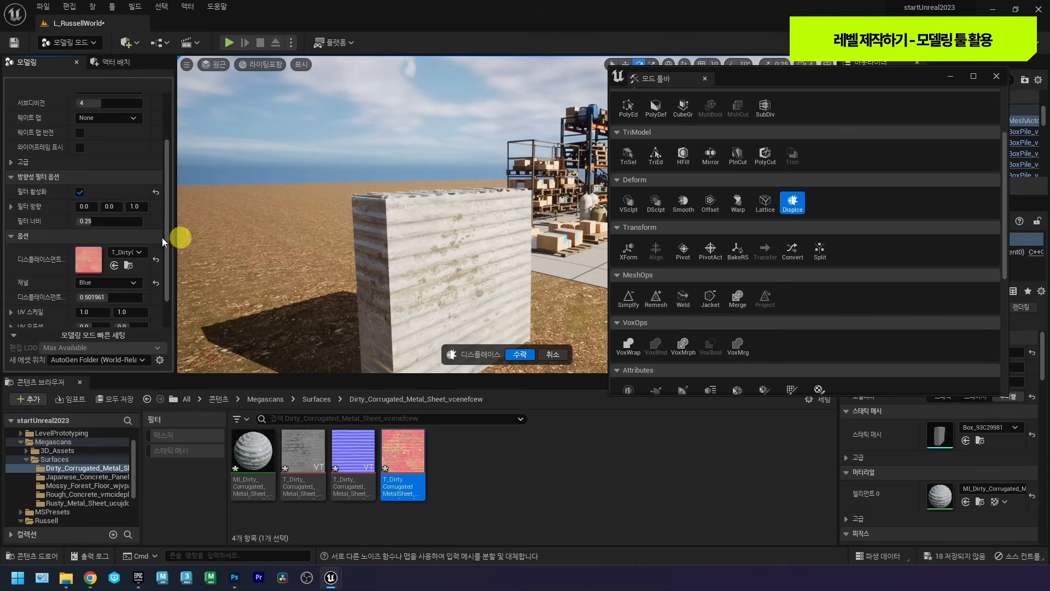
pyautogui.moveTo(405, 242)
pyautogui.mouseDown(button='right')
pyautogui.moveTo(403, 344)
pyautogui.moveTo(369, 307)
pyautogui.moveTo(446, 277)
pyautogui.moveTo(434, 248)
pyautogui.moveTo(479, 240)
pyautogui.mouseUp(button='right')
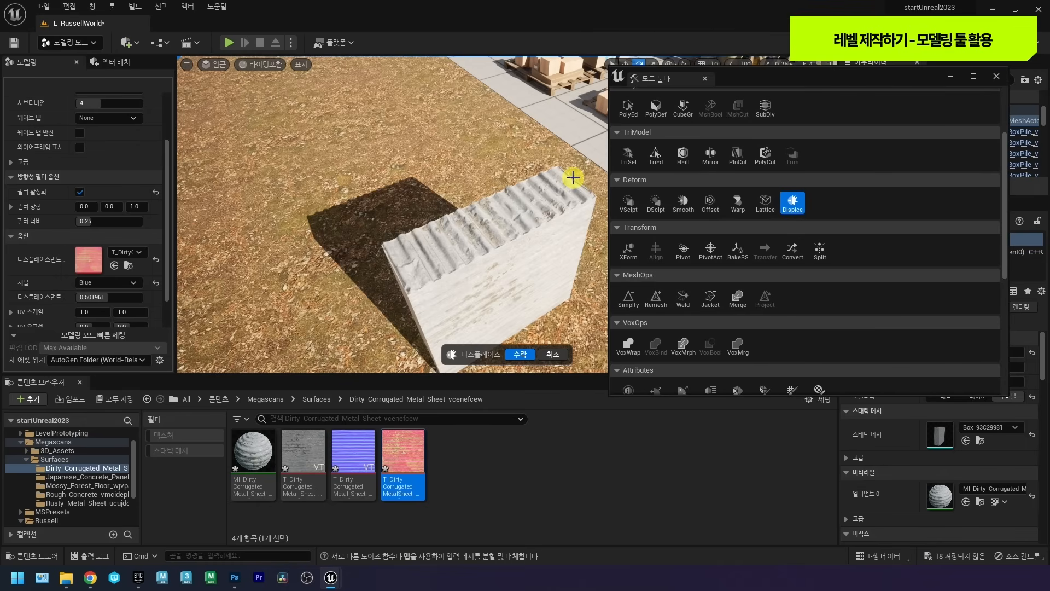
pyautogui.moveTo(514, 183); pyautogui.dragTo(516, 169, button='right')
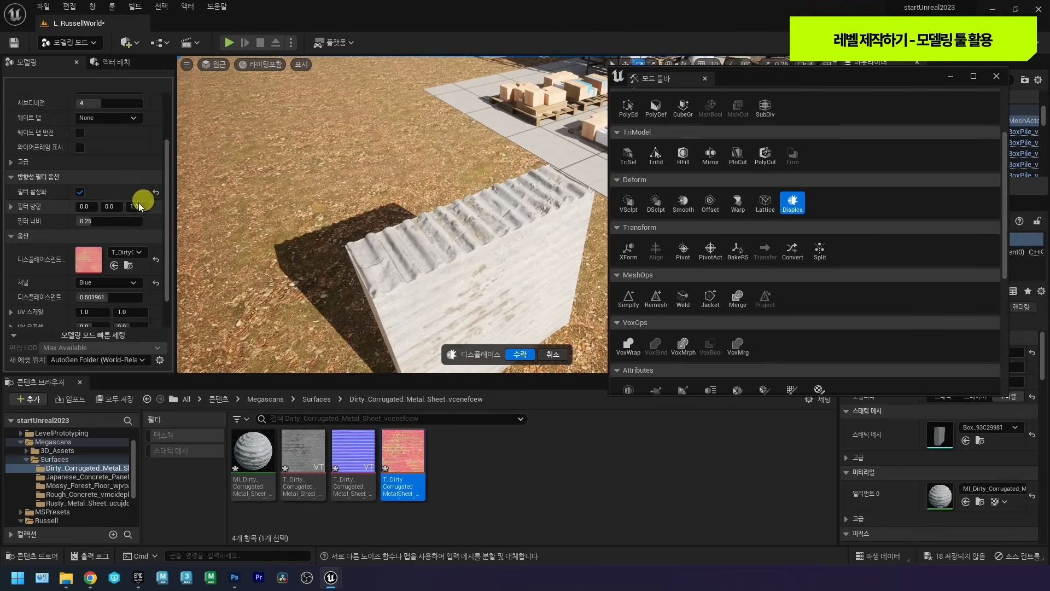
# Set the displacement's filter direction to 1, 0, 0 and view the box from its displaced side.
pyautogui.moveTo(481, 239); pyautogui.dragTo(493, 235, button='right')
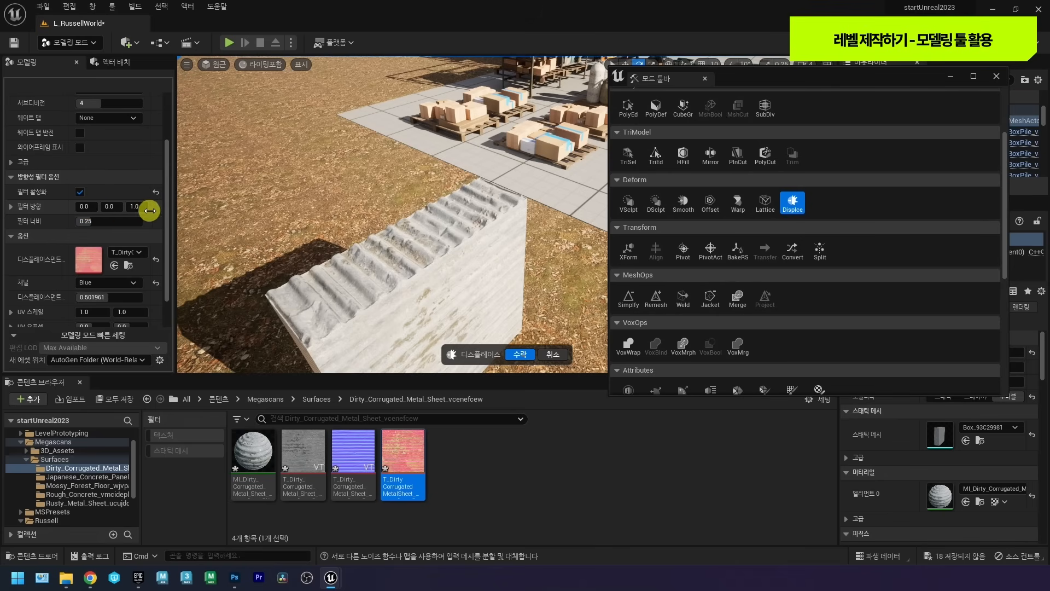
pyautogui.moveTo(419, 171); pyautogui.dragTo(452, 221, button='right')
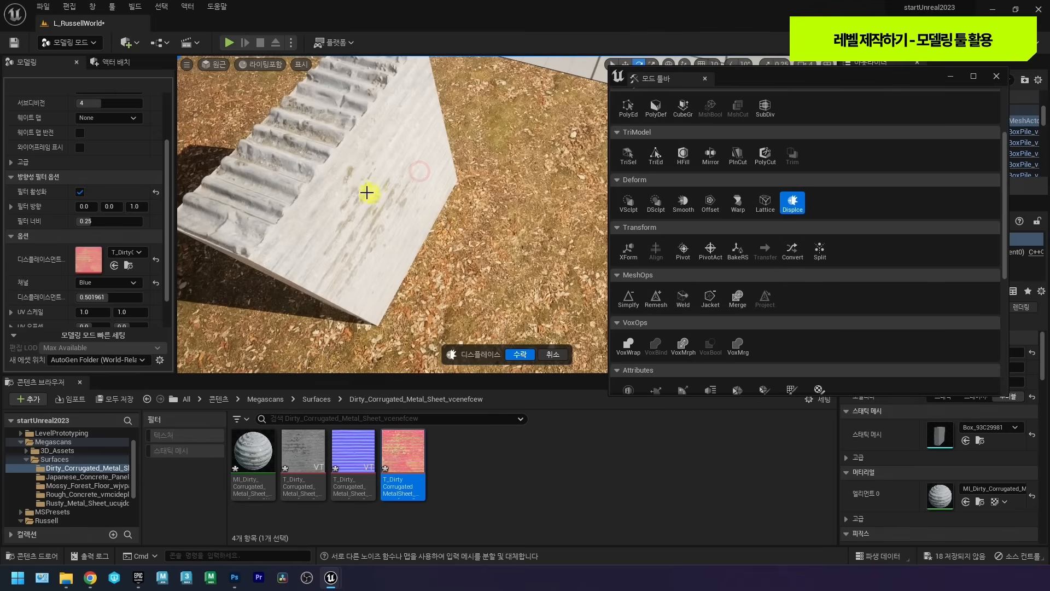
pyautogui.click(134, 211)
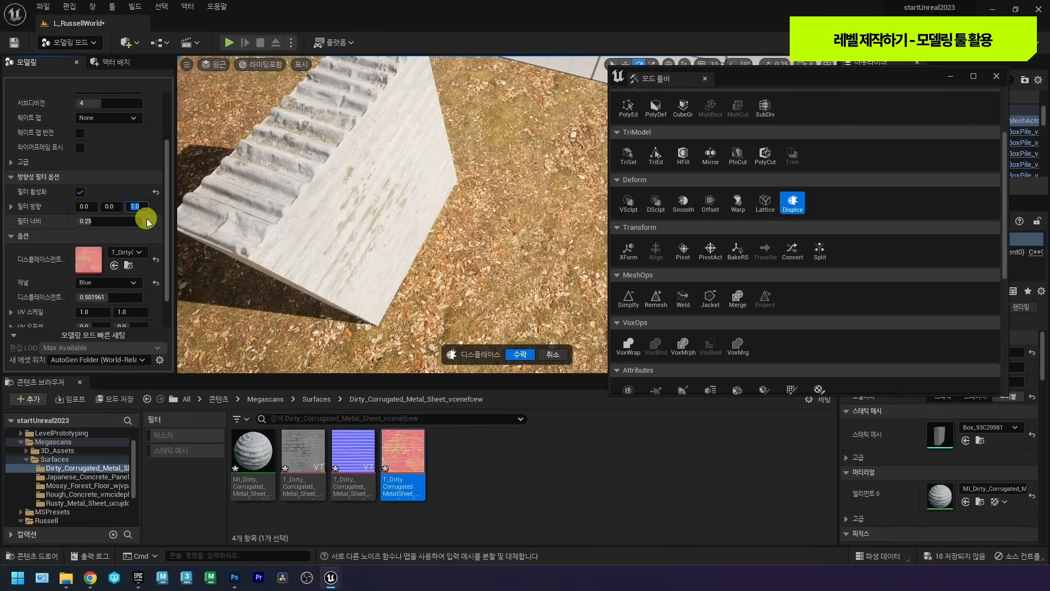
pyautogui.press('Return')
pyautogui.click(83, 207)
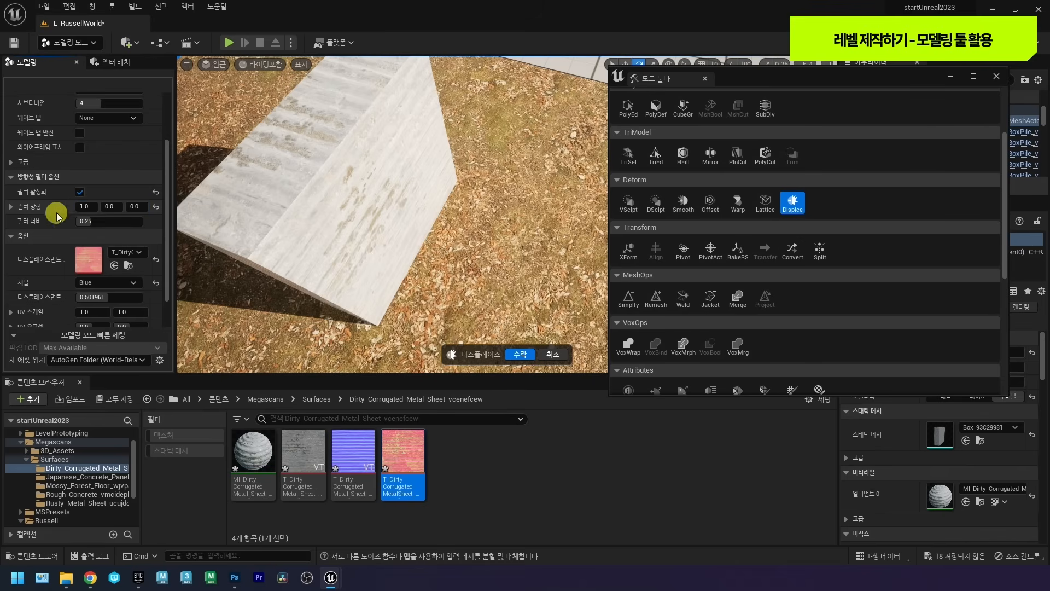
pyautogui.keyDown('alt'); pyautogui.moveTo(331, 227); pyautogui.dragTo(462, 246); pyautogui.keyUp('alt')
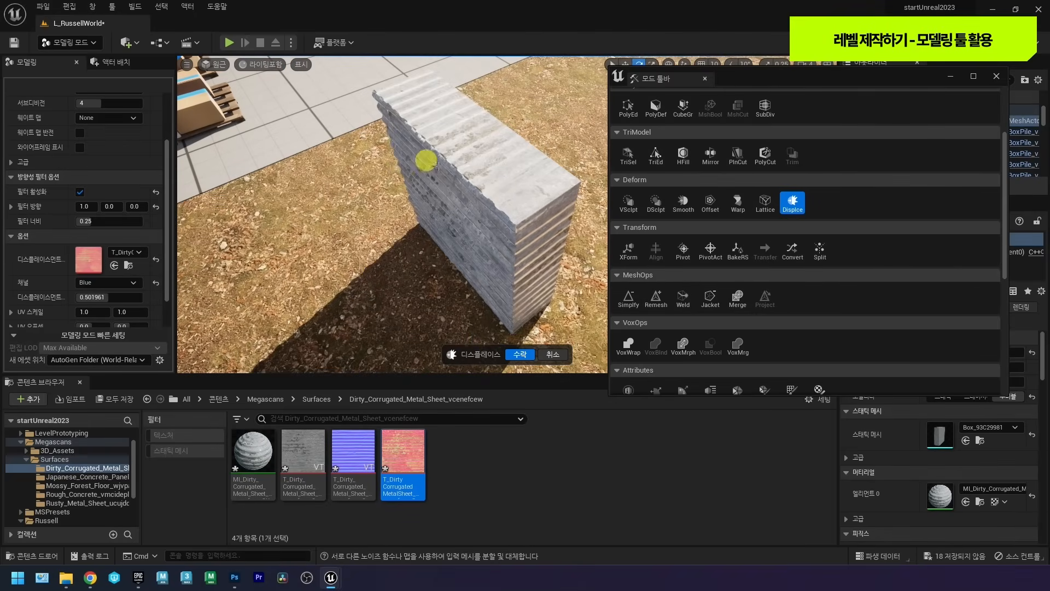
# Set the displacement's filter direction to -1, 0, 0 and accept the displacement on the box.
pyautogui.click(90, 206)
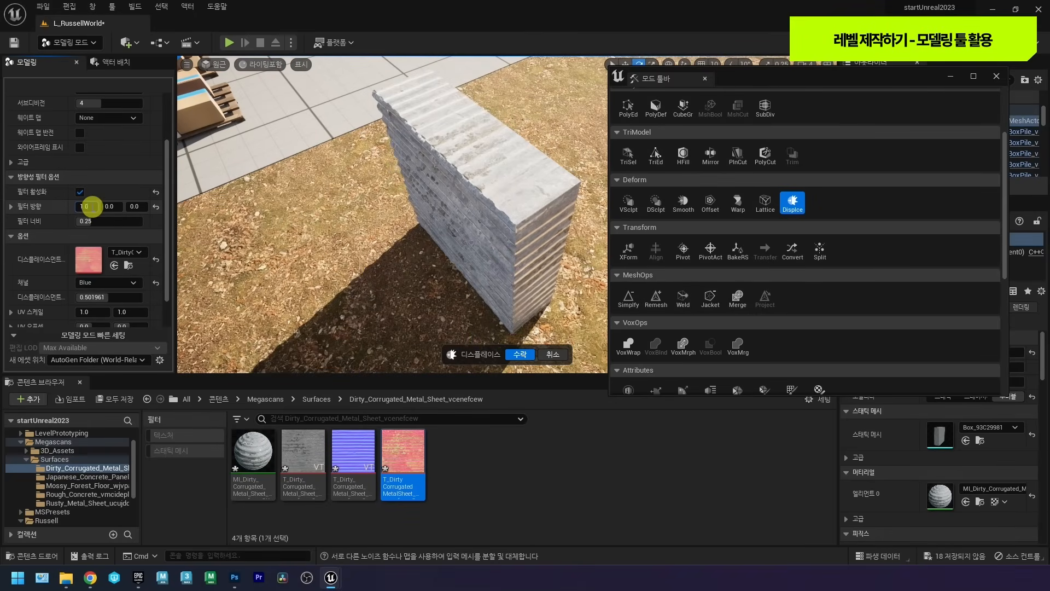
pyautogui.write('-1.0')
pyautogui.press('Return')
pyautogui.keyDown('alt'); pyautogui.moveTo(354, 200); pyautogui.dragTo(383, 254); pyautogui.keyUp('alt')
pyautogui.keyDown('alt'); pyautogui.moveTo(419, 209); pyautogui.dragTo(516, 347); pyautogui.keyUp('alt')
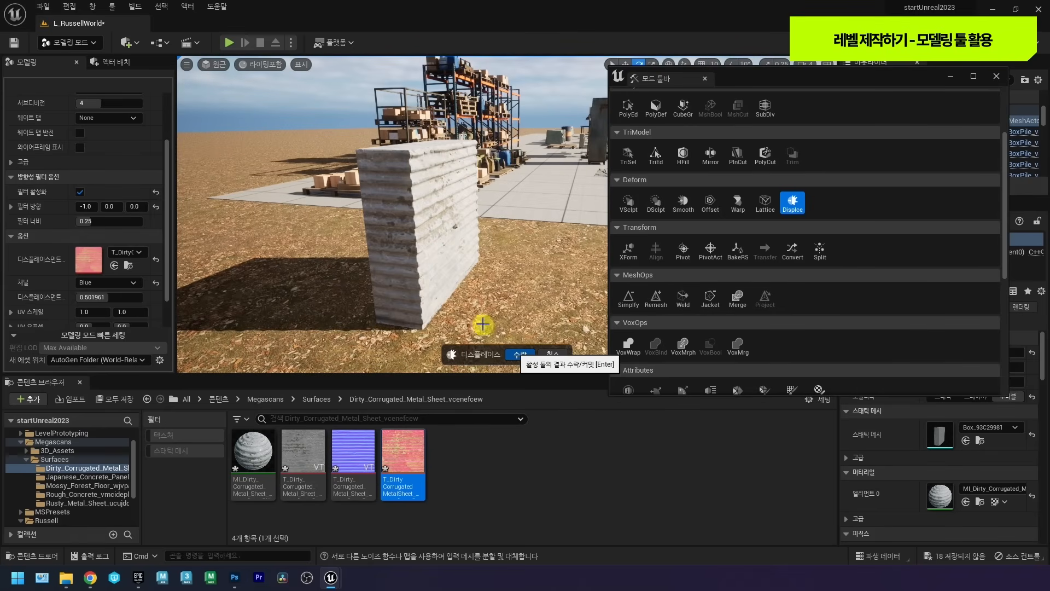
pyautogui.click(520, 354)
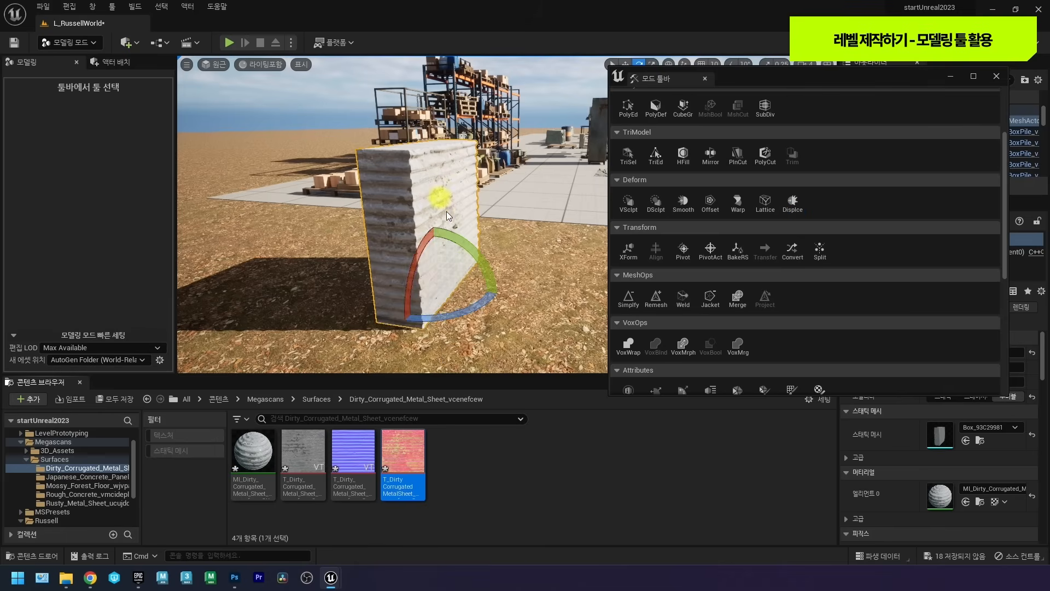
pyautogui.moveTo(394, 447)
pyautogui.moveTo(406, 228); pyautogui.dragTo(405, 228, button='right')
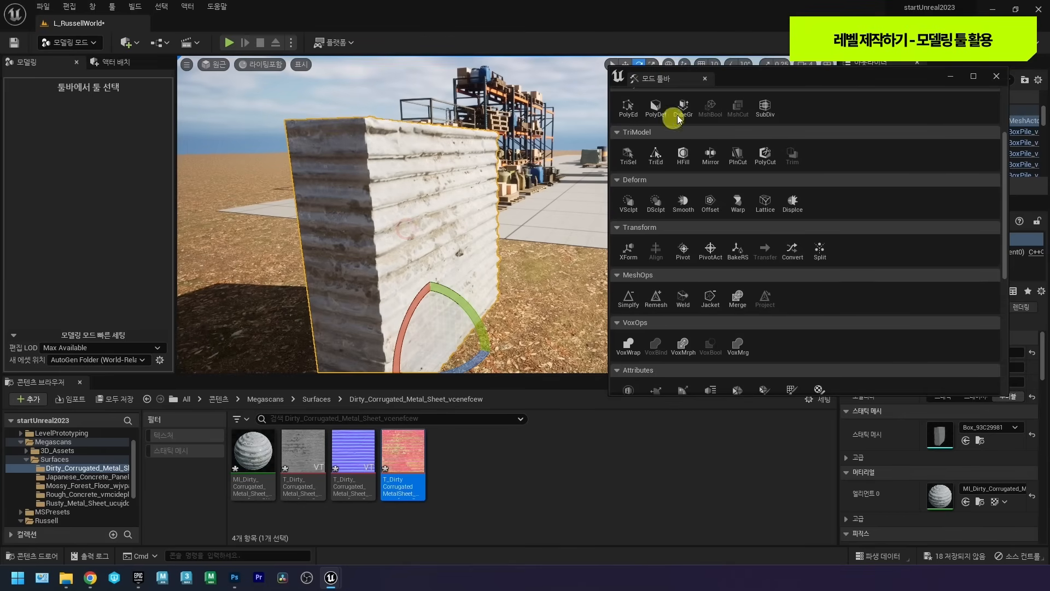
# Check which meshes in the level appear in the Nanite Triangles visualization, and return to the Lit view.
pyautogui.moveTo(732, 77); pyautogui.dragTo(773, 329)
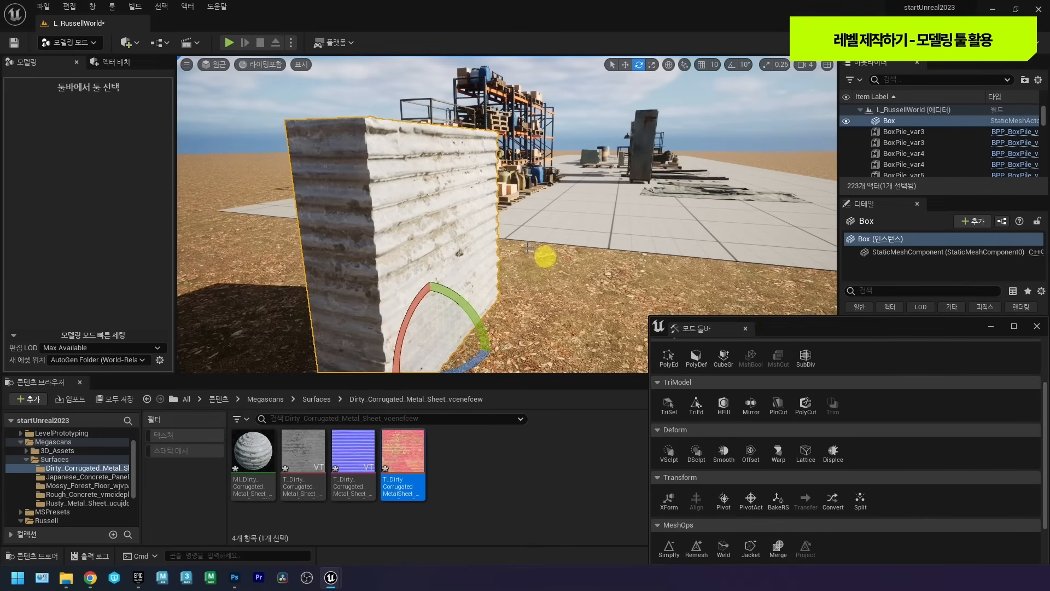
pyautogui.click(266, 64)
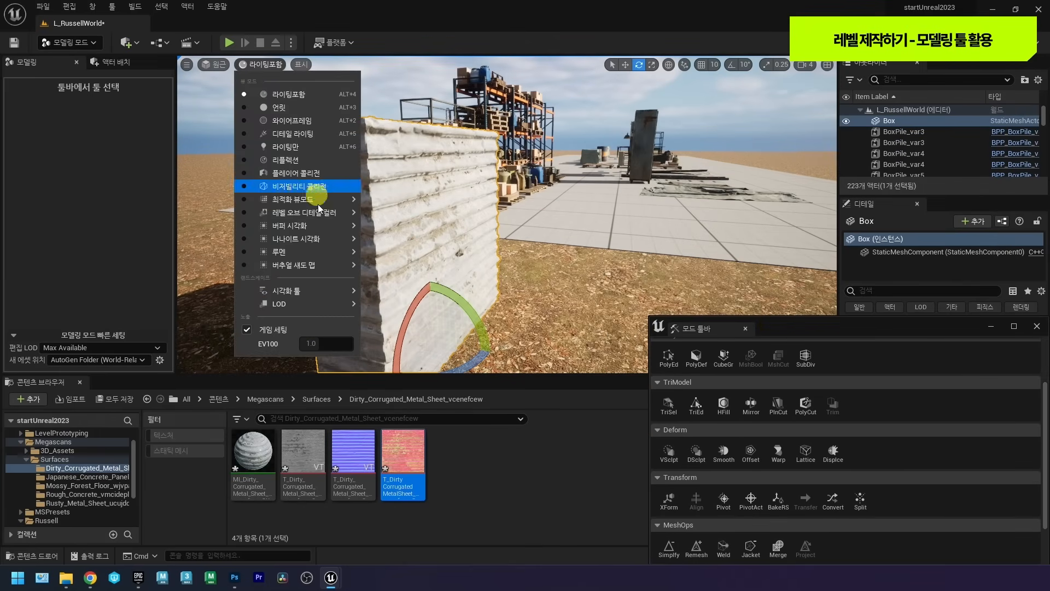
pyautogui.moveTo(321, 242)
pyautogui.click(395, 285)
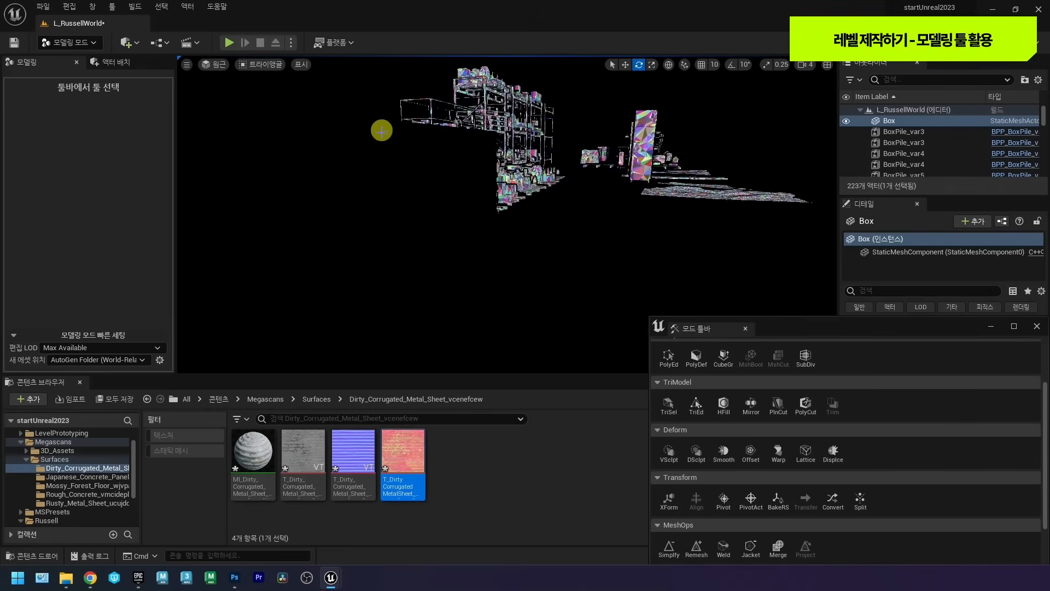
pyautogui.click(251, 65)
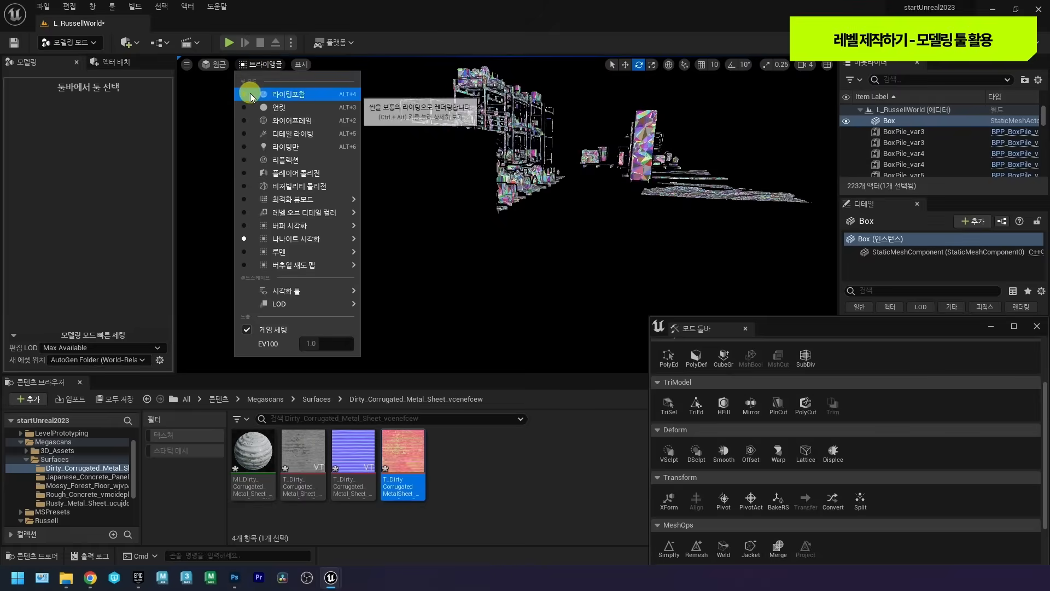
pyautogui.click(254, 95)
# Locate the displaced box's static mesh, Box_93C29981, among the generated assets and enable Nanite on it.
pyautogui.click(427, 180)
pyautogui.moveTo(766, 327); pyautogui.dragTo(779, 427)
pyautogui.hotkey('ctrl', 'b')
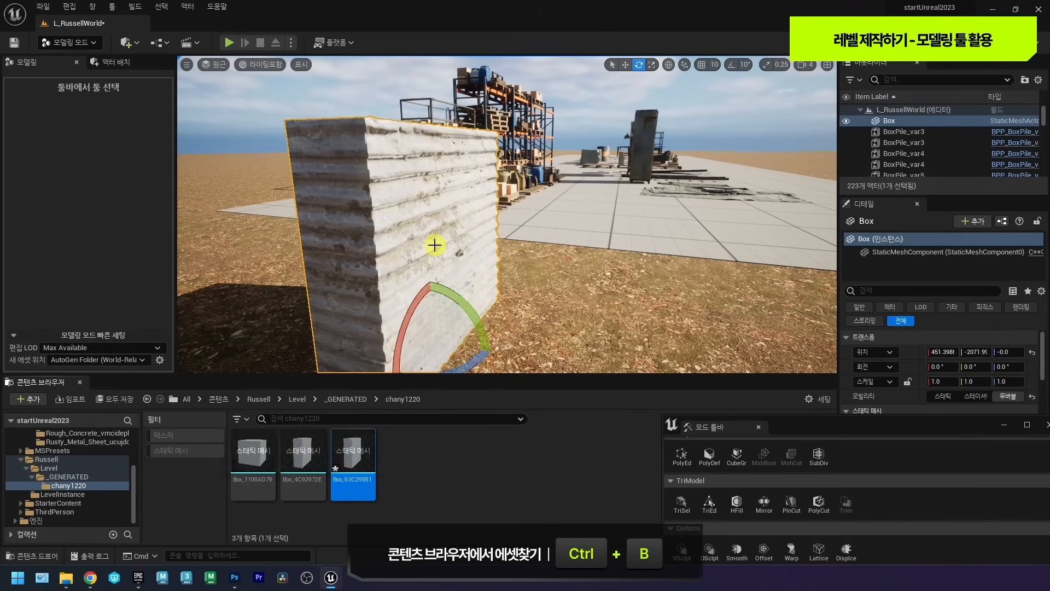
pyautogui.rightClick(355, 455)
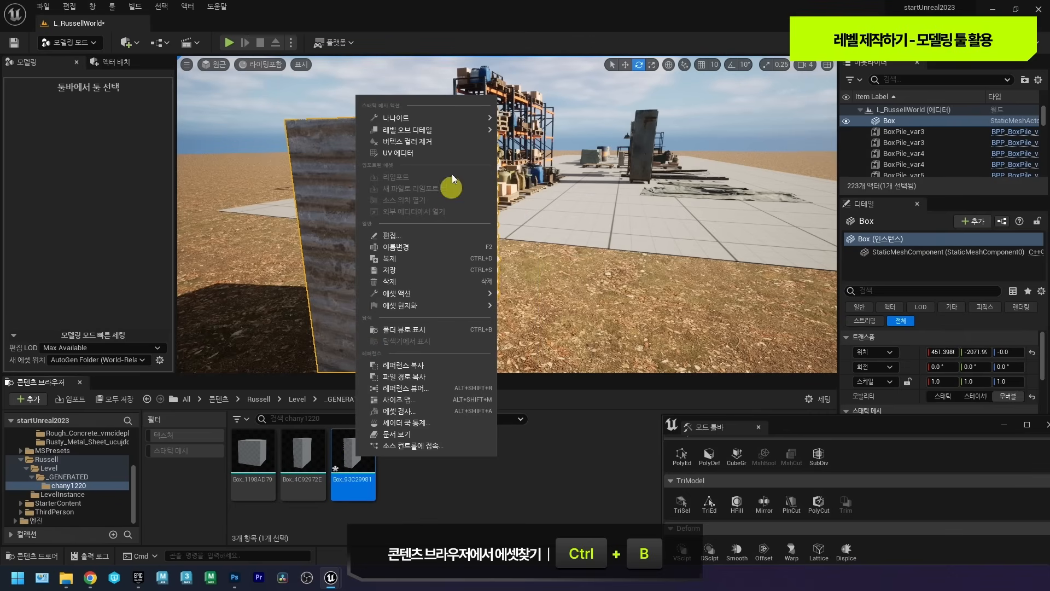
pyautogui.moveTo(454, 117)
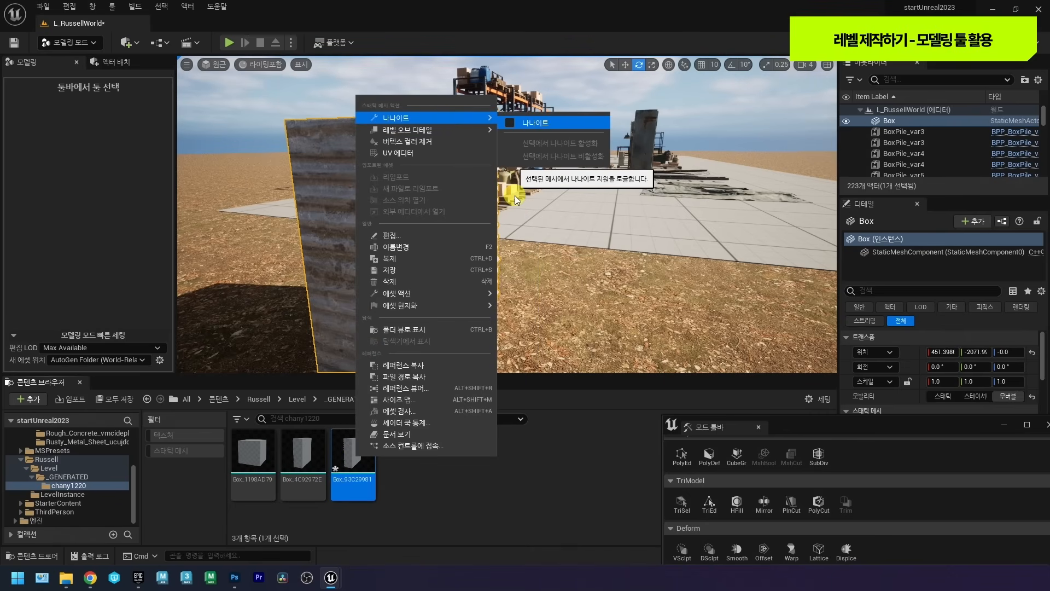
pyautogui.moveTo(538, 291); pyautogui.dragTo(501, 225, button='right')
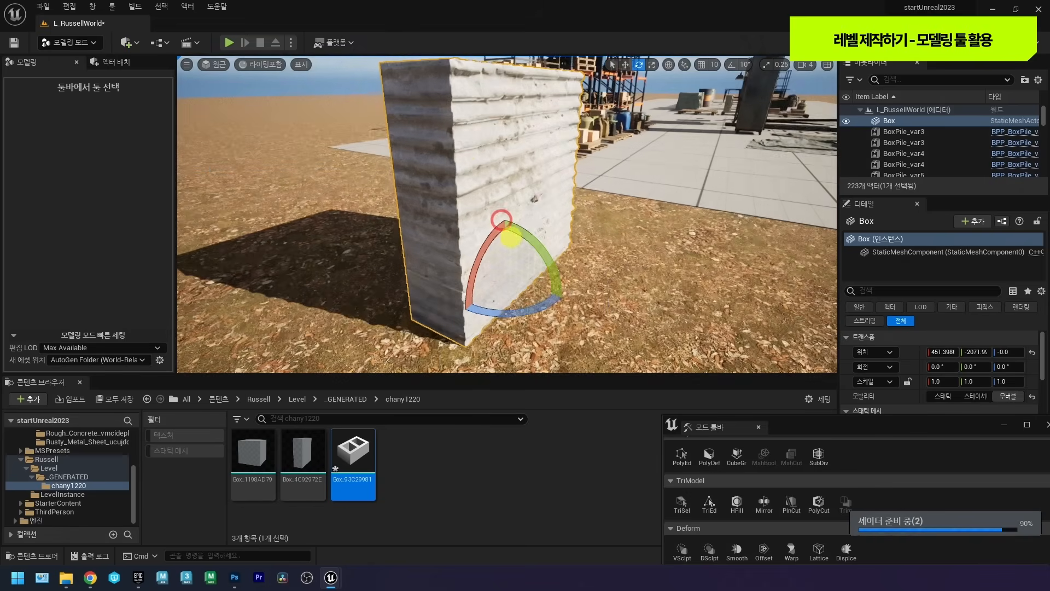
# Examine the displaced box's triangle density up close in the Nanite Triangles visualization, and switch back to Lit.
pyautogui.click(258, 64)
pyautogui.moveTo(342, 241)
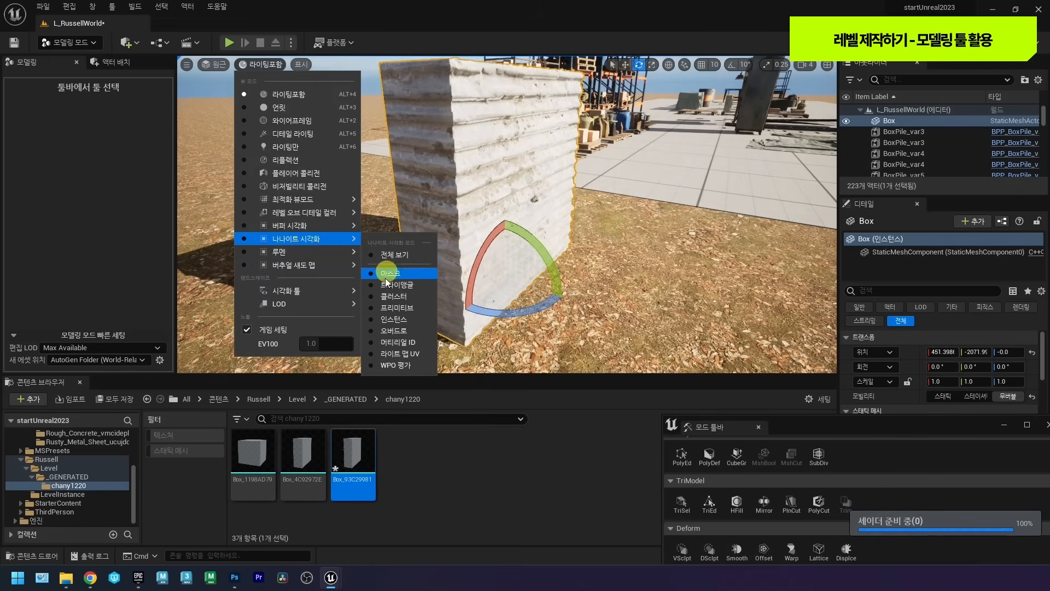
pyautogui.click(395, 283)
pyautogui.moveTo(439, 262); pyautogui.dragTo(506, 207, button='right')
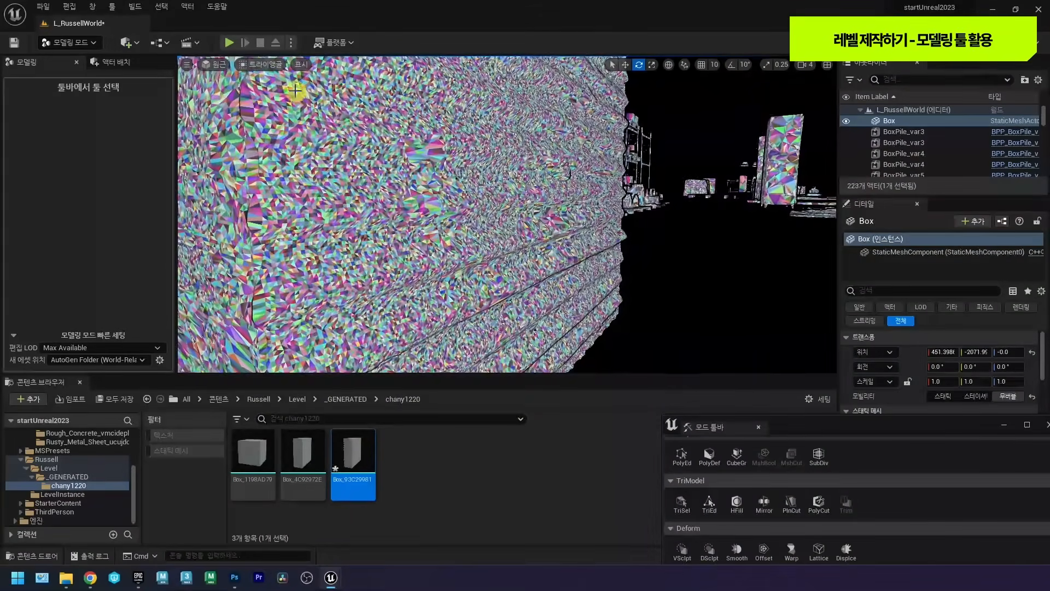
pyautogui.click(263, 65)
pyautogui.click(253, 92)
# Duplicate the corrugated box along the Y axis to about Y -2172 to extend it into a longer wall.
pyautogui.moveTo(434, 139); pyautogui.dragTo(459, 183, button='right')
pyautogui.press('w')
pyautogui.moveTo(487, 232); pyautogui.dragTo(548, 210, button='right')
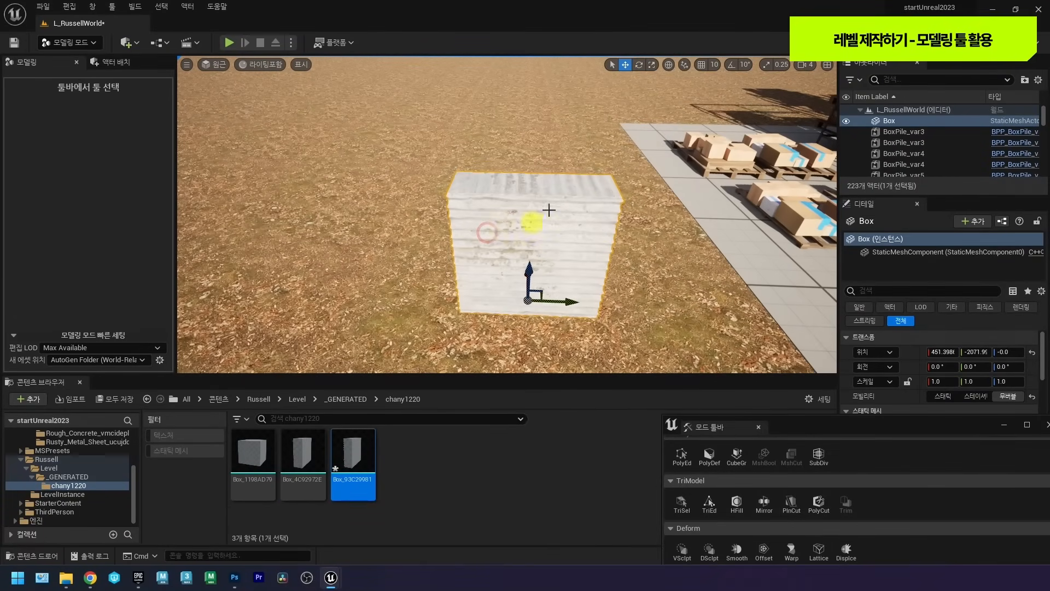
pyautogui.keyDown('alt'); pyautogui.moveTo(567, 301); pyautogui.dragTo(483, 296); pyautogui.keyUp('alt')
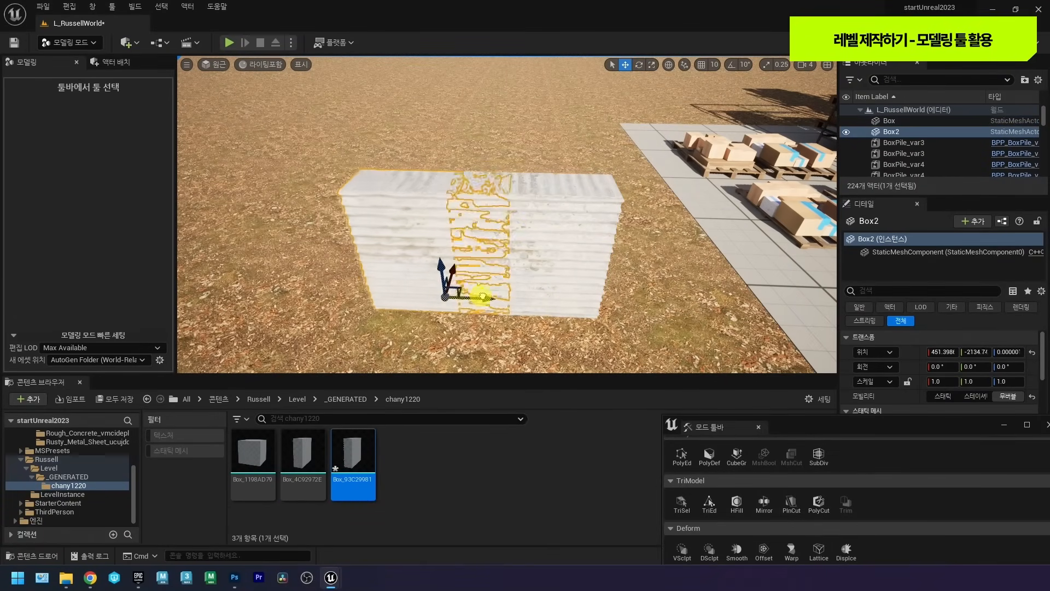
pyautogui.keyDown('ctrl'); pyautogui.click(523, 264); pyautogui.keyUp('ctrl')
pyautogui.keyDown('alt'); pyautogui.moveTo(530, 277); pyautogui.dragTo(534, 206); pyautogui.keyUp('alt')
pyautogui.moveTo(466, 219); pyautogui.dragTo(572, 189, button='right')
pyautogui.press('Delete')
# Examine the relief of the corrugated metal wall up close and from several sides.
pyautogui.press('w')
pyautogui.moveTo(503, 255); pyautogui.dragTo(503, 239, button='right')
pyautogui.press('s')
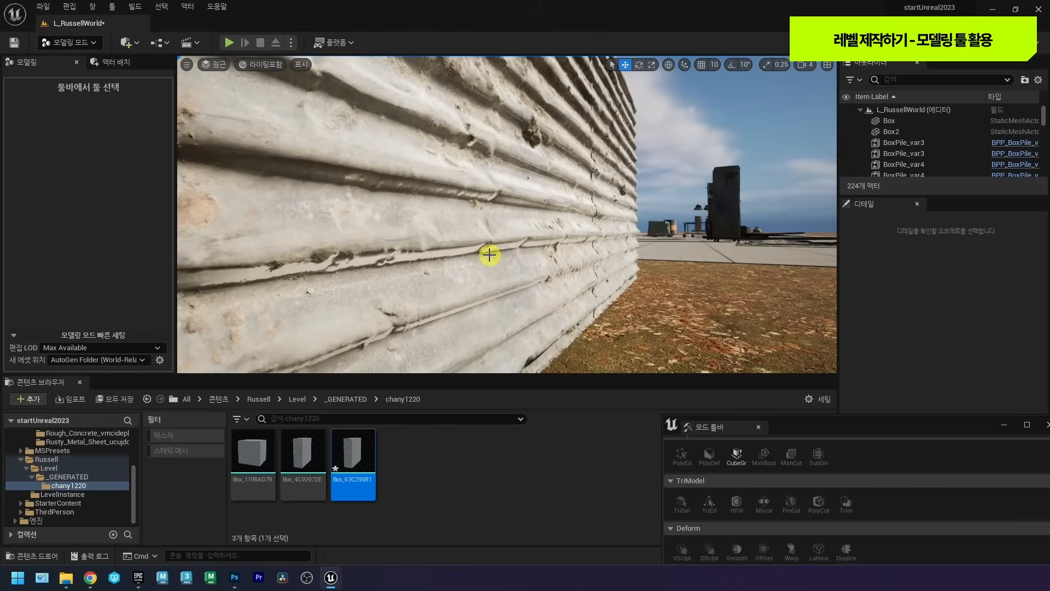
pyautogui.scroll(-4, 488, 253)
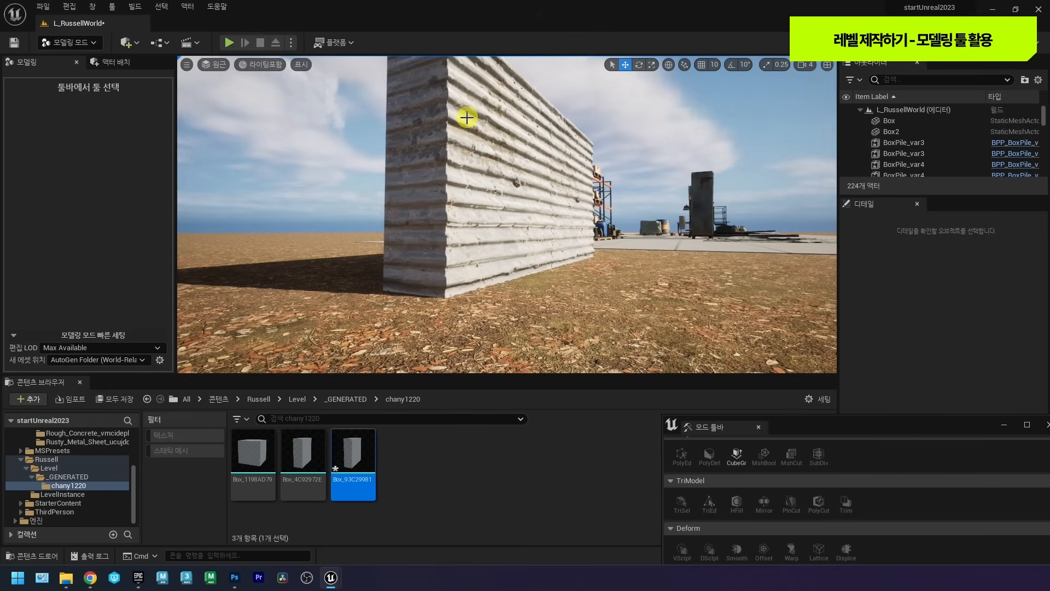
pyautogui.keyDown('alt'); pyautogui.moveTo(454, 152); pyautogui.dragTo(472, 155); pyautogui.keyUp('alt')
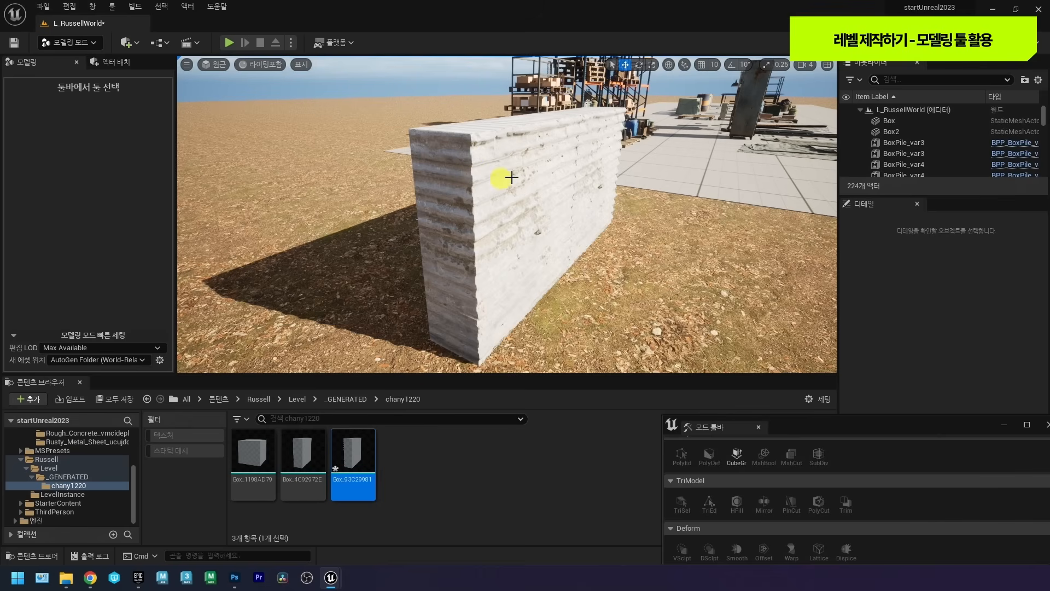
pyautogui.keyDown('alt'); pyautogui.moveTo(542, 160); pyautogui.dragTo(481, 162); pyautogui.keyUp('alt')
# Place another instance of the Box_93C29981 mesh on the ground next to the end of the duplicated wall.
pyautogui.click(471, 277)
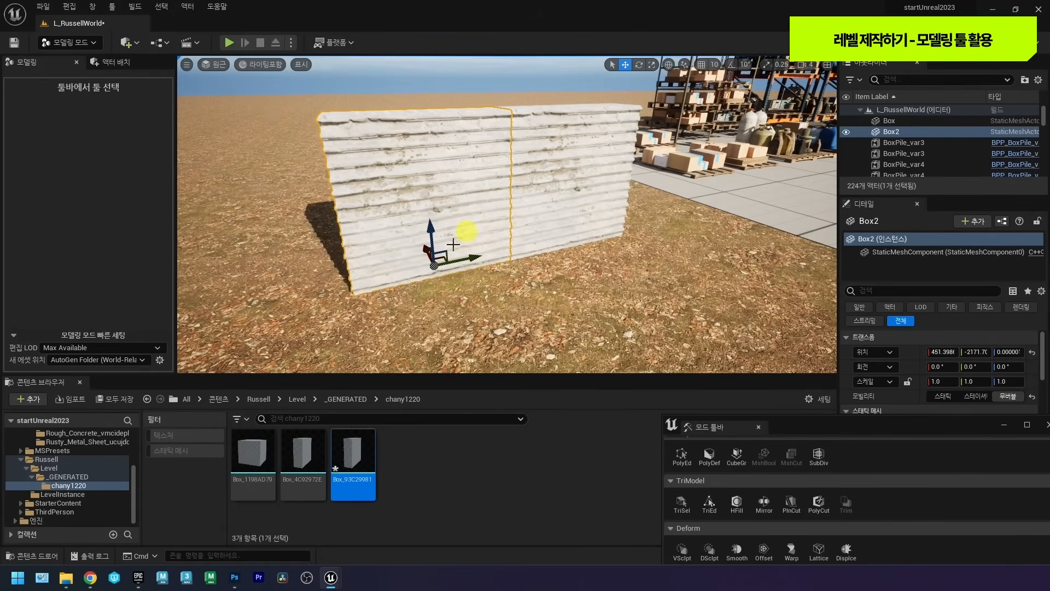
pyautogui.click(414, 434)
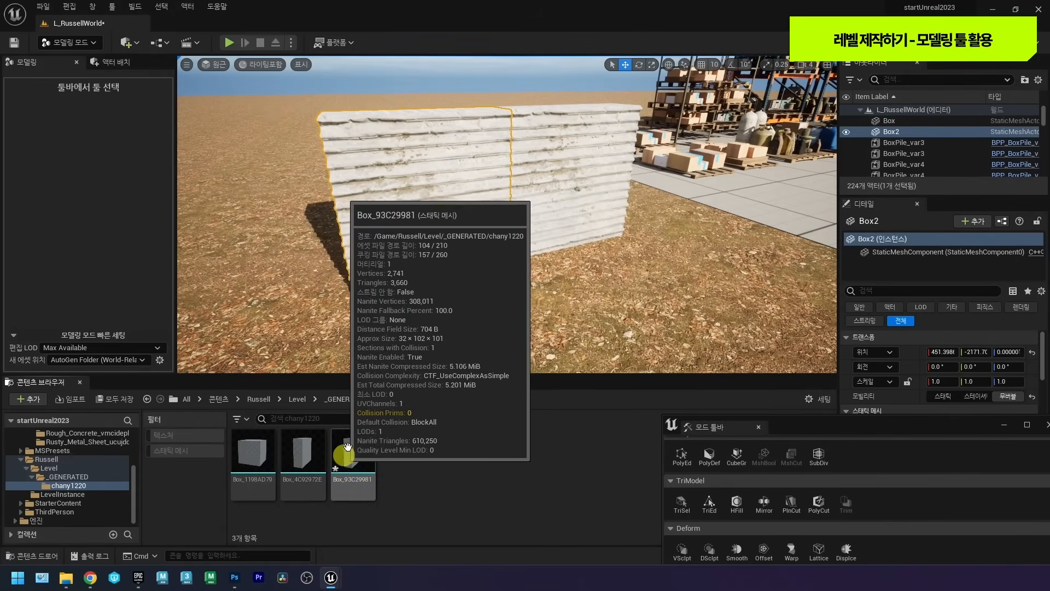
pyautogui.scroll(3, 429, 293)
pyautogui.moveTo(353, 460); pyautogui.dragTo(300, 262)
pyautogui.keyDown('alt'); pyautogui.moveTo(381, 222); pyautogui.dragTo(469, 168); pyautogui.keyUp('alt')
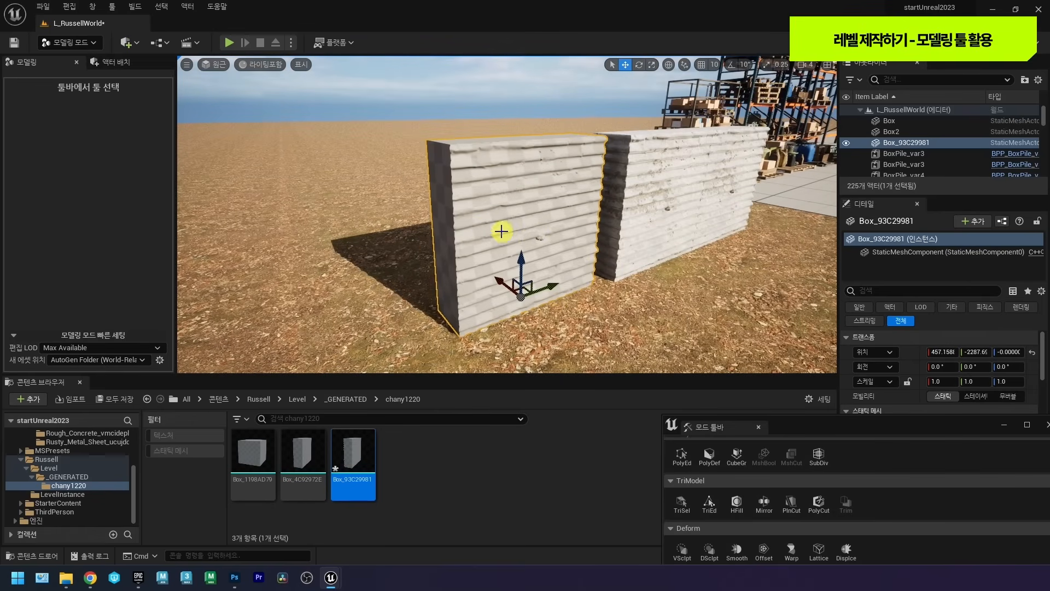
# Read the Box_93C29981 mesh's asset information, including its triangle and Nanite statistics.
pyautogui.moveTo(809, 420); pyautogui.dragTo(520, 101)
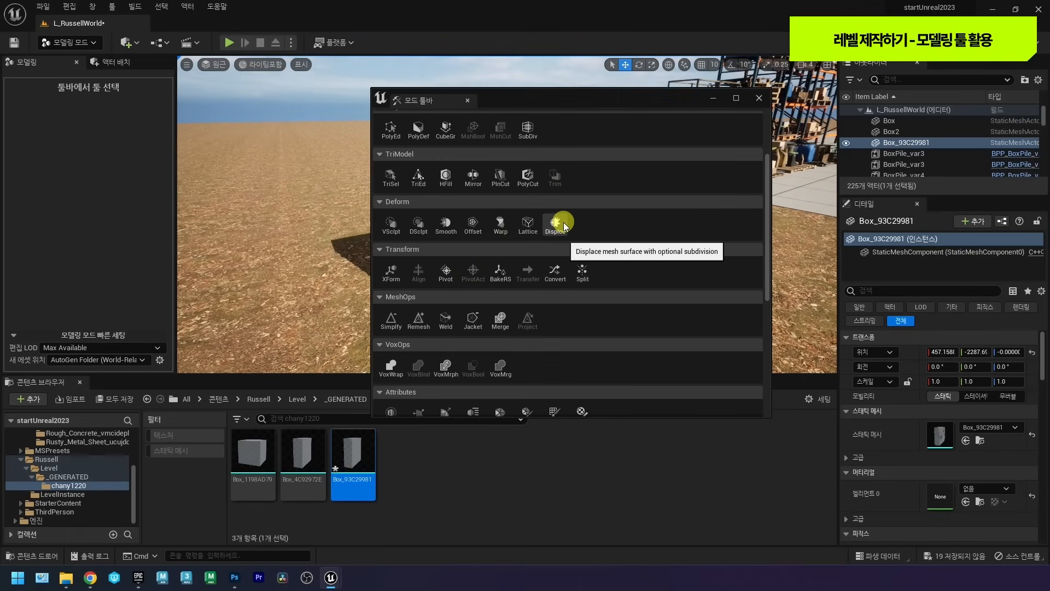
pyautogui.moveTo(350, 464)
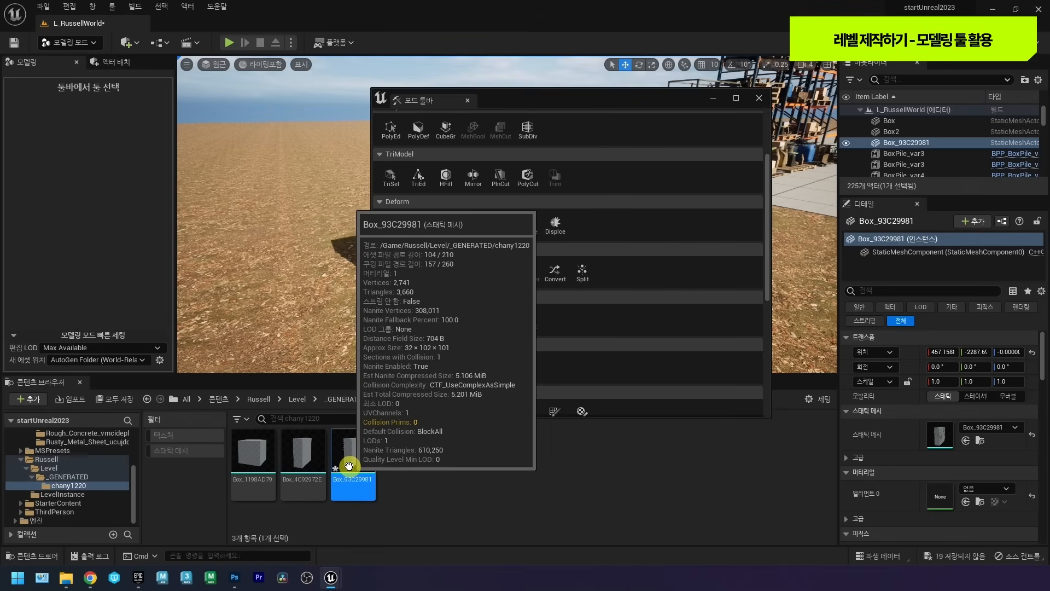
pyautogui.moveTo(537, 109); pyautogui.dragTo(782, 198)
pyautogui.moveTo(377, 443)
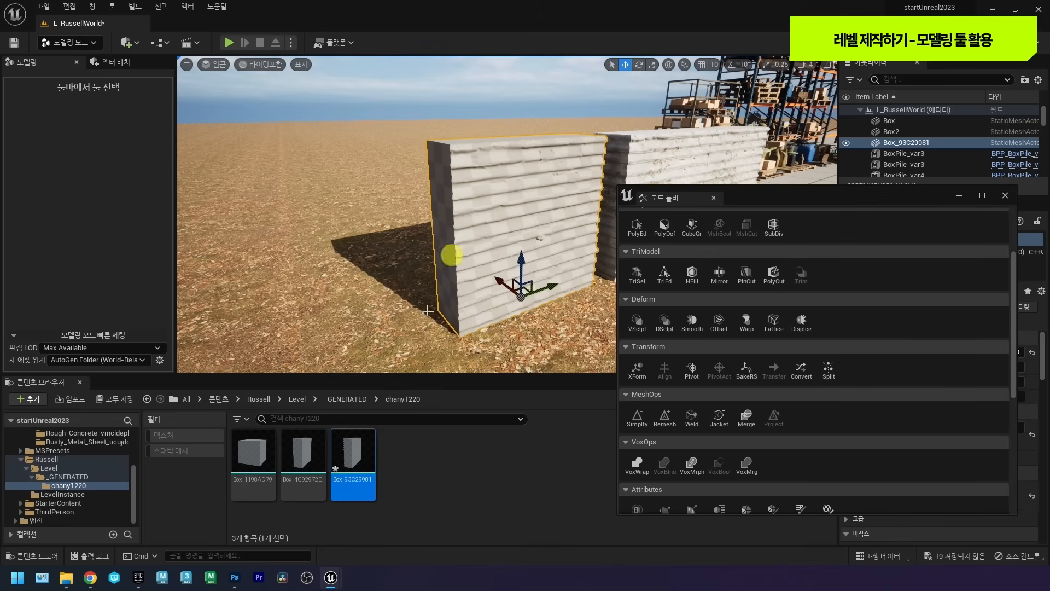
pyautogui.moveTo(376, 460)
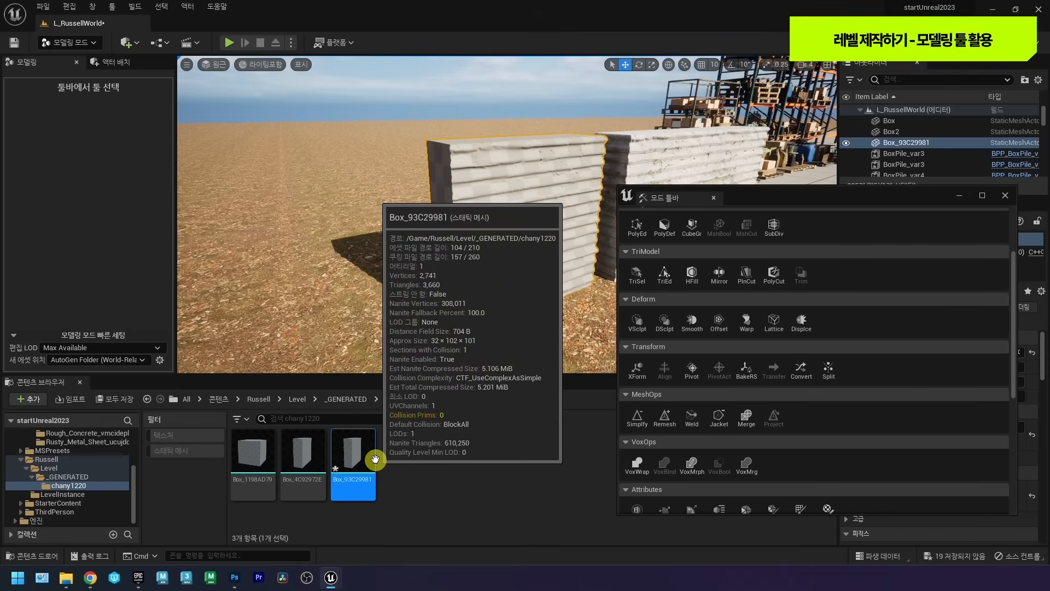
# Show the basic shapes available for placing actors and delete the extra untextured box instance.
pyautogui.click(106, 63)
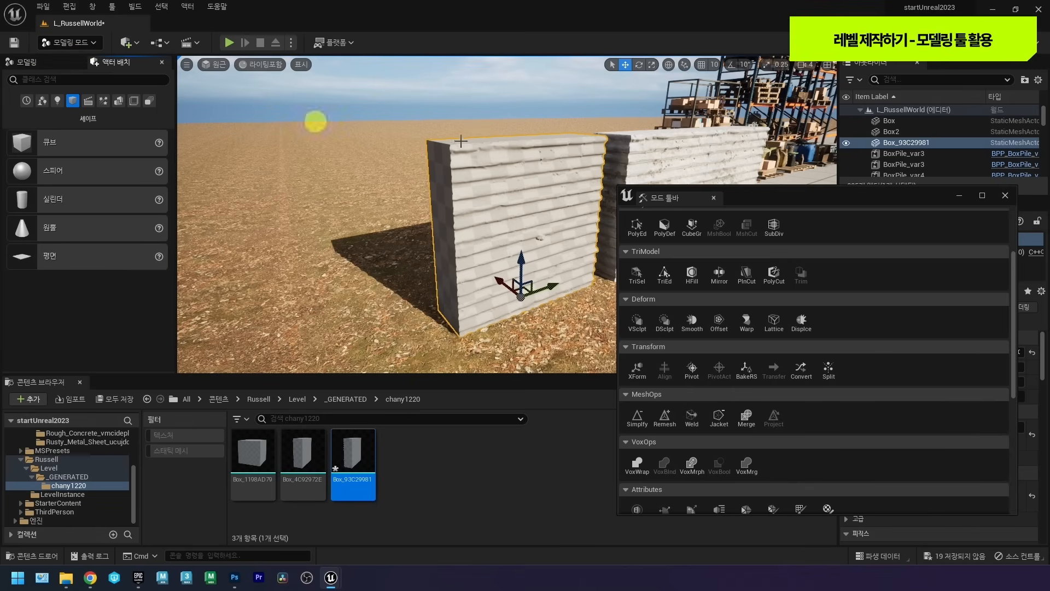
pyautogui.press('Delete')
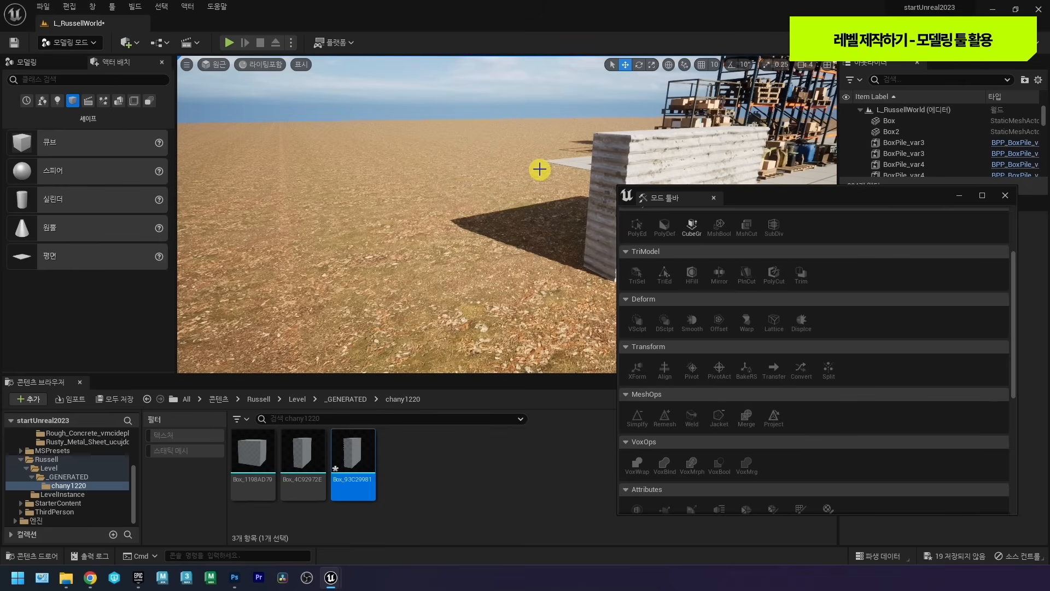
pyautogui.moveTo(509, 167); pyautogui.dragTo(525, 163, button='right')
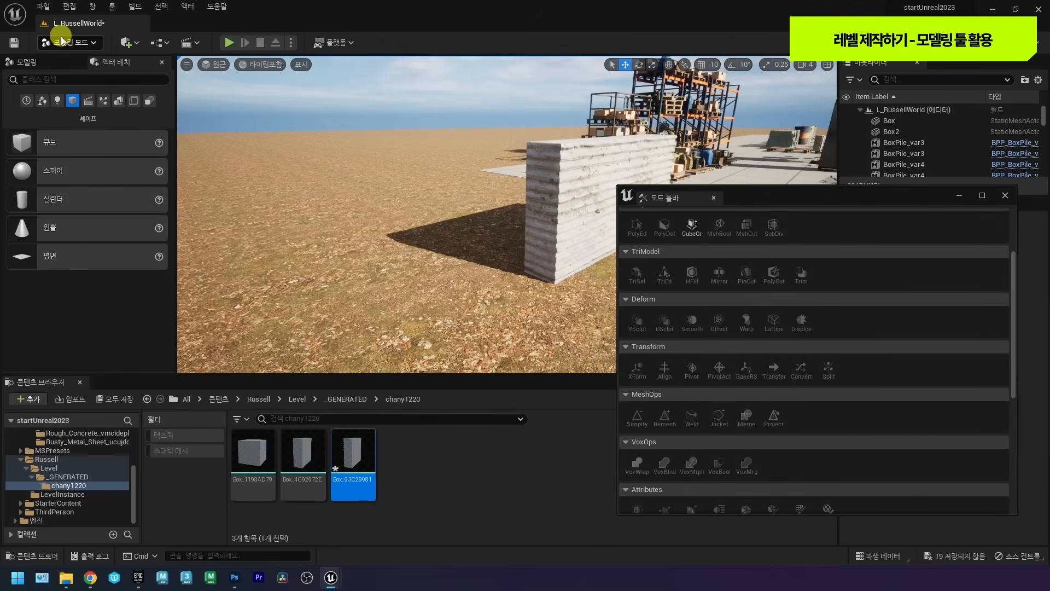
# Look through the Megascans surface folders from Dirty_Corrugated_Metal to Rusty_Metal_Sheet, checking the Japanese Concrete Panels normal and ORDp textures.
pyautogui.scroll(2, 58, 441)
pyautogui.click(35, 442)
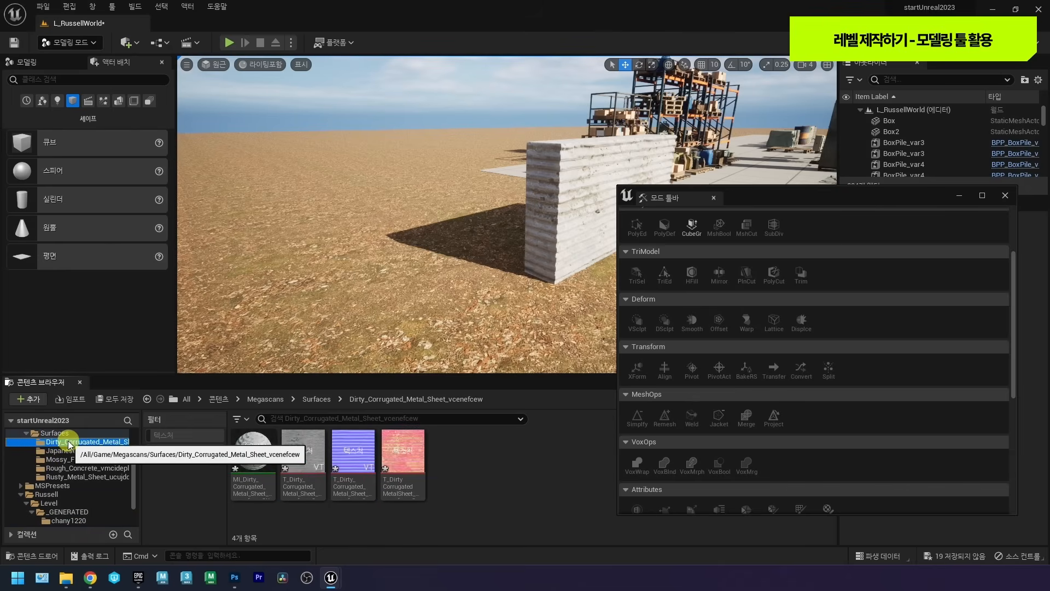
pyautogui.click(36, 450)
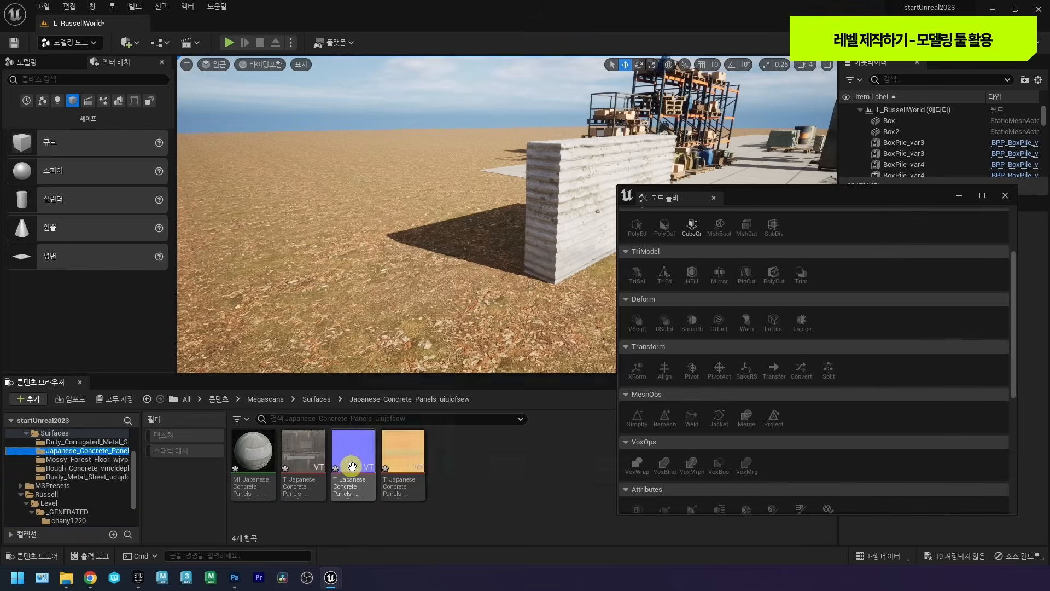
pyautogui.moveTo(352, 466)
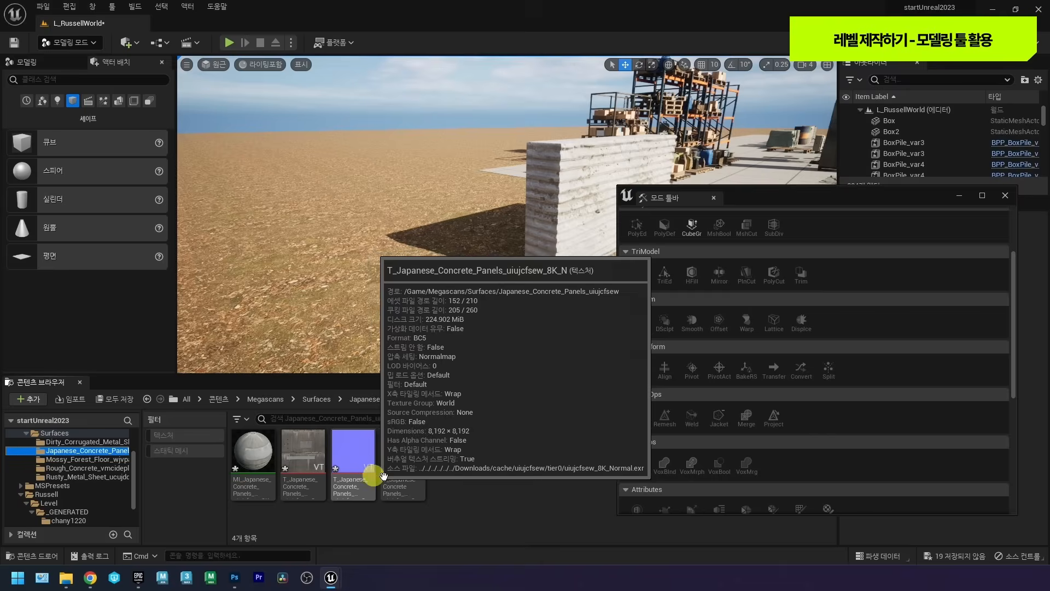
pyautogui.moveTo(399, 471)
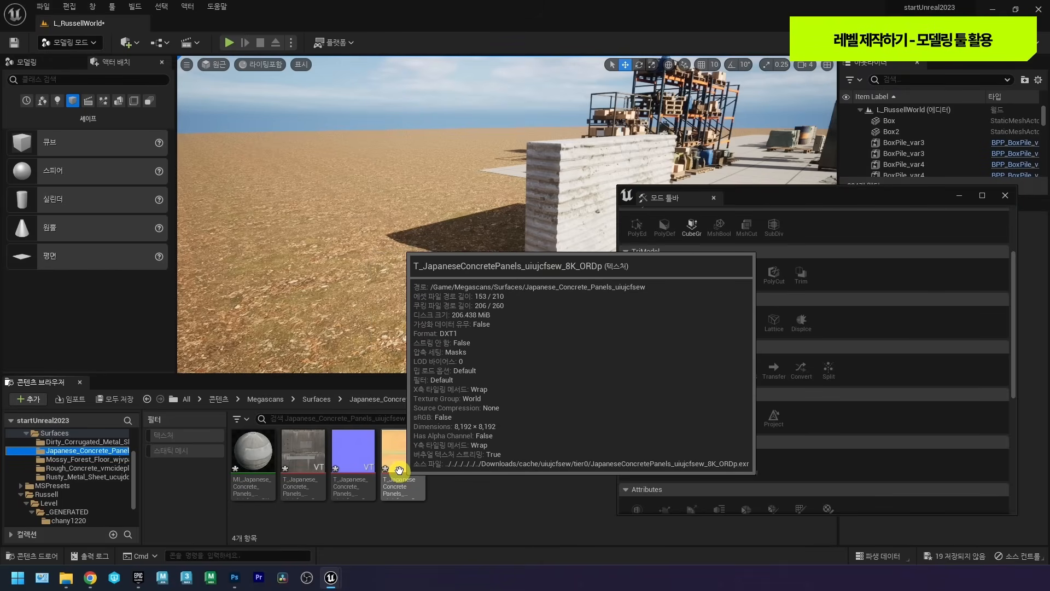
pyautogui.click(61, 459)
pyautogui.click(63, 468)
pyautogui.click(63, 478)
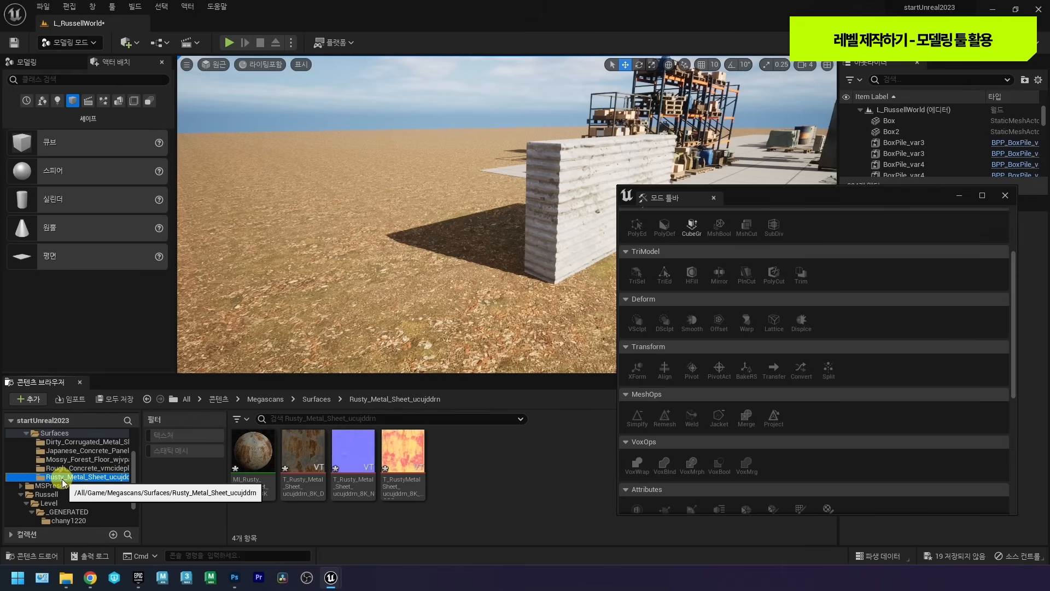
# Create a new modeled box on the ground beside the corrugated wall and accept it.
pyautogui.scroll(6, 720, 287)
pyautogui.click(637, 237)
pyautogui.click(413, 317)
pyautogui.click(511, 355)
pyautogui.scroll(-3, 710, 428)
pyautogui.scroll(-2, 709, 424)
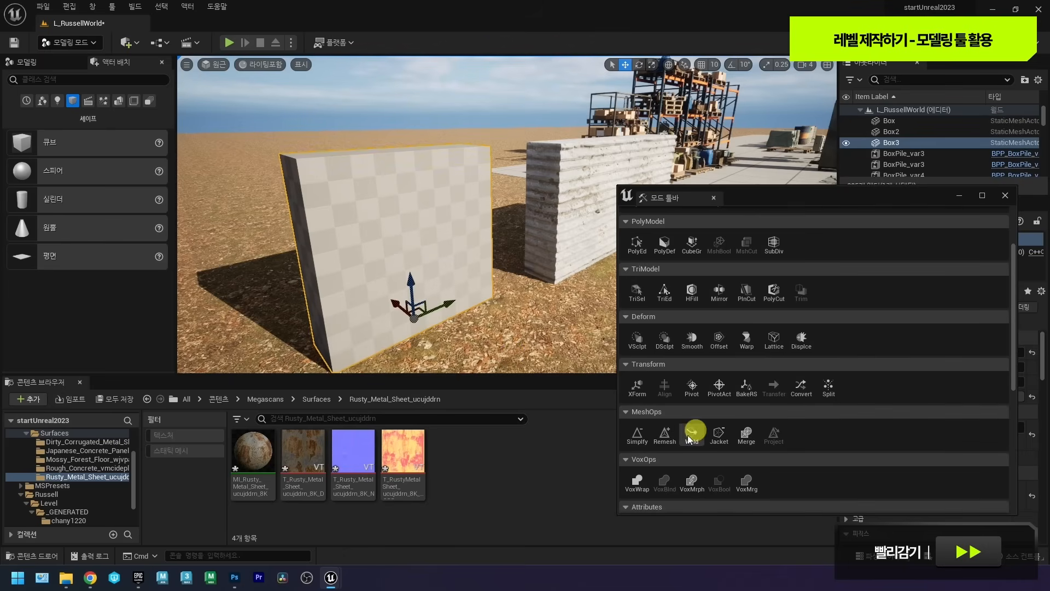
# Start displacing the new box, using T_RustyMetalSheet_ucujddrn_8K_ORDp converted to a regular texture as the displacement map.
pyautogui.click(802, 335)
pyautogui.scroll(-3, 109, 236)
pyautogui.rightClick(402, 451)
pyautogui.click(538, 158)
pyautogui.moveTo(401, 451); pyautogui.dragTo(93, 289)
pyautogui.click(586, 412)
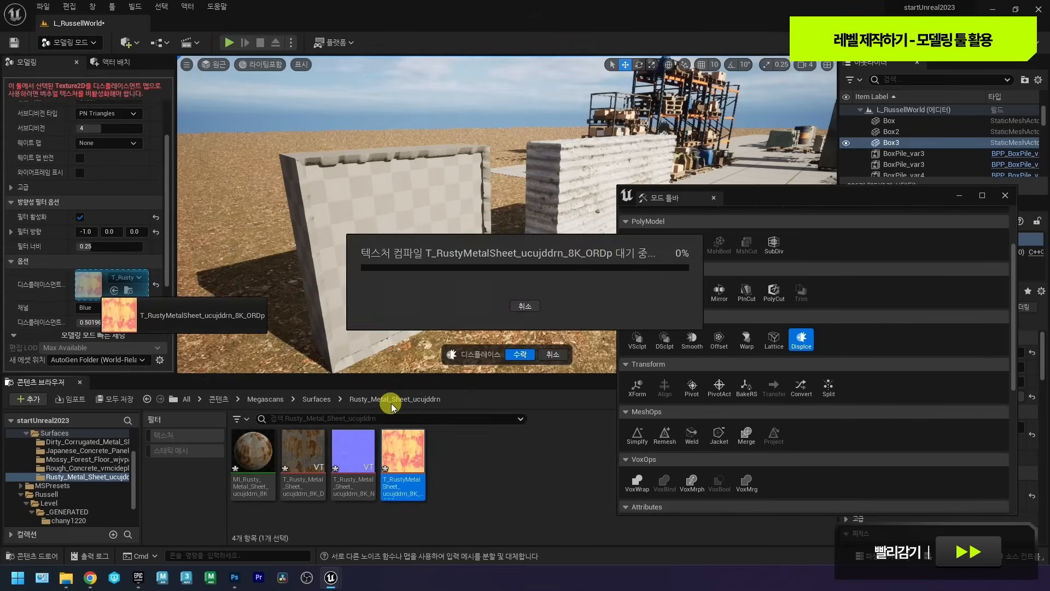
pyautogui.scroll(3, 73, 186)
pyautogui.moveTo(383, 219); pyautogui.dragTo(416, 208, button='right')
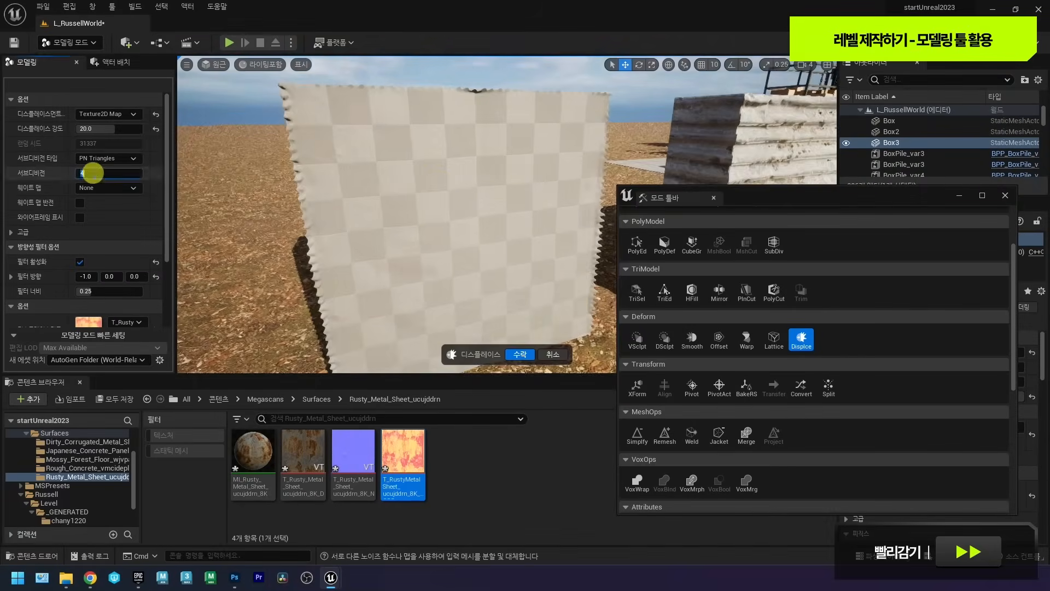
# Raise the displacement subdivisions to 6, accept the displacement and apply the Rusty Metal Sheet material instance to the box.
pyautogui.moveTo(92, 173); pyautogui.dragTo(104, 173)
pyautogui.moveTo(394, 219); pyautogui.dragTo(438, 219, button='right')
pyautogui.scroll(-3, 108, 246)
pyautogui.scroll(-1, 108, 246)
pyautogui.moveTo(93, 260); pyautogui.dragTo(103, 260)
pyautogui.moveTo(466, 206)
pyautogui.mouseDown(button='right')
pyautogui.moveTo(532, 216)
pyautogui.moveTo(471, 219)
pyautogui.mouseUp(button='right')
pyautogui.scroll(4, 99, 219)
pyautogui.click(519, 355)
pyautogui.moveTo(253, 451); pyautogui.dragTo(481, 229)
# Show the Rough_Concrete surface assets and create another modeled box on the ground beside the rusty metal one.
pyautogui.click(87, 469)
pyautogui.scroll(5, 695, 339)
pyautogui.click(638, 237)
pyautogui.click(356, 317)
pyautogui.click(519, 355)
# Start displacing this box, using the Rough Concrete ORDp texture converted to a regular texture as the displacement map.
pyautogui.scroll(-1, 693, 336)
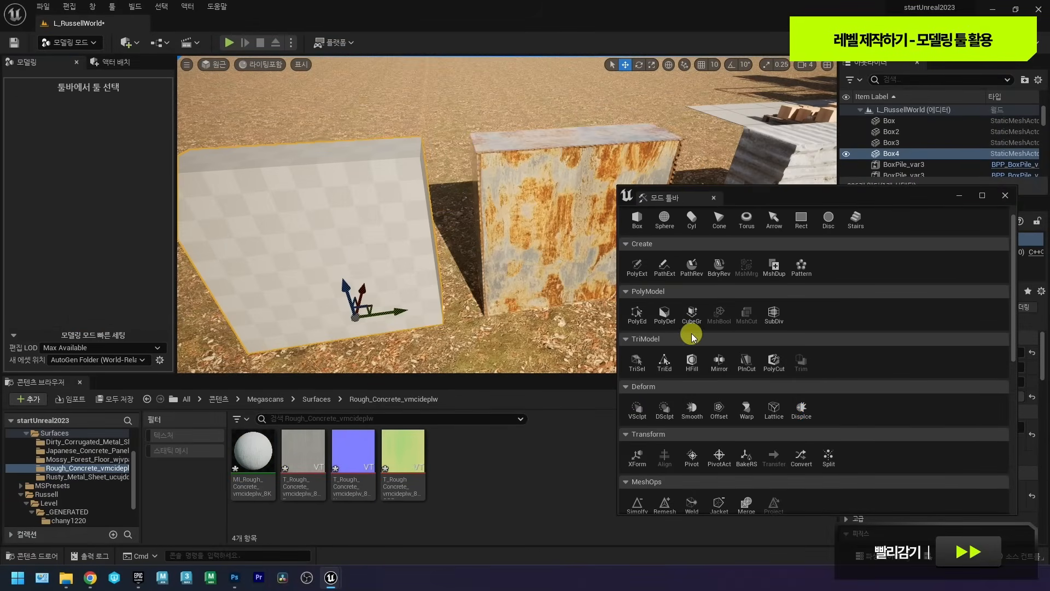
pyautogui.scroll(-4, 692, 335)
pyautogui.click(801, 339)
pyautogui.rightClick(403, 460)
pyautogui.click(523, 315)
pyautogui.click(585, 417)
pyautogui.moveTo(404, 454); pyautogui.dragTo(91, 323)
# Set the rough concrete box's displacement intensity to 35 and accept the displacement.
pyautogui.click(104, 129)
pyautogui.write('3')
pyautogui.moveTo(394, 219); pyautogui.dragTo(437, 219, button='right')
pyautogui.scroll(-4, 108, 246)
pyautogui.click(517, 355)
# Create a further modeled box next to the rough concrete one and show the Japanese_Concrete_Panels surface assets.
pyautogui.scroll(5, 694, 339)
pyautogui.click(638, 236)
pyautogui.click(342, 253)
pyautogui.click(88, 450)
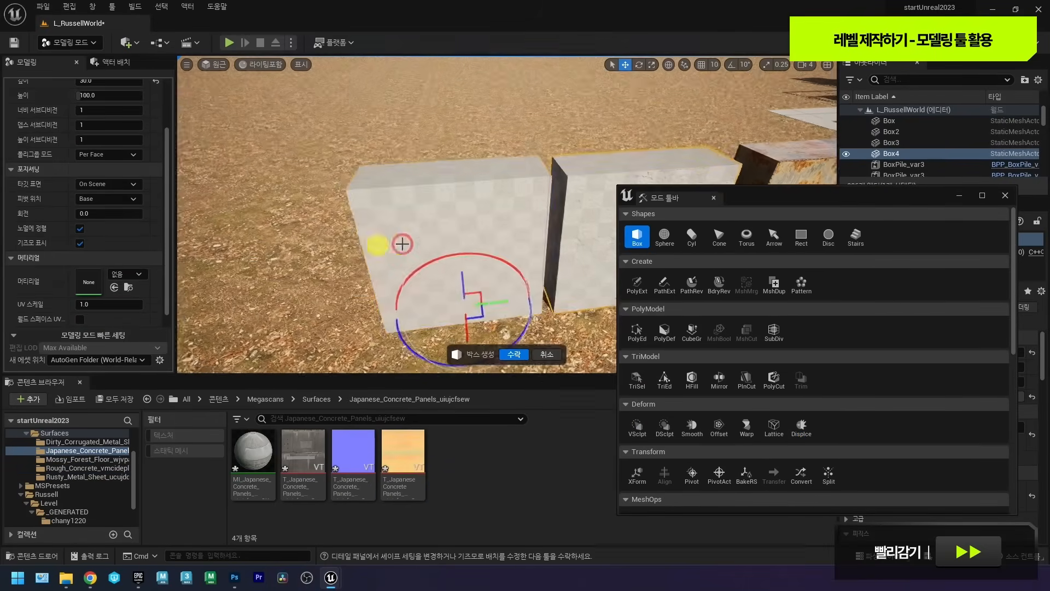
pyautogui.click(514, 355)
# Start displacing the newest box, using the Japanese Concrete Panels ORDp texture converted to a regular texture as the displacement map.
pyautogui.scroll(-5, 687, 432)
pyautogui.click(801, 321)
pyautogui.rightClick(416, 454)
pyautogui.click(483, 103)
pyautogui.click(586, 418)
pyautogui.moveTo(403, 454); pyautogui.dragTo(90, 267)
pyautogui.scroll(4, 109, 164)
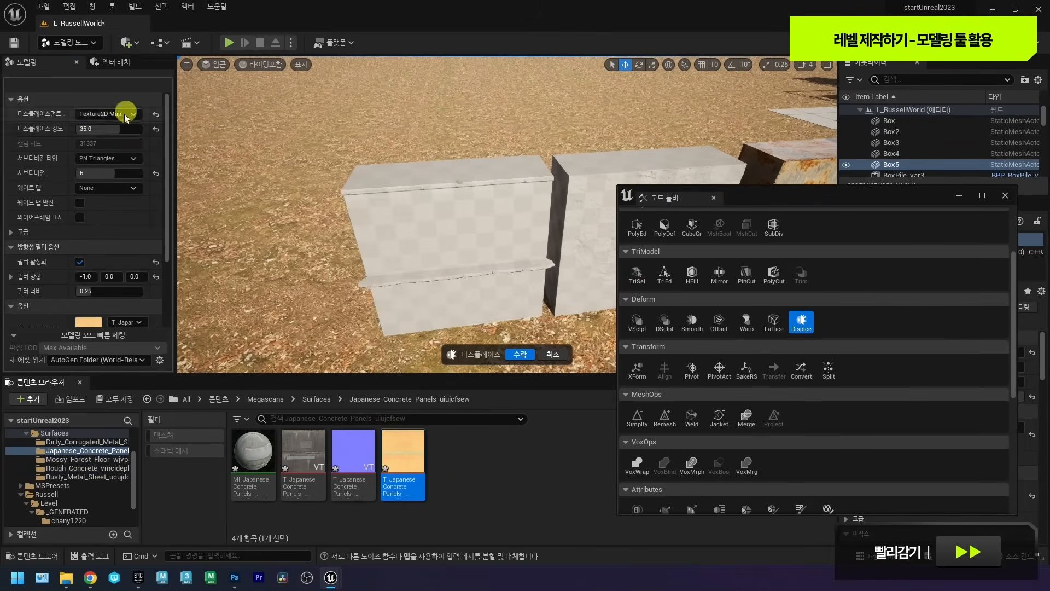
# Set the displacement intensity to 20, accept it and apply the Japanese Concrete Panels material instance to the box.
pyautogui.click(109, 128)
pyautogui.write('20')
pyautogui.press('Return')
pyautogui.moveTo(401, 246); pyautogui.dragTo(438, 213, button='right')
pyautogui.scroll(-4, 109, 246)
pyautogui.click(520, 354)
pyautogui.moveTo(254, 454); pyautogui.dragTo(405, 235)
# Apply the Rough Concrete material instance to the remaining untextured box and move the floating mode toolbar away from the boxes.
pyautogui.moveTo(414, 239); pyautogui.dragTo(392, 240, button='right')
pyautogui.click(539, 203)
pyautogui.click(82, 468)
pyautogui.moveTo(253, 454); pyautogui.dragTo(539, 197)
pyautogui.click(637, 128)
pyautogui.moveTo(511, 253); pyautogui.dragTo(499, 202, button='right')
pyautogui.moveTo(765, 197); pyautogui.dragTo(854, 226)
pyautogui.moveTo(592, 220); pyautogui.dragTo(541, 218, button='right')
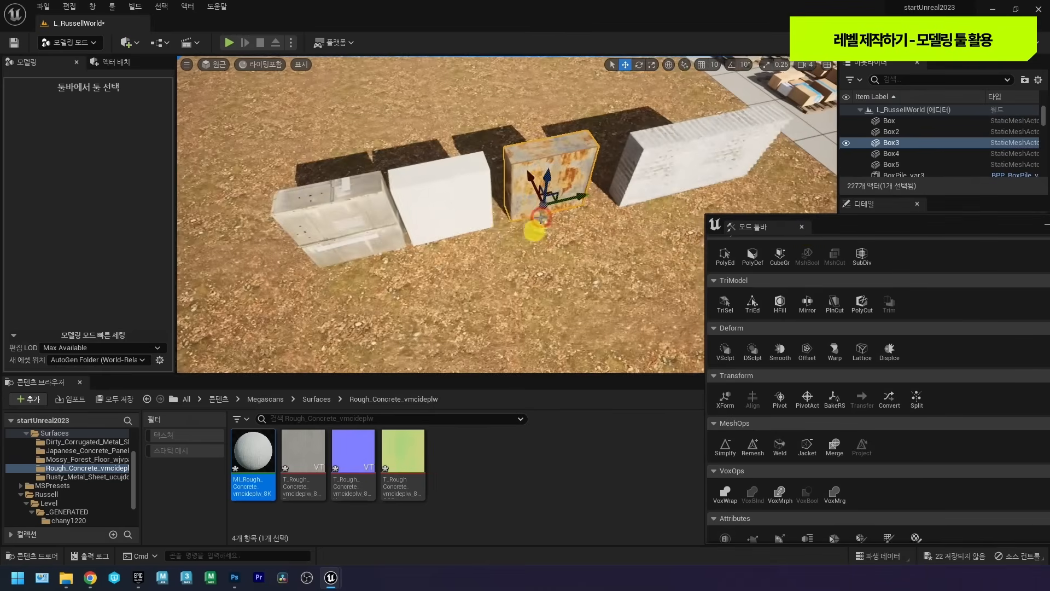
# Find the concrete panel box's mesh among the generated assets and enable Nanite on the meshes from Box_29CD8CE5 to Box_A19AA0BE.
pyautogui.click(445, 205)
pyautogui.keyDown('ctrl'); pyautogui.click(540, 188); pyautogui.keyUp('ctrl')
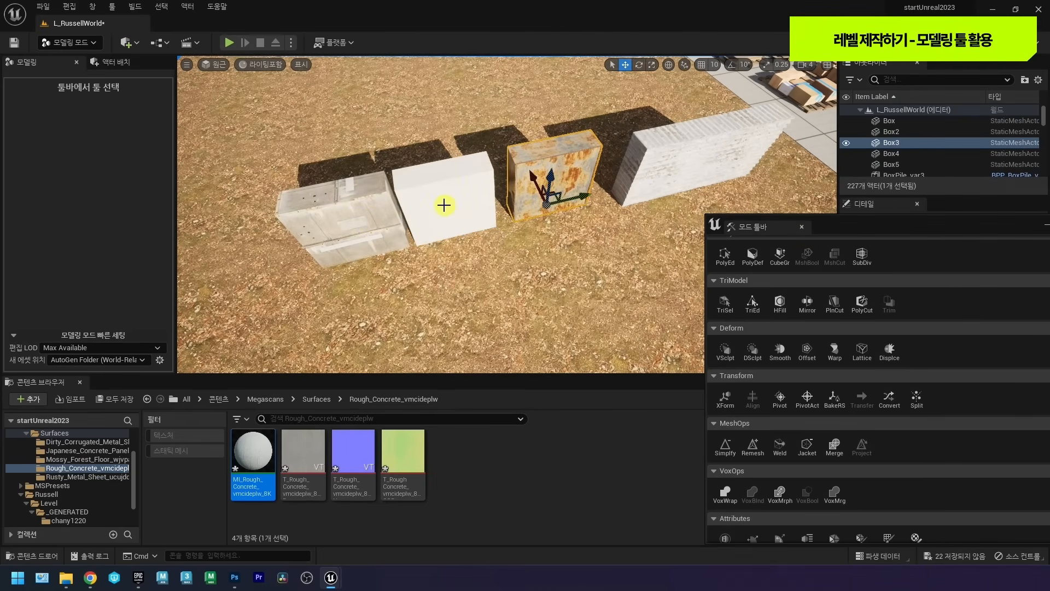
pyautogui.keyDown('ctrl'); pyautogui.click(335, 228); pyautogui.keyUp('ctrl')
pyautogui.click(325, 220)
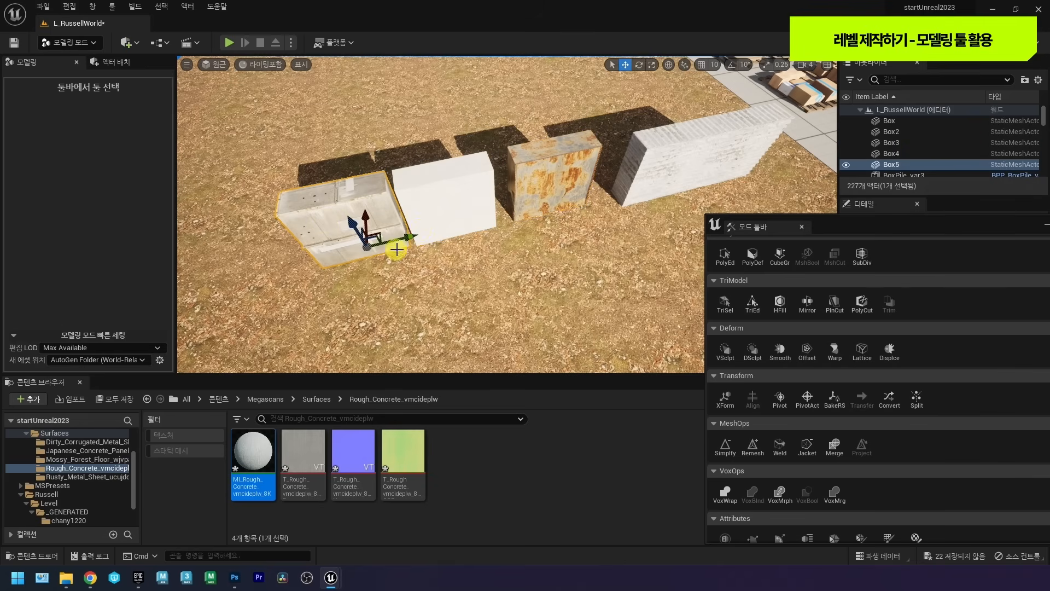
pyautogui.hotkey('ctrl', 'b')
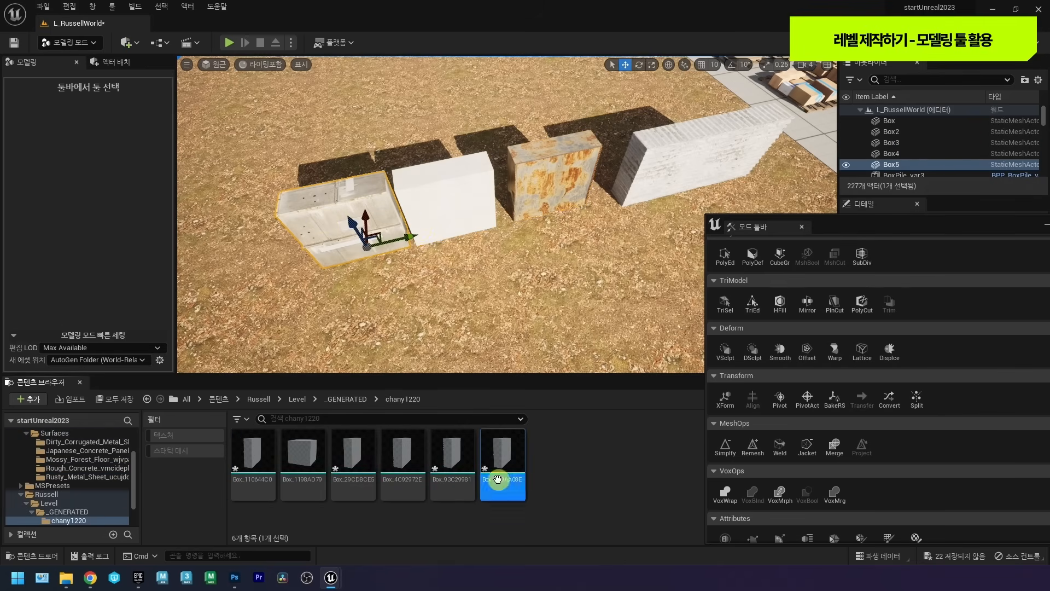
pyautogui.click(355, 465)
pyautogui.keyDown('shift'); pyautogui.click(517, 468); pyautogui.keyUp('shift')
pyautogui.rightClick(514, 466)
pyautogui.moveTo(590, 141)
pyautogui.click(690, 163)
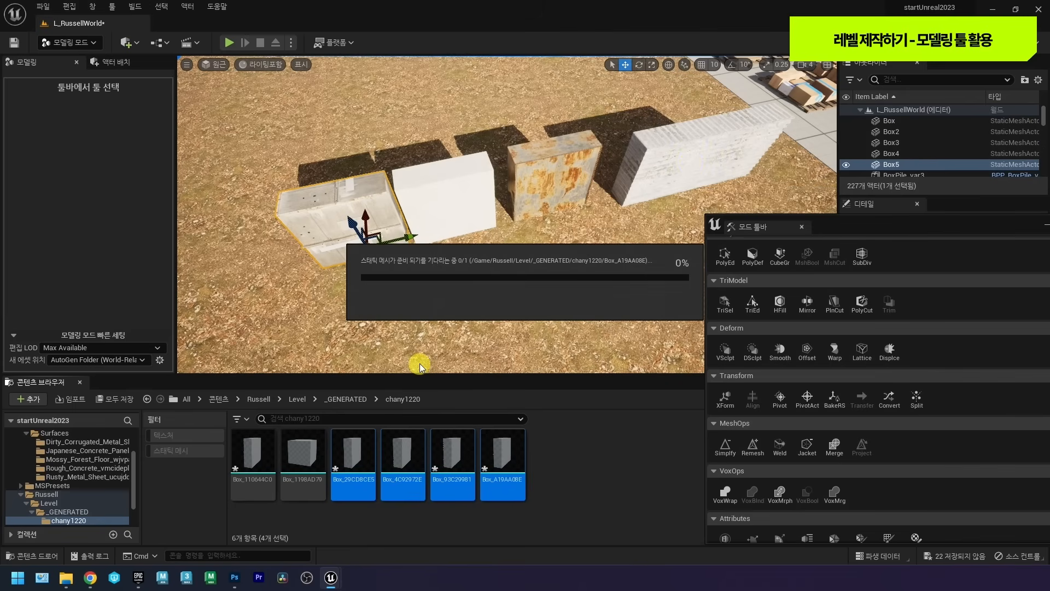
# Check the boxes in the Nanite triangle visualization, and return the viewport to the Lit view.
pyautogui.click(262, 64)
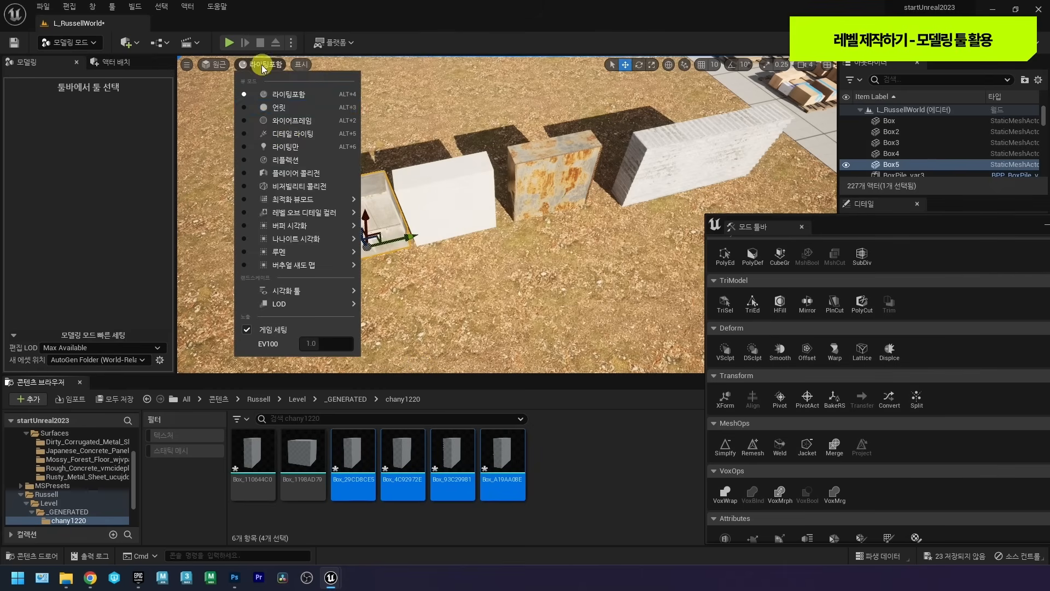
pyautogui.moveTo(329, 239)
pyautogui.click(394, 285)
pyautogui.moveTo(539, 266); pyautogui.dragTo(532, 266, button='right')
pyautogui.click(265, 66)
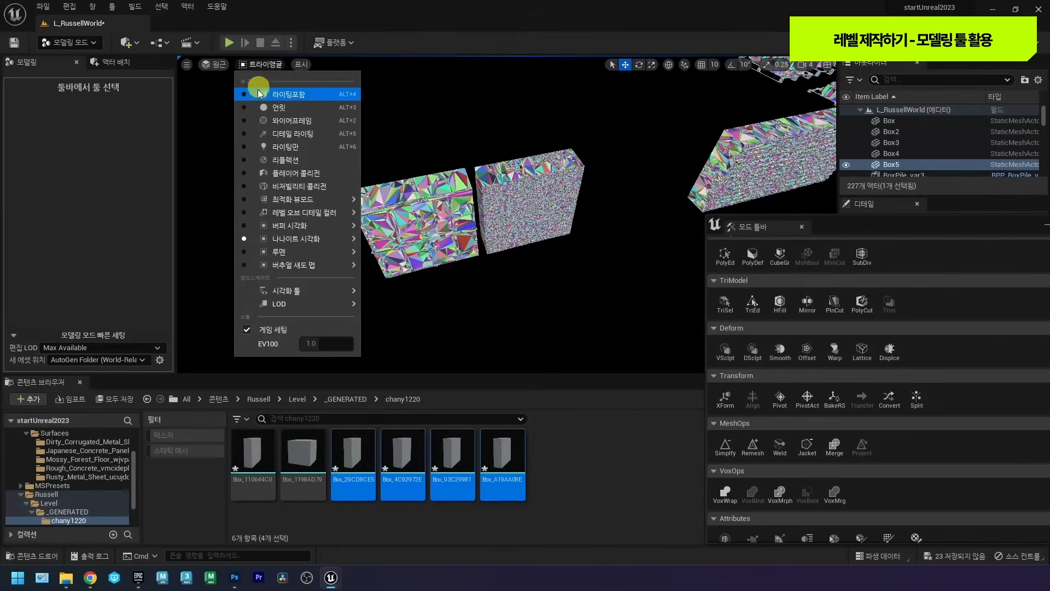
pyautogui.click(254, 87)
# Find the rusty metal box's mesh and enable Nanite on all six generated box meshes.
pyautogui.click(614, 187)
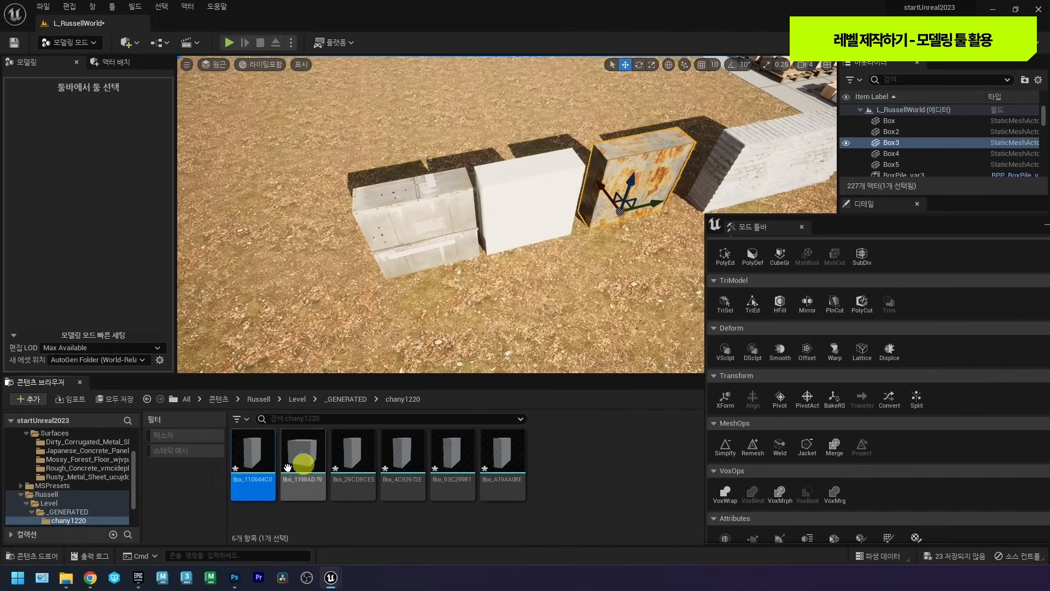
pyautogui.keyDown('shift'); pyautogui.click(499, 469); pyautogui.keyUp('shift')
pyautogui.rightClick(508, 472)
pyautogui.moveTo(604, 140)
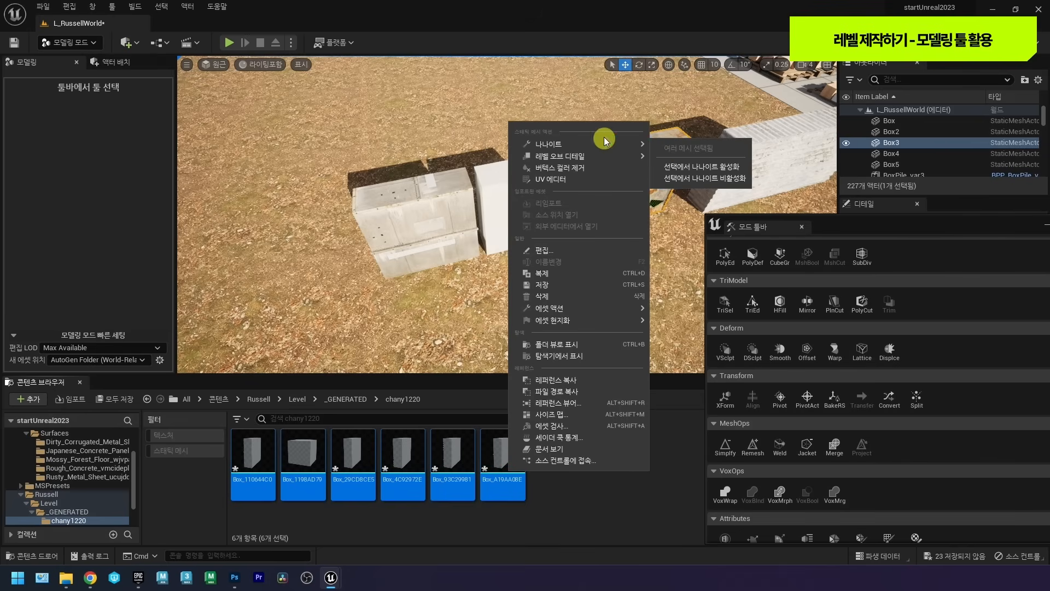
pyautogui.click(687, 166)
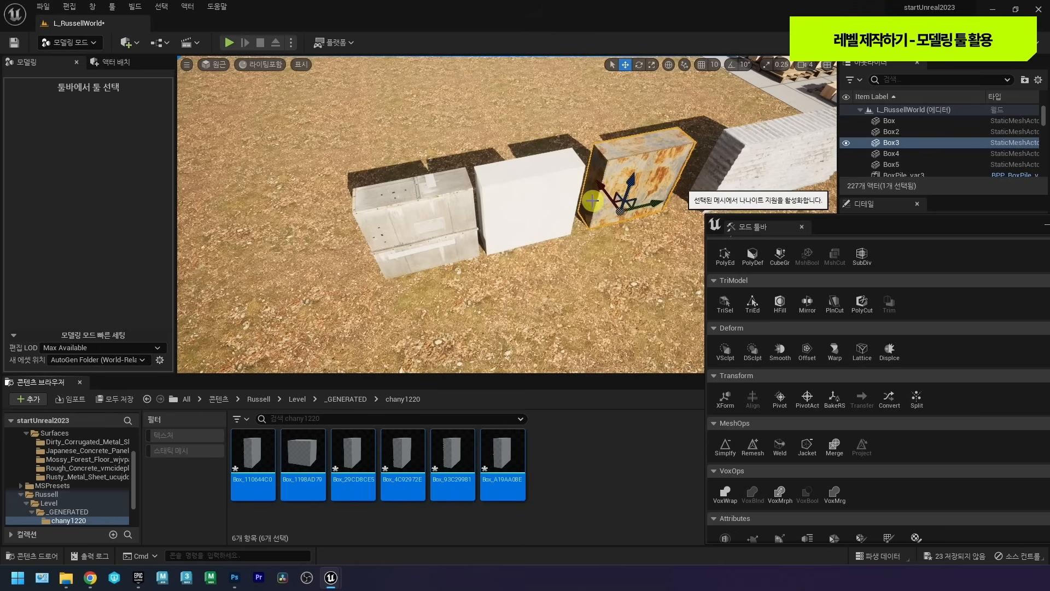
# Examine all boxes in the Nanite triangle visualization, and inspect the displaced concrete panel surface up close in the Lit view.
pyautogui.click(258, 64)
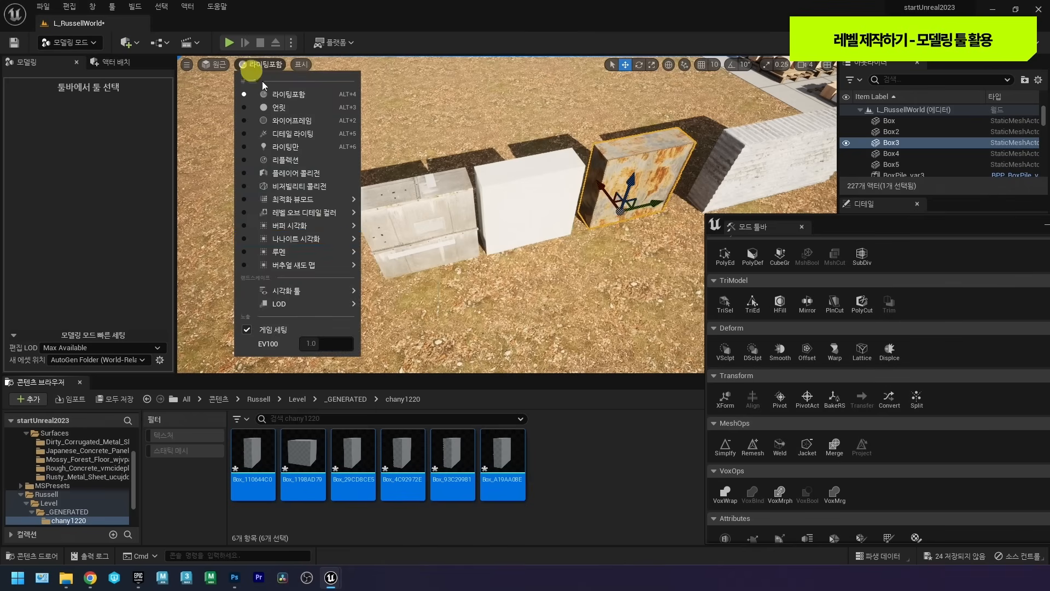
pyautogui.moveTo(328, 238)
pyautogui.click(394, 276)
pyautogui.moveTo(509, 241)
pyautogui.mouseDown(button='right')
pyautogui.moveTo(527, 227)
pyautogui.moveTo(487, 235)
pyautogui.moveTo(481, 215)
pyautogui.moveTo(492, 192)
pyautogui.moveTo(539, 169)
pyautogui.moveTo(497, 235)
pyautogui.mouseUp(button='right')
pyautogui.press('w')
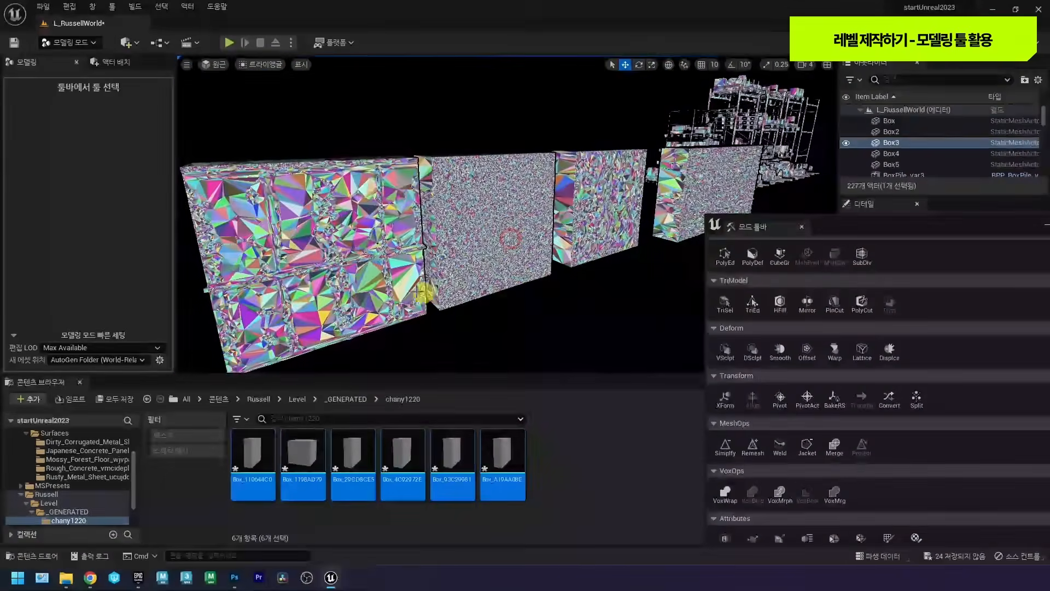
pyautogui.click(258, 64)
pyautogui.click(263, 95)
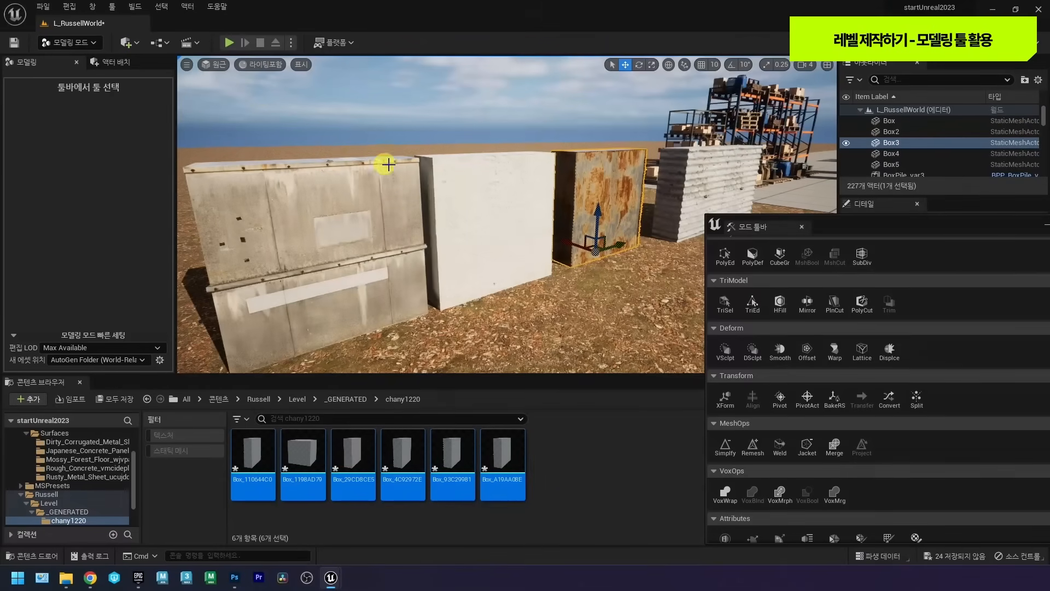
pyautogui.moveTo(397, 218); pyautogui.dragTo(495, 231, button='right')
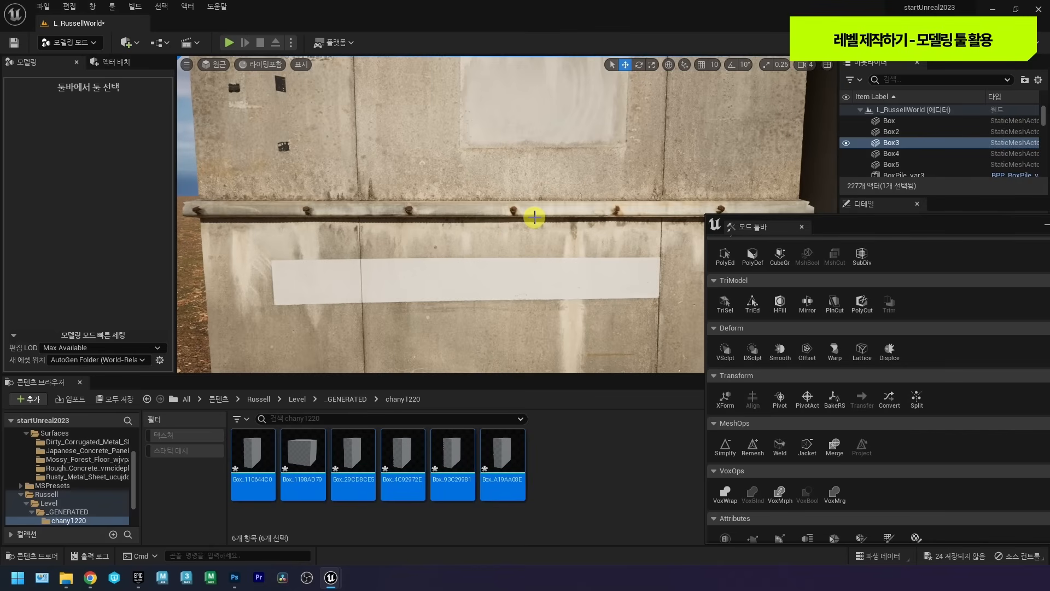
pyautogui.scroll(-5, 531, 212)
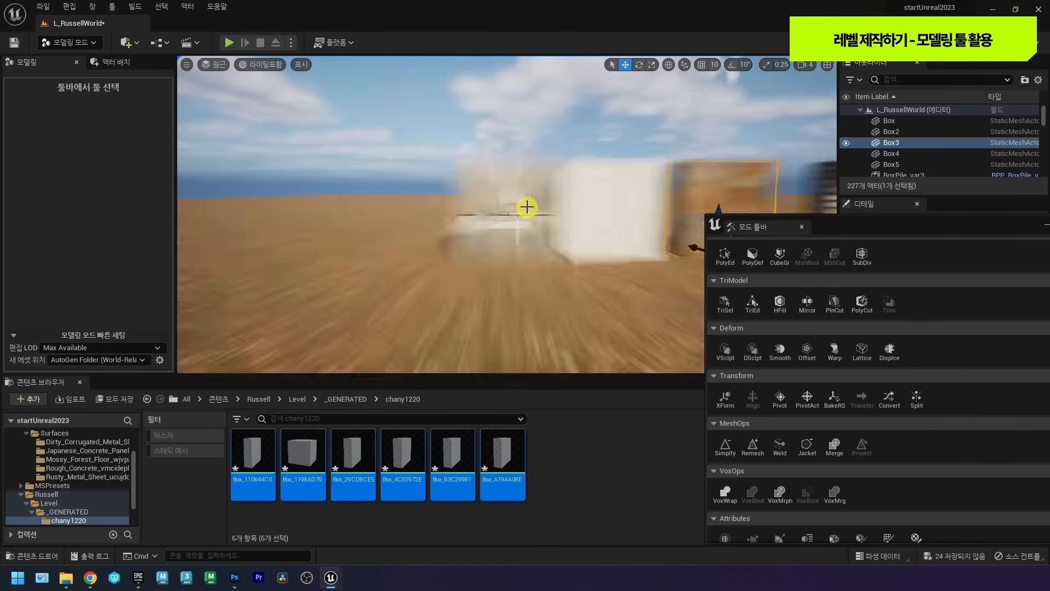
pyautogui.moveTo(528, 207); pyautogui.dragTo(562, 173, button='right')
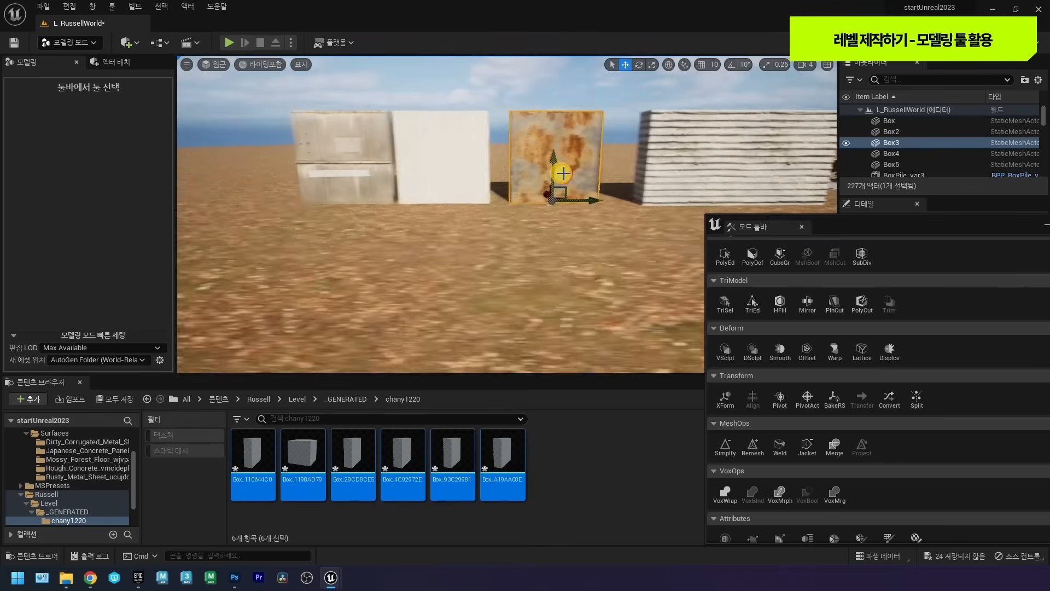
pyautogui.moveTo(575, 125); pyautogui.dragTo(605, 150, button='right')
# Delete the long corrugated box that overlaps the smaller corrugated one.
pyautogui.click(663, 192)
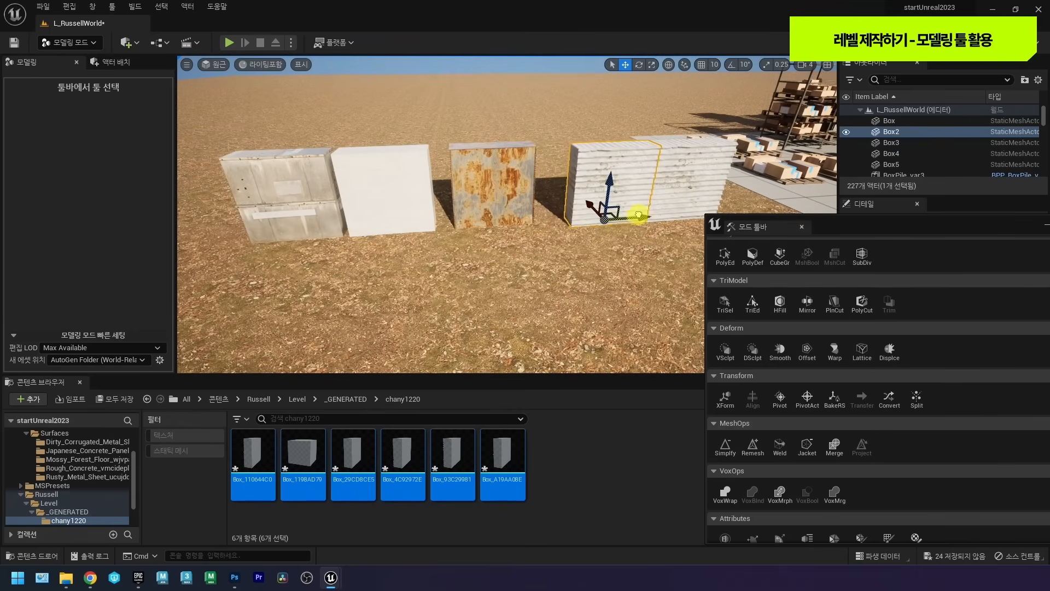
pyautogui.click(676, 191)
pyautogui.press('Delete')
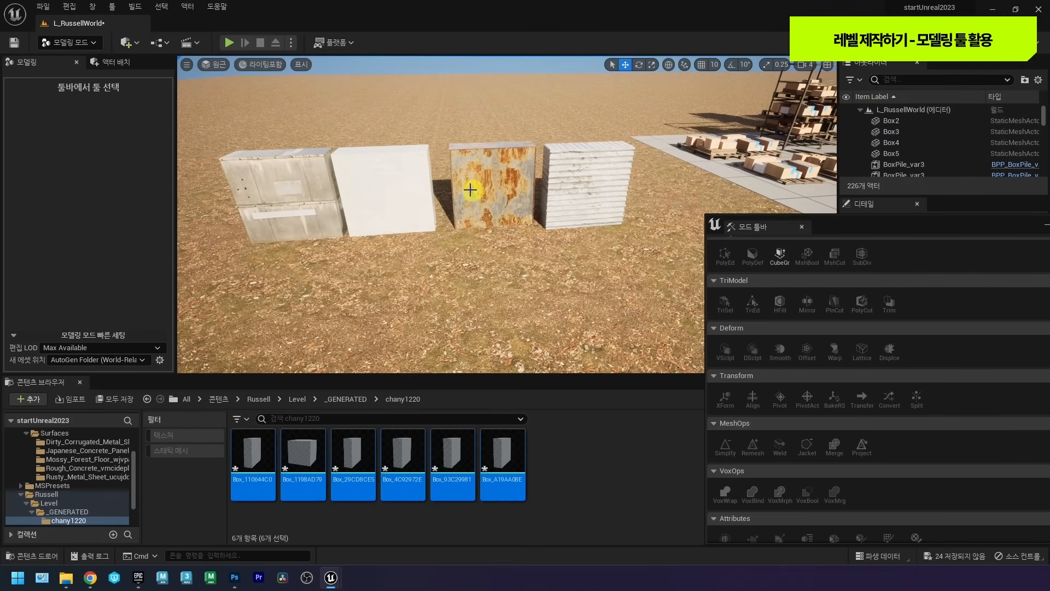
# Move the ground plane so that the paved prop area sits near its edge, leaving a large open area.
pyautogui.click(450, 188)
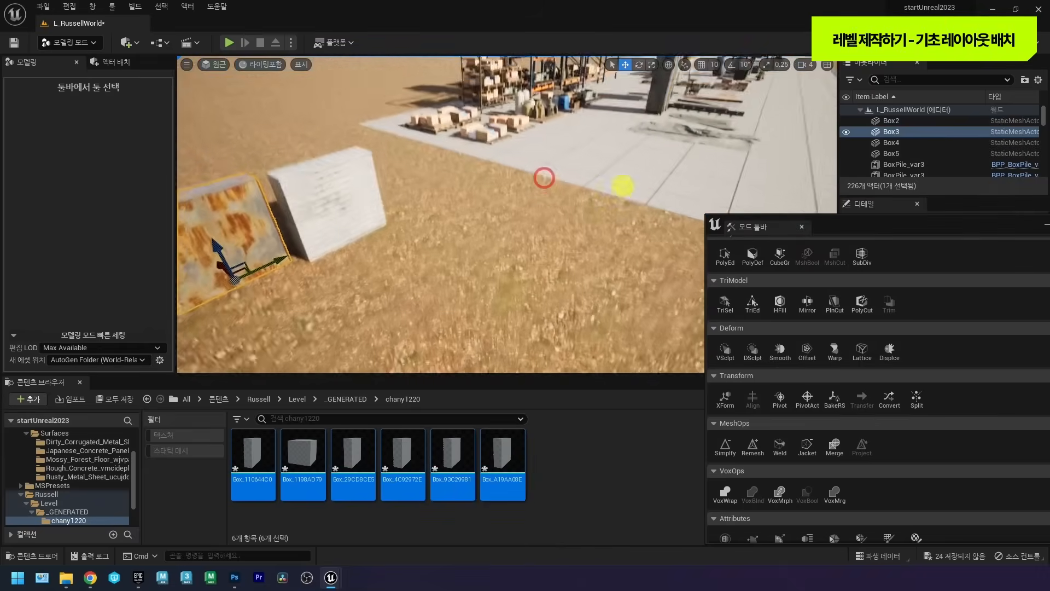
pyautogui.moveTo(581, 194)
pyautogui.mouseDown(button='right')
pyautogui.moveTo(645, 180)
pyautogui.moveTo(559, 209)
pyautogui.moveTo(543, 178)
pyautogui.moveTo(455, 206)
pyautogui.moveTo(253, 167)
pyautogui.moveTo(448, 171)
pyautogui.moveTo(628, 277)
pyautogui.moveTo(504, 270)
pyautogui.moveTo(682, 131)
pyautogui.moveTo(480, 210)
pyautogui.moveTo(506, 228)
pyautogui.moveTo(563, 228)
pyautogui.moveTo(551, 261)
pyautogui.moveTo(501, 229)
pyautogui.mouseUp(button='right')
pyautogui.click(454, 201)
pyautogui.press('f')
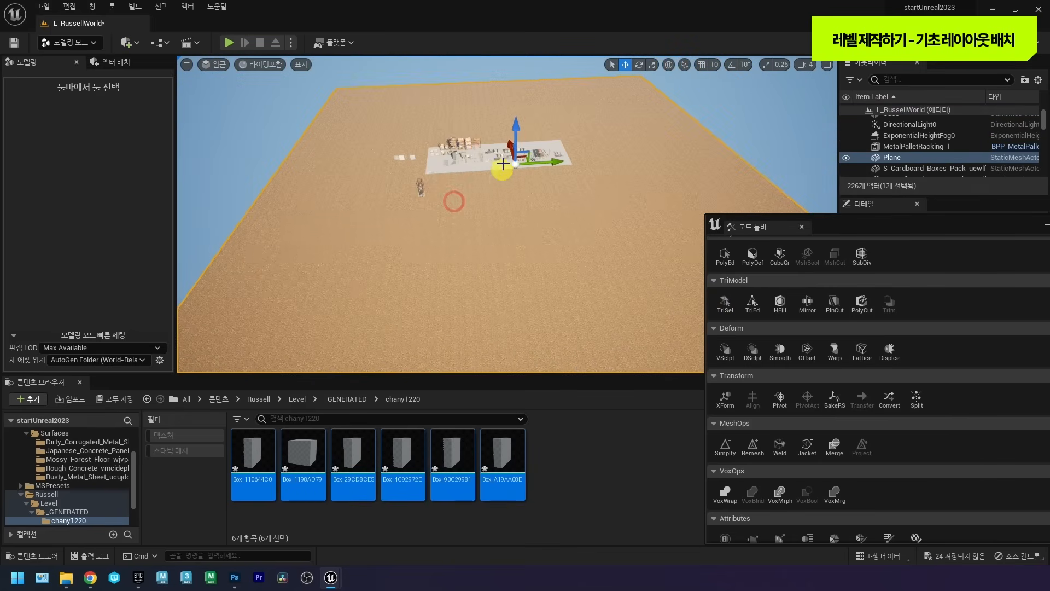
pyautogui.moveTo(506, 147); pyautogui.dragTo(543, 257)
pyautogui.press('w')
pyautogui.press('a')
pyautogui.moveTo(500, 211); pyautogui.dragTo(671, 200, button='right')
pyautogui.moveTo(598, 214); pyautogui.dragTo(524, 229, button='right')
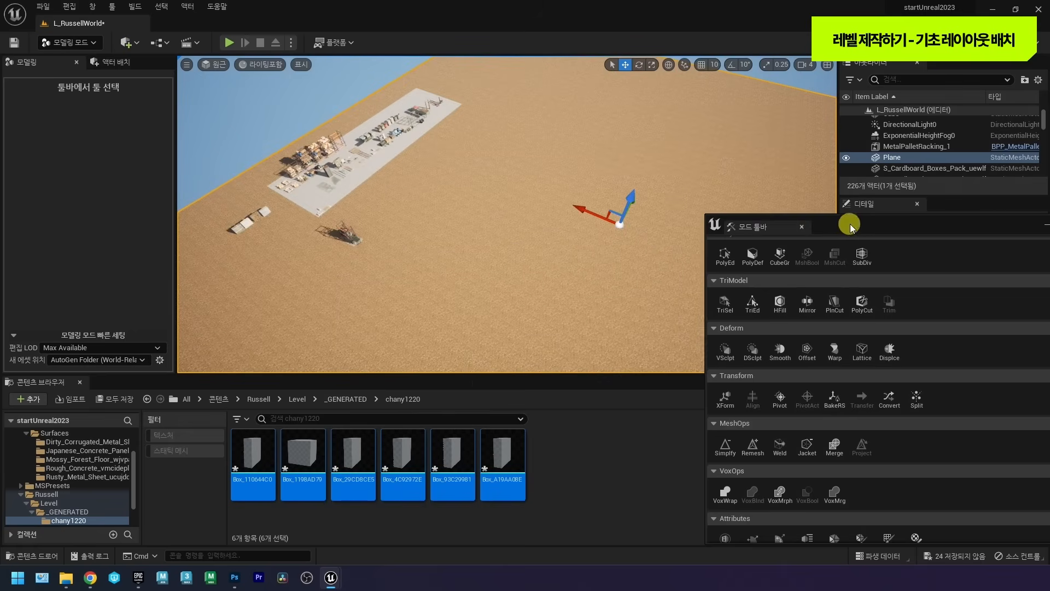
# Select the four textured boxes and move them together to the open ground far from the paved prop area.
pyautogui.moveTo(850, 227); pyautogui.dragTo(567, 399)
pyautogui.moveTo(465, 199)
pyautogui.mouseDown(button='right')
pyautogui.moveTo(445, 197)
pyautogui.moveTo(421, 165)
pyautogui.moveTo(500, 231)
pyautogui.mouseUp(button='right')
pyautogui.press('w')
pyautogui.click(486, 275)
pyautogui.keyDown('ctrl'); pyautogui.click(525, 271); pyautogui.keyUp('ctrl')
pyautogui.keyDown('ctrl'); pyautogui.click(579, 257); pyautogui.keyUp('ctrl')
pyautogui.keyDown('ctrl'); pyautogui.click(606, 258); pyautogui.keyUp('ctrl')
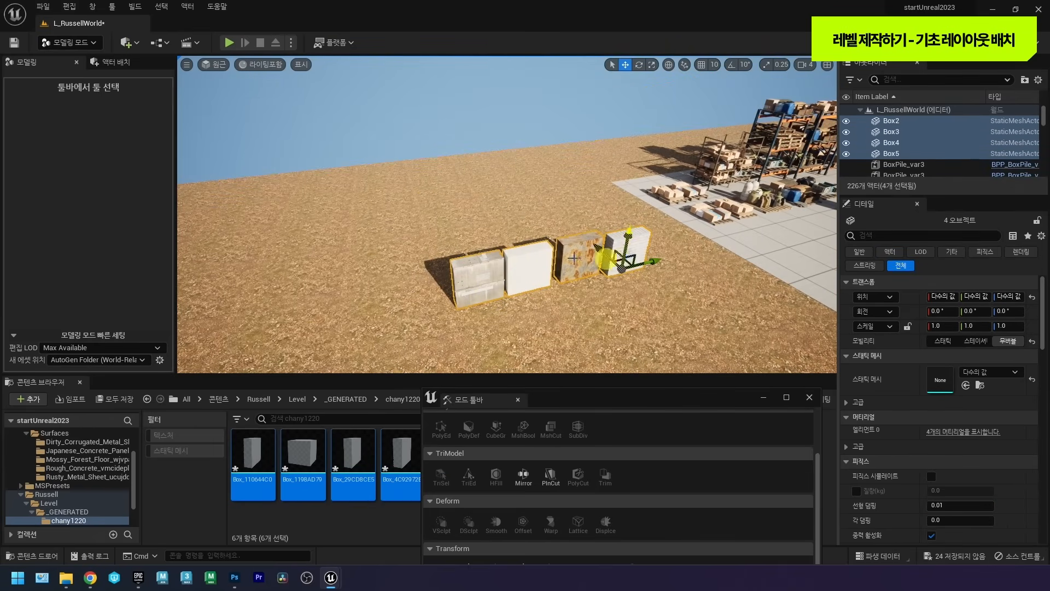
pyautogui.moveTo(488, 220); pyautogui.dragTo(532, 232, button='right')
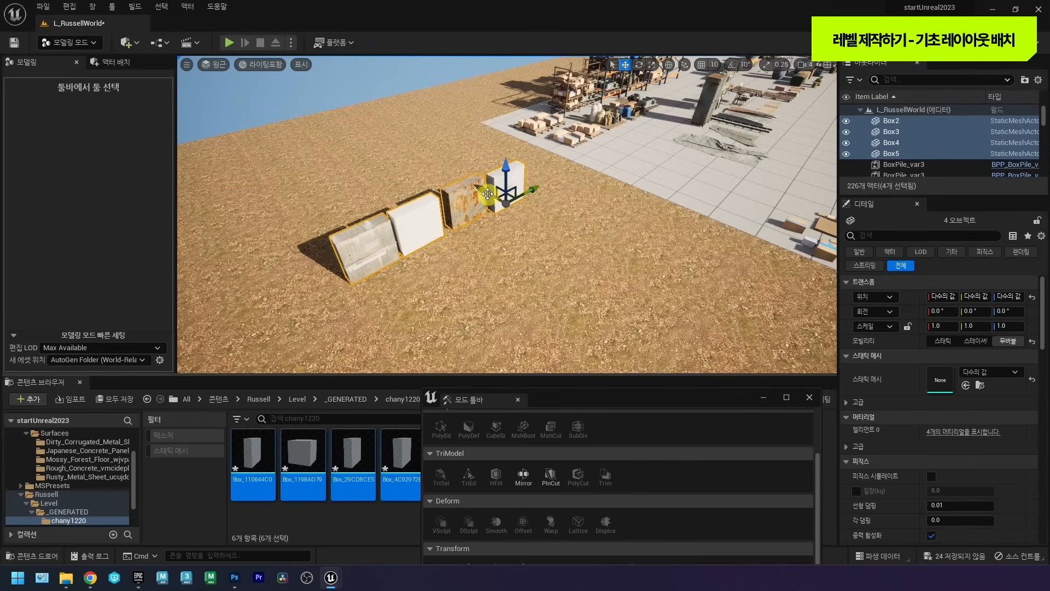
pyautogui.keyDown('shift'); pyautogui.moveTo(485, 192); pyautogui.dragTo(1049, 338); pyautogui.keyUp('shift')
pyautogui.moveTo(387, 201); pyautogui.dragTo(268, 157, button='right')
pyautogui.press('d')
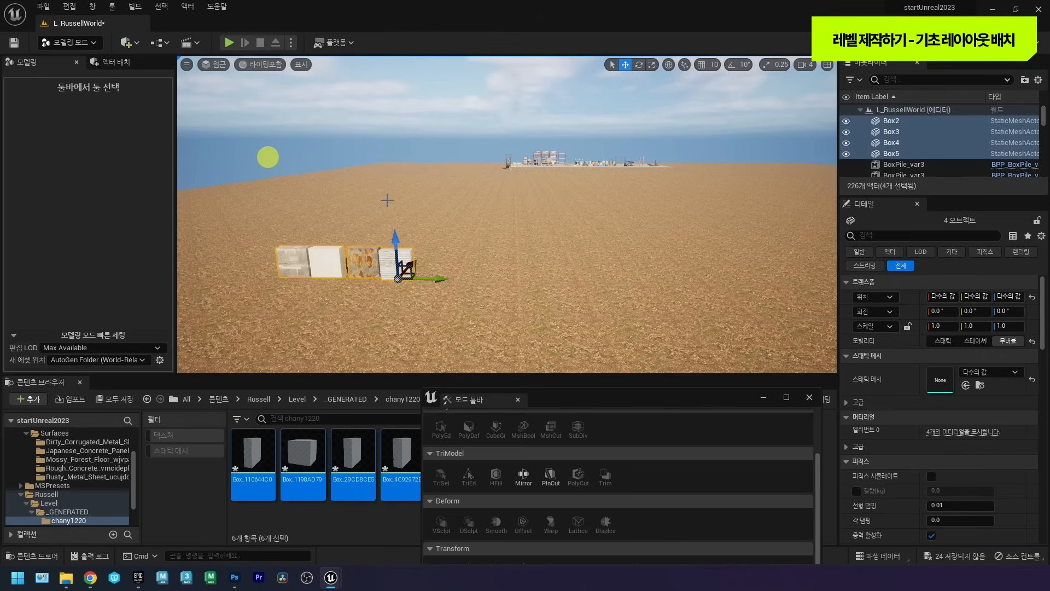
# Close the floating mode toolbar and switch from Modeling mode to Selection mode.
pyautogui.click(517, 397)
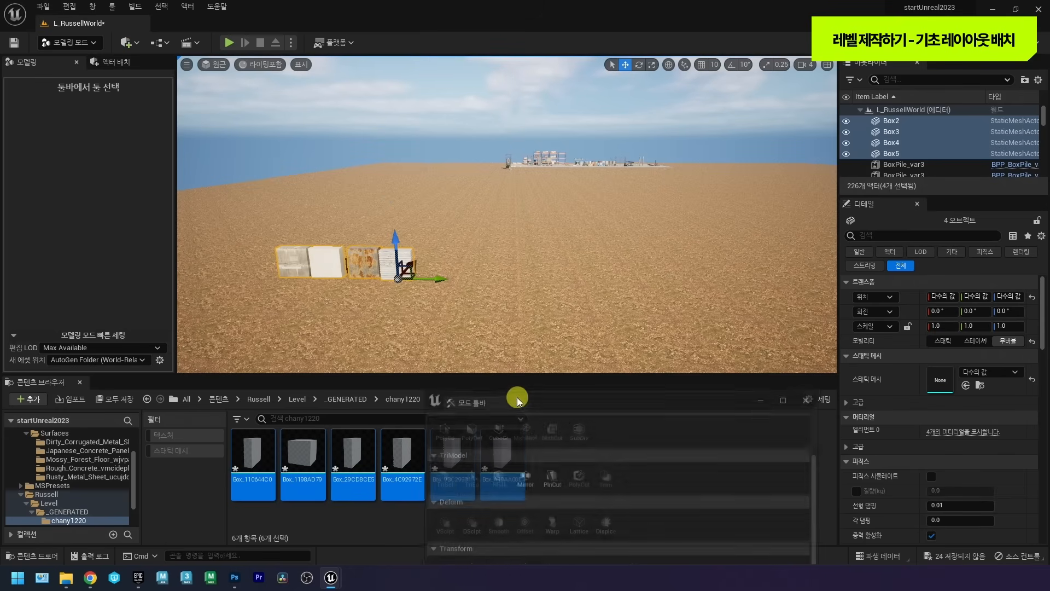
pyautogui.click(76, 42)
pyautogui.click(74, 58)
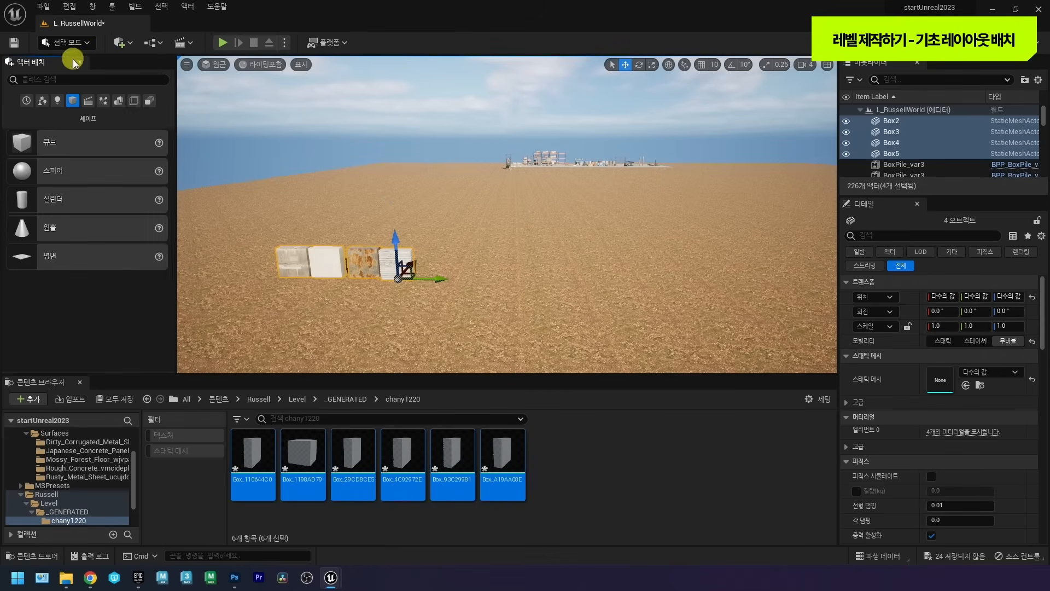
pyautogui.press('w')
pyautogui.moveTo(446, 225)
pyautogui.mouseDown(button='right')
pyautogui.moveTo(399, 244)
pyautogui.moveTo(455, 236)
pyautogui.moveTo(446, 225)
pyautogui.mouseUp(button='right')
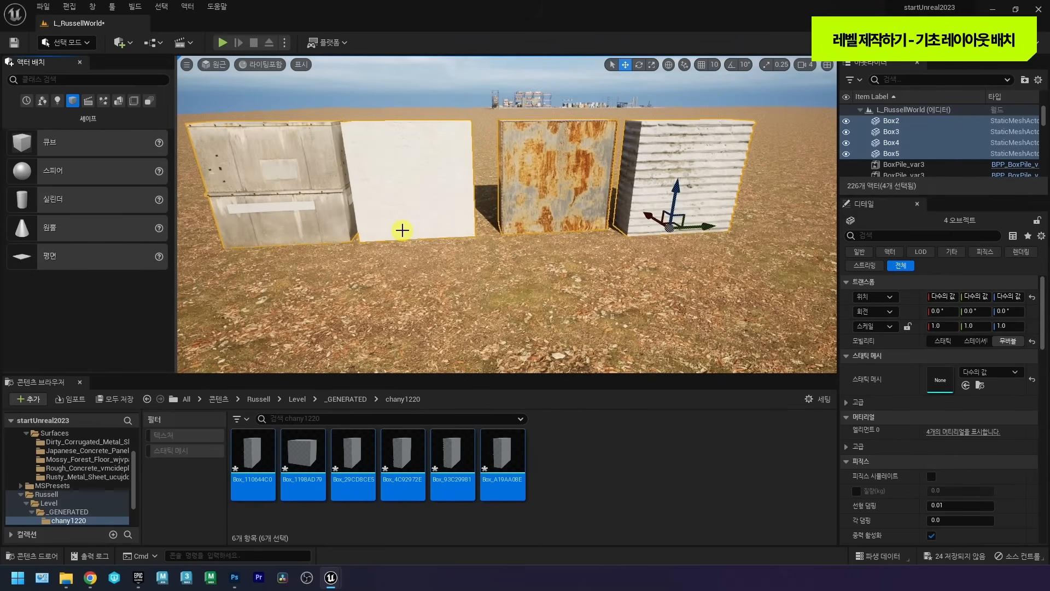
# Locate the distant BoxRack_var2's asset and place a BPP_BoxRack_var2 instance beside the corrugated box.
pyautogui.moveTo(511, 181); pyautogui.dragTo(511, 112, button='right')
pyautogui.click(503, 117)
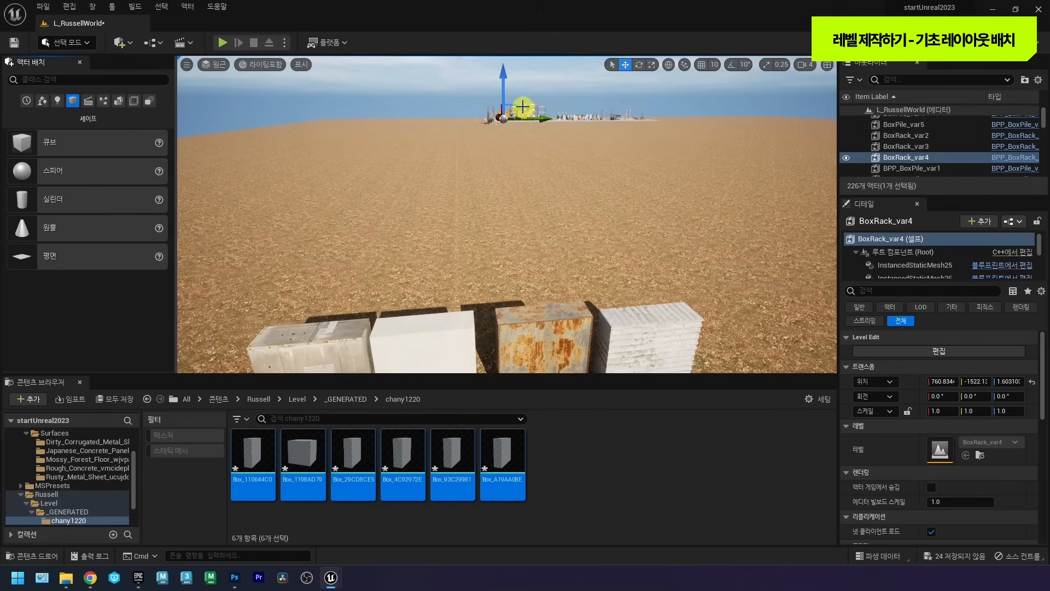
pyautogui.click(523, 108)
pyautogui.hotkey('ctrl', 'b')
pyautogui.moveTo(494, 176); pyautogui.dragTo(494, 182, button='right')
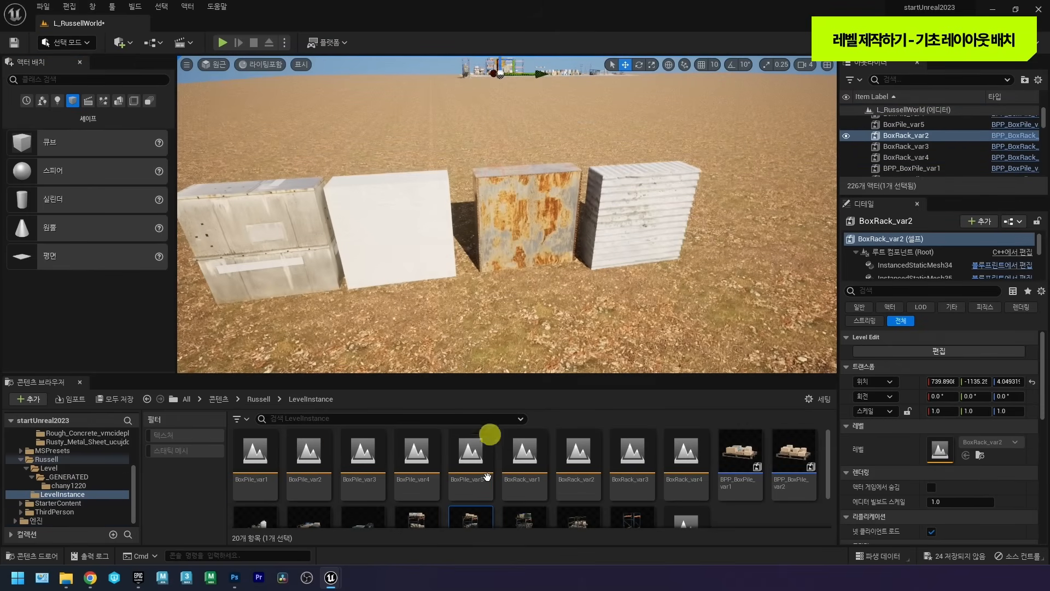
pyautogui.scroll(-2, 489, 432)
pyautogui.moveTo(478, 489); pyautogui.dragTo(697, 308)
# Delete the BPP_BoxRack_var2 rack that stands beside the corrugated box.
pyautogui.moveTo(558, 272); pyautogui.dragTo(508, 247, button='right')
pyautogui.click(507, 247)
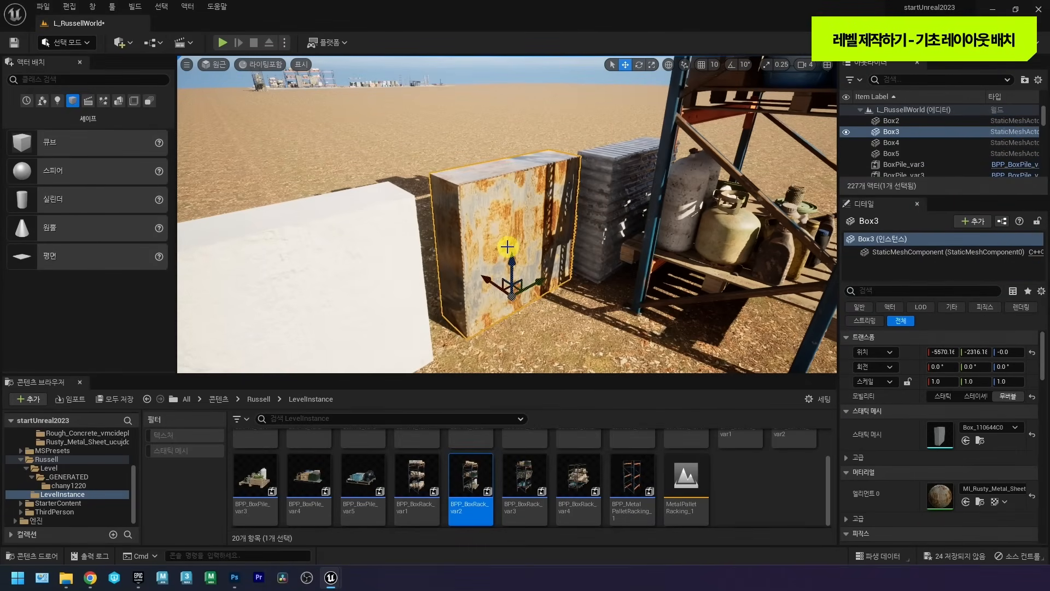
pyautogui.moveTo(509, 248); pyautogui.dragTo(422, 228, button='right')
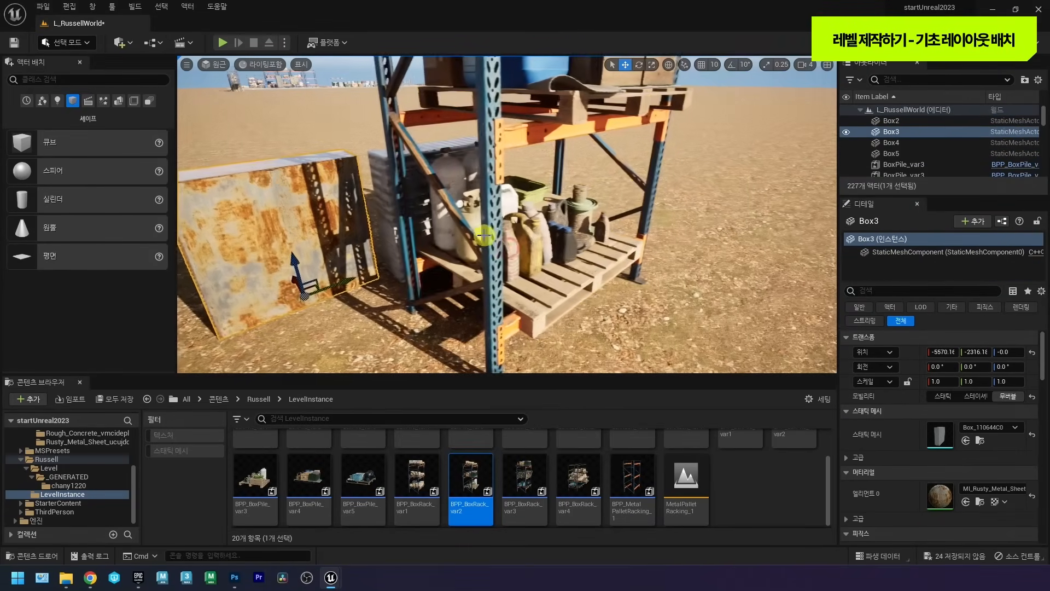
pyautogui.click(422, 229)
pyautogui.press('Delete')
pyautogui.click(347, 224)
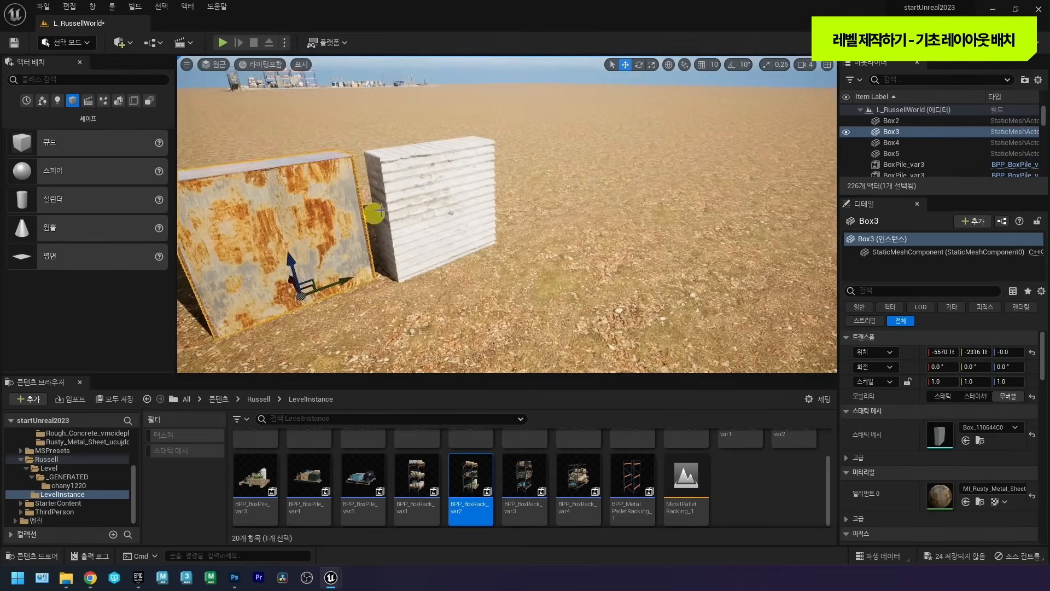
pyautogui.moveTo(371, 214); pyautogui.dragTo(401, 208, button='right')
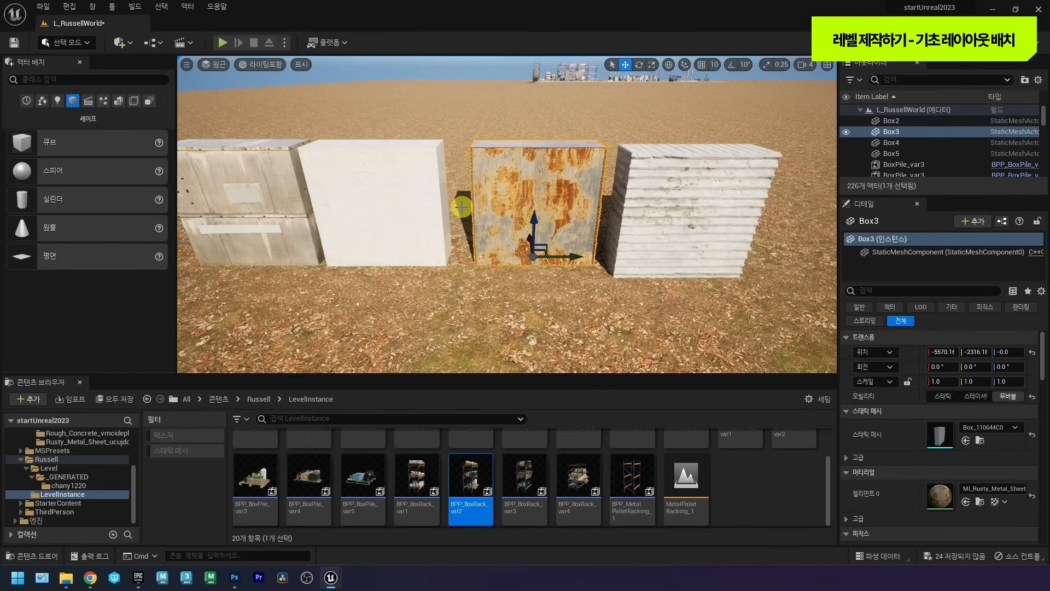
# Collapse the Megascans folder in the content tree and open Characters > Mannequins > Meshes.
pyautogui.scroll(4, 93, 490)
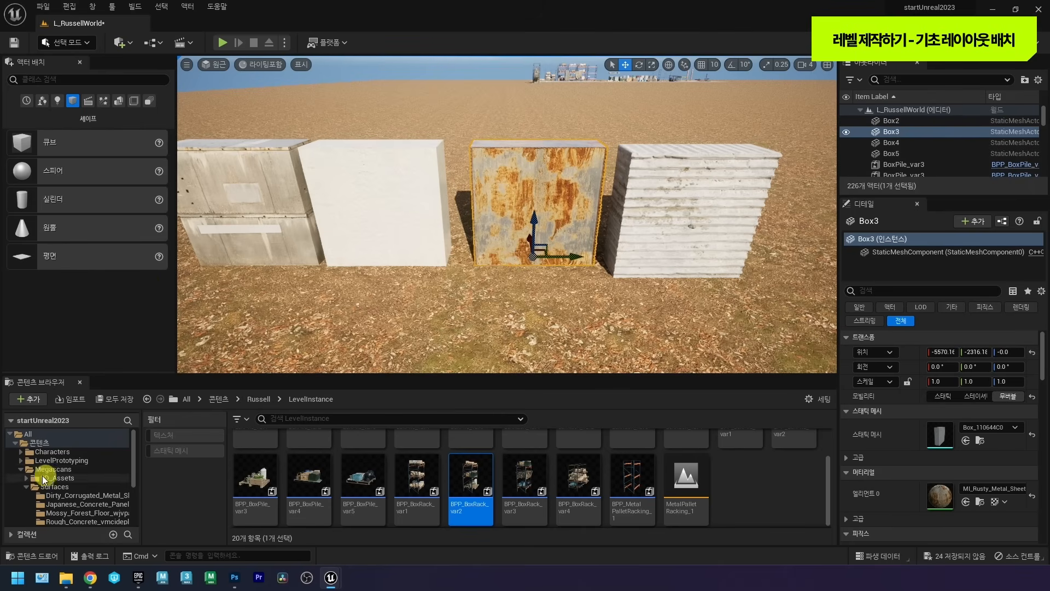
pyautogui.click(22, 468)
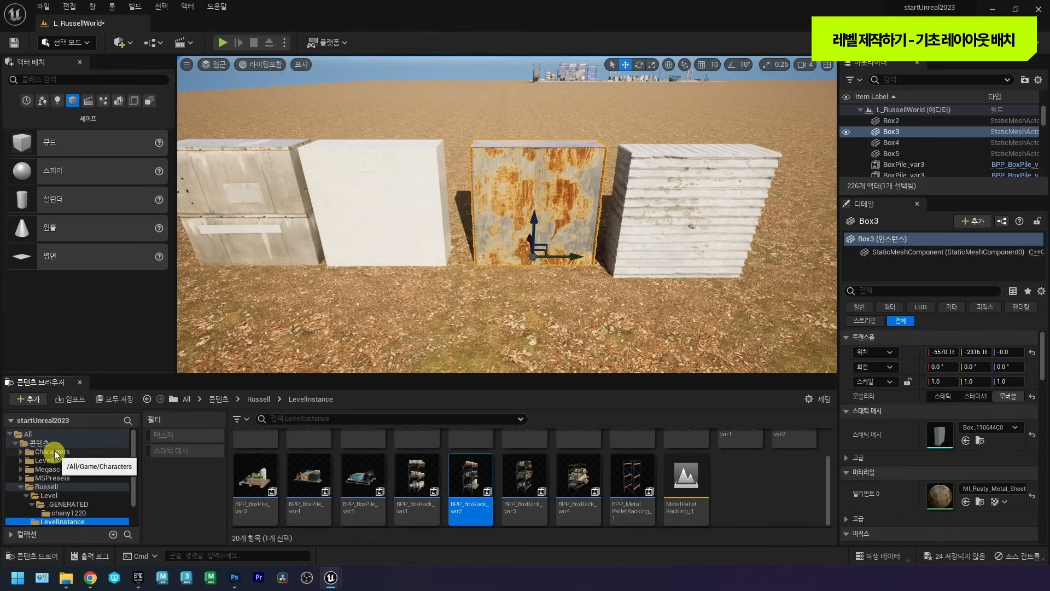
pyautogui.click(39, 453)
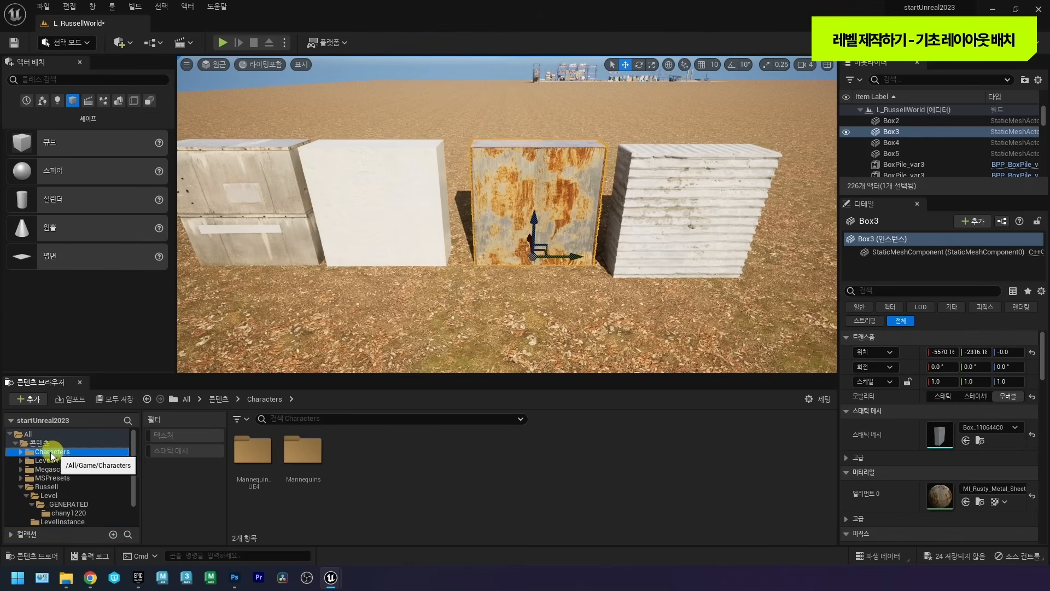
pyautogui.doubleClick(325, 481)
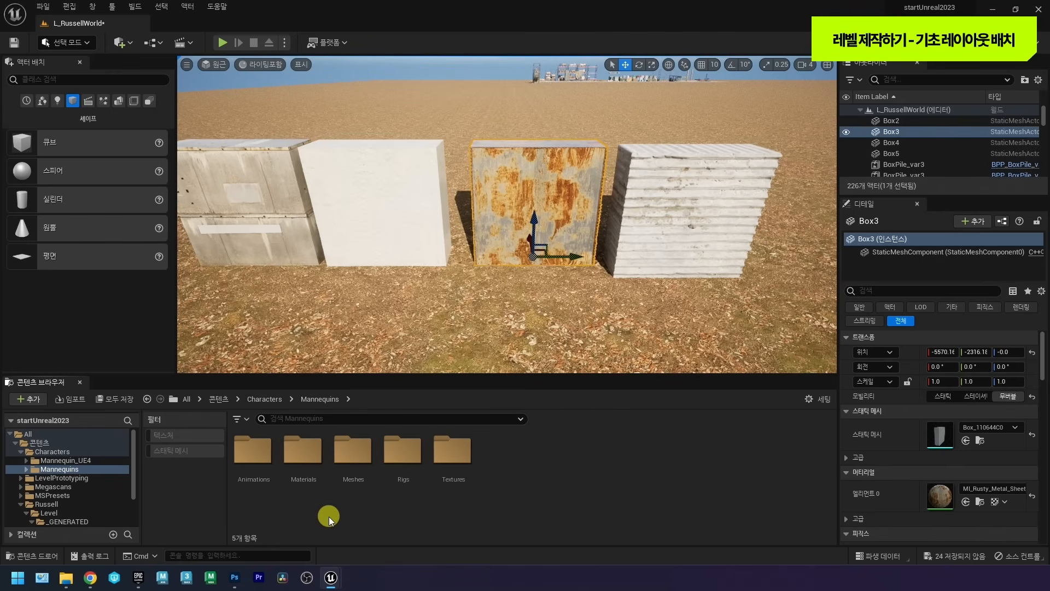
pyautogui.doubleClick(355, 475)
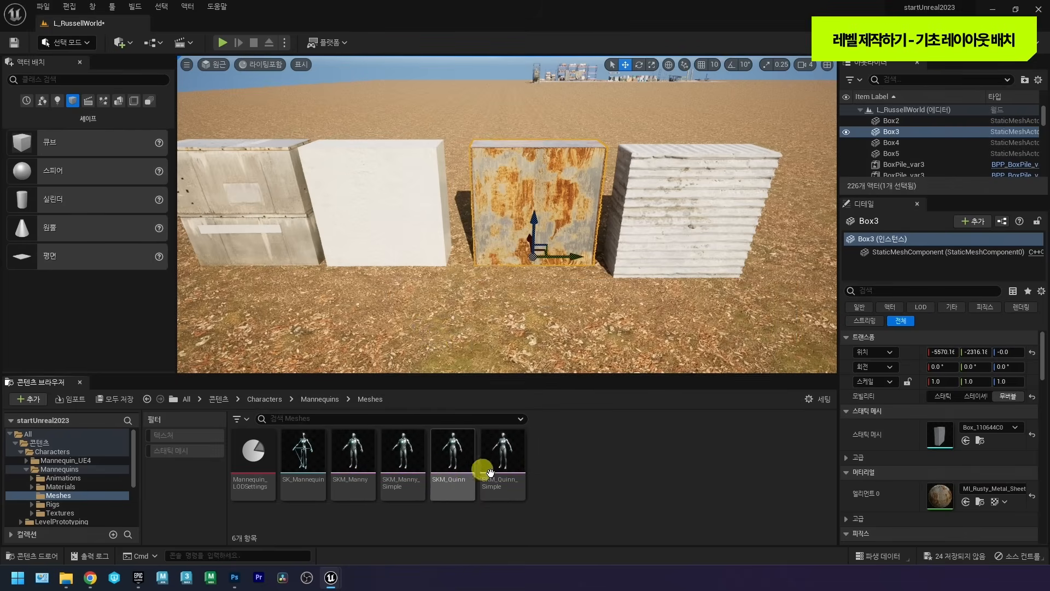
# Place the SKM_Quinn mannequin on the ground in front of the four textured boxes as a scale reference.
pyautogui.scroll(-5, 401, 307)
pyautogui.click(452, 453)
pyautogui.moveTo(452, 455); pyautogui.dragTo(435, 301)
pyautogui.moveTo(426, 252); pyautogui.dragTo(428, 254)
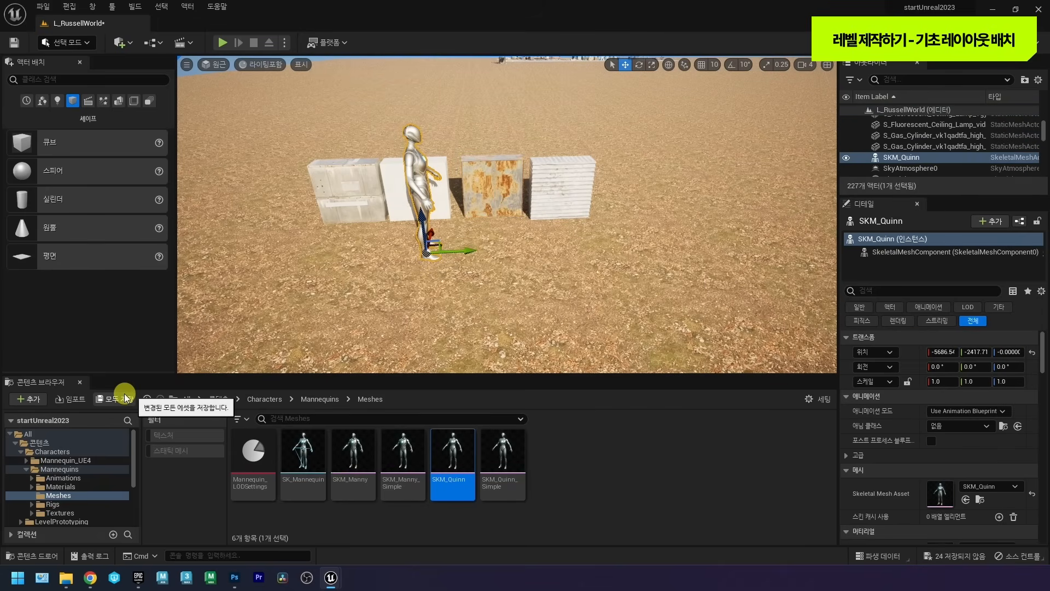
# Save all modified assets and the level.
pyautogui.moveTo(474, 223); pyautogui.dragTo(455, 307, button='right')
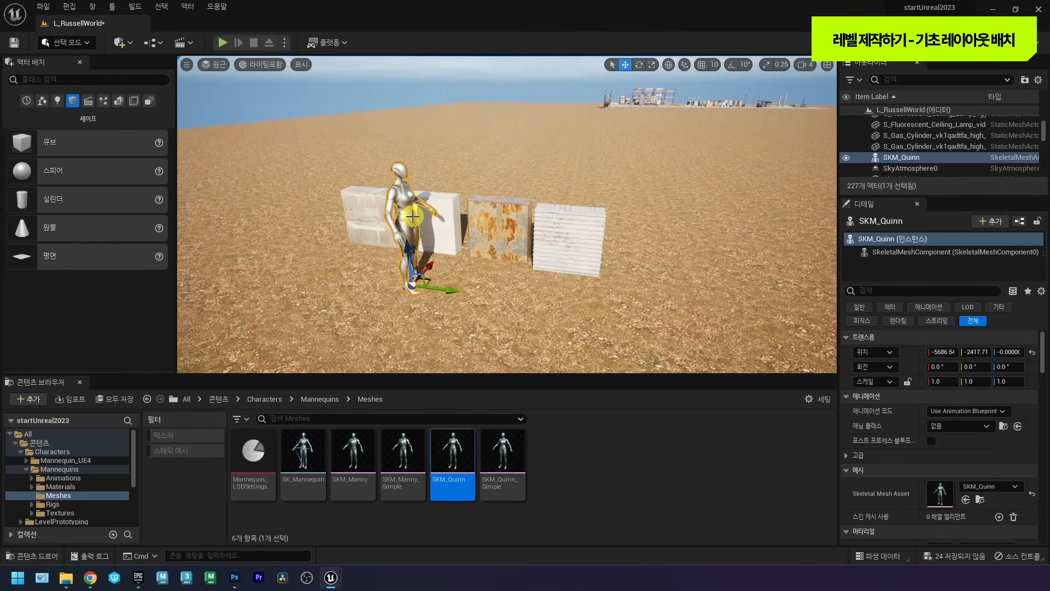
pyautogui.click(114, 399)
pyautogui.click(606, 413)
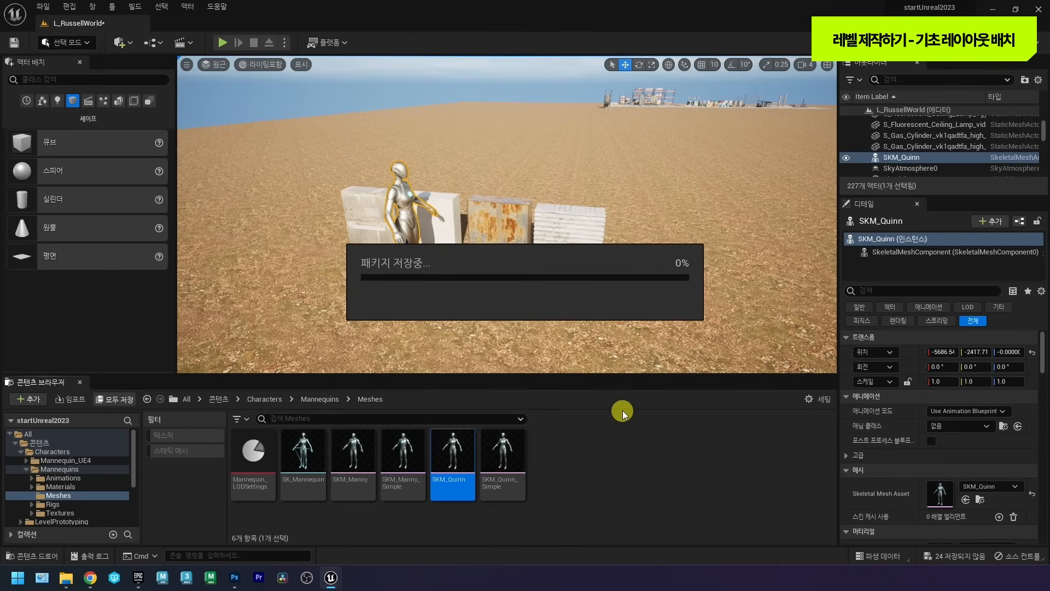
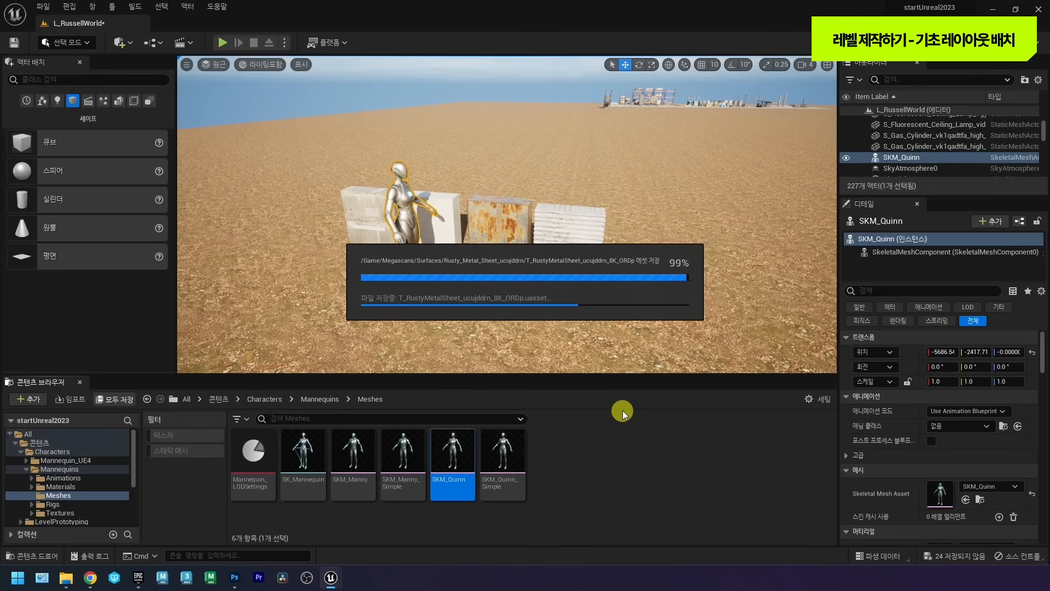
# Play the level from the ground near the boxes, run the character up beside the mannequin to compare sizes, and stop playing.
pyautogui.moveTo(435, 318); pyautogui.dragTo(414, 271, button='right')
pyautogui.rightClick(455, 258)
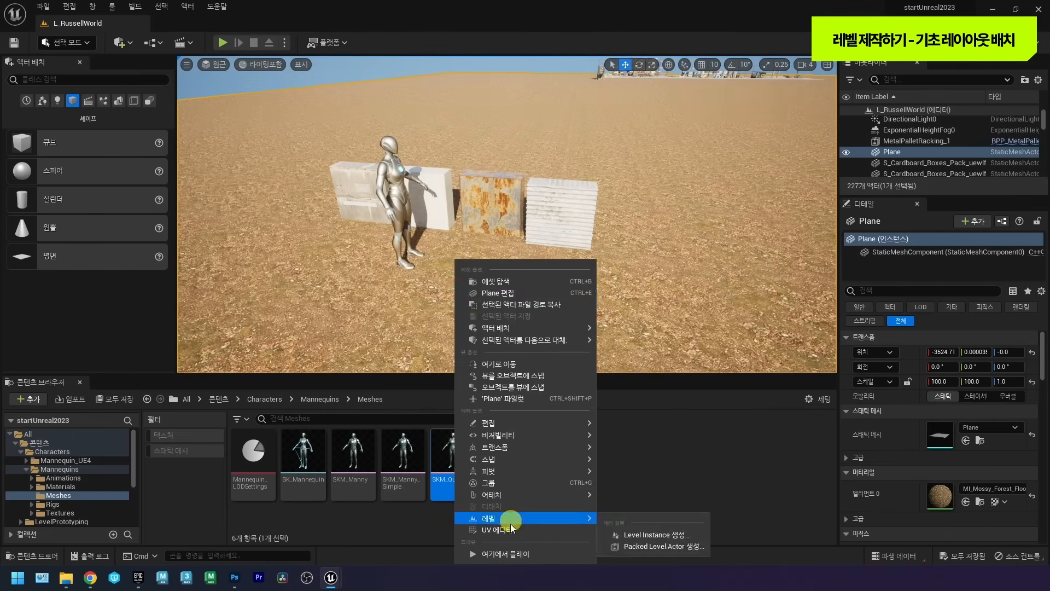
pyautogui.click(495, 554)
pyautogui.press('w')
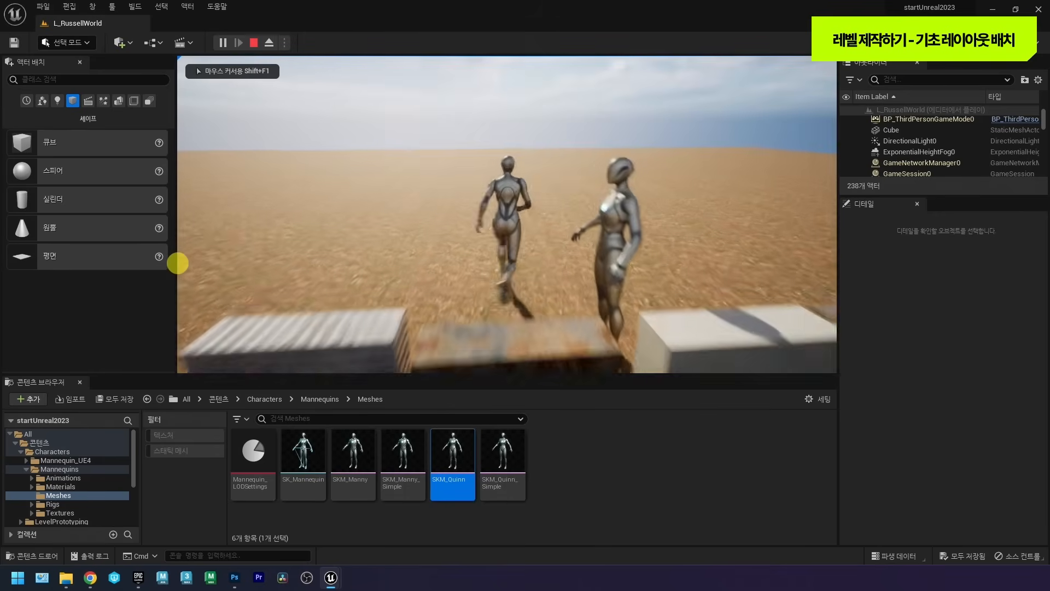
pyautogui.press('a')
pyautogui.press('d')
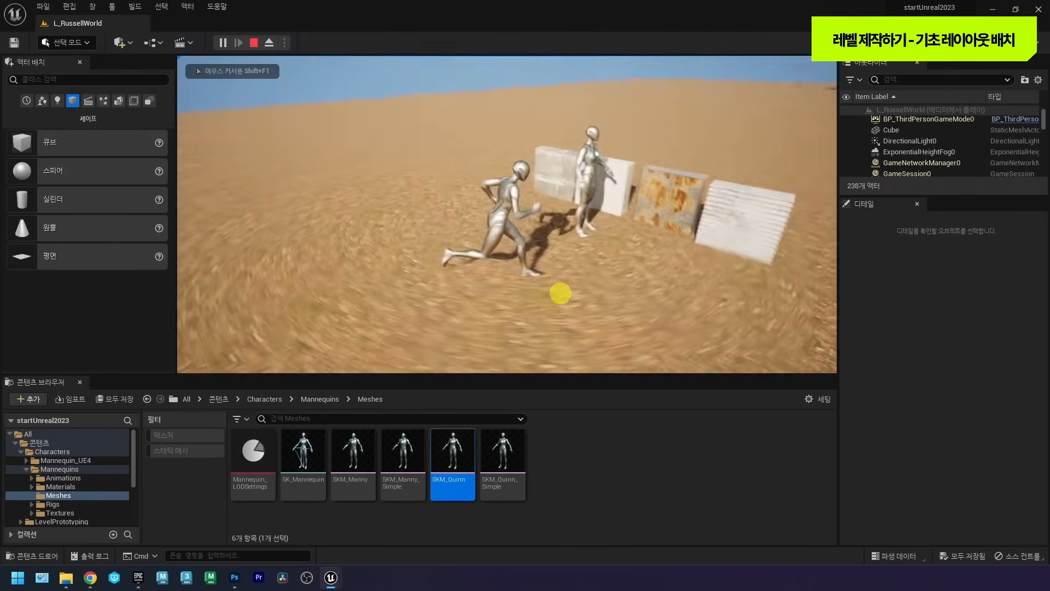
pyautogui.press('a')
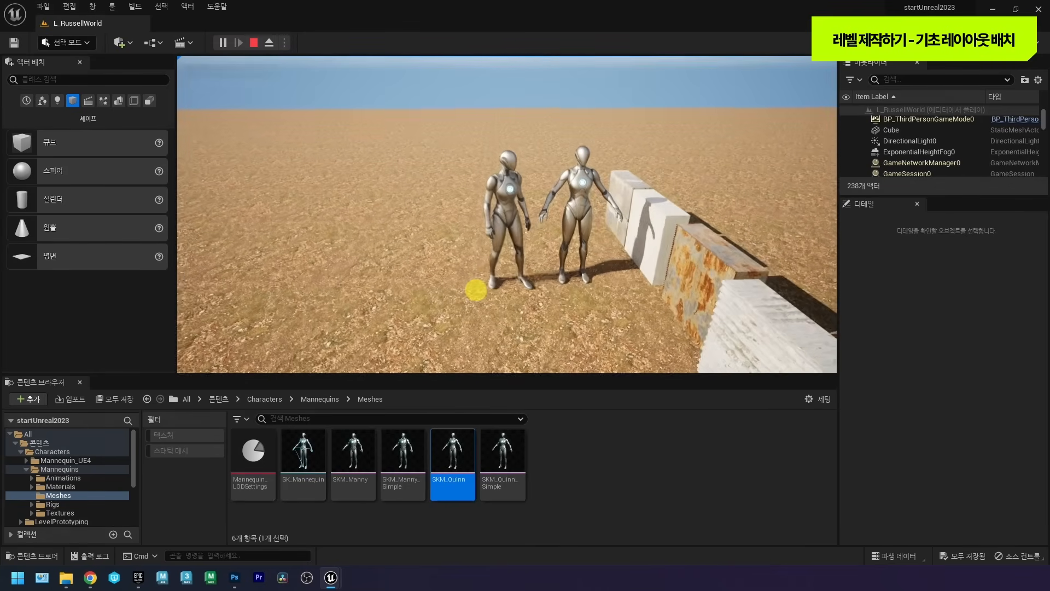
pyautogui.press('w')
pyautogui.press('s')
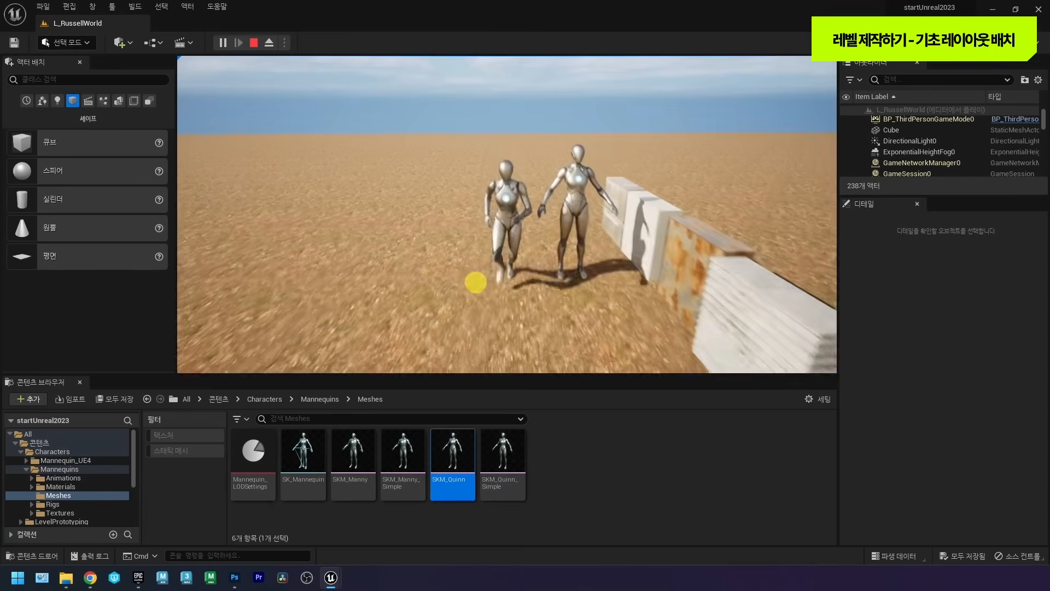
pyautogui.press('w')
pyautogui.press('Escape')
# Examine the textured boxes from several angles, comparing their size with the mannequin.
pyautogui.moveTo(633, 286); pyautogui.dragTo(559, 305, button='right')
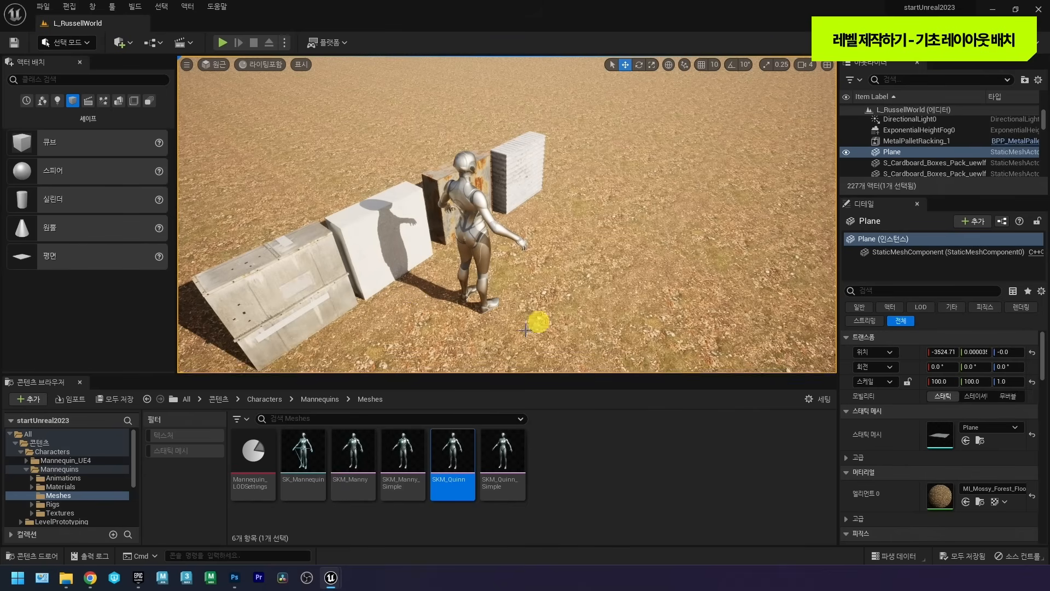
pyautogui.click(484, 241)
pyautogui.moveTo(484, 241); pyautogui.dragTo(482, 167, button='right')
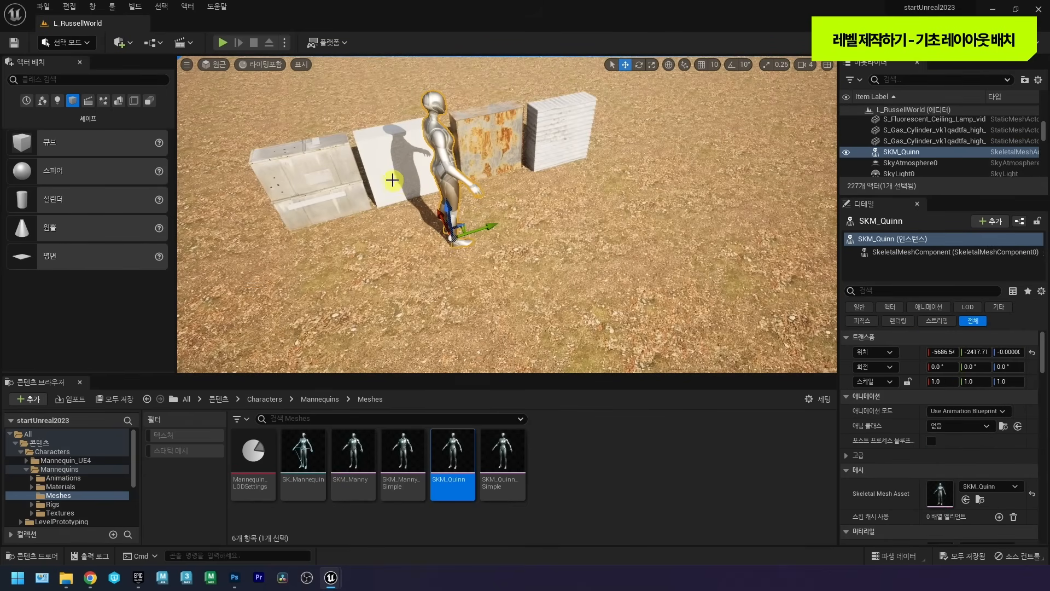
pyautogui.moveTo(393, 181); pyautogui.dragTo(391, 178, button='right')
pyautogui.moveTo(459, 197); pyautogui.dragTo(477, 175, button='right')
pyautogui.click(486, 242)
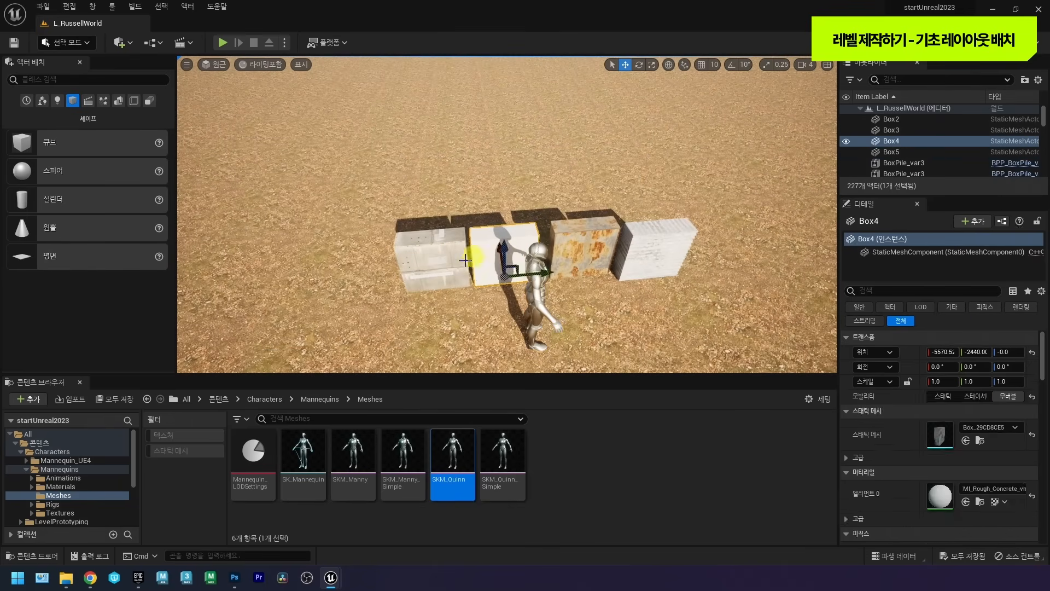
pyautogui.keyDown('shift'); pyautogui.click(455, 250); pyautogui.keyUp('shift')
pyautogui.press('w')
pyautogui.moveTo(577, 233); pyautogui.dragTo(549, 238, button='right')
pyautogui.click(549, 242)
pyautogui.press('w')
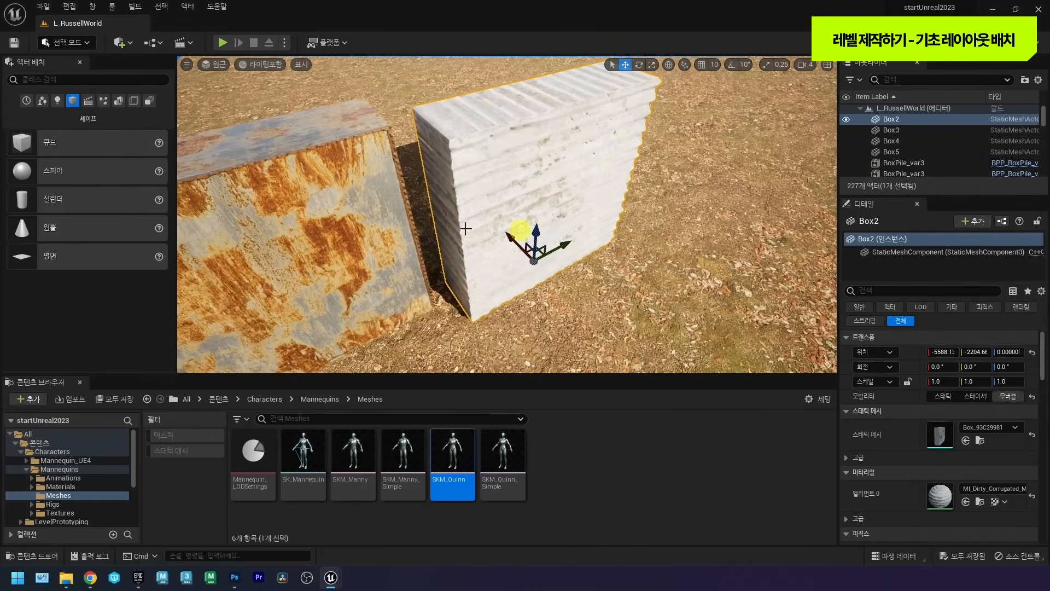
pyautogui.press('s')
pyautogui.moveTo(526, 186); pyautogui.dragTo(569, 171, button='right')
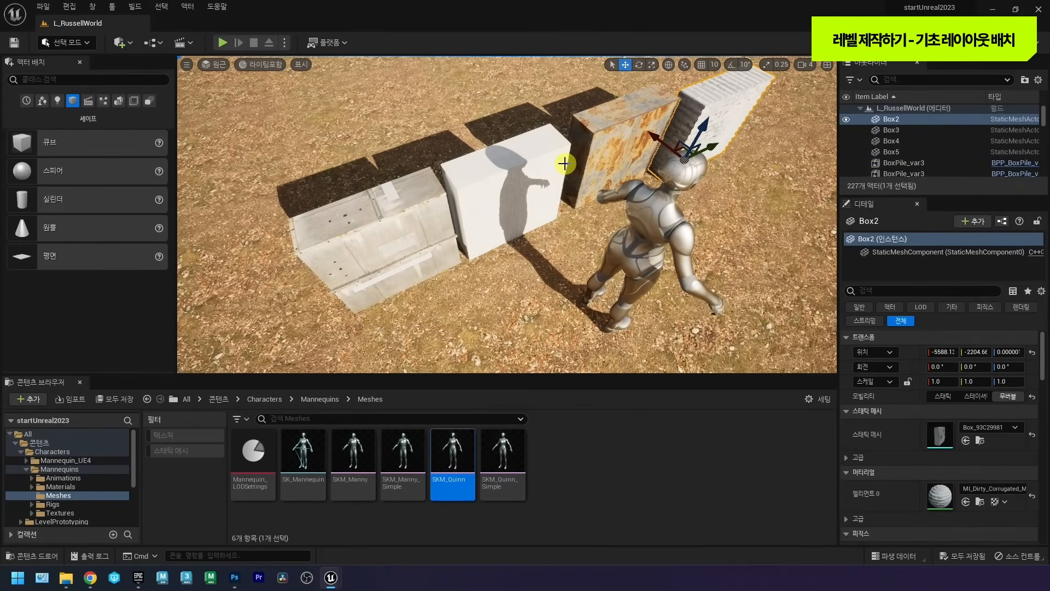
pyautogui.press('s')
pyautogui.moveTo(565, 163); pyautogui.dragTo(565, 137, button='right')
# Move the rusty, plain white and concrete-panel boxes together far behind the mannequin, leaving the corrugated box in place.
pyautogui.click(555, 259)
pyautogui.keyDown('ctrl'); pyautogui.click(521, 262); pyautogui.keyUp('ctrl')
pyautogui.keyDown('ctrl'); pyautogui.click(427, 314); pyautogui.keyUp('ctrl')
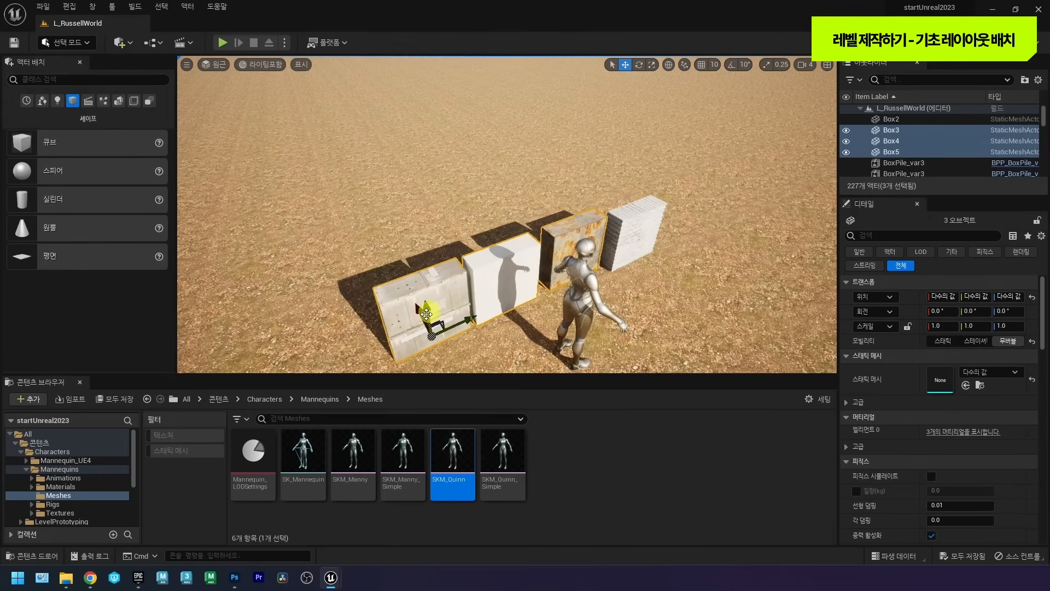
pyautogui.moveTo(422, 316); pyautogui.dragTo(344, 143)
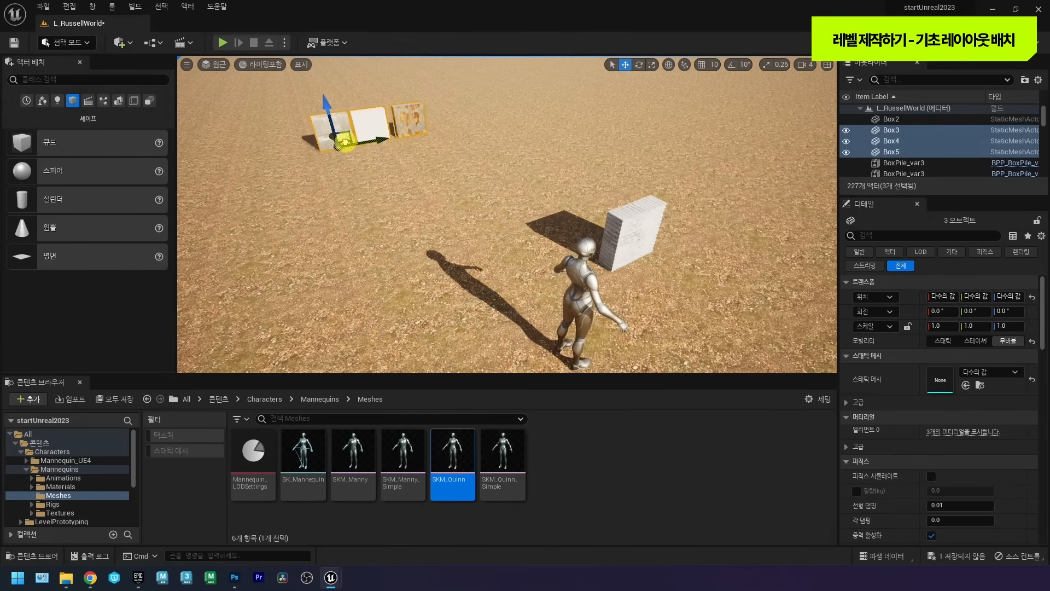
pyautogui.press('d')
pyautogui.moveTo(503, 167); pyautogui.dragTo(475, 174, button='right')
# Move the corrugated box along its Y axis so it stands directly behind the mannequin.
pyautogui.click(479, 227)
pyautogui.moveTo(492, 225); pyautogui.dragTo(536, 252, button='right')
pyautogui.press('w')
pyautogui.moveTo(594, 272); pyautogui.dragTo(392, 255)
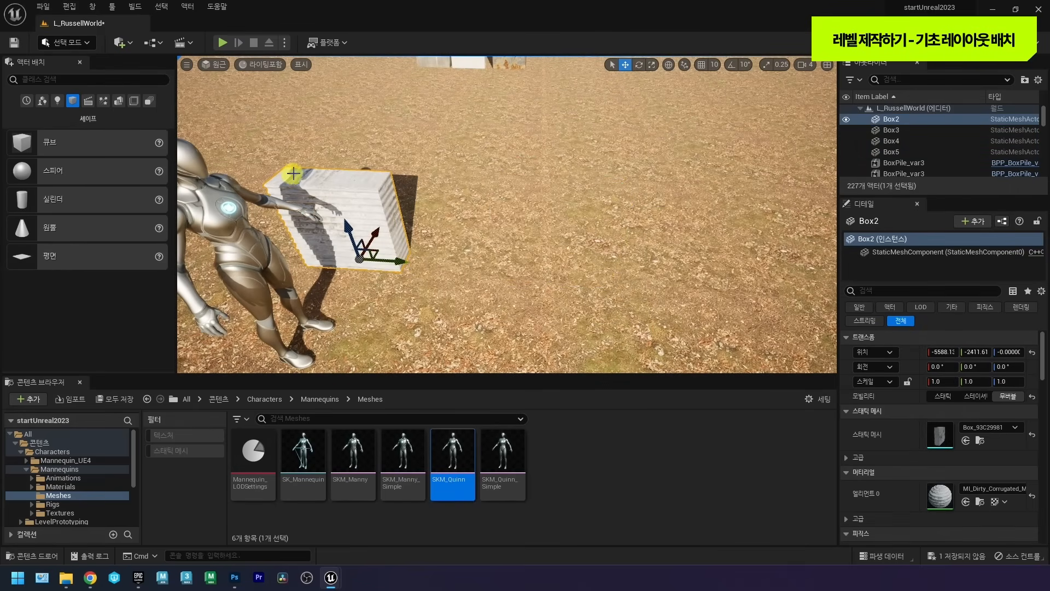
pyautogui.moveTo(368, 159); pyautogui.dragTo(465, 208, button='right')
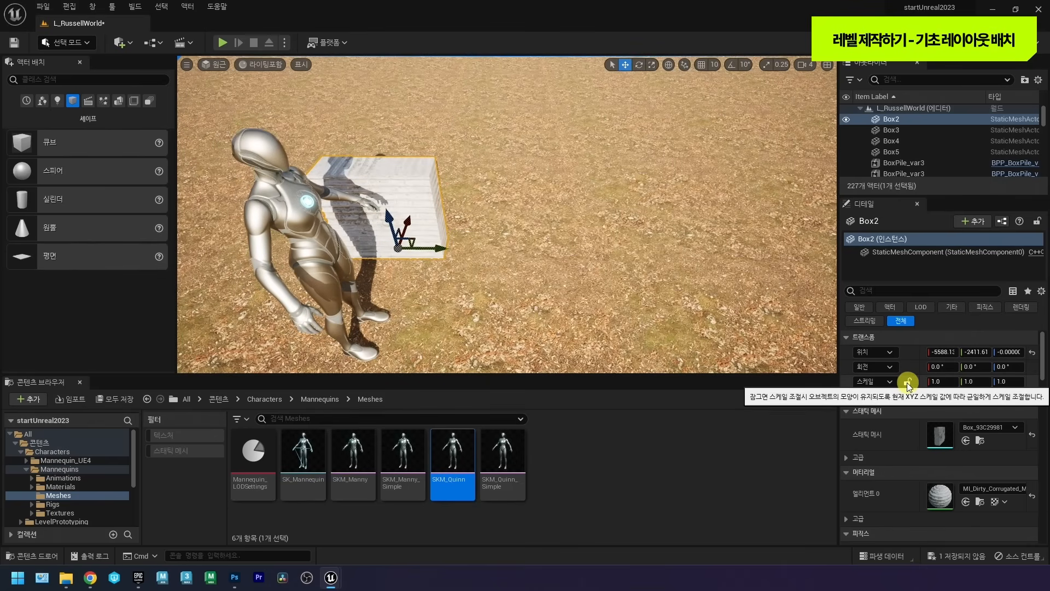
# Lock the corrugated box's scale proportions and set its uniform scale to 4.
pyautogui.click(908, 382)
pyautogui.click(941, 382)
pyautogui.write('4')
pyautogui.press('Return')
pyautogui.moveTo(490, 201); pyautogui.dragTo(539, 160, button='right')
# Set the corrugated box's uniform scale to 2.
pyautogui.click(944, 382)
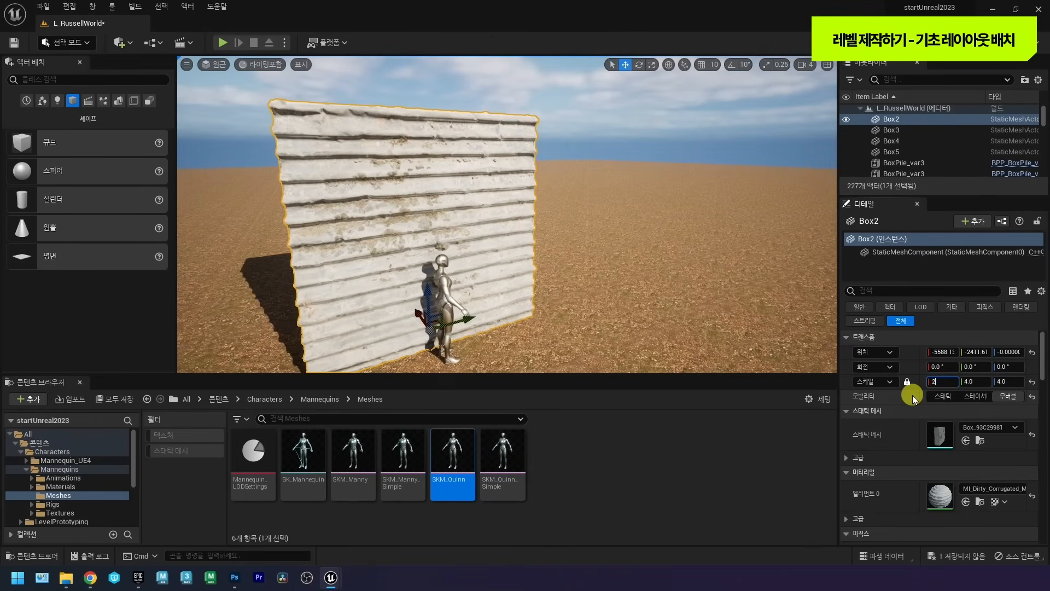
pyautogui.write('2')
pyautogui.press('Return')
pyautogui.moveTo(453, 232); pyautogui.dragTo(453, 232, button='right')
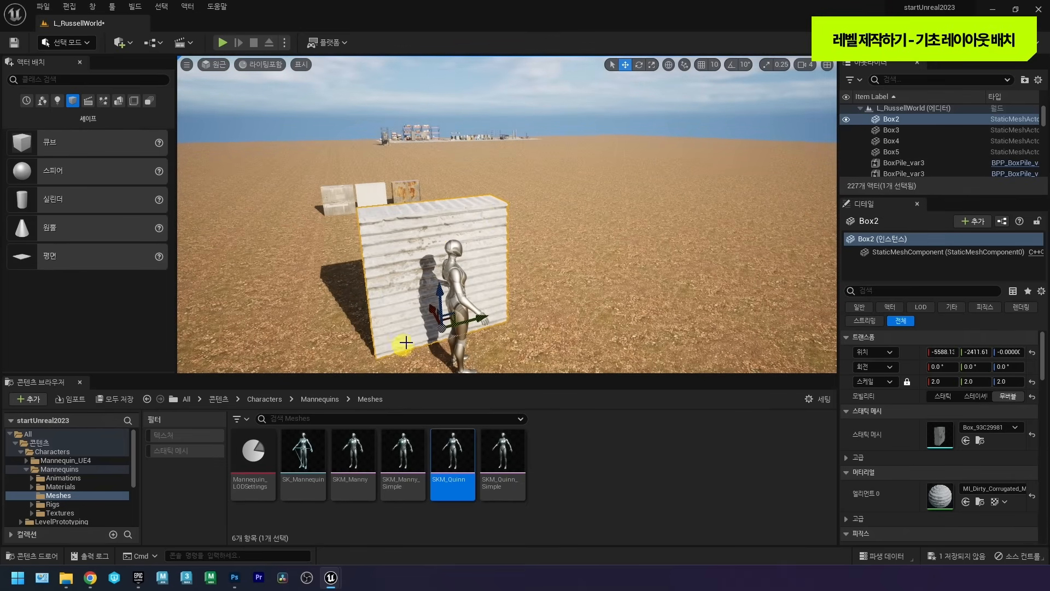
# Turn on 10-unit grid snapping and duplicate the corrugated box 200 units along Y so the copy adjoins it.
pyautogui.moveTo(553, 188)
pyautogui.mouseDown(button='right')
pyautogui.moveTo(541, 189)
pyautogui.moveTo(553, 188)
pyautogui.mouseUp(button='right')
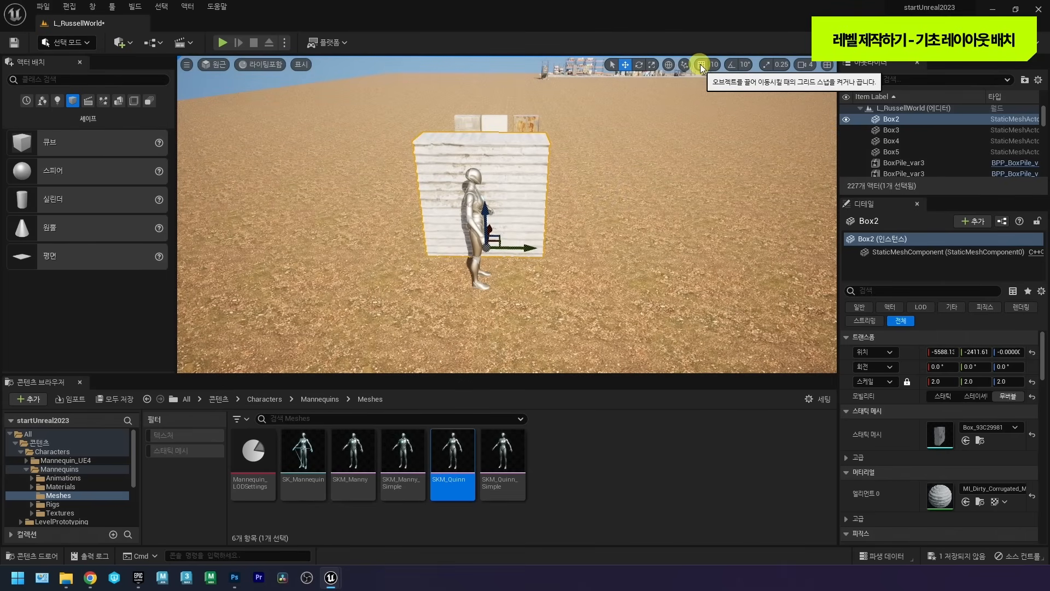
pyautogui.moveTo(520, 135); pyautogui.dragTo(514, 201, button='right')
pyautogui.keyDown('alt'); pyautogui.moveTo(508, 203); pyautogui.dragTo(607, 208); pyautogui.keyUp('alt')
pyautogui.moveTo(573, 197); pyautogui.dragTo(471, 190, button='right')
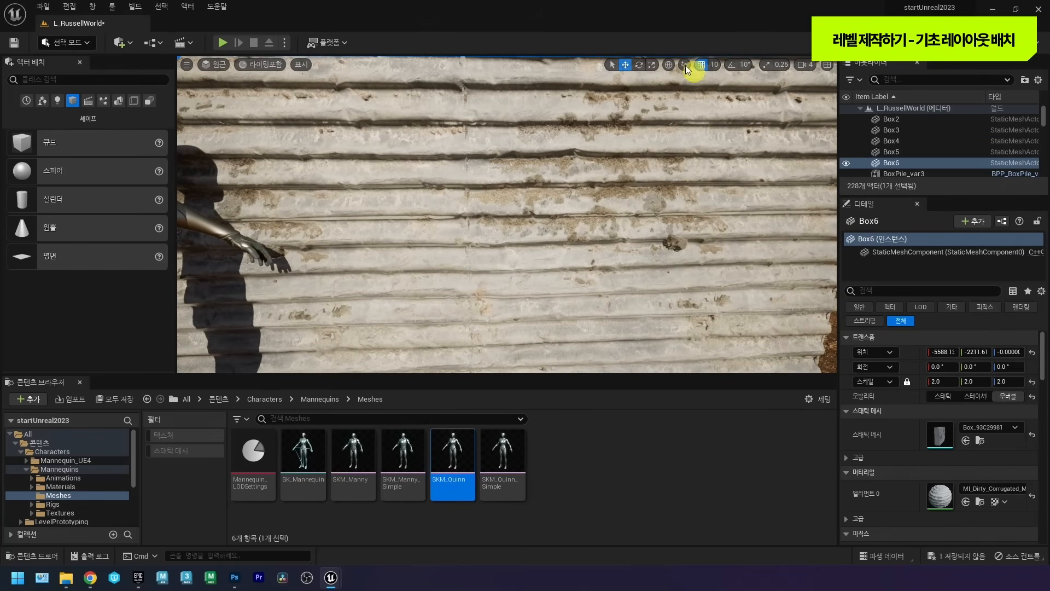
pyautogui.moveTo(525, 128); pyautogui.dragTo(522, 188, button='right')
# Select both corrugated boxes and duplicate them along Y to the opposite side, forming a continuous row of four.
pyautogui.click(455, 209)
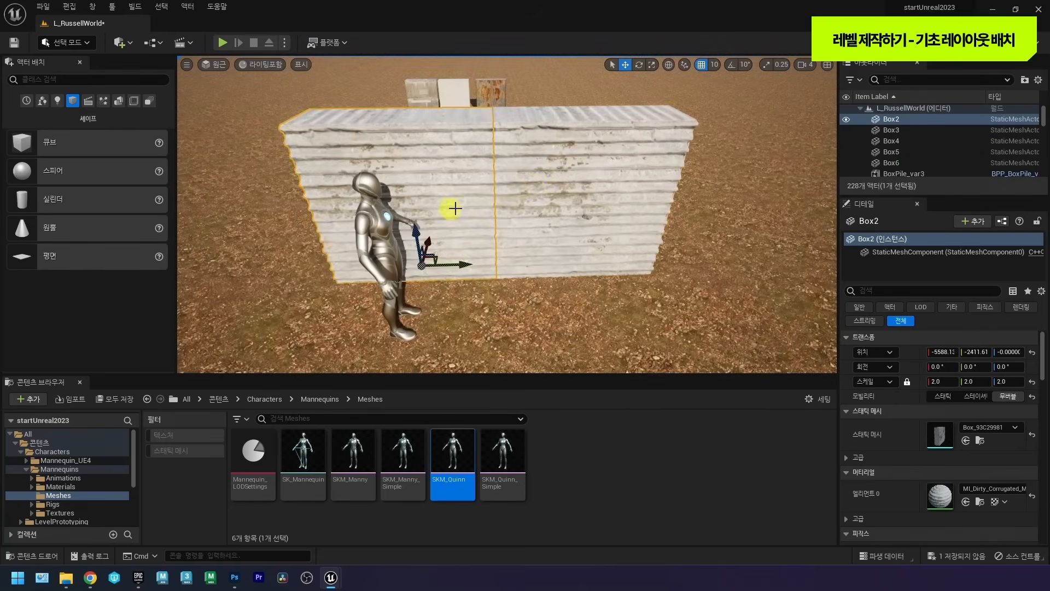
pyautogui.press('a')
pyautogui.moveTo(450, 209); pyautogui.dragTo(490, 172, button='right')
pyautogui.press('s')
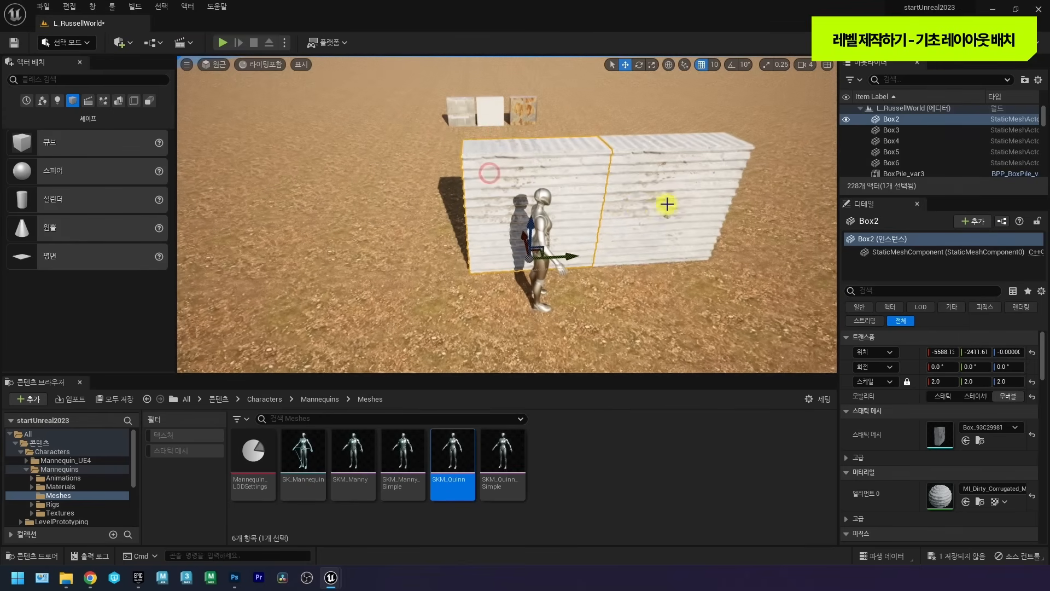
pyautogui.keyDown('ctrl'); pyautogui.click(651, 187); pyautogui.keyUp('ctrl')
pyautogui.keyDown('alt'); pyautogui.moveTo(686, 250); pyautogui.dragTo(452, 241); pyautogui.keyUp('alt')
pyautogui.moveTo(512, 219); pyautogui.dragTo(512, 218, button='right')
pyautogui.press('s')
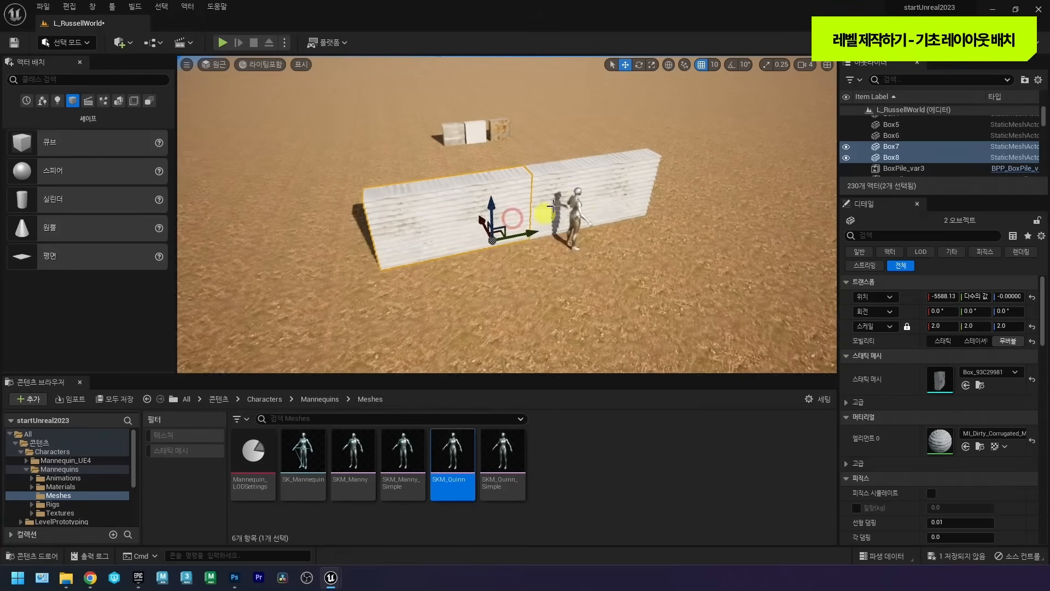
# Select all four corrugated boxes in the row and duplicate them upward as a second wall layer.
pyautogui.keyDown('ctrl'); pyautogui.click(553, 188); pyautogui.keyUp('ctrl')
pyautogui.keyDown('ctrl'); pyautogui.click(621, 185); pyautogui.keyUp('ctrl')
pyautogui.keyDown('alt'); pyautogui.moveTo(622, 186); pyautogui.dragTo(621, 117); pyautogui.keyUp('alt')
pyautogui.moveTo(486, 175); pyautogui.dragTo(514, 174, button='right')
# Select the eight corrugated boxes of the two-layer wall and duplicate them sideways along Y to lengthen the wall.
pyautogui.press('g')
pyautogui.press('w')
pyautogui.click(446, 212)
pyautogui.keyDown('ctrl'); pyautogui.click(441, 259); pyautogui.keyUp('ctrl')
pyautogui.keyDown('ctrl'); pyautogui.click(515, 218); pyautogui.keyUp('ctrl')
pyautogui.keyDown('ctrl'); pyautogui.click(593, 204); pyautogui.keyUp('ctrl')
pyautogui.keyDown('ctrl'); pyautogui.click(603, 240); pyautogui.keyUp('ctrl')
pyautogui.keyDown('ctrl'); pyautogui.click(643, 245); pyautogui.keyUp('ctrl')
pyautogui.keyDown('ctrl'); pyautogui.click(646, 199); pyautogui.keyUp('ctrl')
pyautogui.keyDown('alt'); pyautogui.moveTo(684, 222); pyautogui.dragTo(415, 232); pyautogui.keyUp('alt')
pyautogui.moveTo(502, 190); pyautogui.dragTo(497, 129, button='right')
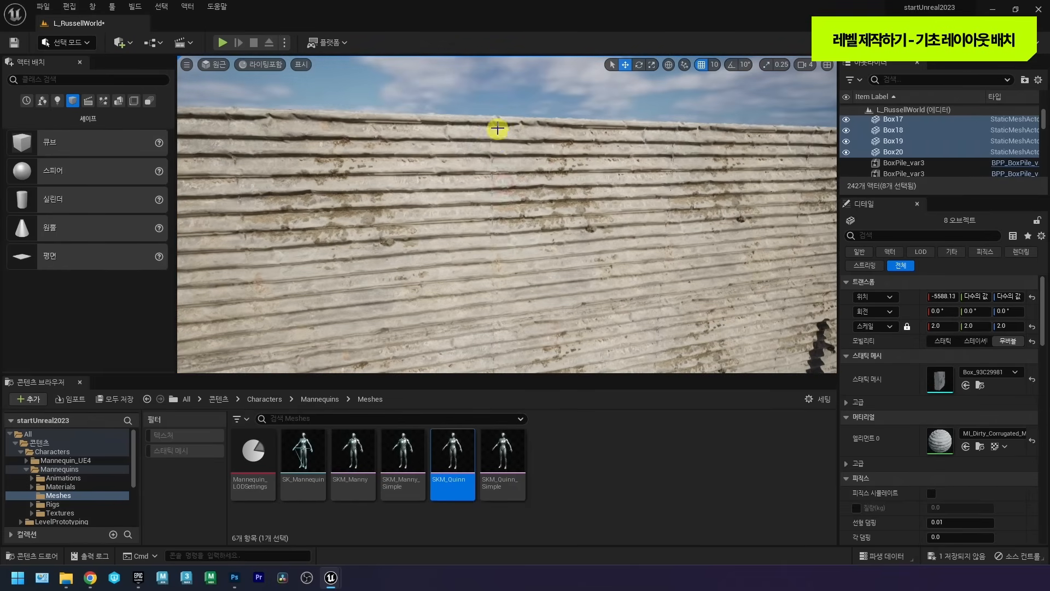
# Select all sixteen corrugated boxes of the wall and duplicate them along Y to double the wall's length.
pyautogui.moveTo(428, 329)
pyautogui.mouseDown(button='right')
pyautogui.moveTo(411, 321)
pyautogui.moveTo(427, 327)
pyautogui.mouseUp(button='right')
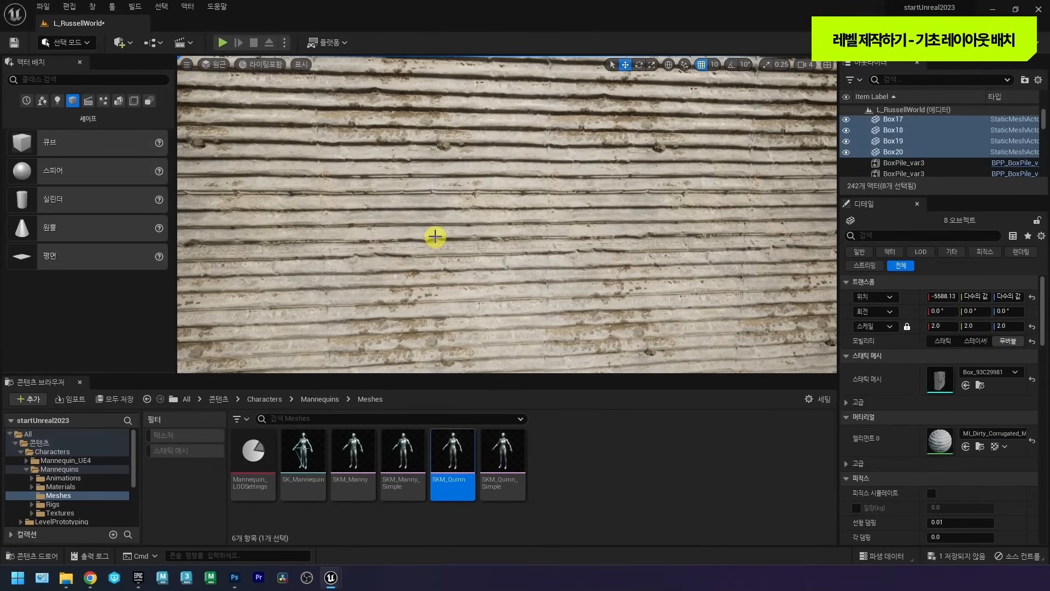
pyautogui.moveTo(436, 236); pyautogui.dragTo(420, 249, button='right')
pyautogui.click(421, 252)
pyautogui.keyDown('ctrl'); pyautogui.click(418, 294); pyautogui.keyUp('ctrl')
pyautogui.keyDown('ctrl'); pyautogui.click(461, 253); pyautogui.keyUp('ctrl')
pyautogui.keyDown('ctrl'); pyautogui.click(462, 295); pyautogui.keyUp('ctrl')
pyautogui.keyDown('ctrl'); pyautogui.click(517, 256); pyautogui.keyUp('ctrl')
pyautogui.keyDown('ctrl'); pyautogui.click(521, 295); pyautogui.keyUp('ctrl')
pyautogui.keyDown('ctrl'); pyautogui.click(576, 254); pyautogui.keyUp('ctrl')
pyautogui.keyDown('ctrl'); pyautogui.click(579, 295); pyautogui.keyUp('ctrl')
pyautogui.moveTo(573, 257); pyautogui.dragTo(571, 253, button='right')
pyautogui.keyDown('ctrl'); pyautogui.click(560, 235); pyautogui.keyUp('ctrl')
pyautogui.keyDown('ctrl'); pyautogui.click(564, 276); pyautogui.keyUp('ctrl')
pyautogui.keyDown('ctrl'); pyautogui.click(619, 228); pyautogui.keyUp('ctrl')
pyautogui.keyDown('ctrl'); pyautogui.click(621, 270); pyautogui.keyUp('ctrl')
pyautogui.keyDown('ctrl'); pyautogui.click(678, 224); pyautogui.keyUp('ctrl')
pyautogui.keyDown('ctrl'); pyautogui.click(700, 261); pyautogui.keyUp('ctrl')
pyautogui.keyDown('ctrl'); pyautogui.click(732, 269); pyautogui.keyUp('ctrl')
pyautogui.keyDown('ctrl'); pyautogui.click(727, 229); pyautogui.keyUp('ctrl')
pyautogui.moveTo(603, 242); pyautogui.dragTo(675, 253, button='right')
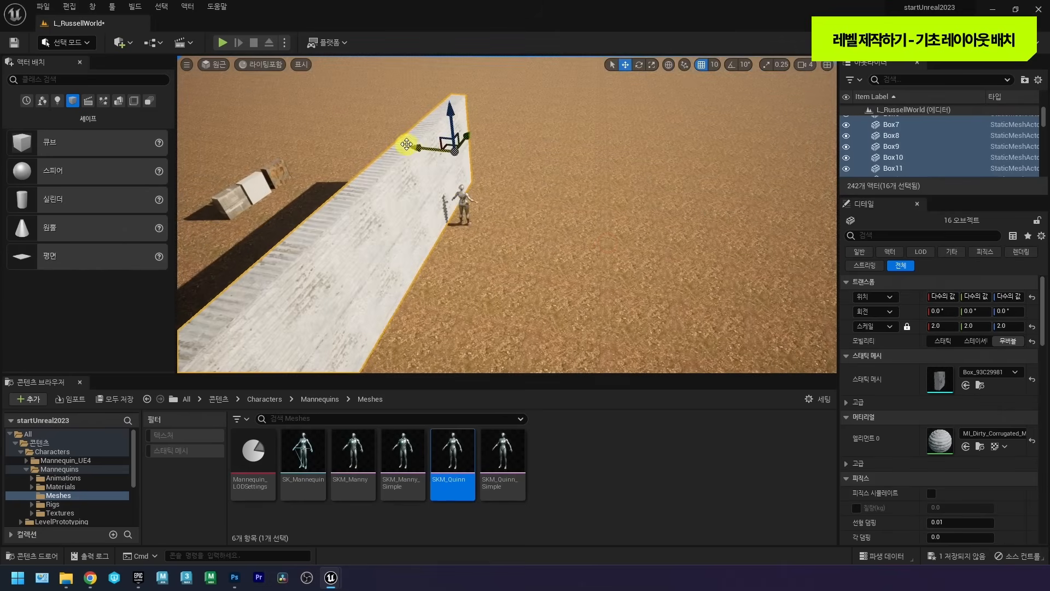
pyautogui.moveTo(414, 148); pyautogui.dragTo(293, 149, button='right')
pyautogui.keyDown('alt'); pyautogui.moveTo(637, 176); pyautogui.dragTo(211, 218); pyautogui.keyUp('alt')
pyautogui.moveTo(391, 206); pyautogui.dragTo(346, 197, button='right')
pyautogui.moveTo(312, 199); pyautogui.dragTo(253, 203)
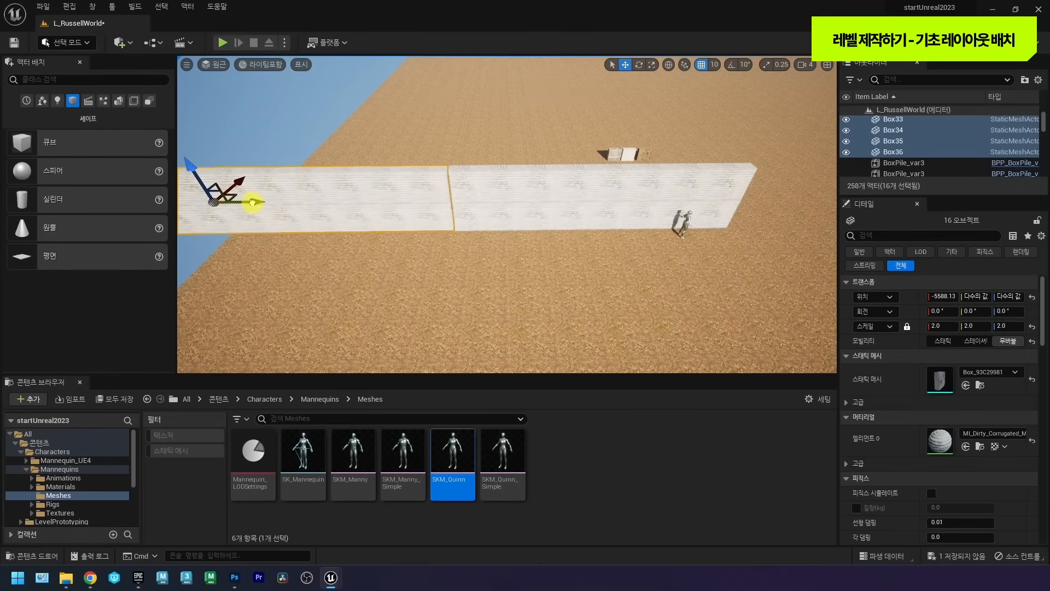
# Turn off grid snapping and try nudging the duplicated wall section along Y at the seam.
pyautogui.moveTo(424, 193); pyautogui.dragTo(328, 189, button='right')
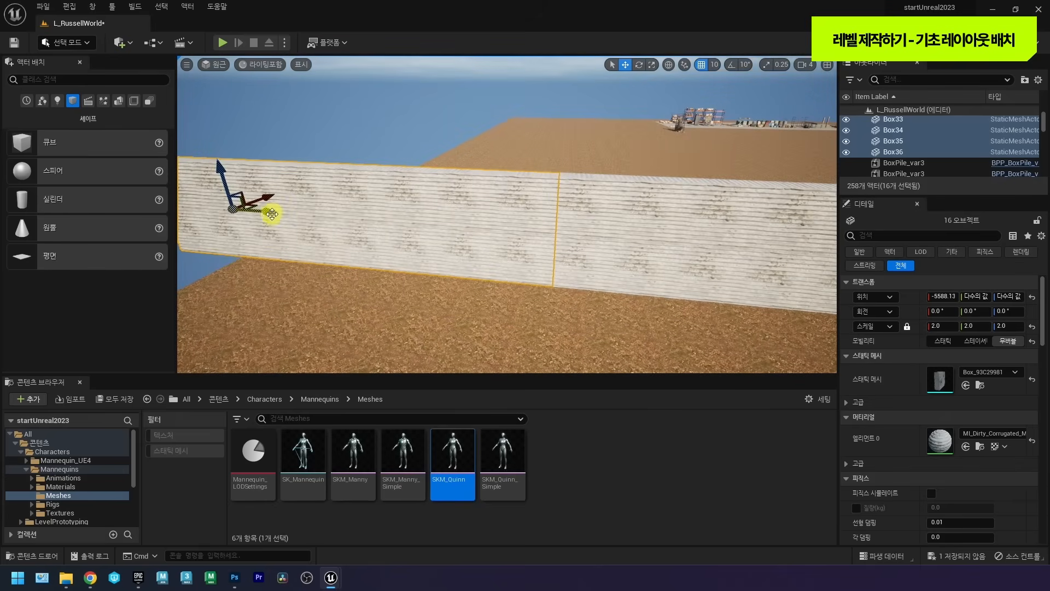
pyautogui.moveTo(496, 206); pyautogui.dragTo(496, 204, button='right')
pyautogui.click(937, 326)
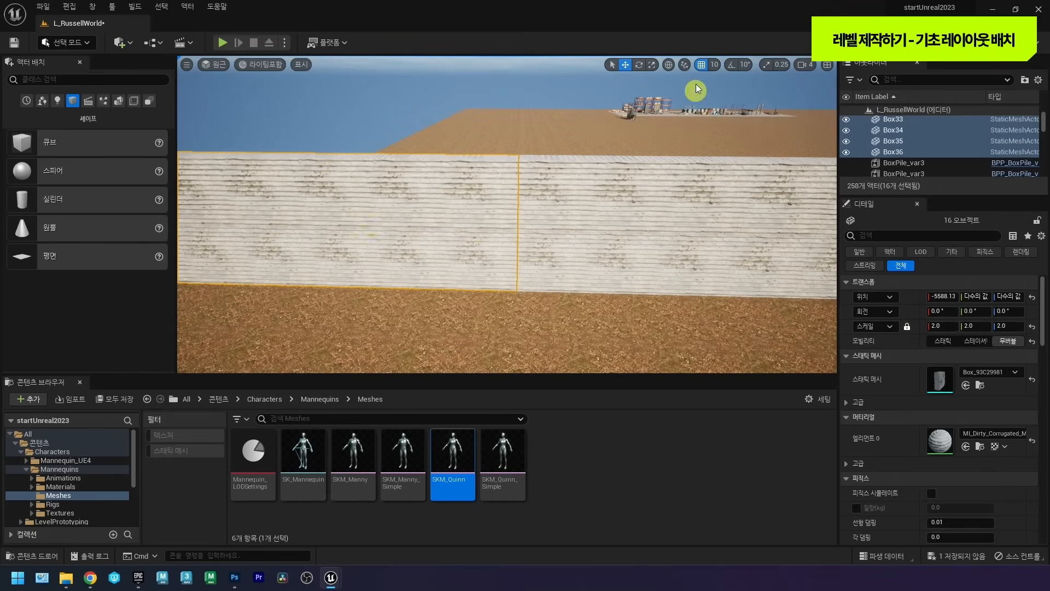
pyautogui.moveTo(529, 123); pyautogui.dragTo(267, 164, button='right')
pyautogui.moveTo(213, 168); pyautogui.dragTo(211, 167)
pyautogui.click(702, 64)
pyautogui.moveTo(451, 146); pyautogui.dragTo(418, 140, button='right')
pyautogui.moveTo(331, 180); pyautogui.dragTo(333, 180)
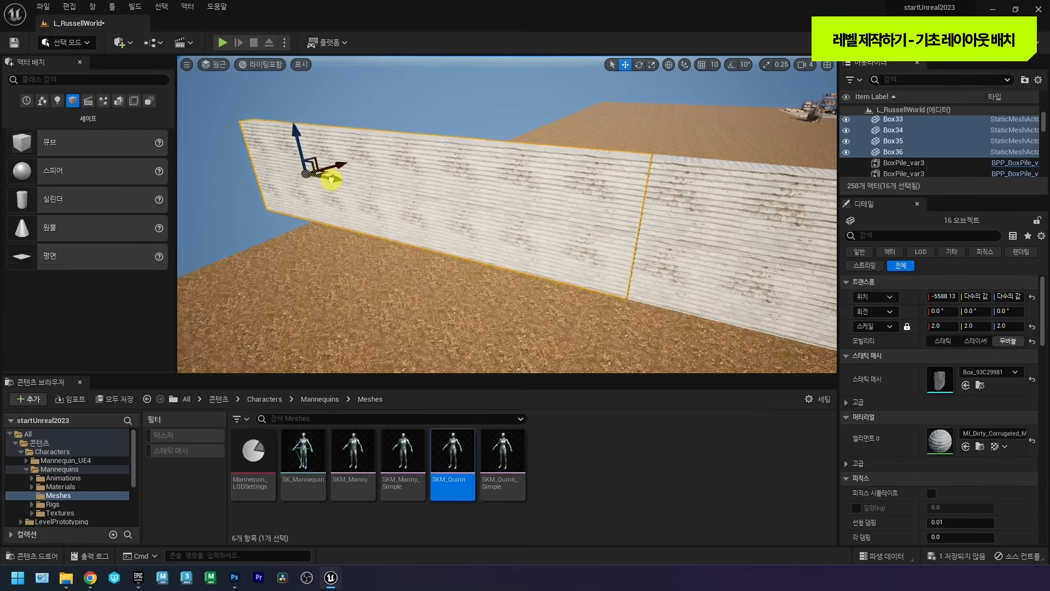
pyautogui.moveTo(654, 204)
pyautogui.mouseDown(button='right')
pyautogui.moveTo(680, 204)
pyautogui.moveTo(654, 204)
pyautogui.mouseUp(button='right')
pyautogui.press('w')
pyautogui.press('w')
pyautogui.moveTo(563, 198); pyautogui.dragTo(418, 173, button='right')
pyautogui.press('s')
pyautogui.moveTo(626, 162); pyautogui.dragTo(576, 175, button='right')
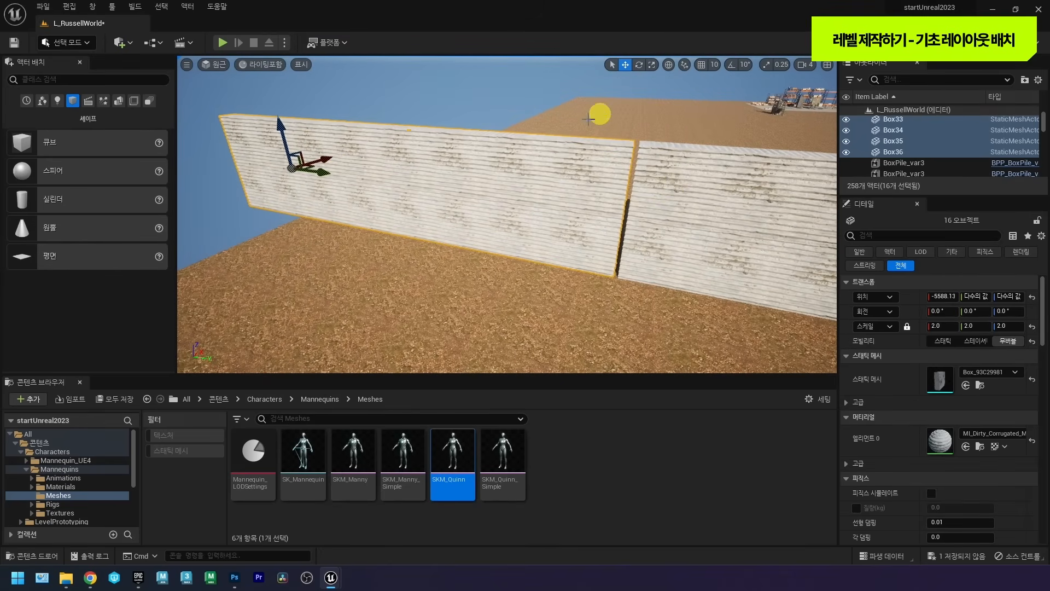
pyautogui.moveTo(493, 152)
pyautogui.mouseDown(button='right')
pyautogui.moveTo(509, 149)
pyautogui.moveTo(453, 155)
pyautogui.moveTo(548, 195)
pyautogui.moveTo(476, 201)
pyautogui.mouseUp(button='right')
pyautogui.press('s')
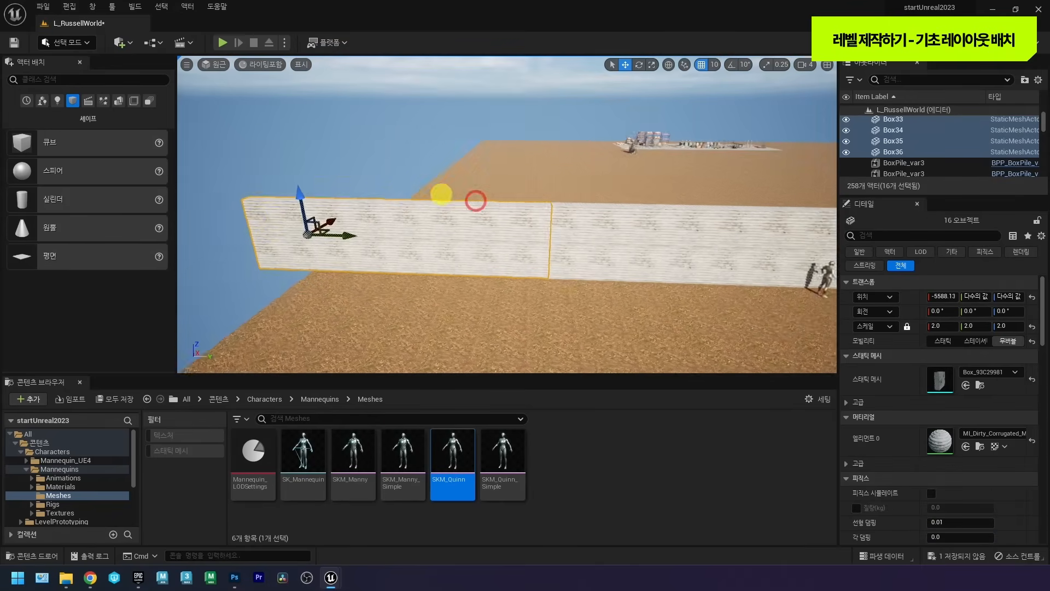
# Select the sixteen boxes of the wall's upper row and duplicate them upward as a third layer.
pyautogui.click(319, 221)
pyautogui.moveTo(324, 225); pyautogui.dragTo(335, 220, button='right')
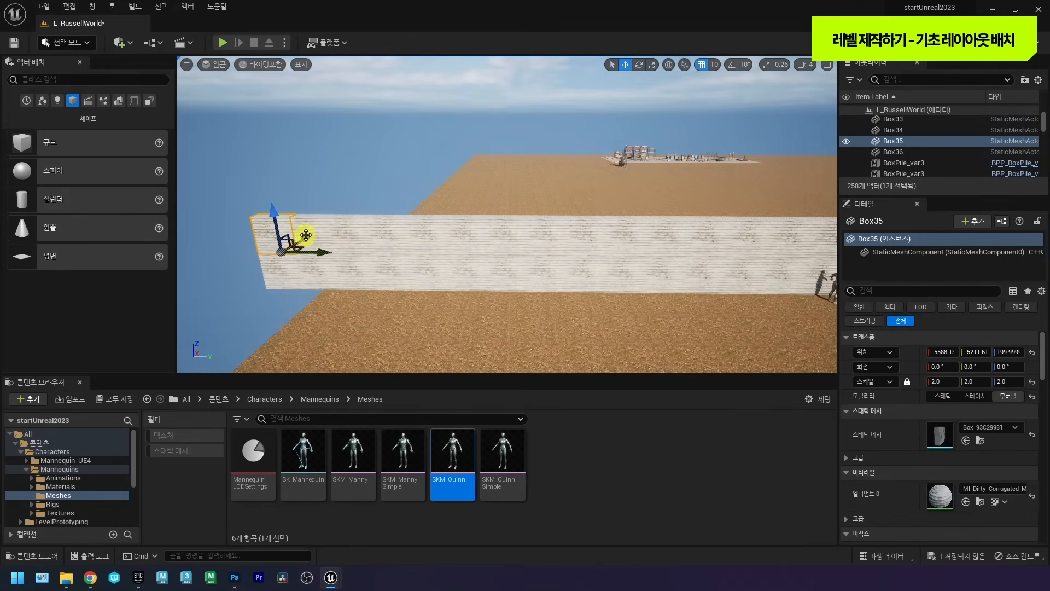
pyautogui.keyDown('shift'); pyautogui.click(318, 235); pyautogui.keyUp('shift')
pyautogui.keyDown('shift'); pyautogui.click(356, 235); pyautogui.keyUp('shift')
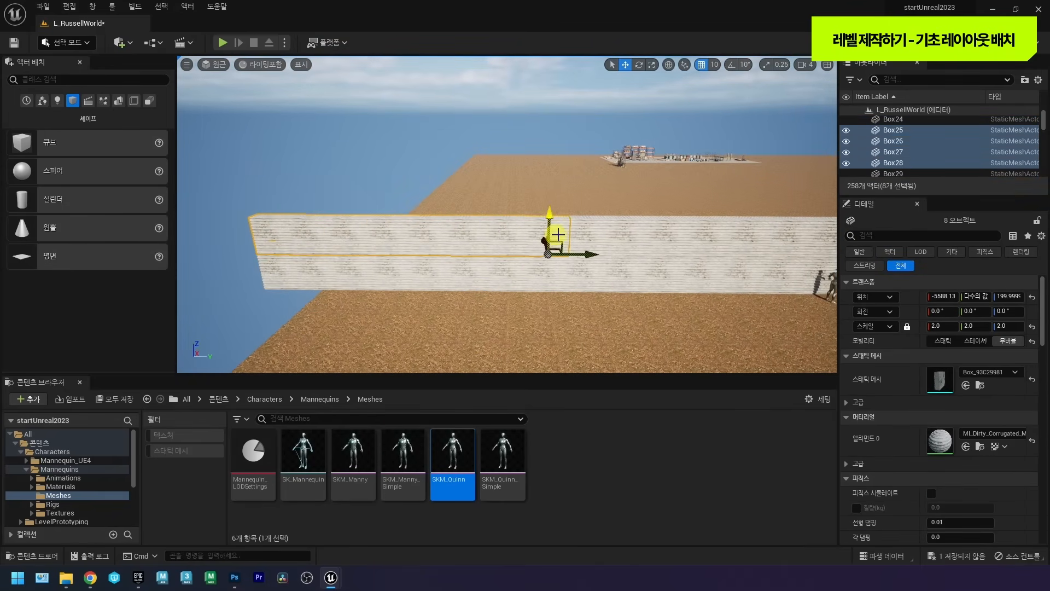
pyautogui.moveTo(558, 234); pyautogui.dragTo(513, 241, button='right')
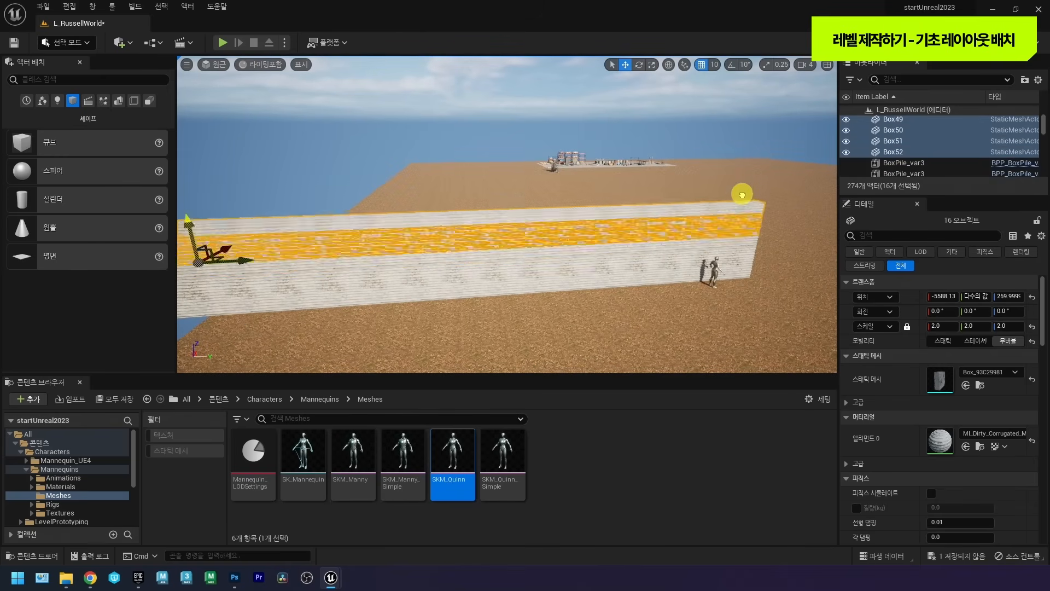
pyautogui.moveTo(593, 184); pyautogui.dragTo(299, 235, button='right')
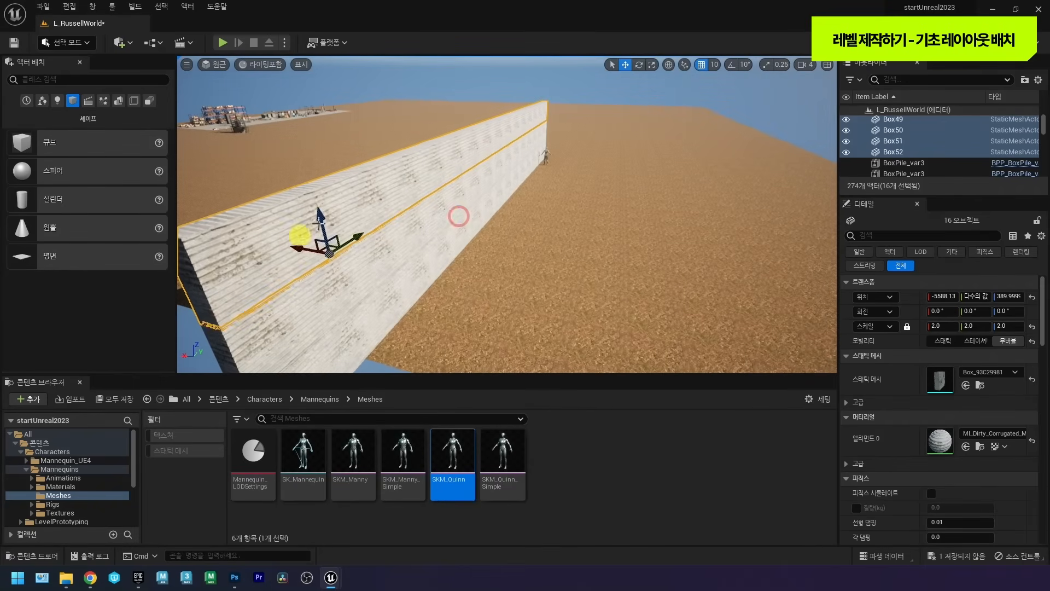
# Delete the third wall layer, and undo the deletion.
pyautogui.press('Delete')
pyautogui.moveTo(339, 190); pyautogui.dragTo(468, 212, button='right')
pyautogui.click(475, 202)
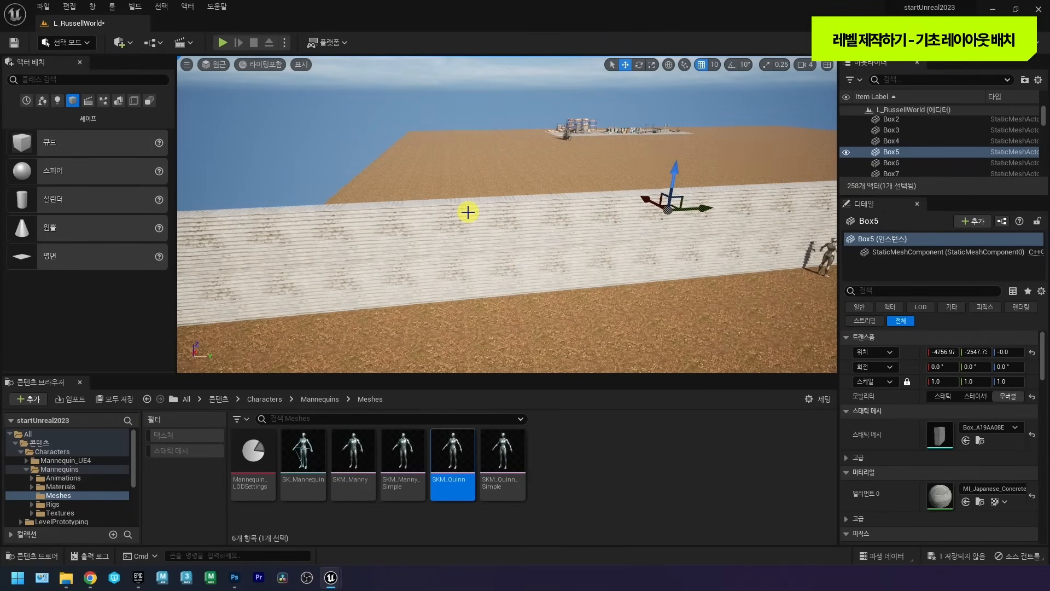
pyautogui.moveTo(467, 213); pyautogui.dragTo(439, 206, button='right')
pyautogui.hotkey('ctrl', 'z')
pyautogui.hotkey('ctrl', 'z')
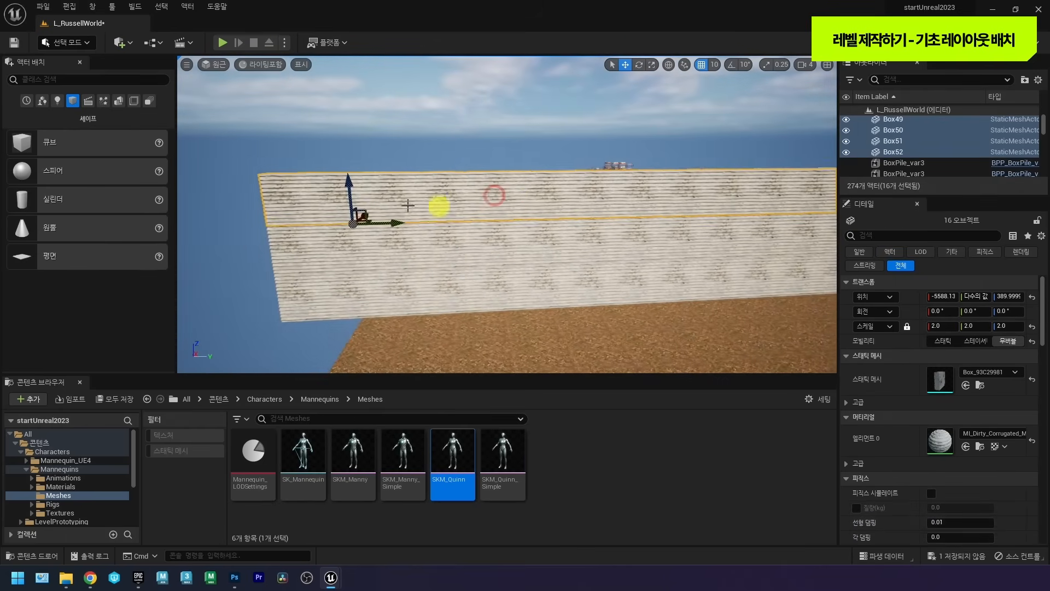
# Browse to the paneled concrete box's mesh asset and move the three sample boxes about 290 units along X.
pyautogui.moveTo(541, 195); pyautogui.dragTo(654, 207, button='right')
pyautogui.click(655, 208)
pyautogui.hotkey('ctrl', 'b')
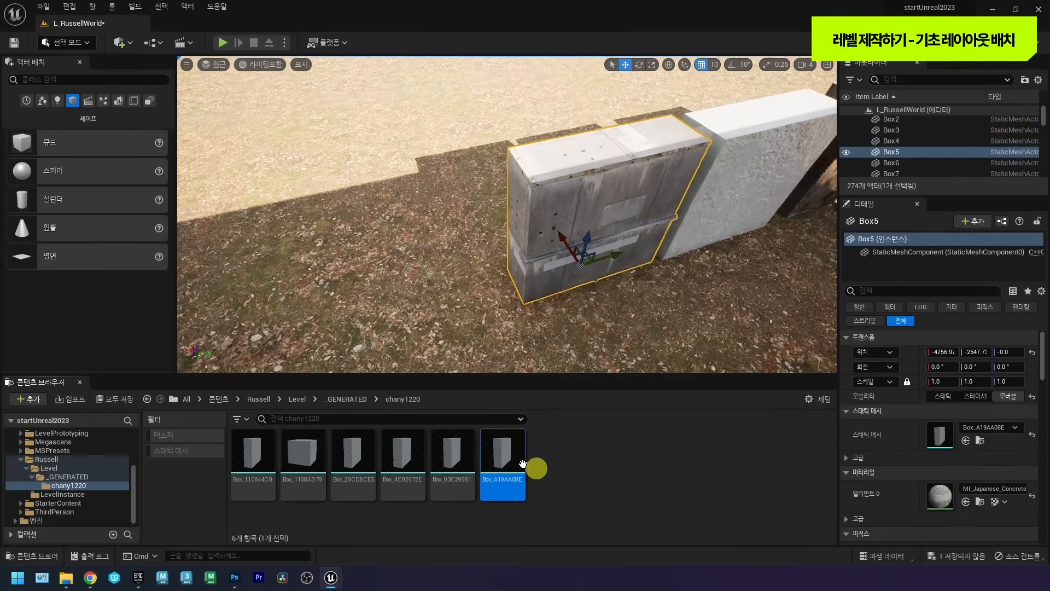
pyautogui.moveTo(563, 263); pyautogui.dragTo(605, 237, button='right')
pyautogui.keyDown('ctrl'); pyautogui.click(605, 237); pyautogui.keyUp('ctrl')
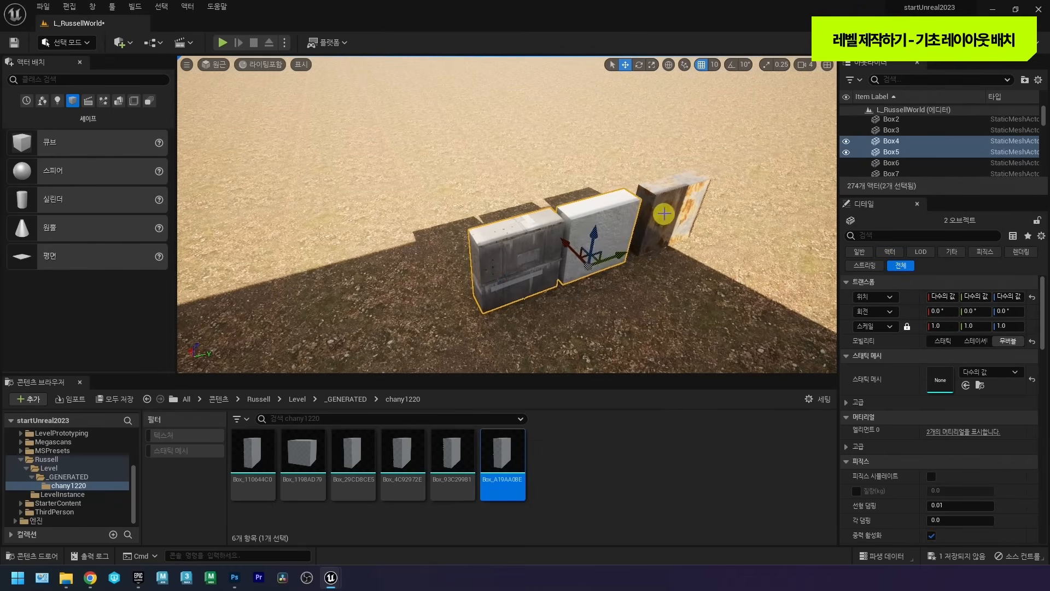
pyautogui.moveTo(636, 227); pyautogui.dragTo(541, 156)
pyautogui.moveTo(574, 204); pyautogui.dragTo(432, 279, button='right')
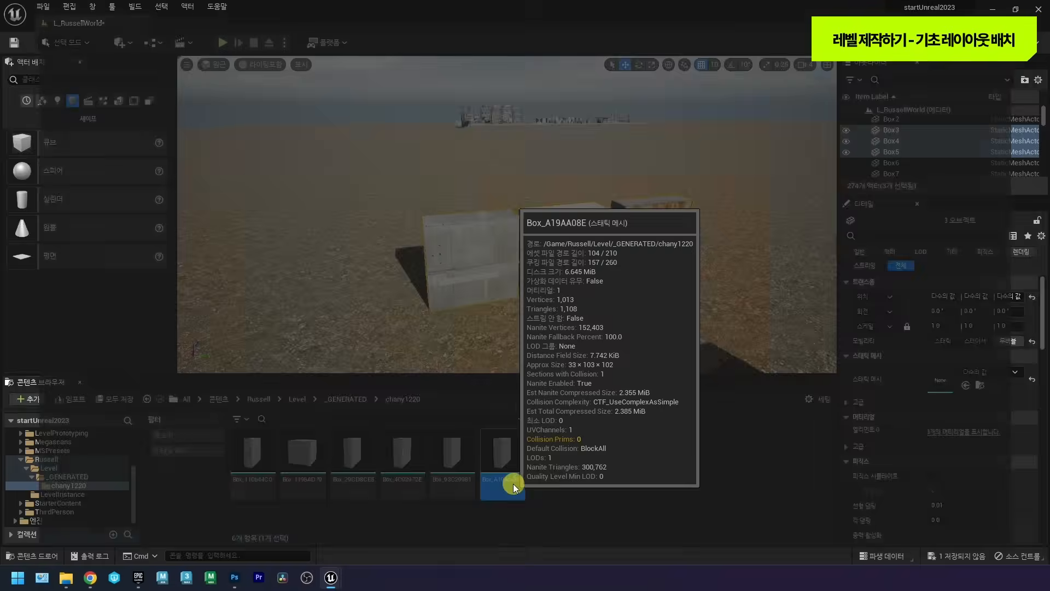
# Open the Box_A19AA08E static mesh and assign the MI_Japanese_Concrete_Panels material to its material slot.
pyautogui.doubleClick(513, 483)
pyautogui.moveTo(374, 275); pyautogui.dragTo(420, 268, button='right')
pyautogui.moveTo(354, 2); pyautogui.dragTo(431, 152)
pyautogui.click(466, 251)
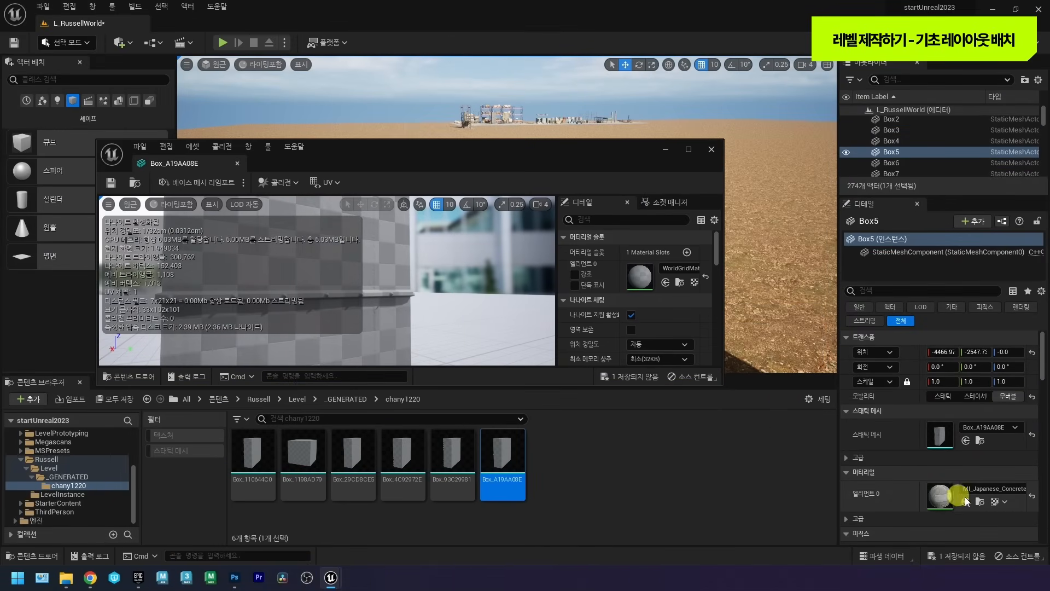
pyautogui.click(983, 504)
pyautogui.moveTo(253, 454); pyautogui.dragTo(650, 271)
# Open the Box_29CD8CE5 mesh of the plain concrete box and assign the MI_Rough_Concrete material to its slot.
pyautogui.moveTo(462, 155); pyautogui.dragTo(525, 178)
pyautogui.doubleClick(932, 438)
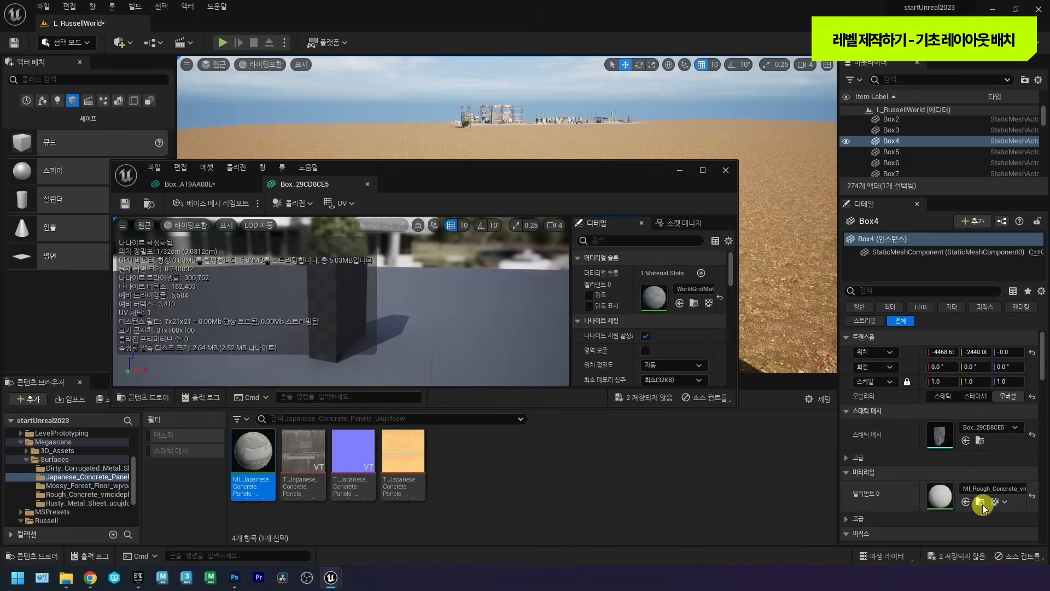
pyautogui.click(980, 502)
pyautogui.moveTo(254, 454); pyautogui.dragTo(663, 309)
# Assign the MI_Rusty_Metal_Sheet material to the Box_110644C0 mesh's slot and close the mesh editor.
pyautogui.moveTo(543, 181); pyautogui.dragTo(500, 388)
pyautogui.click(651, 244)
pyautogui.moveTo(596, 382); pyautogui.dragTo(588, 110)
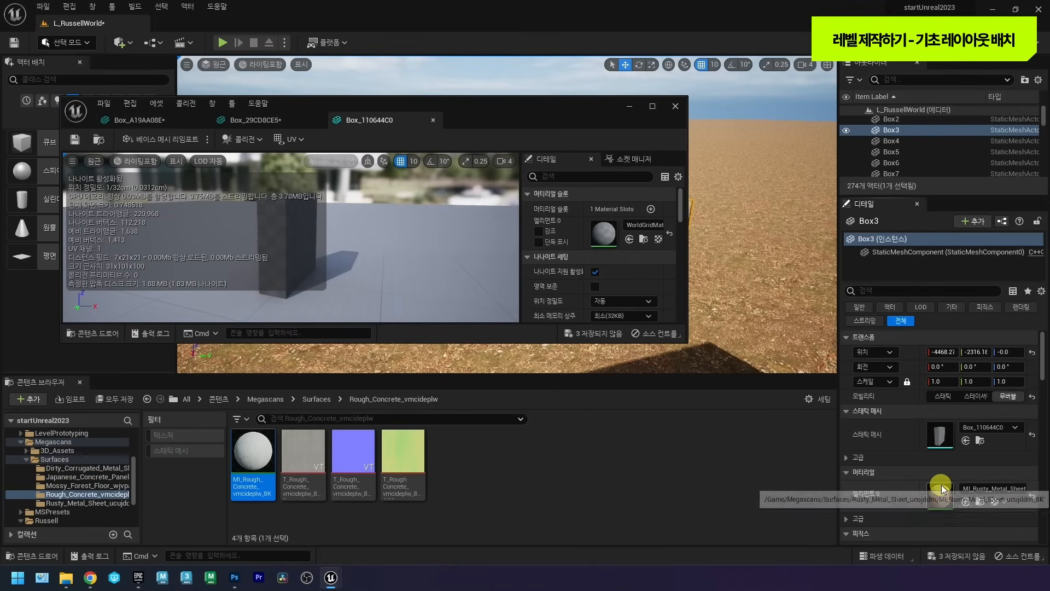
pyautogui.click(978, 502)
pyautogui.moveTo(253, 454); pyautogui.dragTo(608, 234)
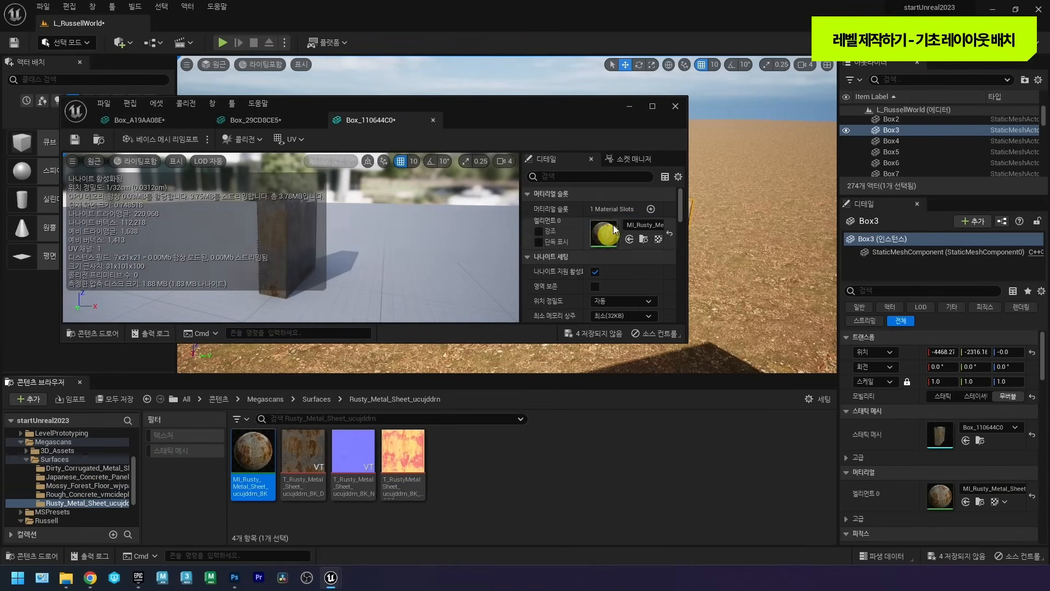
pyautogui.click(675, 106)
# Select the sixteen boxes of the wall's third layer and replace their static mesh with Box_A19AA08E.
pyautogui.press('s')
pyautogui.moveTo(529, 172); pyautogui.dragTo(384, 232, button='right')
pyautogui.moveTo(454, 227); pyautogui.dragTo(454, 227, button='right')
pyautogui.press('w')
pyautogui.click(464, 239)
pyautogui.hotkey('ctrl', 'b')
pyautogui.moveTo(469, 261); pyautogui.dragTo(253, 211, button='right')
pyautogui.press('s')
pyautogui.keyDown('ctrl'); pyautogui.click(267, 211); pyautogui.keyUp('ctrl')
pyautogui.keyDown('ctrl'); pyautogui.click(316, 206); pyautogui.keyUp('ctrl')
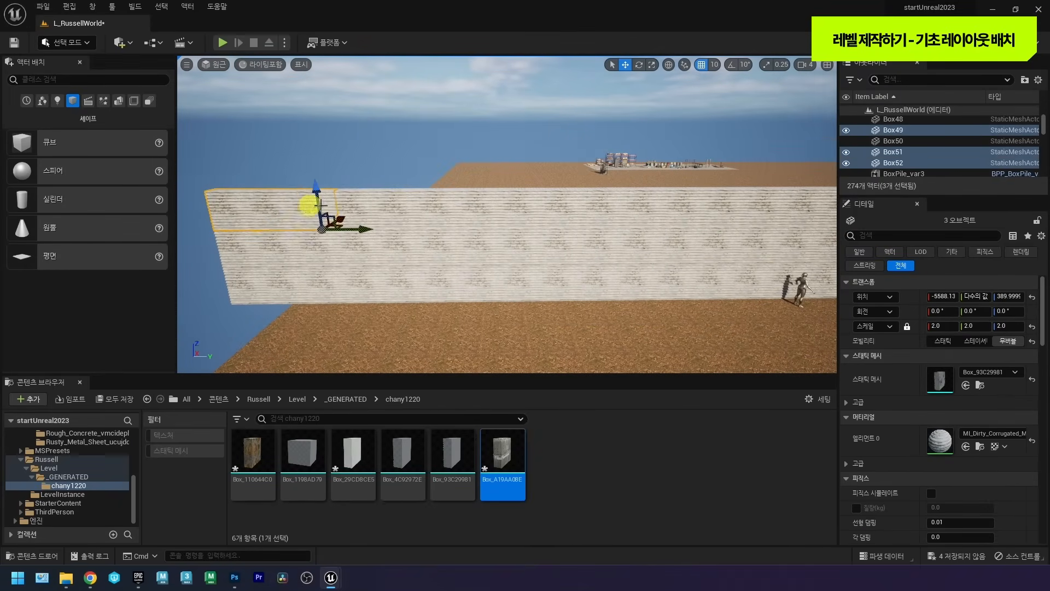
pyautogui.keyDown('ctrl'); pyautogui.click(399, 216); pyautogui.keyUp('ctrl')
pyautogui.keyDown('ctrl'); pyautogui.click(440, 217); pyautogui.keyUp('ctrl')
pyautogui.keyDown('ctrl'); pyautogui.click(576, 213); pyautogui.keyUp('ctrl')
pyautogui.press('d')
pyautogui.moveTo(583, 217); pyautogui.dragTo(585, 219, button='right')
pyautogui.keyDown('ctrl'); pyautogui.click(646, 214); pyautogui.keyUp('ctrl')
pyautogui.keyDown('ctrl'); pyautogui.click(677, 211); pyautogui.keyUp('ctrl')
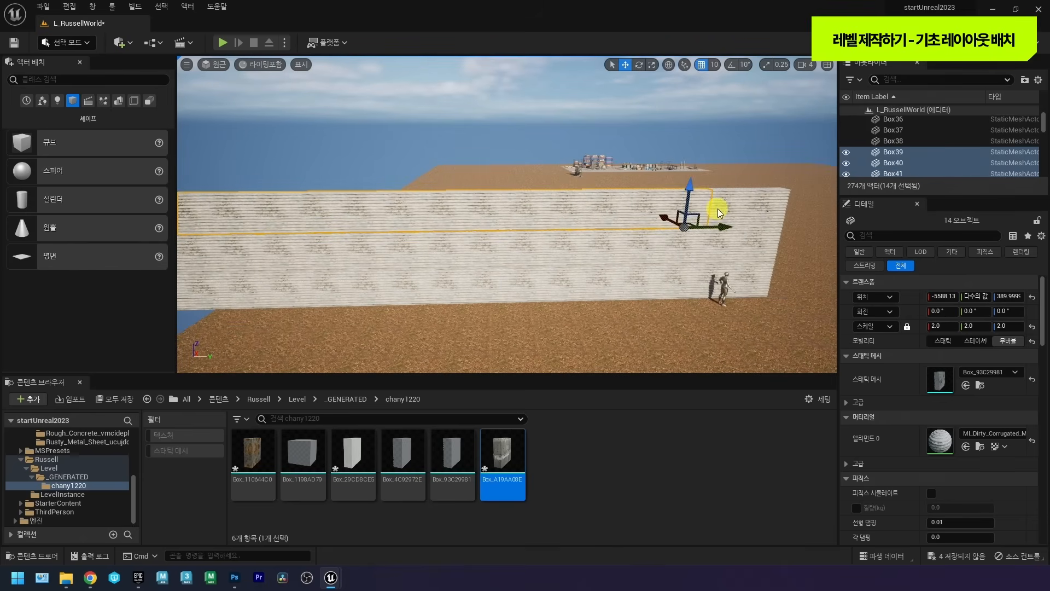
pyautogui.moveTo(495, 462); pyautogui.dragTo(944, 383)
# Replace the corrugated material on the selected third-layer boxes with MI_Japanese_Concrete_Panels.
pyautogui.moveTo(677, 272); pyautogui.dragTo(698, 270, button='right')
pyautogui.press('w')
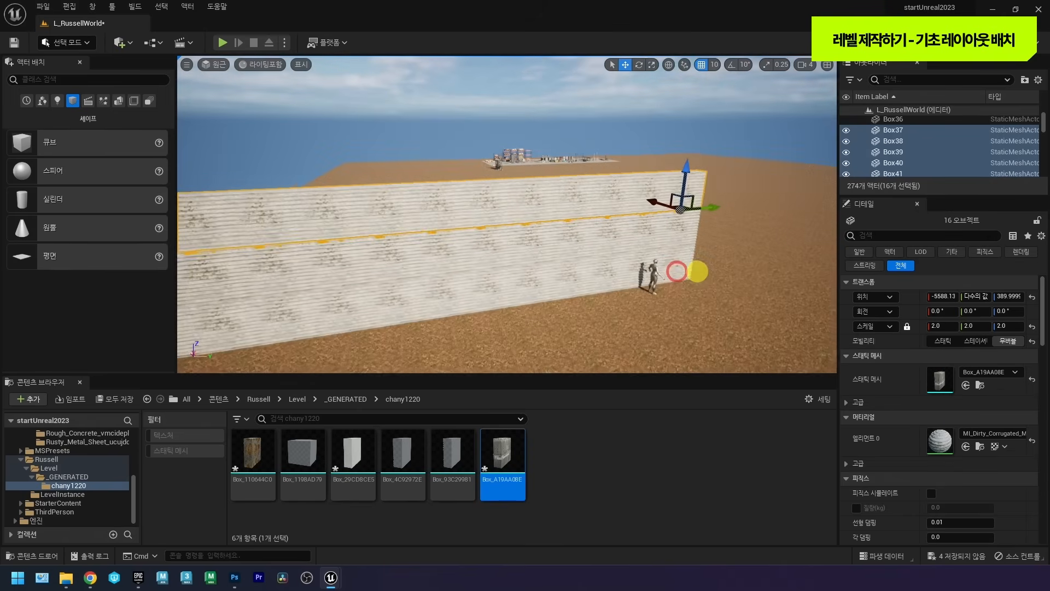
pyautogui.press('w')
pyautogui.moveTo(717, 307); pyautogui.dragTo(721, 304, button='right')
pyautogui.moveTo(582, 166); pyautogui.dragTo(593, 180, button='right')
pyautogui.press('w')
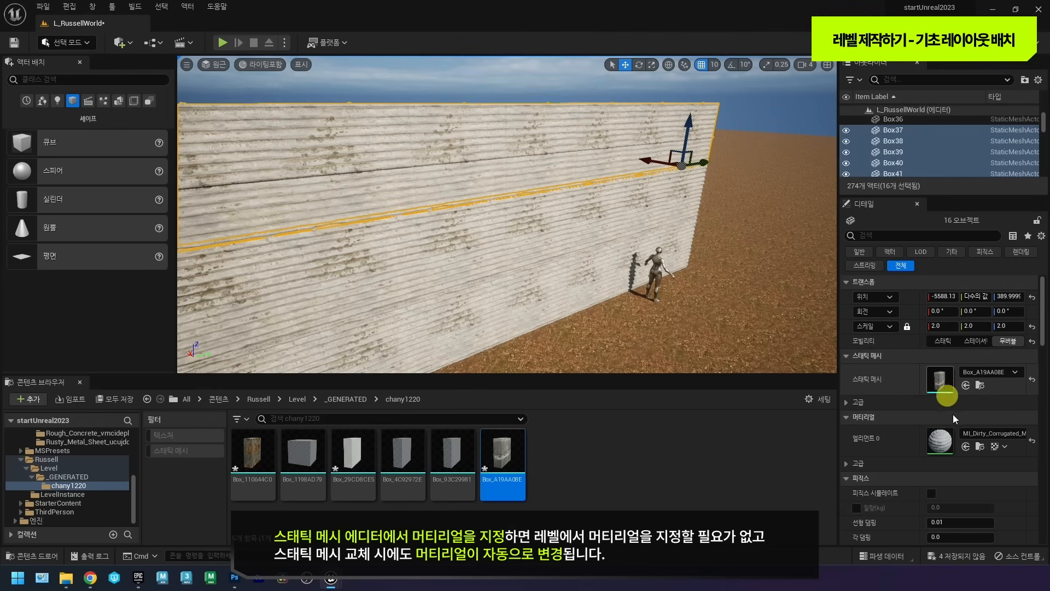
pyautogui.doubleClick(940, 377)
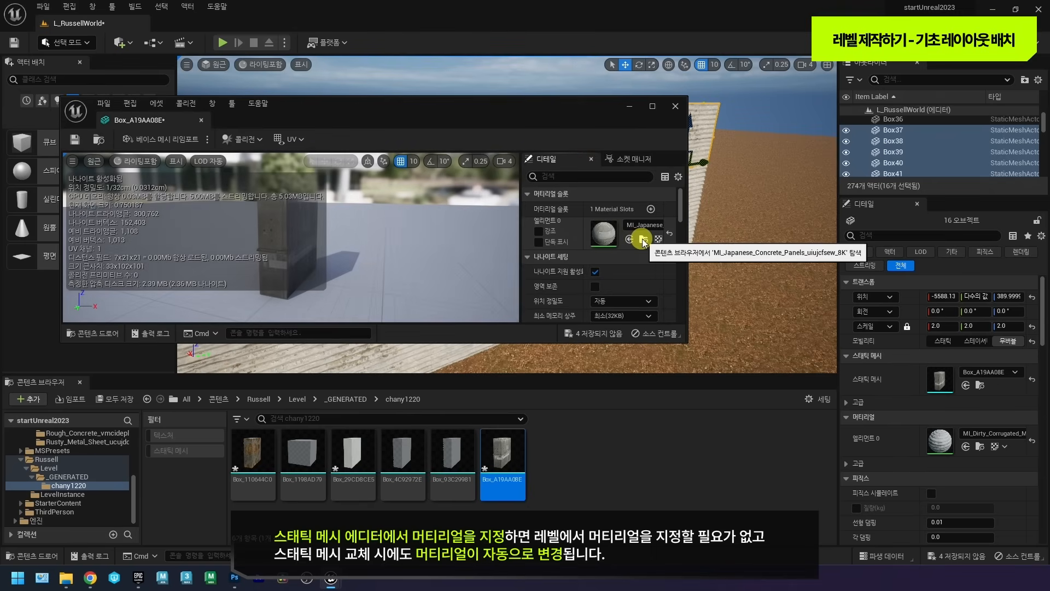
pyautogui.click(643, 240)
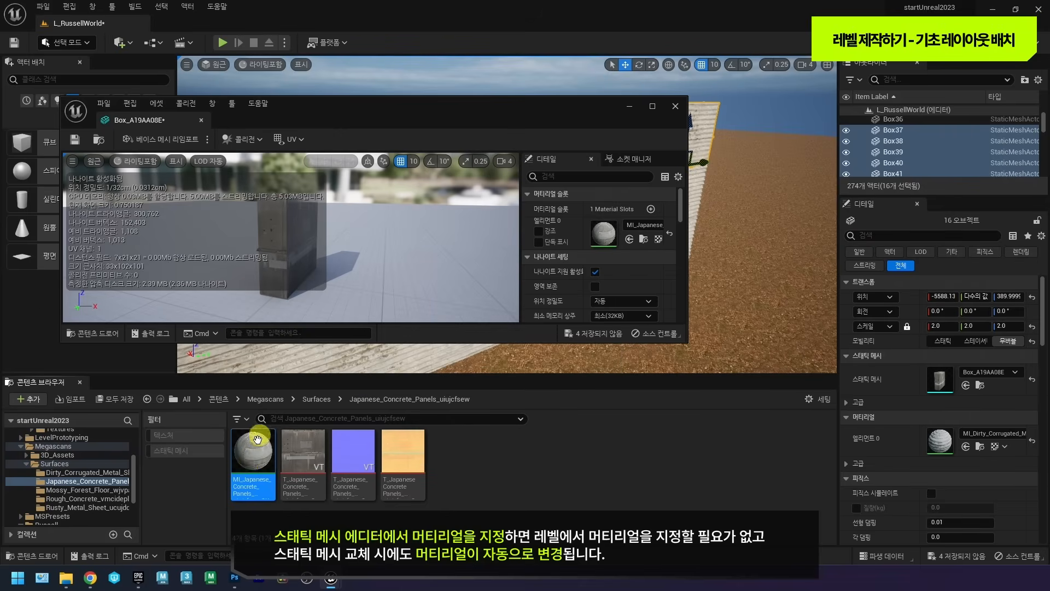
pyautogui.moveTo(504, 119); pyautogui.dragTo(543, 215)
pyautogui.moveTo(253, 459); pyautogui.dragTo(913, 429)
pyautogui.click(716, 207)
# Duplicate the sixteen concrete-panel boxes upward as a fourth wall layer at a height of about 590 units.
pyautogui.moveTo(578, 208); pyautogui.dragTo(546, 141, button='right')
pyautogui.moveTo(612, 152); pyautogui.dragTo(608, 157, button='right')
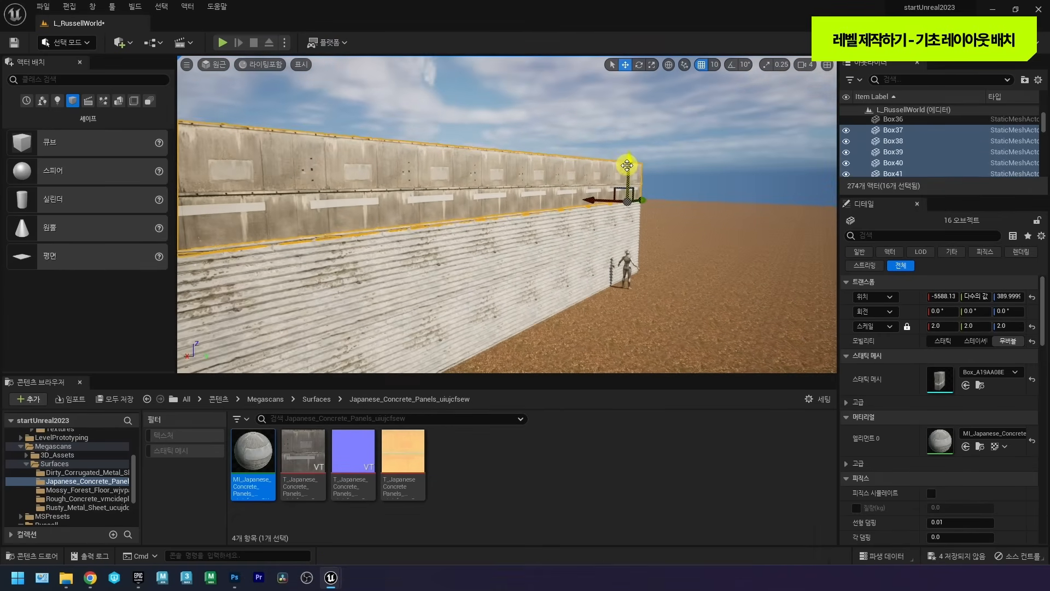
pyautogui.keyDown('alt'); pyautogui.moveTo(627, 165); pyautogui.dragTo(631, 134); pyautogui.keyUp('alt')
pyautogui.moveTo(596, 173); pyautogui.dragTo(488, 157, button='right')
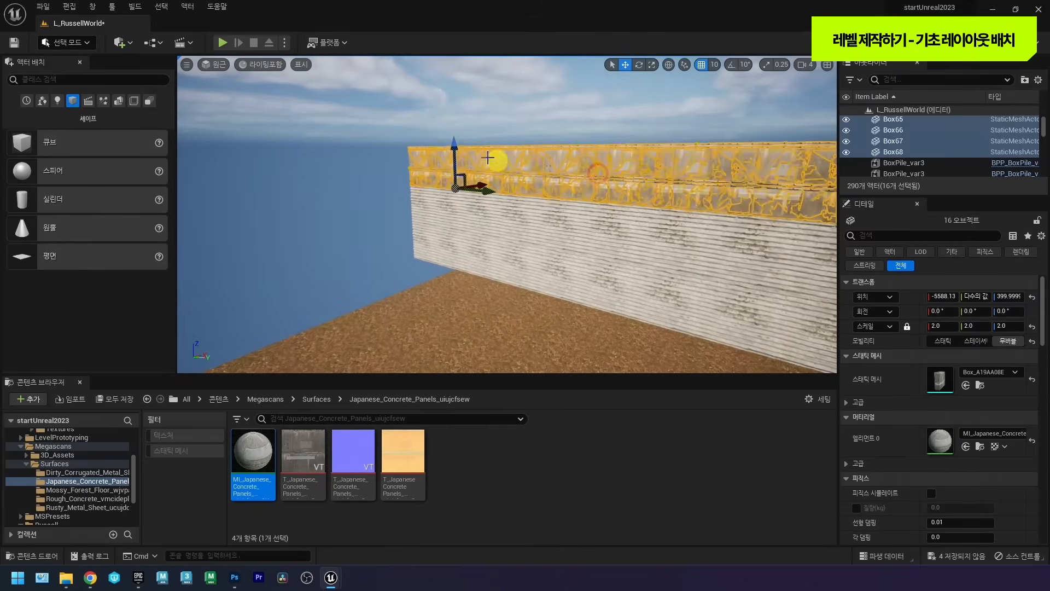
pyautogui.moveTo(455, 152); pyautogui.dragTo(462, 108)
pyautogui.moveTo(624, 136)
pyautogui.mouseDown(button='right')
pyautogui.moveTo(645, 133)
pyautogui.moveTo(621, 122)
pyautogui.moveTo(623, 137)
pyautogui.mouseUp(button='right')
pyautogui.moveTo(457, 166); pyautogui.dragTo(458, 169)
# Select all 64 boxes of the wall together, excluding the ground and the mannequin.
pyautogui.moveTo(528, 175); pyautogui.dragTo(396, 222, button='right')
pyautogui.moveTo(531, 221); pyautogui.dragTo(580, 242, button='right')
pyautogui.moveTo(361, 183); pyautogui.dragTo(360, 183, button='right')
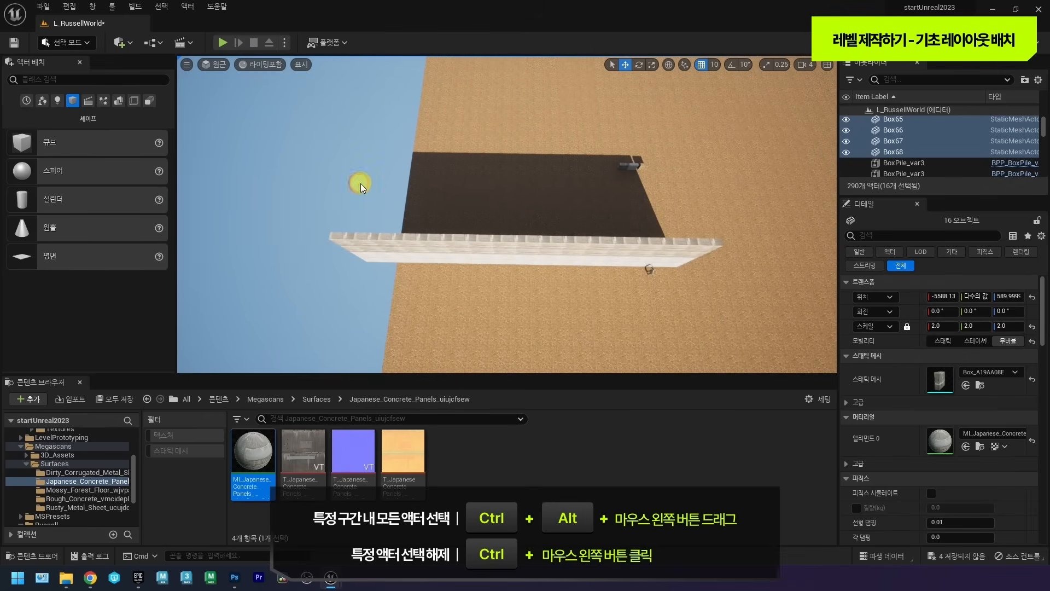
pyautogui.keyDown('ctrl'); pyautogui.keyDown('alt'); pyautogui.moveTo(319, 181); pyautogui.dragTo(676, 297); pyautogui.keyUp('alt'); pyautogui.keyUp('ctrl')
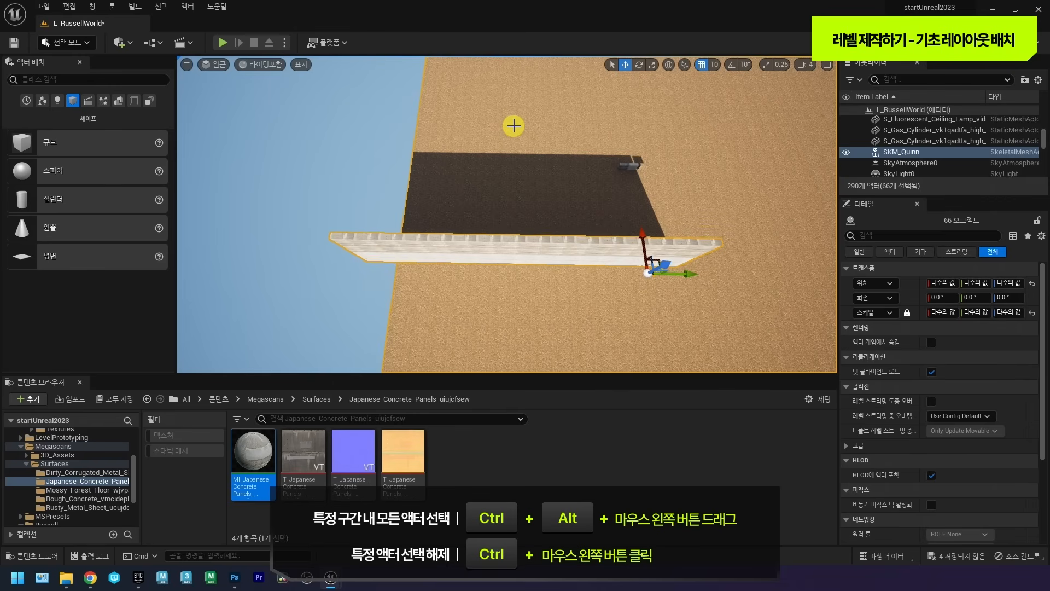
pyautogui.moveTo(538, 162); pyautogui.dragTo(754, 180, button='right')
pyautogui.press('w')
pyautogui.keyDown('ctrl'); pyautogui.click(487, 117); pyautogui.keyUp('ctrl')
pyautogui.press('s')
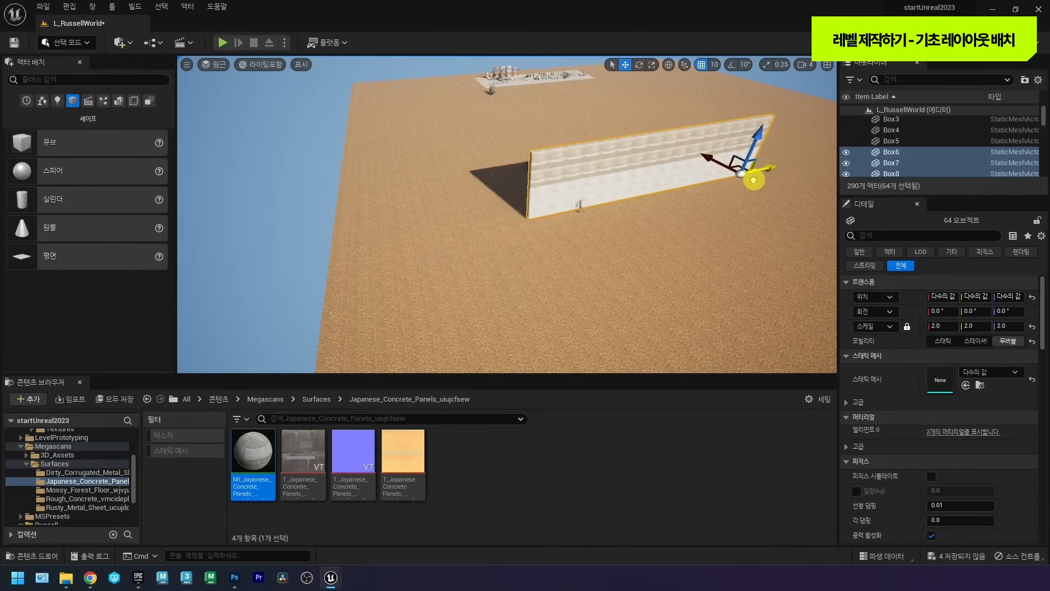
pyautogui.press('w')
pyautogui.moveTo(571, 173); pyautogui.dragTo(681, 150, button='right')
pyautogui.press('s')
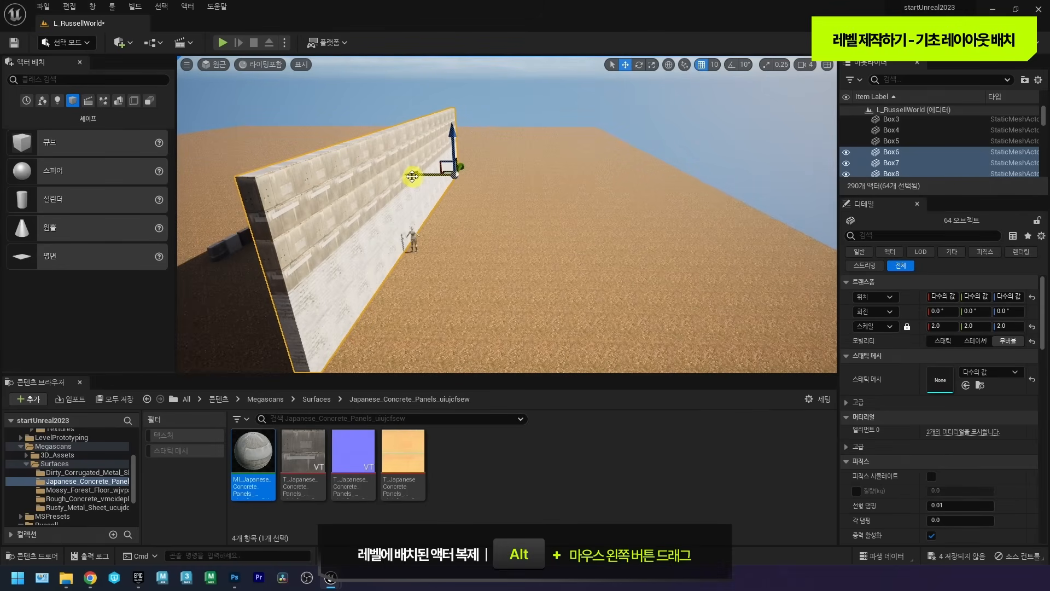
# Duplicate the selected 64-box wall along X and place the copy opposite the original at X -7148.13.
pyautogui.keyDown('alt'); pyautogui.moveTo(411, 175); pyautogui.dragTo(412, 177); pyautogui.keyUp('alt')
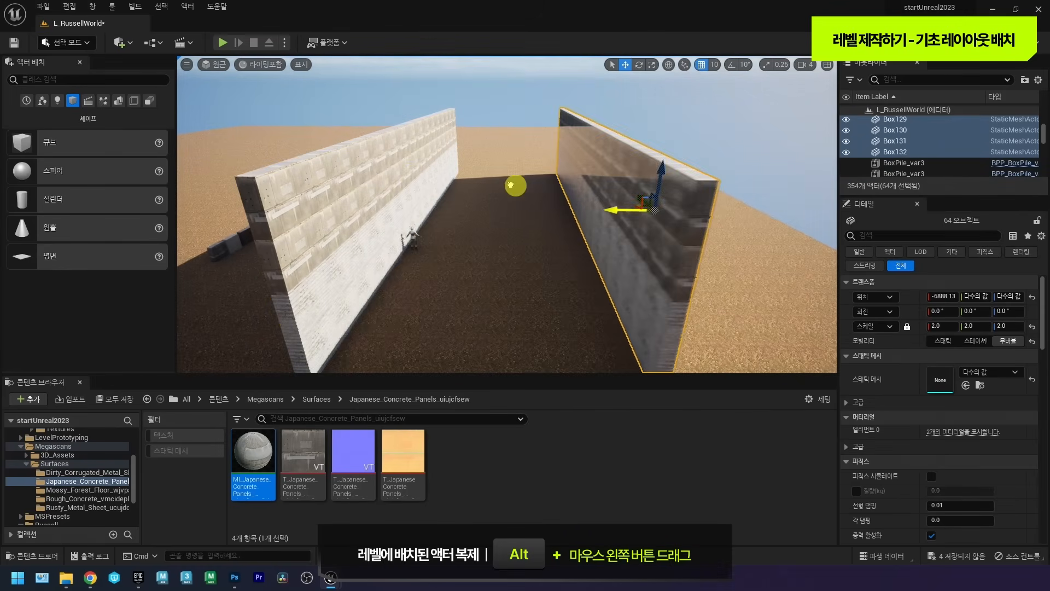
pyautogui.press('w')
pyautogui.moveTo(480, 192)
pyautogui.mouseDown(button='right')
pyautogui.moveTo(475, 166)
pyautogui.moveTo(511, 219)
pyautogui.moveTo(457, 204)
pyautogui.mouseUp(button='right')
pyautogui.press('w')
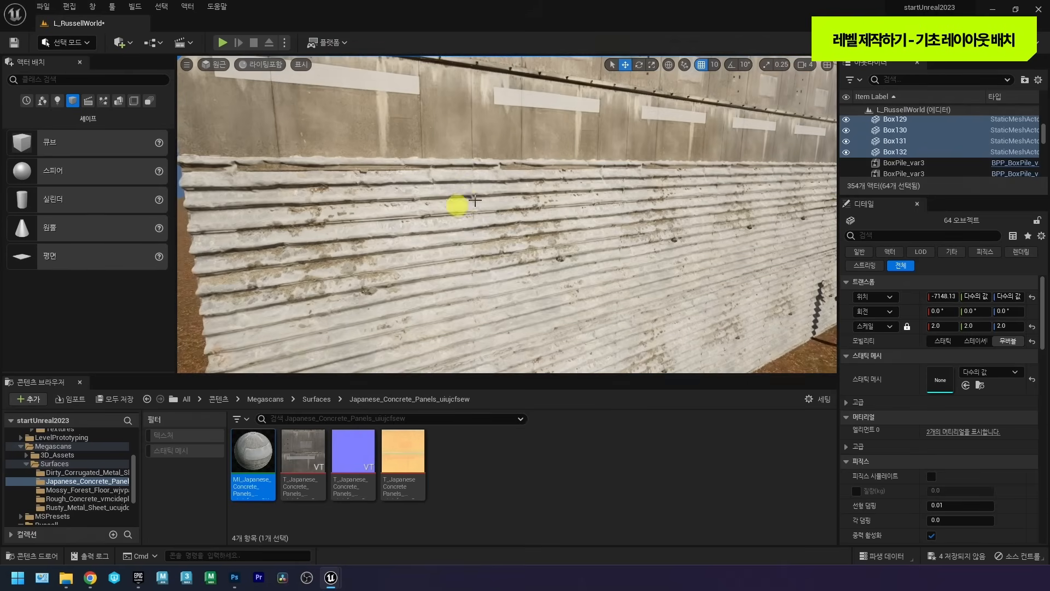
pyautogui.scroll(-3, 495, 198)
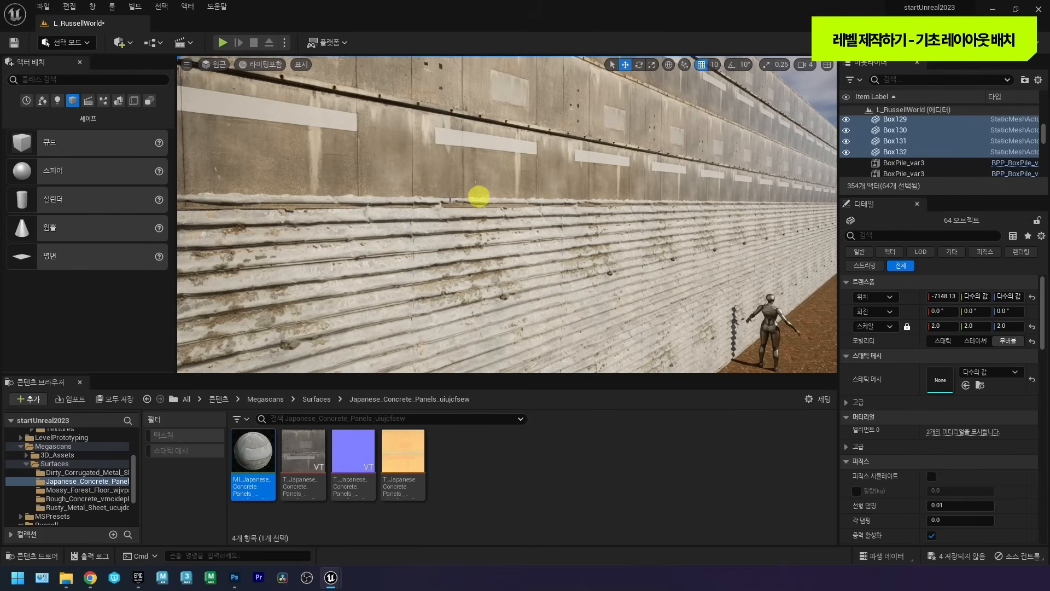
pyautogui.moveTo(493, 231); pyautogui.dragTo(569, 181, button='right')
pyautogui.moveTo(518, 255)
pyautogui.mouseDown()
pyautogui.moveTo(727, 228)
pyautogui.moveTo(797, 228)
pyautogui.moveTo(799, 236)
pyautogui.moveTo(558, 281)
pyautogui.moveTo(518, 255)
pyautogui.mouseUp()
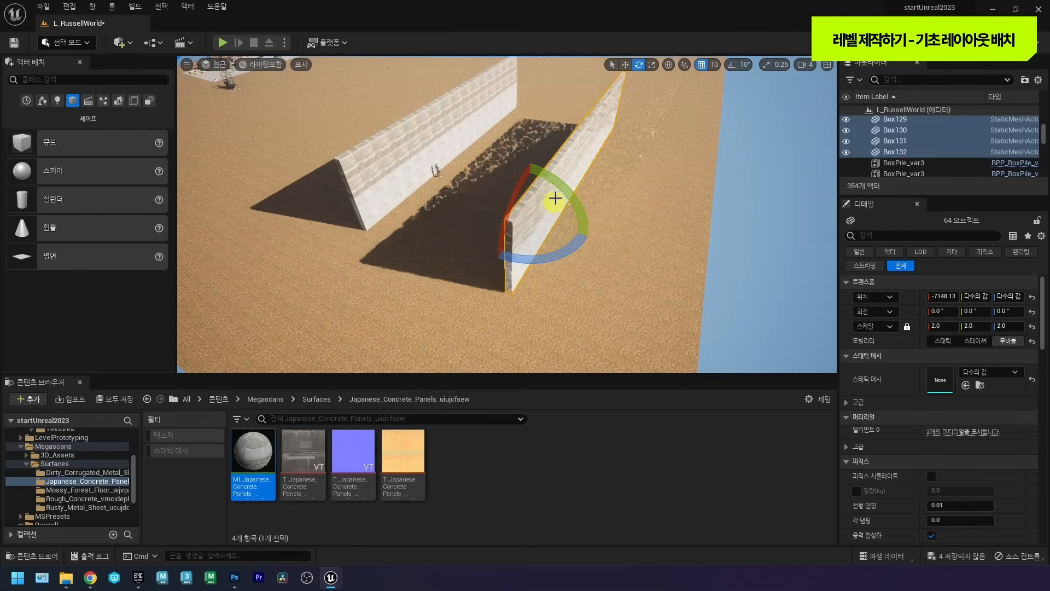
# Mirror the duplicated wall by setting only its X scale to -2.0, with proportional scaling unlocked.
pyautogui.press('w')
pyautogui.moveTo(538, 195); pyautogui.dragTo(559, 197, button='right')
pyautogui.moveTo(485, 197); pyautogui.dragTo(395, 182, button='right')
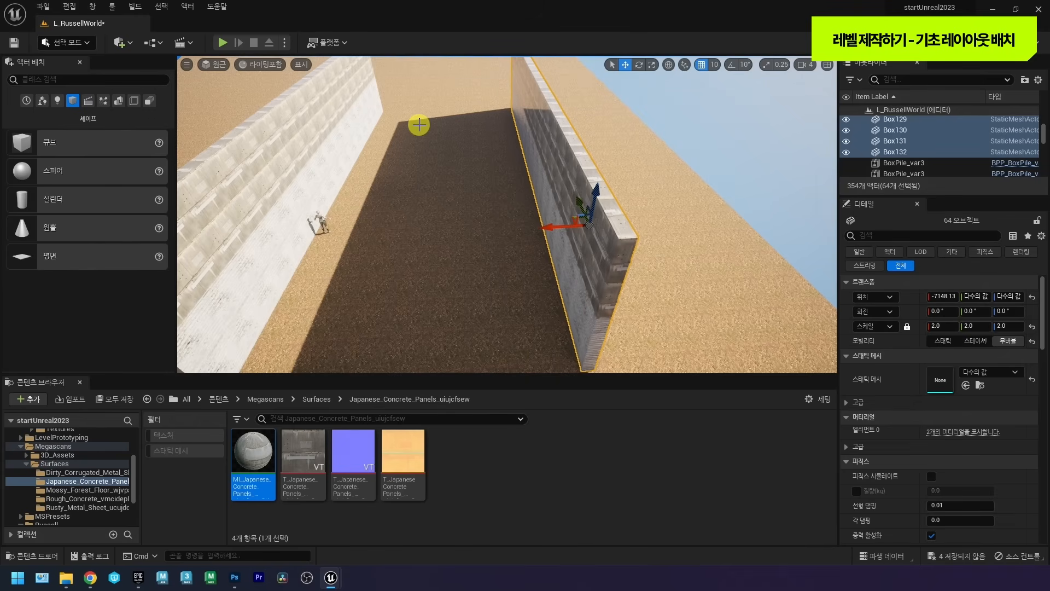
pyautogui.keyDown('alt'); pyautogui.moveTo(470, 164); pyautogui.dragTo(484, 173); pyautogui.keyUp('alt')
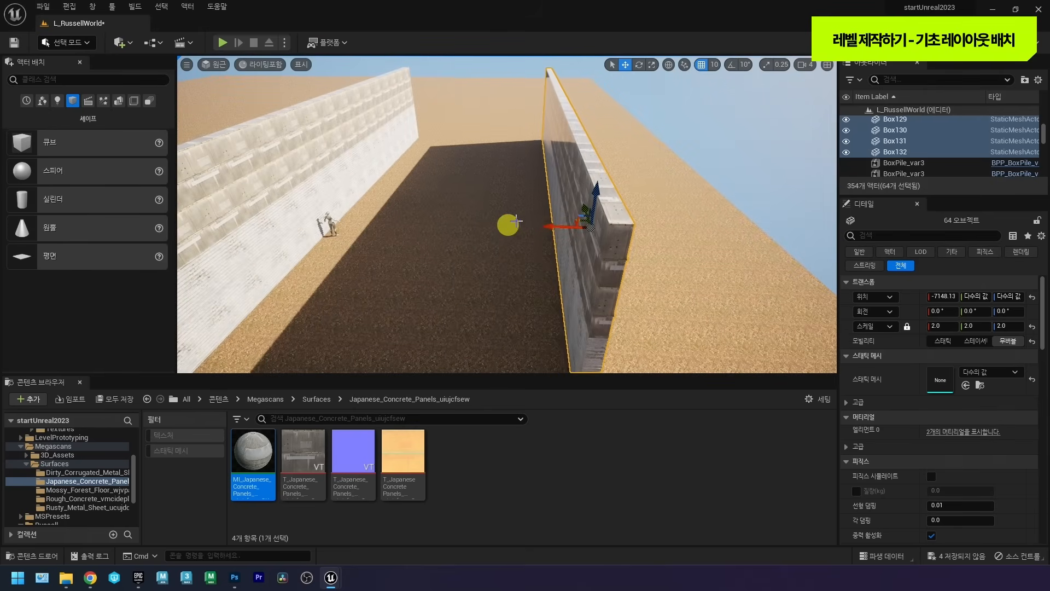
pyautogui.keyDown('alt'); pyautogui.moveTo(503, 213); pyautogui.dragTo(549, 219); pyautogui.keyUp('alt')
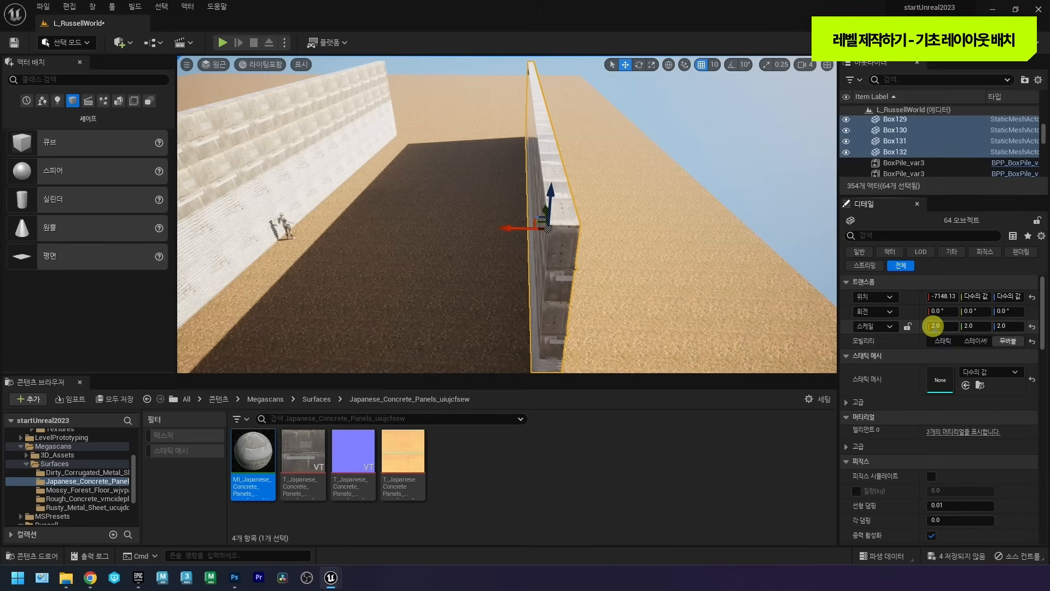
pyautogui.click(934, 326)
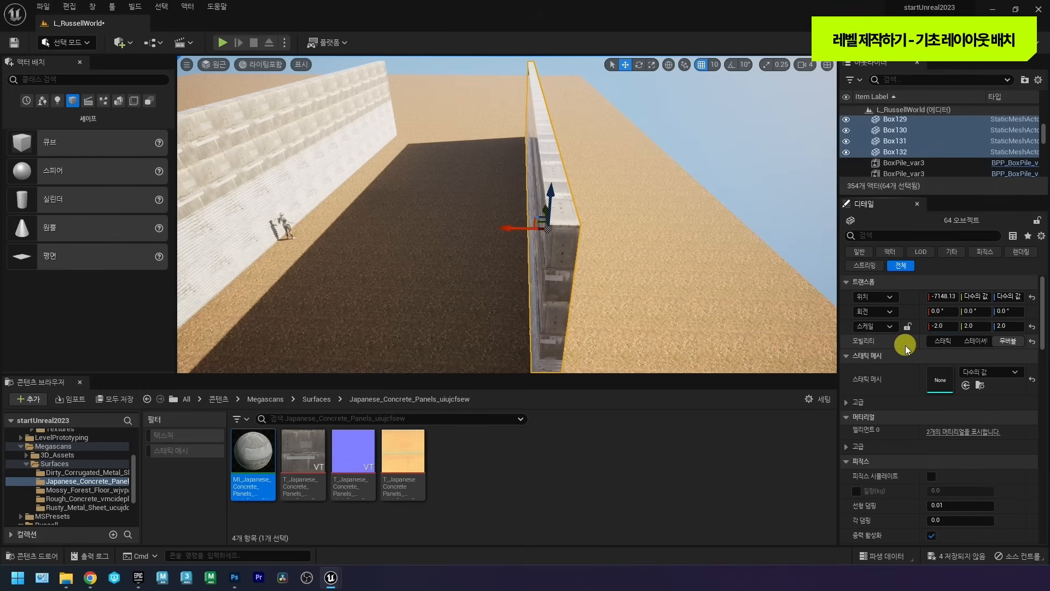
pyautogui.moveTo(537, 251); pyautogui.dragTo(479, 175, button='right')
# Show only textures in the Megascans Surfaces folder and search them for "Dp".
pyautogui.click(494, 234)
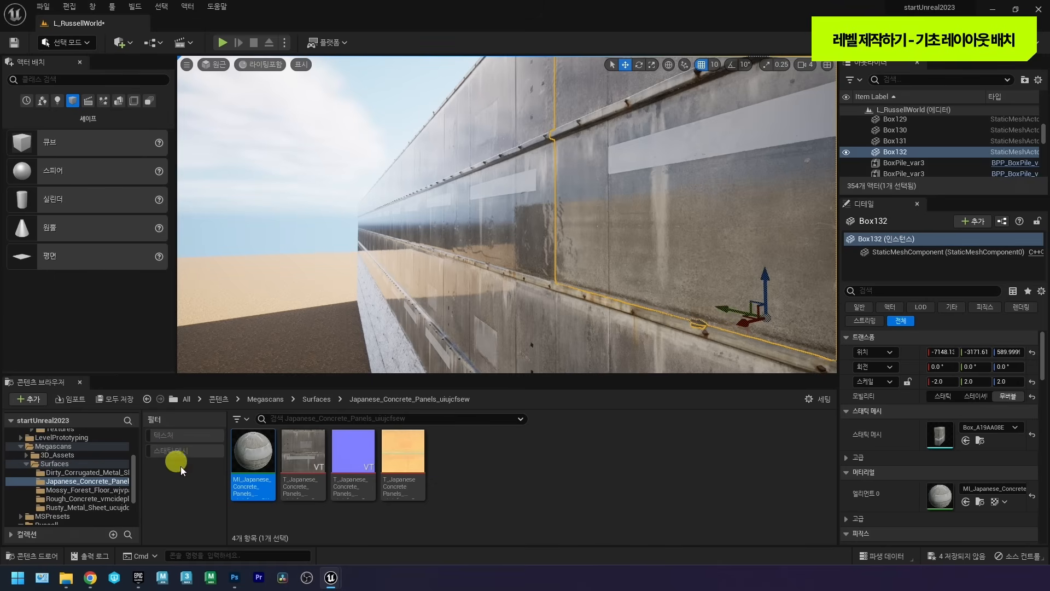
pyautogui.click(58, 463)
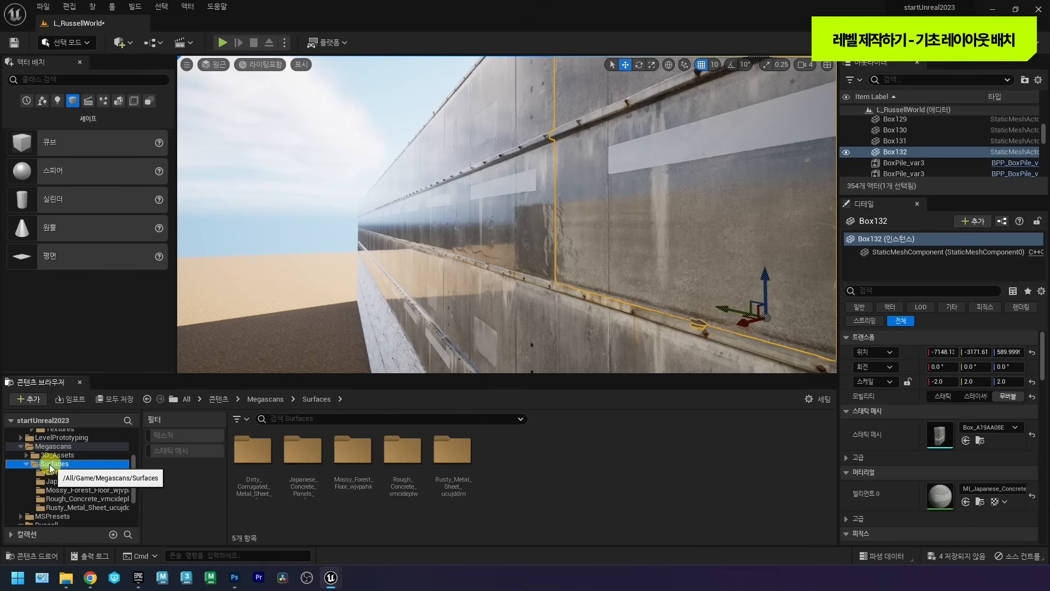
pyautogui.click(242, 423)
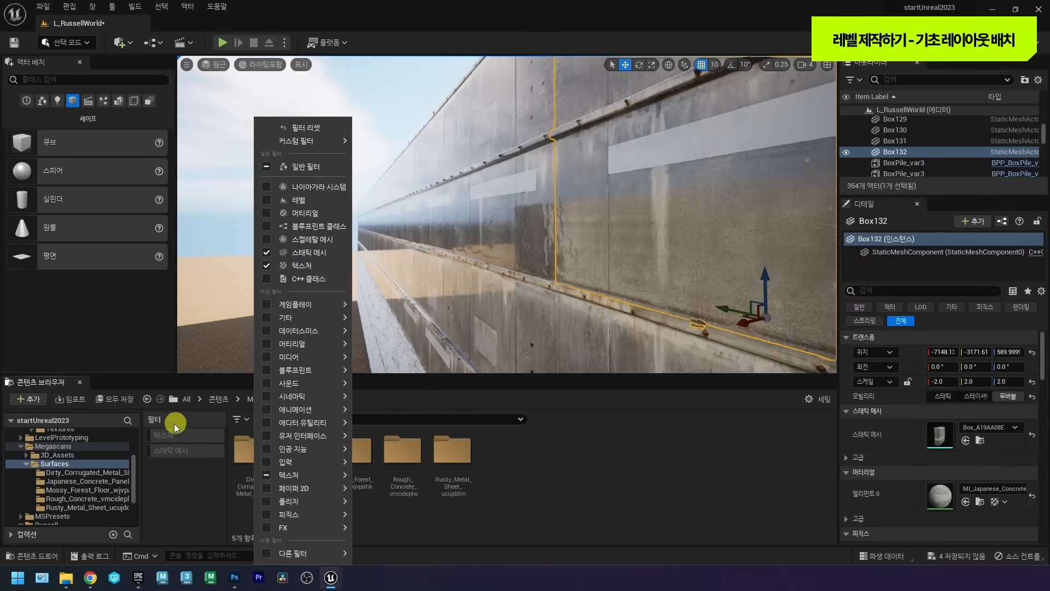
pyautogui.click(160, 433)
pyautogui.scroll(1, 356, 481)
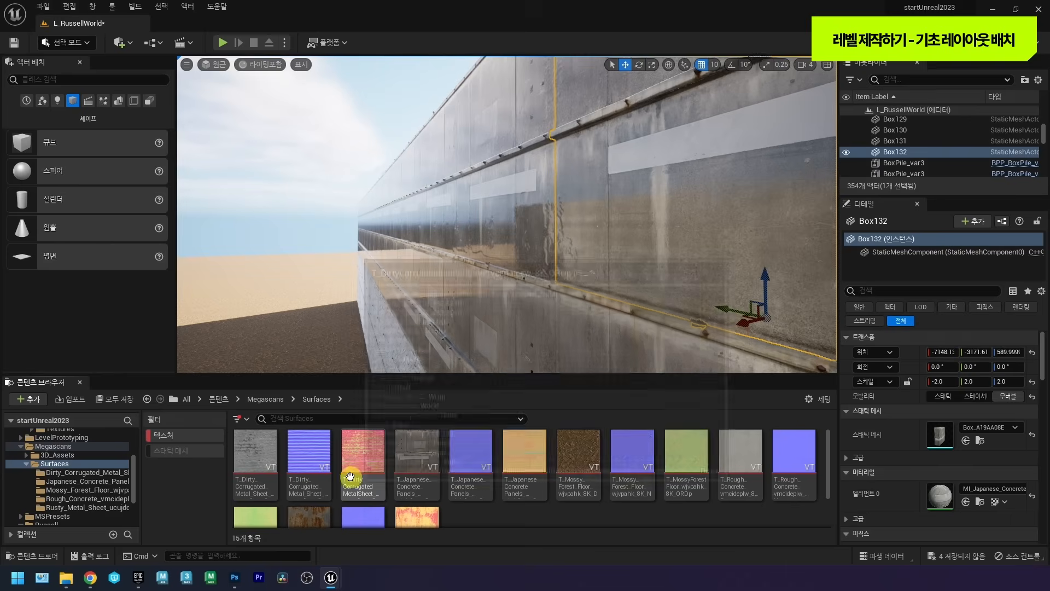
pyautogui.click(335, 419)
pyautogui.write('Dp')
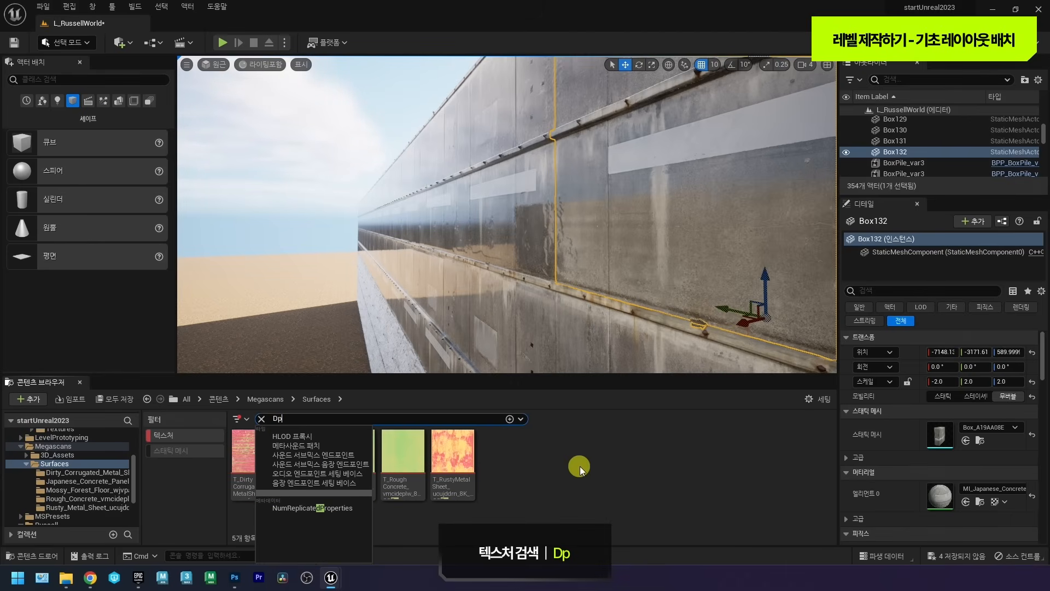
# Select all five filtered Dp textures and convert them to virtual textures.
pyautogui.click(580, 467)
pyautogui.click(440, 490)
pyautogui.keyDown('shift'); pyautogui.click(262, 461); pyautogui.keyUp('shift')
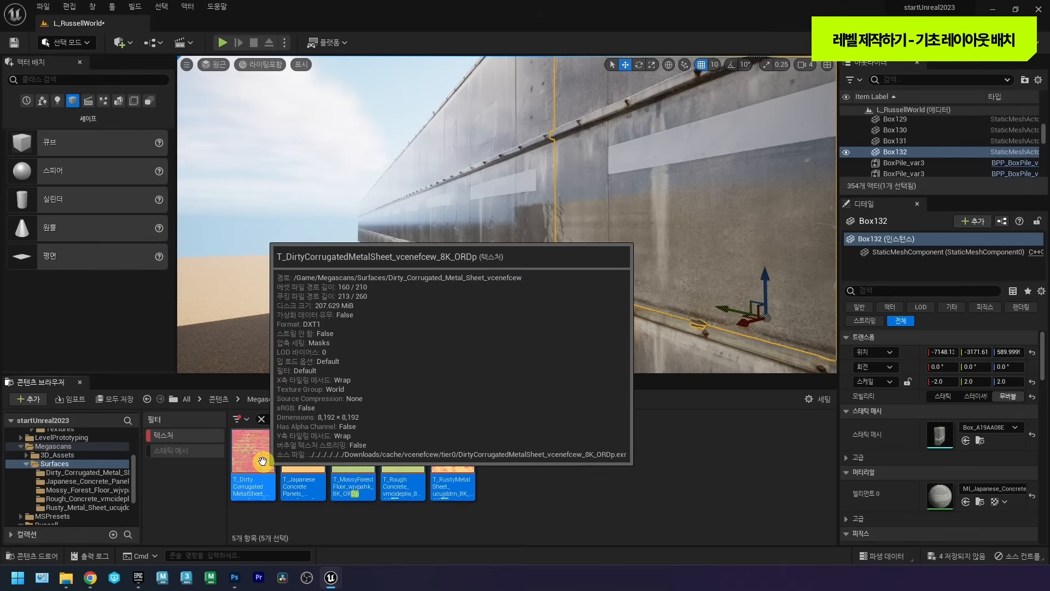
pyautogui.rightClick(262, 461)
pyautogui.click(336, 141)
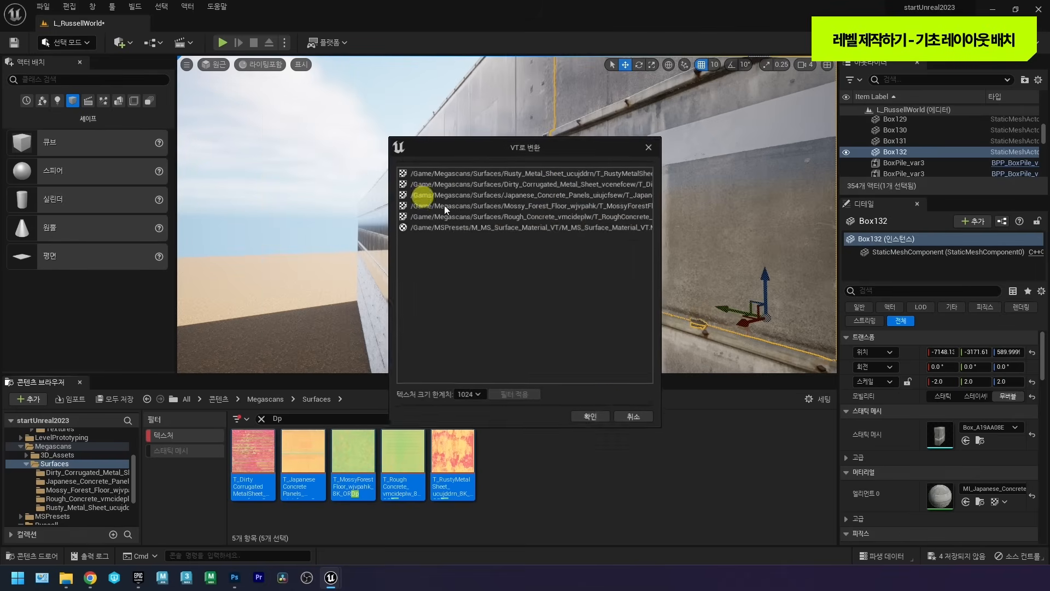
pyautogui.click(590, 417)
# Clear the texture filter and the "Dp" search, and open the Dirty_Corrugated_Metal_Sheet surface folder.
pyautogui.moveTo(465, 246)
pyautogui.mouseDown(button='right')
pyautogui.moveTo(502, 260)
pyautogui.moveTo(439, 261)
pyautogui.moveTo(467, 305)
pyautogui.moveTo(428, 263)
pyautogui.moveTo(352, 269)
pyautogui.moveTo(467, 223)
pyautogui.moveTo(485, 258)
pyautogui.mouseUp(button='right')
pyautogui.moveTo(405, 248); pyautogui.dragTo(287, 343, button='right')
pyautogui.click(86, 473)
pyautogui.click(91, 490)
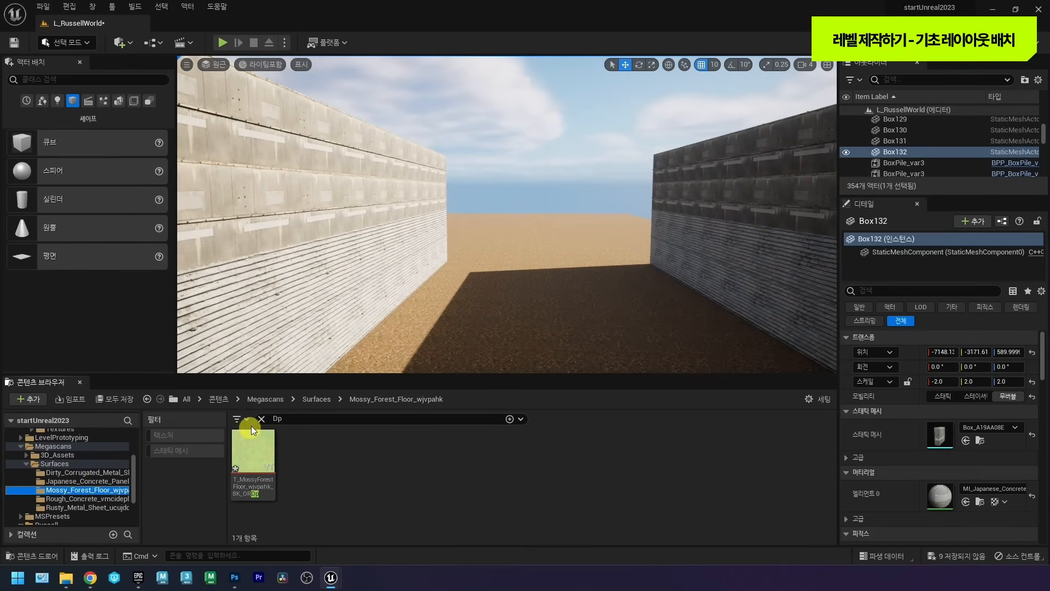
pyautogui.click(262, 419)
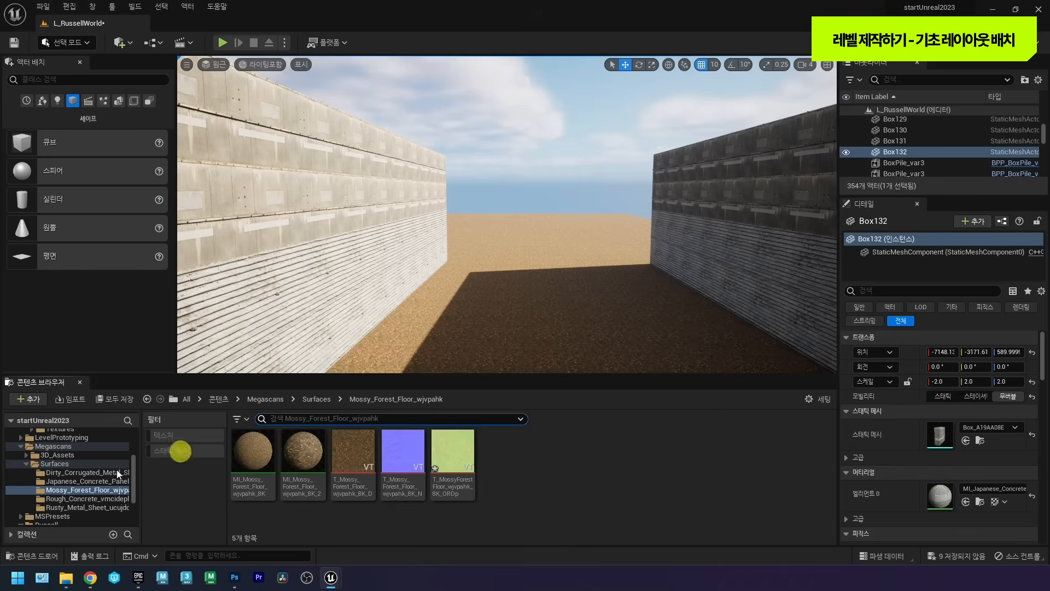
pyautogui.click(86, 472)
# Duplicate the small rusty metal box outside the wall and move the copy between the two walls, to X -6438.27.
pyautogui.moveTo(394, 298)
pyautogui.mouseDown(button='right')
pyautogui.moveTo(254, 337)
pyautogui.moveTo(312, 350)
pyautogui.moveTo(258, 350)
pyautogui.mouseUp(button='right')
pyautogui.click(540, 207)
pyautogui.press('f')
pyautogui.moveTo(558, 254); pyautogui.dragTo(557, 255, button='right')
pyautogui.moveTo(496, 267)
pyautogui.mouseDown(button='right')
pyautogui.moveTo(532, 267)
pyautogui.moveTo(496, 265)
pyautogui.mouseUp(button='right')
pyautogui.keyDown('alt'); pyautogui.moveTo(416, 203); pyautogui.dragTo(463, 213); pyautogui.keyUp('alt')
pyautogui.keyDown('alt'); pyautogui.moveTo(724, 279); pyautogui.dragTo(804, 297); pyautogui.keyUp('alt')
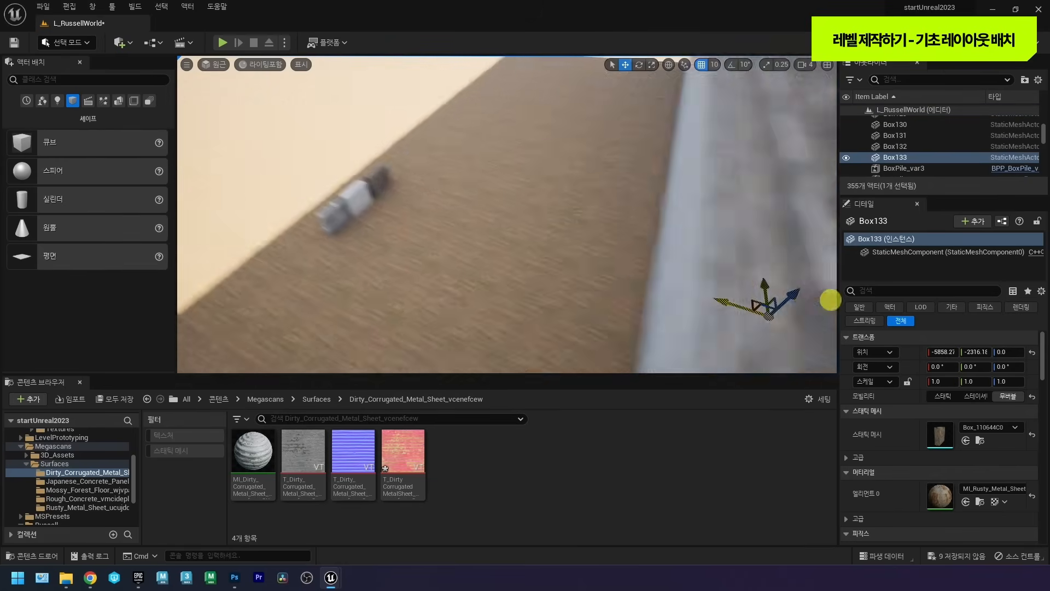
pyautogui.moveTo(804, 297); pyautogui.dragTo(788, 290, button='right')
pyautogui.moveTo(471, 175); pyautogui.dragTo(482, 150, button='right')
pyautogui.moveTo(603, 141); pyautogui.dragTo(481, 131, button='right')
pyautogui.moveTo(328, 254); pyautogui.dragTo(243, 129, button='right')
pyautogui.moveTo(490, 183); pyautogui.dragTo(526, 241, button='right')
# Scale the rusty box copy uniformly to 2.0 with proportional scaling locked.
pyautogui.click(488, 230)
pyautogui.moveTo(600, 221); pyautogui.dragTo(602, 246, button='right')
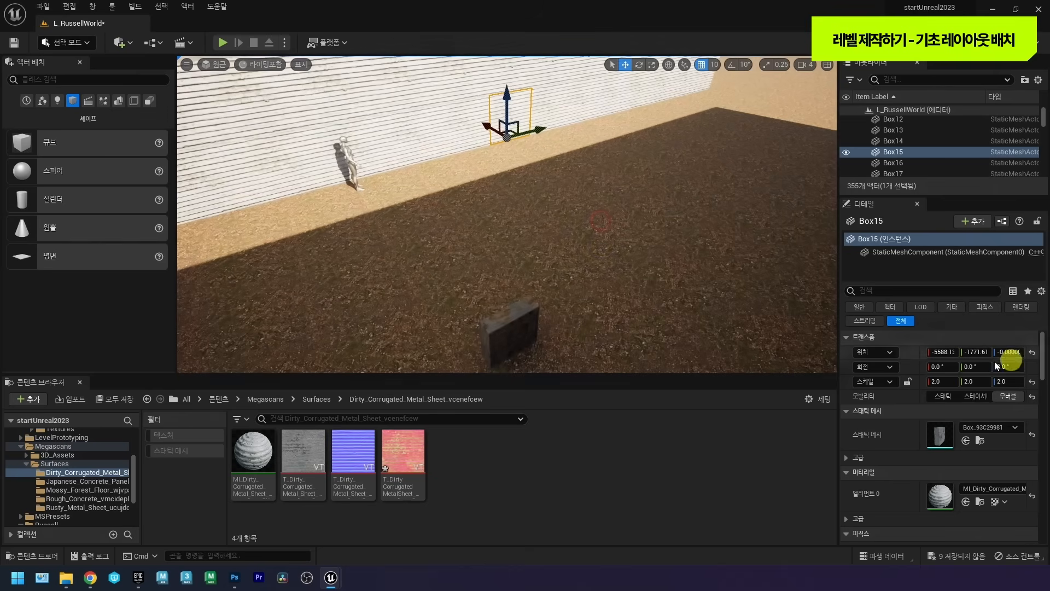
pyautogui.click(507, 323)
pyautogui.click(908, 381)
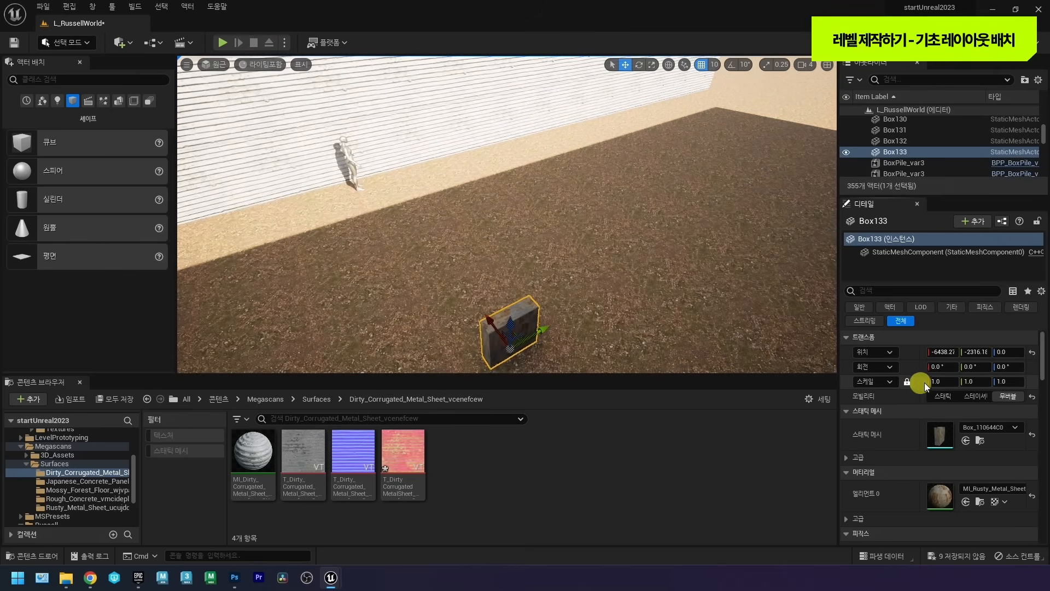
pyautogui.write('2')
pyautogui.press('Return')
# Turn on rotation snapping and rotate the rusty box 90° about the Z axis.
pyautogui.press('e')
pyautogui.moveTo(586, 237); pyautogui.dragTo(629, 244, button='right')
pyautogui.click(731, 65)
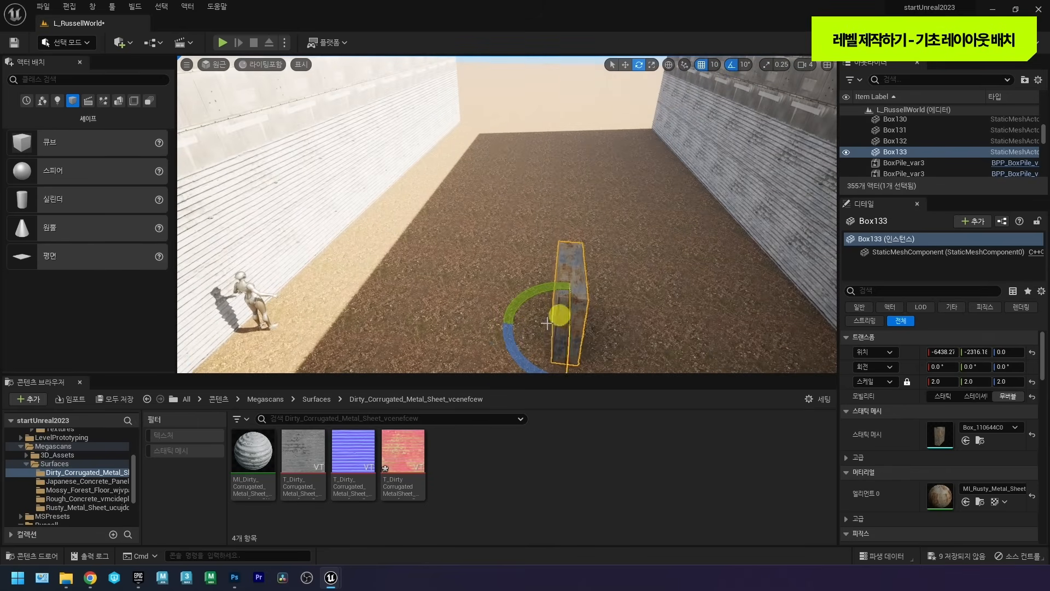
pyautogui.moveTo(516, 349); pyautogui.dragTo(434, 230)
pyautogui.moveTo(640, 336); pyautogui.dragTo(535, 326, button='right')
# Move the rusty box to the far end of the original wall, at X -5678.27 and Y -246.188.
pyautogui.press('w')
pyautogui.moveTo(499, 283); pyautogui.dragTo(472, 137)
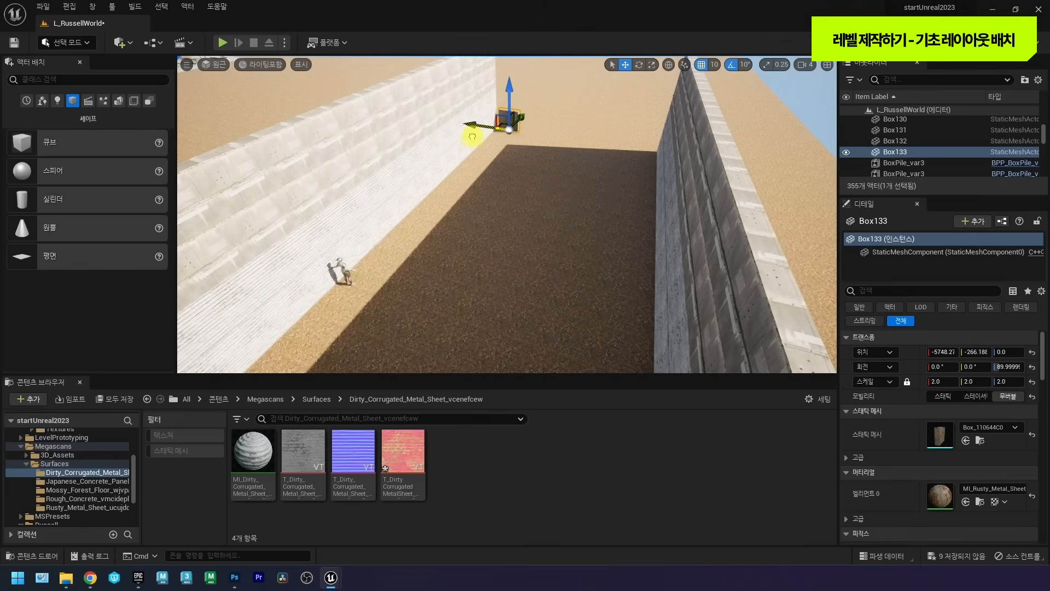
pyautogui.moveTo(469, 135); pyautogui.dragTo(492, 147, button='right')
pyautogui.moveTo(593, 281); pyautogui.dragTo(607, 284)
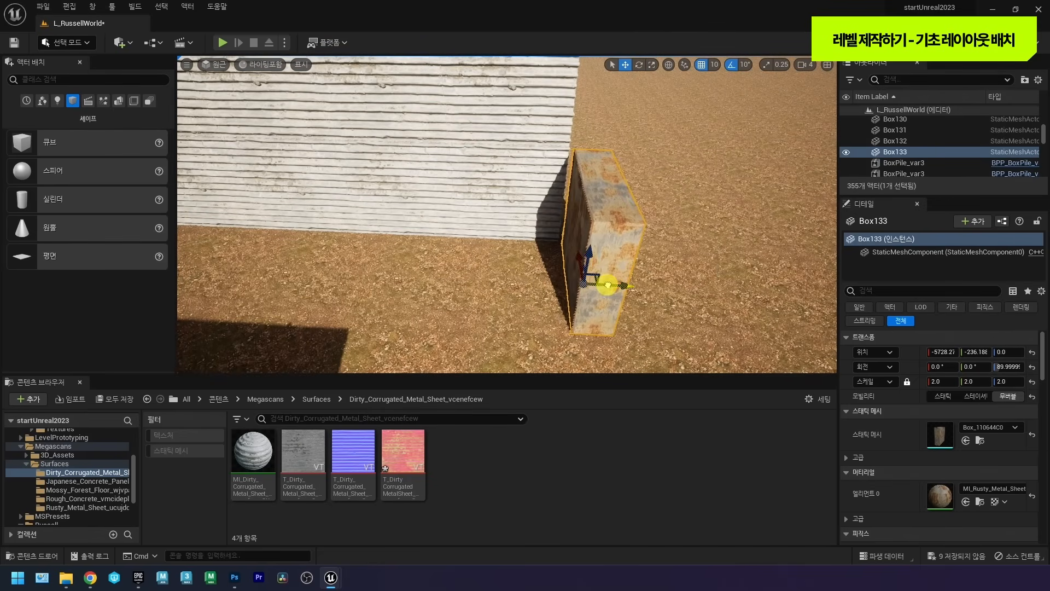
pyautogui.moveTo(565, 273); pyautogui.dragTo(566, 273, button='right')
pyautogui.moveTo(432, 262); pyautogui.dragTo(454, 242)
pyautogui.moveTo(386, 214); pyautogui.dragTo(475, 274, button='right')
# Stack three duplicates above the rusty box to form a four-box column, with the top one at Z 590.
pyautogui.keyDown('alt'); pyautogui.moveTo(472, 312); pyautogui.dragTo(474, 226); pyautogui.keyUp('alt')
pyautogui.moveTo(483, 241); pyautogui.dragTo(519, 233, button='right')
pyautogui.keyDown('alt'); pyautogui.moveTo(424, 241); pyautogui.dragTo(428, 199); pyautogui.keyUp('alt')
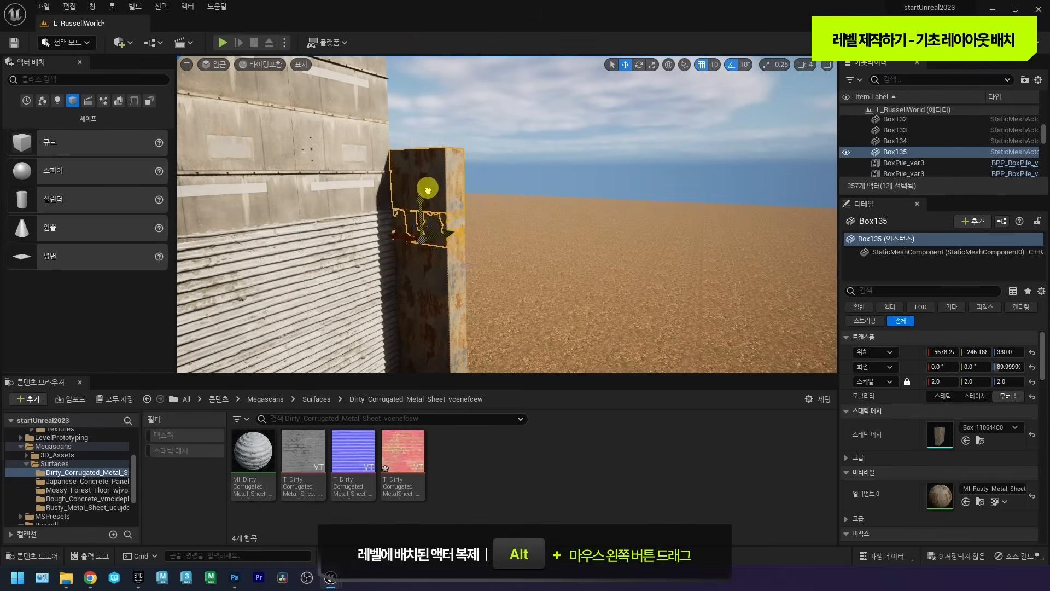
pyautogui.moveTo(439, 264); pyautogui.dragTo(447, 222, button='right')
pyautogui.keyDown('alt'); pyautogui.moveTo(447, 222); pyautogui.dragTo(452, 159); pyautogui.keyUp('alt')
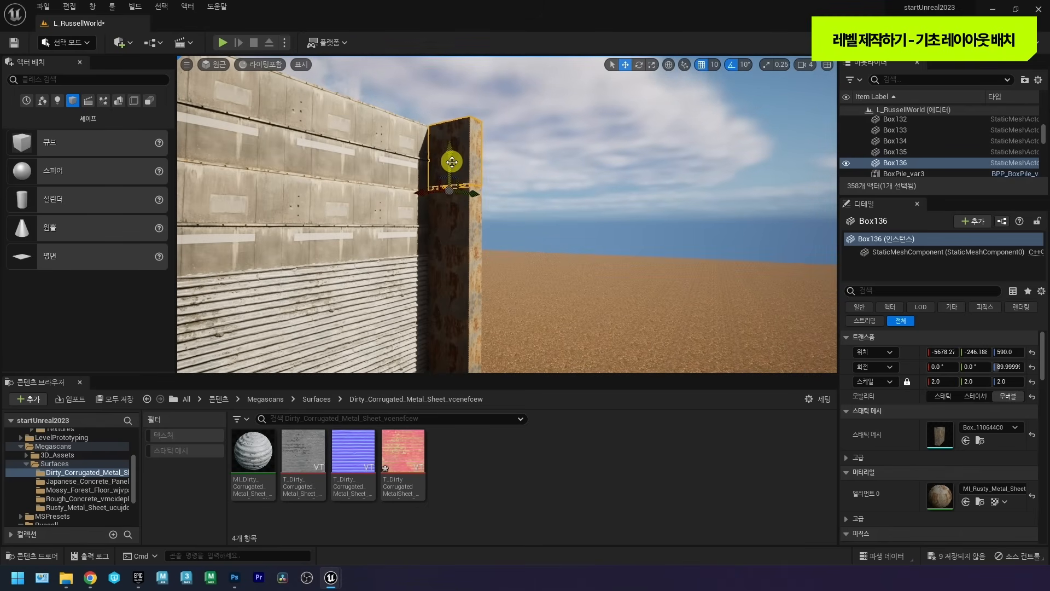
# Select all four boxes of the rusty column and duplicate the column twice sideways, reaching X -6068.27.
pyautogui.keyDown('ctrl'); pyautogui.click(465, 233); pyautogui.keyUp('ctrl')
pyautogui.keyDown('ctrl'); pyautogui.click(464, 284); pyautogui.keyUp('ctrl')
pyautogui.moveTo(465, 284); pyautogui.dragTo(410, 262, button='right')
pyautogui.keyDown('ctrl'); pyautogui.click(459, 305); pyautogui.keyUp('ctrl')
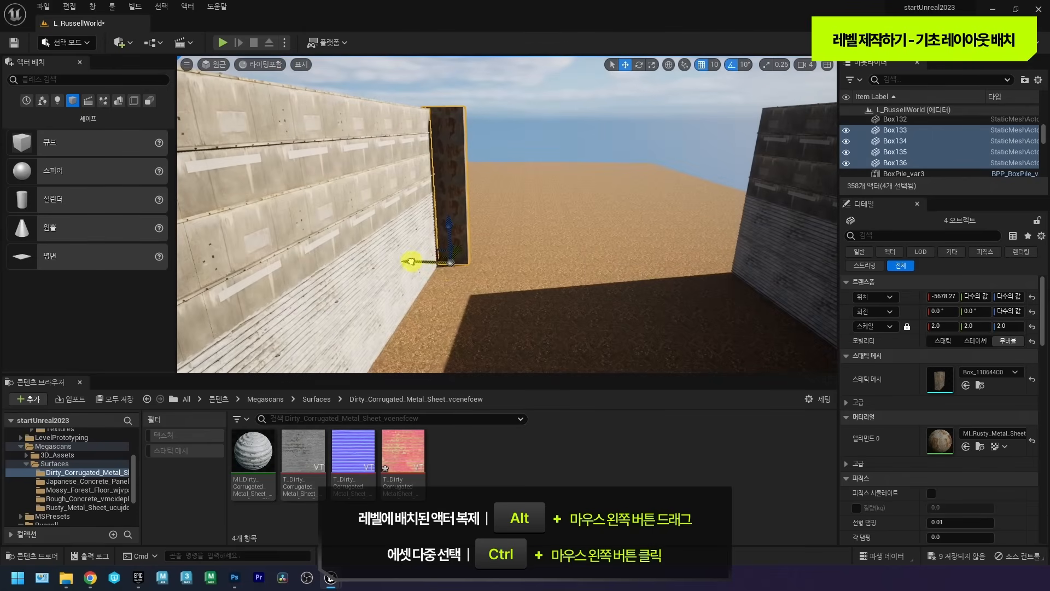
pyautogui.keyDown('alt'); pyautogui.moveTo(410, 262); pyautogui.dragTo(457, 269); pyautogui.keyUp('alt')
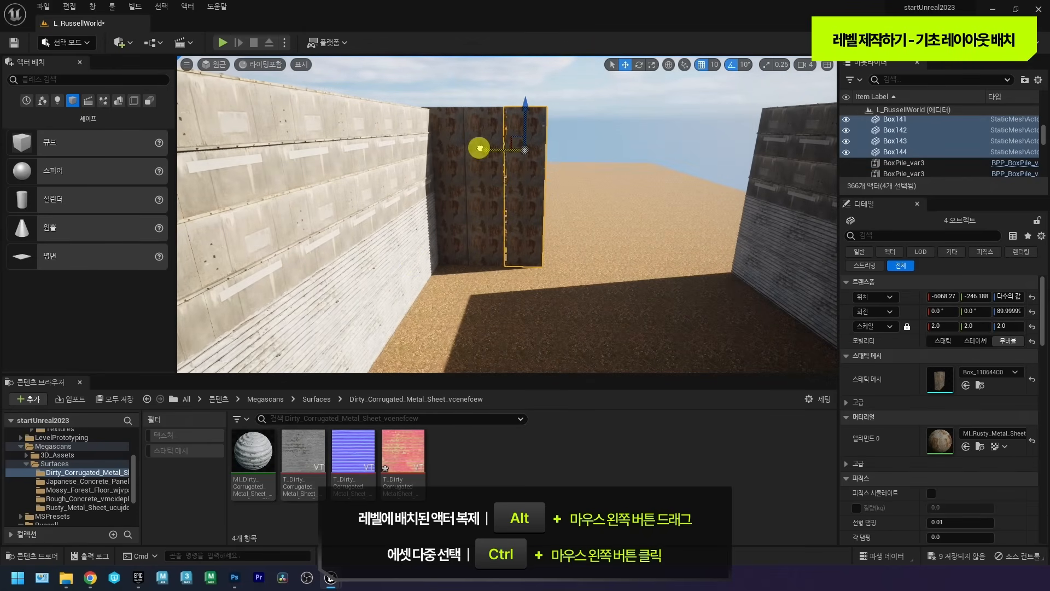
# Continue duplicating the rusty column across the gap until it meets the opposite wall at X -7078.27.
pyautogui.moveTo(473, 172)
pyautogui.mouseDown(button='right')
pyautogui.moveTo(478, 164)
pyautogui.moveTo(467, 180)
pyautogui.moveTo(499, 185)
pyautogui.moveTo(477, 188)
pyautogui.mouseUp(button='right')
pyautogui.keyDown('alt'); pyautogui.moveTo(441, 178); pyautogui.dragTo(508, 183); pyautogui.keyUp('alt')
pyautogui.moveTo(508, 184); pyautogui.dragTo(349, 178, button='right')
pyautogui.keyDown('alt'); pyautogui.moveTo(350, 178); pyautogui.dragTo(411, 184); pyautogui.keyUp('alt')
pyautogui.moveTo(411, 188); pyautogui.dragTo(436, 180, button='right')
pyautogui.keyDown('alt'); pyautogui.moveTo(436, 180); pyautogui.dragTo(485, 186); pyautogui.keyUp('alt')
pyautogui.moveTo(487, 187); pyautogui.dragTo(417, 179, button='right')
pyautogui.keyDown('alt'); pyautogui.moveTo(418, 178); pyautogui.dragTo(510, 174); pyautogui.keyUp('alt')
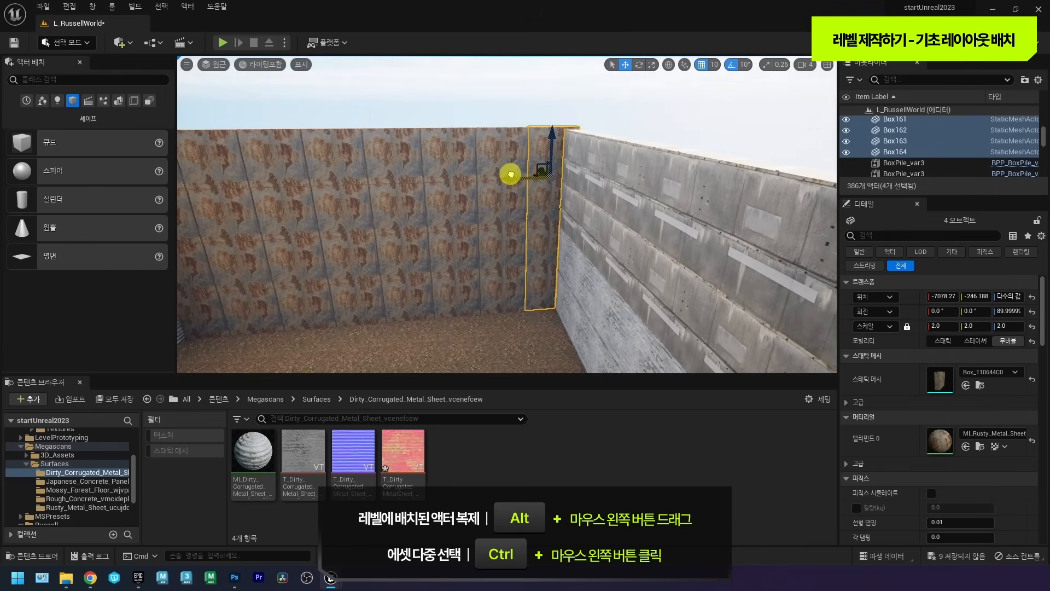
pyautogui.moveTo(503, 175); pyautogui.dragTo(478, 192, button='right')
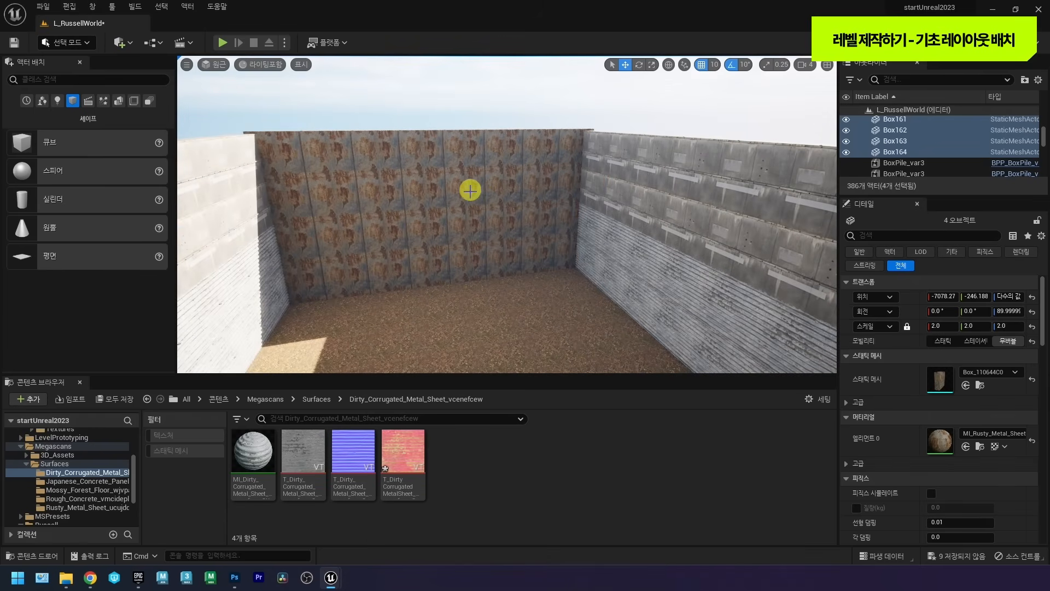
# Examine the finished rusty end wall and its joints with both concrete side walls.
pyautogui.moveTo(447, 194); pyautogui.dragTo(538, 176, button='right')
pyautogui.press('w')
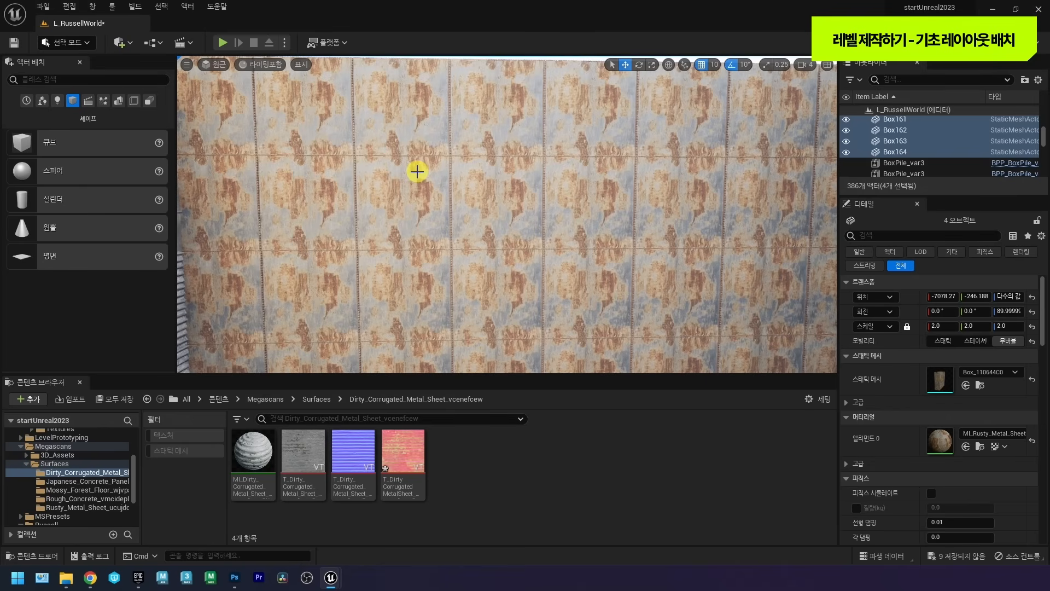
pyautogui.scroll(-5, 412, 166)
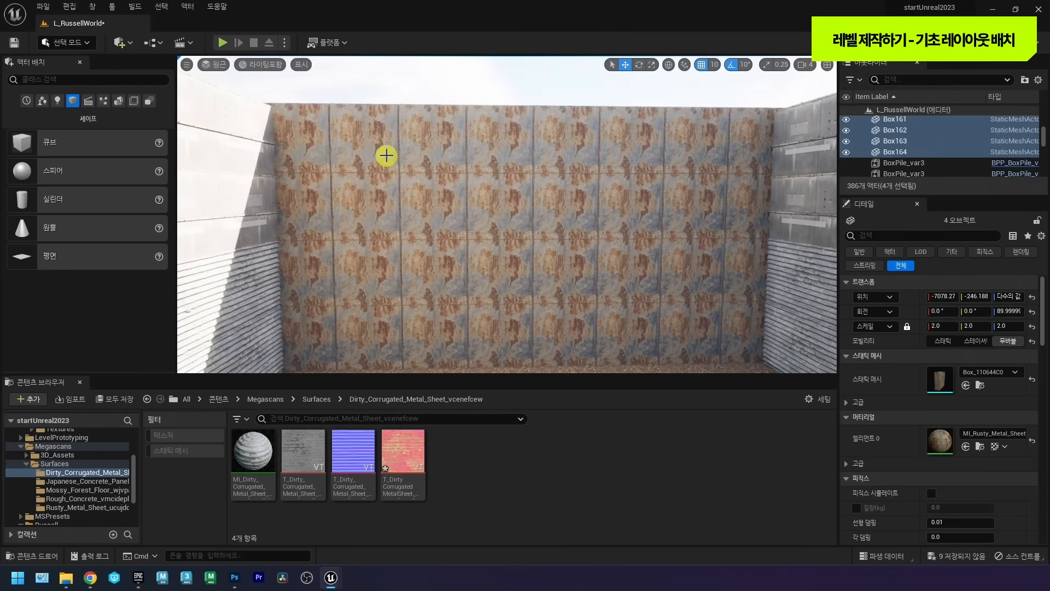
pyautogui.moveTo(387, 156); pyautogui.dragTo(387, 155, button='right')
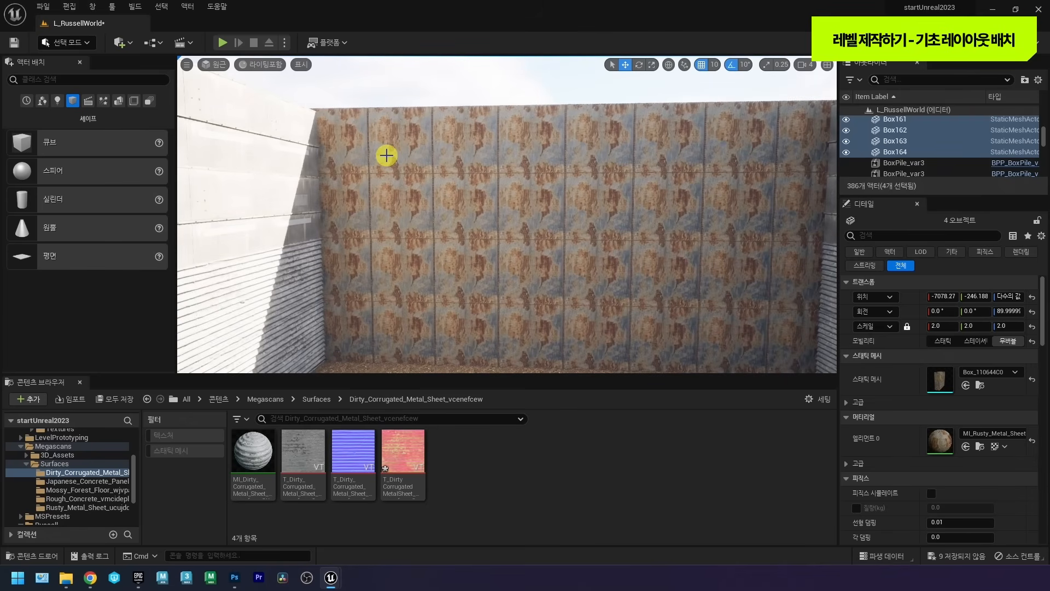
pyautogui.moveTo(450, 151); pyautogui.dragTo(466, 159, button='right')
pyautogui.click(406, 225)
pyautogui.click(384, 283)
pyautogui.moveTo(469, 261); pyautogui.dragTo(508, 228, button='right')
pyautogui.click(474, 318)
pyautogui.click(478, 263)
pyautogui.rightClick(461, 224)
pyautogui.moveTo(382, 190); pyautogui.dragTo(547, 190, button='right')
pyautogui.moveTo(418, 195); pyautogui.dragTo(198, 229, button='right')
# Select every actor in the area around the rusty end wall from above.
pyautogui.click(373, 222)
pyautogui.moveTo(438, 207); pyautogui.dragTo(470, 197, button='right')
pyautogui.click(467, 200)
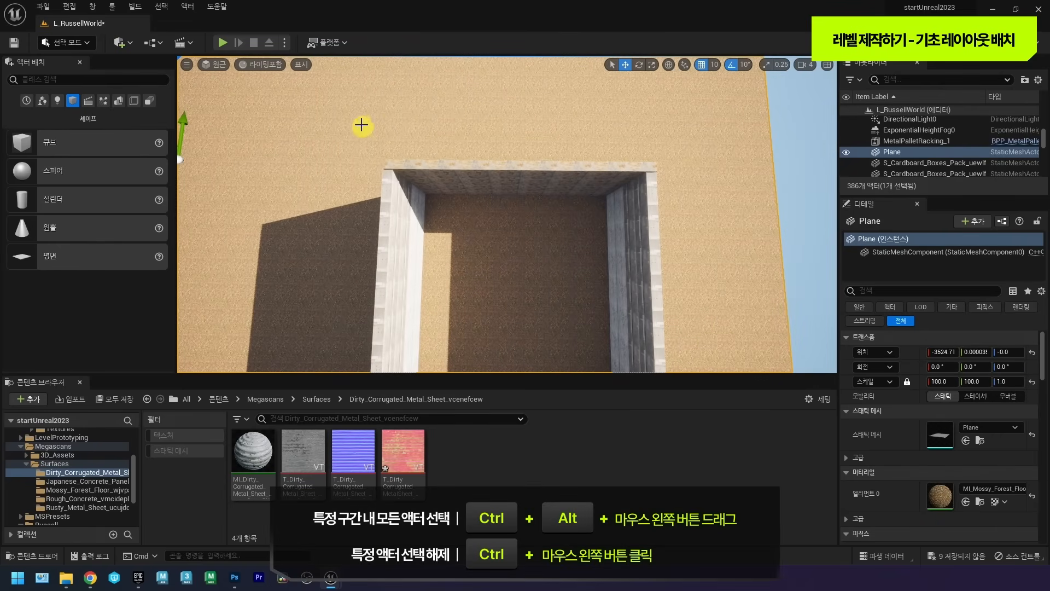
pyautogui.keyDown('ctrl'); pyautogui.keyDown('alt'); pyautogui.moveTo(686, 209); pyautogui.dragTo(684, 208); pyautogui.keyUp('alt'); pyautogui.keyUp('ctrl')
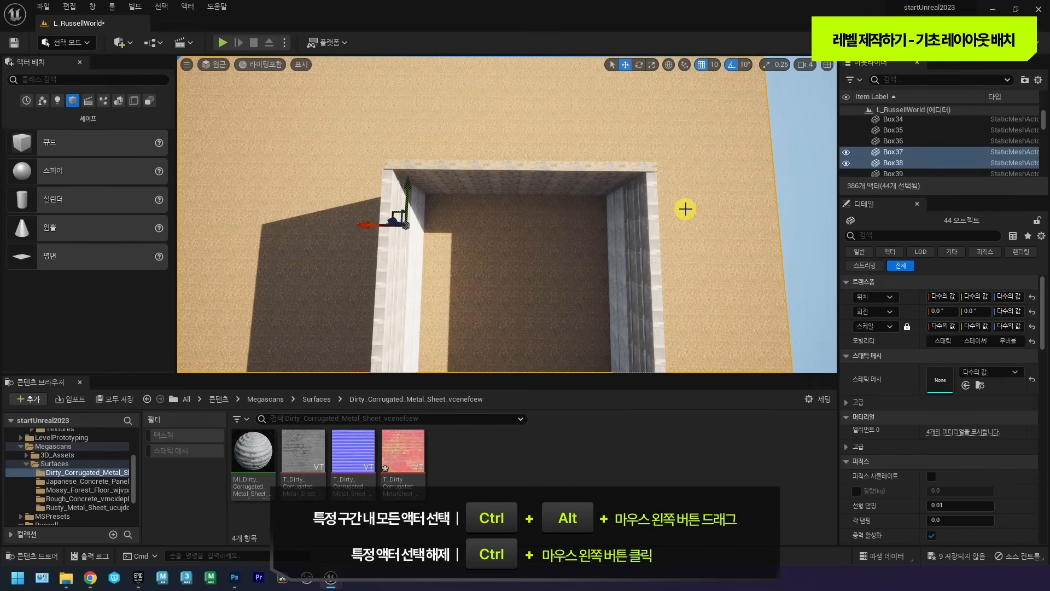
# Remove the ground plane and the adjoining concrete and corrugated side-wall boxes from the selection, keeping only the rusty wall boxes.
pyautogui.moveTo(502, 211); pyautogui.dragTo(611, 172, button='right')
pyautogui.keyDown('ctrl'); pyautogui.click(611, 171); pyautogui.keyUp('ctrl')
pyautogui.moveTo(469, 199); pyautogui.dragTo(429, 201, button='right')
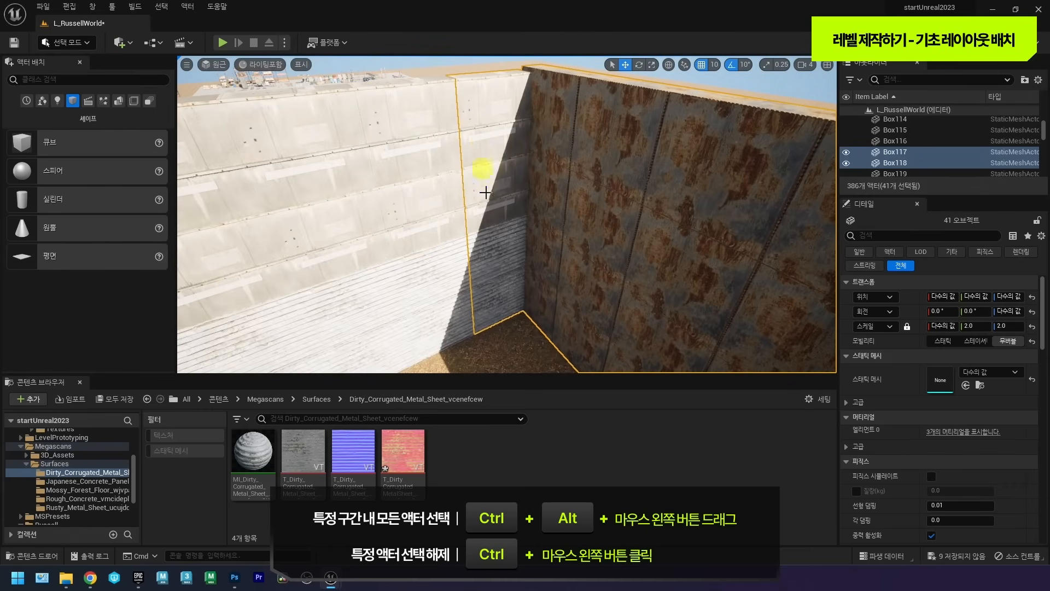
pyautogui.keyDown('ctrl'); pyautogui.click(491, 146); pyautogui.keyUp('ctrl')
pyautogui.moveTo(492, 146); pyautogui.dragTo(532, 144, button='right')
pyautogui.keyDown('ctrl'); pyautogui.click(497, 164); pyautogui.keyUp('ctrl')
pyautogui.keyDown('ctrl'); pyautogui.click(582, 143); pyautogui.keyUp('ctrl')
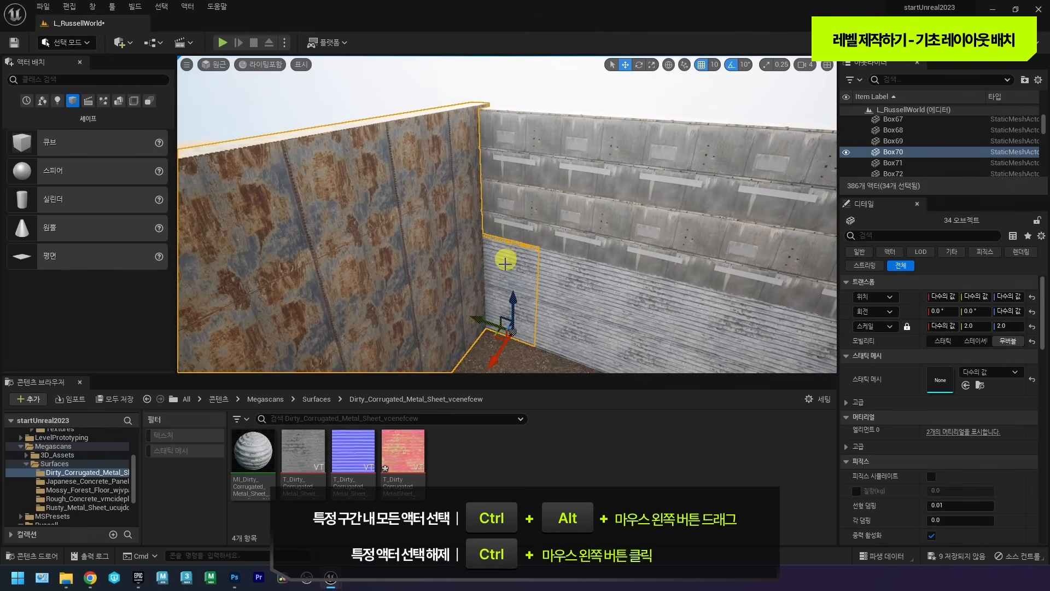
pyautogui.keyDown('ctrl'); pyautogui.click(500, 306); pyautogui.keyUp('ctrl')
pyautogui.moveTo(527, 251); pyautogui.dragTo(349, 203, button='right')
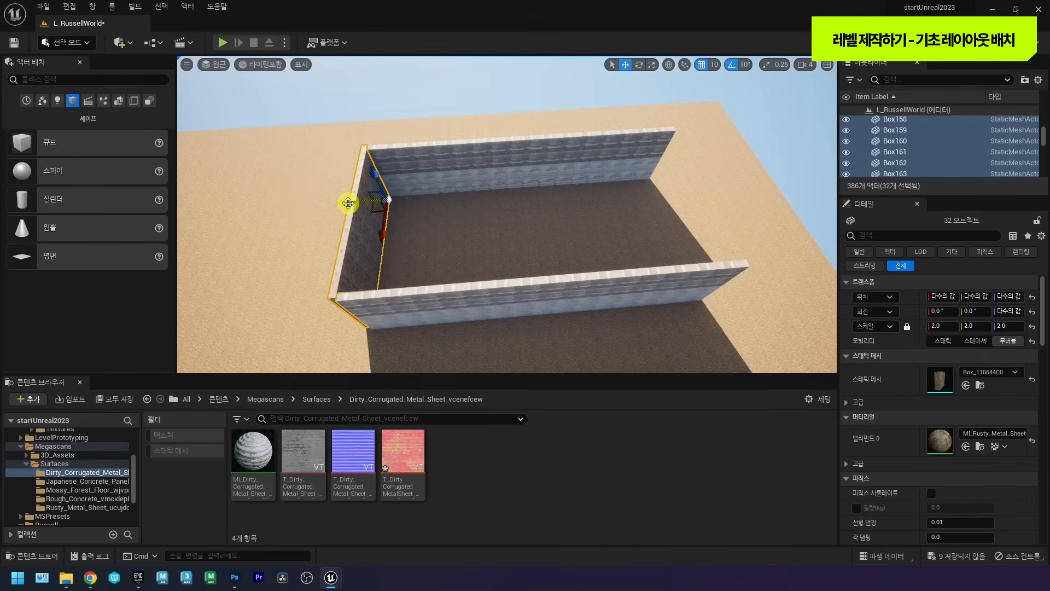
# Duplicate the rusty wall to the opposite open end of the corridor, at Y -3466.18, and keep all its boxes selected.
pyautogui.keyDown('alt'); pyautogui.moveTo(348, 203); pyautogui.dragTo(426, 212); pyautogui.keyUp('alt')
pyautogui.moveTo(576, 226); pyautogui.dragTo(660, 227)
pyautogui.moveTo(557, 197); pyautogui.dragTo(561, 192, button='right')
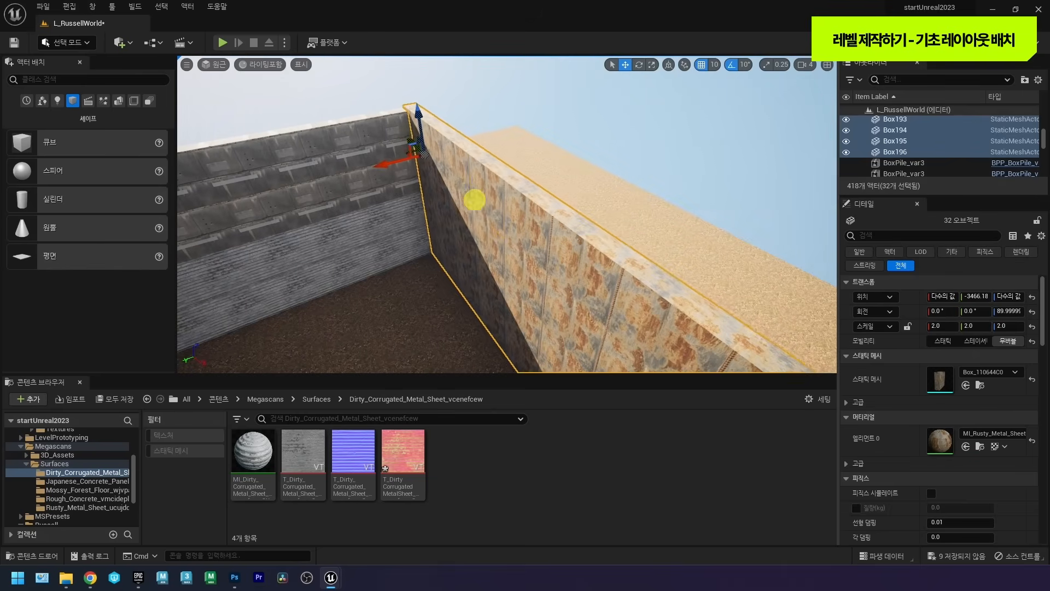
pyautogui.click(456, 182)
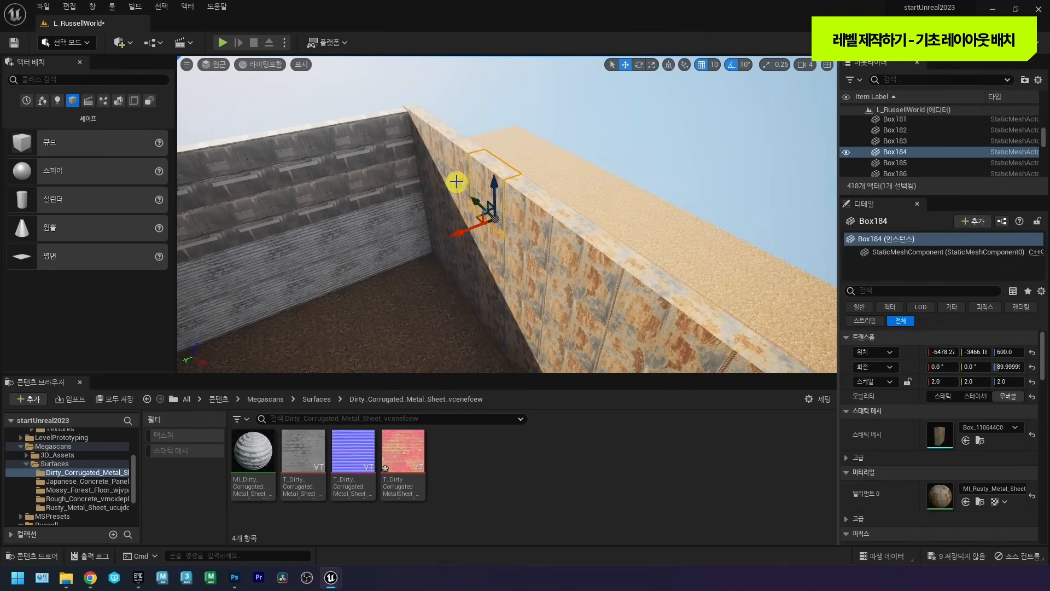
pyautogui.hotkey('ctrl', 'z')
pyautogui.moveTo(403, 164); pyautogui.dragTo(493, 184, button='right')
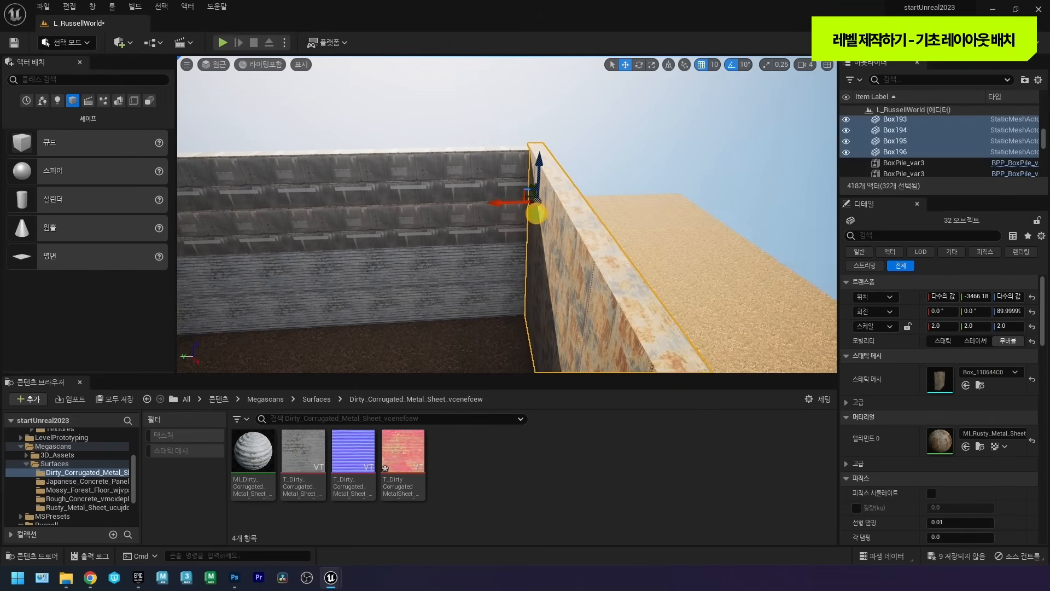
# Mirror the duplicated rusty wall by setting its X scale to -2.0, and check its inner face.
pyautogui.moveTo(485, 169)
pyautogui.mouseDown(button='right')
pyautogui.moveTo(424, 220)
pyautogui.moveTo(384, 199)
pyautogui.moveTo(469, 134)
pyautogui.moveTo(459, 197)
pyautogui.moveTo(498, 216)
pyautogui.moveTo(602, 246)
pyautogui.moveTo(551, 173)
pyautogui.moveTo(507, 172)
pyautogui.moveTo(546, 206)
pyautogui.moveTo(505, 198)
pyautogui.moveTo(525, 169)
pyautogui.moveTo(663, 206)
pyautogui.moveTo(583, 203)
pyautogui.mouseUp(button='right')
pyautogui.click(933, 326)
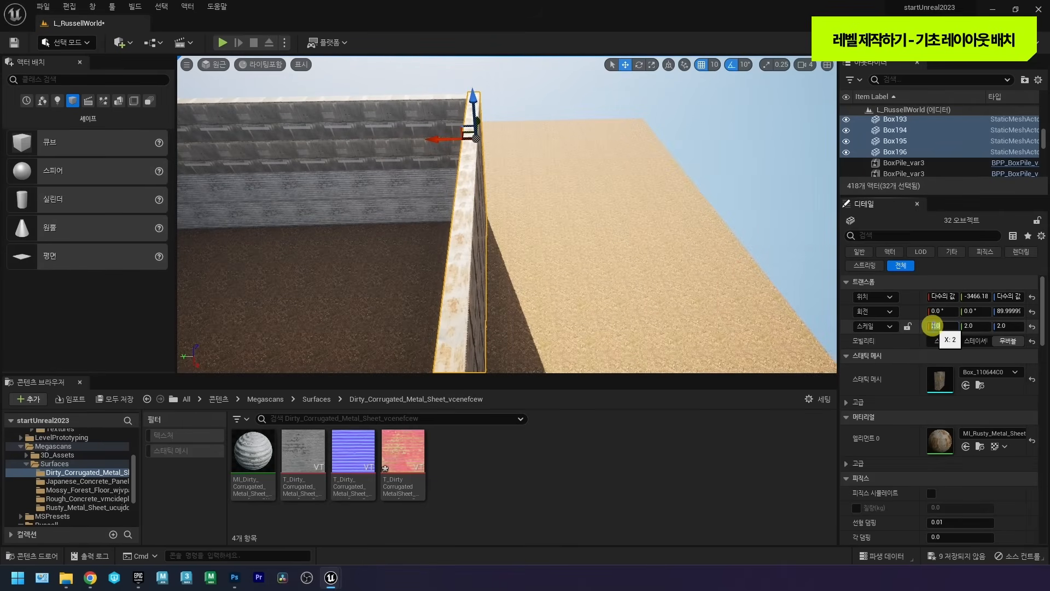
pyautogui.write('-')
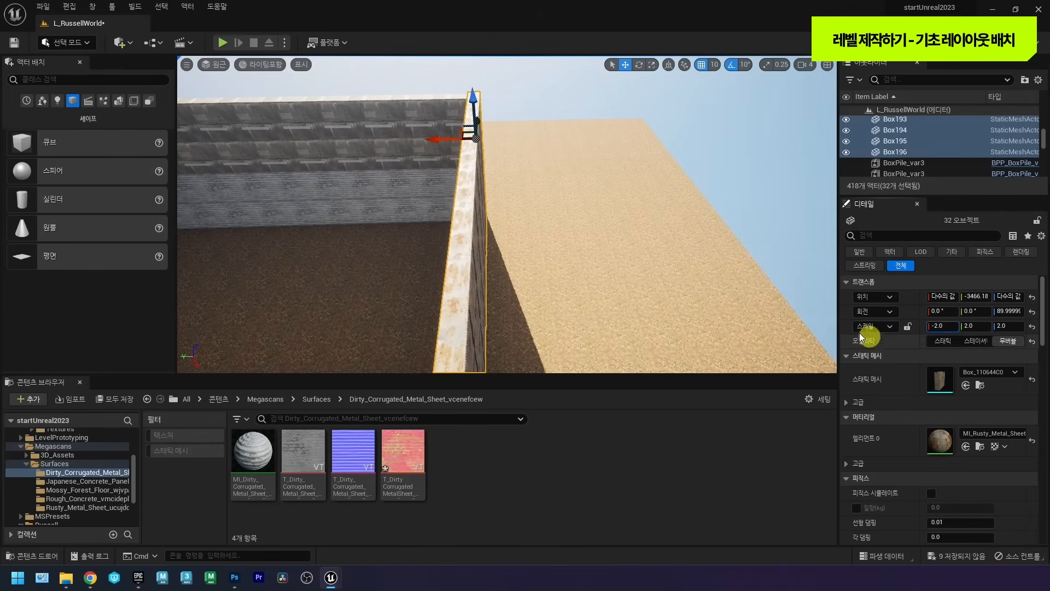
pyautogui.moveTo(479, 206)
pyautogui.mouseDown(button='right')
pyautogui.moveTo(472, 211)
pyautogui.moveTo(547, 220)
pyautogui.moveTo(481, 206)
pyautogui.moveTo(503, 139)
pyautogui.moveTo(539, 136)
pyautogui.mouseUp(button='right')
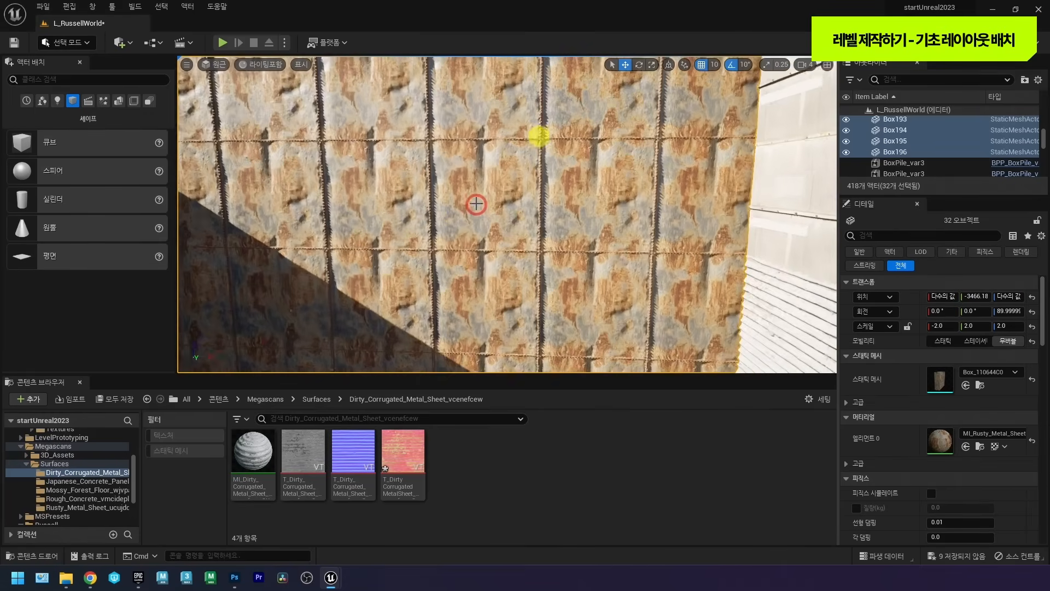
pyautogui.moveTo(474, 208)
pyautogui.mouseDown(button='right')
pyautogui.moveTo(236, 202)
pyautogui.moveTo(495, 218)
pyautogui.mouseUp(button='right')
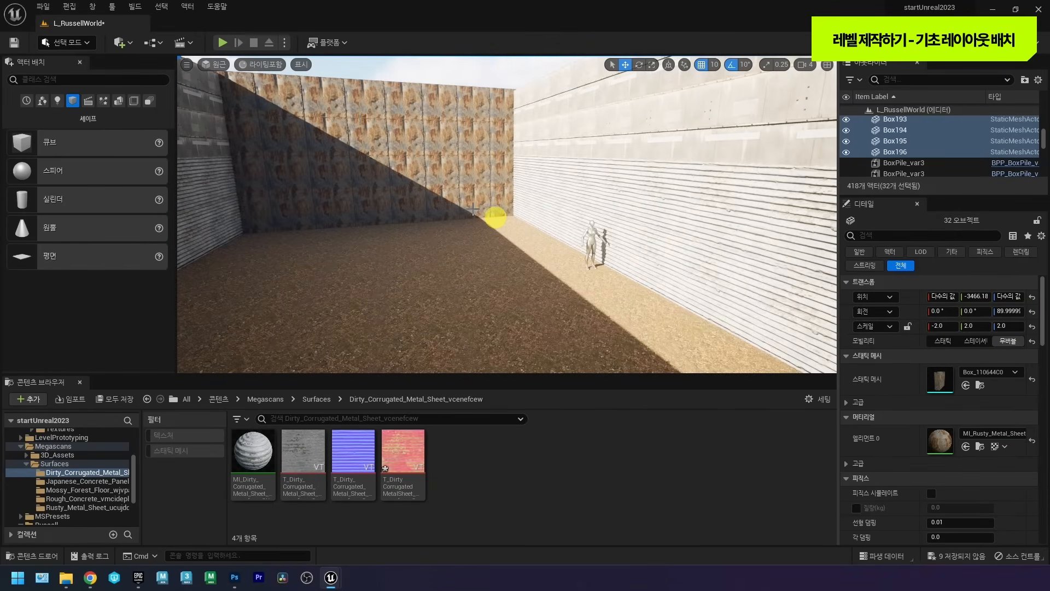
# Duplicate the loose rough concrete box outside the corridor and place the copy between the side walls, at X about -6128.6.
pyautogui.moveTo(469, 187); pyautogui.dragTo(191, 167, button='right')
pyautogui.moveTo(512, 189)
pyautogui.mouseDown(button='right')
pyautogui.moveTo(359, 210)
pyautogui.moveTo(305, 239)
pyautogui.mouseUp(button='right')
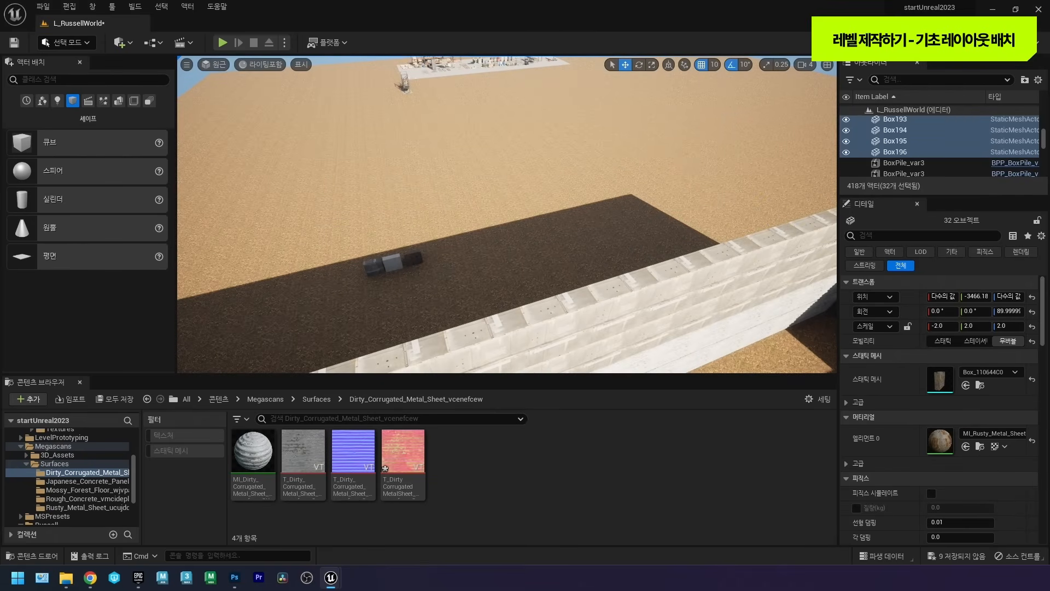
pyautogui.moveTo(243, 233); pyautogui.dragTo(284, 267, button='right')
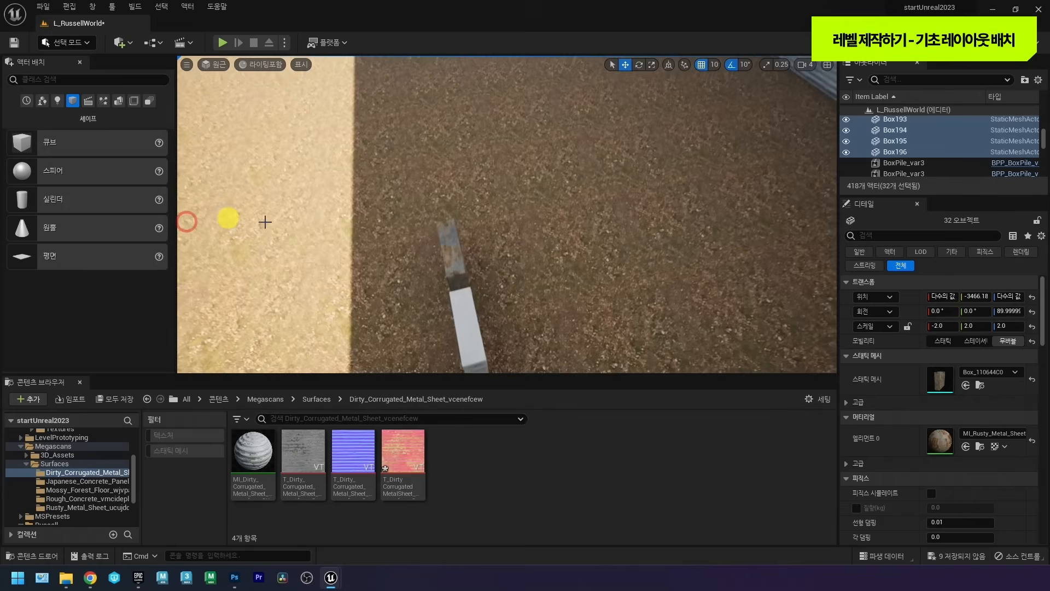
pyautogui.click(455, 300)
pyautogui.moveTo(456, 300); pyautogui.dragTo(475, 295, button='right')
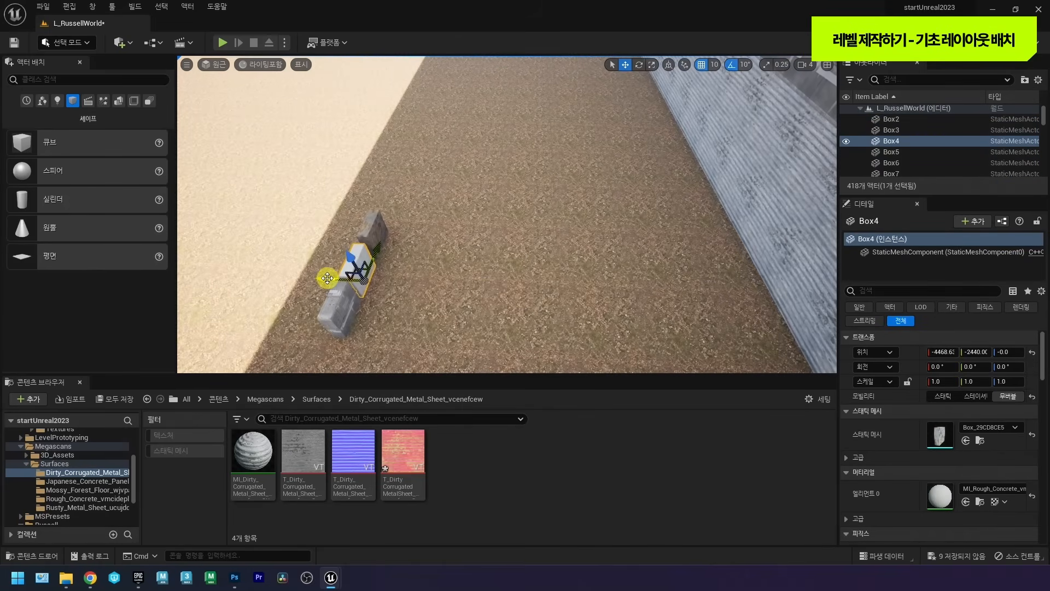
pyautogui.keyDown('alt'); pyautogui.keyDown('shift'); pyautogui.moveTo(328, 278); pyautogui.dragTo(145, 221); pyautogui.keyUp('shift'); pyautogui.keyUp('alt')
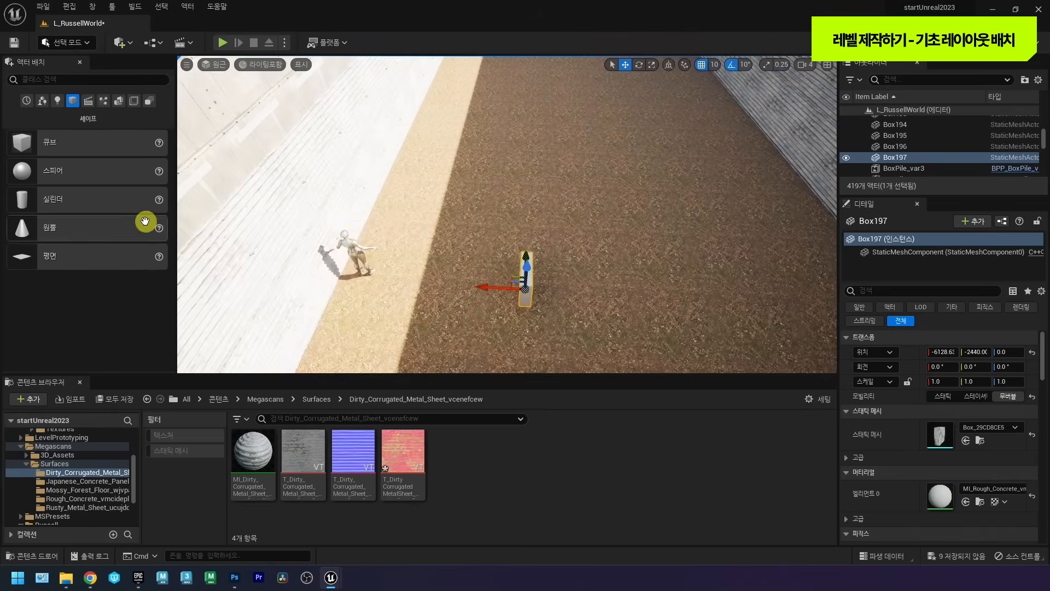
pyautogui.keyDown('alt'); pyautogui.moveTo(448, 248); pyautogui.dragTo(492, 269); pyautogui.keyUp('alt')
# Lock the copied concrete box's scale proportions and set its scale to 2.0 on all axes.
pyautogui.moveTo(504, 277); pyautogui.dragTo(538, 280, button='right')
pyautogui.click(909, 382)
pyautogui.click(934, 382)
pyautogui.write('2')
pyautogui.press('Return')
pyautogui.keyDown('alt'); pyautogui.moveTo(638, 338); pyautogui.dragTo(525, 300, button='right'); pyautogui.keyUp('alt')
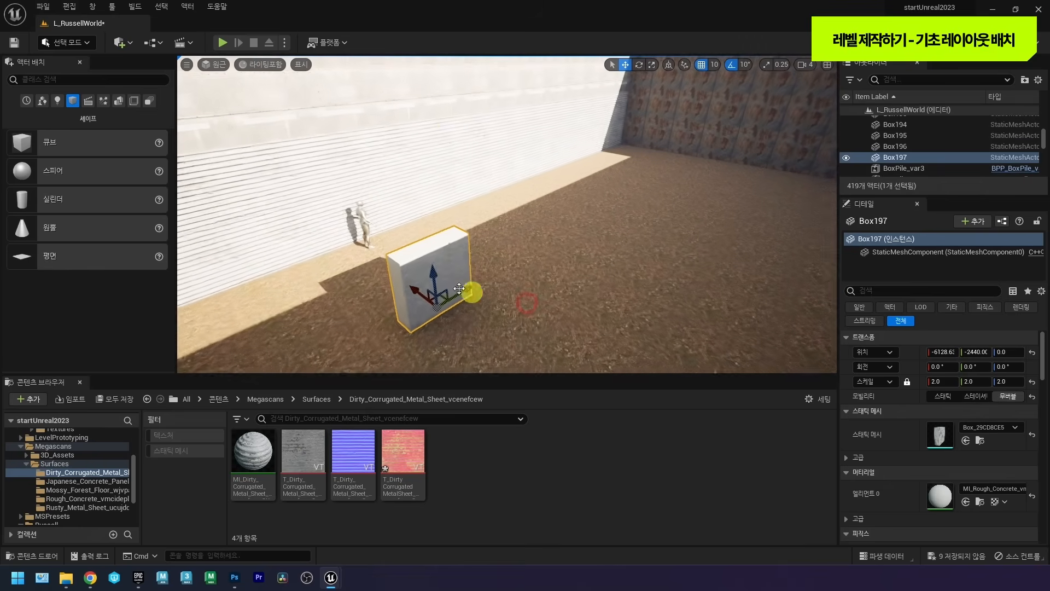
# Raise the concrete box to Z 430 and move it along the X axis to about -5748.6.
pyautogui.moveTo(437, 275); pyautogui.dragTo(424, 123)
pyautogui.moveTo(465, 153); pyautogui.dragTo(465, 166, button='right')
pyautogui.moveTo(476, 297); pyautogui.dragTo(381, 270)
pyautogui.moveTo(434, 273); pyautogui.dragTo(389, 241, button='right')
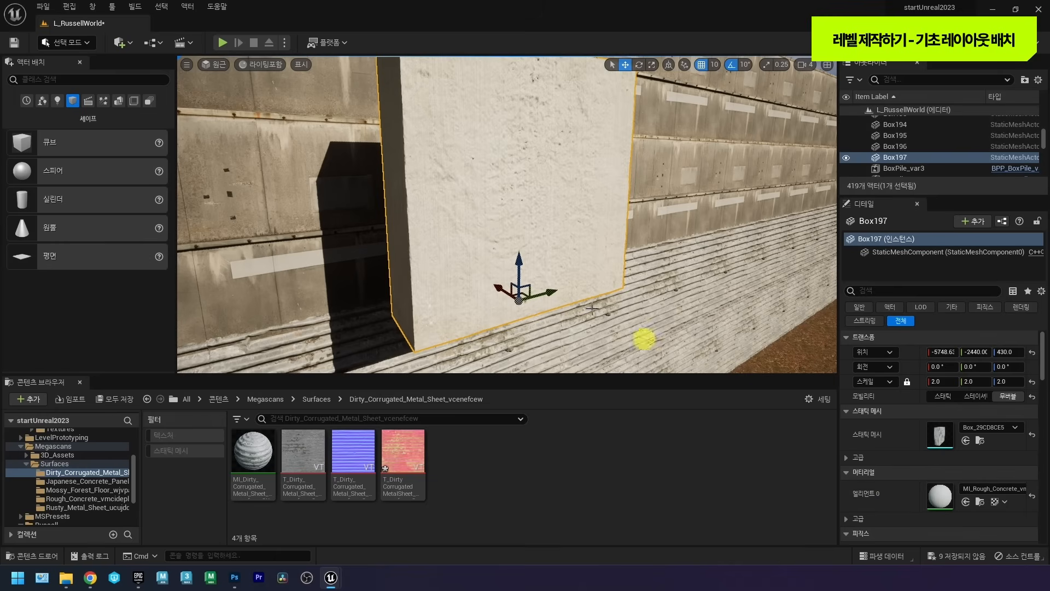
# Open the box's rough concrete material instance, enable Albedo Controls and expand its settings.
pyautogui.doubleClick(941, 506)
pyautogui.moveTo(511, 213); pyautogui.dragTo(454, 152)
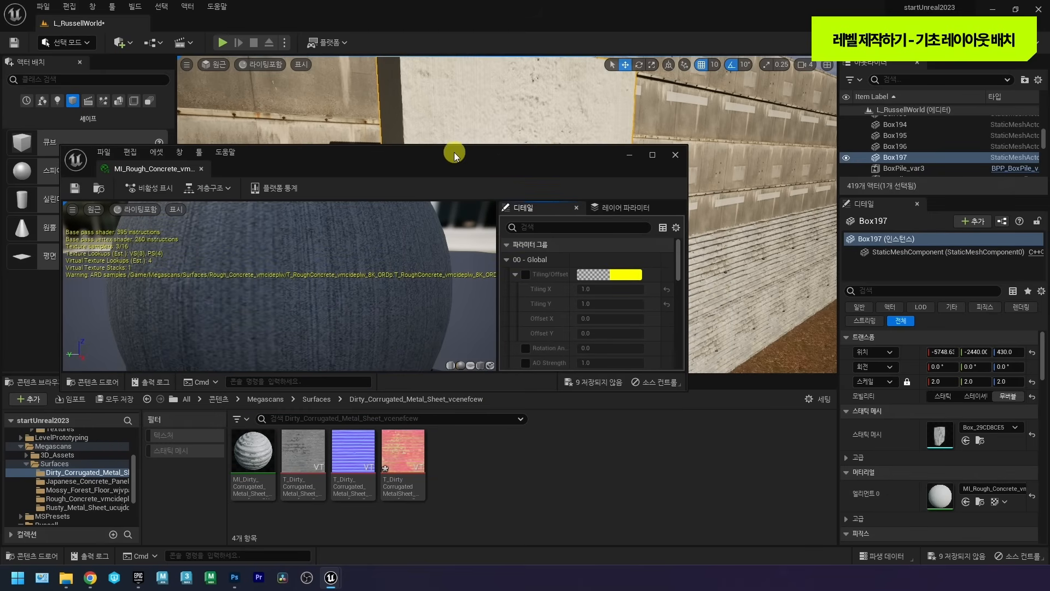
pyautogui.doubleClick(445, 146)
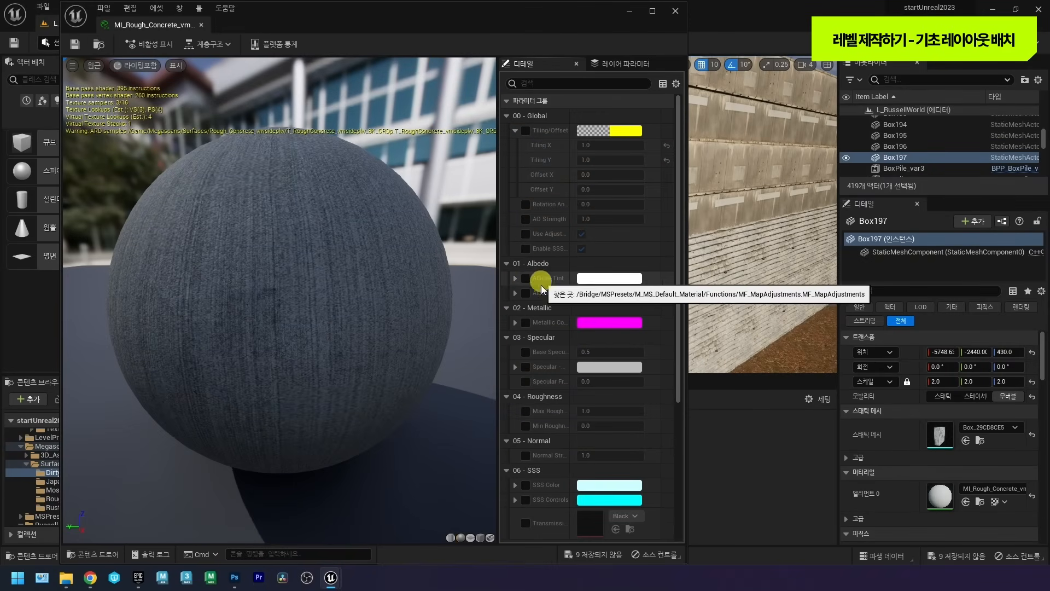
pyautogui.moveTo(500, 294); pyautogui.dragTo(436, 290)
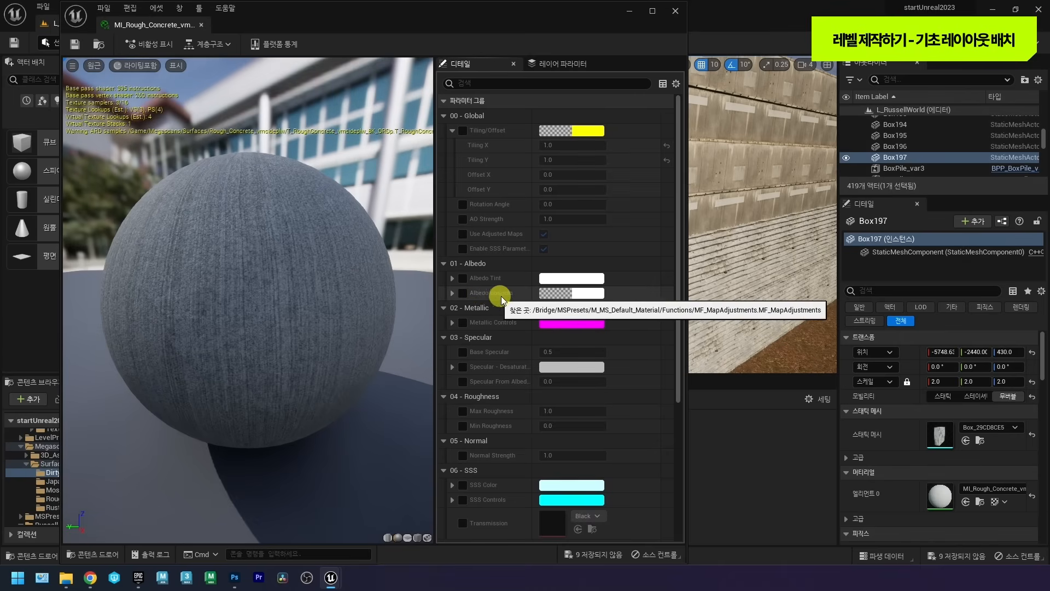
pyautogui.click(458, 291)
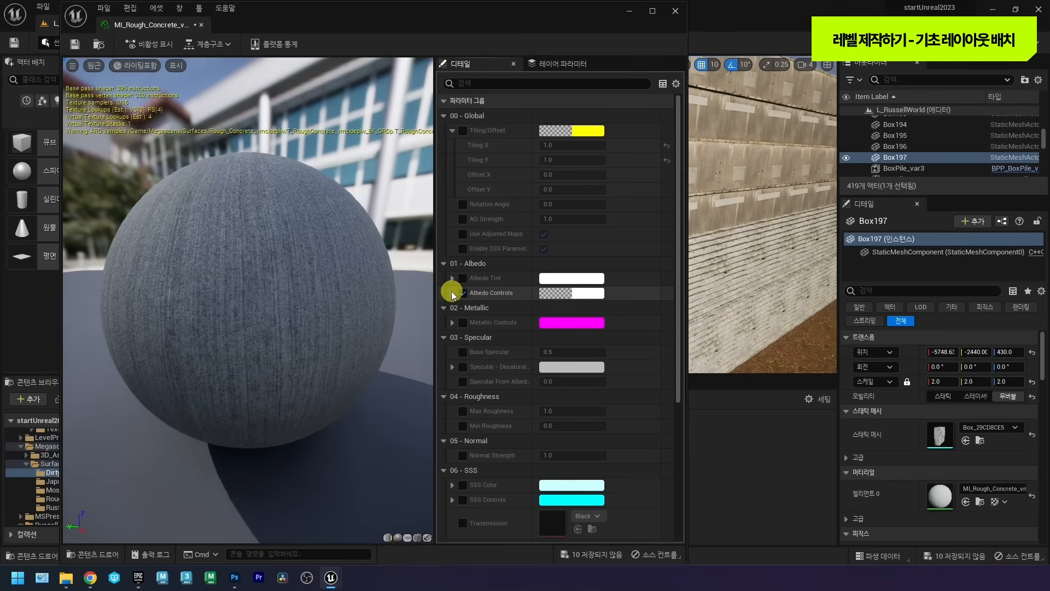
pyautogui.click(452, 293)
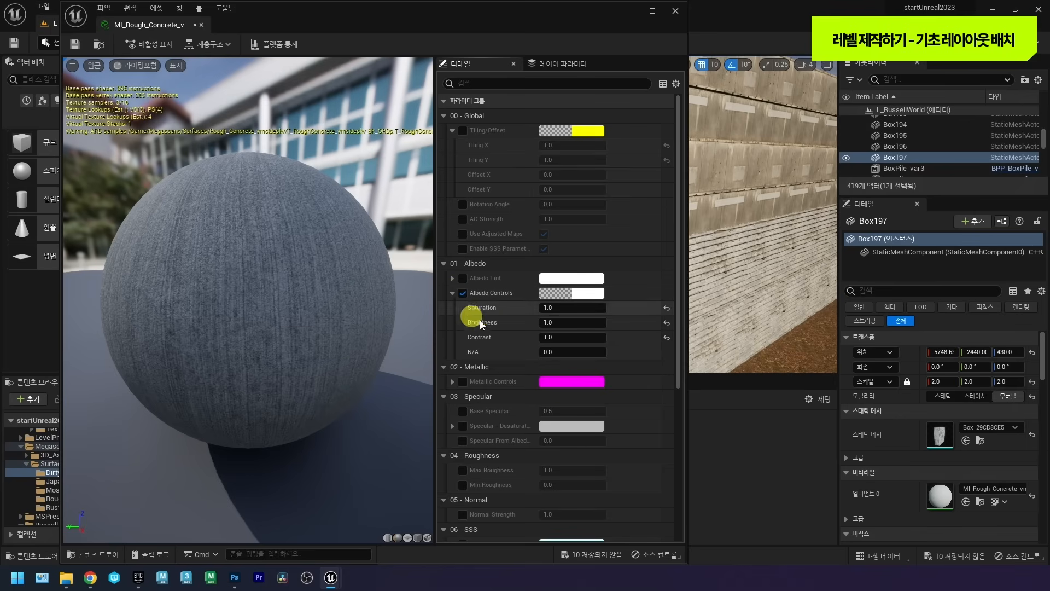
# Adjust the concrete's albedo to Saturation 0.408, Brightness 0.648 and Contrast 1.80127 while keeping the box in view.
pyautogui.moveTo(554, 322); pyautogui.dragTo(531, 322)
pyautogui.moveTo(492, 22); pyautogui.dragTo(676, 310)
pyautogui.scroll(-5, 720, 429)
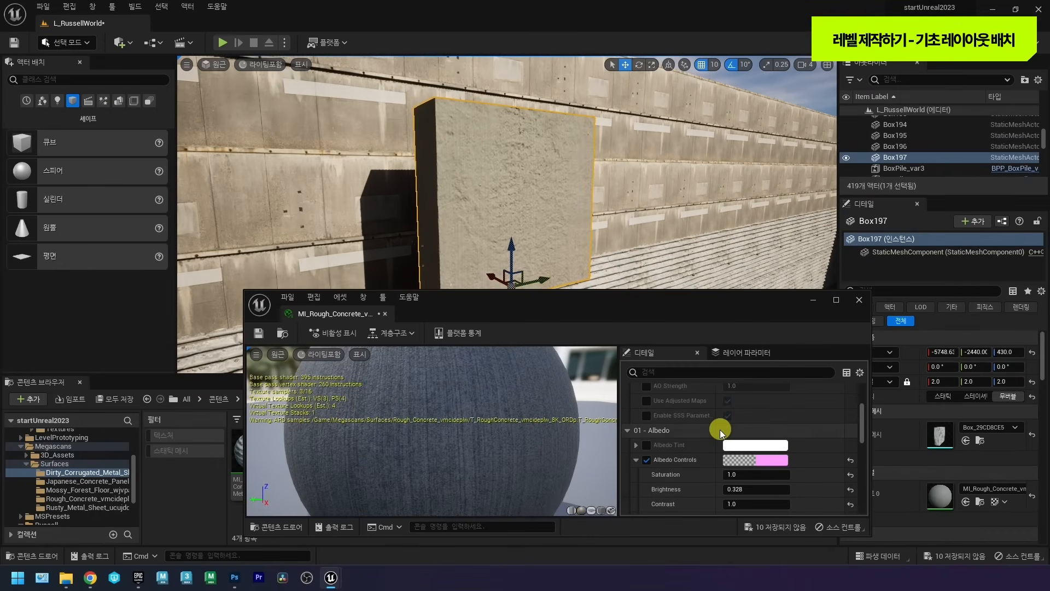
pyautogui.moveTo(731, 418)
pyautogui.mouseDown()
pyautogui.moveTo(745, 417)
pyautogui.moveTo(734, 425)
pyautogui.mouseUp()
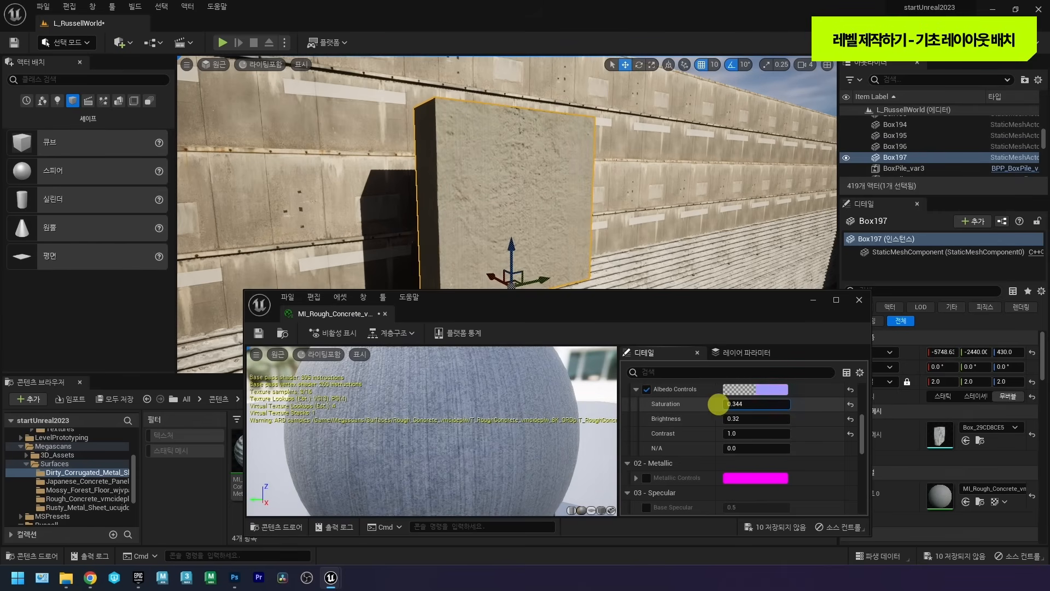
pyautogui.moveTo(738, 432)
pyautogui.mouseDown()
pyautogui.moveTo(762, 433)
pyautogui.moveTo(750, 420)
pyautogui.moveTo(751, 434)
pyautogui.mouseUp()
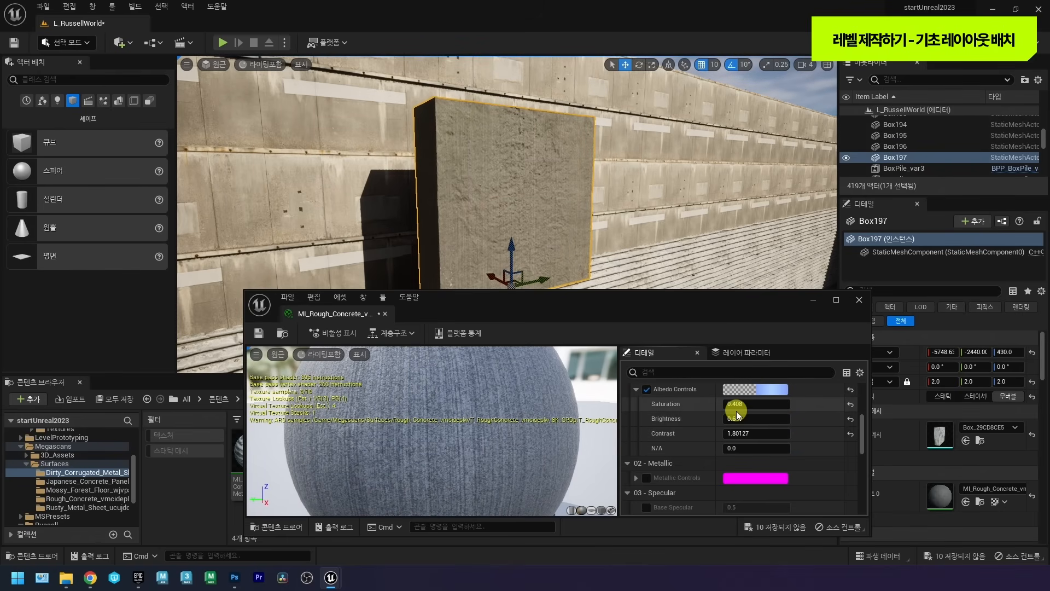
pyautogui.scroll(3, 711, 424)
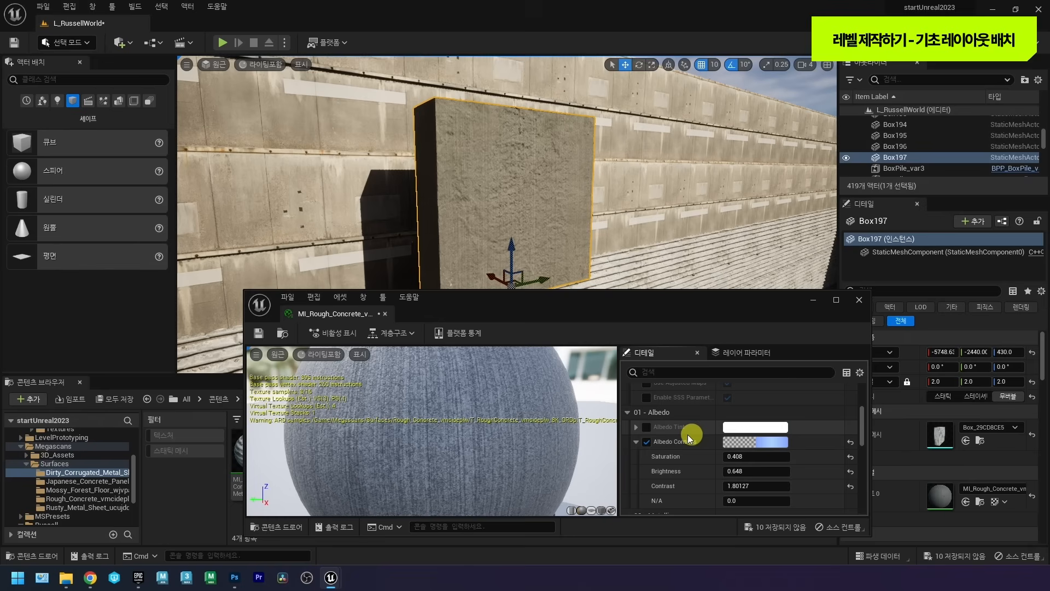
# Enable the Albedo Tint override and try a pink tint on the concrete material.
pyautogui.click(646, 426)
pyautogui.click(742, 427)
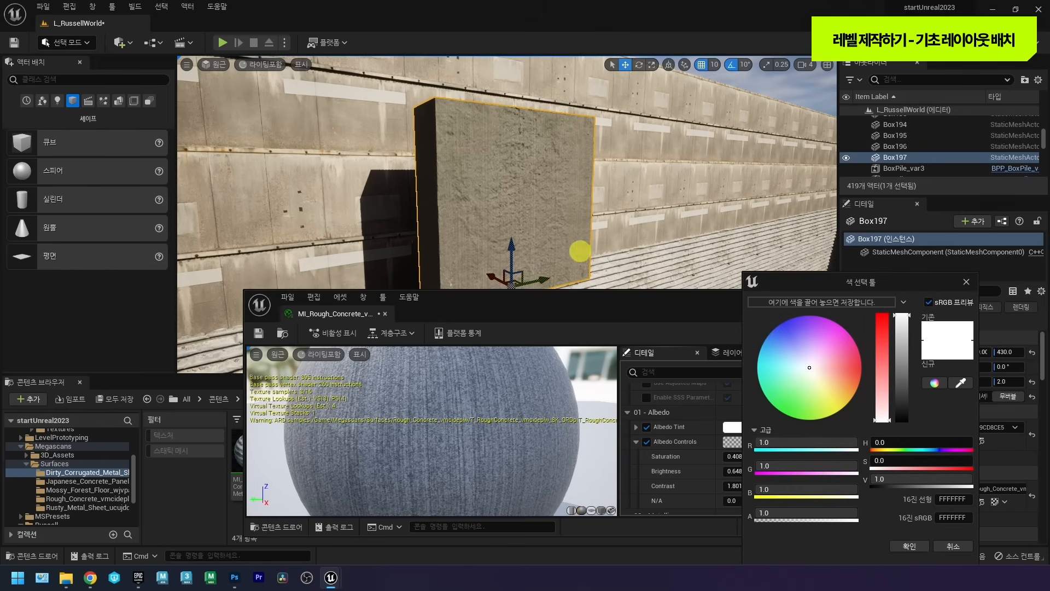
pyautogui.moveTo(836, 362)
pyautogui.mouseDown()
pyautogui.moveTo(831, 336)
pyautogui.moveTo(796, 324)
pyautogui.moveTo(782, 345)
pyautogui.moveTo(789, 383)
pyautogui.moveTo(831, 380)
pyautogui.moveTo(816, 329)
pyautogui.moveTo(792, 346)
pyautogui.moveTo(807, 378)
pyautogui.moveTo(835, 376)
pyautogui.mouseUp()
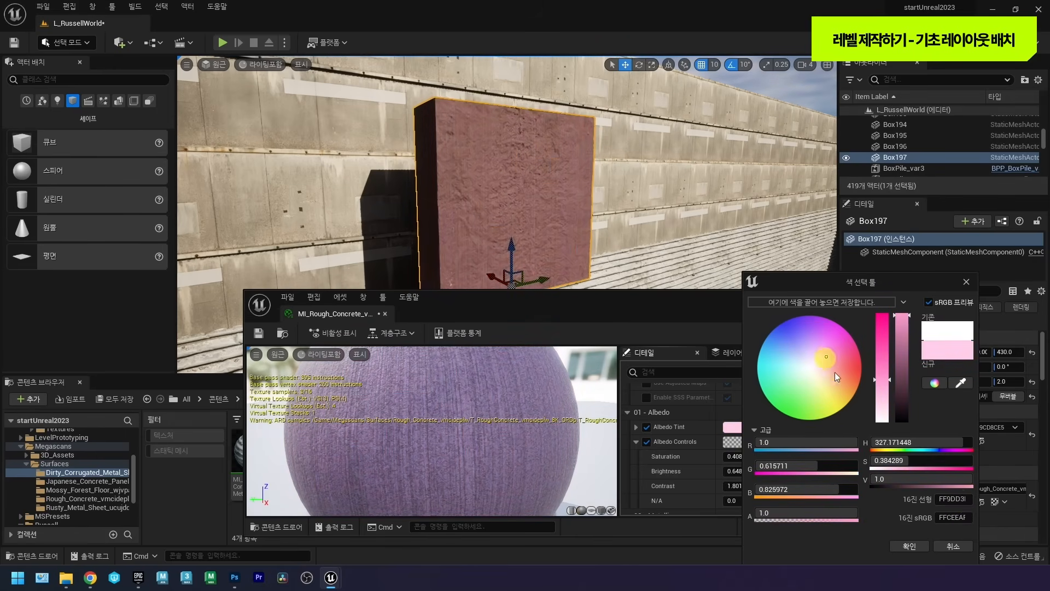
pyautogui.click(954, 547)
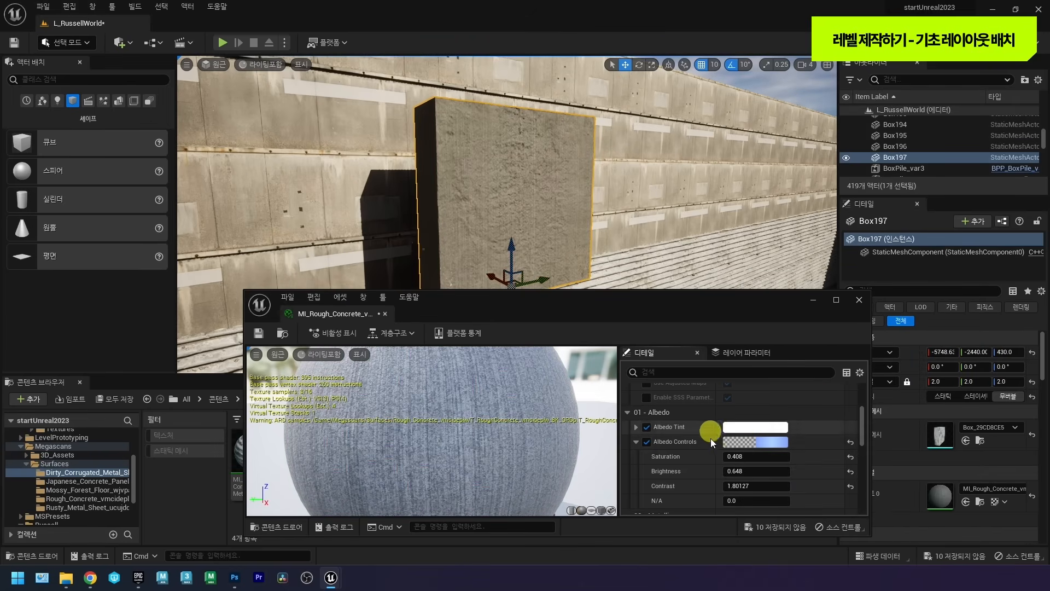
# Set the albedo Saturation to 0.224, Brightness to 0.6 and Contrast to 1.784231, and save and close the material instance.
pyautogui.scroll(-1, 711, 438)
pyautogui.moveTo(728, 439); pyautogui.dragTo(720, 438)
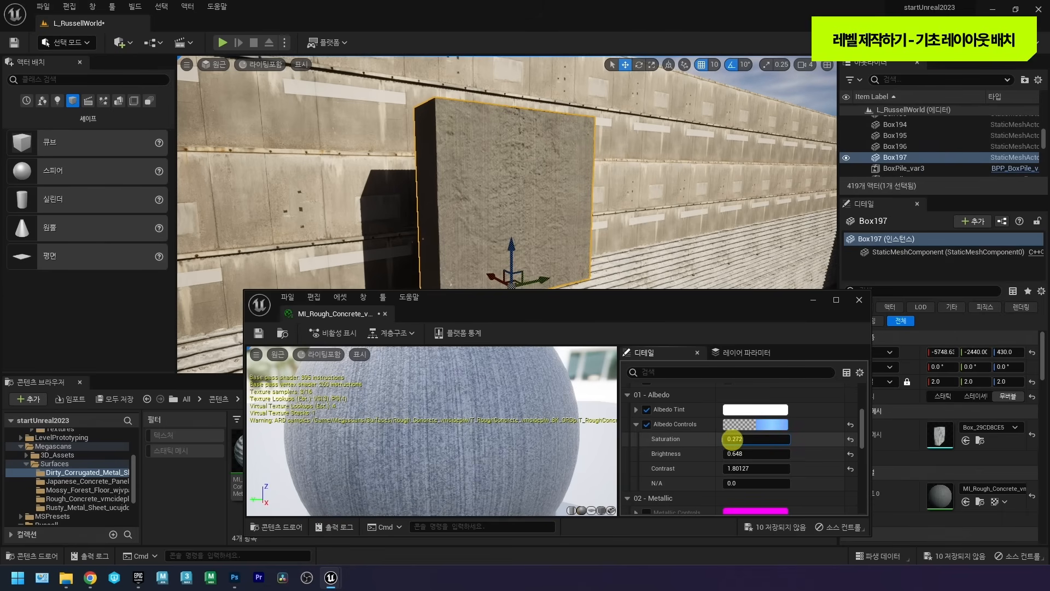
pyautogui.moveTo(738, 458)
pyautogui.mouseDown()
pyautogui.moveTo(749, 465)
pyautogui.moveTo(740, 465)
pyautogui.mouseUp()
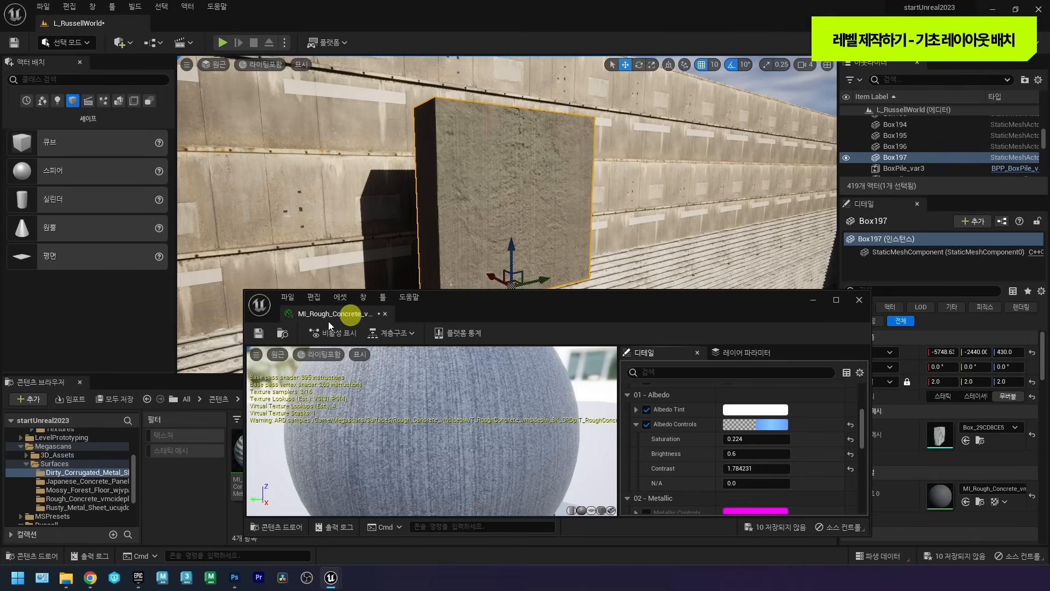
pyautogui.click(261, 336)
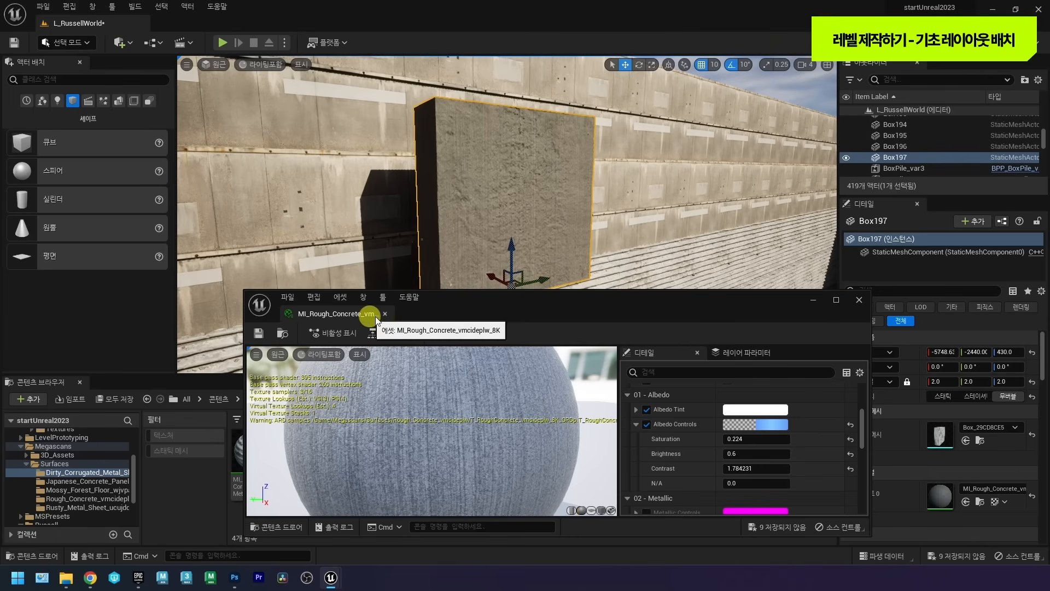
pyautogui.click(385, 313)
# Move the concrete box along the Y axis towards the rusty end wall, to about -370.
pyautogui.press('s')
pyautogui.moveTo(495, 219); pyautogui.dragTo(527, 255, button='right')
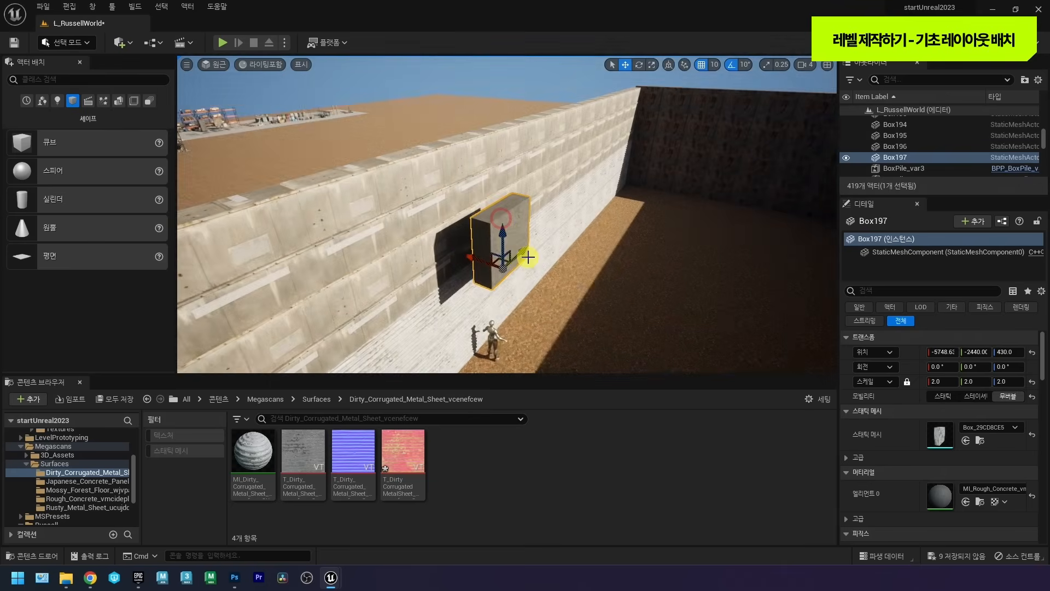
pyautogui.moveTo(519, 251); pyautogui.dragTo(1032, 73)
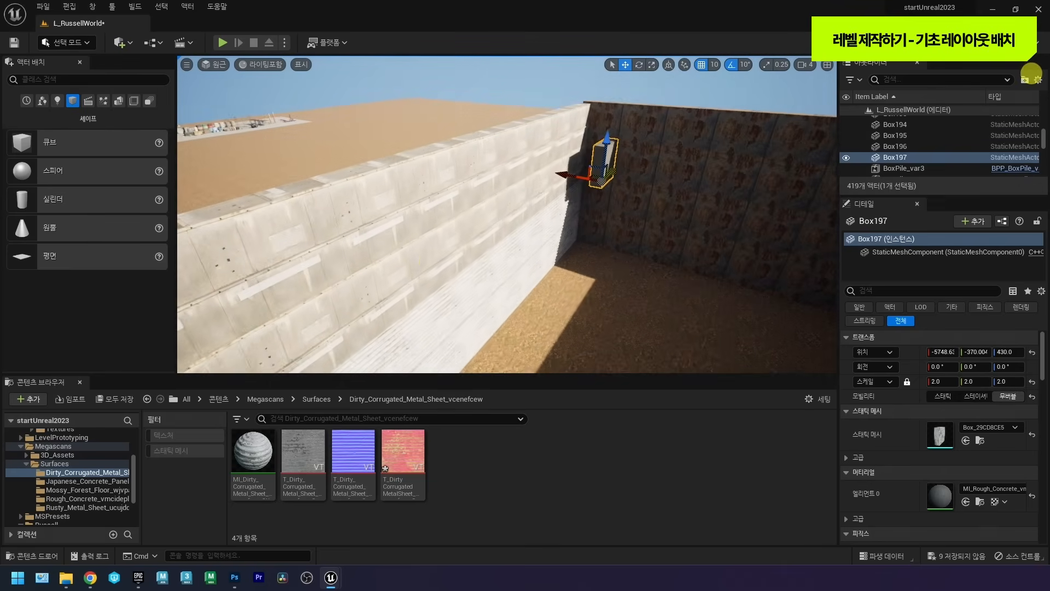
# Raise the concrete box onto the corner of the concrete wall's top edge, at about X -5588.6, Y -350, Z 790.
pyautogui.moveTo(476, 215); pyautogui.dragTo(444, 216, button='right')
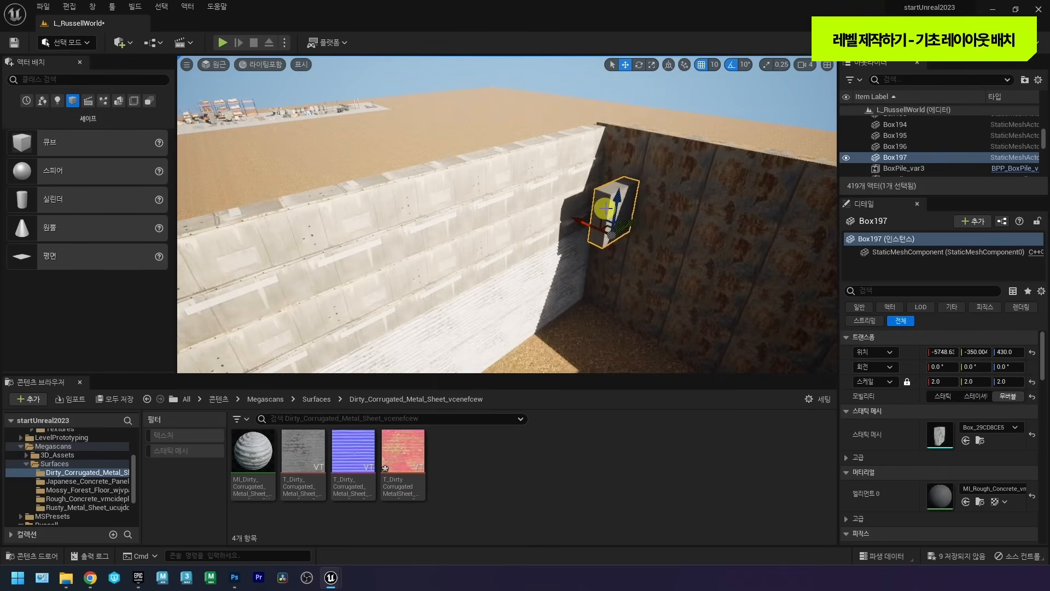
pyautogui.moveTo(610, 213); pyautogui.dragTo(621, 100)
pyautogui.press('e')
pyautogui.moveTo(565, 131)
pyautogui.mouseDown(button='right')
pyautogui.moveTo(582, 119)
pyautogui.moveTo(567, 132)
pyautogui.mouseUp(button='right')
pyautogui.moveTo(560, 206); pyautogui.dragTo(520, 201)
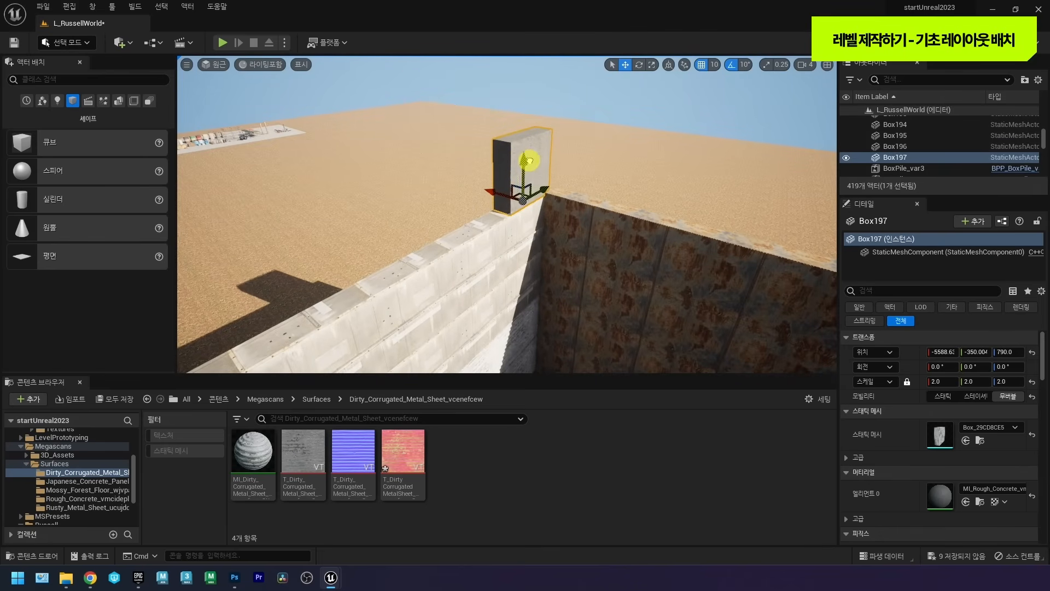
# Rotate the concrete box 40° about the Y axis on top of the wall.
pyautogui.moveTo(525, 192); pyautogui.dragTo(541, 207, button='right')
pyautogui.press('e')
pyautogui.moveTo(467, 220)
pyautogui.mouseDown(button='right')
pyautogui.moveTo(492, 209)
pyautogui.moveTo(462, 216)
pyautogui.mouseUp(button='right')
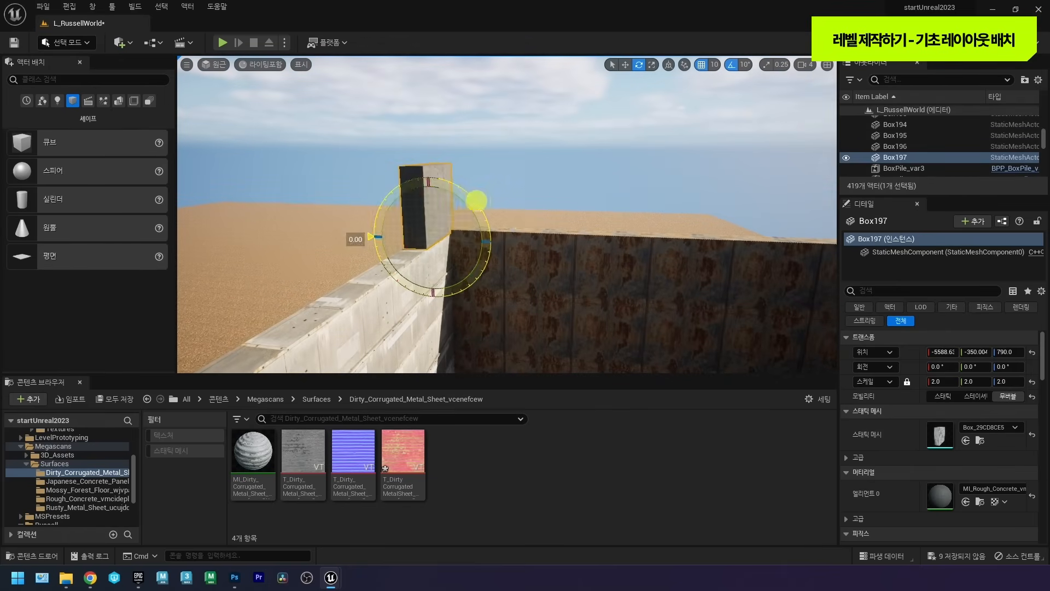
pyautogui.moveTo(495, 227); pyautogui.dragTo(604, 239, button='right')
pyautogui.moveTo(539, 106); pyautogui.dragTo(649, 207, button='right')
# Duplicate the tilted box along the wall top, and duplicate the pair to form a row of four.
pyautogui.press('w')
pyautogui.keyDown('alt'); pyautogui.moveTo(650, 207); pyautogui.dragTo(580, 212); pyautogui.keyUp('alt')
pyautogui.keyDown('shift'); pyautogui.click(644, 189); pyautogui.keyUp('shift')
pyautogui.moveTo(598, 188); pyautogui.dragTo(592, 184, button='right')
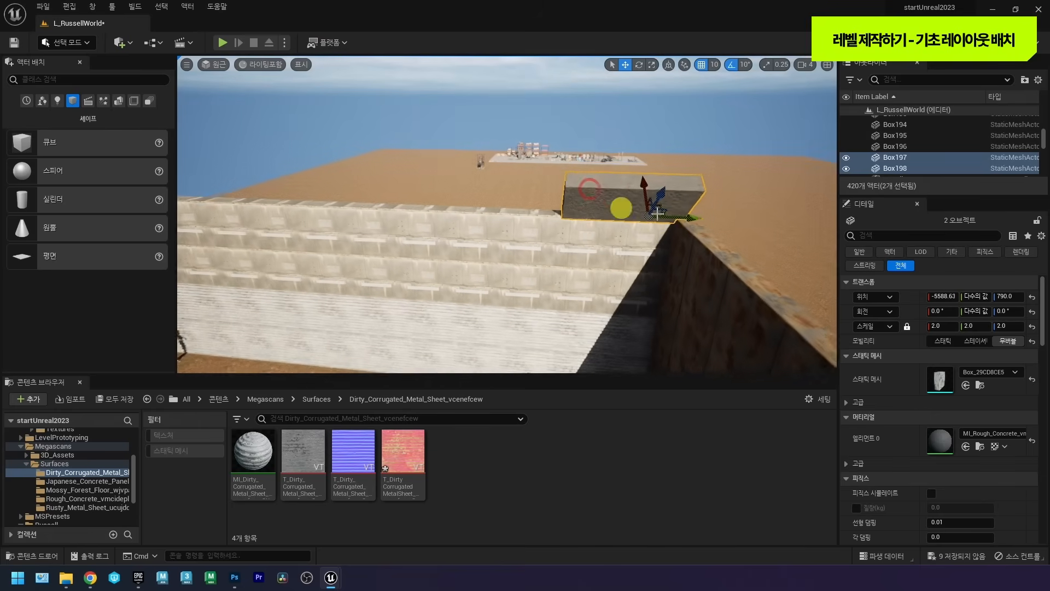
pyautogui.keyDown('alt'); pyautogui.moveTo(687, 218); pyautogui.dragTo(516, 215); pyautogui.keyUp('alt')
# Select the four tilted boxes and duplicate the group three times along the wall top to its far end.
pyautogui.keyDown('shift'); pyautogui.click(606, 199); pyautogui.keyUp('shift')
pyautogui.keyDown('shift'); pyautogui.click(666, 198); pyautogui.keyUp('shift')
pyautogui.moveTo(635, 198); pyautogui.dragTo(629, 198, button='right')
pyautogui.keyDown('alt'); pyautogui.moveTo(703, 179); pyautogui.dragTo(428, 208); pyautogui.keyUp('alt')
pyautogui.moveTo(492, 185); pyautogui.dragTo(483, 183, button='right')
pyautogui.keyDown('alt'); pyautogui.moveTo(600, 212); pyautogui.dragTo(405, 213); pyautogui.keyUp('alt')
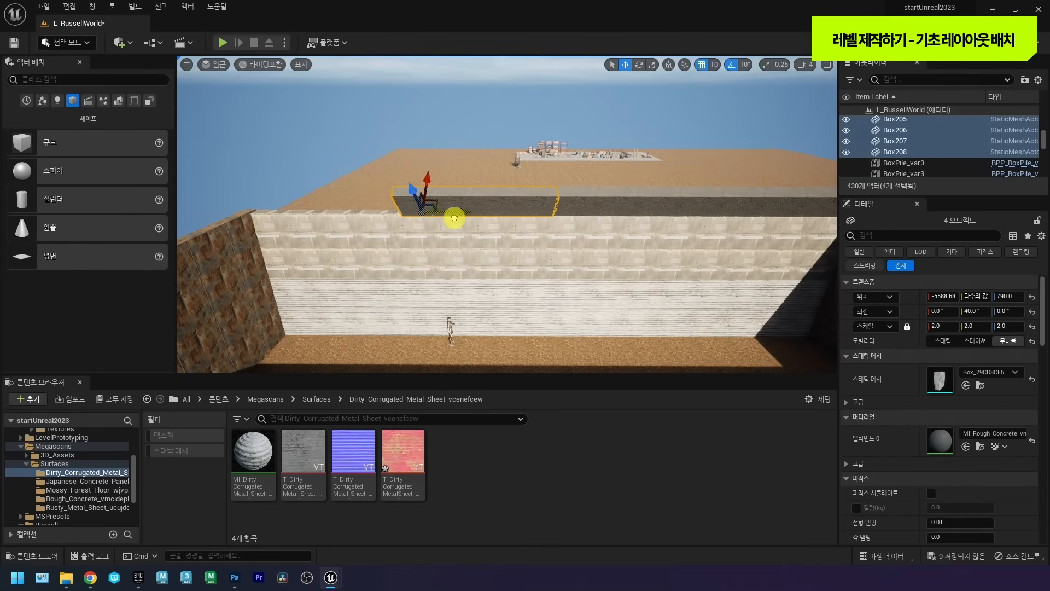
pyautogui.moveTo(452, 220); pyautogui.dragTo(535, 215, button='right')
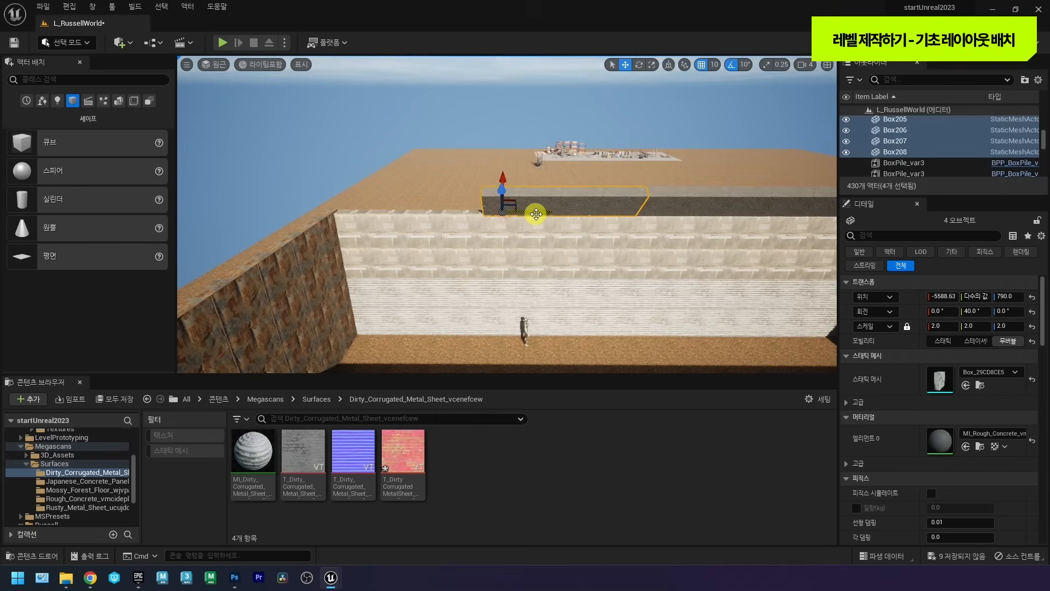
pyautogui.keyDown('alt'); pyautogui.moveTo(535, 216); pyautogui.dragTo(395, 222); pyautogui.keyUp('alt')
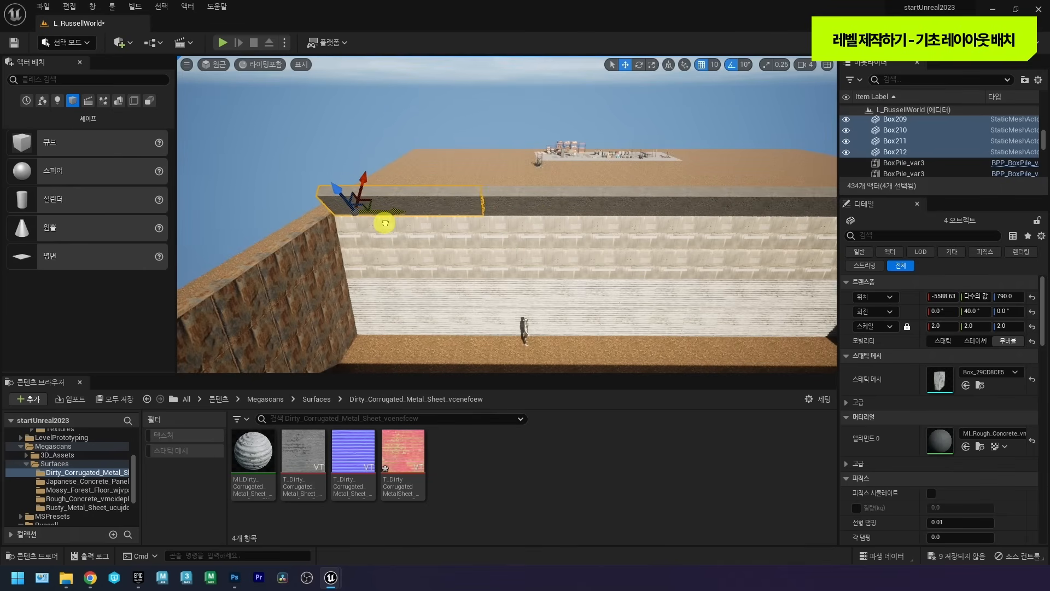
# Select all sixteen tilted boxes in the row and duplicate the row up along its slope.
pyautogui.keyDown('ctrl'); pyautogui.click(502, 209); pyautogui.keyUp('ctrl')
pyautogui.keyDown('ctrl'); pyautogui.click(544, 202); pyautogui.keyUp('ctrl')
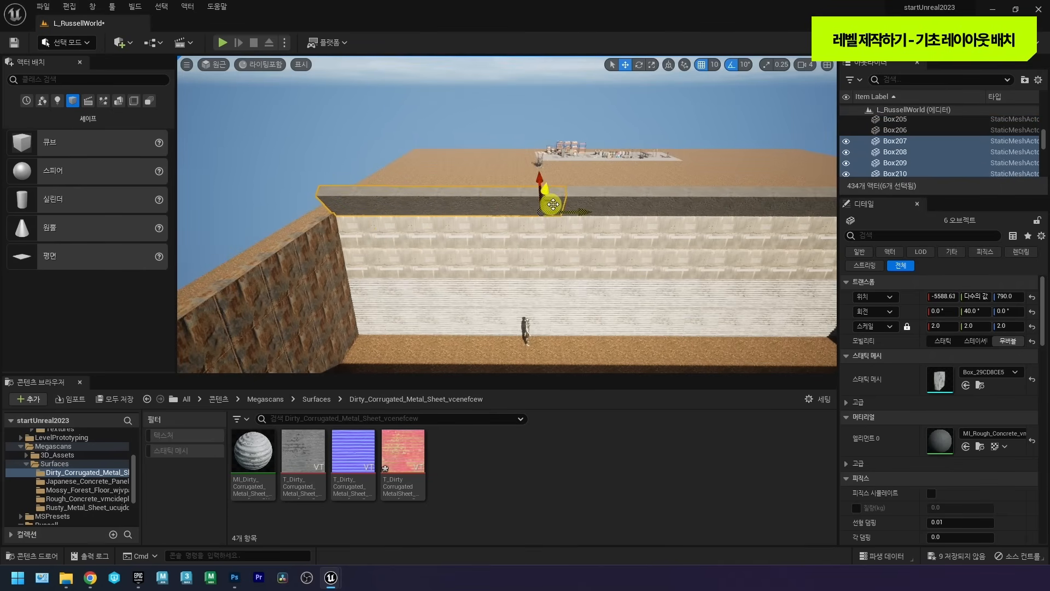
pyautogui.moveTo(548, 202); pyautogui.dragTo(513, 207, button='right')
pyautogui.keyDown('ctrl'); pyautogui.click(486, 205); pyautogui.keyUp('ctrl')
pyautogui.keyDown('ctrl'); pyautogui.click(515, 202); pyautogui.keyUp('ctrl')
pyautogui.keyDown('ctrl'); pyautogui.click(556, 201); pyautogui.keyUp('ctrl')
pyautogui.keyDown('ctrl'); pyautogui.click(589, 198); pyautogui.keyUp('ctrl')
pyautogui.keyDown('ctrl'); pyautogui.click(630, 200); pyautogui.keyUp('ctrl')
pyautogui.keyDown('ctrl'); pyautogui.click(663, 200); pyautogui.keyUp('ctrl')
pyautogui.keyDown('ctrl'); pyautogui.click(700, 198); pyautogui.keyUp('ctrl')
pyautogui.keyDown('ctrl'); pyautogui.click(741, 197); pyautogui.keyUp('ctrl')
pyautogui.keyDown('ctrl'); pyautogui.click(776, 193); pyautogui.keyUp('ctrl')
pyautogui.keyDown('ctrl'); pyautogui.click(806, 191); pyautogui.keyUp('ctrl')
pyautogui.moveTo(694, 205); pyautogui.dragTo(796, 180, button='right')
pyautogui.press('w')
pyautogui.moveTo(442, 229); pyautogui.dragTo(446, 216, button='right')
pyautogui.press('s')
pyautogui.keyDown('alt'); pyautogui.moveTo(465, 251); pyautogui.dragTo(508, 221); pyautogui.keyUp('alt')
# Duplicate the tilted row twice more up the slope, placing the uppermost row at about Z 1249.6.
pyautogui.moveTo(480, 237); pyautogui.dragTo(224, 235, button='right')
pyautogui.moveTo(462, 234); pyautogui.dragTo(461, 212)
pyautogui.moveTo(461, 210); pyautogui.dragTo(733, 216, button='right')
pyautogui.press('s')
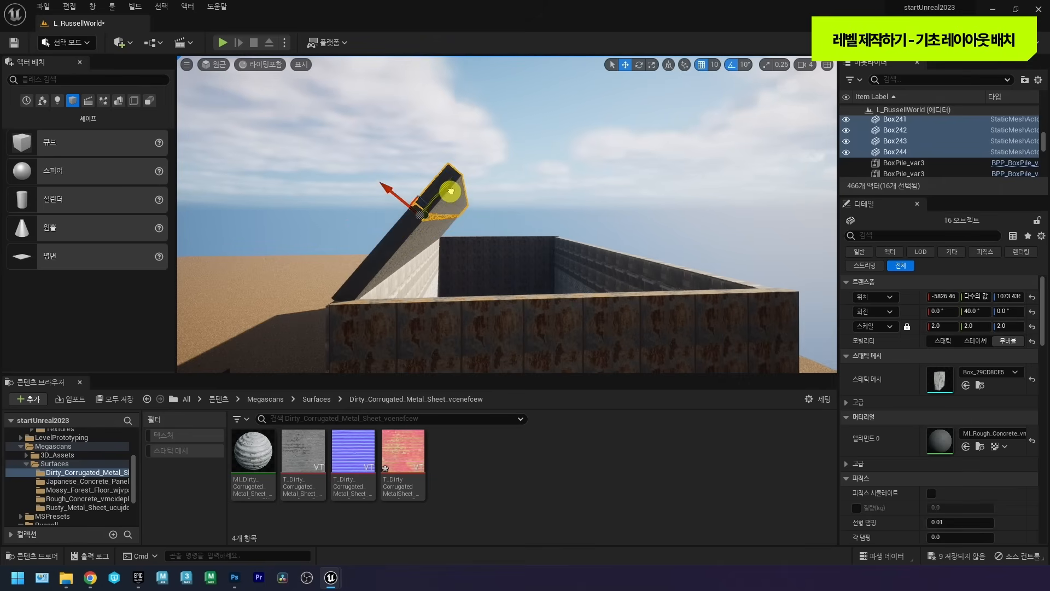
pyautogui.moveTo(474, 200); pyautogui.dragTo(487, 205, button='right')
pyautogui.press('e')
pyautogui.keyDown('alt'); pyautogui.moveTo(440, 225); pyautogui.dragTo(479, 181); pyautogui.keyUp('alt')
pyautogui.moveTo(479, 180); pyautogui.dragTo(545, 199, button='right')
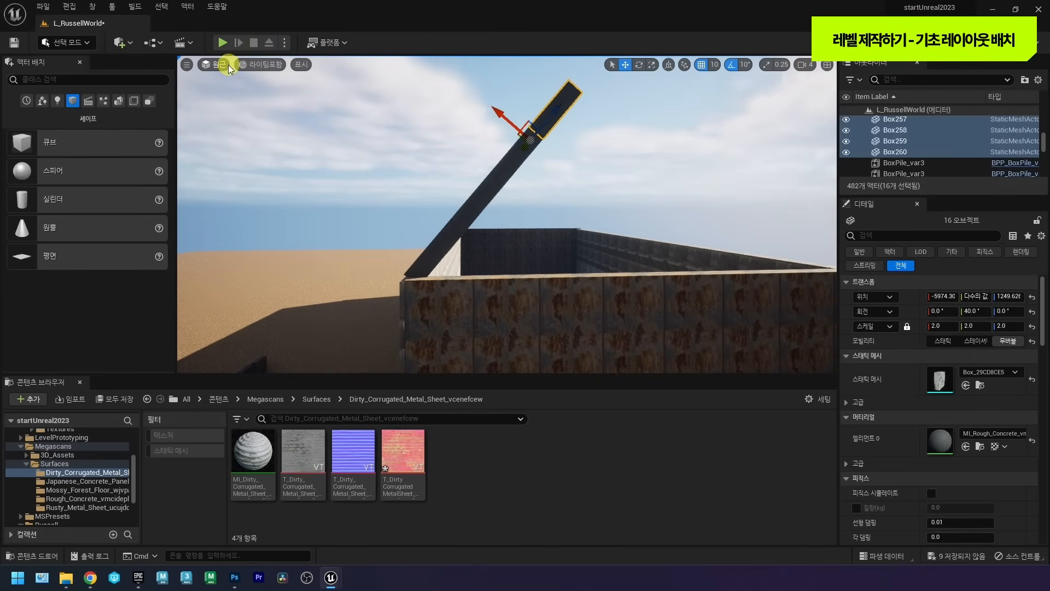
# Switch to the front view and select all 64 sloping concrete boxes above the wall.
pyautogui.click(217, 66)
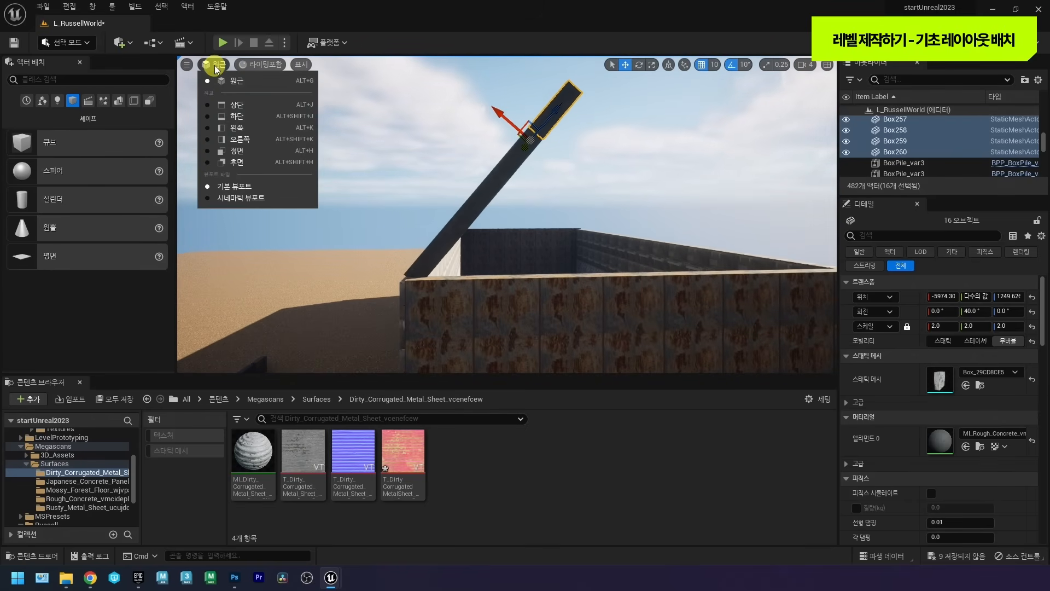
pyautogui.click(228, 156)
pyautogui.moveTo(425, 161); pyautogui.dragTo(351, 131, button='right')
pyautogui.moveTo(230, 107); pyautogui.dragTo(285, 115, button='right')
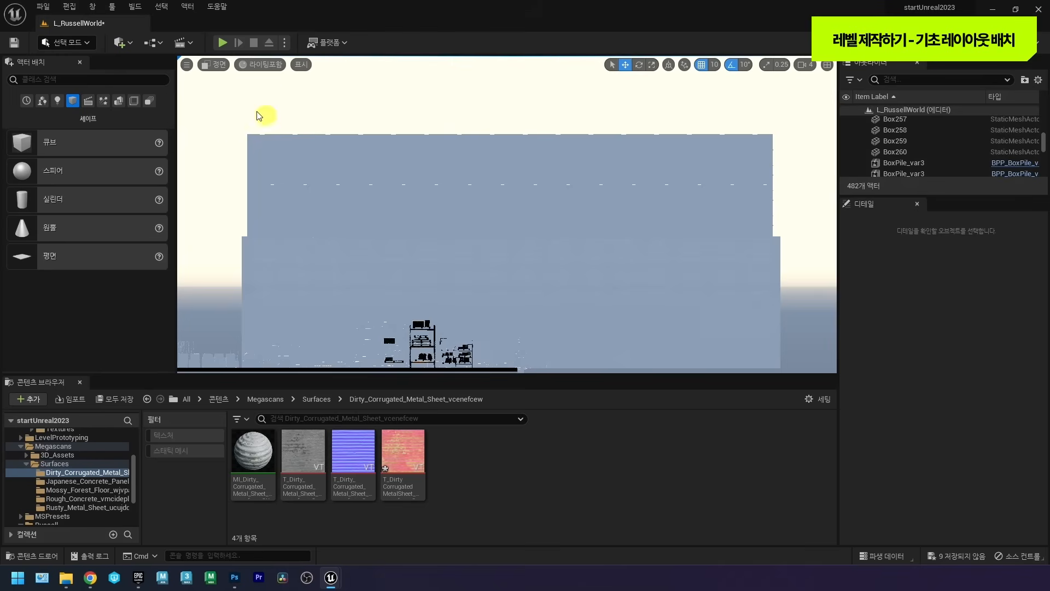
pyautogui.click(212, 66)
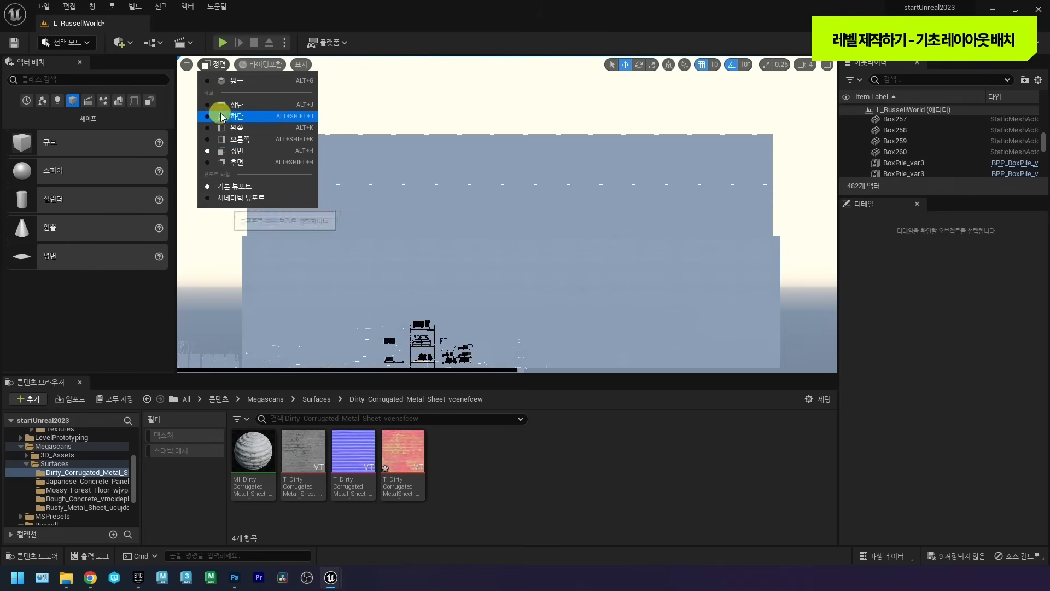
pyautogui.click(396, 102)
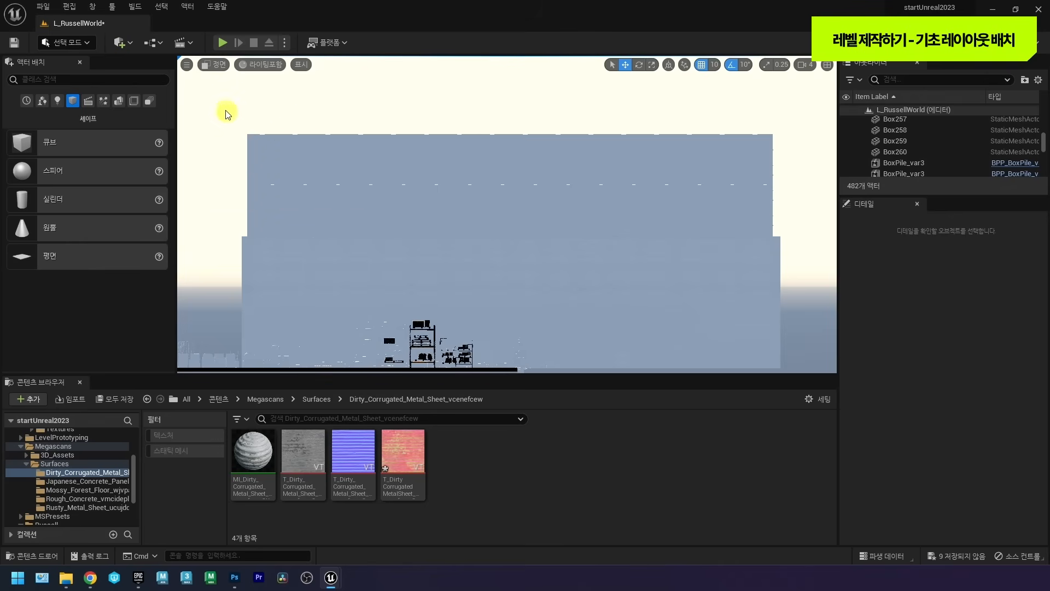
pyautogui.moveTo(478, 187); pyautogui.dragTo(810, 230)
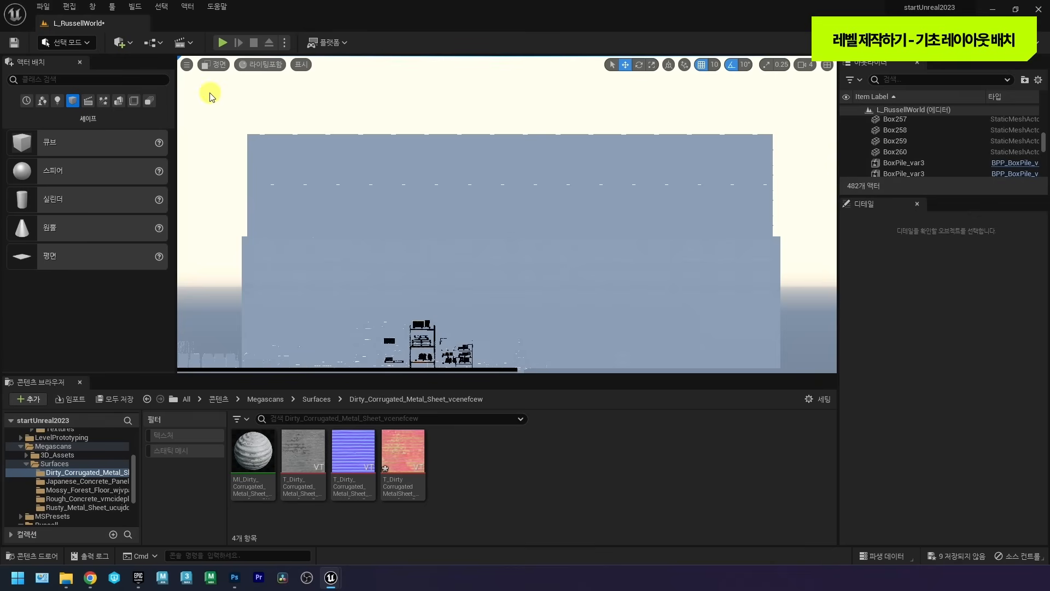
pyautogui.moveTo(520, 194); pyautogui.dragTo(797, 232)
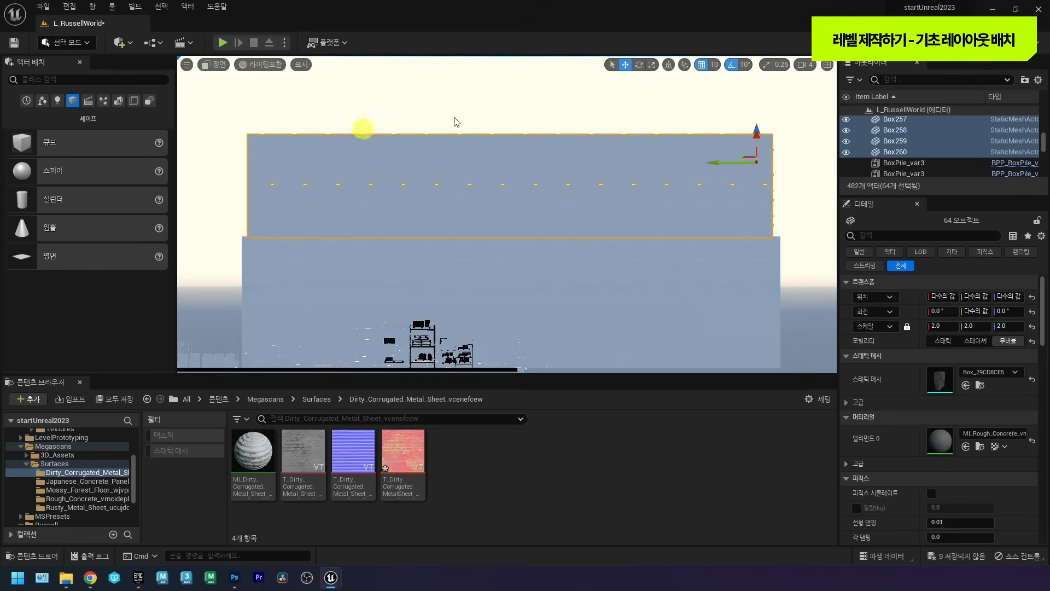
pyautogui.click(219, 65)
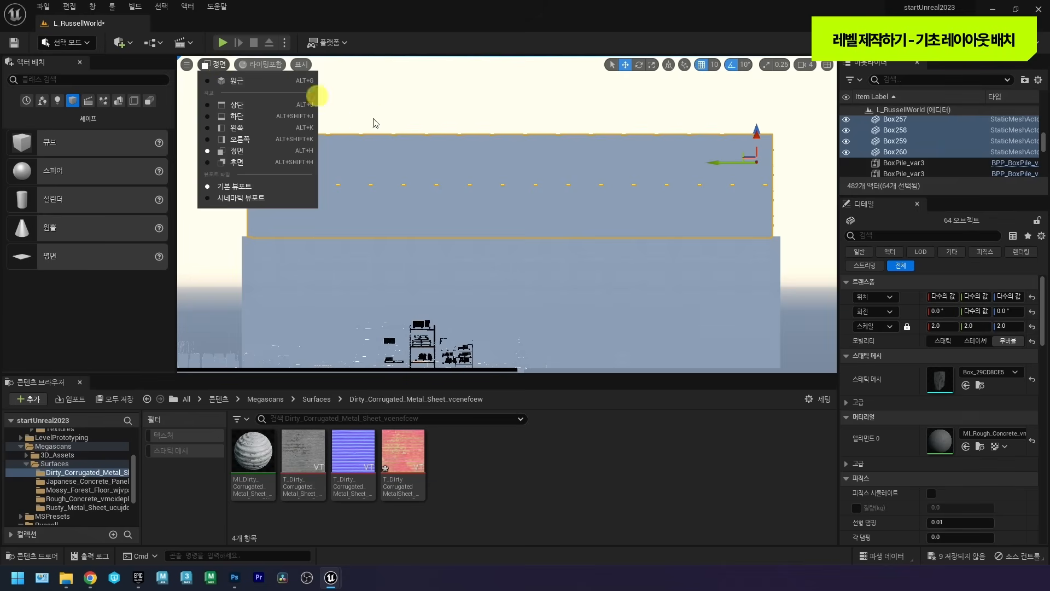
pyautogui.moveTo(459, 185); pyautogui.dragTo(456, 157, button='right')
pyautogui.scroll(-1, 448, 154)
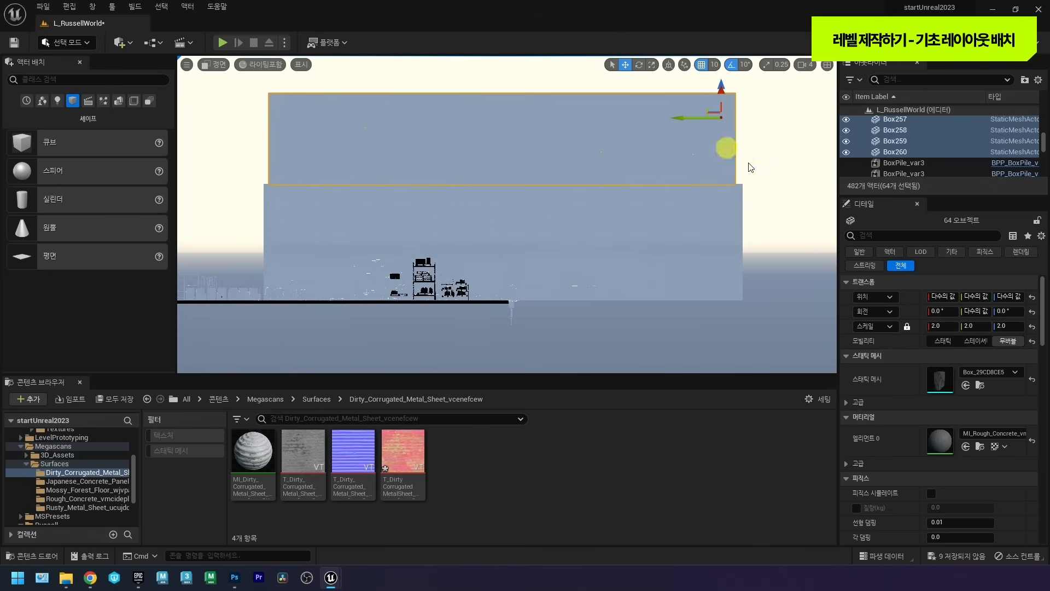
# Return to the perspective view and frame the sloping concrete slab from the rusty end wall.
pyautogui.click(219, 64)
pyautogui.click(220, 65)
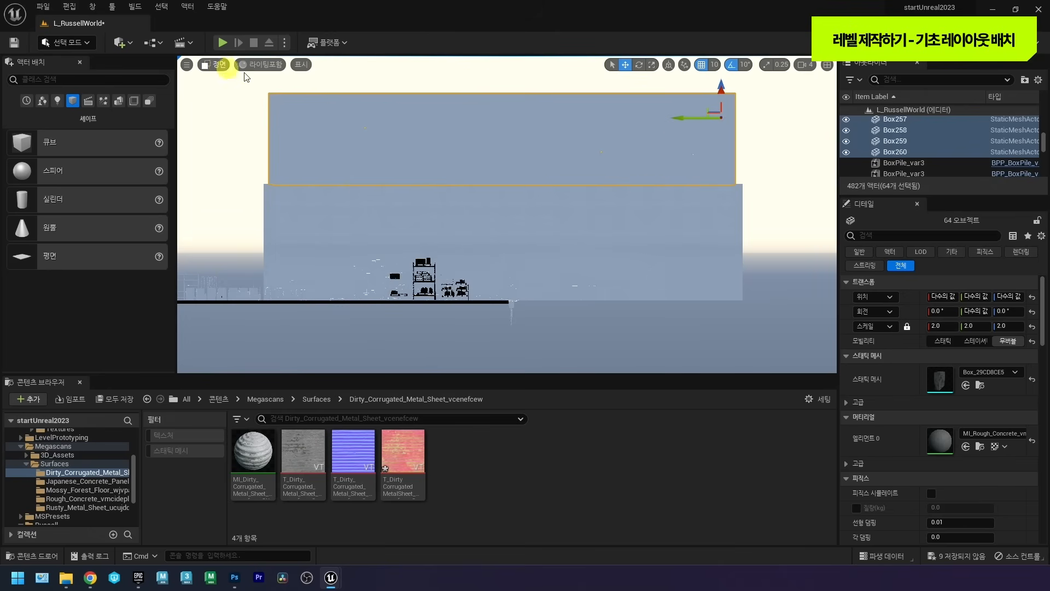
pyautogui.click(217, 69)
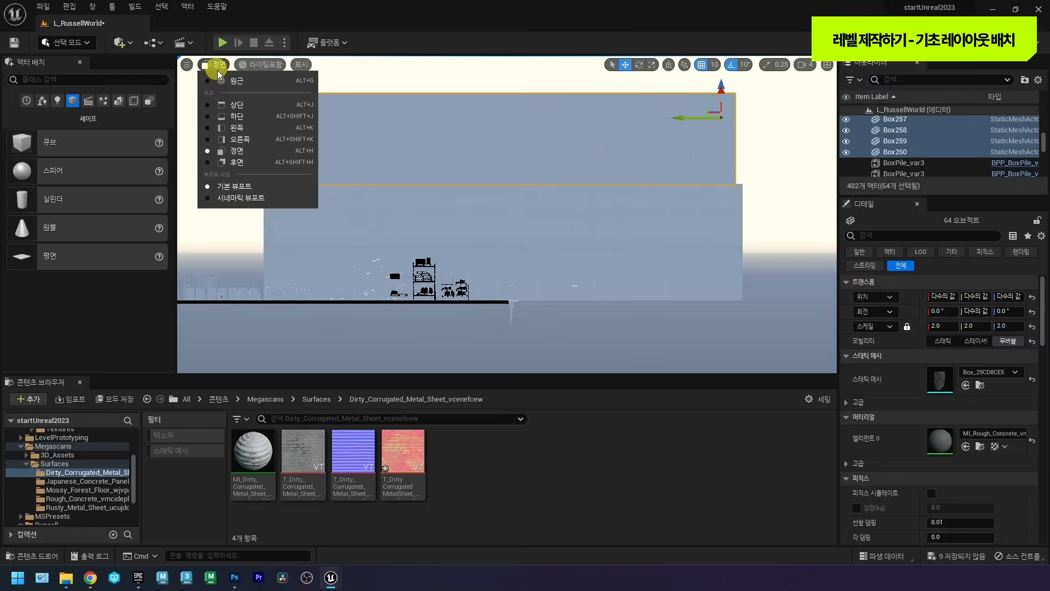
pyautogui.click(225, 78)
pyautogui.moveTo(476, 176); pyautogui.dragTo(418, 184, button='right')
pyautogui.press('s')
pyautogui.press('w')
pyautogui.press('e')
pyautogui.moveTo(504, 175); pyautogui.dragTo(459, 184, button='right')
pyautogui.press('d')
pyautogui.press('a')
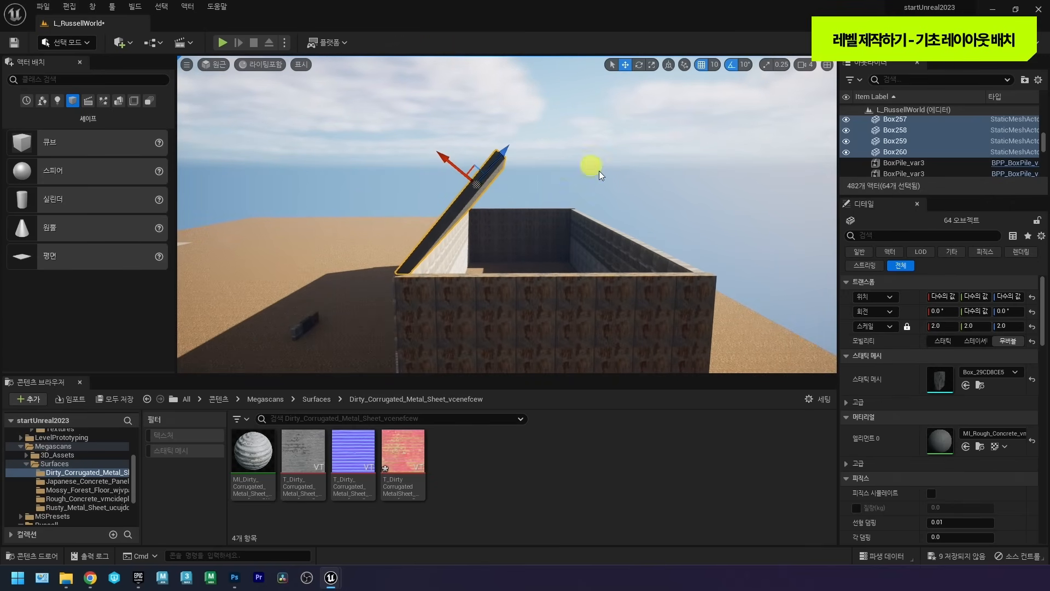
pyautogui.moveTo(520, 164); pyautogui.dragTo(461, 207, button='right')
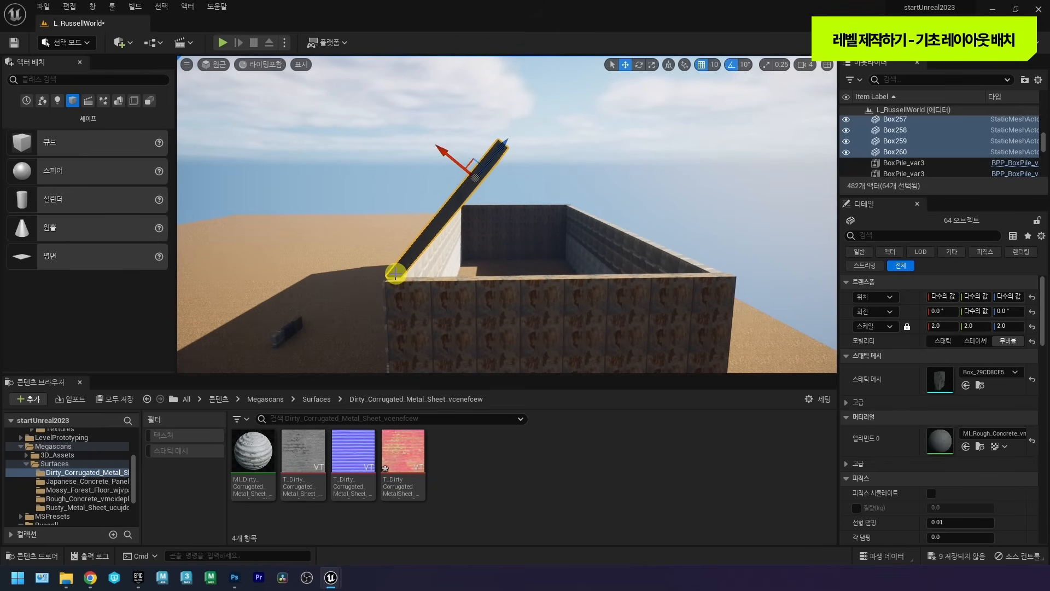
# Toggle the transform gizmo between local and world coordinates, leaving it on world.
pyautogui.moveTo(468, 208); pyautogui.dragTo(467, 206, button='right')
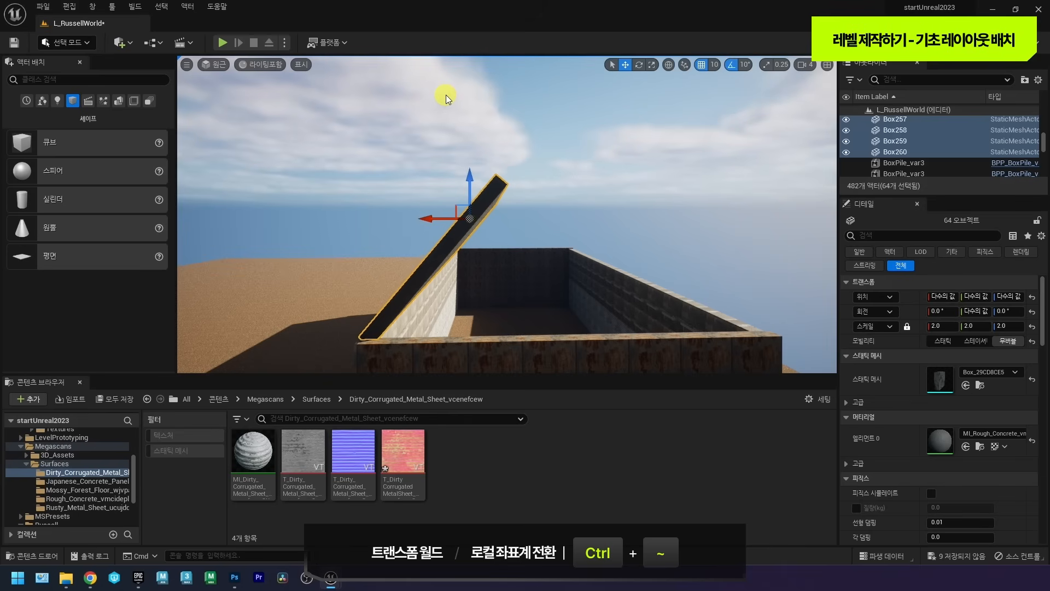
pyautogui.hotkey('ctrl', '`')
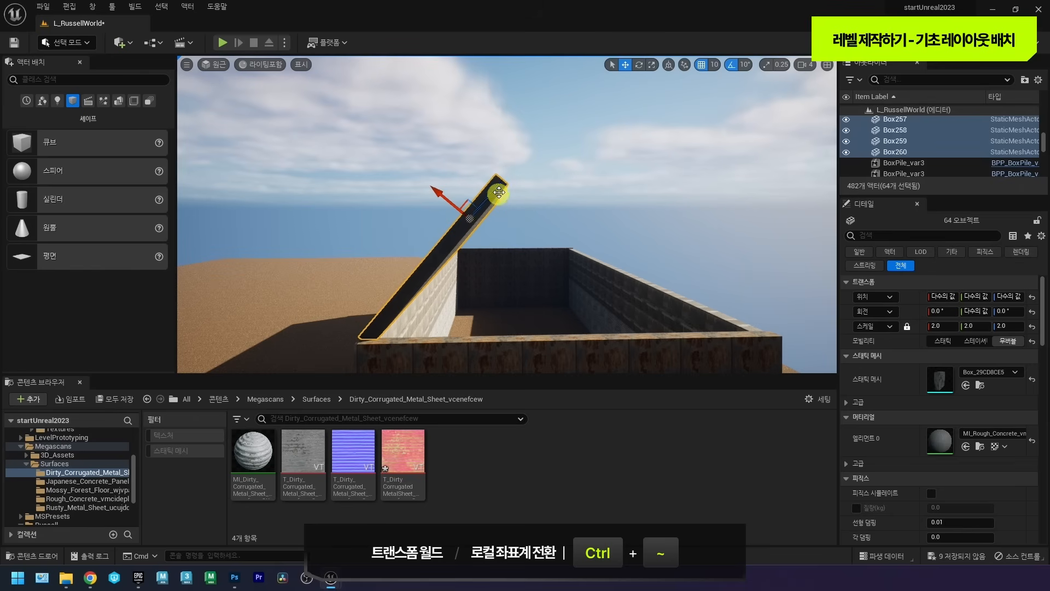
pyautogui.hotkey('ctrl', '`')
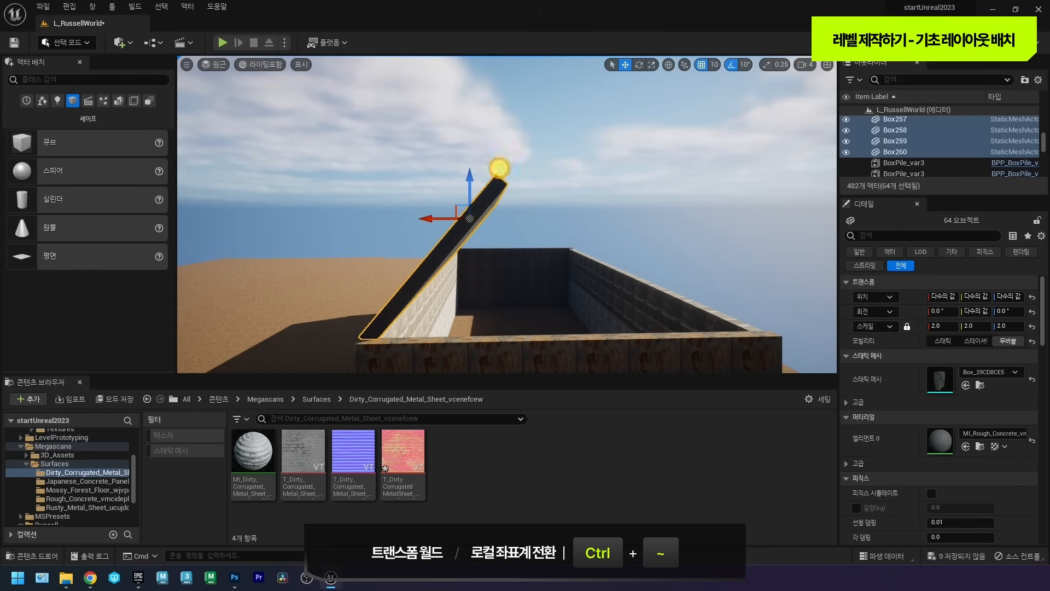
# Duplicate the sloping 64-box slab along the world X axis towards the opposite wall.
pyautogui.moveTo(498, 166); pyautogui.dragTo(515, 170, button='right')
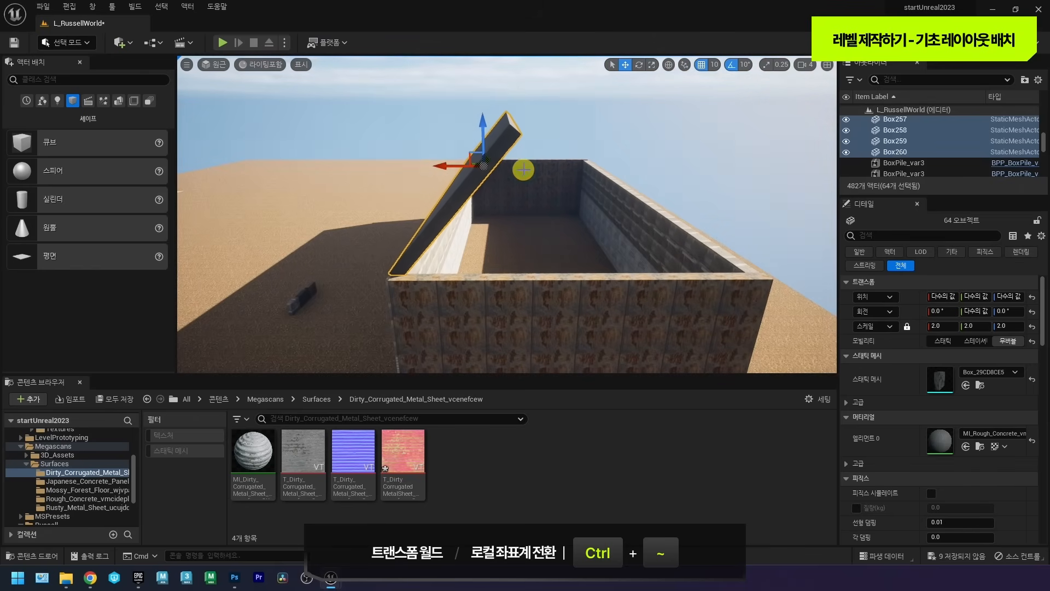
pyautogui.moveTo(523, 170); pyautogui.dragTo(524, 170, button='right')
pyautogui.press('d')
pyautogui.moveTo(489, 102); pyautogui.dragTo(490, 101, button='right')
pyautogui.press('d')
pyautogui.press('q')
pyautogui.keyDown('alt'); pyautogui.moveTo(376, 164); pyautogui.dragTo(748, 194); pyautogui.keyUp('alt')
# Rotate the duplicated slab to about -40° around the Y axis so it mirrors the first slope.
pyautogui.press('d')
pyautogui.moveTo(586, 182); pyautogui.dragTo(539, 182, button='right')
pyautogui.press('q')
pyautogui.press('e')
pyautogui.moveTo(638, 199); pyautogui.dragTo(540, 265)
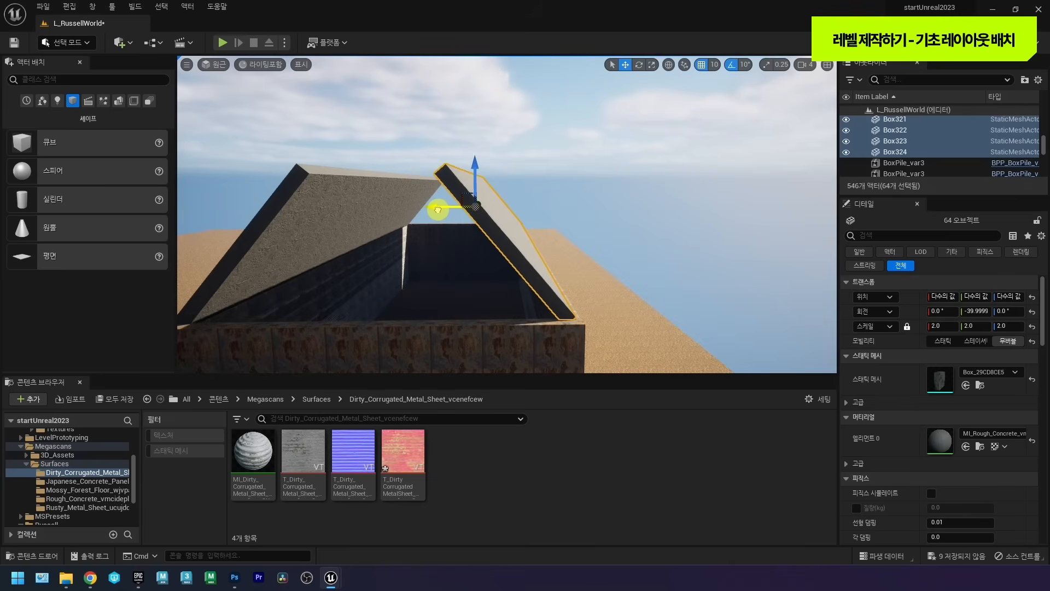
# Shift the mirrored slab along the X axis so its lower edge rests on the opposite wall.
pyautogui.moveTo(438, 209); pyautogui.dragTo(434, 210)
pyautogui.press('a')
pyautogui.moveTo(492, 212); pyautogui.dragTo(516, 199, button='right')
pyautogui.press('s')
pyautogui.press('w')
pyautogui.moveTo(571, 132); pyautogui.dragTo(563, 142)
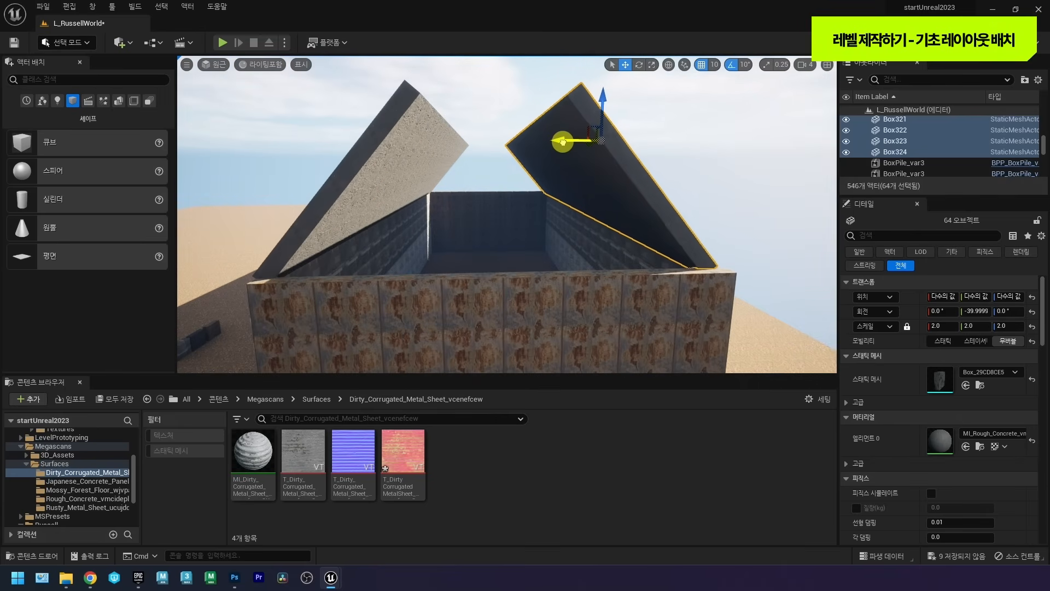
# Select the eight top boxes of the rusty end wall at Y -246 and stack duplicates of the row above it.
pyautogui.press('w')
pyautogui.moveTo(514, 164); pyautogui.dragTo(511, 213, button='right')
pyautogui.moveTo(519, 171); pyautogui.dragTo(293, 167, button='right')
pyautogui.press('w')
pyautogui.press('s')
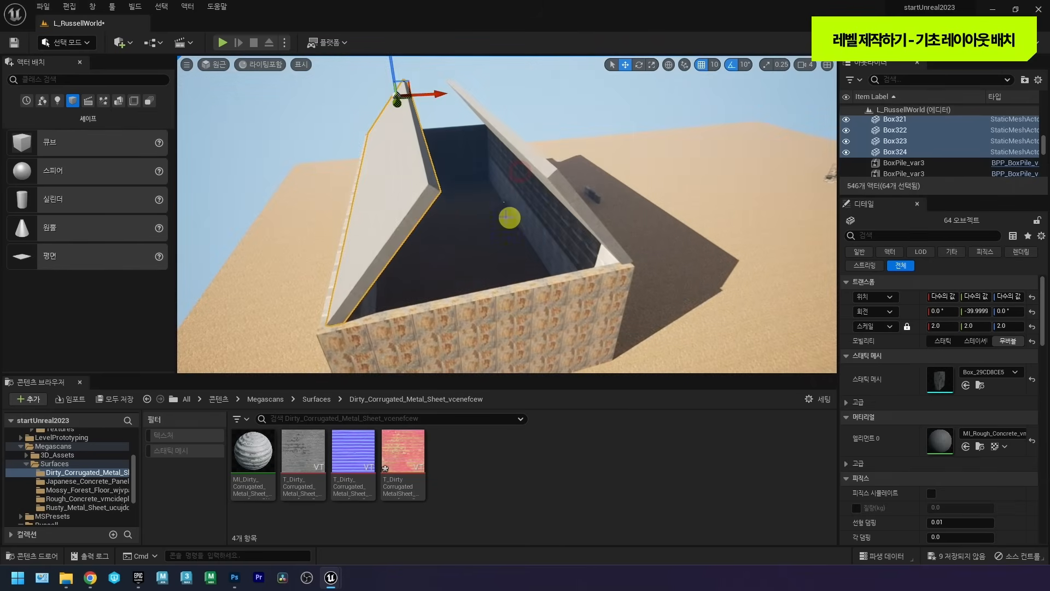
pyautogui.press('w')
pyautogui.moveTo(583, 183)
pyautogui.mouseDown(button='right')
pyautogui.moveTo(556, 181)
pyautogui.moveTo(569, 186)
pyautogui.moveTo(562, 174)
pyautogui.moveTo(565, 183)
pyautogui.mouseUp(button='right')
pyautogui.click(410, 261)
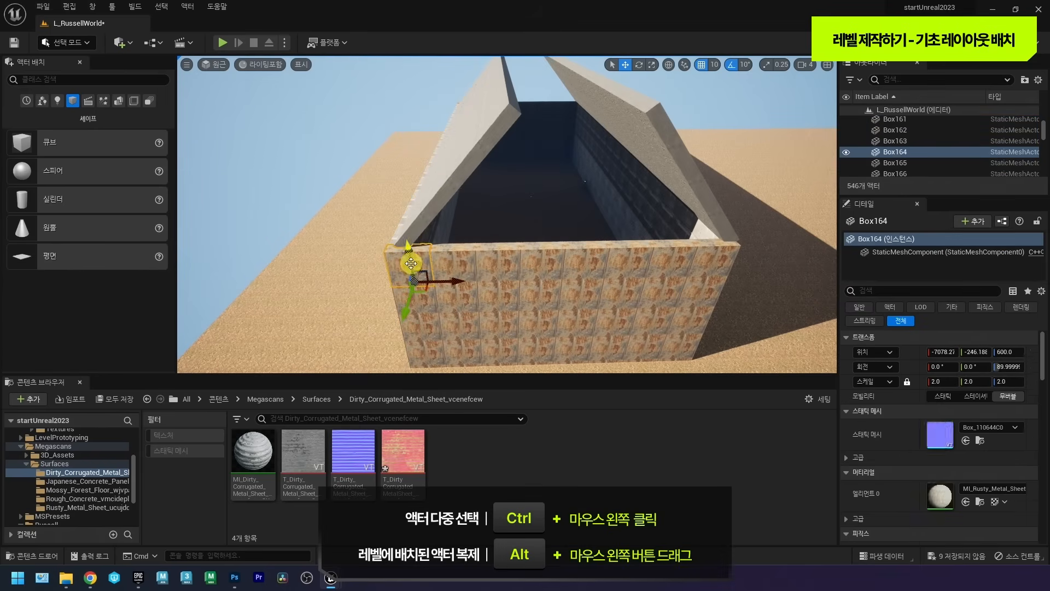
pyautogui.keyDown('ctrl'); pyautogui.click(454, 266); pyautogui.keyUp('ctrl')
pyautogui.keyDown('ctrl'); pyautogui.click(503, 262); pyautogui.keyUp('ctrl')
pyautogui.keyDown('ctrl'); pyautogui.click(705, 256); pyautogui.keyUp('ctrl')
pyautogui.moveTo(610, 258); pyautogui.dragTo(660, 238, button='right')
pyautogui.keyDown('alt'); pyautogui.moveTo(558, 288); pyautogui.dragTo(556, 279); pyautogui.keyUp('alt')
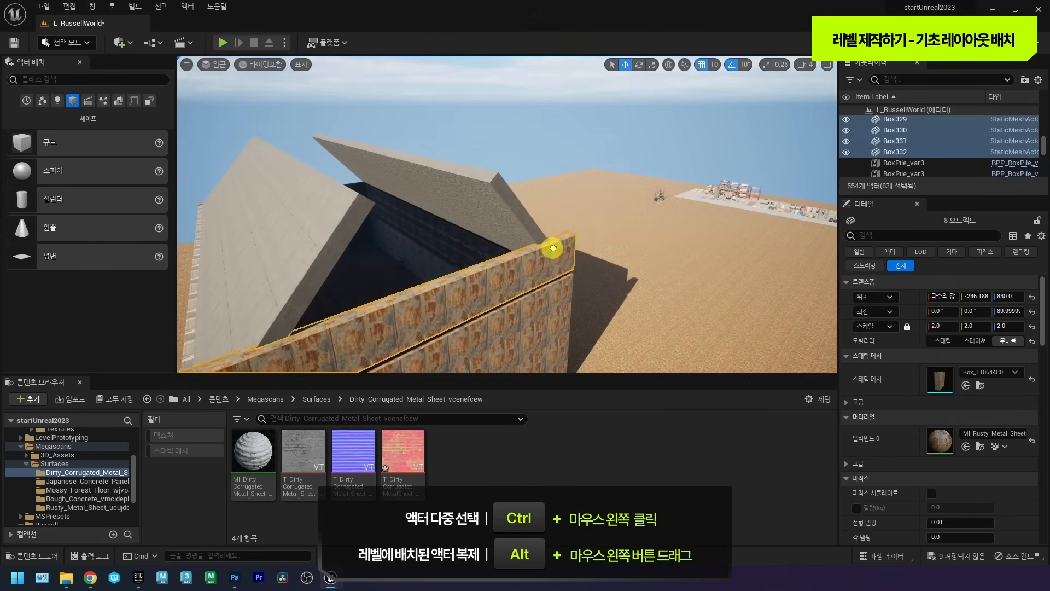
pyautogui.moveTo(549, 255); pyautogui.dragTo(543, 251, button='right')
pyautogui.keyDown('alt'); pyautogui.moveTo(422, 265); pyautogui.dragTo(437, 184); pyautogui.keyUp('alt')
# Select the eight top boxes of the opposite rusty end wall and stack duplicates of the row up to Z 1000.
pyautogui.moveTo(489, 194); pyautogui.dragTo(532, 199, button='right')
pyautogui.click(591, 220)
pyautogui.keyDown('ctrl'); pyautogui.click(550, 224); pyautogui.keyUp('ctrl')
pyautogui.keyDown('ctrl'); pyautogui.click(477, 235); pyautogui.keyUp('ctrl')
pyautogui.keyDown('ctrl'); pyautogui.click(391, 246); pyautogui.keyUp('ctrl')
pyautogui.moveTo(391, 246); pyautogui.dragTo(444, 242, button='right')
pyautogui.keyDown('ctrl'); pyautogui.click(441, 241); pyautogui.keyUp('ctrl')
pyautogui.keyDown('ctrl'); pyautogui.click(369, 245); pyautogui.keyUp('ctrl')
pyautogui.keyDown('ctrl'); pyautogui.click(284, 249); pyautogui.keyUp('ctrl')
pyautogui.moveTo(248, 257); pyautogui.dragTo(382, 234, button='right')
pyautogui.keyDown('alt'); pyautogui.moveTo(383, 234); pyautogui.dragTo(385, 181); pyautogui.keyUp('alt')
# Add one more duplicate row of rusty boxes on top of this end wall, at Z 1200.
pyautogui.moveTo(418, 194); pyautogui.dragTo(556, 204, button='right')
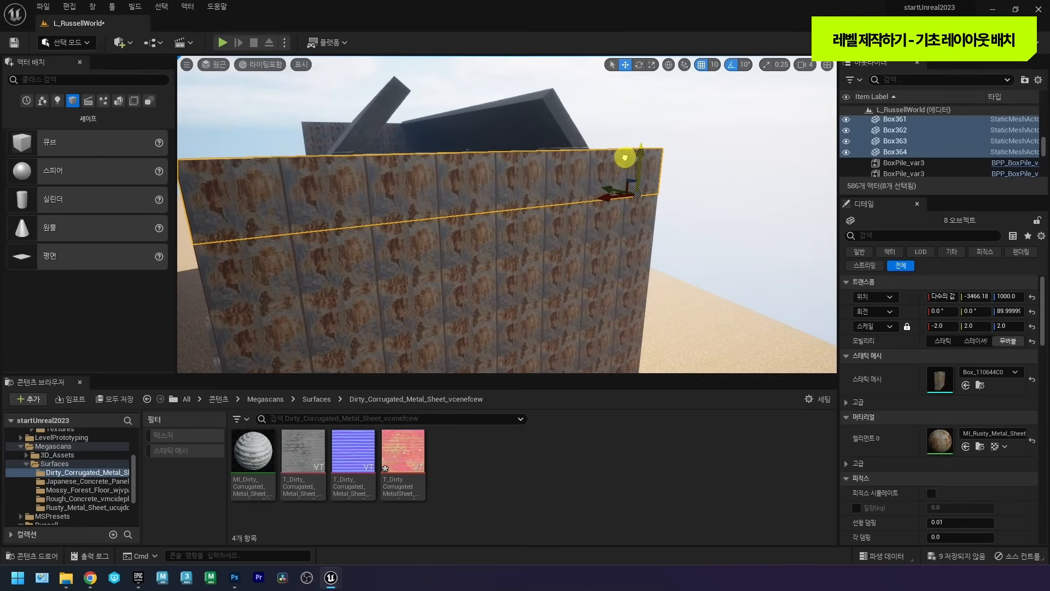
pyautogui.moveTo(551, 176); pyautogui.dragTo(667, 176, button='right')
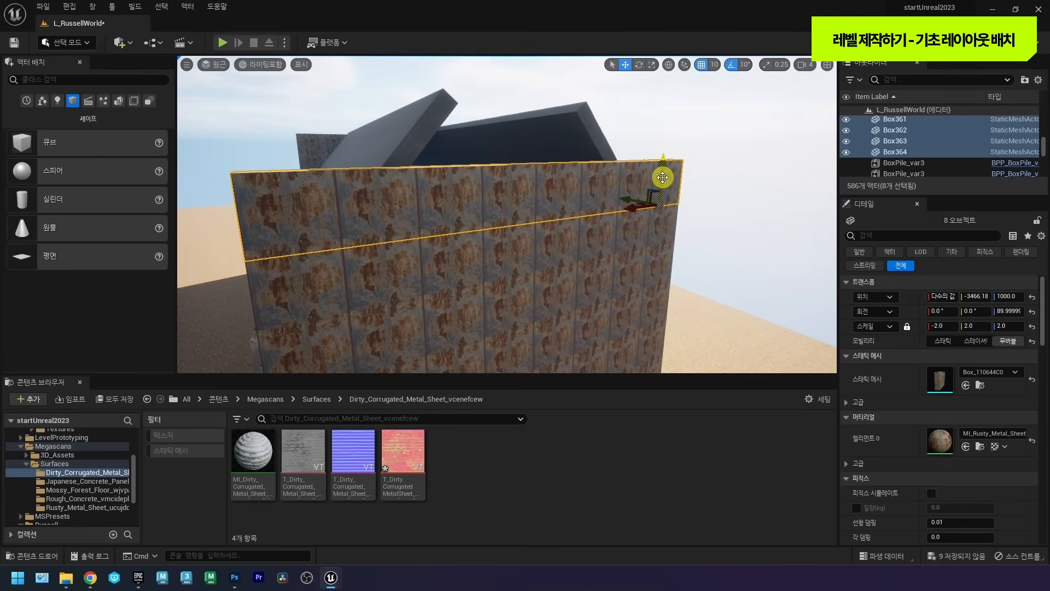
pyautogui.moveTo(664, 143); pyautogui.dragTo(663, 126)
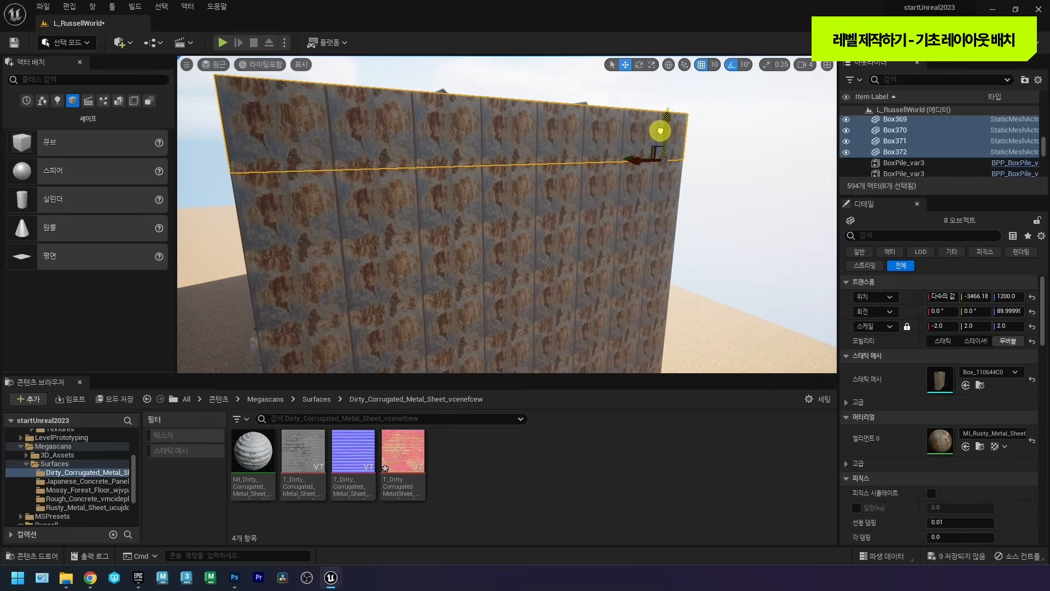
# Select a sloping concrete roof box and locate its static mesh Box_29CD8CE5 among the project's assets.
pyautogui.moveTo(501, 152); pyautogui.dragTo(403, 304, button='right')
pyautogui.click(402, 236)
pyautogui.hotkey('ctrl', 'b')
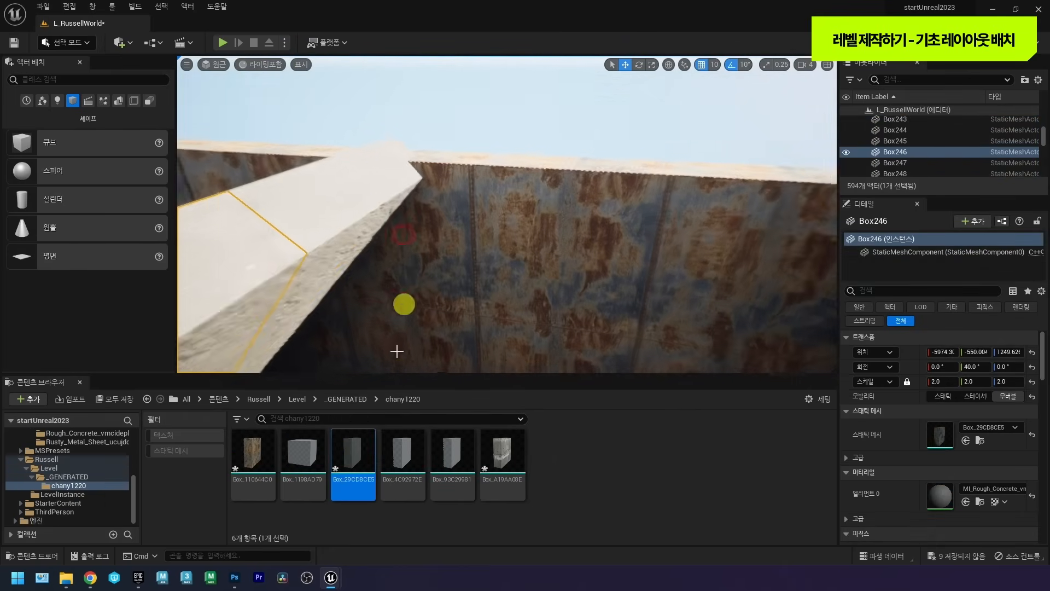
# Place the Box_29CD8CE5 mesh above the sloping roofs at scale 2.0 and rotate it 90° about Y to lie flat.
pyautogui.moveTo(353, 458); pyautogui.dragTo(440, 217)
pyautogui.moveTo(454, 219); pyautogui.dragTo(454, 219)
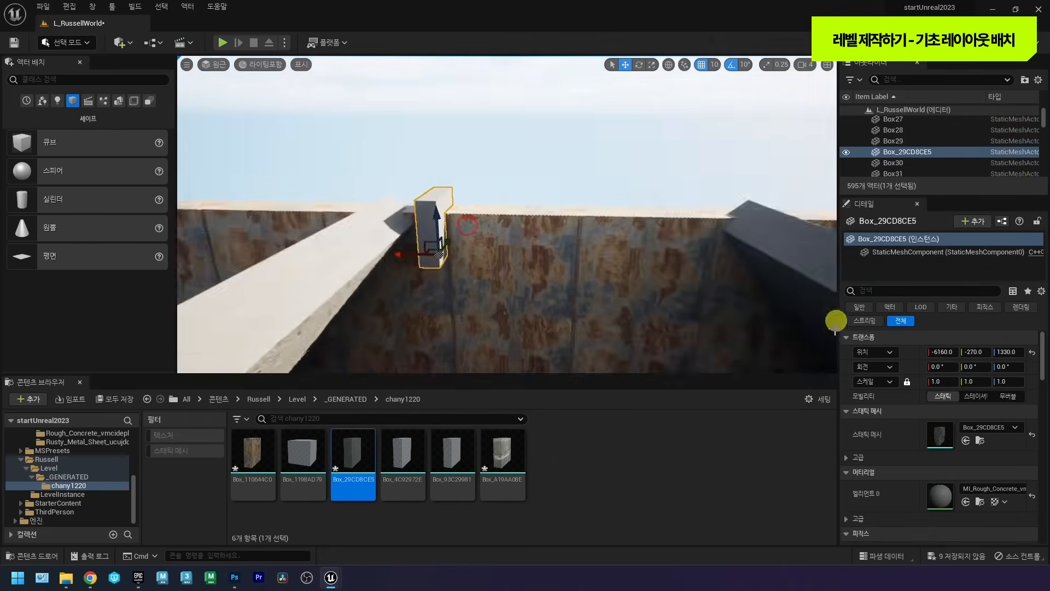
pyautogui.moveTo(559, 267); pyautogui.dragTo(539, 249, button='right')
pyautogui.press('e')
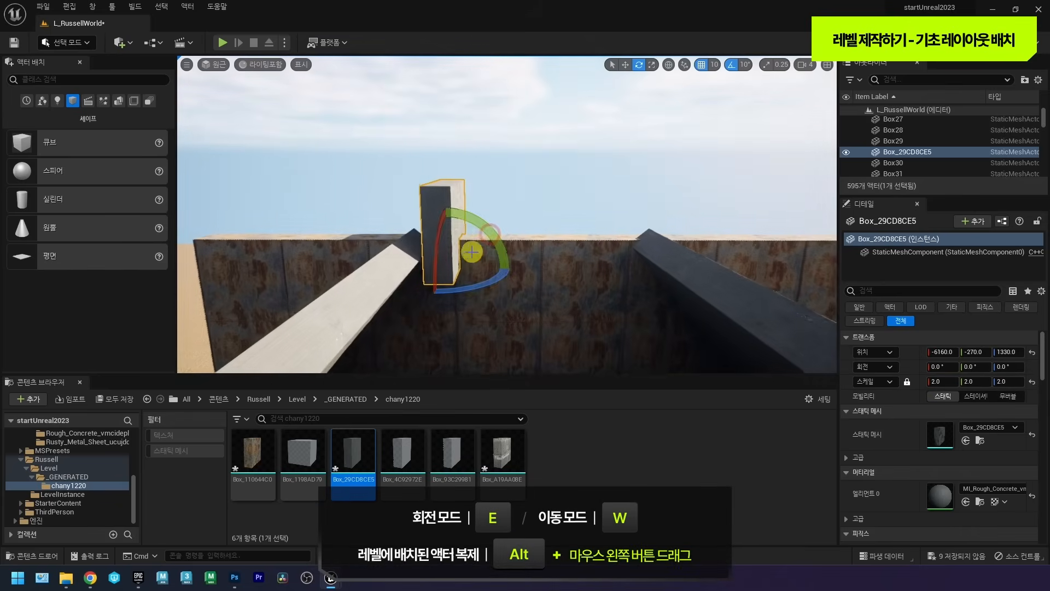
pyautogui.moveTo(483, 222); pyautogui.dragTo(606, 287)
# Move the flat concrete box to Y -350, Z 1390, against the upper edge of the sloping roof at the rusty end wall.
pyautogui.press('w')
pyautogui.moveTo(429, 204)
pyautogui.mouseDown(button='right')
pyautogui.moveTo(399, 194)
pyautogui.moveTo(424, 197)
pyautogui.mouseUp(button='right')
pyautogui.moveTo(493, 234); pyautogui.dragTo(410, 188)
pyautogui.moveTo(413, 203); pyautogui.dragTo(414, 197, button='right')
pyautogui.moveTo(383, 208); pyautogui.dragTo(311, 217)
pyautogui.moveTo(312, 221); pyautogui.dragTo(402, 257, button='right')
# Duplicate the flat concrete box twice along X, up to X -6480, to bridge the gap between the two sloping roofs.
pyautogui.moveTo(402, 257); pyautogui.dragTo(509, 243)
pyautogui.keyDown('ctrl'); pyautogui.click(483, 236); pyautogui.keyUp('ctrl')
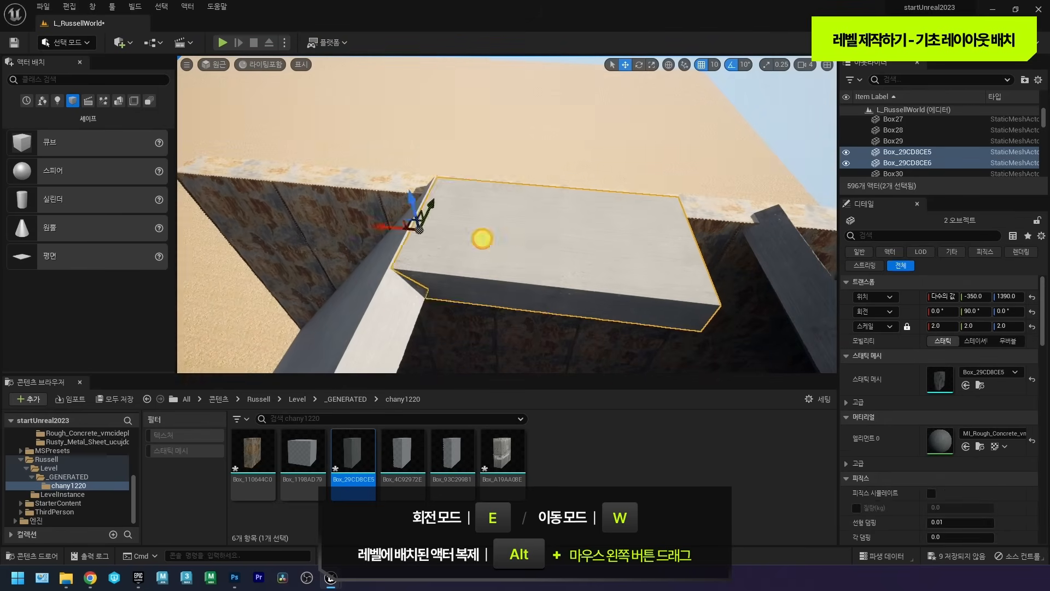
pyautogui.moveTo(483, 237); pyautogui.dragTo(481, 238, button='right')
pyautogui.click(481, 238)
pyautogui.keyDown('alt'); pyautogui.moveTo(347, 222); pyautogui.dragTo(479, 227); pyautogui.keyUp('alt')
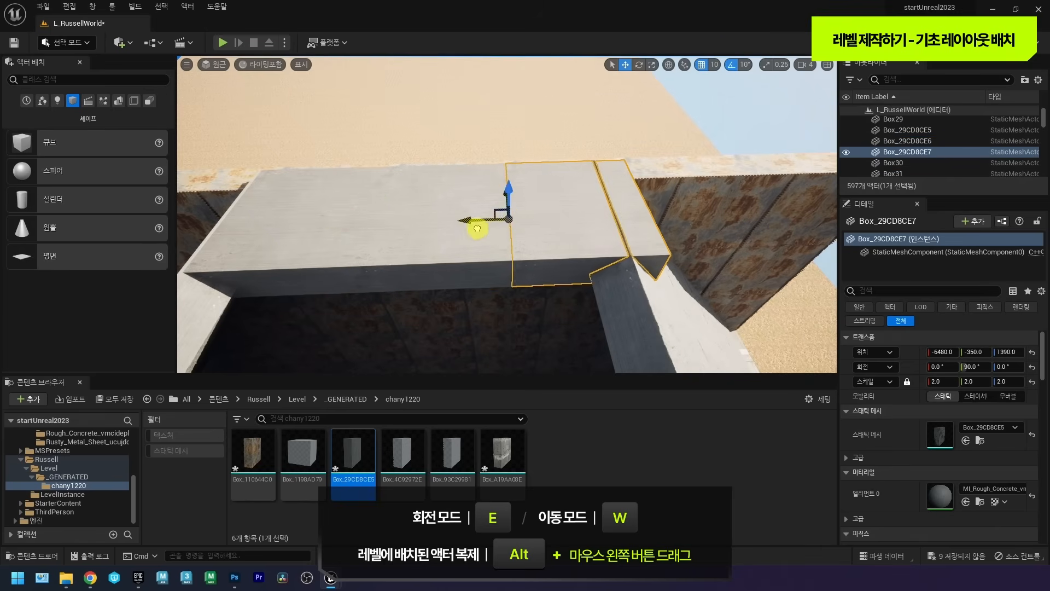
# Select the three flat roof boxes and repeatedly duplicate the row along the corridor as far as Y -2340.
pyautogui.keyDown('ctrl'); pyautogui.click(411, 202); pyautogui.keyUp('ctrl')
pyautogui.keyDown('ctrl'); pyautogui.click(300, 235); pyautogui.keyUp('ctrl')
pyautogui.moveTo(300, 234); pyautogui.dragTo(413, 210, button='right')
pyautogui.moveTo(472, 173); pyautogui.dragTo(229, 192, button='right')
pyautogui.moveTo(612, 163); pyautogui.dragTo(650, 196, button='right')
pyautogui.keyDown('alt'); pyautogui.moveTo(650, 196); pyautogui.dragTo(593, 176); pyautogui.keyUp('alt')
pyautogui.moveTo(601, 185); pyautogui.dragTo(604, 261, button='right')
pyautogui.keyDown('alt'); pyautogui.moveTo(604, 261); pyautogui.dragTo(537, 244); pyautogui.keyUp('alt')
pyautogui.moveTo(535, 244); pyautogui.dragTo(653, 238, button='right')
pyautogui.keyDown('alt'); pyautogui.moveTo(652, 238); pyautogui.dragTo(578, 237); pyautogui.keyUp('alt')
pyautogui.moveTo(584, 238); pyautogui.dragTo(612, 238, button='right')
pyautogui.keyDown('alt'); pyautogui.moveTo(745, 245); pyautogui.dragTo(676, 246); pyautogui.keyUp('alt')
pyautogui.moveTo(676, 247); pyautogui.dragTo(680, 212, button='right')
pyautogui.keyDown('alt'); pyautogui.moveTo(679, 212); pyautogui.dragTo(515, 220); pyautogui.keyUp('alt')
pyautogui.moveTo(516, 220); pyautogui.dragTo(569, 216, button='right')
pyautogui.keyDown('alt'); pyautogui.moveTo(600, 216); pyautogui.dragTo(510, 222); pyautogui.keyUp('alt')
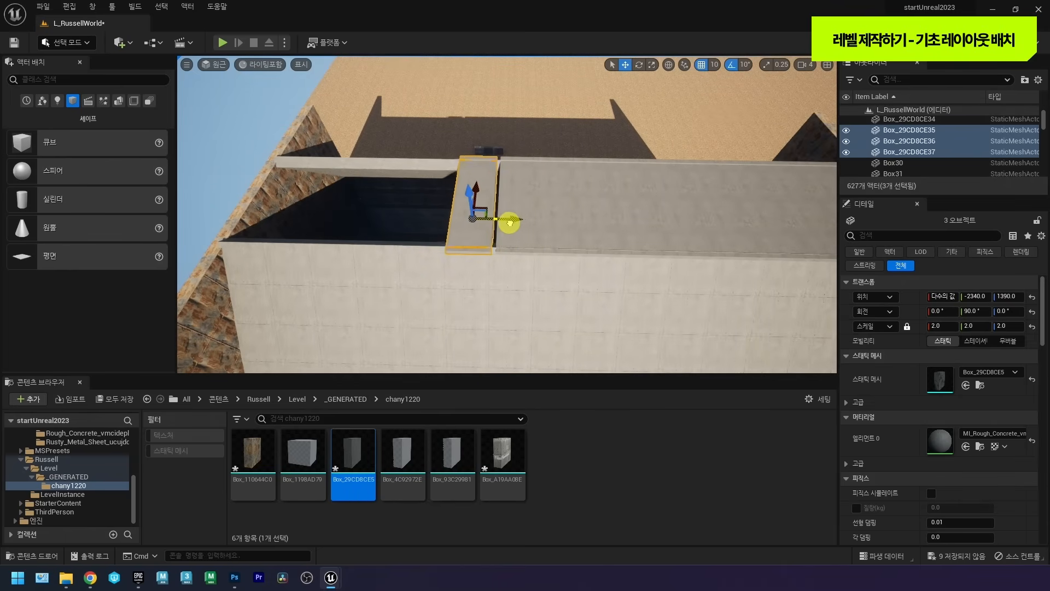
# Continue duplicating the three-box roof row to Y -3330 and stretch the last row's Y scale to about 2.37.
pyautogui.moveTo(527, 216); pyautogui.dragTo(529, 215, button='right')
pyautogui.keyDown('alt'); pyautogui.moveTo(558, 216); pyautogui.dragTo(346, 222); pyautogui.keyUp('alt')
pyautogui.press('r')
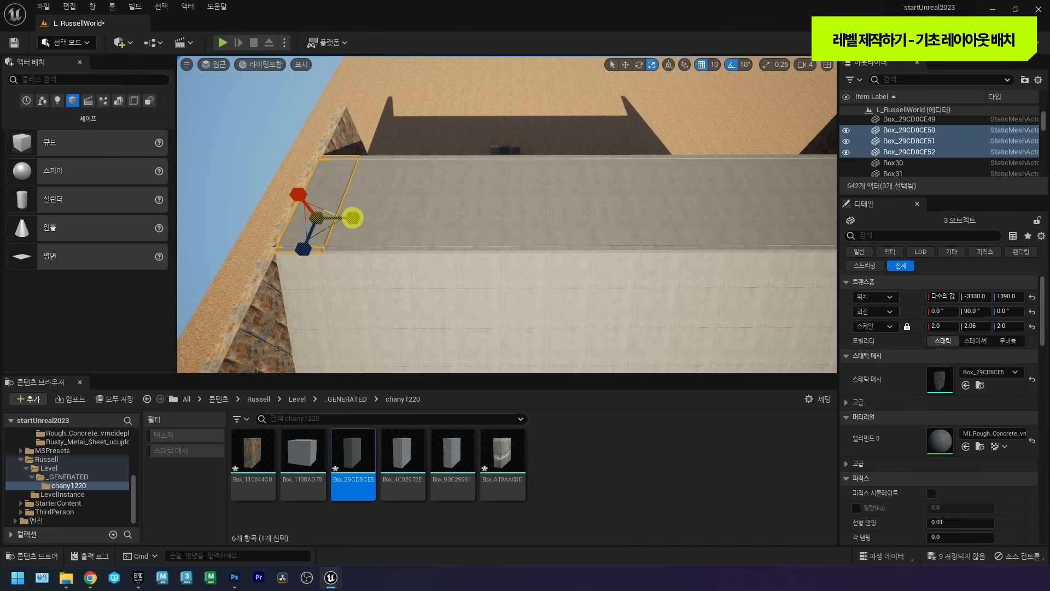
# Examine the roofed corridor from the inside, checking the walls, floor and ceiling.
pyautogui.moveTo(422, 201); pyautogui.dragTo(443, 200, button='right')
pyautogui.moveTo(462, 211); pyautogui.dragTo(580, 164, button='right')
pyautogui.moveTo(478, 178)
pyautogui.mouseDown(button='right')
pyautogui.moveTo(441, 180)
pyautogui.moveTo(422, 162)
pyautogui.moveTo(497, 177)
pyautogui.mouseUp(button='right')
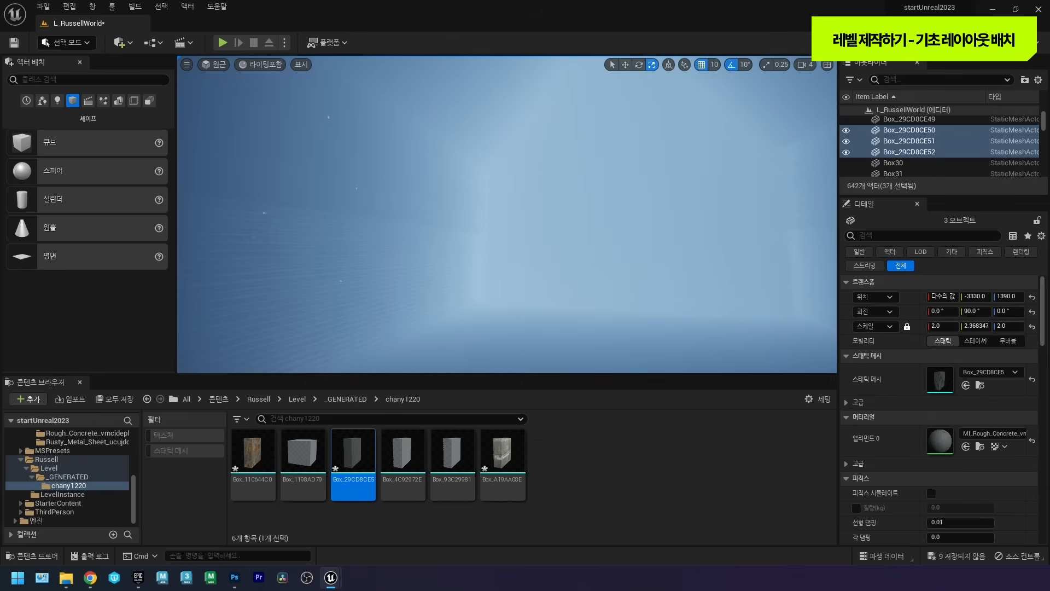
pyautogui.moveTo(519, 223); pyautogui.dragTo(543, 216, button='right')
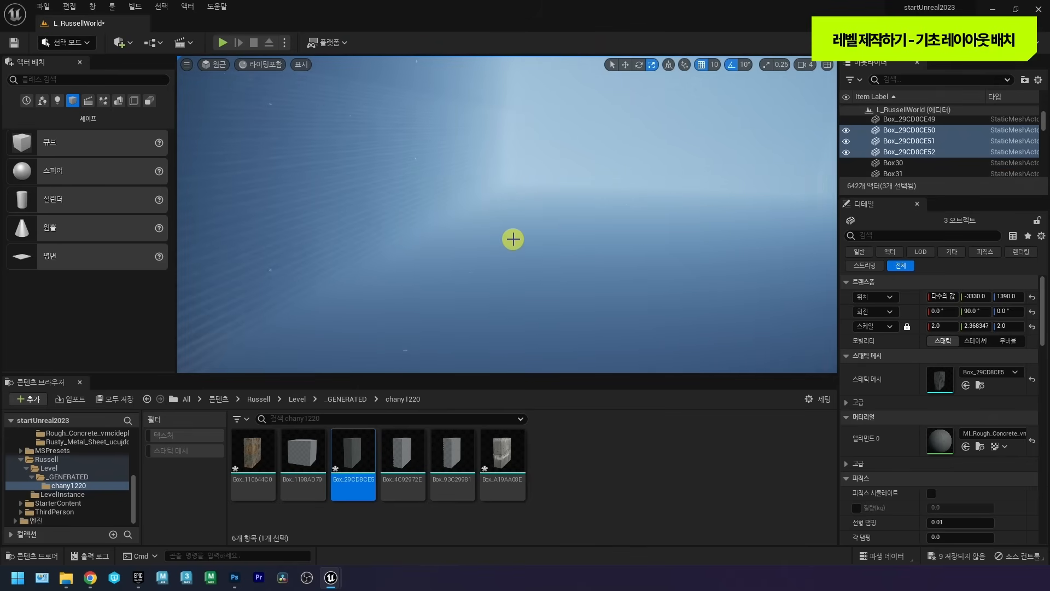
pyautogui.moveTo(513, 238); pyautogui.dragTo(466, 289, button='right')
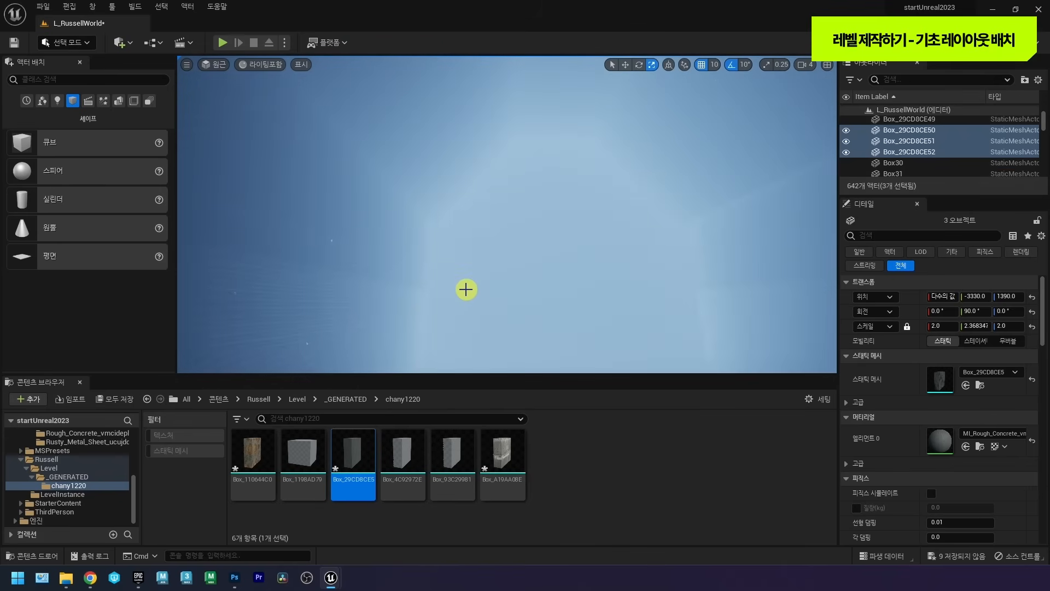
pyautogui.moveTo(466, 290); pyautogui.dragTo(465, 238, button='right')
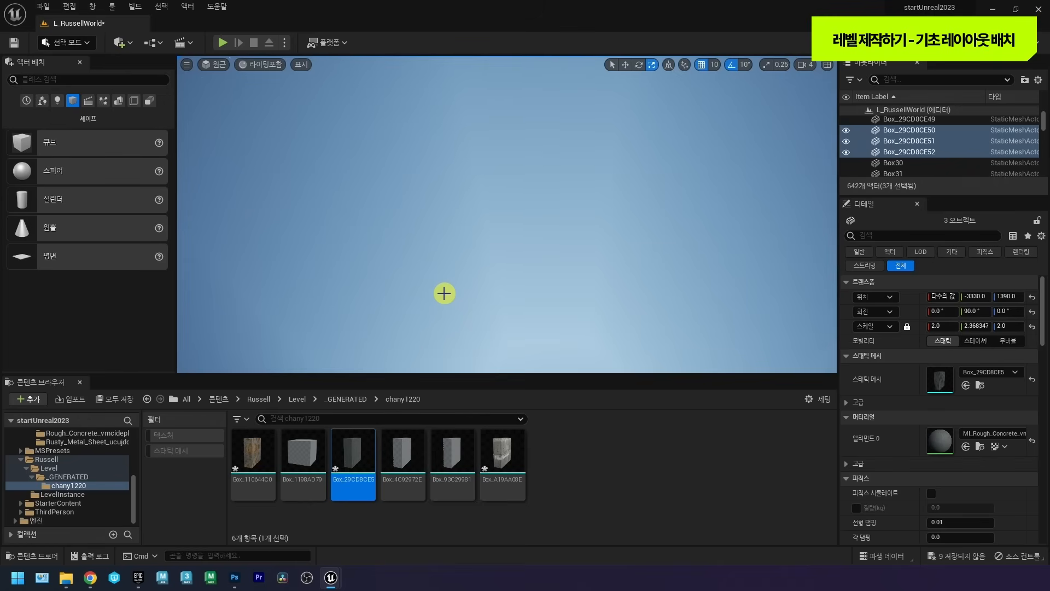
pyautogui.moveTo(474, 258)
pyautogui.mouseDown(button='right')
pyautogui.moveTo(453, 188)
pyautogui.moveTo(528, 274)
pyautogui.moveTo(603, 329)
pyautogui.moveTo(475, 259)
pyautogui.moveTo(487, 255)
pyautogui.mouseUp(button='right')
# Select neighbouring boxes in the sloping roof, including Box232 and Box233, and delete them to open a skylight.
pyautogui.click(470, 246)
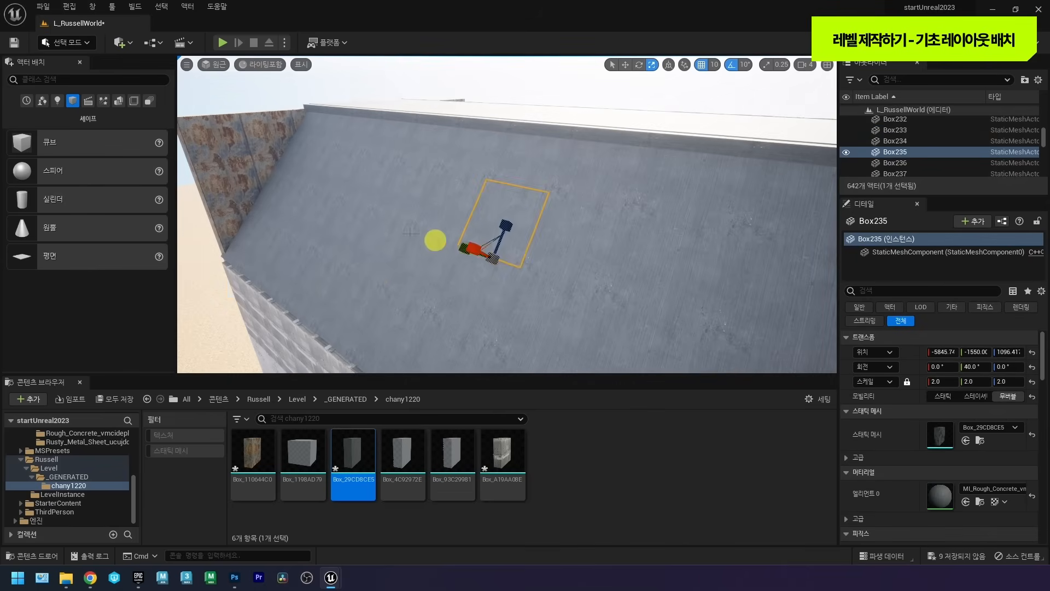
pyautogui.click(398, 230)
pyautogui.click(444, 227)
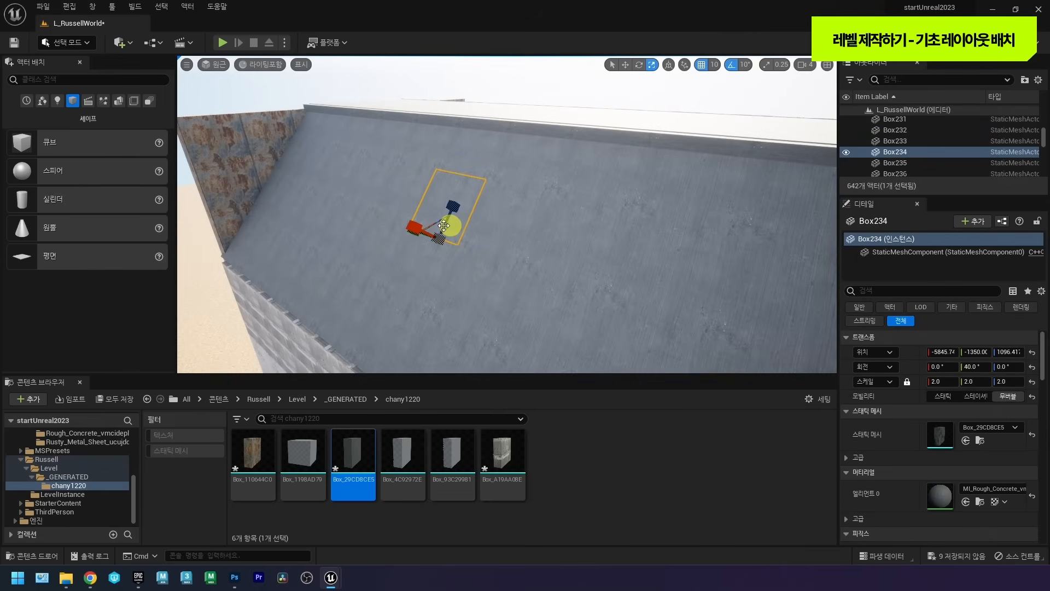
pyautogui.moveTo(400, 218); pyautogui.dragTo(363, 253, button='right')
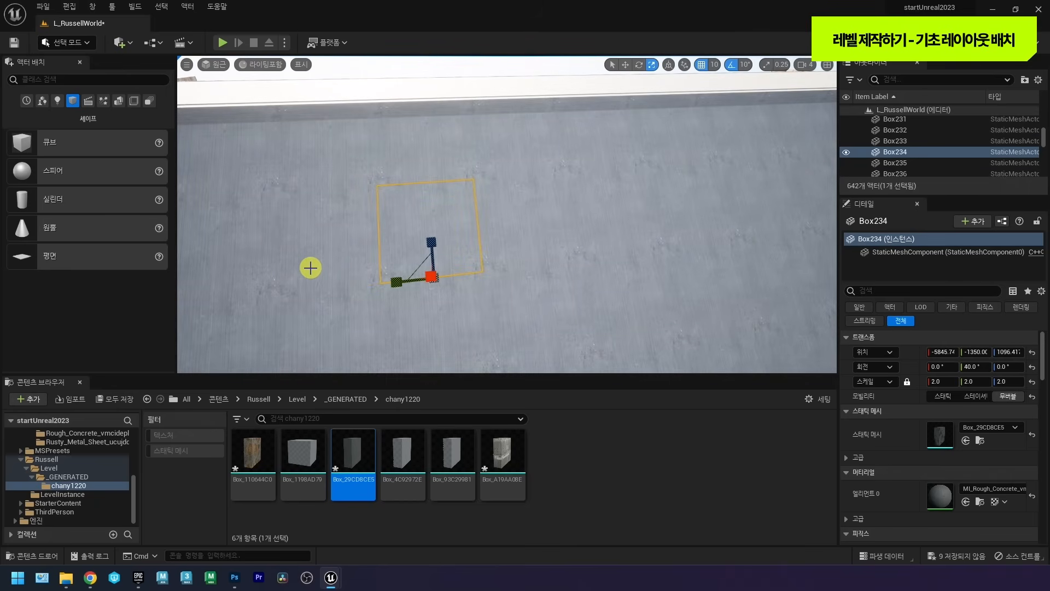
pyautogui.moveTo(316, 267); pyautogui.dragTo(466, 244, button='right')
pyautogui.click(511, 226)
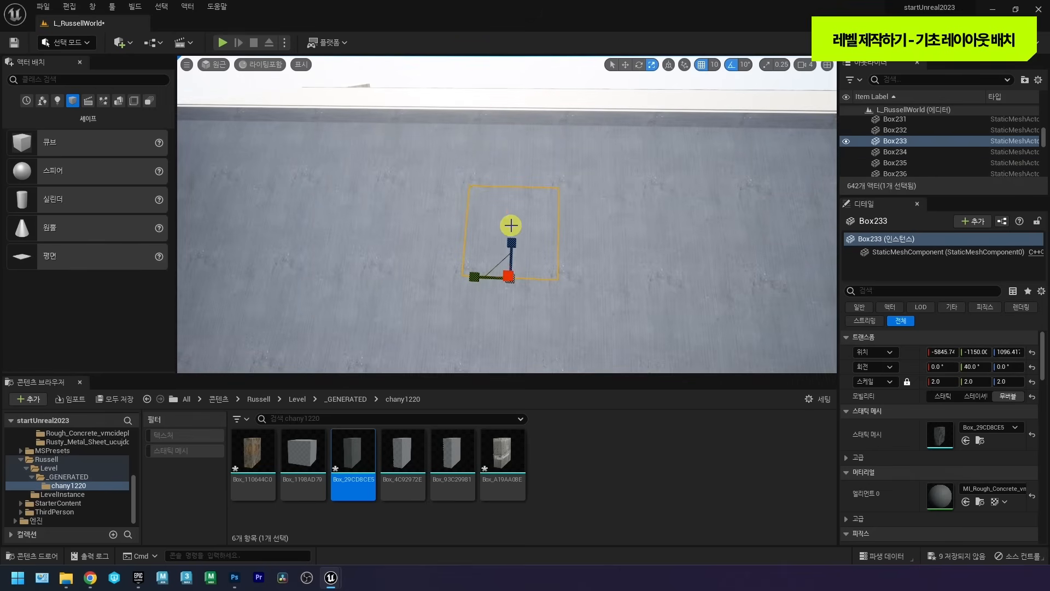
pyautogui.click(441, 233)
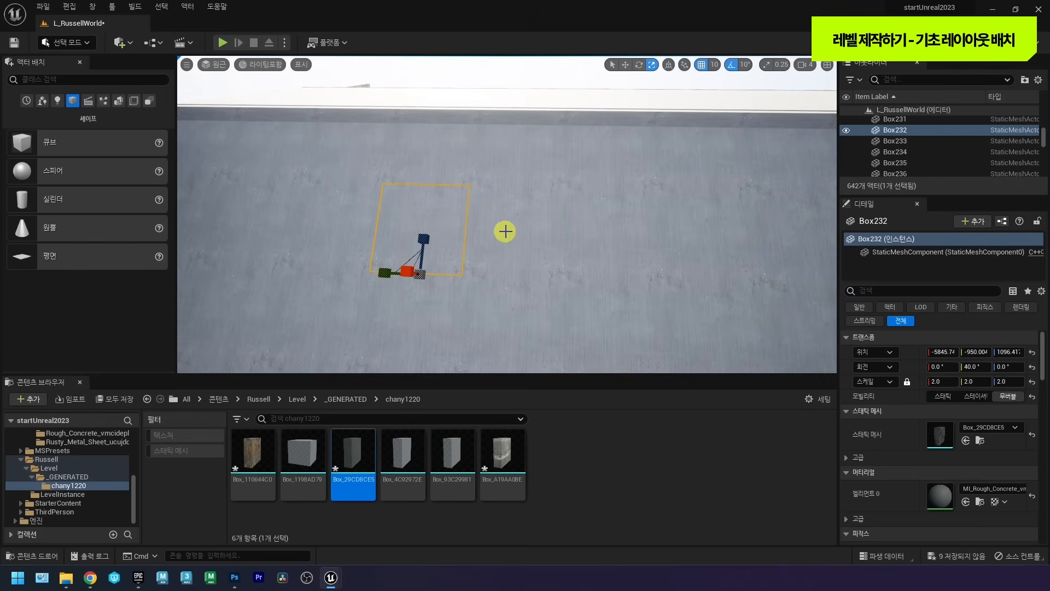
pyautogui.keyDown('ctrl'); pyautogui.click(505, 231); pyautogui.keyUp('ctrl')
pyautogui.moveTo(433, 226); pyautogui.dragTo(502, 209, button='right')
pyautogui.keyDown('ctrl'); pyautogui.click(503, 224); pyautogui.keyUp('ctrl')
pyautogui.press('Delete')
pyautogui.click(449, 228)
pyautogui.press('Delete')
# Delete further boxes of the sloping roof, farther along the corridor, to open a second skylight.
pyautogui.moveTo(432, 249); pyautogui.dragTo(546, 208, button='right')
pyautogui.click(546, 211)
pyautogui.press('Delete')
pyautogui.click(700, 159)
pyautogui.press('Delete')
pyautogui.click(706, 155)
pyautogui.press('Delete')
# Search the level's actors for "direc" and select DirectionalLight0.
pyautogui.moveTo(581, 195); pyautogui.dragTo(413, 255, button='right')
pyautogui.moveTo(481, 207); pyautogui.dragTo(453, 201, button='right')
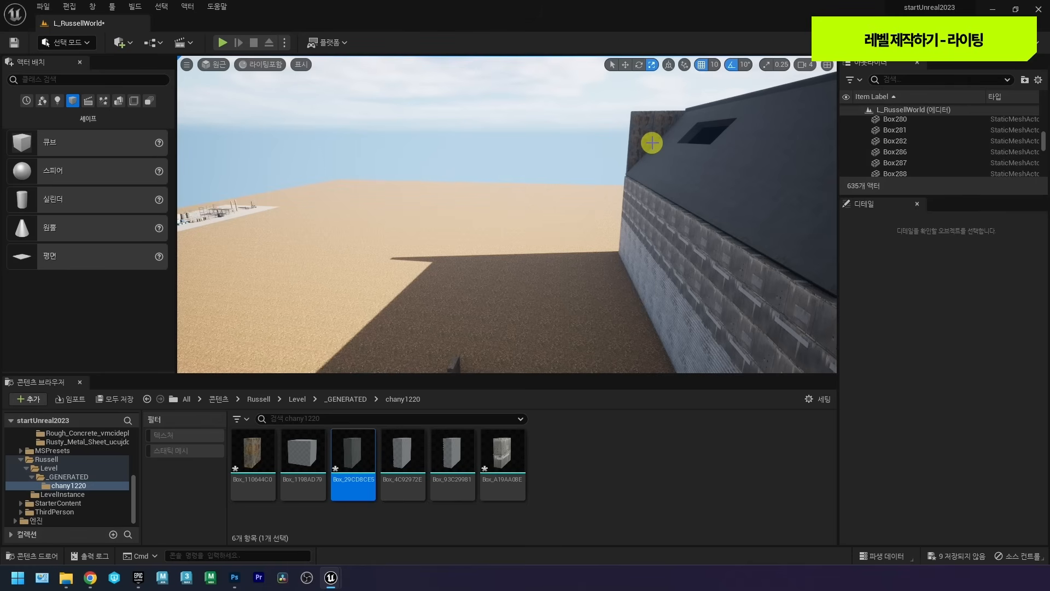
pyautogui.write('direc')
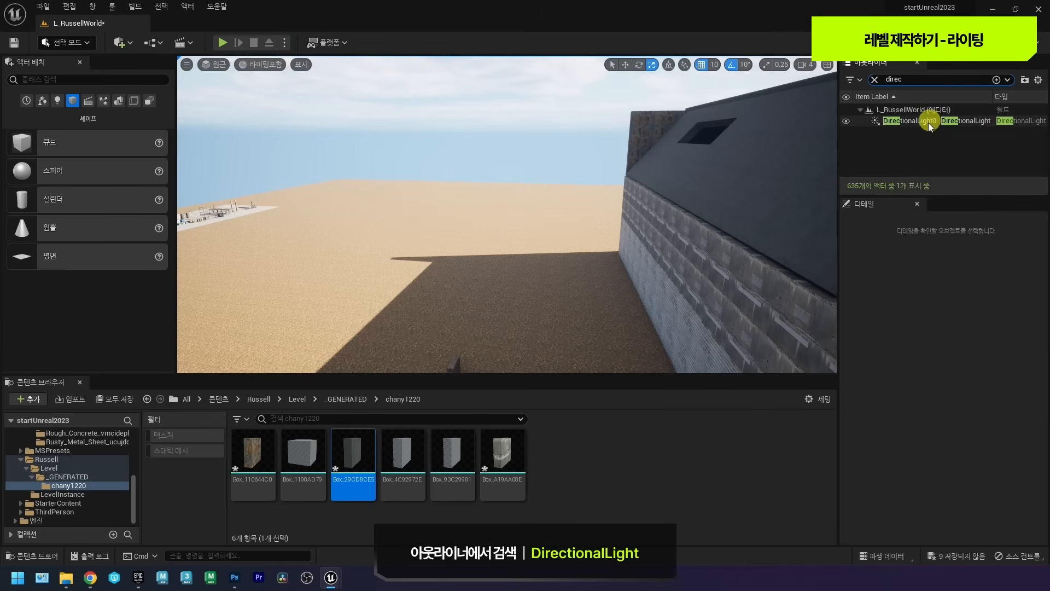
pyautogui.click(908, 122)
# Move the directional light along X to -5930, next to the building.
pyautogui.moveTo(467, 106); pyautogui.dragTo(382, 131, button='right')
pyautogui.press('w')
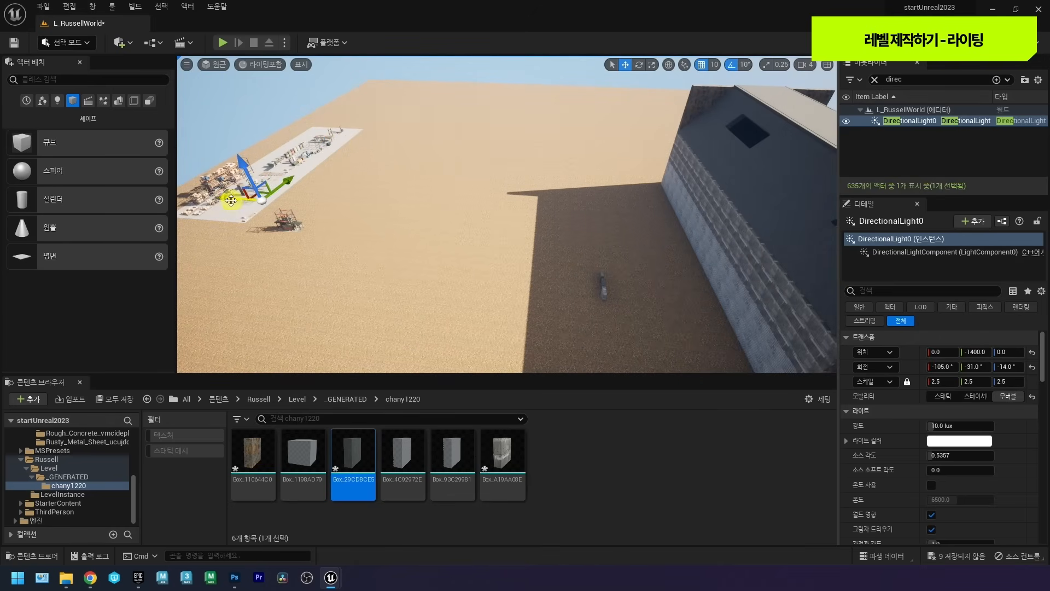
pyautogui.moveTo(333, 208); pyautogui.dragTo(480, 224)
pyautogui.moveTo(480, 230); pyautogui.dragTo(595, 187, button='right')
pyautogui.moveTo(576, 232); pyautogui.dragTo(608, 288, button='right')
pyautogui.moveTo(422, 290); pyautogui.dragTo(417, 297, button='right')
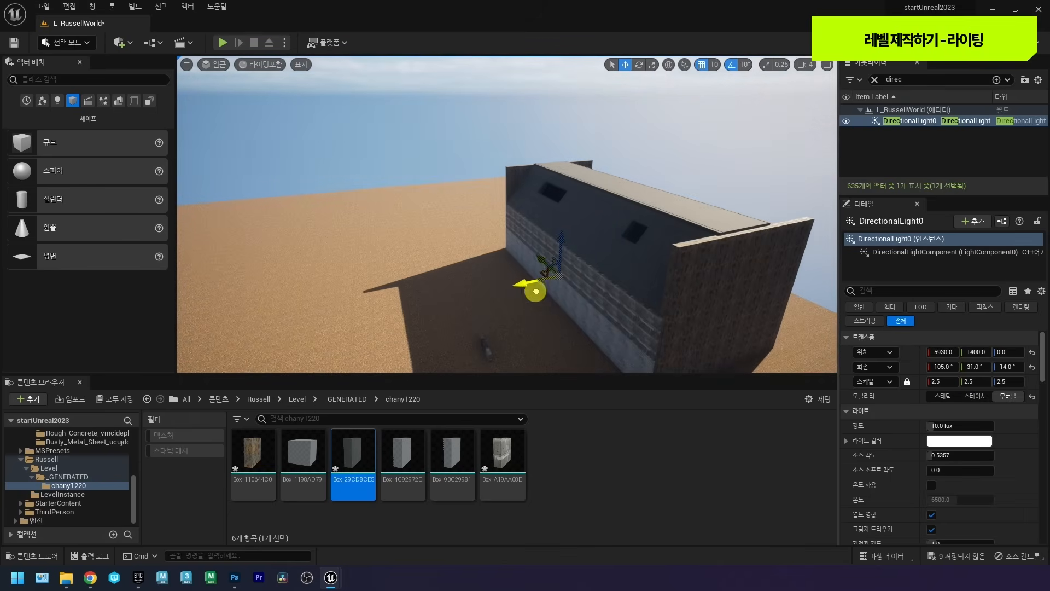
pyautogui.moveTo(536, 291); pyautogui.dragTo(557, 235, button='right')
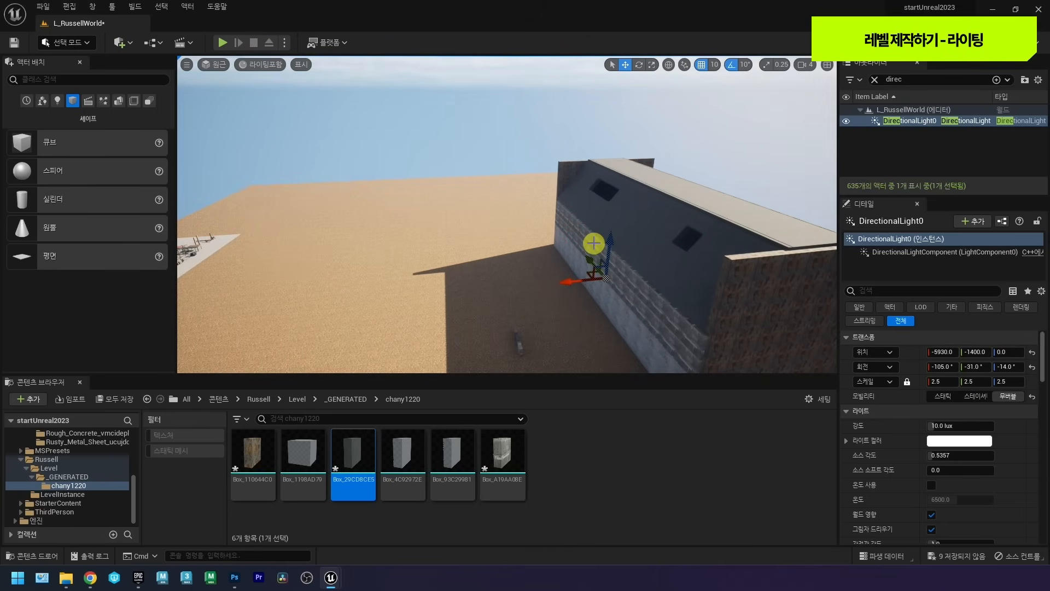
pyautogui.moveTo(553, 209); pyautogui.dragTo(649, 199, button='right')
# Rotate the directional light to about -112°, -2°, -12° for a low sunset sun.
pyautogui.press('e')
pyautogui.moveTo(555, 215); pyautogui.dragTo(612, 274, button='right')
pyautogui.moveTo(600, 284); pyautogui.dragTo(586, 235)
pyautogui.moveTo(586, 235); pyautogui.dragTo(557, 254, button='right')
pyautogui.moveTo(542, 127); pyautogui.dragTo(580, 176, button='right')
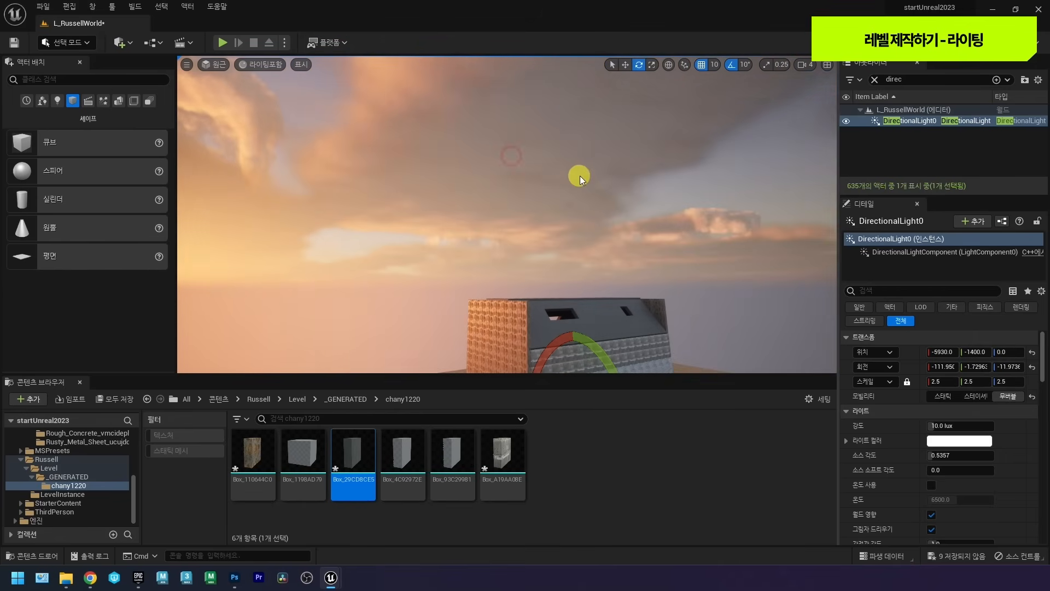
pyautogui.moveTo(610, 116); pyautogui.dragTo(580, 164, button='right')
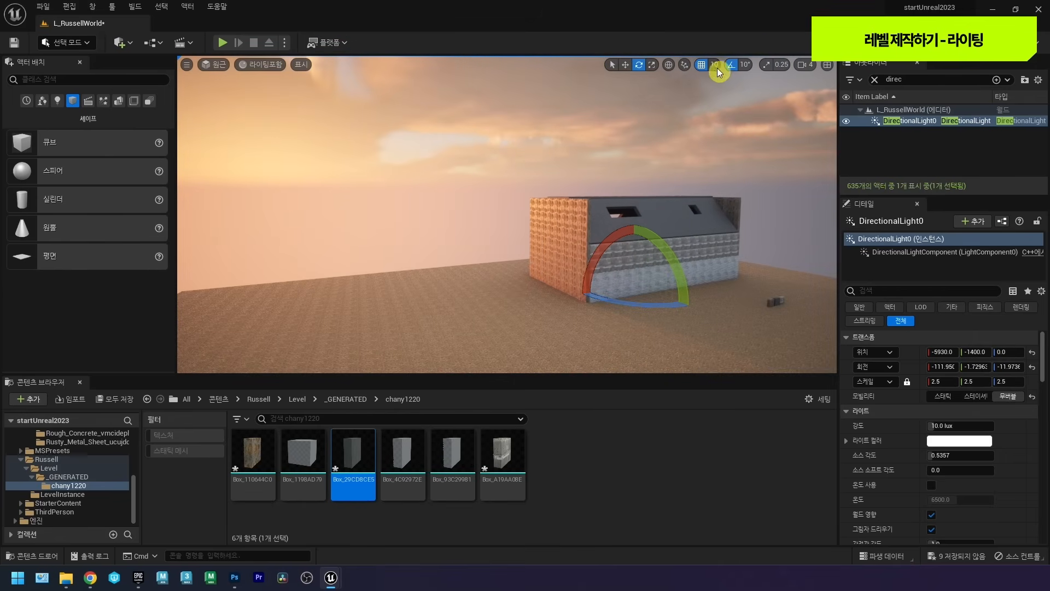
# Turn off rotation snapping and rotate the directional light freely to about -8°, -78°, -104°.
pyautogui.moveTo(649, 107); pyautogui.dragTo(551, 122, button='right')
pyautogui.moveTo(695, 308); pyautogui.dragTo(736, 398)
pyautogui.moveTo(607, 163); pyautogui.dragTo(738, 183, button='right')
pyautogui.moveTo(390, 211); pyautogui.dragTo(389, 215, button='right')
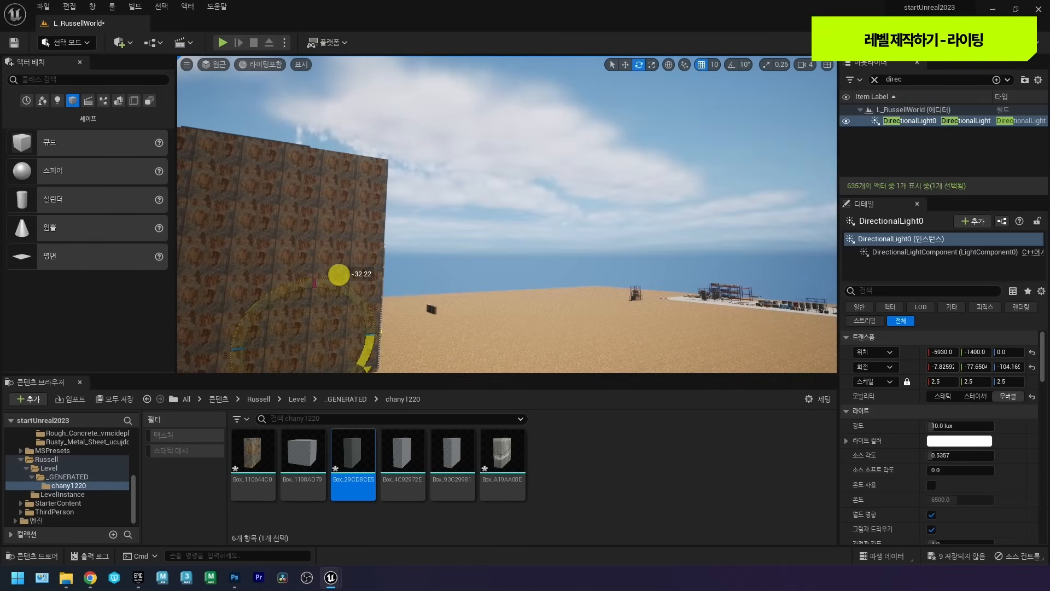
pyautogui.moveTo(375, 281); pyautogui.dragTo(584, 369)
pyautogui.moveTo(253, 211)
pyautogui.mouseDown(button='right')
pyautogui.moveTo(316, 230)
pyautogui.moveTo(248, 212)
pyautogui.mouseUp(button='right')
# Rotate the directional light further to about -67°, -73°, -46° so the sun strikes the skylight side.
pyautogui.moveTo(275, 227); pyautogui.dragTo(375, 259)
pyautogui.moveTo(269, 280); pyautogui.dragTo(269, 292)
pyautogui.moveTo(365, 163); pyautogui.dragTo(283, 144, button='right')
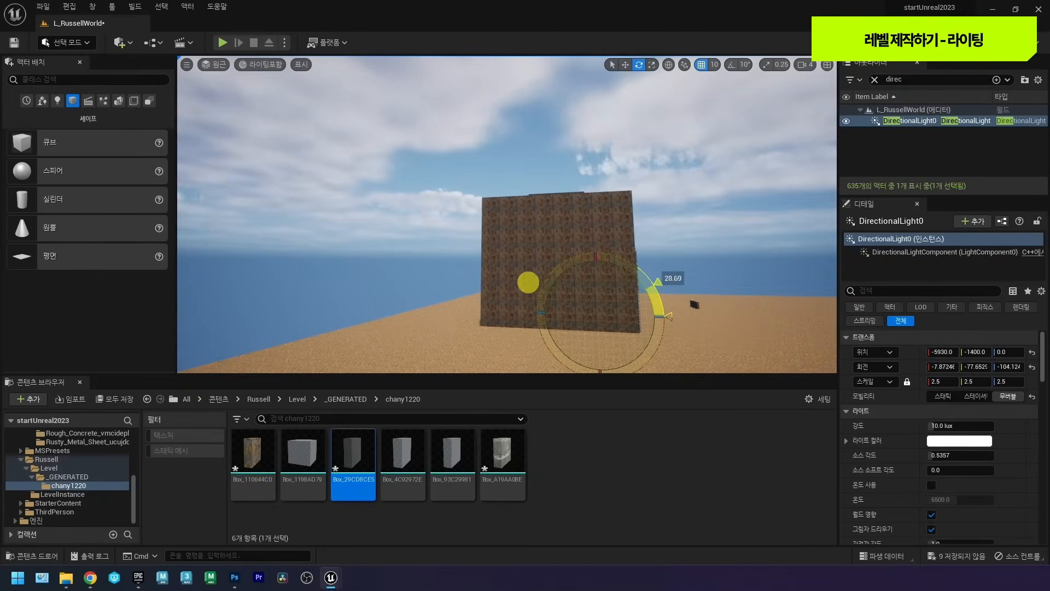
pyautogui.moveTo(559, 353); pyautogui.dragTo(561, 340)
pyautogui.press('w')
pyautogui.moveTo(589, 124); pyautogui.dragTo(565, 127, button='right')
pyautogui.press('w')
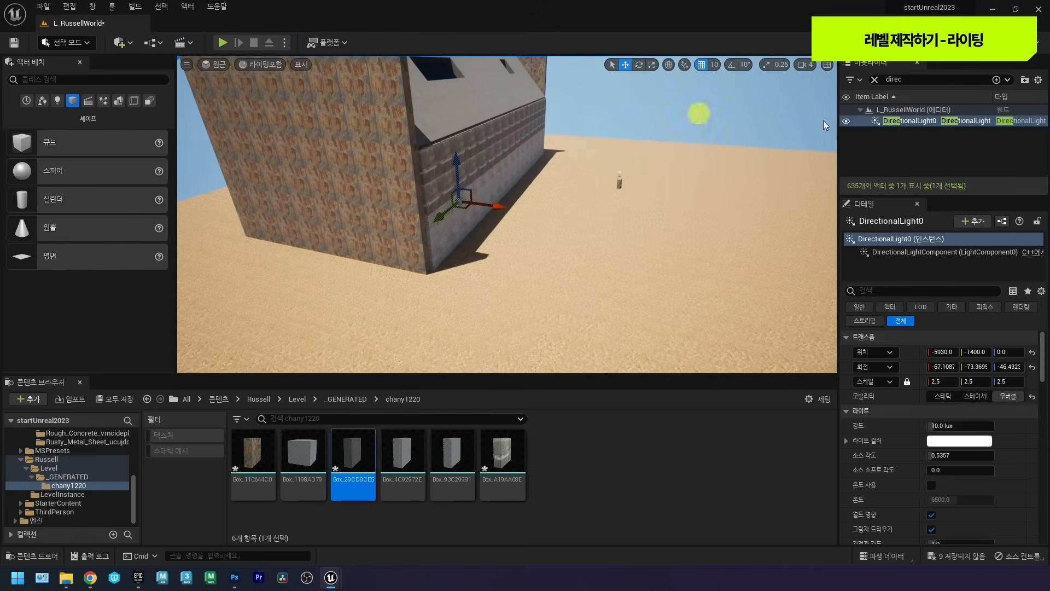
# Move the directional light inside the building to X -6290, Y -1670.
pyautogui.moveTo(588, 170); pyautogui.dragTo(435, 210, button='right')
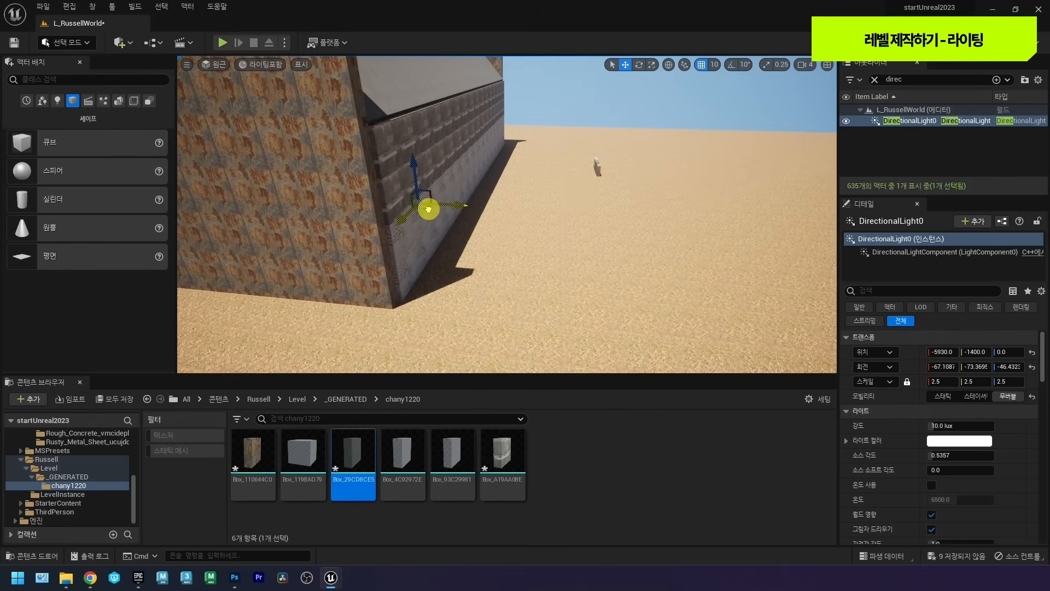
pyautogui.press('w')
pyautogui.moveTo(481, 170); pyautogui.dragTo(422, 144, button='right')
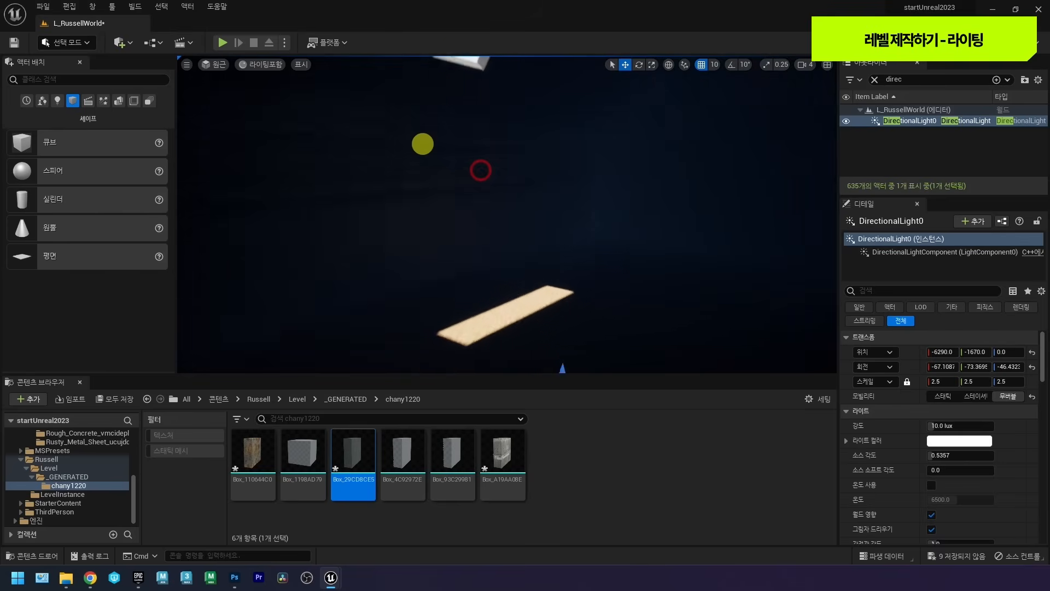
# Rotate the directional light to about 45°, -61°, -155° so sunlight from the skylight falls on the corridor floor.
pyautogui.moveTo(323, 156); pyautogui.dragTo(524, 234, button='right')
pyautogui.press('e')
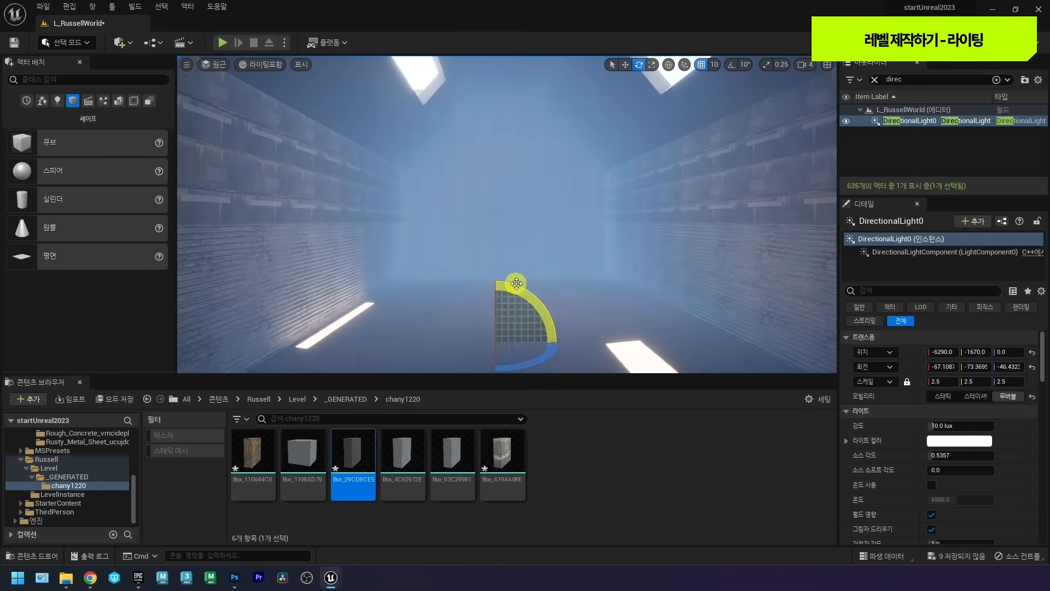
pyautogui.moveTo(558, 290); pyautogui.dragTo(463, 258)
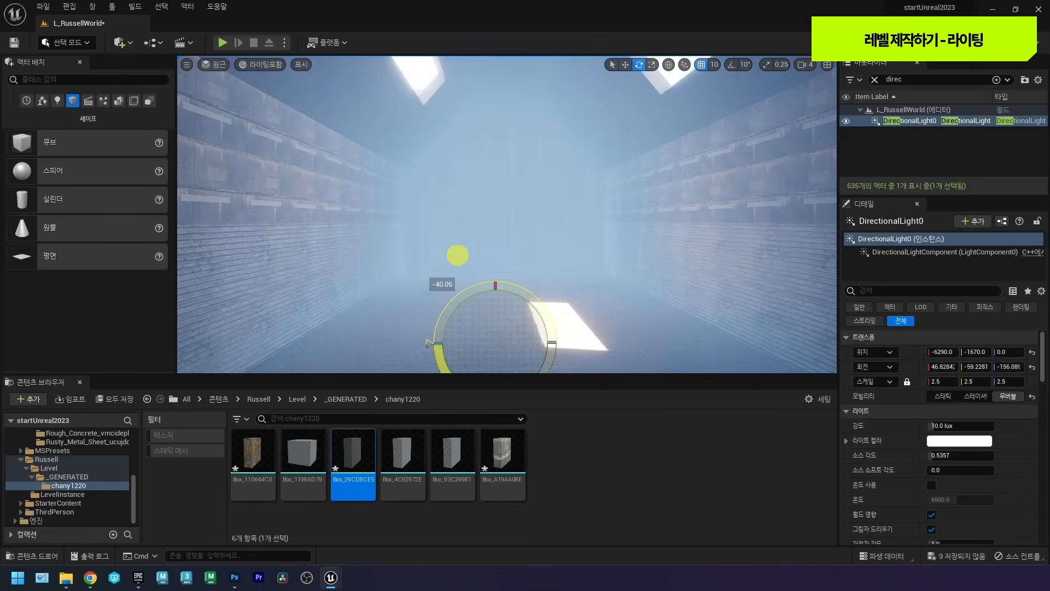
pyautogui.moveTo(591, 297); pyautogui.dragTo(623, 330, button='right')
pyautogui.press('w')
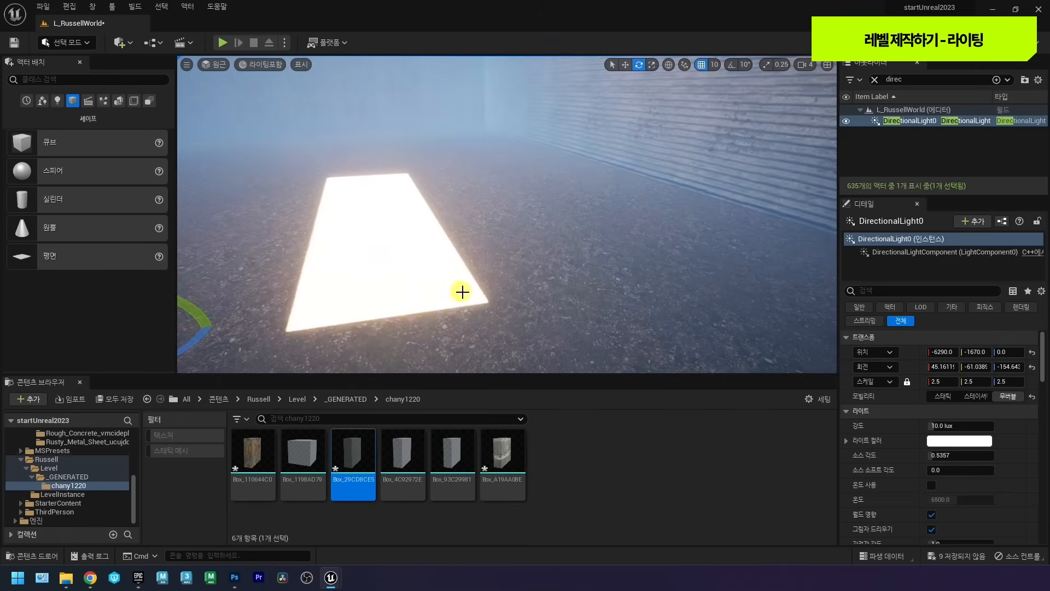
# Rotate the directional light to about -99°, -48°, -18° and check the light coming through the skylights.
pyautogui.moveTo(371, 192); pyautogui.dragTo(365, 90, button='right')
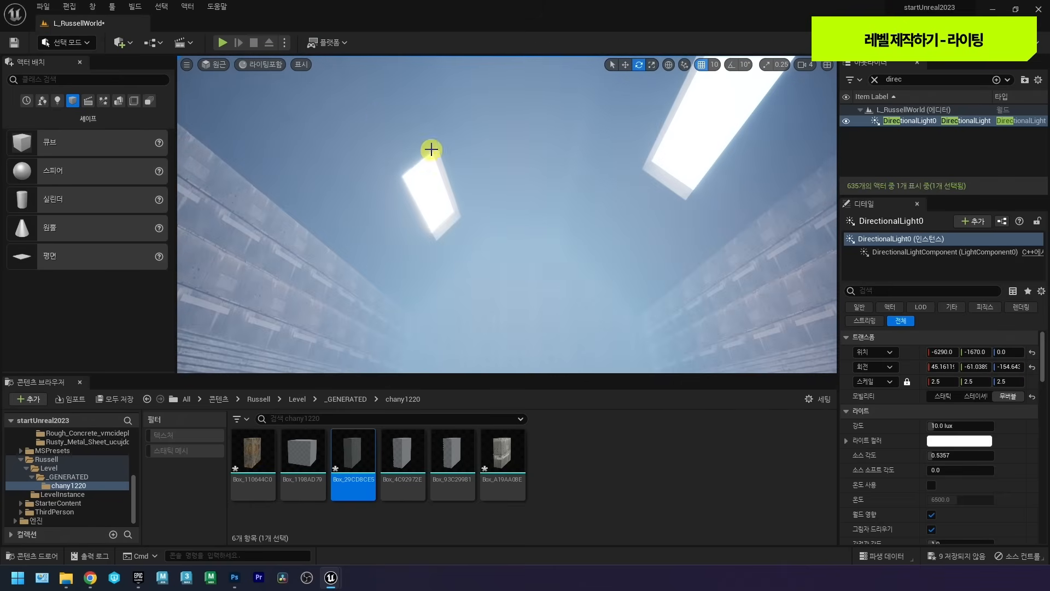
pyautogui.moveTo(457, 239); pyautogui.dragTo(468, 215, button='right')
pyautogui.moveTo(530, 314); pyautogui.dragTo(520, 293, button='right')
pyautogui.moveTo(467, 260); pyautogui.dragTo(549, 204)
pyautogui.moveTo(474, 248); pyautogui.dragTo(492, 209, button='right')
pyautogui.moveTo(602, 157); pyautogui.dragTo(577, 185, button='right')
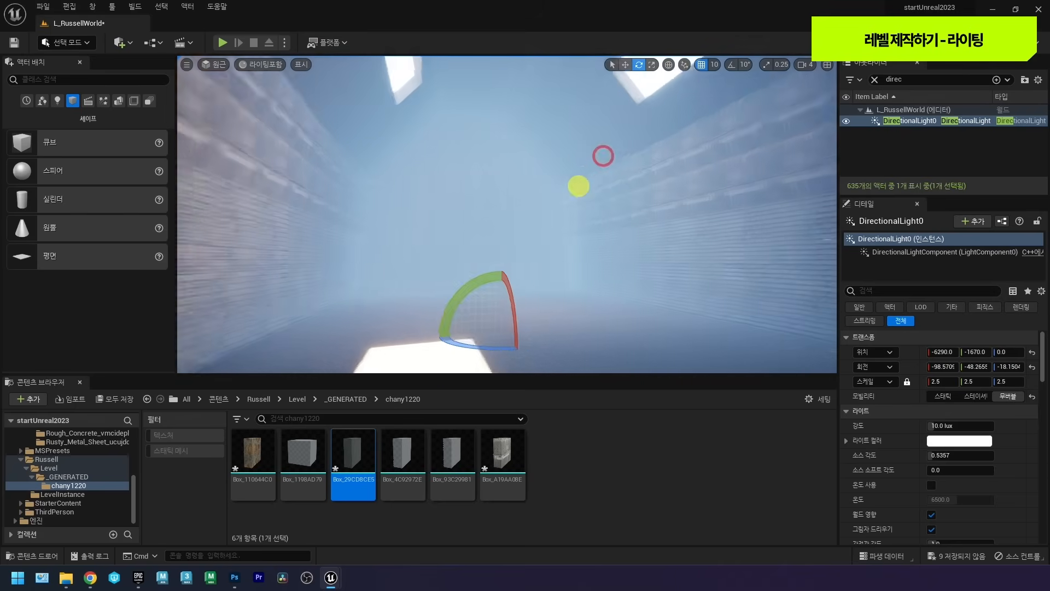
pyautogui.moveTo(465, 292); pyautogui.dragTo(501, 238, button='right')
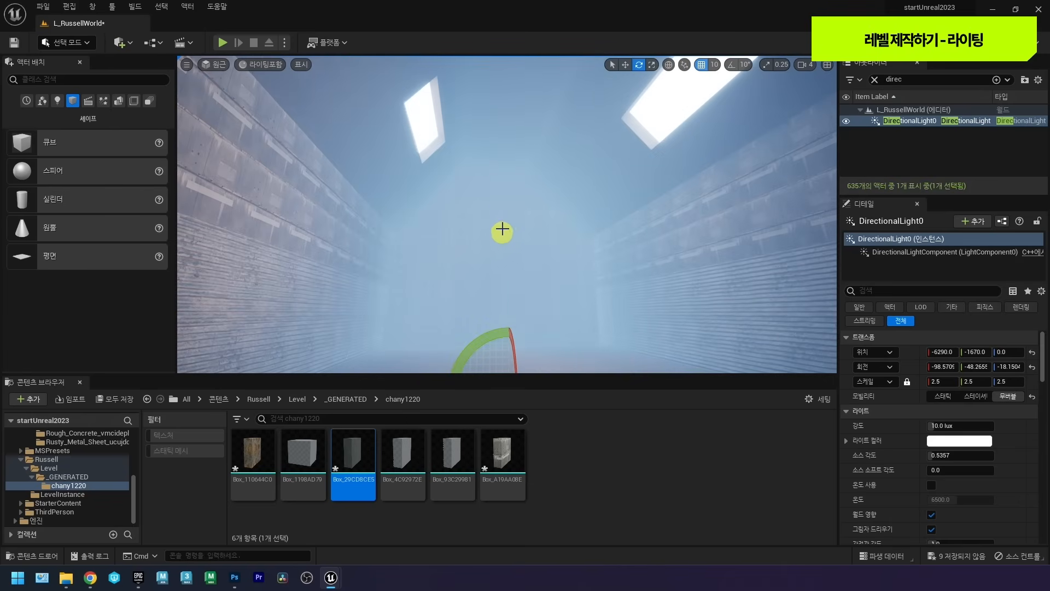
pyautogui.moveTo(509, 204); pyautogui.dragTo(467, 180, button='right')
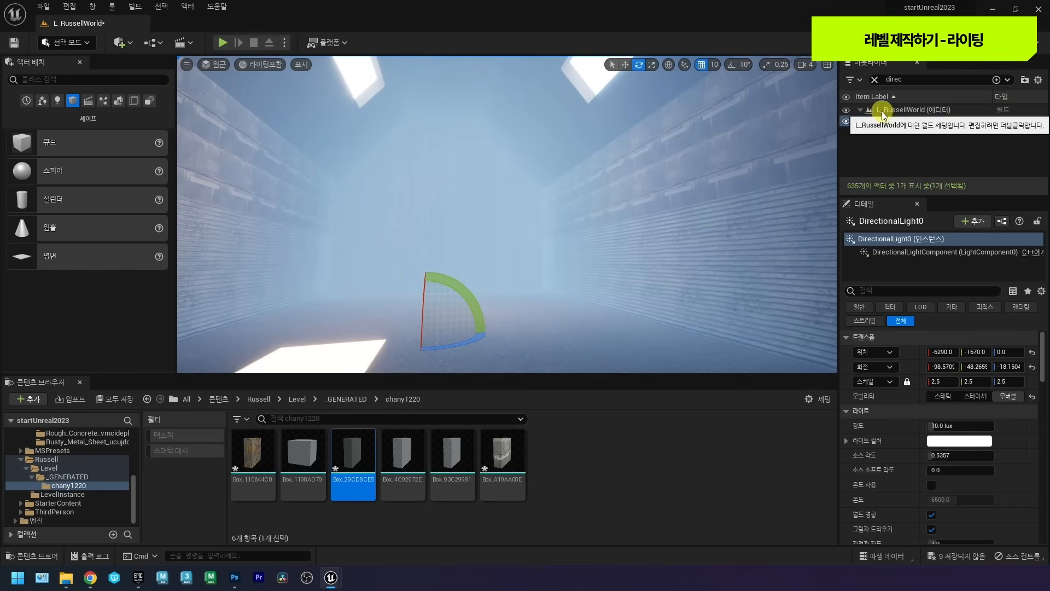
pyautogui.moveTo(439, 173); pyautogui.dragTo(438, 149, button='right')
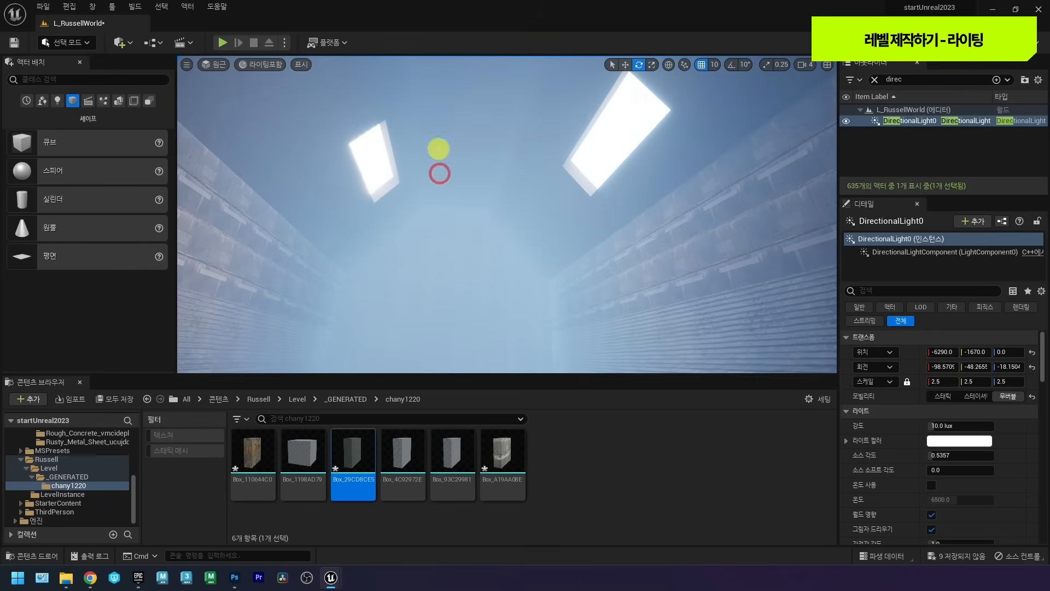
# Search the outliner for "sky", select SkyLight0 and enable its real-time capture.
pyautogui.click(356, 106)
pyautogui.moveTo(372, 125); pyautogui.dragTo(370, 117, button='right')
pyautogui.moveTo(448, 164); pyautogui.dragTo(454, 201, button='right')
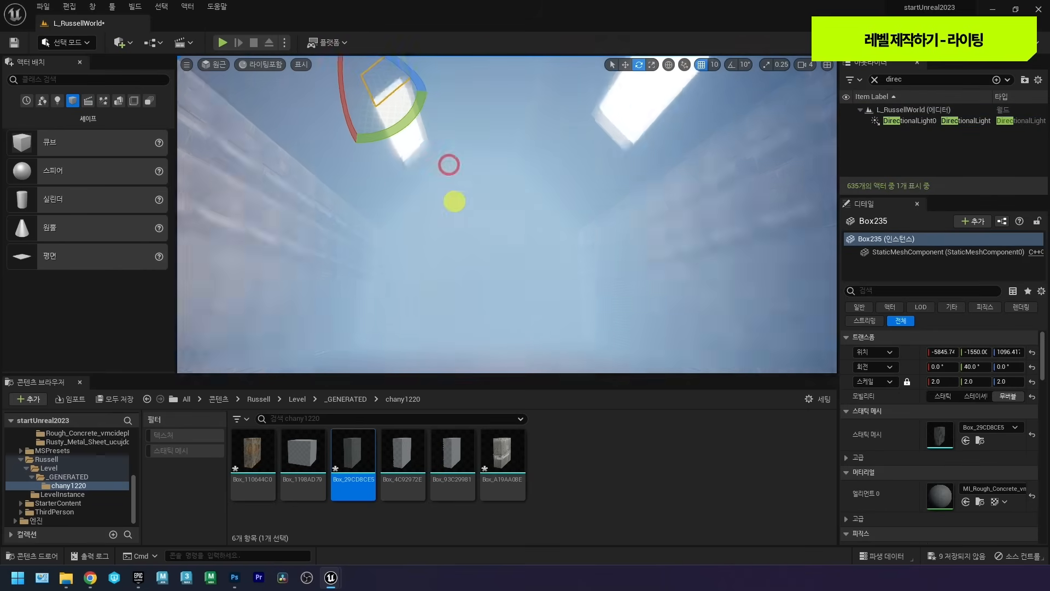
pyautogui.moveTo(580, 164); pyautogui.dragTo(575, 185, button='right')
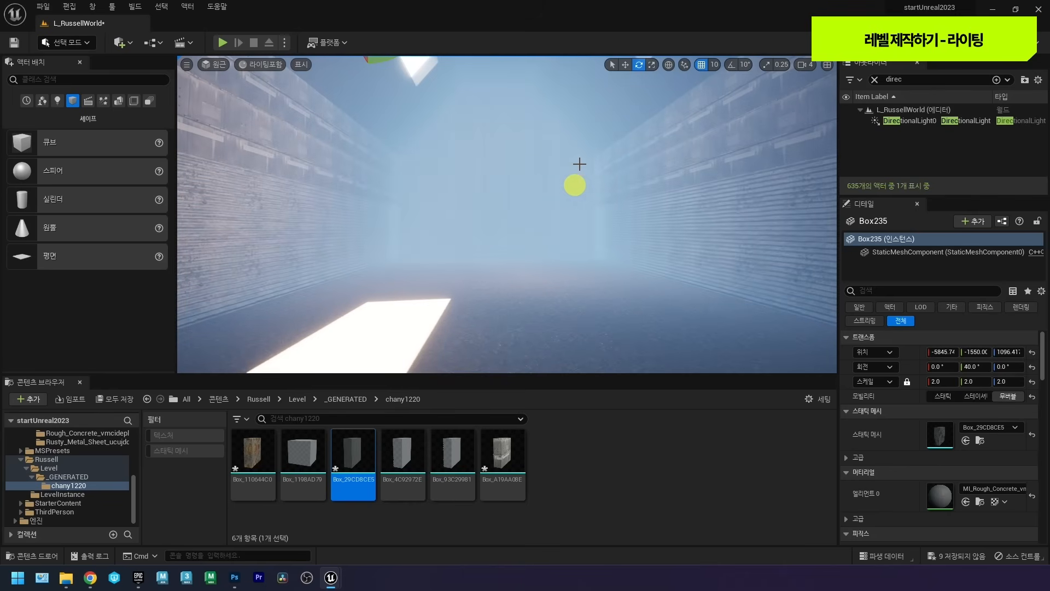
pyautogui.click(905, 82)
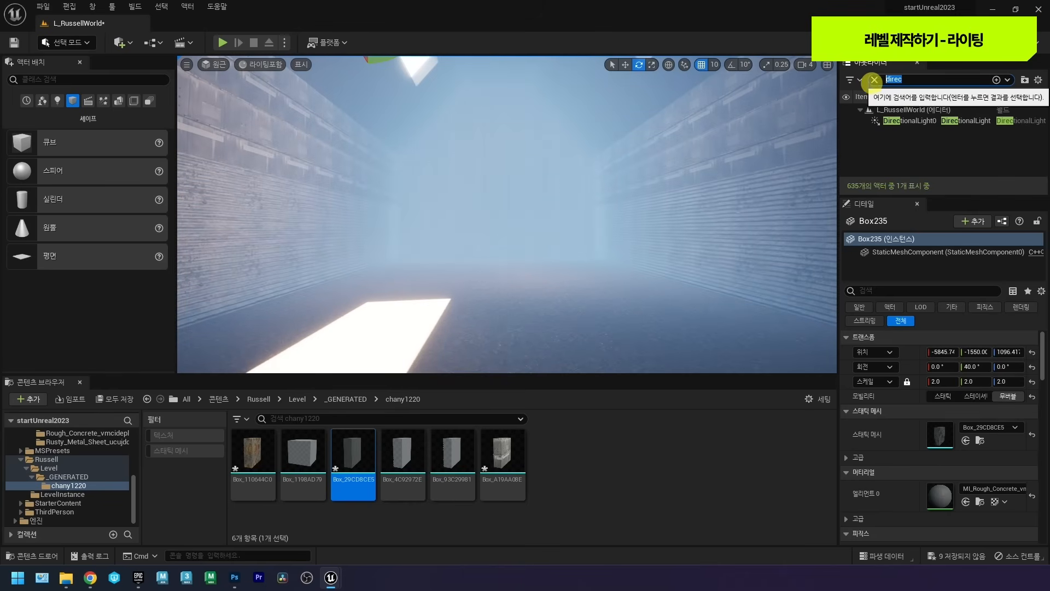
pyautogui.write('sky')
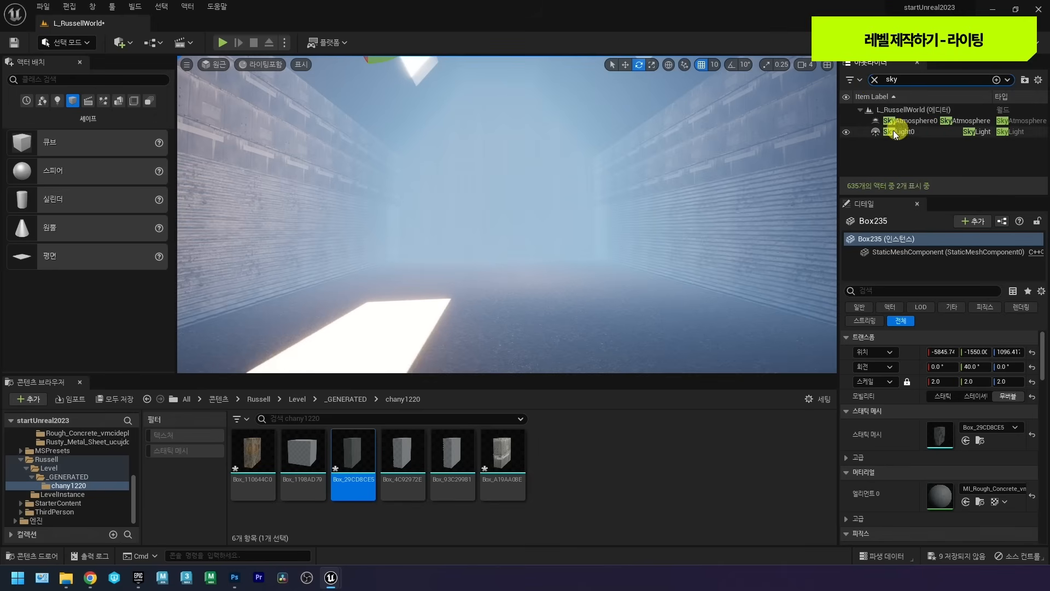
pyautogui.click(908, 132)
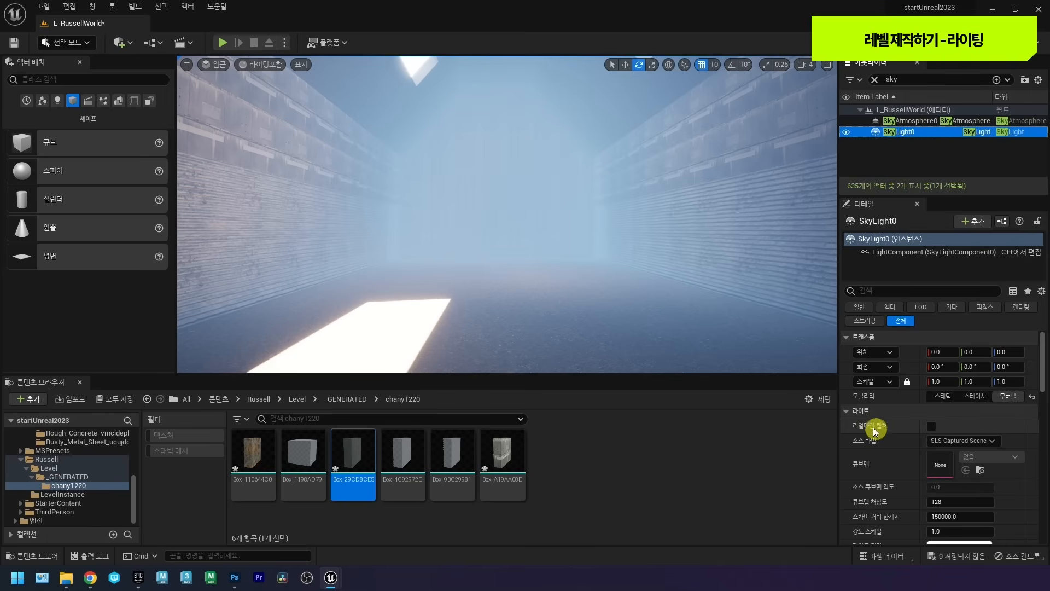
pyautogui.click(931, 426)
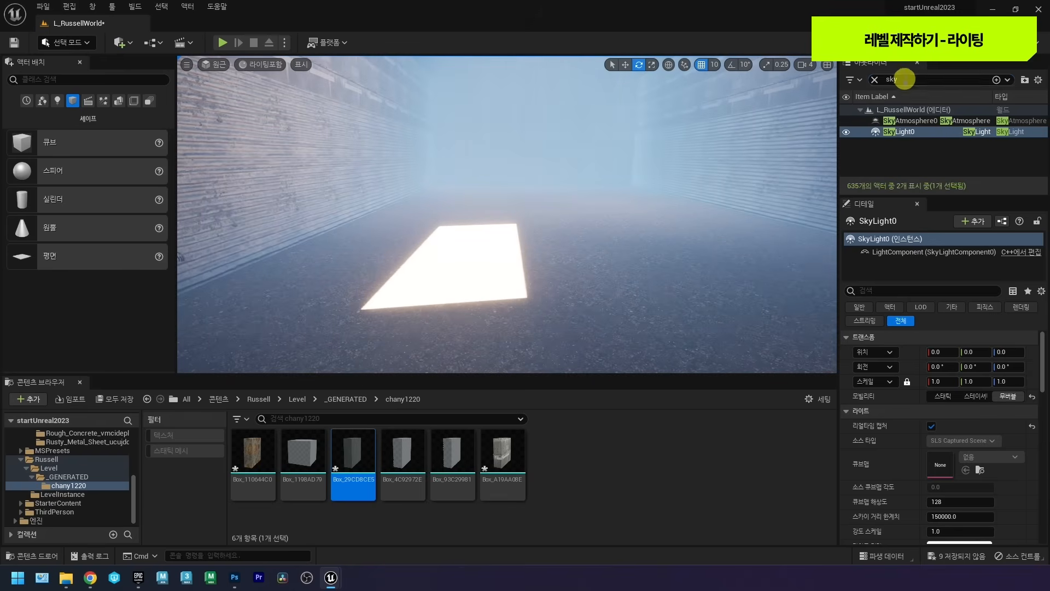
# Find the directional light with "dire" and rotate it to about 36°, -68°, -146°.
pyautogui.moveTo(905, 80); pyautogui.dragTo(851, 81)
pyautogui.write('dire')
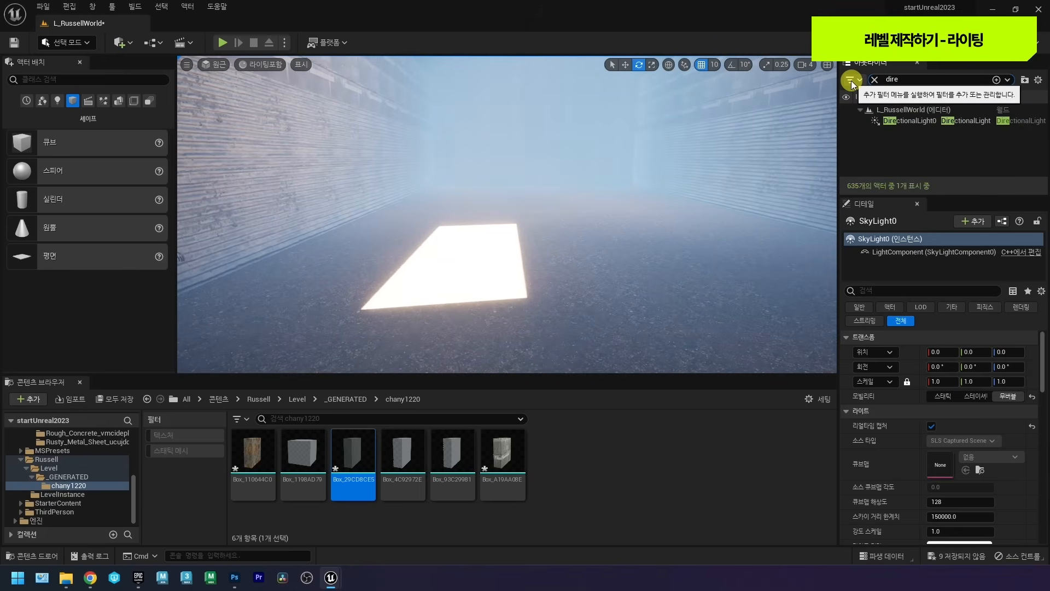
pyautogui.click(897, 121)
pyautogui.moveTo(520, 169); pyautogui.dragTo(475, 350)
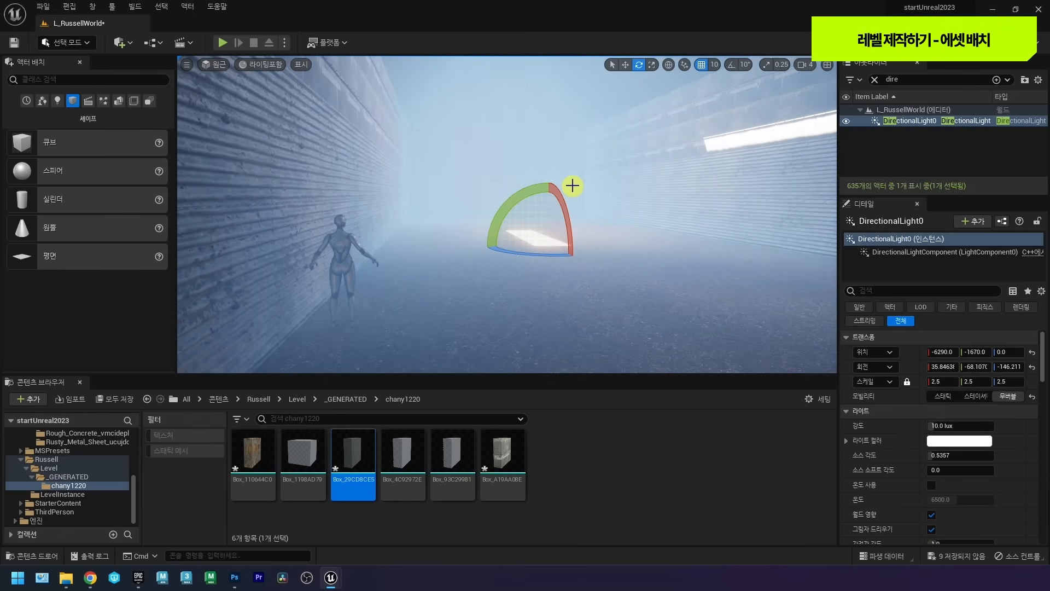
# Select the twelve box racks and loaded pallets together in the outdoor asset display area.
pyautogui.moveTo(573, 186); pyautogui.dragTo(348, 154, button='right')
pyautogui.moveTo(418, 148); pyautogui.dragTo(558, 157, button='right')
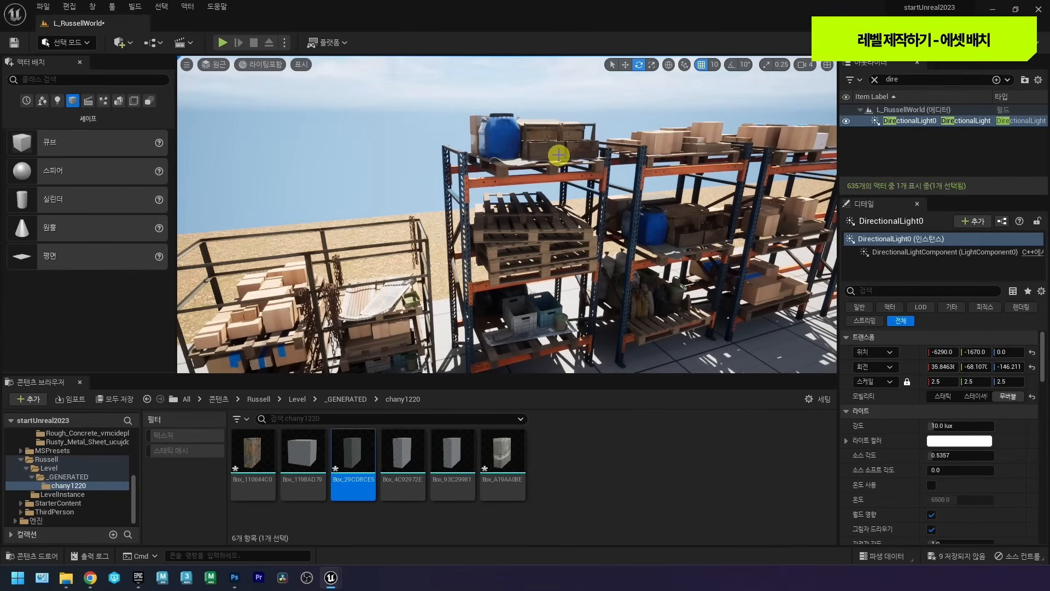
pyautogui.moveTo(558, 157); pyautogui.dragTo(567, 132, button='right')
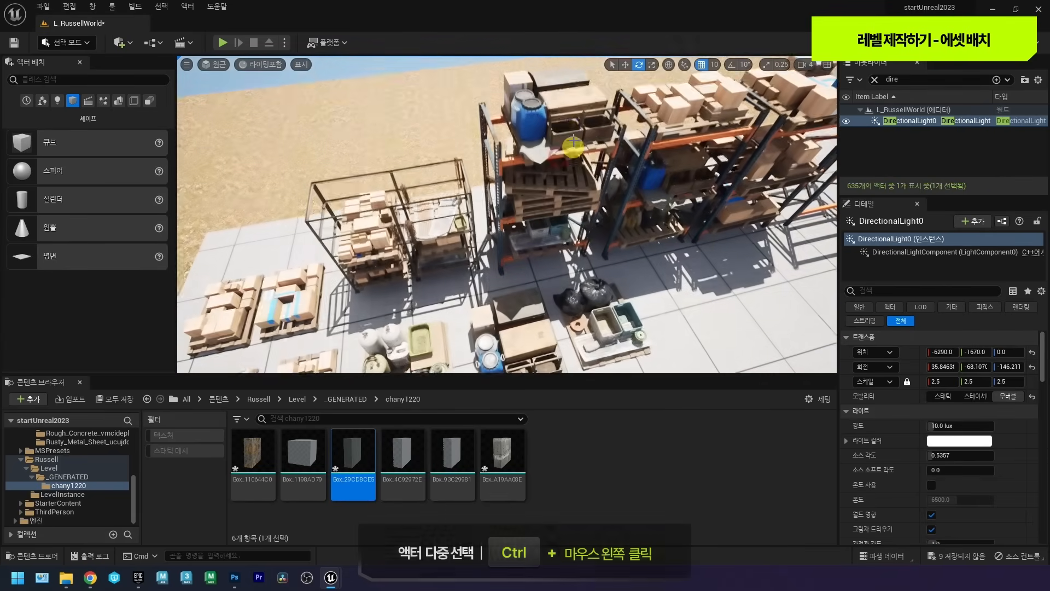
pyautogui.click(567, 132)
pyautogui.moveTo(429, 201); pyautogui.dragTo(431, 210, button='right')
pyautogui.keyDown('ctrl'); pyautogui.click(492, 224); pyautogui.keyUp('ctrl')
pyautogui.moveTo(491, 224); pyautogui.dragTo(486, 218, button='right')
pyautogui.keyDown('ctrl'); pyautogui.click(434, 169); pyautogui.keyUp('ctrl')
pyautogui.moveTo(483, 160); pyautogui.dragTo(567, 185, button='right')
pyautogui.keyDown('ctrl'); pyautogui.click(595, 159); pyautogui.keyUp('ctrl')
pyautogui.keyDown('ctrl'); pyautogui.click(563, 189); pyautogui.keyUp('ctrl')
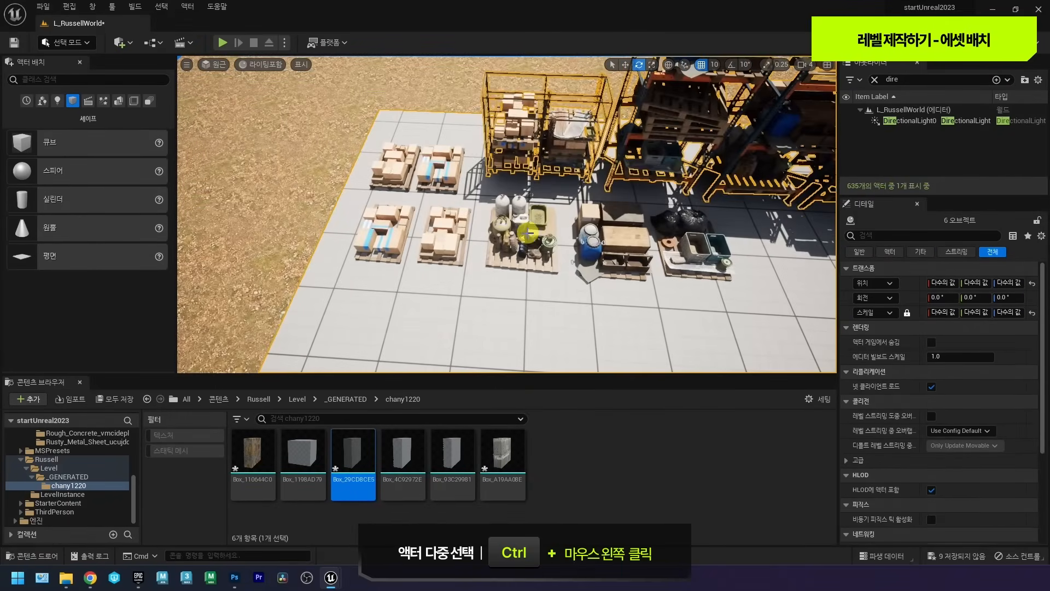
pyautogui.keyDown('ctrl'); pyautogui.click(477, 283); pyautogui.keyUp('ctrl')
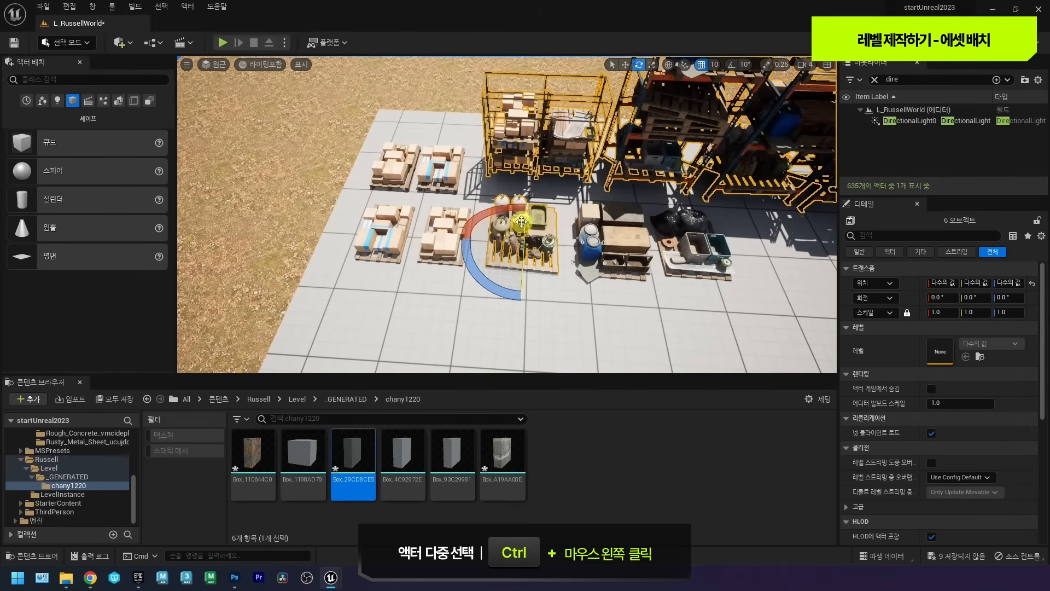
pyautogui.keyDown('ctrl'); pyautogui.click(387, 237); pyautogui.keyUp('ctrl')
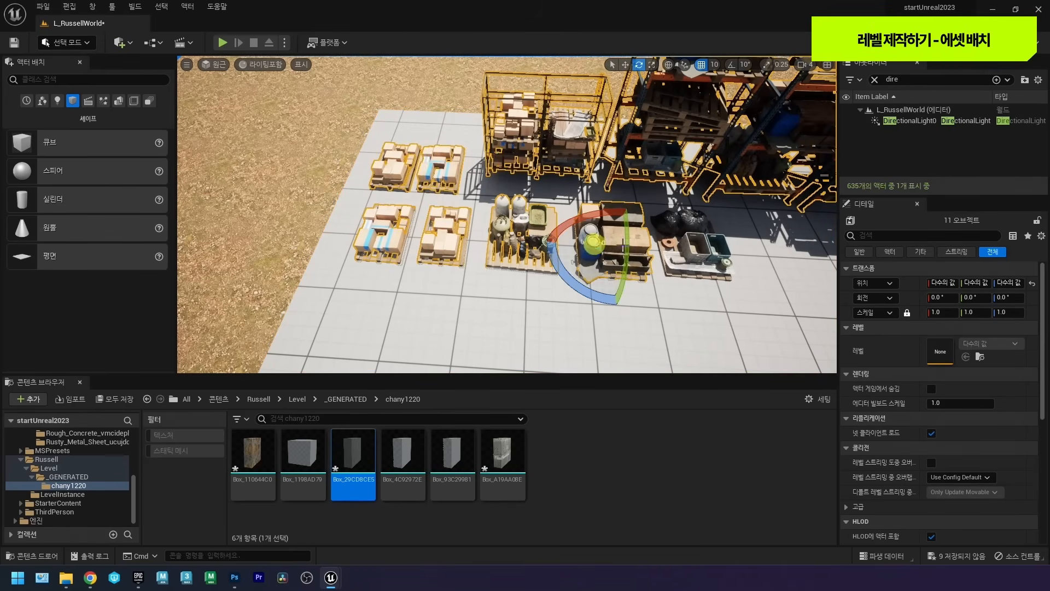
# Duplicate the twelve selected racks and pallets and move the copies into the enclosed building.
pyautogui.moveTo(590, 218); pyautogui.dragTo(685, 220, button='right')
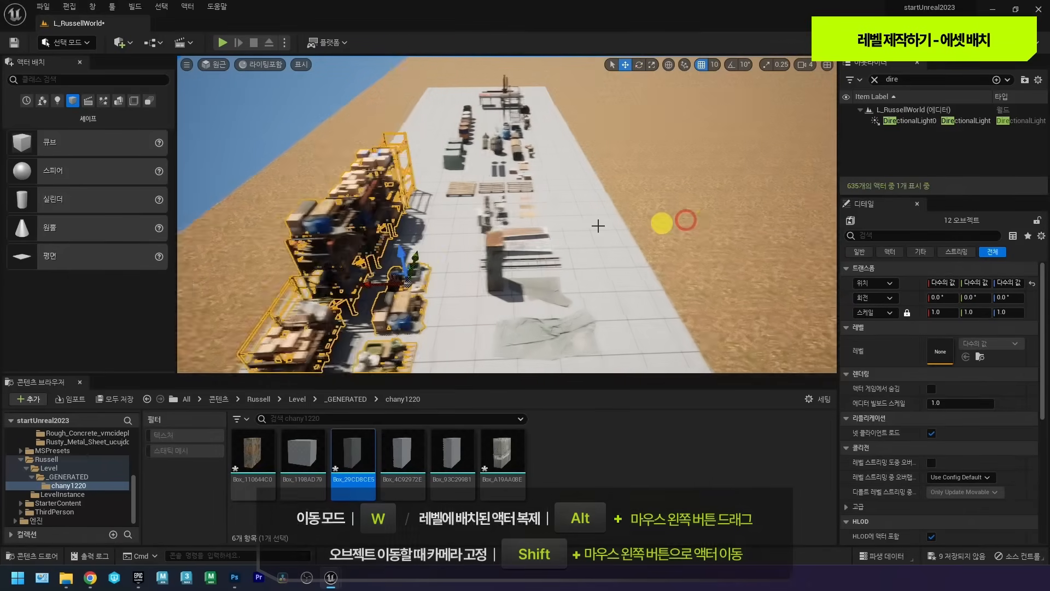
pyautogui.press('w')
pyautogui.keyDown('alt'); pyautogui.moveTo(352, 282); pyautogui.dragTo(547, 247); pyautogui.keyUp('alt')
pyautogui.moveTo(457, 273); pyautogui.dragTo(383, 196, button='right')
pyautogui.moveTo(539, 261); pyautogui.dragTo(485, 248, button='right')
# Turn on 10° rotation snapping and rotate the copied racks and pallets 90° about the vertical axis.
pyautogui.press('e')
pyautogui.moveTo(495, 226); pyautogui.dragTo(330, 235)
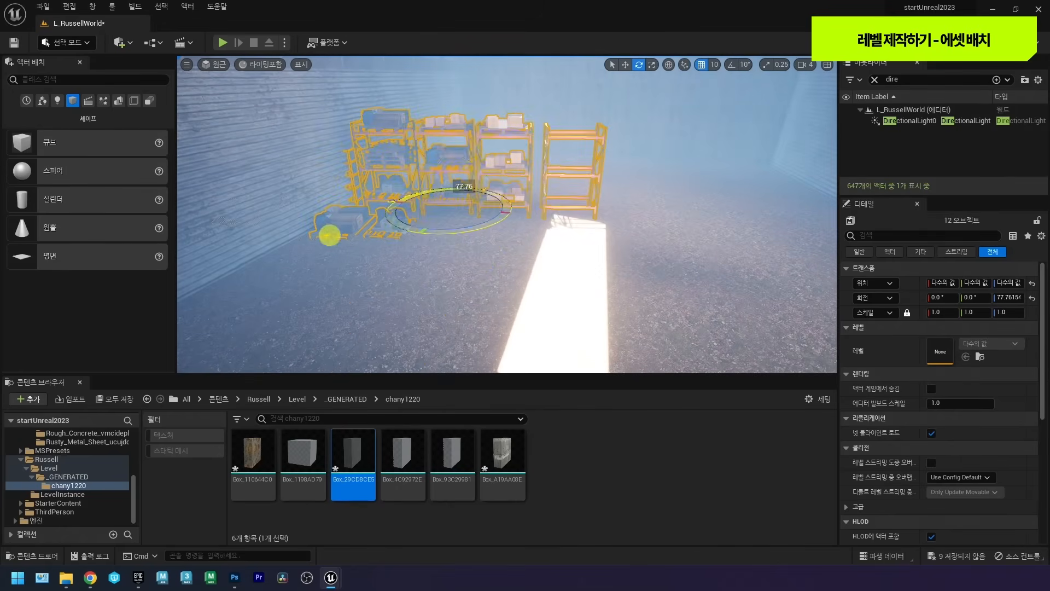
pyautogui.click(731, 64)
pyautogui.hotkey('ctrl', 'z')
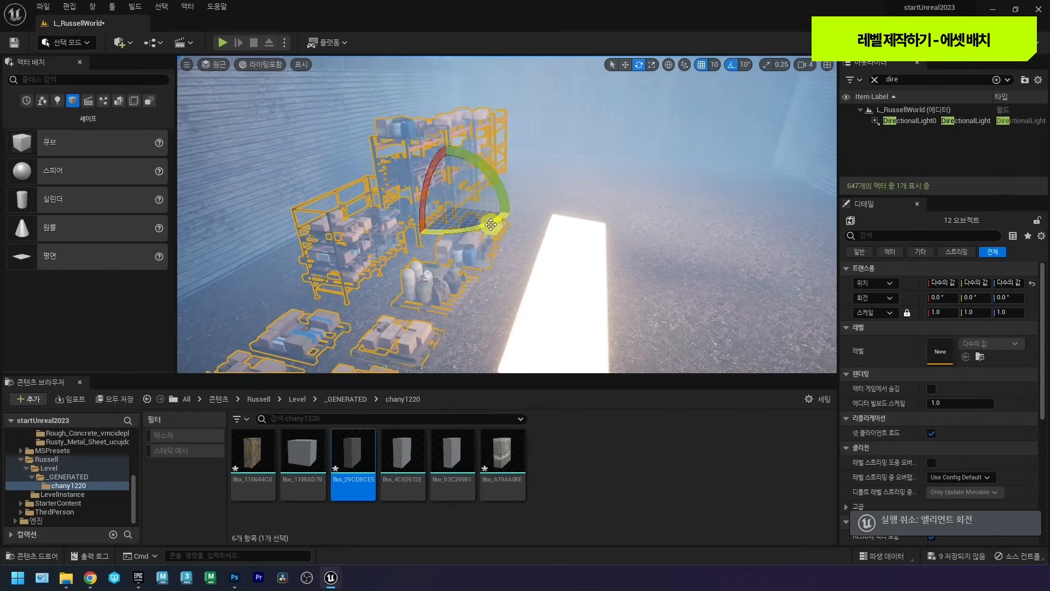
pyautogui.moveTo(491, 224); pyautogui.dragTo(339, 241)
# Move the rotated group of racks and pallets into position on the building floor.
pyautogui.moveTo(553, 203)
pyautogui.mouseDown(button='right')
pyautogui.moveTo(543, 231)
pyautogui.moveTo(556, 203)
pyautogui.mouseUp(button='right')
pyautogui.press('w')
pyautogui.moveTo(414, 222); pyautogui.dragTo(591, 199)
pyautogui.moveTo(487, 181)
pyautogui.mouseDown(button='right')
pyautogui.moveTo(511, 176)
pyautogui.moveTo(488, 181)
pyautogui.mouseUp(button='right')
pyautogui.press('w')
# Move two of the carton pallets one after another into a tight row along the side wall.
pyautogui.click(492, 223)
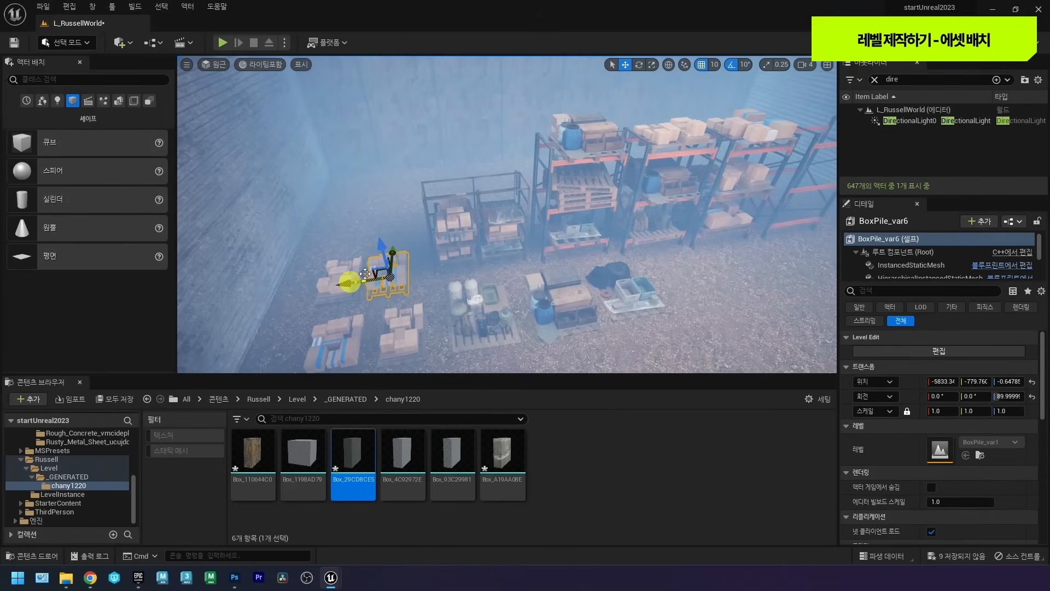
pyautogui.press('w')
pyautogui.moveTo(385, 253); pyautogui.dragTo(371, 288, button='right')
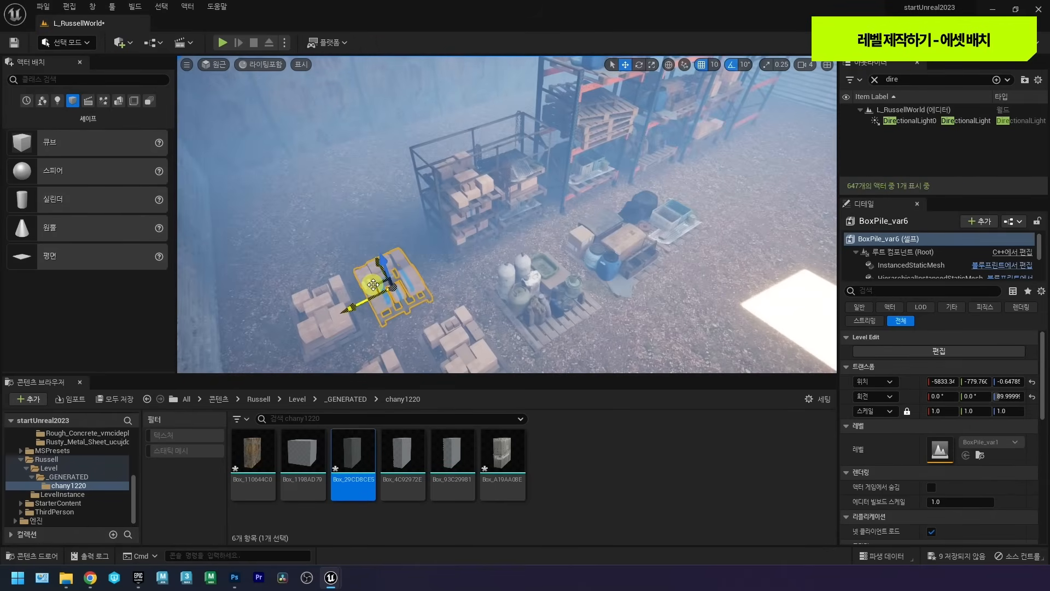
pyautogui.moveTo(373, 284); pyautogui.dragTo(301, 261)
pyautogui.moveTo(458, 325); pyautogui.dragTo(450, 333, button='right')
pyautogui.click(466, 321)
pyautogui.moveTo(507, 281); pyautogui.dragTo(507, 283, button='right')
pyautogui.moveTo(482, 270); pyautogui.dragTo(373, 140)
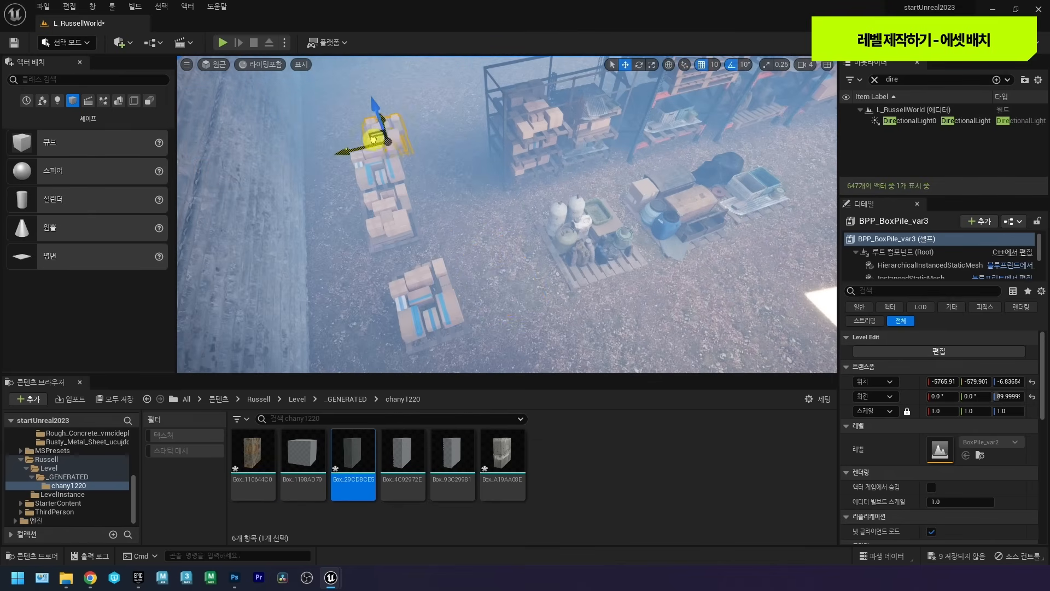
# Move the sack pallet, the barrel pallet and the bin pallet over to the wall beside the carton pallets.
pyautogui.moveTo(556, 234); pyautogui.dragTo(563, 235, button='right')
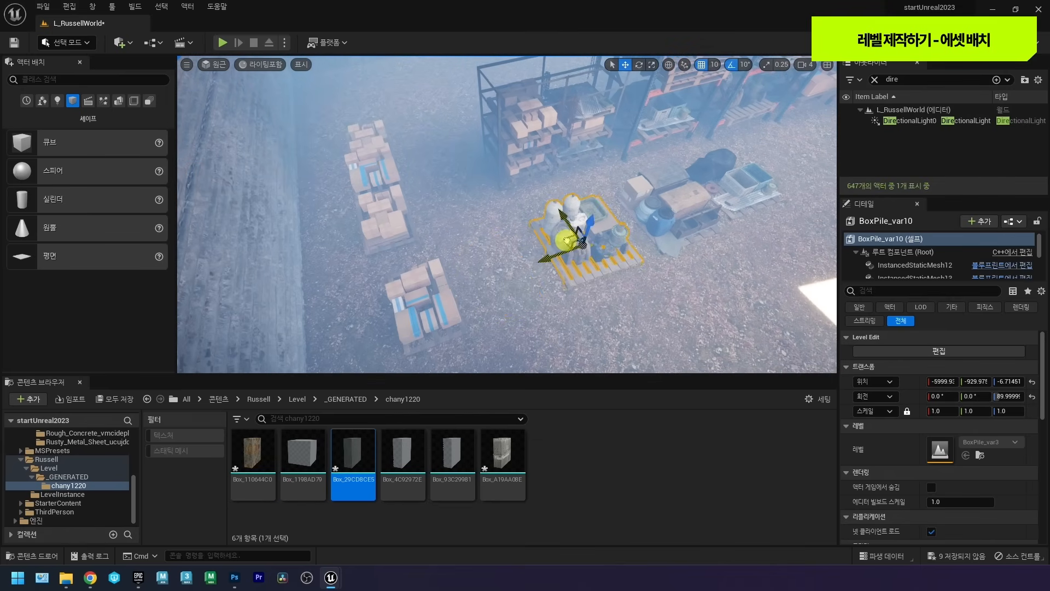
pyautogui.moveTo(569, 239); pyautogui.dragTo(370, 131)
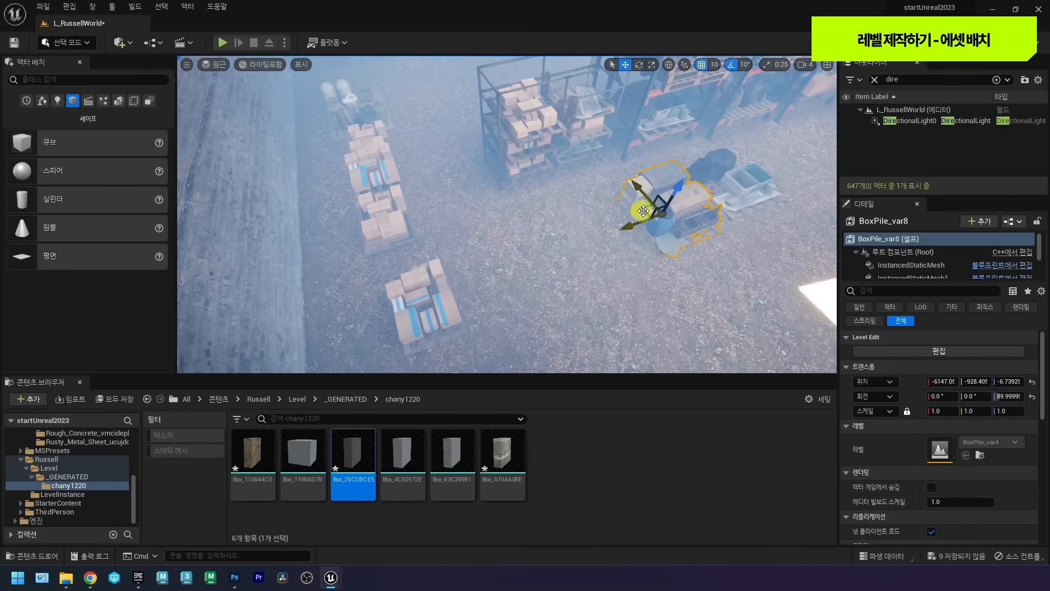
pyautogui.moveTo(646, 211); pyautogui.dragTo(341, 98)
pyautogui.click(692, 169)
pyautogui.moveTo(703, 164); pyautogui.dragTo(250, 216)
# Move the wire-cage rack away from the shelving row onto the open floor across the room.
pyautogui.moveTo(480, 174); pyautogui.dragTo(469, 131, button='right')
pyautogui.click(550, 170)
pyautogui.click(450, 221)
pyautogui.moveTo(547, 218); pyautogui.dragTo(567, 218, button='right')
pyautogui.moveTo(410, 272); pyautogui.dragTo(459, 292, button='right')
pyautogui.moveTo(363, 284); pyautogui.dragTo(688, 224)
# Slide the first two loaded box racks along the back wall toward the pallet row.
pyautogui.click(441, 185)
pyautogui.moveTo(440, 185); pyautogui.dragTo(369, 189, button='right')
pyautogui.moveTo(496, 209); pyautogui.dragTo(353, 221)
pyautogui.moveTo(459, 220); pyautogui.dragTo(459, 210, button='right')
pyautogui.click(594, 192)
pyautogui.moveTo(550, 251); pyautogui.dragTo(403, 256)
# Move BPP_BoxRack_var4 beside the other racks to about X -6200, Y -687, and nudge the middle rack to line up.
pyautogui.click(634, 196)
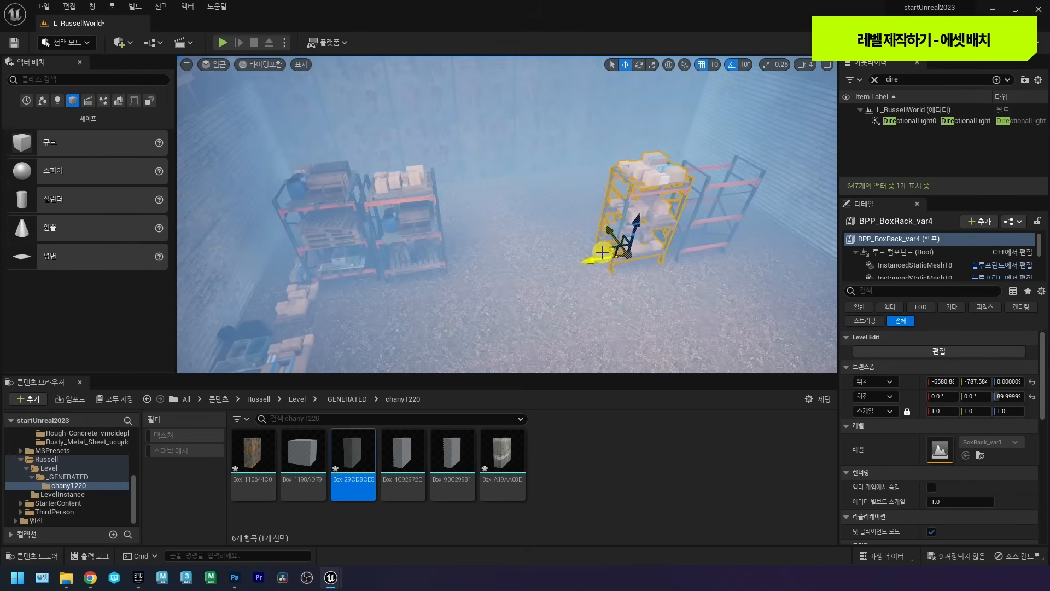
pyautogui.moveTo(608, 247); pyautogui.dragTo(471, 242)
pyautogui.moveTo(474, 252); pyautogui.dragTo(391, 192, button='right')
pyautogui.moveTo(446, 190); pyautogui.dragTo(434, 192)
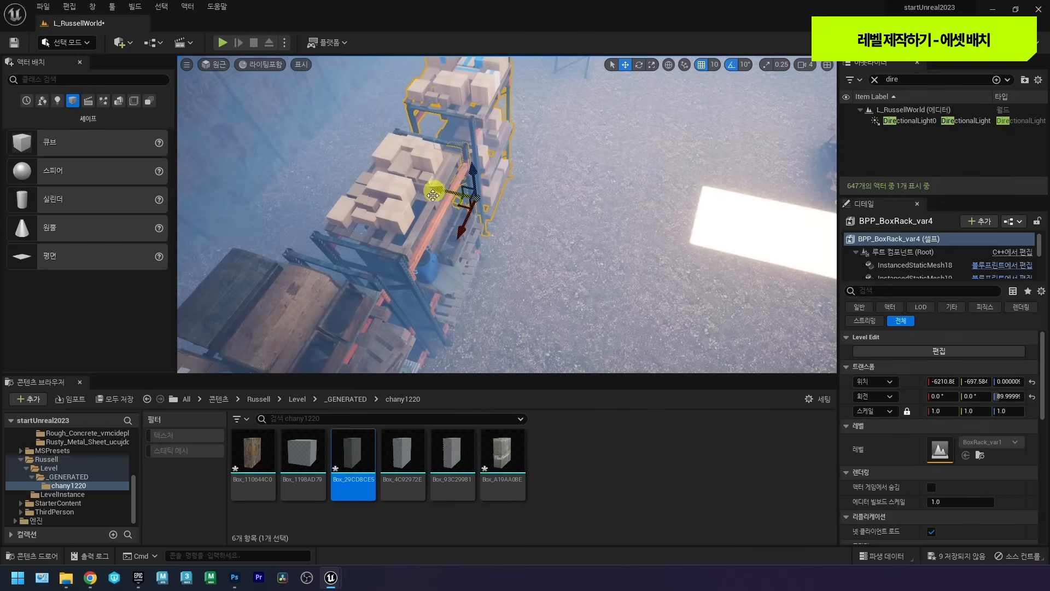
pyautogui.moveTo(412, 279); pyautogui.dragTo(401, 277)
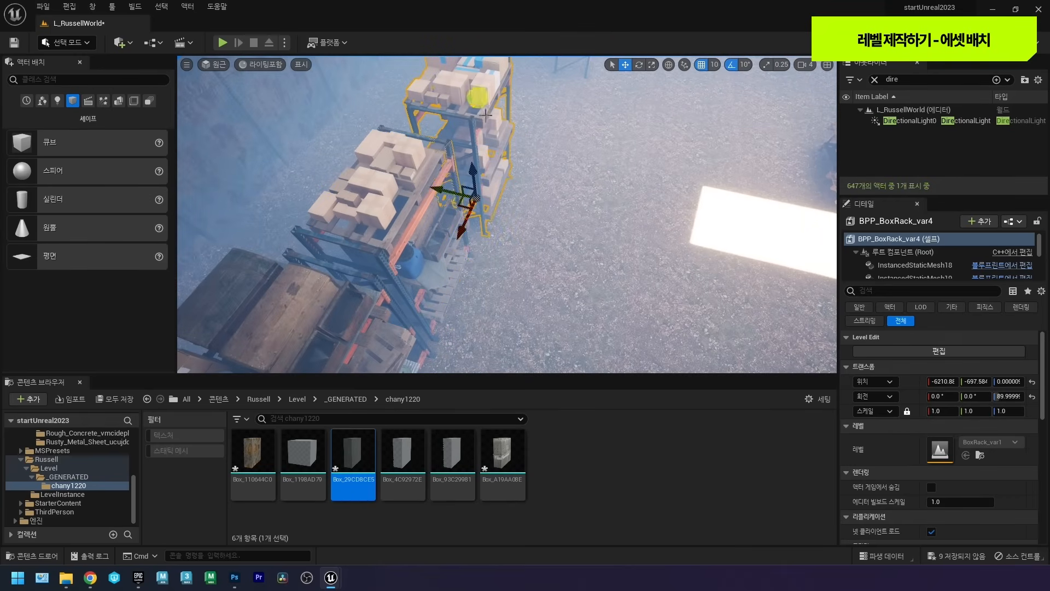
pyautogui.moveTo(452, 190); pyautogui.dragTo(457, 222)
pyautogui.moveTo(498, 206); pyautogui.dragTo(461, 220, button='right')
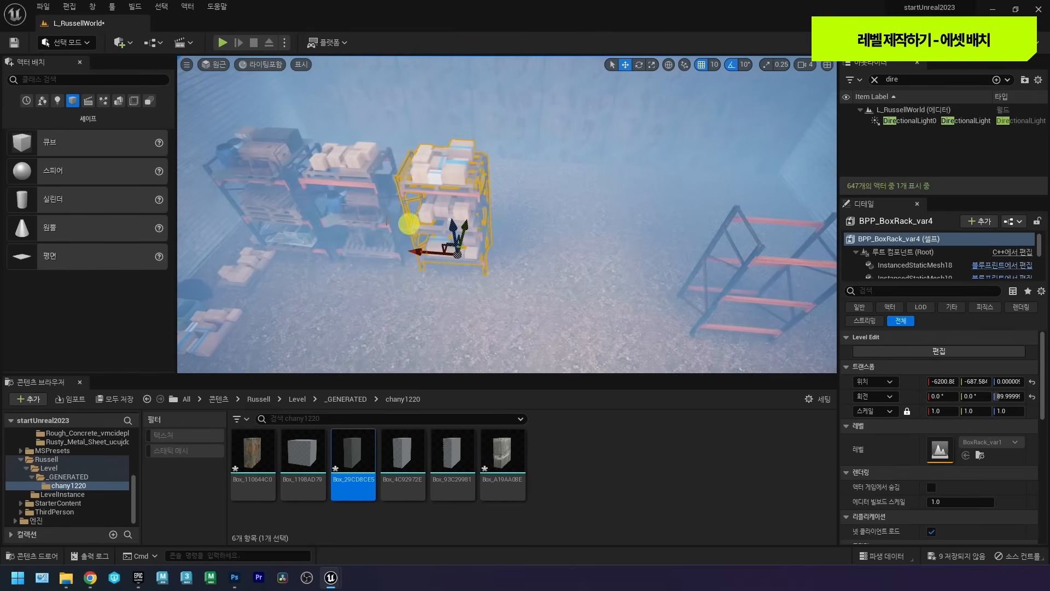
# Duplicate the middle loaded rack, turn the copy to -90° and place it at the end of the rack row.
pyautogui.moveTo(485, 249); pyautogui.dragTo(537, 209, button='right')
pyautogui.moveTo(522, 309); pyautogui.dragTo(807, 206)
pyautogui.moveTo(322, 318); pyautogui.dragTo(415, 322, button='right')
pyautogui.press('w')
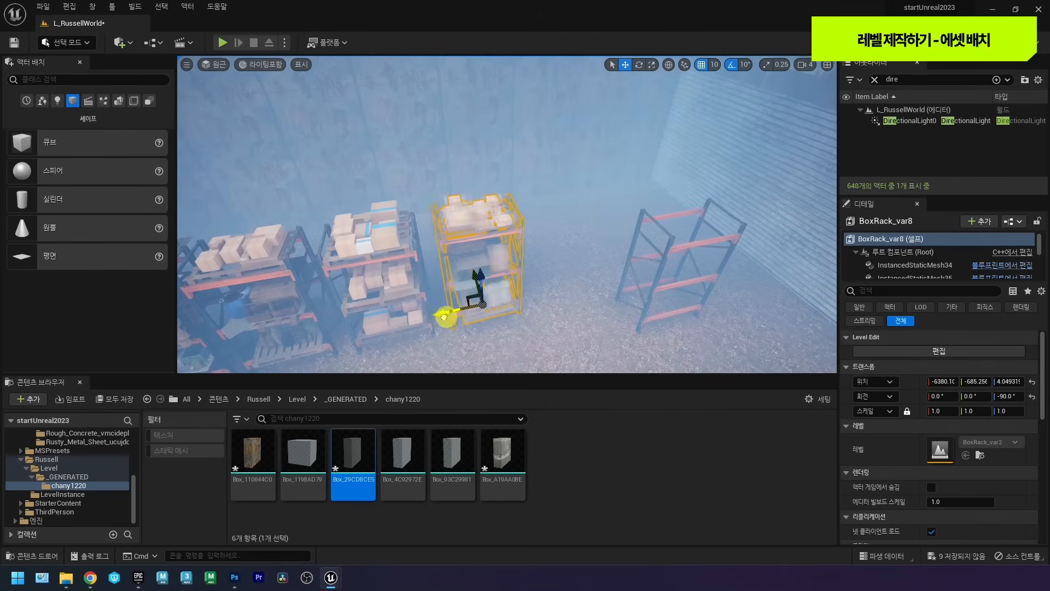
pyautogui.moveTo(443, 316); pyautogui.dragTo(438, 297)
pyautogui.moveTo(439, 298); pyautogui.dragTo(469, 253, button='right')
# Select the pallets beside the first rack together and move them closer to the side wall.
pyautogui.click(474, 234)
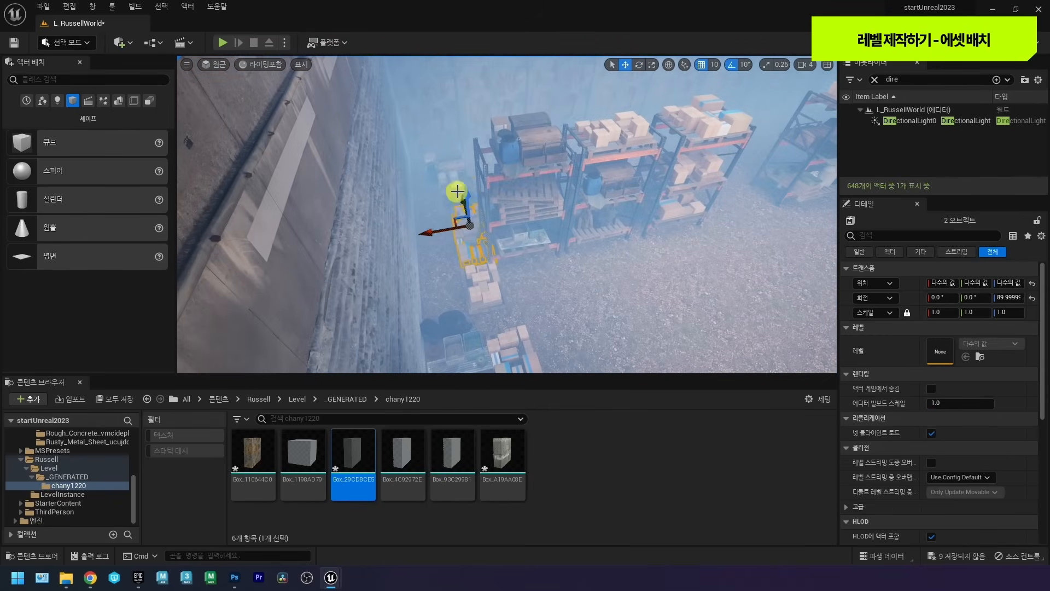
pyautogui.keyDown('shift'); pyautogui.click(487, 280); pyautogui.keyUp('shift')
pyautogui.moveTo(503, 271); pyautogui.dragTo(279, 249, button='right')
pyautogui.keyDown('shift'); pyautogui.click(379, 240); pyautogui.keyUp('shift')
pyautogui.keyDown('shift'); pyautogui.click(413, 262); pyautogui.keyUp('shift')
pyautogui.moveTo(535, 267); pyautogui.dragTo(287, 262)
# Shift the three loaded racks of the first group one by one toward the side wall.
pyautogui.moveTo(452, 251); pyautogui.dragTo(383, 253, button='right')
pyautogui.moveTo(349, 188); pyautogui.dragTo(438, 203, button='right')
pyautogui.click(439, 207)
pyautogui.moveTo(405, 315); pyautogui.dragTo(362, 309)
pyautogui.click(526, 207)
pyautogui.moveTo(491, 297); pyautogui.dragTo(459, 306)
pyautogui.click(615, 202)
pyautogui.moveTo(572, 309); pyautogui.dragTo(537, 306)
# Move the empty metal pallet rack forward, away from the back wall.
pyautogui.moveTo(533, 298); pyautogui.dragTo(562, 215, button='right')
pyautogui.click(660, 227)
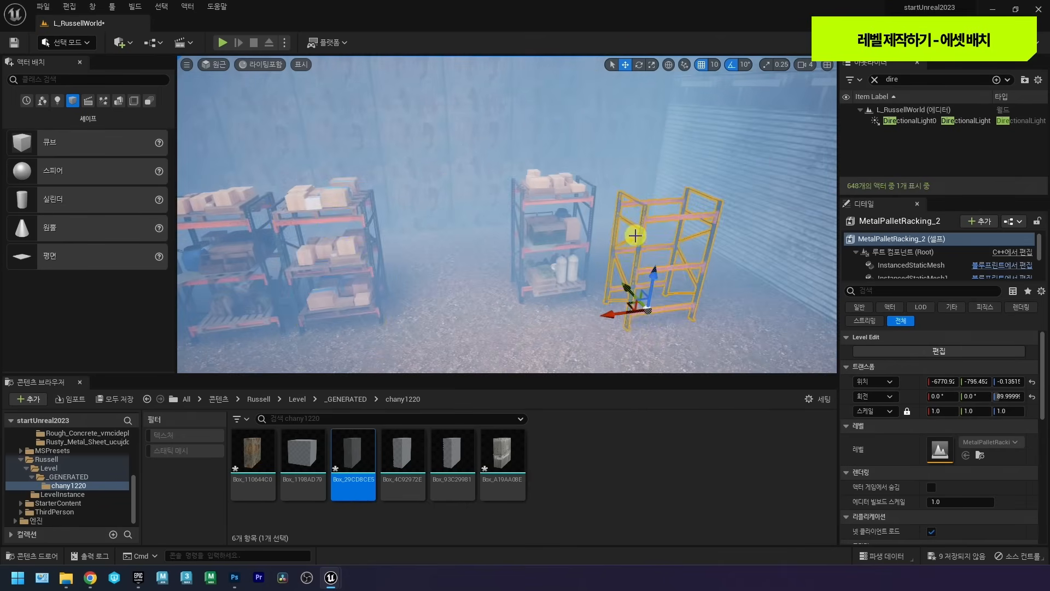
pyautogui.moveTo(604, 257); pyautogui.dragTo(598, 255, button='right')
pyautogui.moveTo(572, 239); pyautogui.dragTo(746, 346)
# Duplicate two loaded racks from the first group next to the single rack to form a second group of three.
pyautogui.moveTo(493, 171); pyautogui.dragTo(456, 161, button='right')
pyautogui.click(244, 171)
pyautogui.moveTo(320, 173); pyautogui.dragTo(319, 248, button='right')
pyautogui.keyDown('alt'); pyautogui.moveTo(319, 248); pyautogui.dragTo(641, 283); pyautogui.keyUp('alt')
pyautogui.click(239, 144)
pyautogui.keyDown('alt'); pyautogui.moveTo(227, 250); pyautogui.dragTo(717, 267); pyautogui.keyUp('alt')
pyautogui.moveTo(532, 208)
pyautogui.mouseDown(button='right')
pyautogui.moveTo(567, 197)
pyautogui.moveTo(533, 208)
pyautogui.mouseUp(button='right')
# Duplicate the six loaded racks, turn the copies around and place them as a second row in front of the first.
pyautogui.keyDown('ctrl'); pyautogui.click(436, 232); pyautogui.keyUp('ctrl')
pyautogui.keyDown('ctrl'); pyautogui.click(381, 236); pyautogui.keyUp('ctrl')
pyautogui.click(400, 228)
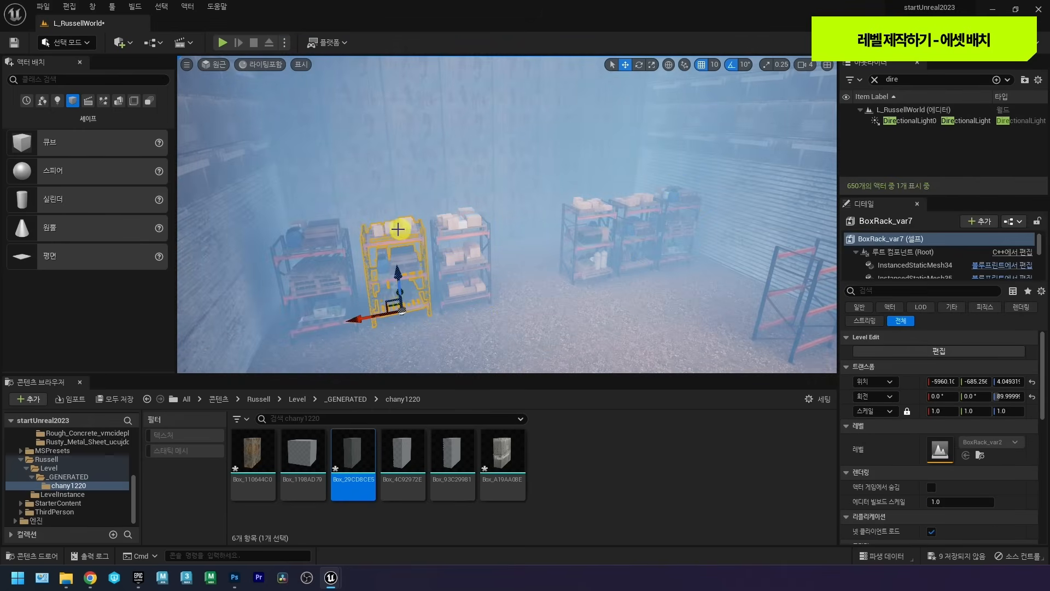
pyautogui.keyDown('ctrl'); pyautogui.click(304, 231); pyautogui.keyUp('ctrl')
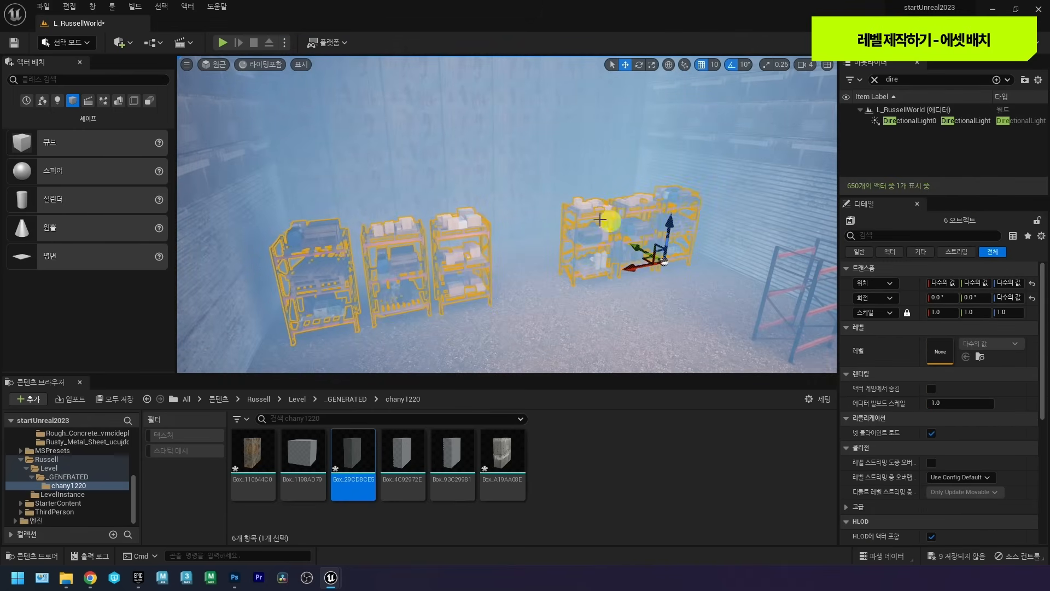
pyautogui.moveTo(565, 203); pyautogui.dragTo(639, 231, button='right')
pyautogui.press('e')
pyautogui.moveTo(639, 231); pyautogui.dragTo(885, 270)
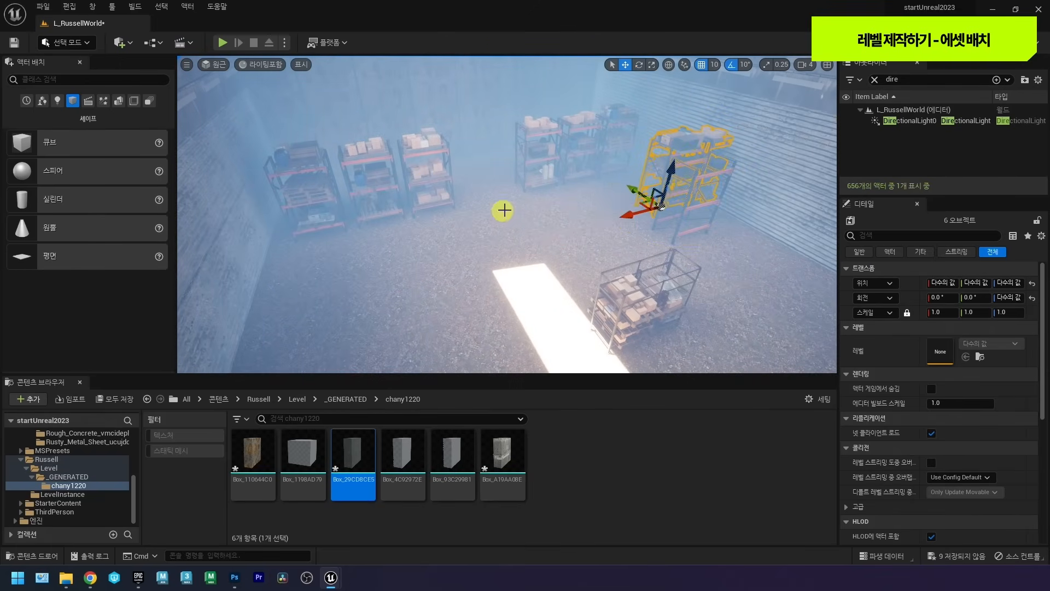
pyautogui.moveTo(626, 210); pyautogui.dragTo(213, 268)
pyautogui.moveTo(406, 234); pyautogui.dragTo(520, 182, button='right')
# Delete BoxRack_var13 from the second row and move the wire-cage rack into its place at about X -6143, Y -1044.
pyautogui.press('g')
pyautogui.click(487, 257)
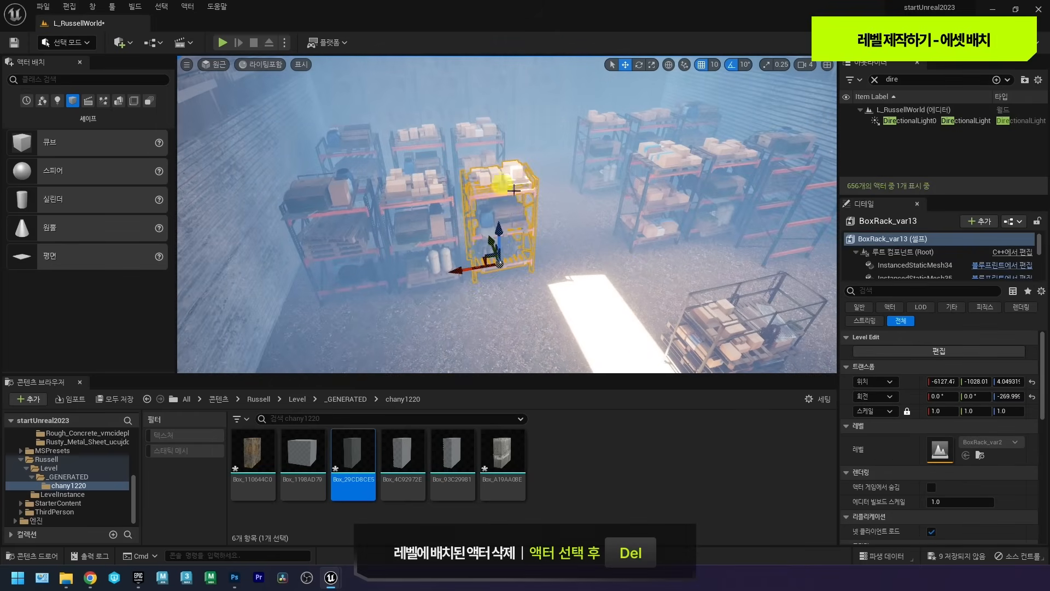
pyautogui.press('Delete')
pyautogui.click(727, 316)
pyautogui.moveTo(620, 284); pyautogui.dragTo(616, 277, button='right')
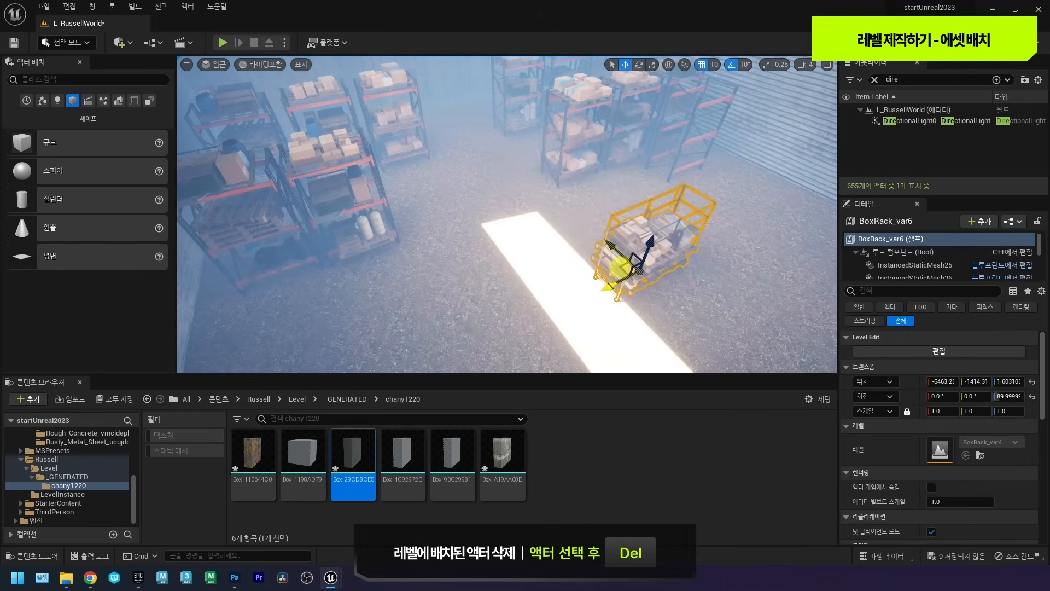
pyautogui.moveTo(619, 268); pyautogui.dragTo(457, 213)
pyautogui.moveTo(497, 223); pyautogui.dragTo(445, 202, button='right')
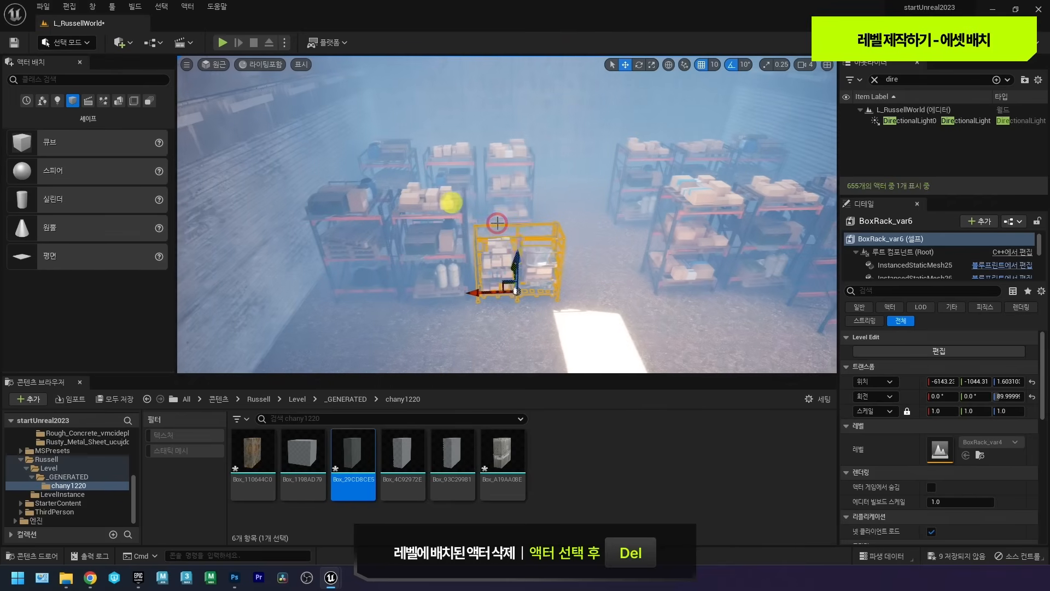
# Duplicate a loaded rack from the second row to start a third row in front, at about X -5947, Y -1308.
pyautogui.moveTo(537, 212); pyautogui.dragTo(474, 212, button='right')
pyautogui.click(474, 211)
pyautogui.keyDown('alt'); pyautogui.moveTo(469, 243); pyautogui.dragTo(421, 318); pyautogui.keyUp('alt')
pyautogui.moveTo(461, 235); pyautogui.dragTo(476, 187, button='right')
# Duplicate BoxRack_var15 into the third row, turn the copy around and place it at about X -6118, Y -1321.
pyautogui.click(476, 187)
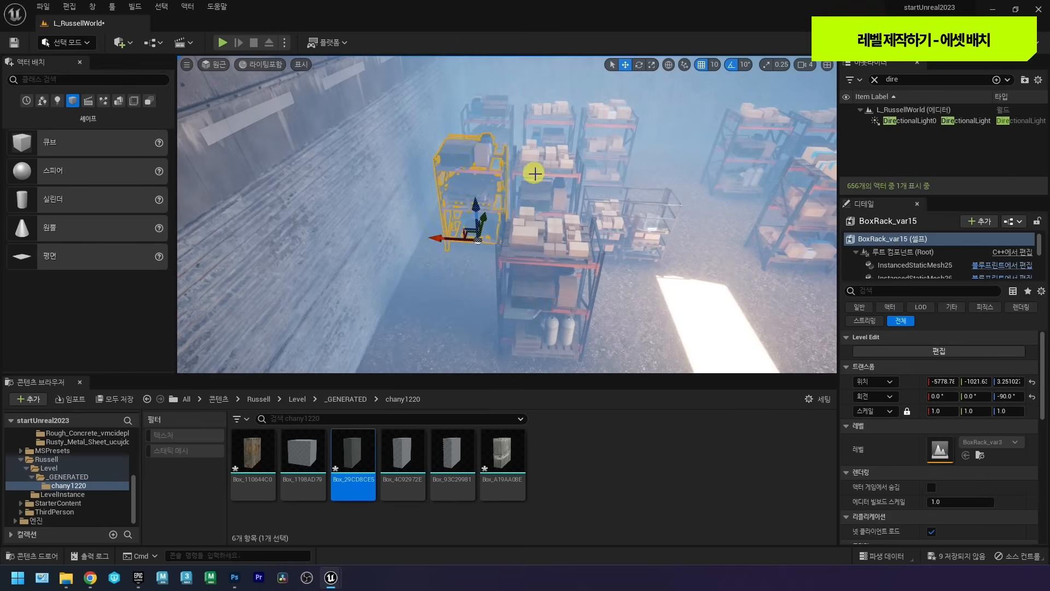
pyautogui.press('e')
pyautogui.moveTo(522, 295)
pyautogui.mouseDown(button='right')
pyautogui.moveTo(513, 306)
pyautogui.moveTo(518, 297)
pyautogui.mouseUp(button='right')
pyautogui.moveTo(401, 278); pyautogui.dragTo(563, 283)
pyautogui.moveTo(563, 284); pyautogui.dragTo(760, 145, button='right')
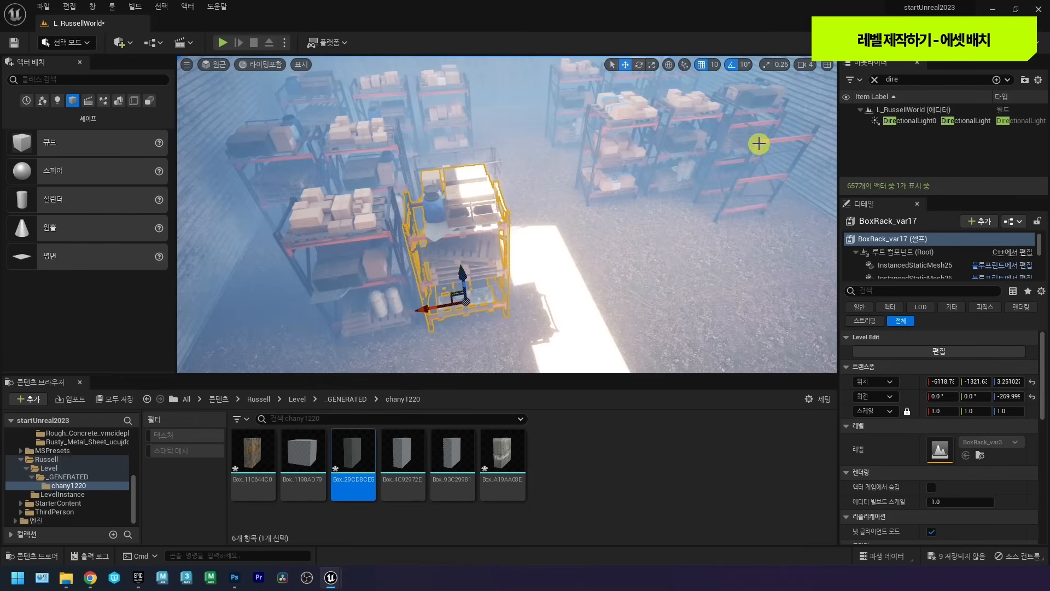
# Move the empty metal pallet rack forward into the third row, in front of the second group of racks.
pyautogui.click(762, 142)
pyautogui.moveTo(589, 157); pyautogui.dragTo(605, 197, button='right')
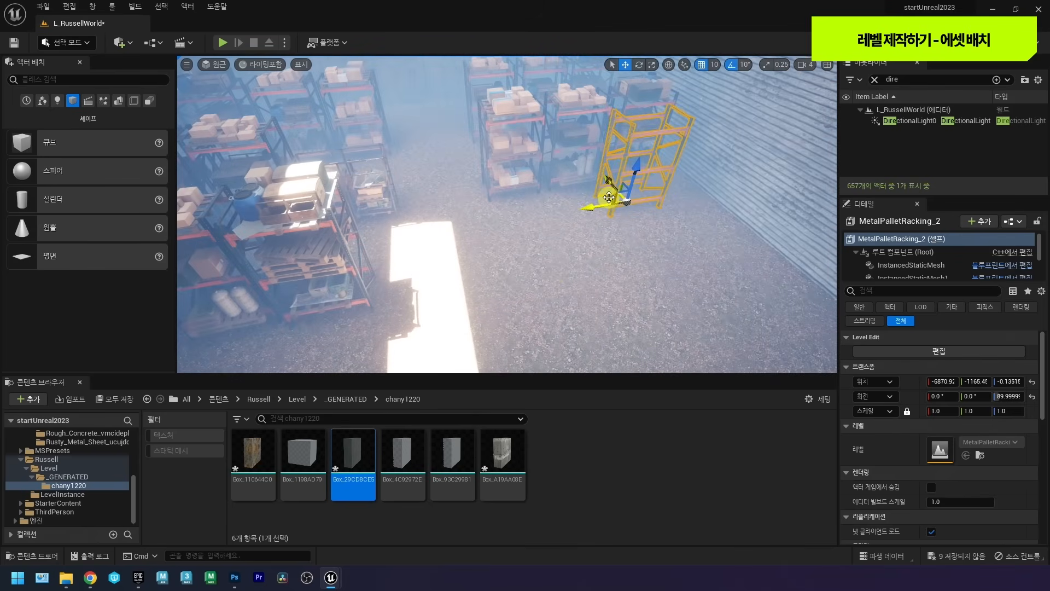
pyautogui.moveTo(507, 260); pyautogui.dragTo(499, 253)
# Place a BPP_BoxPile_var2 pallet of boxes on the bottom shelf of the metal pallet rack.
pyautogui.moveTo(490, 235); pyautogui.dragTo(513, 224, button='right')
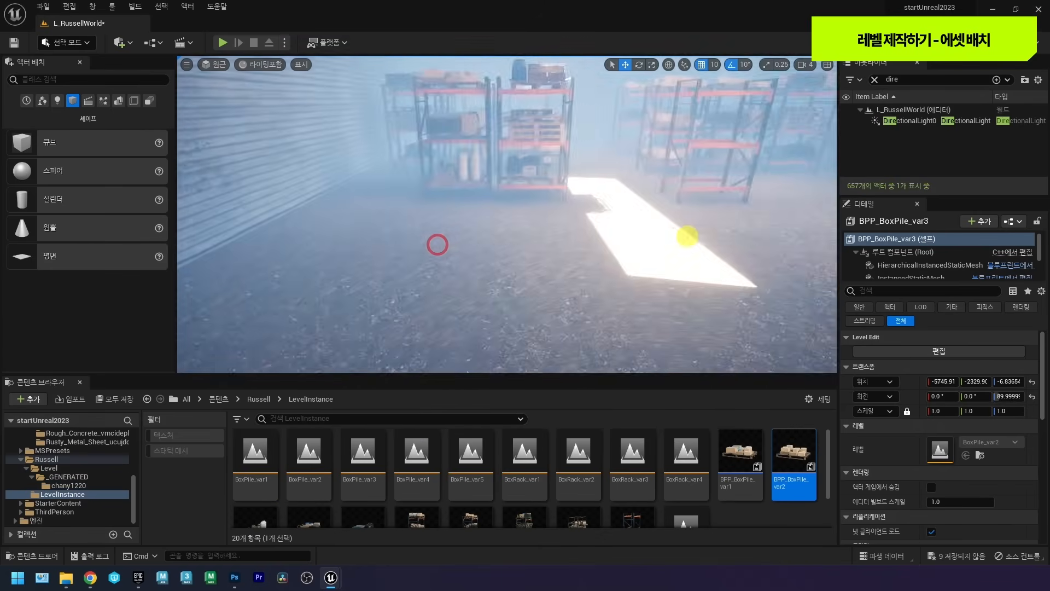
pyautogui.moveTo(687, 235); pyautogui.dragTo(755, 251, button='right')
pyautogui.moveTo(787, 454); pyautogui.dragTo(462, 350)
pyautogui.press('f')
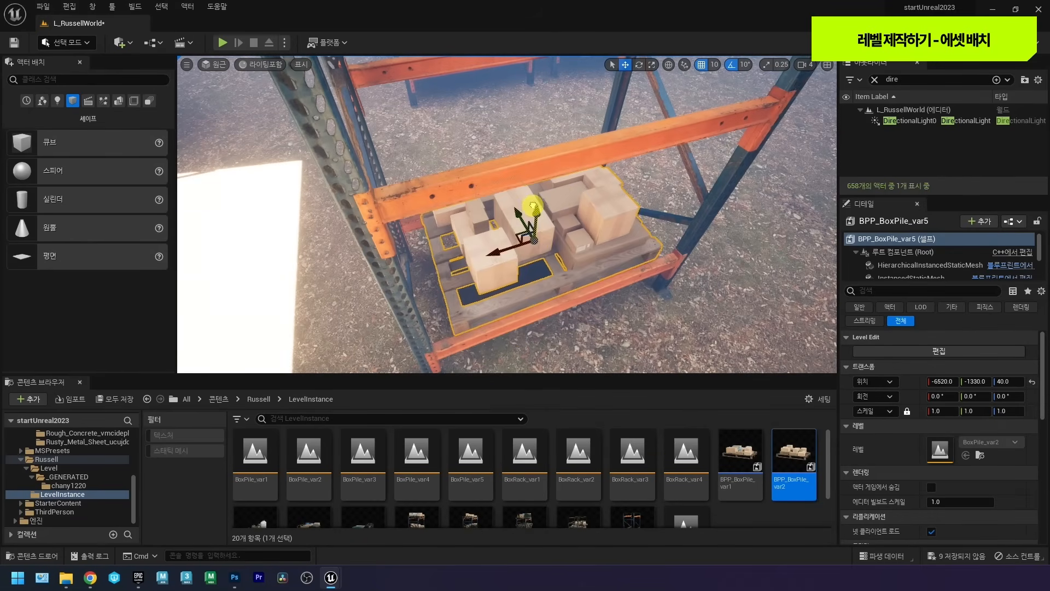
pyautogui.press('r')
pyautogui.moveTo(533, 234); pyautogui.dragTo(522, 234)
pyautogui.moveTo(531, 278)
pyautogui.mouseDown(button='right')
pyautogui.moveTo(515, 258)
pyautogui.moveTo(528, 284)
pyautogui.mouseUp(button='right')
pyautogui.press('s')
# Duplicate the wire-cage rack to the wall-side end of the third row's first group, then rotate and align the copy.
pyautogui.moveTo(524, 256); pyautogui.dragTo(581, 199, button='right')
pyautogui.moveTo(526, 177); pyautogui.dragTo(498, 211, button='right')
pyautogui.click(504, 213)
pyautogui.press('w')
pyautogui.keyDown('alt'); pyautogui.moveTo(518, 213); pyautogui.dragTo(362, 301); pyautogui.keyUp('alt')
pyautogui.press('e')
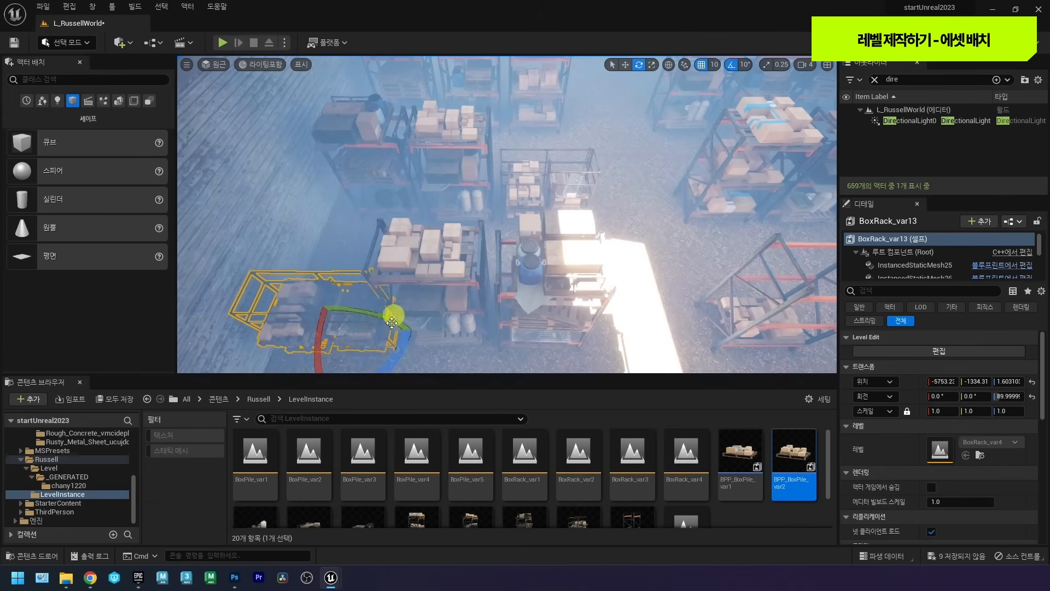
pyautogui.moveTo(398, 350); pyautogui.dragTo(459, 198)
pyautogui.moveTo(407, 253)
pyautogui.mouseDown(button='right')
pyautogui.moveTo(405, 269)
pyautogui.moveTo(398, 263)
pyautogui.mouseUp(button='right')
pyautogui.press('w')
pyautogui.moveTo(437, 263); pyautogui.dragTo(474, 267)
# Duplicate the loaded rack with the blue barrel beside the metal pallet rack in the third row, discarding the extra copy BoxRack_var19.
pyautogui.moveTo(563, 263); pyautogui.dragTo(621, 246, button='right')
pyautogui.click(601, 161)
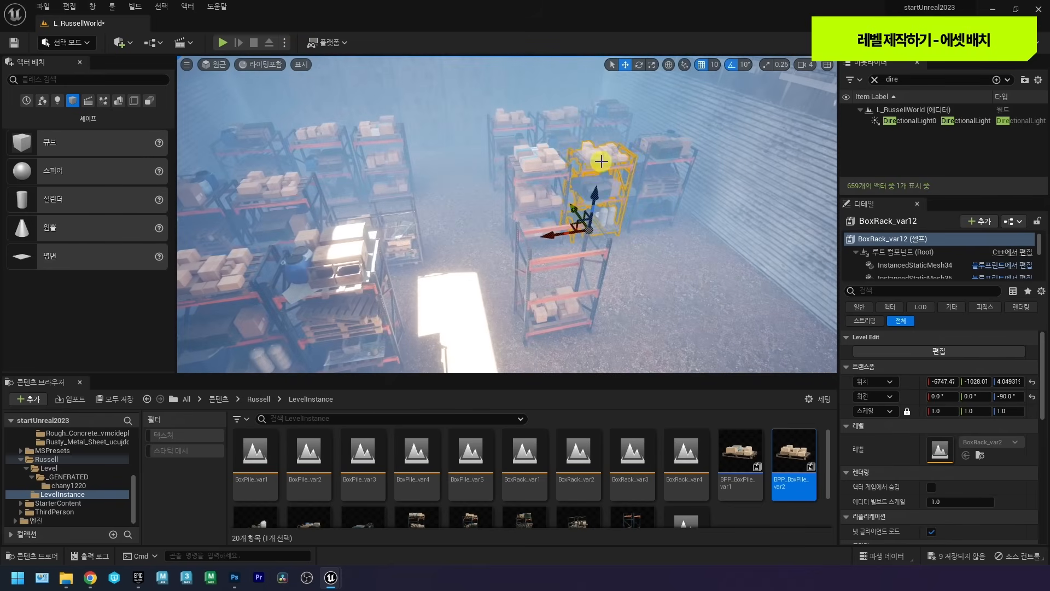
pyautogui.click(612, 113)
pyautogui.keyDown('alt'); pyautogui.moveTo(578, 172); pyautogui.dragTo(585, 300); pyautogui.keyUp('alt')
pyautogui.moveTo(586, 301); pyautogui.dragTo(481, 290, button='right')
pyautogui.keyDown('alt'); pyautogui.moveTo(480, 291); pyautogui.dragTo(540, 280); pyautogui.keyUp('alt')
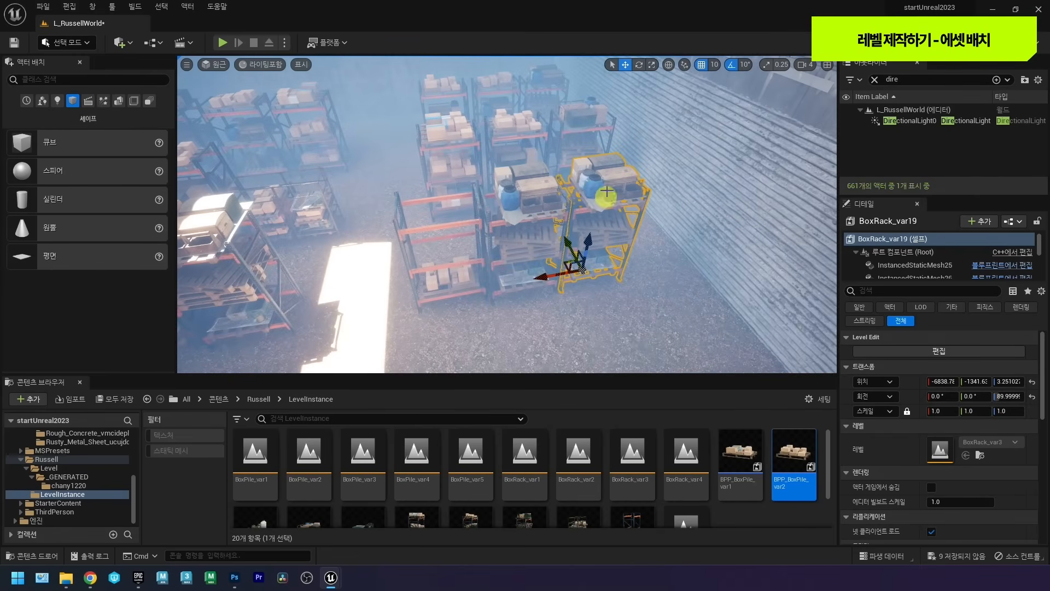
pyautogui.press('Delete')
# Duplicate a box-loaded rack and place the copy at the outer end of the third row's second group.
pyautogui.click(458, 123)
pyautogui.moveTo(454, 209); pyautogui.dragTo(432, 155, button='right')
pyautogui.keyDown('alt'); pyautogui.moveTo(432, 155); pyautogui.dragTo(502, 200); pyautogui.keyUp('alt')
pyautogui.moveTo(404, 169); pyautogui.dragTo(463, 217, button='right')
pyautogui.moveTo(508, 278); pyautogui.dragTo(965, 227)
# Select the six racks of the second row and duplicate them forward as a fourth row.
pyautogui.press('e')
pyautogui.moveTo(369, 255); pyautogui.dragTo(459, 251, button='right')
pyautogui.click(427, 242)
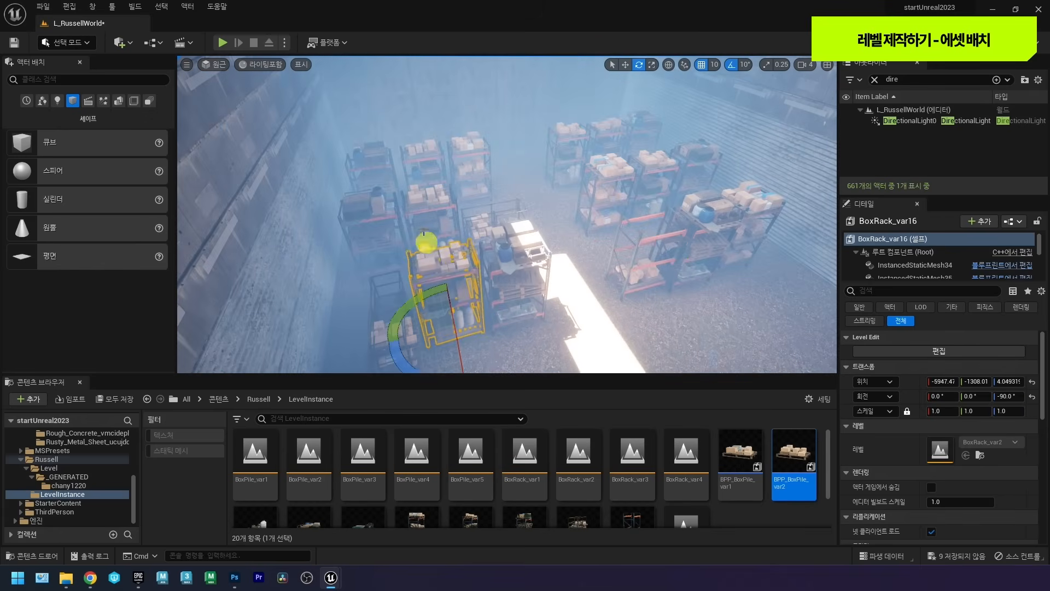
pyautogui.click(424, 194)
pyautogui.keyDown('ctrl'); pyautogui.click(378, 206); pyautogui.keyUp('ctrl')
pyautogui.moveTo(497, 211); pyautogui.dragTo(513, 241, button='right')
pyautogui.keyDown('ctrl'); pyautogui.click(515, 242); pyautogui.keyUp('ctrl')
pyautogui.moveTo(620, 204); pyautogui.dragTo(665, 180, button='right')
pyautogui.keyDown('ctrl'); pyautogui.click(618, 158); pyautogui.keyUp('ctrl')
pyautogui.keyDown('ctrl'); pyautogui.click(715, 152); pyautogui.keyUp('ctrl')
pyautogui.keyDown('ctrl'); pyautogui.click(796, 133); pyautogui.keyUp('ctrl')
pyautogui.press('w')
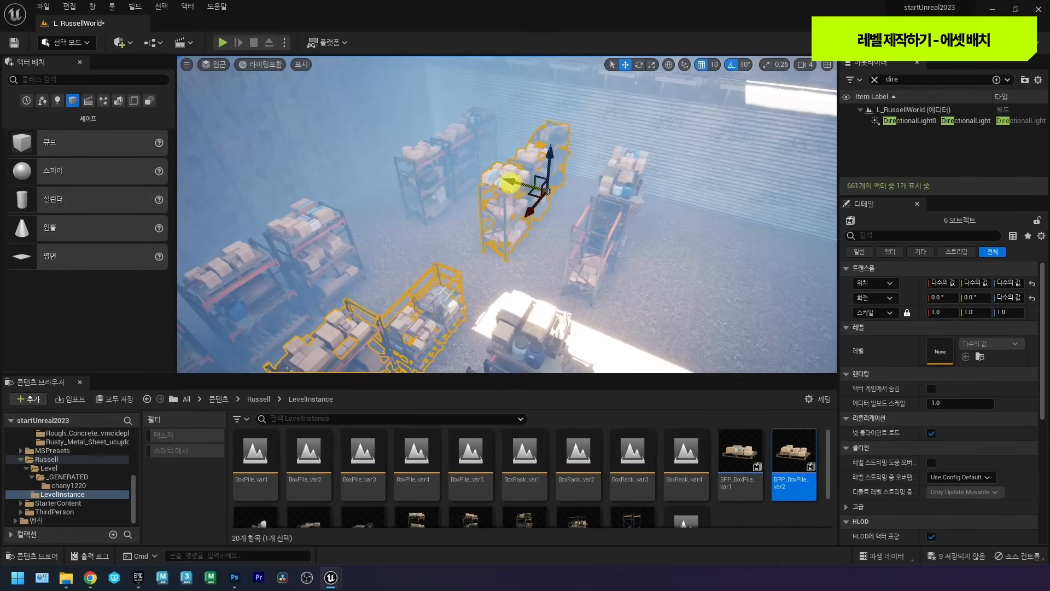
pyautogui.keyDown('alt'); pyautogui.moveTo(511, 183); pyautogui.dragTo(622, 221); pyautogui.keyUp('alt')
# Swap the fourth row's wire-cage rack with its neighbour, placing them at about X -5963 and X -6137 respectively.
pyautogui.moveTo(622, 219)
pyautogui.mouseDown(button='right')
pyautogui.moveTo(565, 199)
pyautogui.moveTo(536, 204)
pyautogui.moveTo(499, 239)
pyautogui.mouseUp(button='right')
pyautogui.click(481, 245)
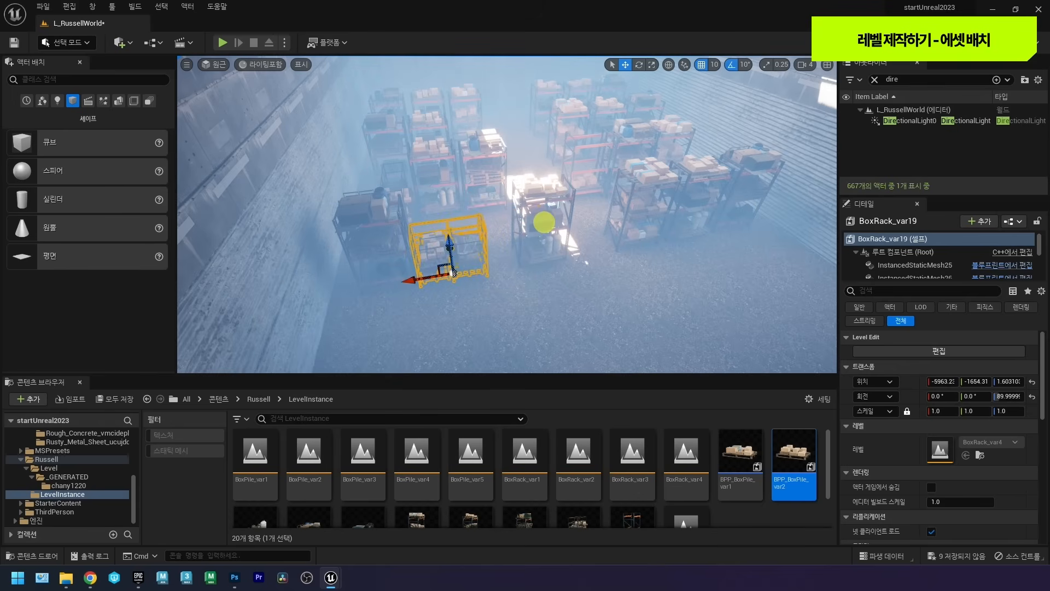
pyautogui.moveTo(467, 266)
pyautogui.mouseDown(button='right')
pyautogui.moveTo(536, 232)
pyautogui.moveTo(481, 227)
pyautogui.moveTo(495, 212)
pyautogui.moveTo(251, 218)
pyautogui.moveTo(206, 232)
pyautogui.moveTo(290, 248)
pyautogui.moveTo(526, 235)
pyautogui.mouseUp(button='right')
pyautogui.press('w')
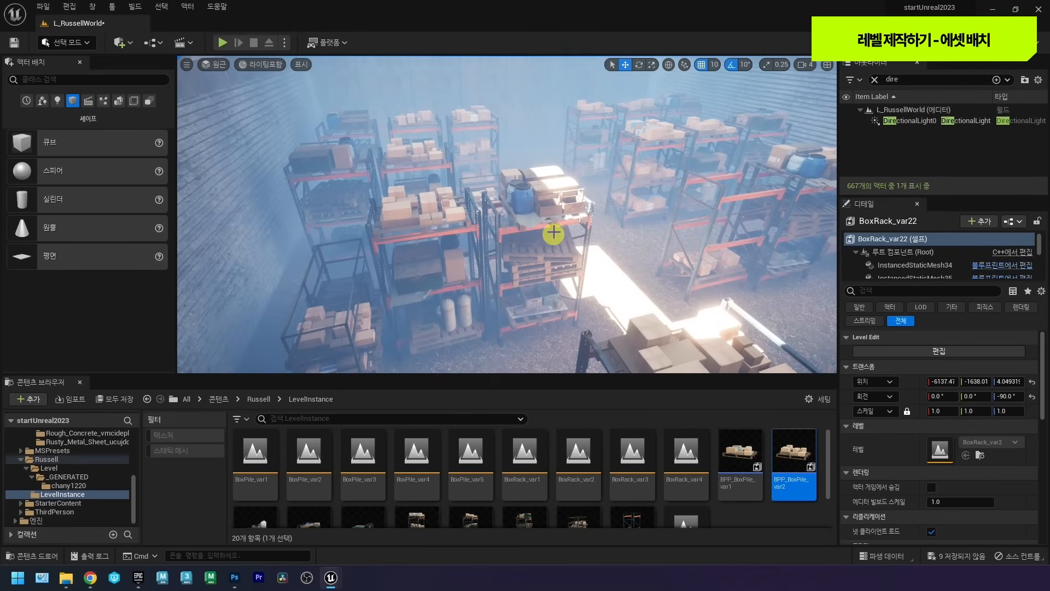
# Examine the drain pipe and metal beam pieces laid out on the platform outside the warehouse.
pyautogui.moveTo(555, 224)
pyautogui.mouseDown(button='right')
pyautogui.moveTo(526, 206)
pyautogui.moveTo(383, 218)
pyautogui.moveTo(596, 234)
pyautogui.mouseUp(button='right')
pyautogui.moveTo(492, 210)
pyautogui.mouseDown(button='right')
pyautogui.moveTo(417, 212)
pyautogui.moveTo(499, 244)
pyautogui.moveTo(462, 244)
pyautogui.moveTo(487, 272)
pyautogui.moveTo(497, 195)
pyautogui.moveTo(434, 206)
pyautogui.moveTo(396, 176)
pyautogui.mouseUp(button='right')
pyautogui.press('w')
pyautogui.click(504, 206)
pyautogui.press('w')
pyautogui.click(396, 177)
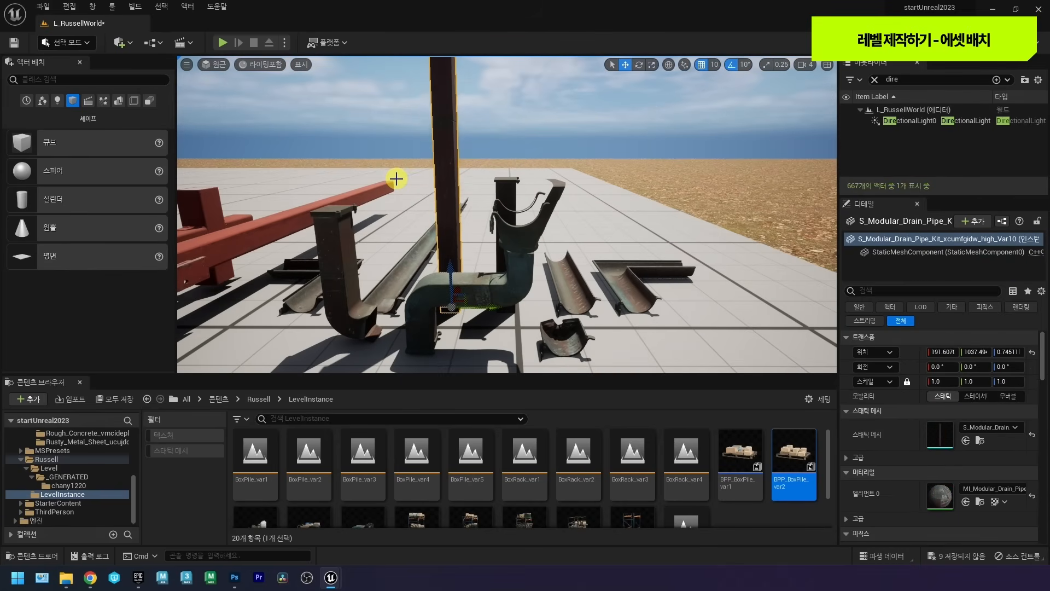
pyautogui.press('a')
pyautogui.moveTo(396, 178); pyautogui.dragTo(396, 178, button='right')
pyautogui.click(510, 251)
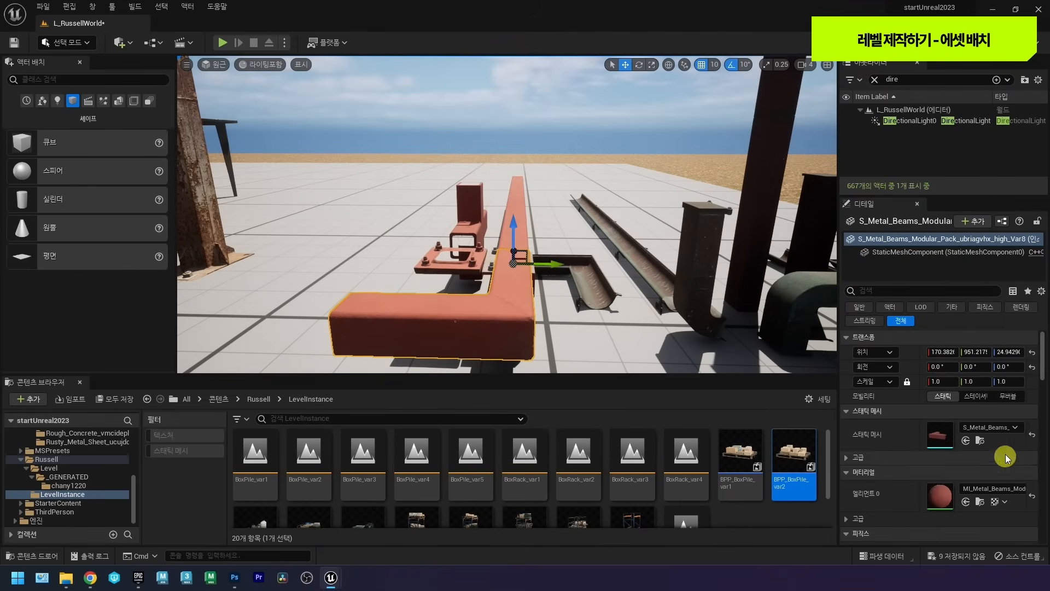
pyautogui.moveTo(534, 173); pyautogui.dragTo(205, 237, button='right')
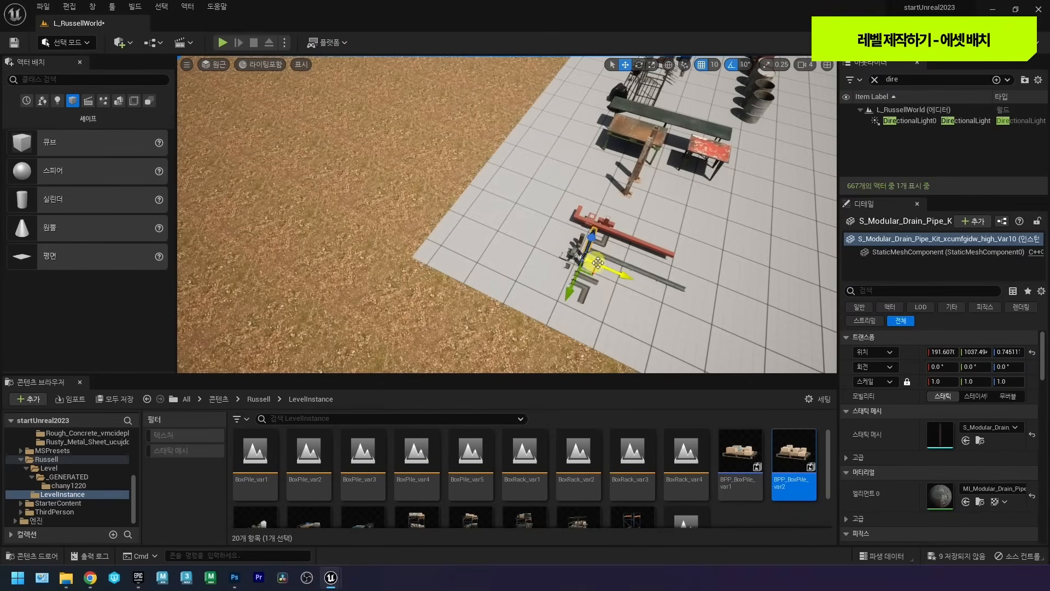
# Duplicate the tall straight drain pipe and carry the copy from the outdoor platform over to the warehouse.
pyautogui.keyDown('alt'); pyautogui.keyDown('shift'); pyautogui.moveTo(611, 268); pyautogui.dragTo(393, 181); pyautogui.keyUp('shift'); pyautogui.keyUp('alt')
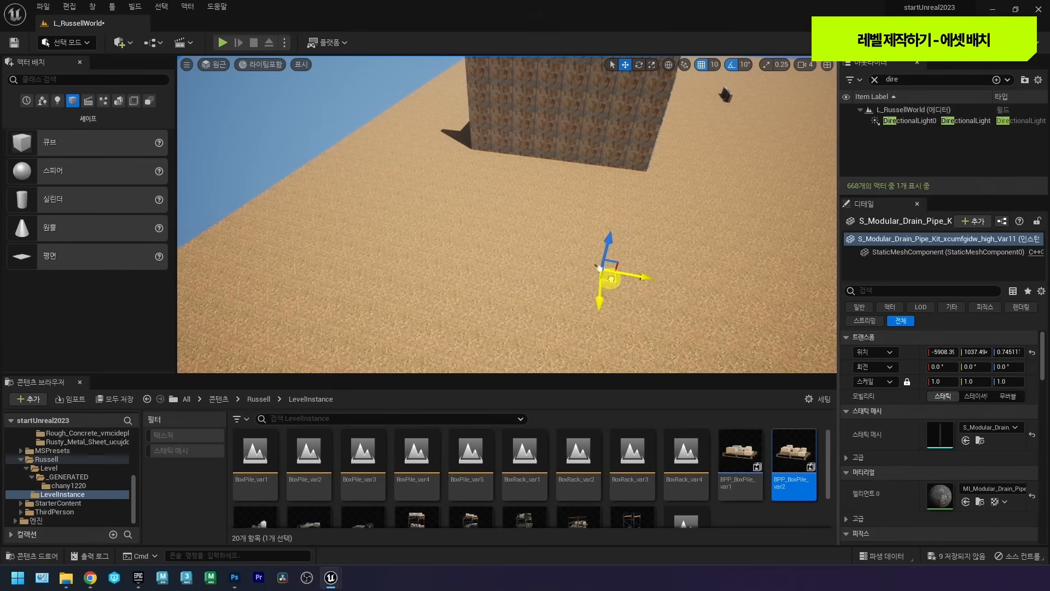
pyautogui.moveTo(605, 276); pyautogui.dragTo(572, 149)
pyautogui.press('w')
pyautogui.moveTo(570, 150); pyautogui.dragTo(640, 267, button='right')
pyautogui.moveTo(725, 327); pyautogui.dragTo(632, 307)
pyautogui.press('a')
# Position the drain pipe copy above the racks inside the warehouse at about X -5938, Y -713, Z 301.
pyautogui.moveTo(549, 283); pyautogui.dragTo(706, 264, button='right')
pyautogui.moveTo(529, 286); pyautogui.dragTo(527, 204)
pyautogui.moveTo(544, 183); pyautogui.dragTo(553, 125, button='right')
pyautogui.moveTo(577, 202)
pyautogui.mouseDown(button='right')
pyautogui.moveTo(587, 197)
pyautogui.moveTo(517, 82)
pyautogui.mouseUp(button='right')
pyautogui.moveTo(471, 164); pyautogui.dragTo(479, 224, button='right')
pyautogui.moveTo(436, 361); pyautogui.dragTo(272, 324)
pyautogui.moveTo(408, 272)
pyautogui.mouseDown(button='right')
pyautogui.moveTo(359, 296)
pyautogui.moveTo(416, 269)
pyautogui.mouseUp(button='right')
pyautogui.press('s')
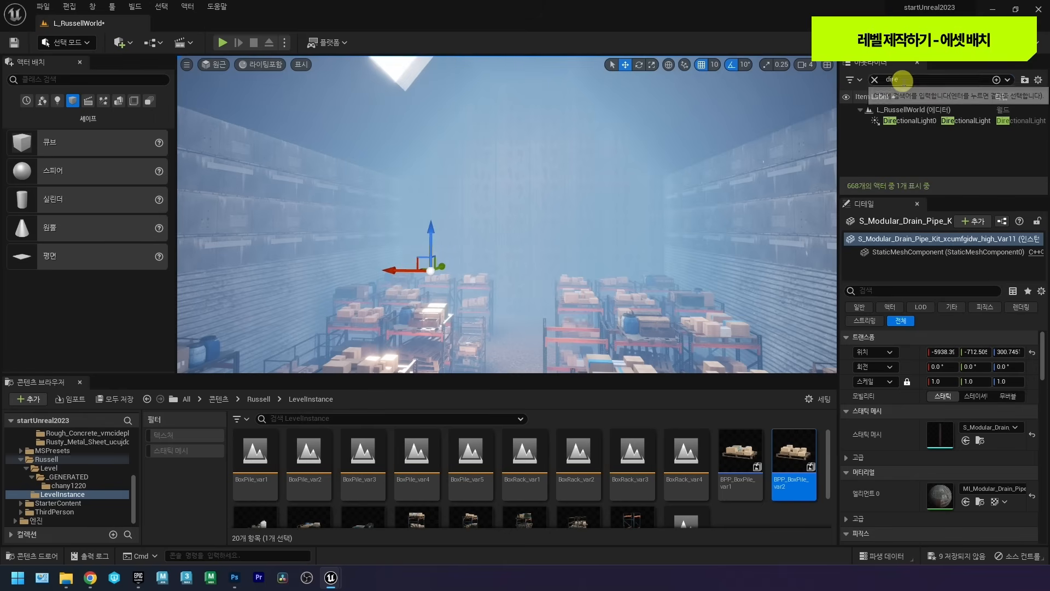
# Search the level's actors for "height fog" and hide the ExponentialHeightFog actor.
pyautogui.click(876, 80)
pyautogui.write('height fog')
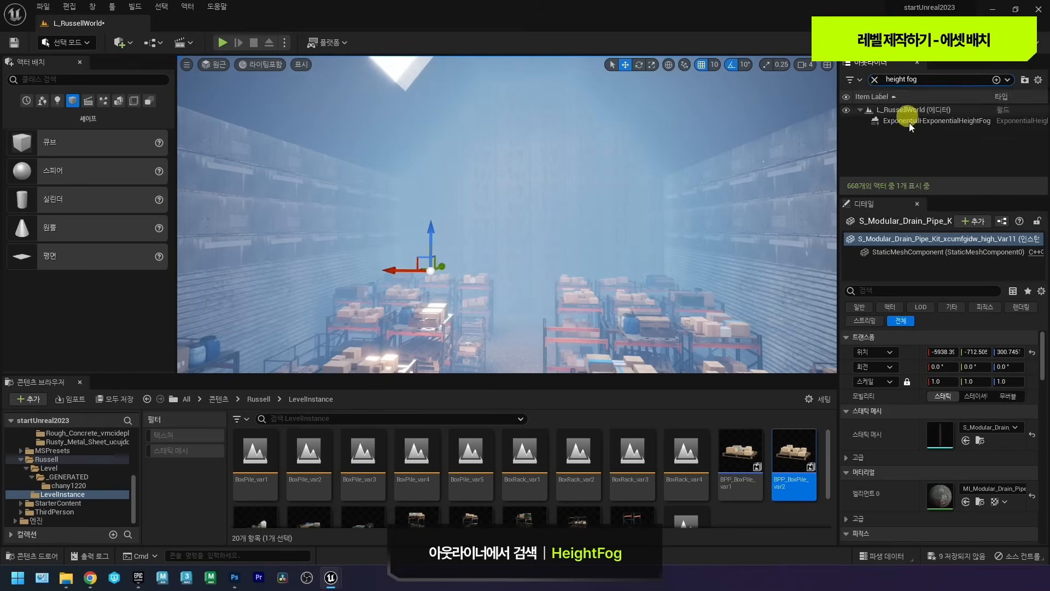
pyautogui.click(891, 122)
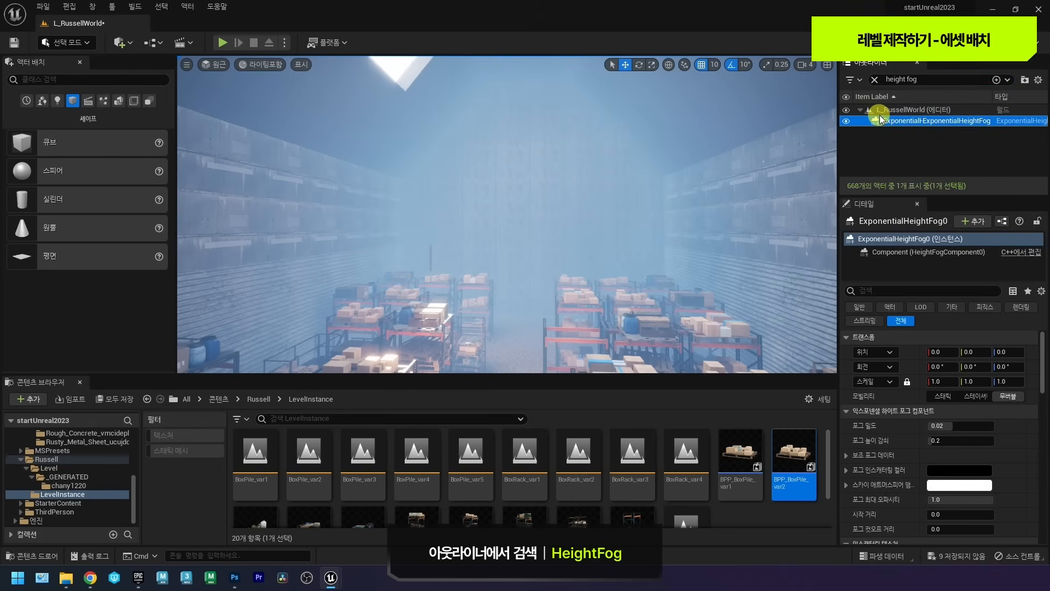
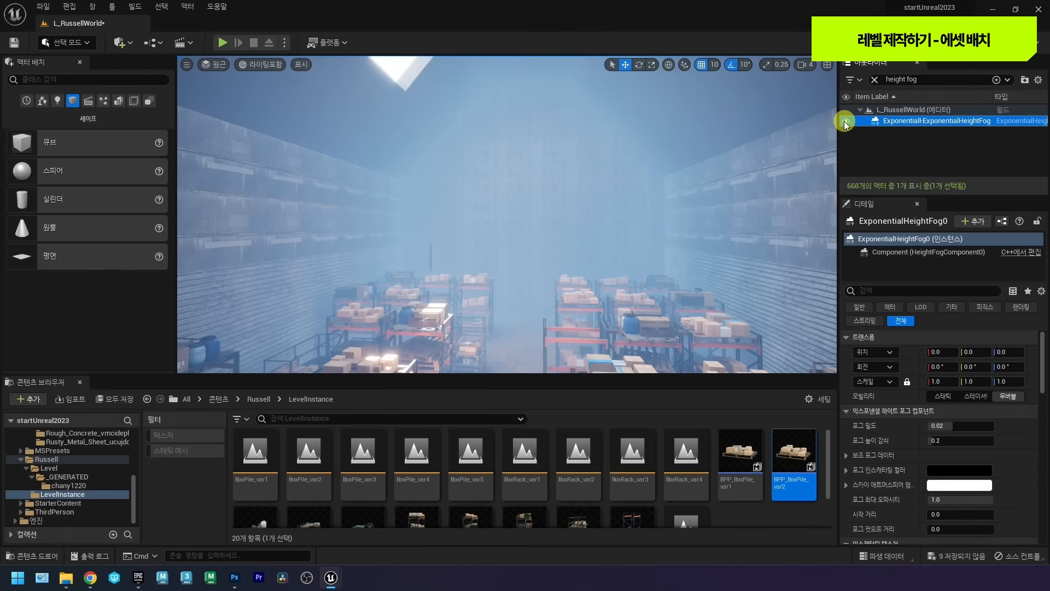
pyautogui.click(845, 120)
pyautogui.moveTo(511, 175)
pyautogui.mouseDown()
pyautogui.moveTo(520, 197)
pyautogui.moveTo(504, 176)
pyautogui.mouseUp()
pyautogui.moveTo(504, 175); pyautogui.dragTo(525, 169, button='right')
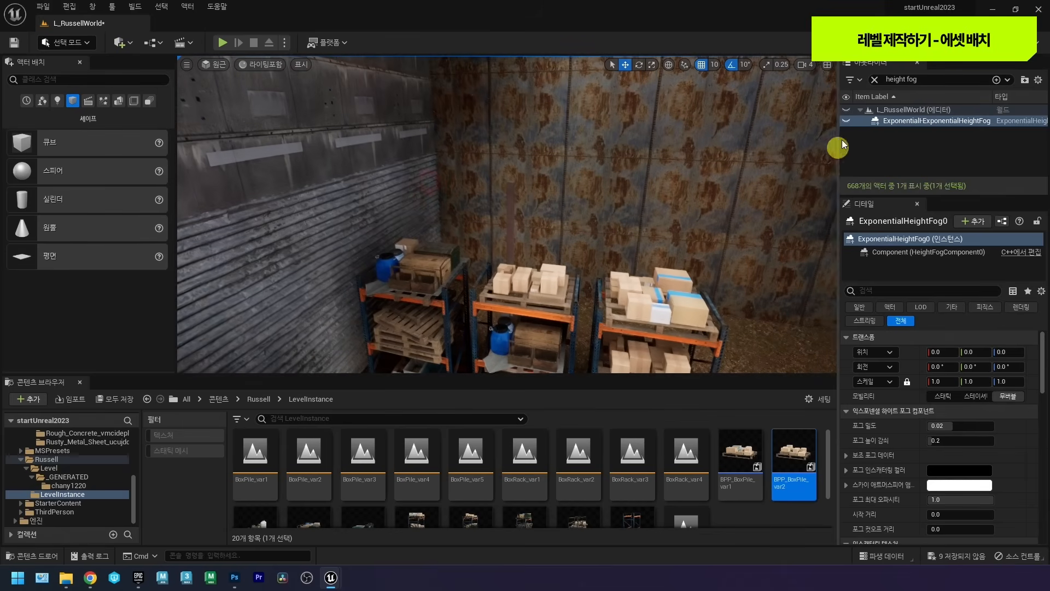
# Move the drain pipe copy back toward the rusty end wall and scale it up uniformly to about 1.1.
pyautogui.click(513, 214)
pyautogui.moveTo(548, 206); pyautogui.dragTo(534, 179, button='right')
pyautogui.moveTo(570, 297); pyautogui.dragTo(690, 273)
pyautogui.moveTo(627, 266); pyautogui.dragTo(626, 266, button='right')
pyautogui.press('r')
pyautogui.moveTo(537, 256); pyautogui.dragTo(541, 270)
pyautogui.moveTo(540, 269); pyautogui.dragTo(540, 275, button='right')
# Rotate the drain pipe to -90° so it lies horizontally and raise it to about Z 821.
pyautogui.press('e')
pyautogui.moveTo(520, 319); pyautogui.dragTo(373, 258)
pyautogui.moveTo(373, 257); pyautogui.dragTo(602, 333, button='right')
pyautogui.press('w')
pyautogui.moveTo(602, 333); pyautogui.dragTo(618, 130)
pyautogui.moveTo(604, 155); pyautogui.dragTo(660, 169, button='right')
# Scale the horizontal pipe uniformly to 2.8375 and set it against the end wall at about Y -463, Z 781.
pyautogui.press('r')
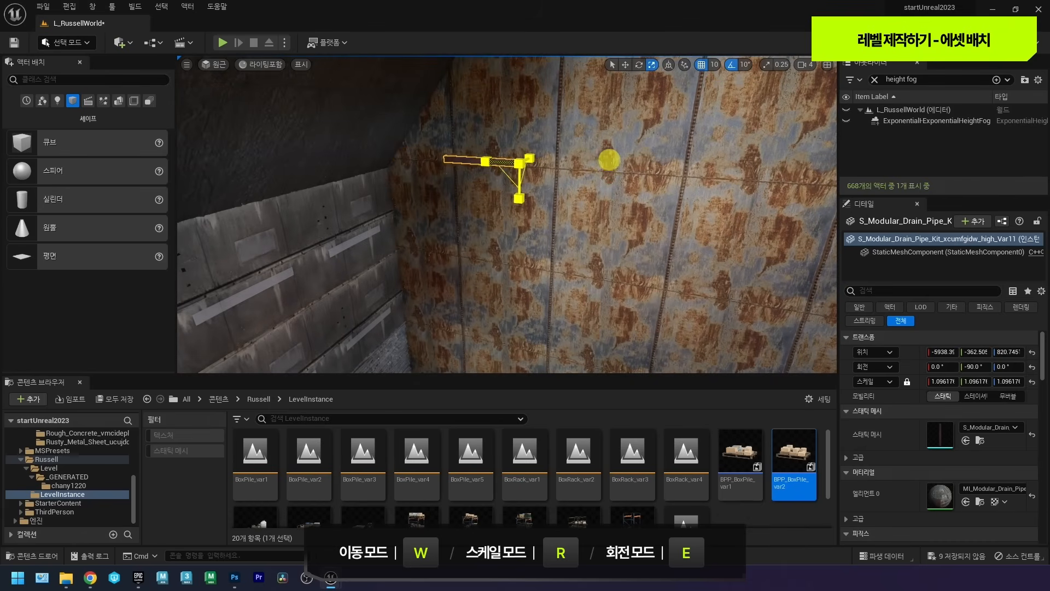
pyautogui.moveTo(979, 381); pyautogui.dragTo(1049, 381)
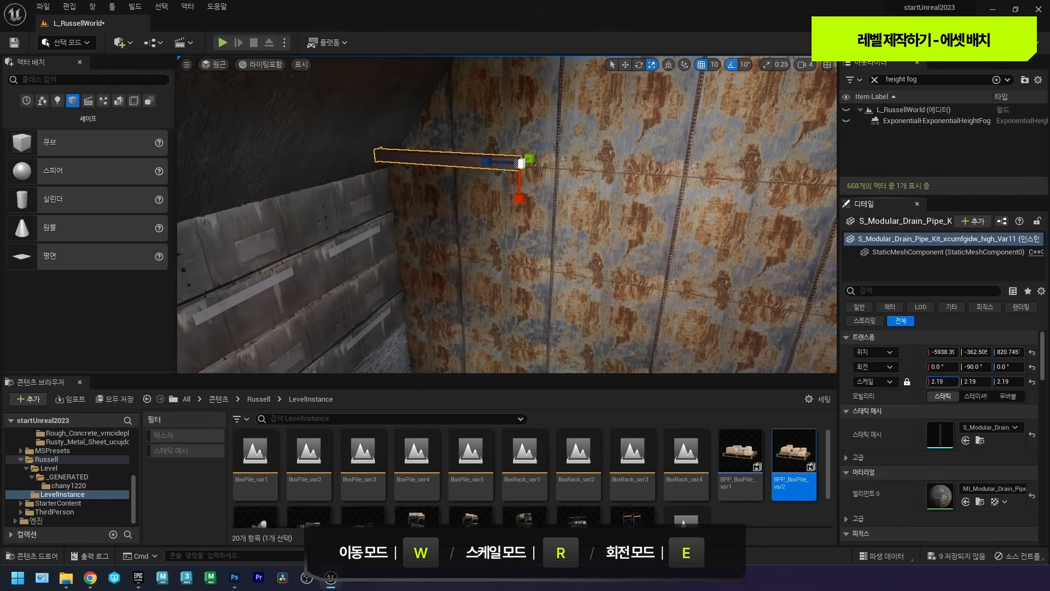
pyautogui.press('w')
pyautogui.moveTo(539, 198); pyautogui.dragTo(609, 220, button='right')
pyautogui.moveTo(608, 216); pyautogui.dragTo(570, 220)
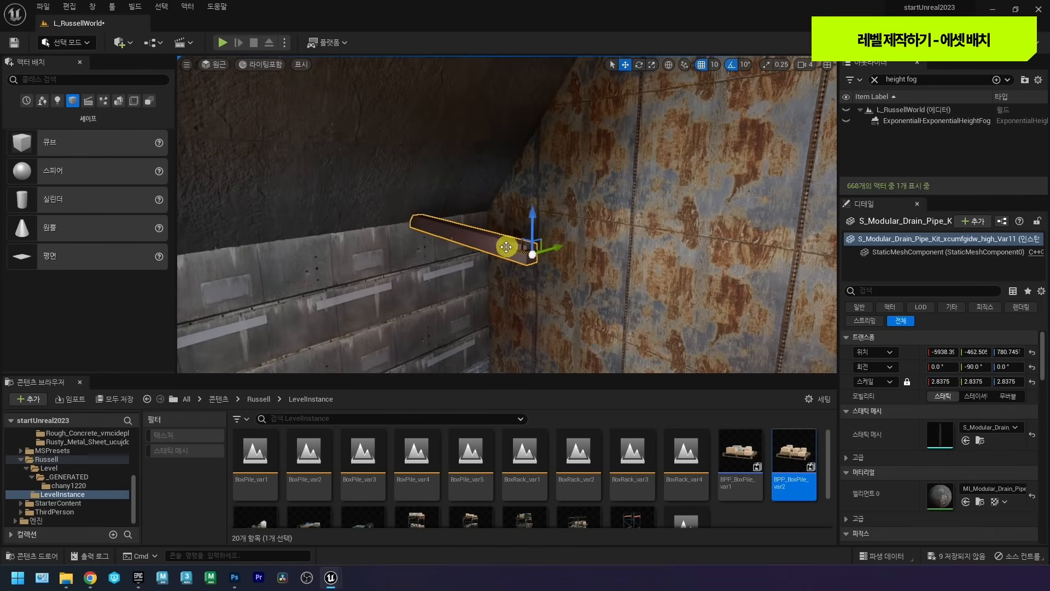
pyautogui.moveTo(508, 246); pyautogui.dragTo(579, 271)
# Duplicate the horizontal pipe three times end to end along the end wall, the last copy at about X -6688.
pyautogui.moveTo(525, 265); pyautogui.dragTo(601, 268, button='right')
pyautogui.keyDown('alt'); pyautogui.moveTo(407, 228); pyautogui.dragTo(420, 229); pyautogui.keyUp('alt')
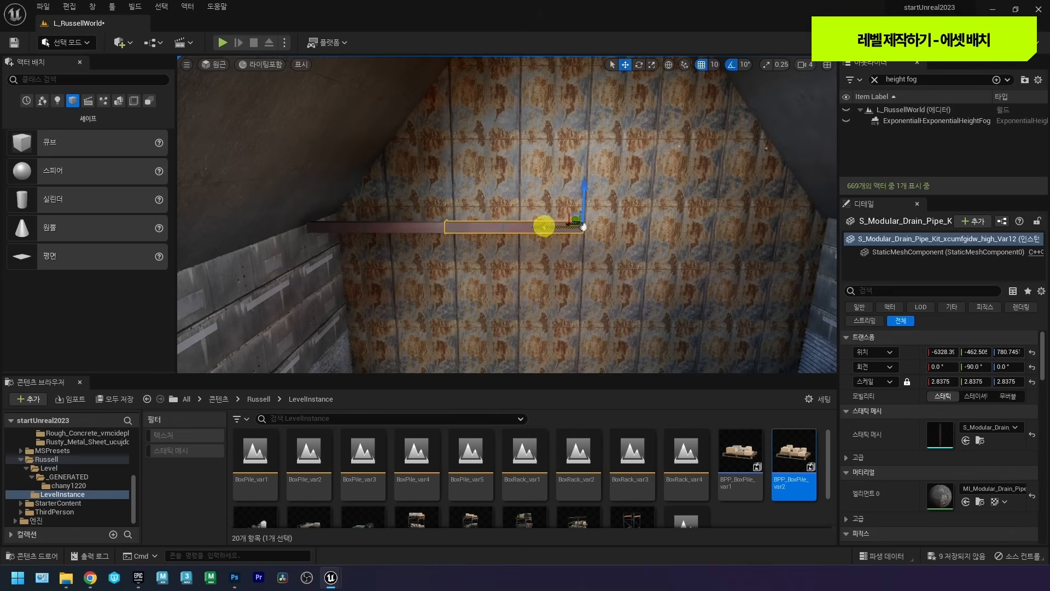
pyautogui.keyDown('alt'); pyautogui.moveTo(544, 226); pyautogui.dragTo(695, 237); pyautogui.keyUp('alt')
pyautogui.moveTo(669, 236); pyautogui.dragTo(537, 234, button='right')
pyautogui.keyDown('alt'); pyautogui.moveTo(499, 247); pyautogui.dragTo(502, 246); pyautogui.keyUp('alt')
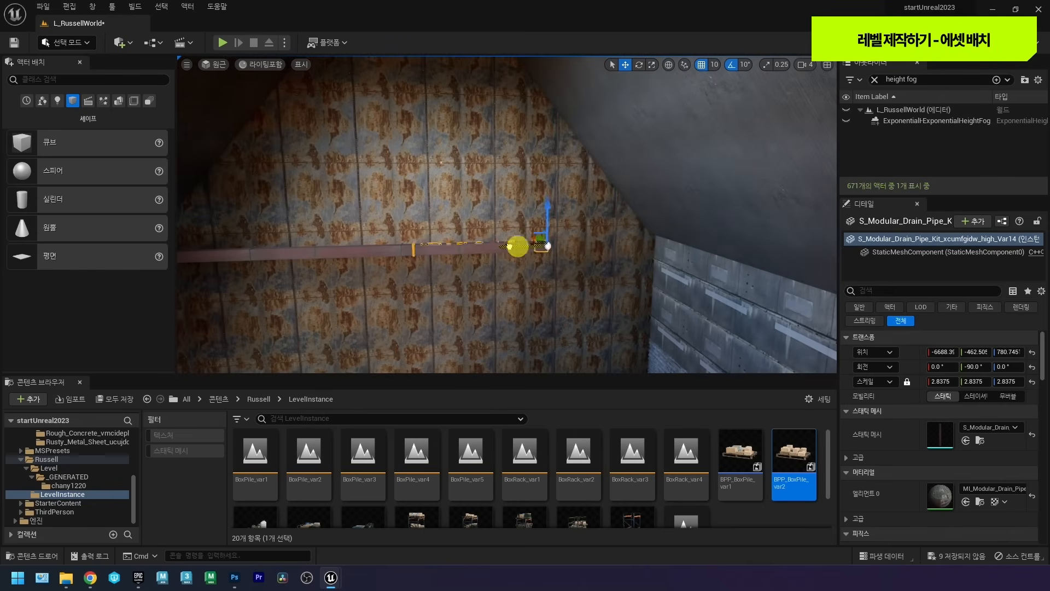
# Select all four horizontal pipe segments and stretch them so the beam spans the full width of the end wall.
pyautogui.moveTo(545, 255); pyautogui.dragTo(562, 228, button='right')
pyautogui.keyDown('ctrl'); pyautogui.click(450, 211); pyautogui.keyUp('ctrl')
pyautogui.moveTo(451, 212); pyautogui.dragTo(389, 211, button='right')
pyautogui.keyDown('ctrl'); pyautogui.click(393, 210); pyautogui.keyUp('ctrl')
pyautogui.keyDown('ctrl'); pyautogui.click(389, 212); pyautogui.keyUp('ctrl')
pyautogui.scroll(-5, 357, 206)
pyautogui.press('r')
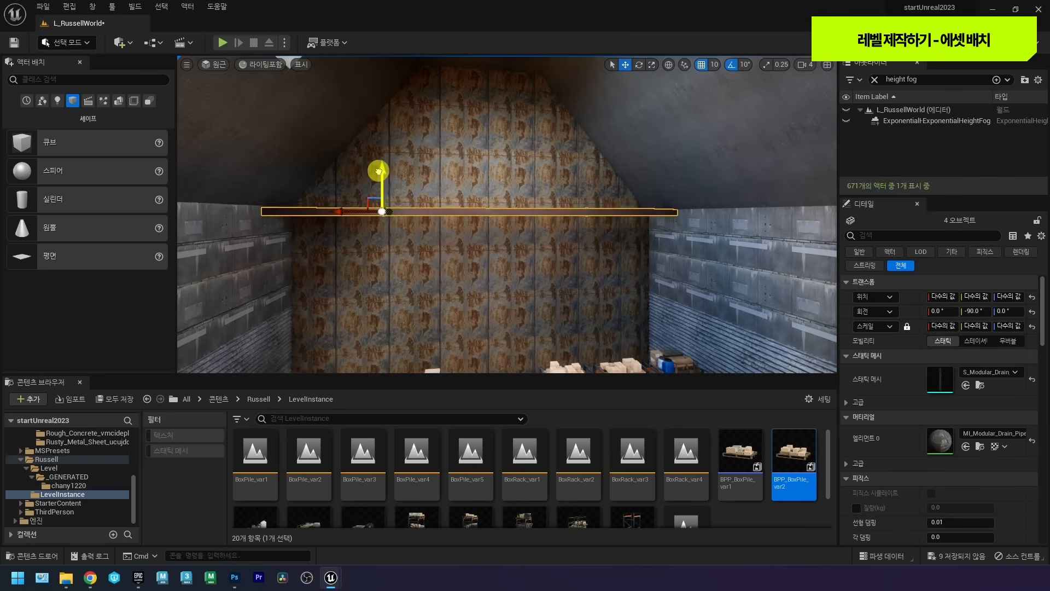
# Duplicate one horizontal pipe segment and rotate the copy so it stands upright.
pyautogui.moveTo(473, 204); pyautogui.dragTo(431, 183, button='right')
pyautogui.click(448, 207)
pyautogui.press('e')
pyautogui.moveTo(524, 152); pyautogui.dragTo(646, 153)
pyautogui.moveTo(426, 219); pyautogui.dragTo(517, 261, button='right')
# Place the upright pipe on the horizontal beam near its end at about X -6804, Y -463, Z 771.
pyautogui.press('w')
pyautogui.press('q')
pyautogui.press('w')
pyautogui.moveTo(477, 266); pyautogui.dragTo(603, 263)
pyautogui.moveTo(603, 263); pyautogui.dragTo(593, 287, button='right')
pyautogui.moveTo(562, 268); pyautogui.dragTo(629, 281)
pyautogui.moveTo(628, 281); pyautogui.dragTo(584, 268, button='right')
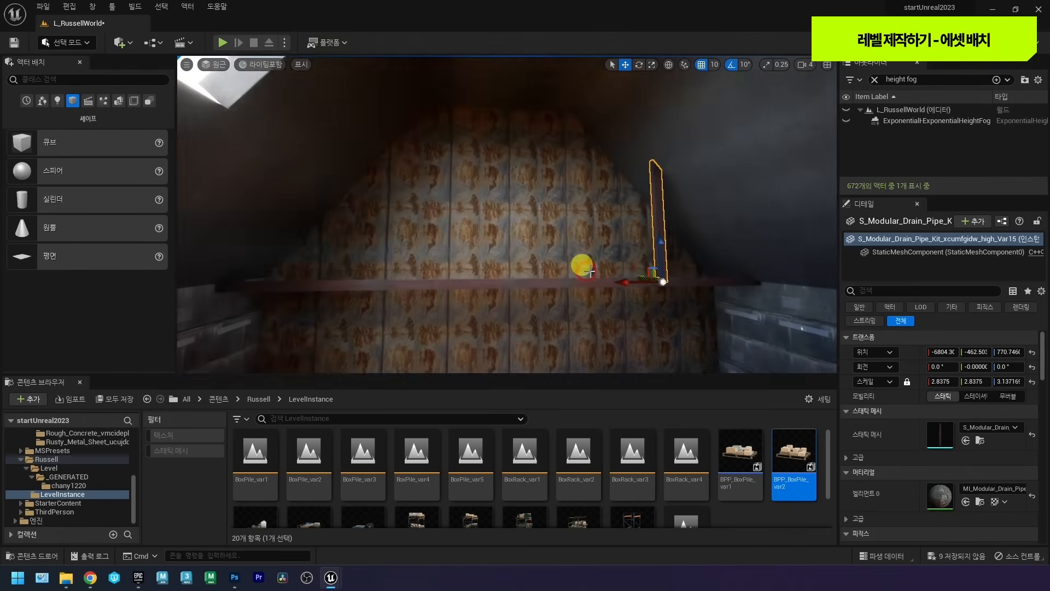
# Duplicate the upright pipe along the beam toward the wall's centre, placing the copy at about X -6554.
pyautogui.keyDown('alt'); pyautogui.moveTo(633, 279); pyautogui.dragTo(584, 283); pyautogui.keyUp('alt')
pyautogui.moveTo(547, 271)
pyautogui.mouseDown(button='right')
pyautogui.moveTo(546, 251)
pyautogui.moveTo(554, 258)
pyautogui.mouseUp(button='right')
pyautogui.press('s')
pyautogui.press('w')
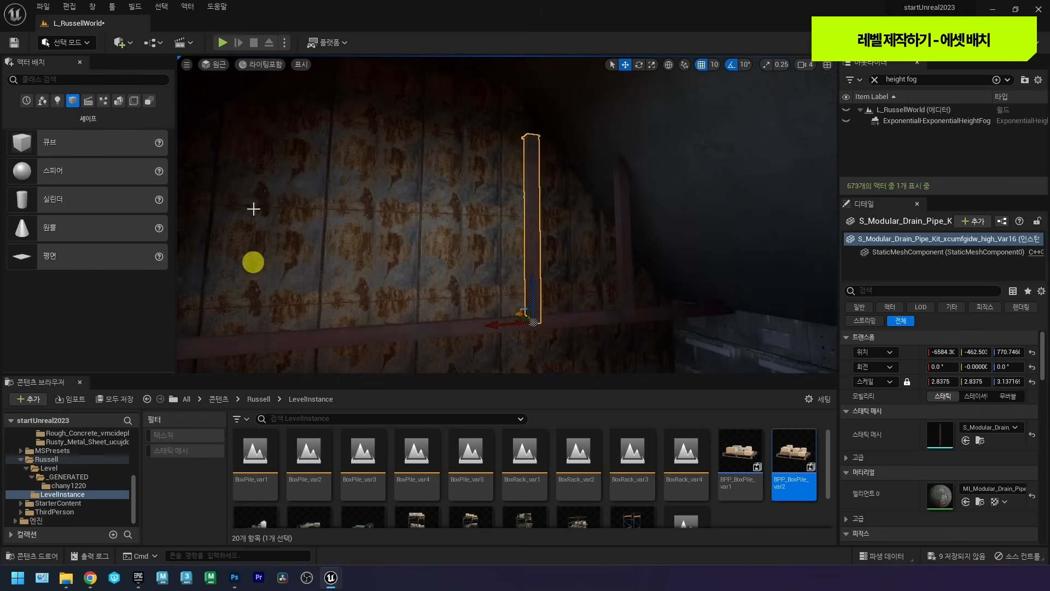
pyautogui.press('s')
pyautogui.moveTo(488, 214); pyautogui.dragTo(487, 213, button='right')
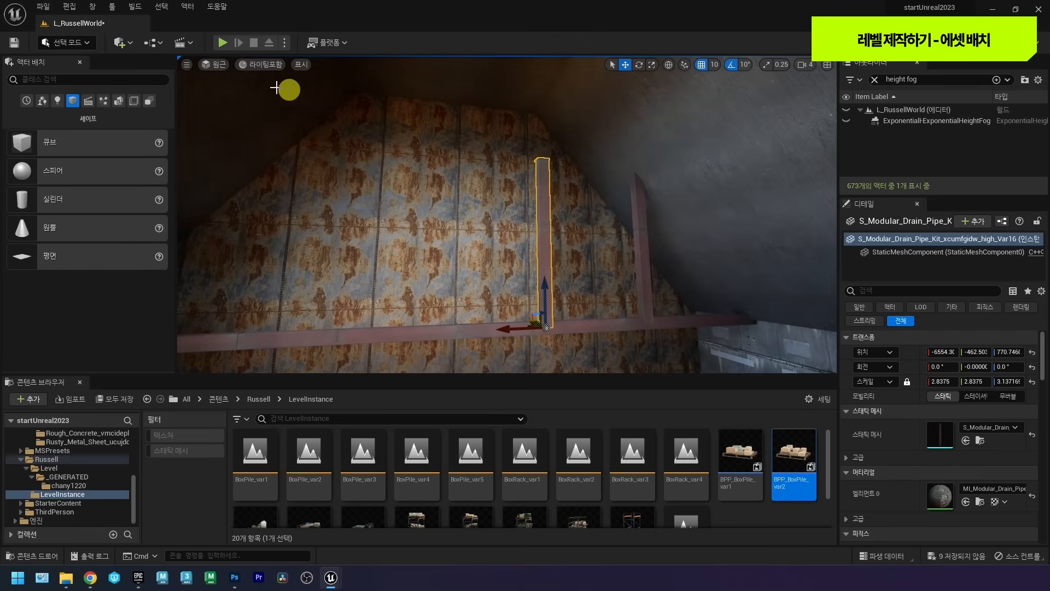
# Switch the viewport to Unlit and extend the second upright with a copy stacked above it at about Z 941.
pyautogui.click(253, 67)
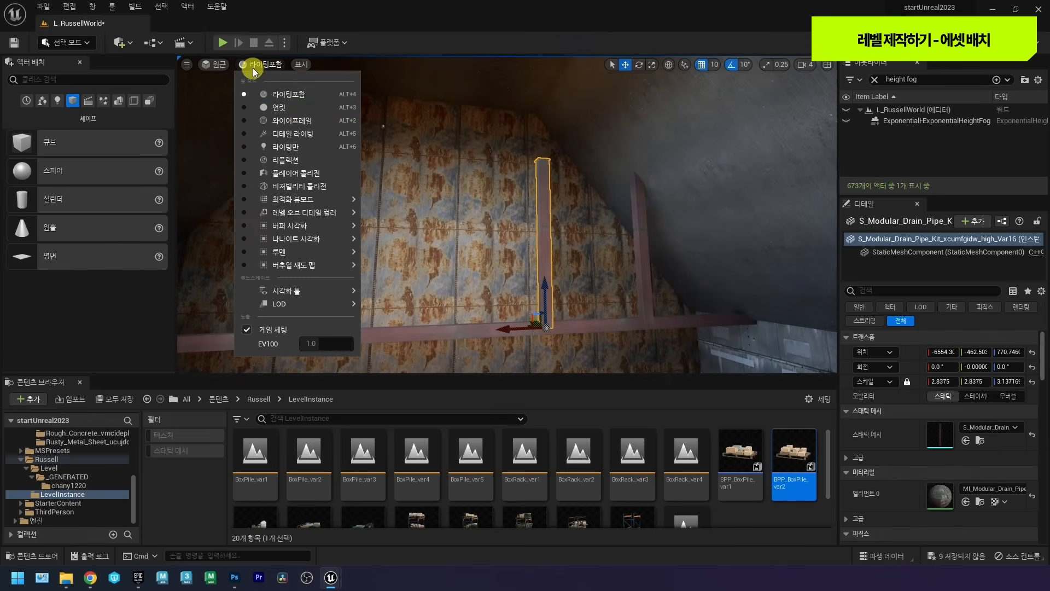
pyautogui.click(280, 108)
pyautogui.moveTo(535, 184); pyautogui.dragTo(553, 223, button='right')
pyautogui.keyDown('alt'); pyautogui.moveTo(535, 292); pyautogui.dragTo(534, 272); pyautogui.keyUp('alt')
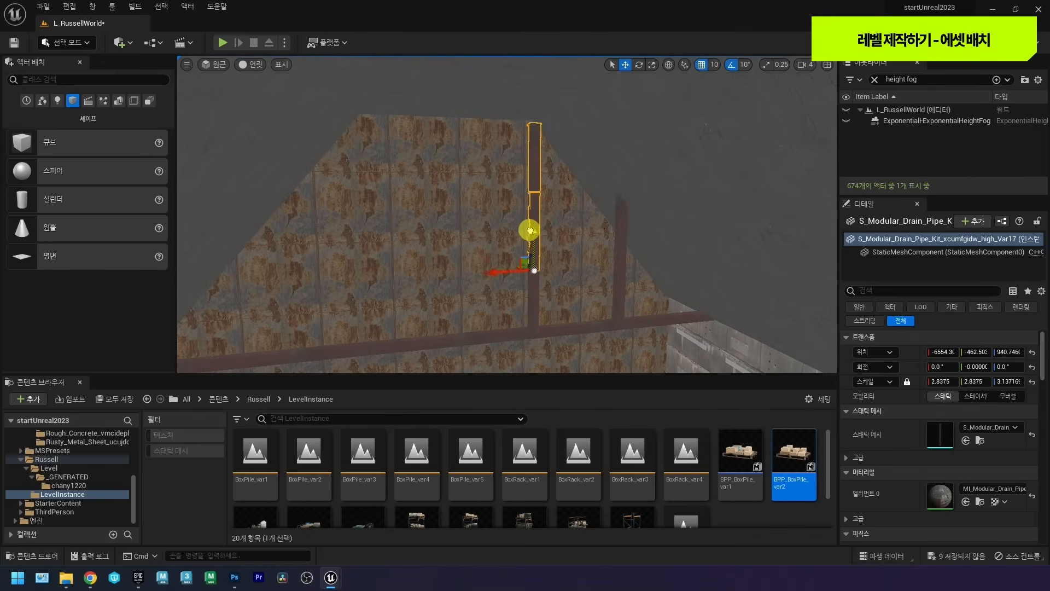
# Select both stacked upright pieces and duplicate them across the end wall to about X -6124.
pyautogui.keyDown('ctrl'); pyautogui.click(539, 219); pyautogui.keyUp('ctrl')
pyautogui.moveTo(542, 195); pyautogui.dragTo(555, 173, button='right')
pyautogui.scroll(-6, 493, 99)
pyautogui.keyDown('alt'); pyautogui.moveTo(519, 318); pyautogui.dragTo(359, 318); pyautogui.keyUp('alt')
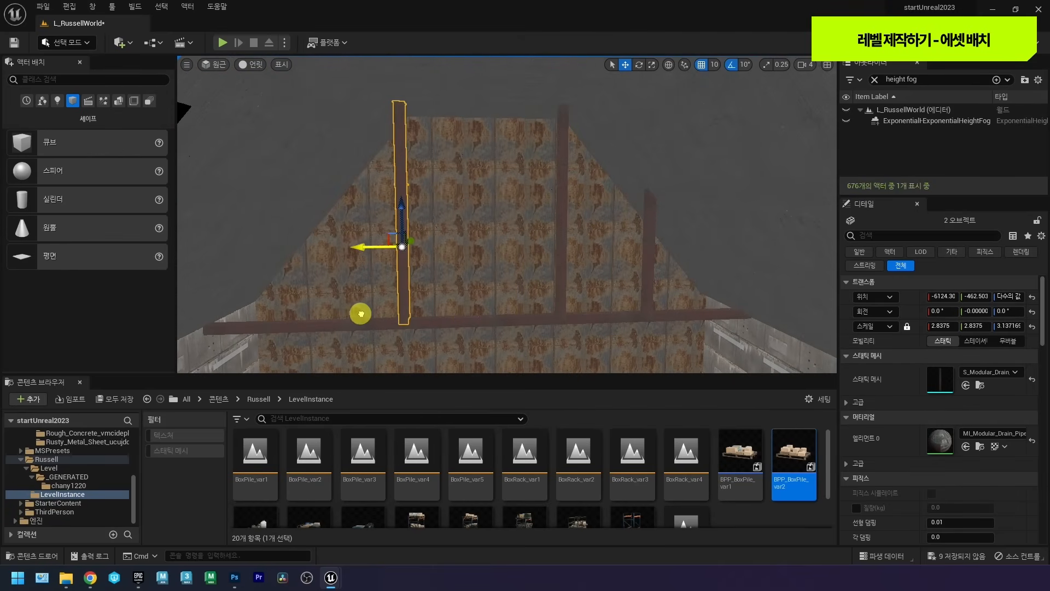
# Duplicate the single-height upright to the beam's other end at about X -5904, mirroring the first one.
pyautogui.moveTo(474, 223); pyautogui.dragTo(448, 228, button='right')
pyautogui.click(477, 276)
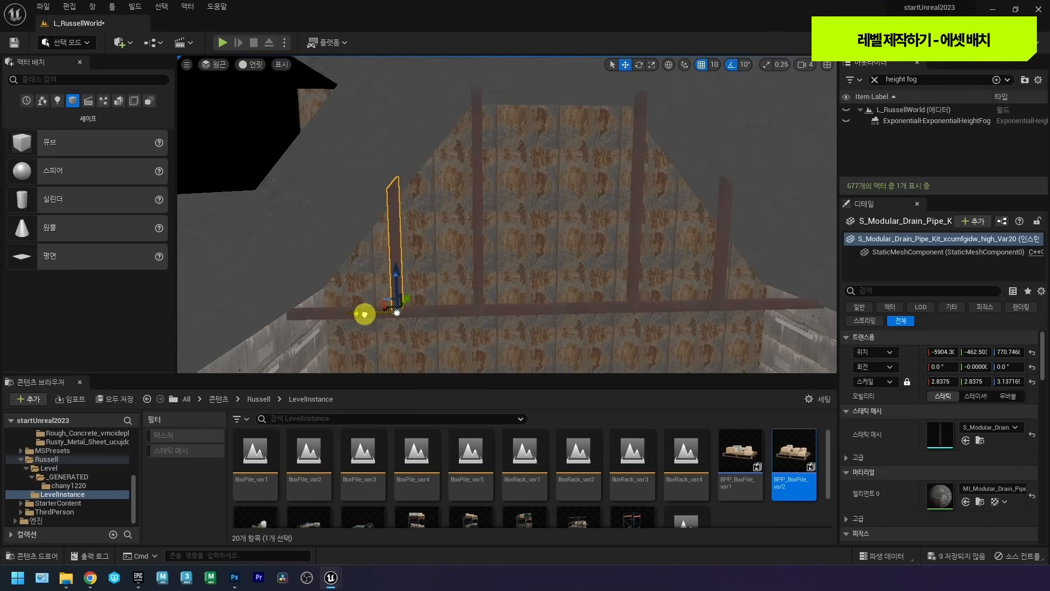
pyautogui.moveTo(527, 220); pyautogui.dragTo(522, 201, button='right')
pyautogui.press('q')
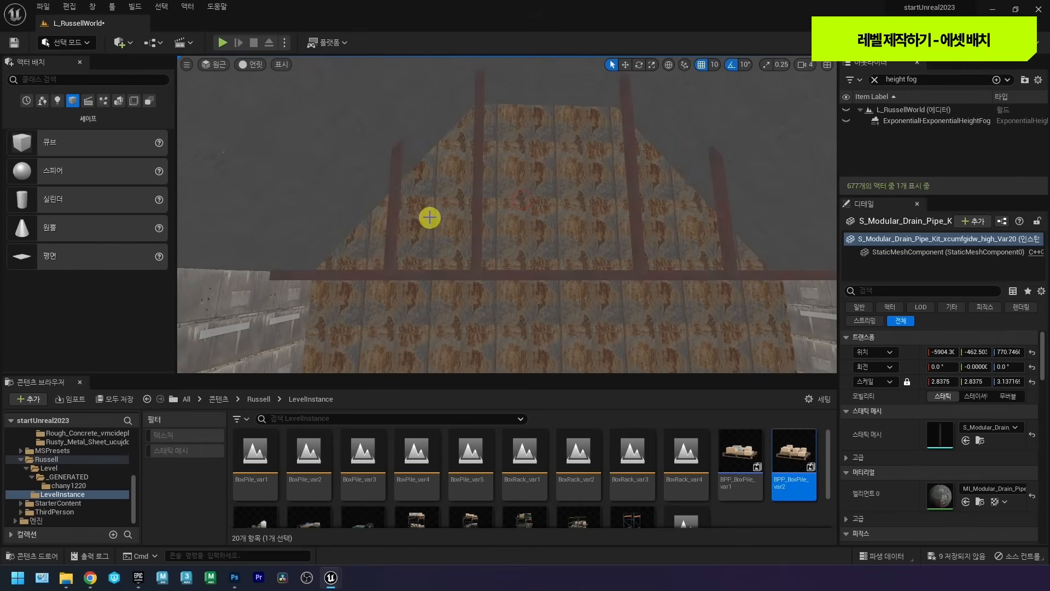
# Locate the metal beam's source asset from its floor sample and place a new copy on the end-wall beam at X -6010, Z 780.
pyautogui.moveTo(421, 217); pyautogui.dragTo(368, 261, button='right')
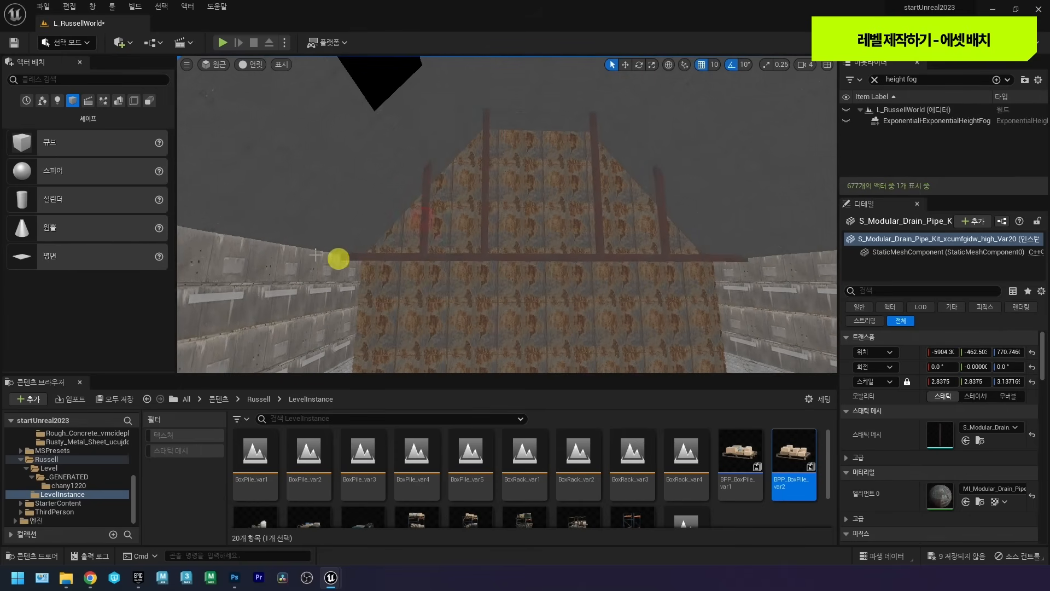
pyautogui.moveTo(517, 114); pyautogui.dragTo(537, 145, button='right')
pyautogui.press('w')
pyautogui.click(490, 207)
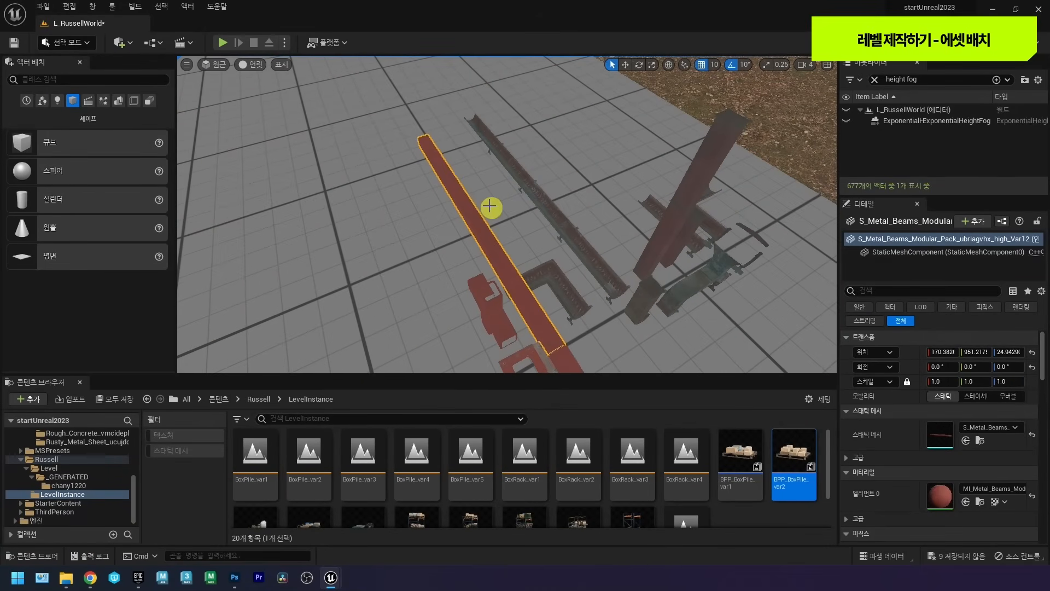
pyautogui.hotkey('ctrl', 'b')
pyautogui.moveTo(460, 192); pyautogui.dragTo(611, 124, button='right')
pyautogui.press('w')
pyautogui.moveTo(550, 459); pyautogui.dragTo(502, 288)
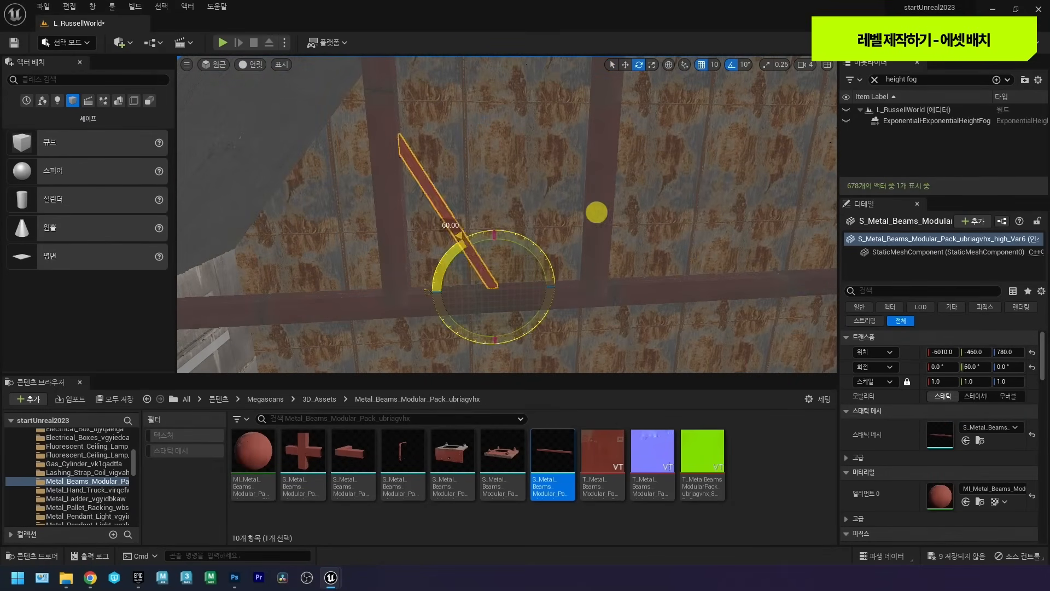
# Turn the new beam into a 60° diagonal brace between the first two uprights at X -5920, stretching its length scale to about 1.955.
pyautogui.moveTo(460, 258); pyautogui.dragTo(467, 233, button='right')
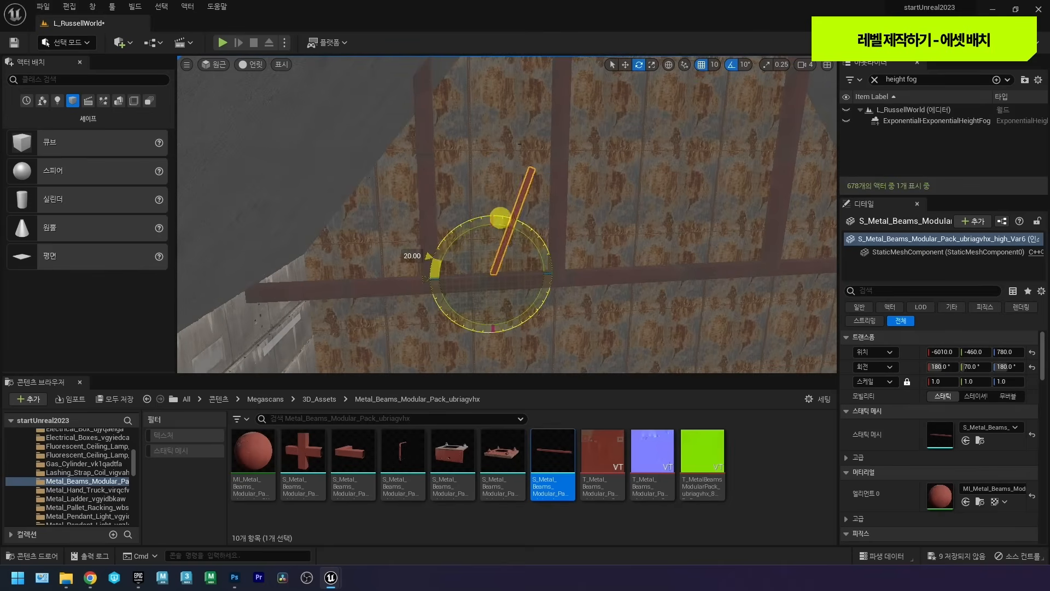
pyautogui.moveTo(511, 258); pyautogui.dragTo(507, 267)
pyautogui.moveTo(498, 329); pyautogui.dragTo(498, 271, button='right')
pyautogui.press('w')
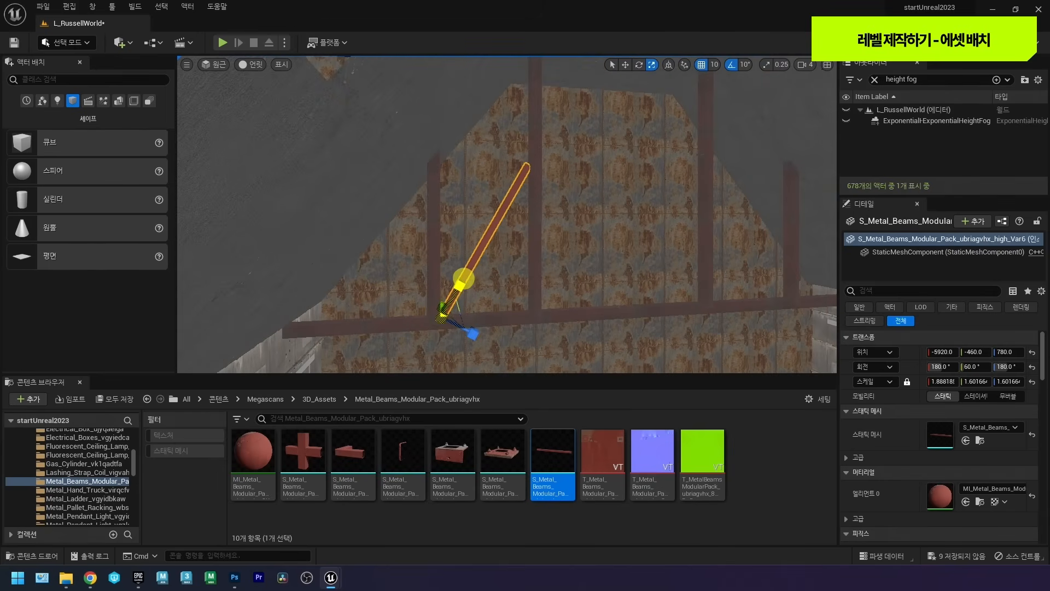
pyautogui.press('w')
pyautogui.moveTo(469, 244); pyautogui.dragTo(466, 283, button='right')
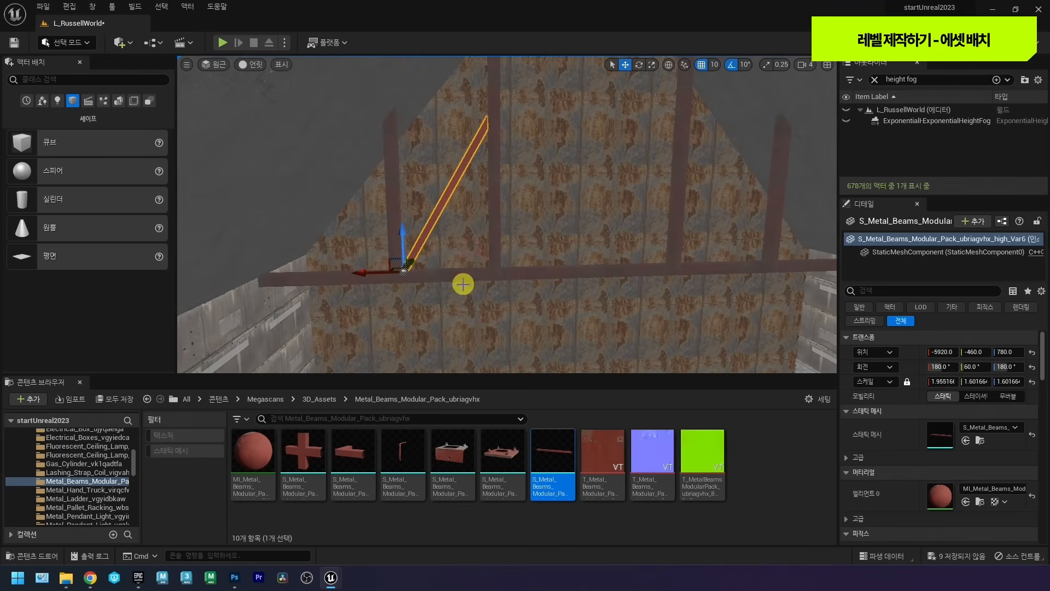
# Duplicate the diagonal brace to X -6780 and rotate the copy without angle snapping to about 124.3°, mirroring the first brace.
pyautogui.keyDown('alt'); pyautogui.moveTo(379, 274); pyautogui.dragTo(728, 284); pyautogui.keyUp('alt')
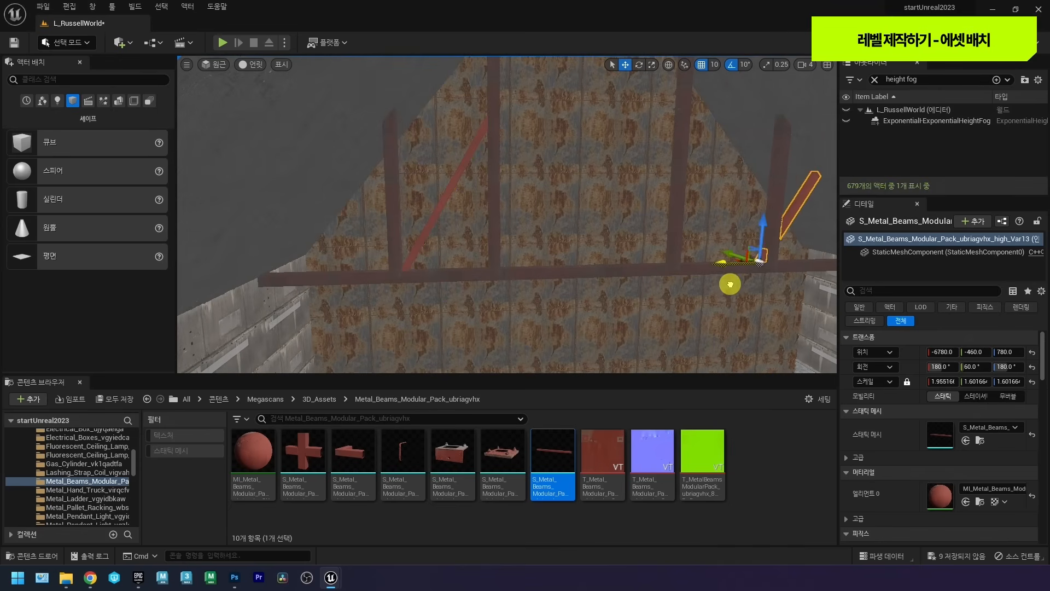
pyautogui.moveTo(596, 256); pyautogui.dragTo(609, 258, button='right')
pyautogui.press('e')
pyautogui.moveTo(573, 232); pyautogui.dragTo(485, 275)
pyautogui.moveTo(589, 202); pyautogui.dragTo(581, 227, button='right')
pyautogui.moveTo(592, 217); pyautogui.dragTo(593, 258)
pyautogui.click(729, 66)
pyautogui.scroll(3, 600, 140)
pyautogui.press('r')
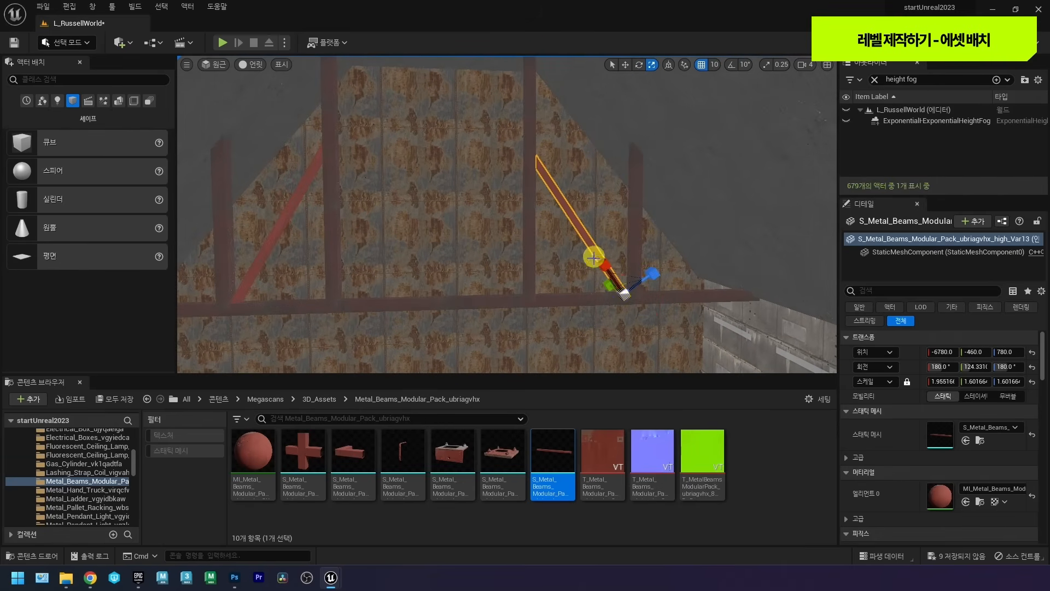
pyautogui.moveTo(544, 217); pyautogui.dragTo(545, 206, button='right')
# Duplicate the first diagonal brace to X -6130, Z 1110 and rotate the copy to about 0° so it lies horizontal.
pyautogui.click(382, 203)
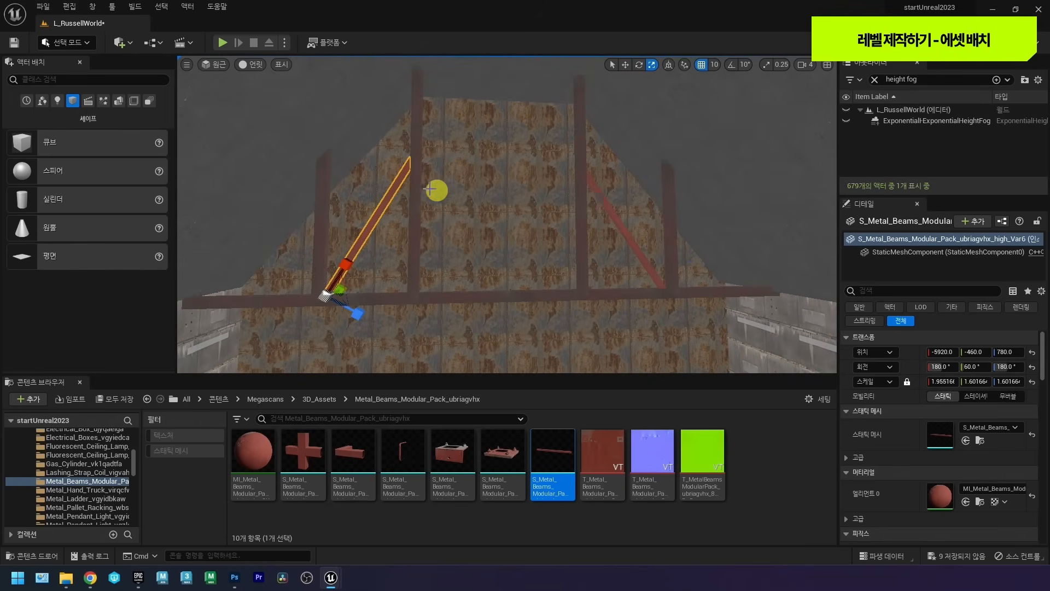
pyautogui.moveTo(430, 188); pyautogui.dragTo(487, 246, button='right')
pyautogui.press('w')
pyautogui.moveTo(479, 291); pyautogui.dragTo(478, 289, button='right')
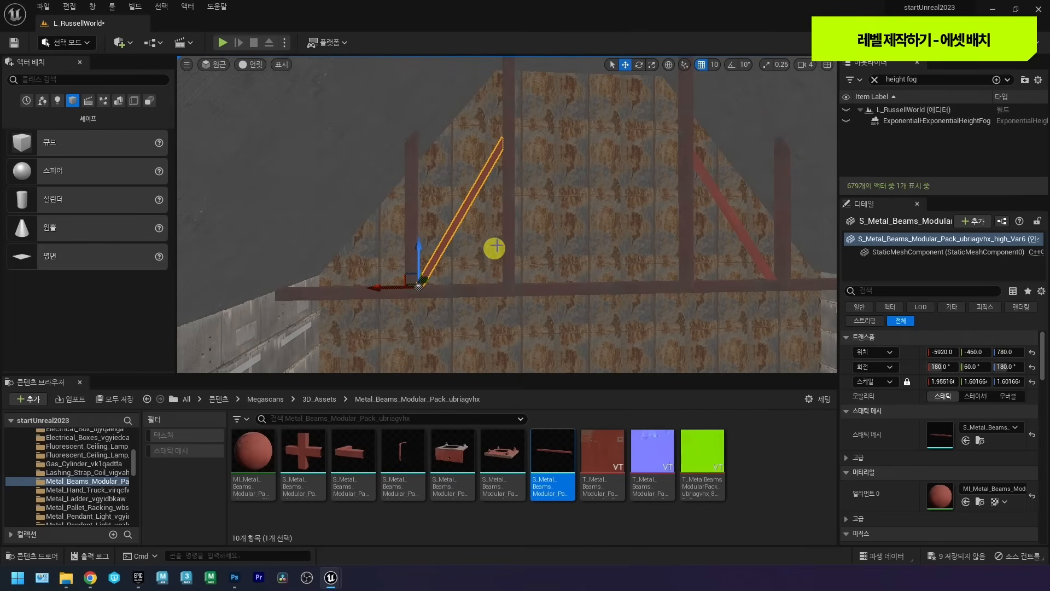
pyautogui.keyDown('alt'); pyautogui.moveTo(372, 285); pyautogui.dragTo(472, 287); pyautogui.keyUp('alt')
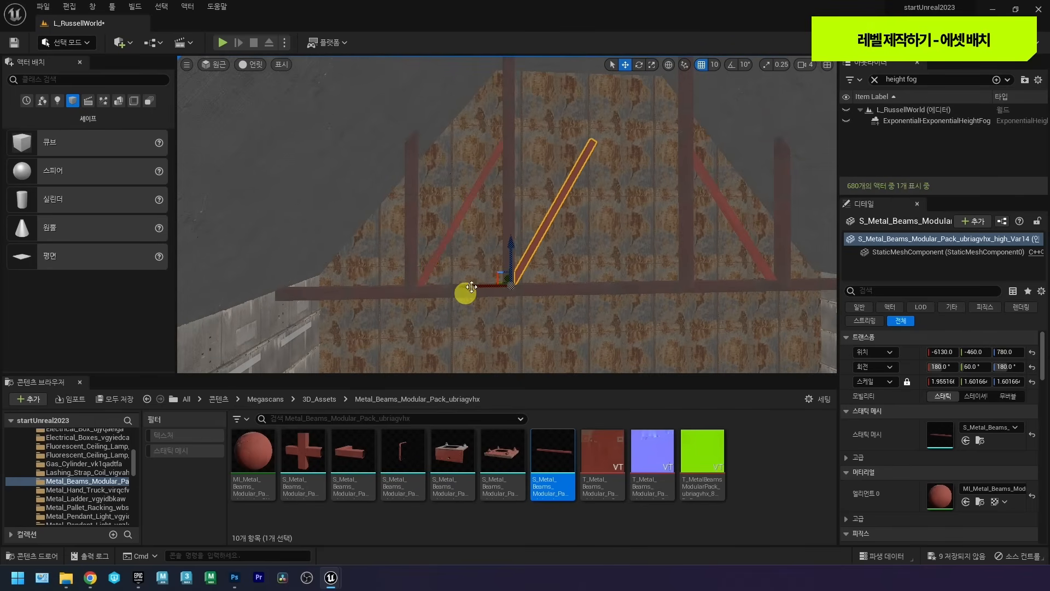
pyautogui.moveTo(514, 245); pyautogui.dragTo(524, 118)
pyautogui.moveTo(521, 189); pyautogui.dragTo(531, 163, button='right')
pyautogui.press('e')
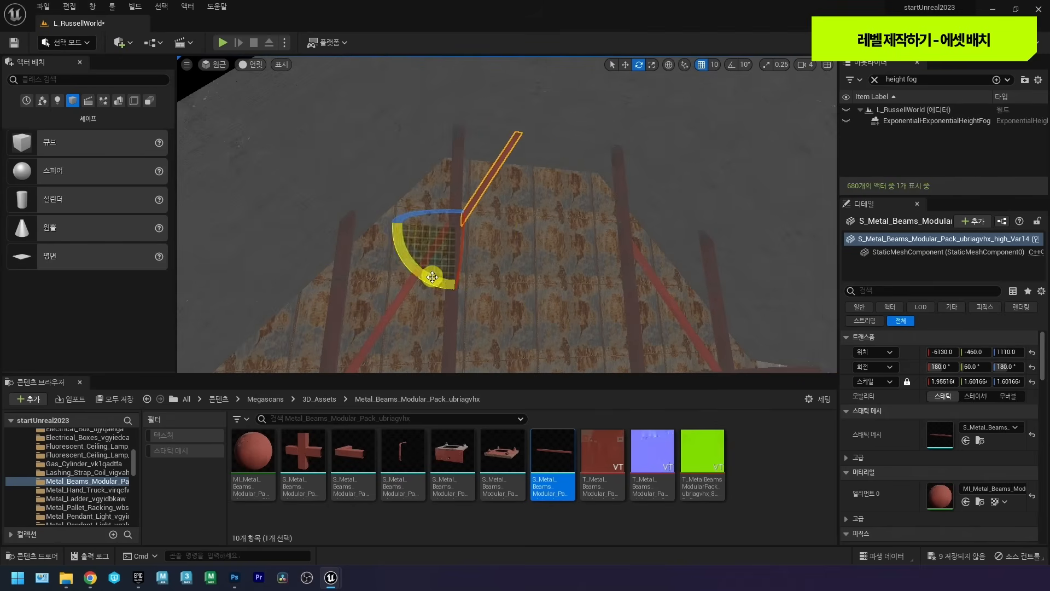
pyautogui.moveTo(434, 270); pyautogui.dragTo(355, 215)
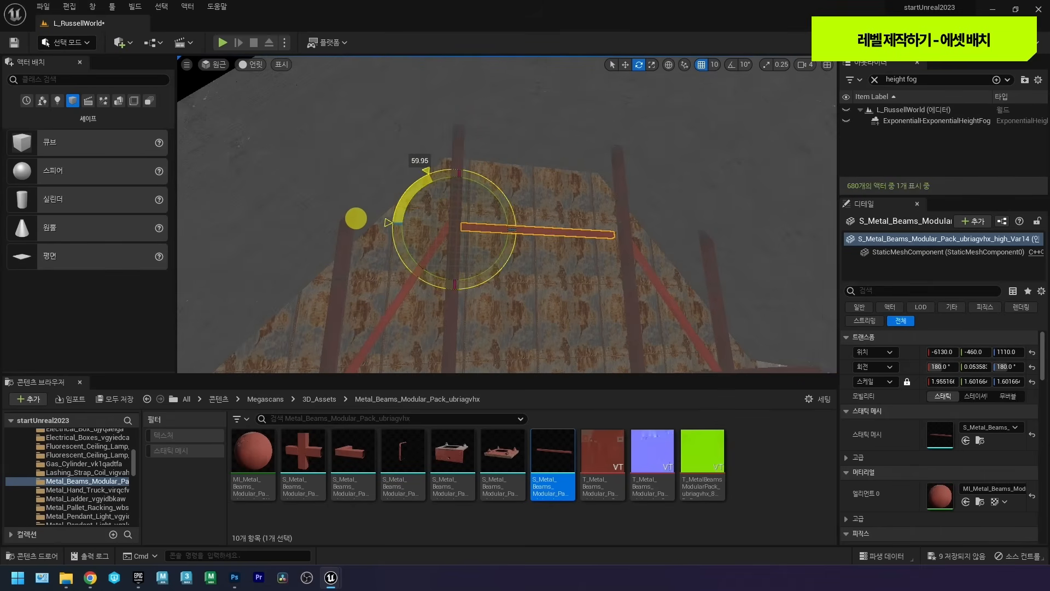
# Stretch the horizontal beam to a length scale of about 2.055 so it spans the two tall uprights.
pyautogui.moveTo(497, 276); pyautogui.dragTo(495, 297, button='right')
pyautogui.press('r')
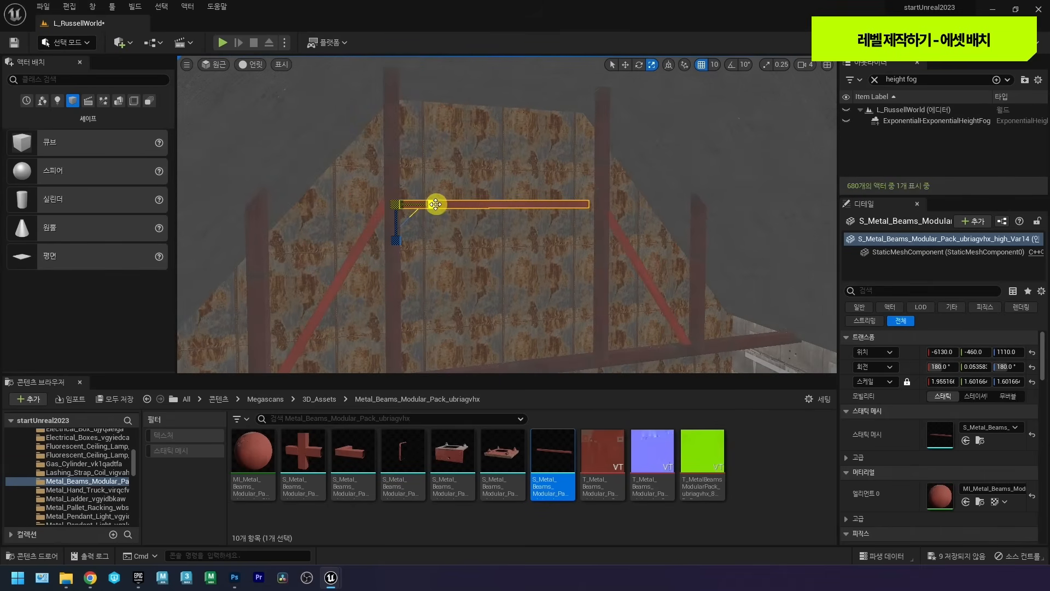
pyautogui.moveTo(475, 212); pyautogui.dragTo(430, 209, button='right')
pyautogui.press('g')
pyautogui.press('g')
# Duplicate the horizontal beam, stand the copy upright at 90° with angle snapping on, and duplicate that upright to X -6410.
pyautogui.press('w')
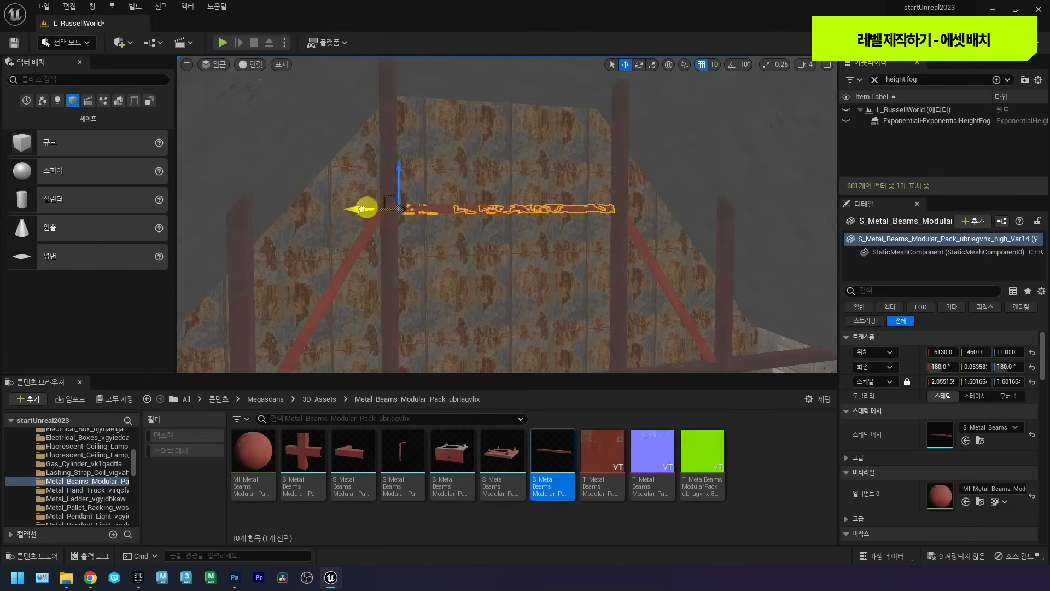
pyautogui.click(731, 65)
pyautogui.press('e')
pyautogui.moveTo(448, 164); pyautogui.dragTo(277, 184)
pyautogui.moveTo(277, 184); pyautogui.dragTo(588, 170, button='right')
pyautogui.press('w')
pyautogui.keyDown('alt'); pyautogui.moveTo(470, 216); pyautogui.dragTo(556, 216); pyautogui.keyUp('alt')
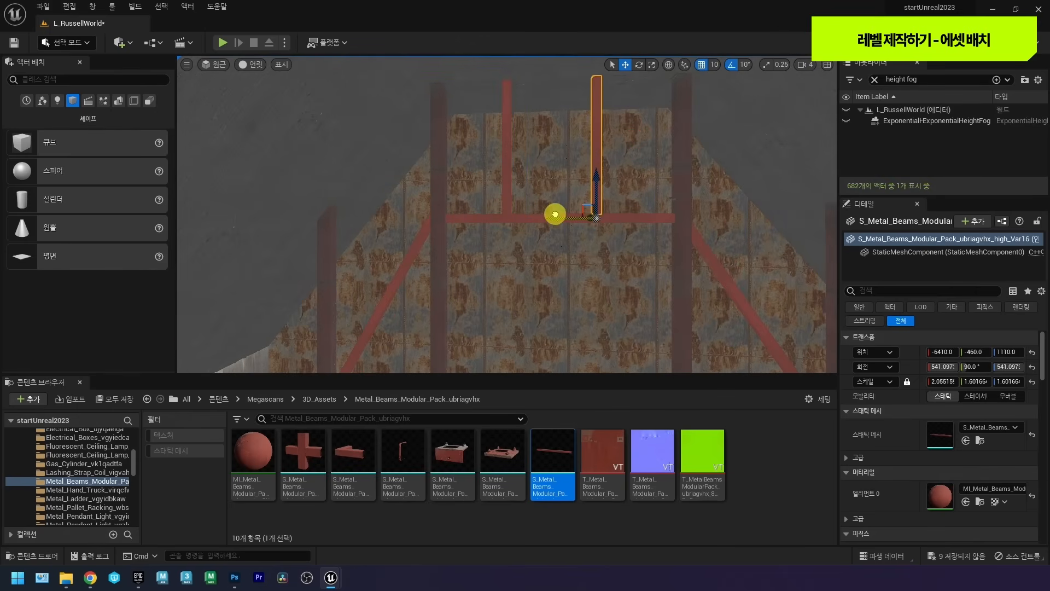
pyautogui.scroll(-3, 532, 204)
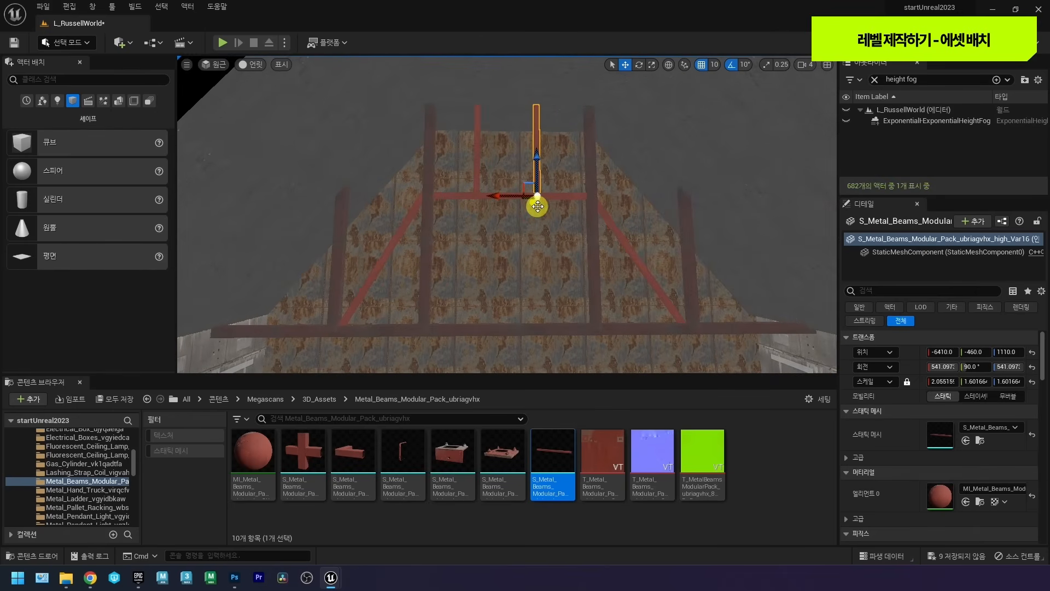
pyautogui.scroll(2, 524, 207)
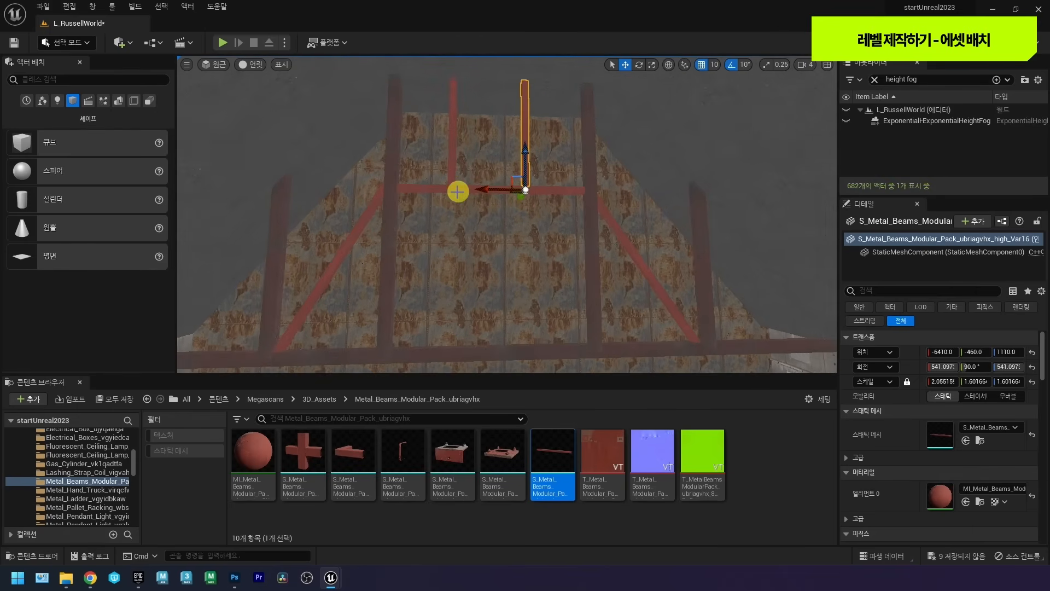
# Duplicate the horizontal beam outward to X -5900 and again toward the opposite outer upright at X -6430.
pyautogui.moveTo(458, 192); pyautogui.dragTo(413, 202, button='right')
pyautogui.click(385, 167)
pyautogui.click(401, 175)
pyautogui.moveTo(476, 186); pyautogui.dragTo(466, 185, button='right')
pyautogui.keyDown('alt'); pyautogui.moveTo(452, 189); pyautogui.dragTo(370, 196); pyautogui.keyUp('alt')
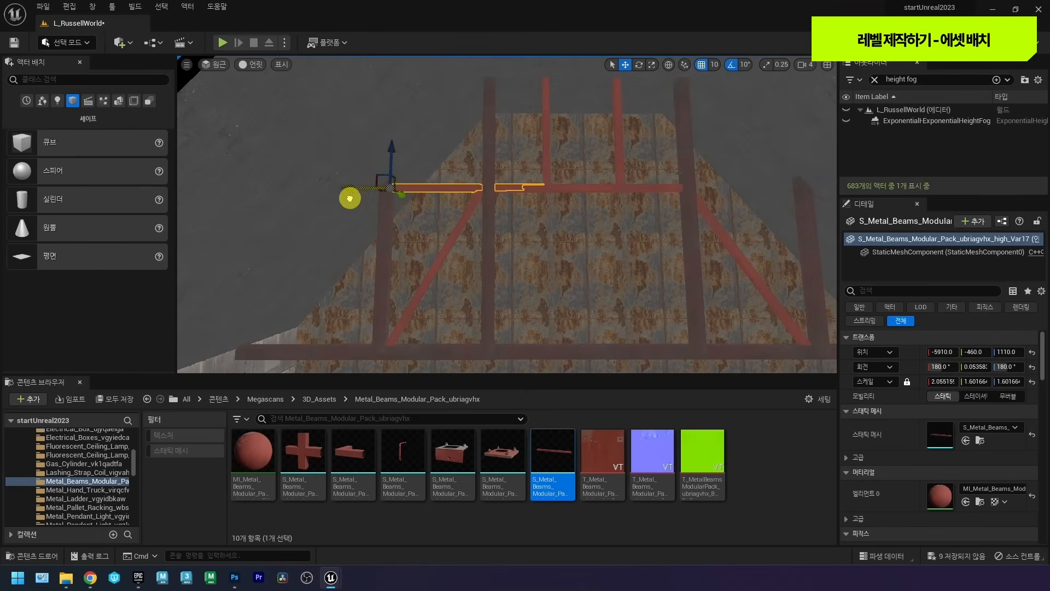
pyautogui.moveTo(375, 199); pyautogui.dragTo(392, 201, button='right')
pyautogui.scroll(-3, 391, 202)
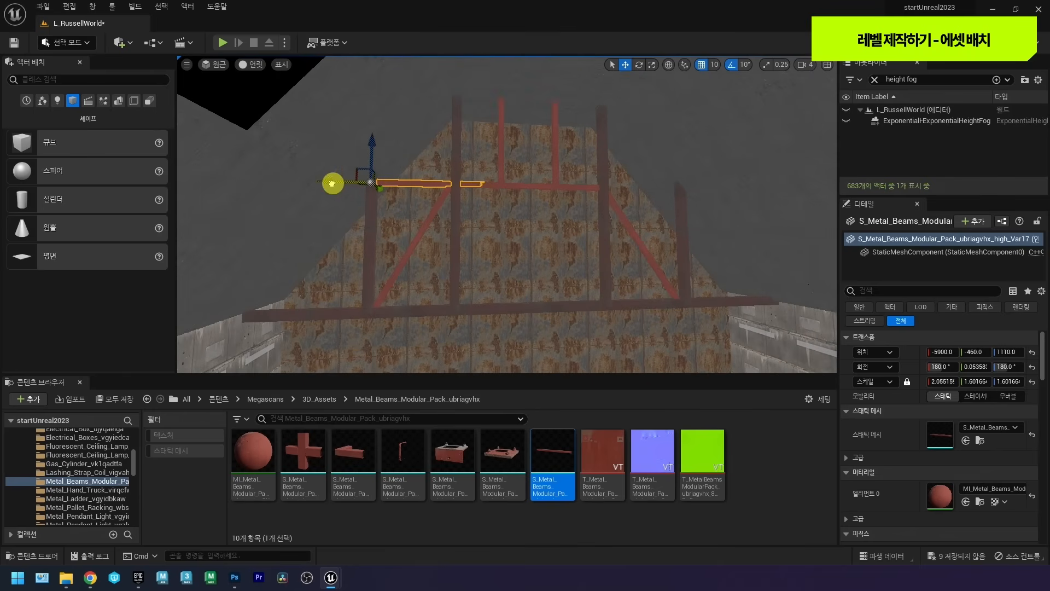
pyautogui.keyDown('alt'); pyautogui.moveTo(332, 184); pyautogui.dragTo(522, 186); pyautogui.keyUp('alt')
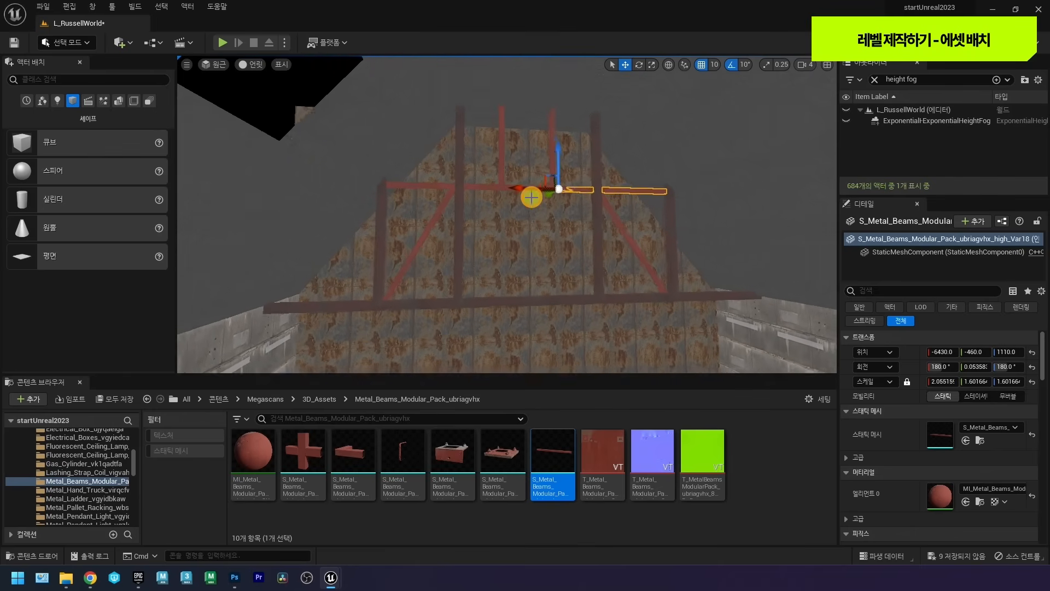
# Select the bottom beam, outer and inner uprights, diagonal brace and horizontal beams on the first side of the end-wall frame.
pyautogui.press('a')
pyautogui.moveTo(468, 191); pyautogui.dragTo(470, 191, button='right')
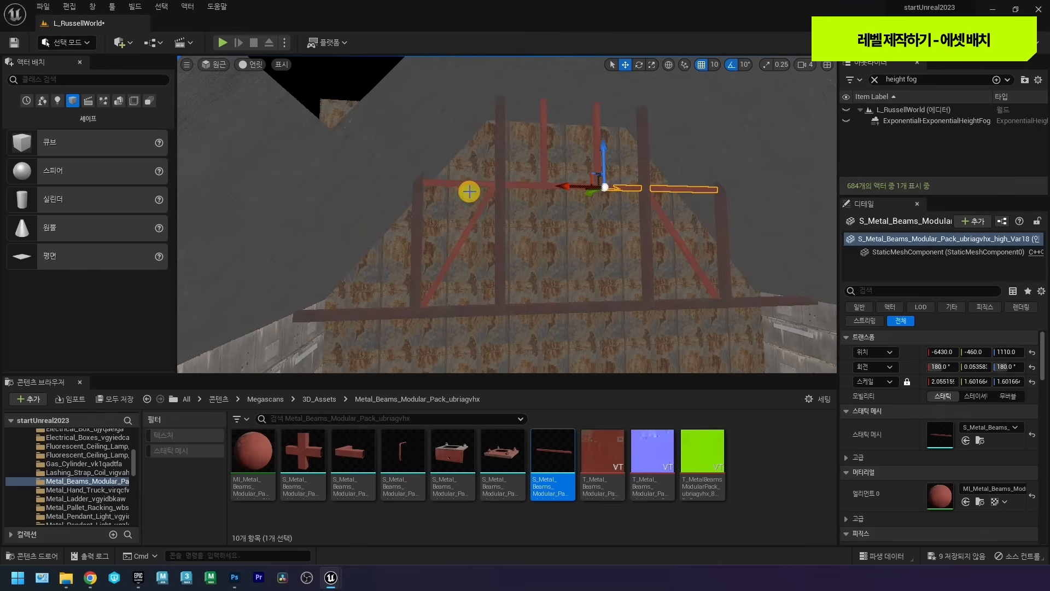
pyautogui.scroll(3, 450, 218)
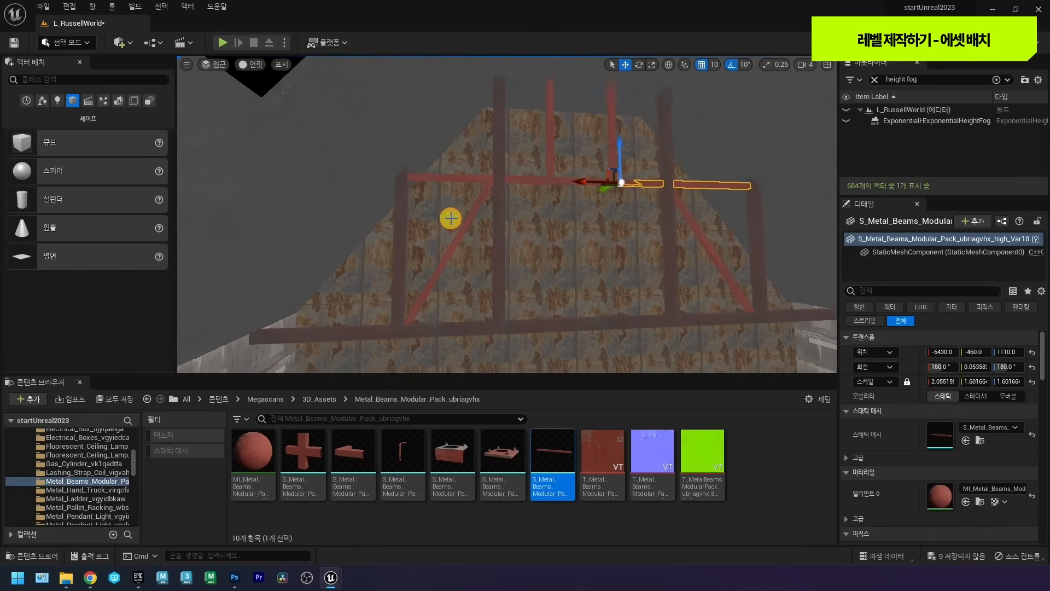
pyautogui.click(393, 274)
pyautogui.keyDown('ctrl'); pyautogui.click(429, 335); pyautogui.keyUp('ctrl')
pyautogui.keyDown('ctrl'); pyautogui.click(515, 328); pyautogui.keyUp('ctrl')
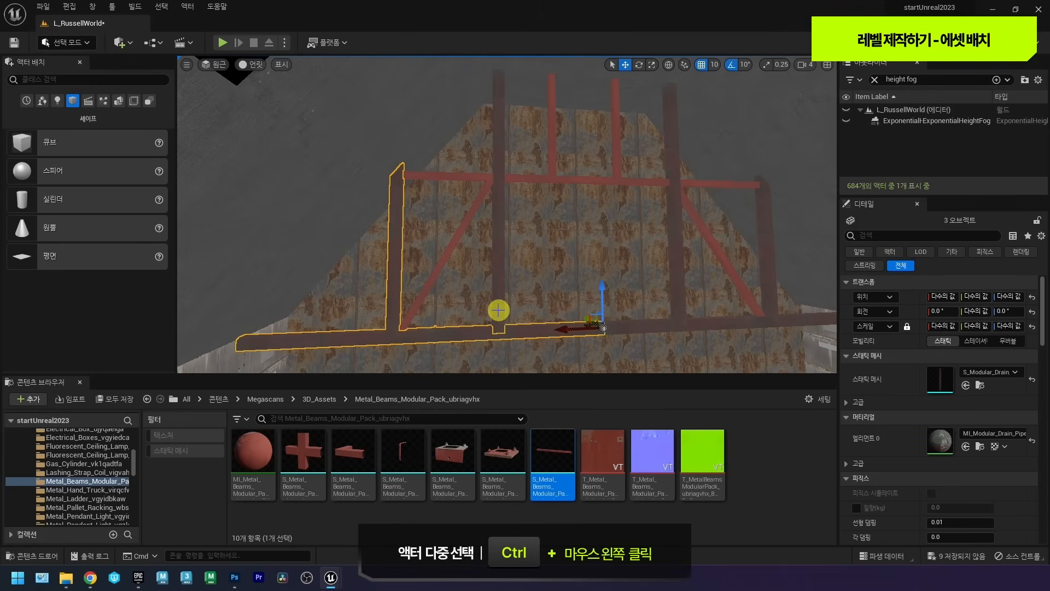
pyautogui.keyDown('ctrl'); pyautogui.click(455, 240); pyautogui.keyUp('ctrl')
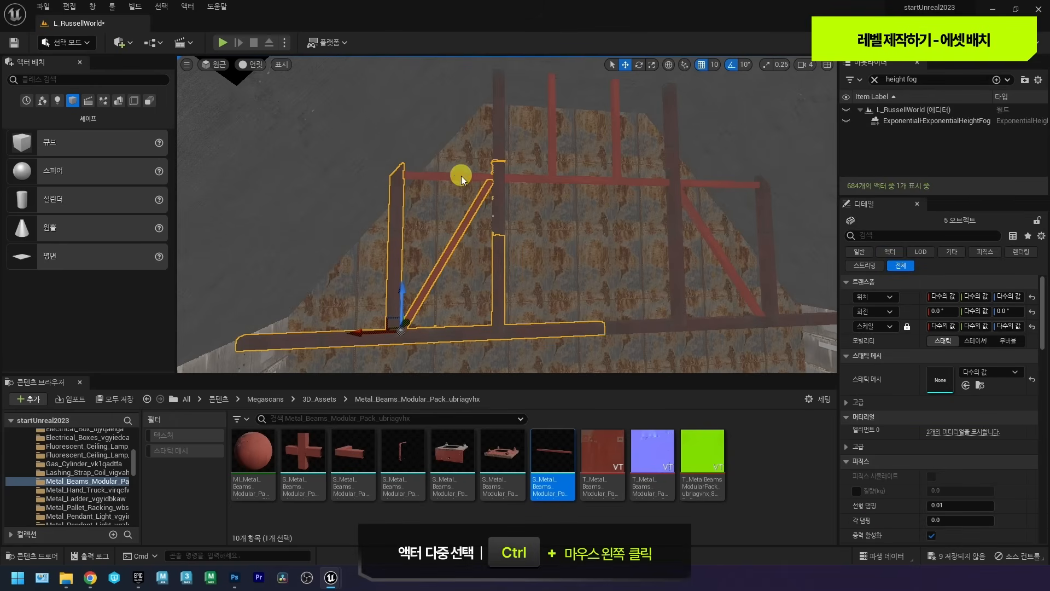
pyautogui.keyDown('ctrl'); pyautogui.click(462, 178); pyautogui.keyUp('ctrl')
pyautogui.keyDown('ctrl'); pyautogui.click(550, 178); pyautogui.keyUp('ctrl')
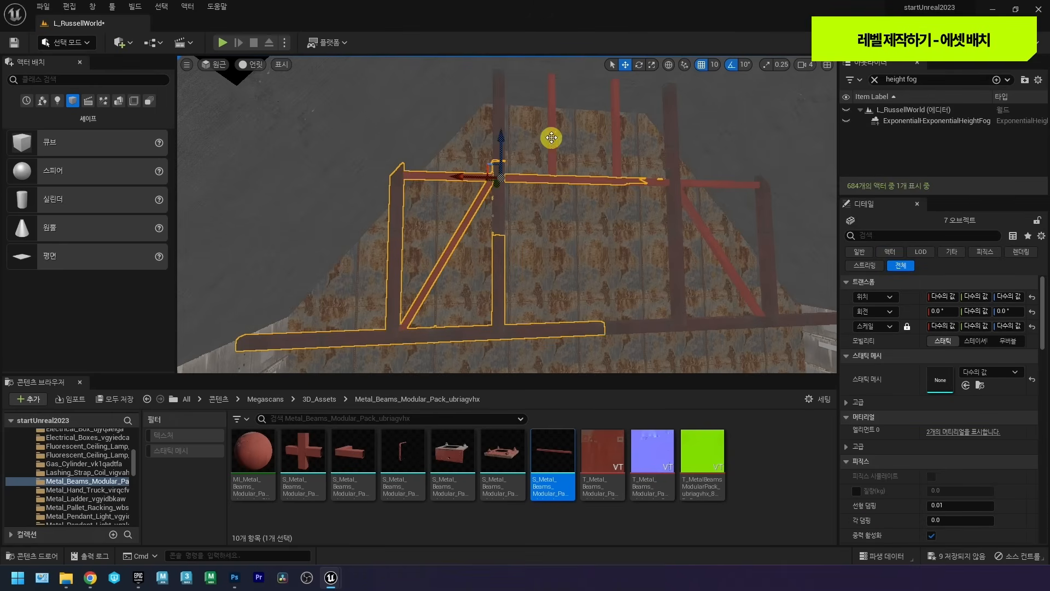
pyautogui.keyDown('ctrl'); pyautogui.click(502, 118); pyautogui.keyUp('ctrl')
# Add the frame's remaining uprights, beams and second diagonal brace to the selection, undoing the accidental move.
pyautogui.moveTo(560, 141); pyautogui.dragTo(204, 196, button='right')
pyautogui.moveTo(574, 181); pyautogui.dragTo(592, 249, button='right')
pyautogui.keyDown('ctrl'); pyautogui.click(614, 188); pyautogui.keyUp('ctrl')
pyautogui.keyDown('ctrl'); pyautogui.click(589, 296); pyautogui.keyUp('ctrl')
pyautogui.keyDown('ctrl'); pyautogui.click(617, 287); pyautogui.keyUp('ctrl')
pyautogui.moveTo(625, 291); pyautogui.dragTo(602, 279, button='right')
pyautogui.keyDown('ctrl'); pyautogui.click(603, 277); pyautogui.keyUp('ctrl')
pyautogui.keyDown('ctrl'); pyautogui.click(607, 254); pyautogui.keyUp('ctrl')
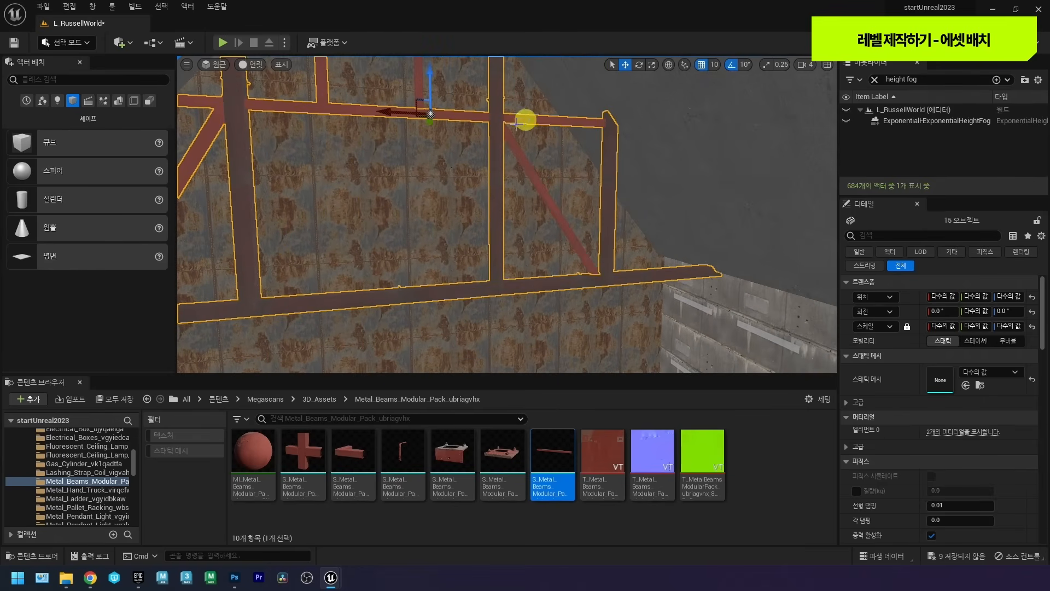
pyautogui.moveTo(510, 136); pyautogui.dragTo(549, 265, button='right')
pyautogui.hotkey('ctrl', 'z')
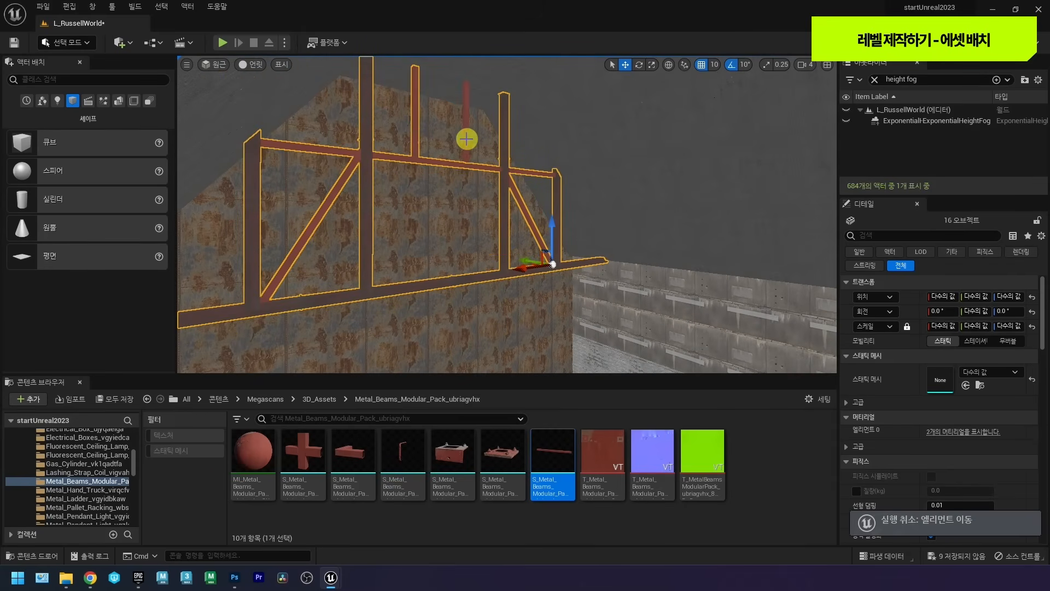
pyautogui.moveTo(463, 172)
pyautogui.mouseDown(button='right')
pyautogui.moveTo(497, 195)
pyautogui.moveTo(429, 145)
pyautogui.moveTo(464, 136)
pyautogui.moveTo(458, 162)
pyautogui.moveTo(475, 157)
pyautogui.mouseUp(button='right')
# Create a Packed Level Actor from the selected frame pieces with the Center Min Z pivot, saved as CeilingStructure in LevelInstance.
pyautogui.rightClick(394, 148)
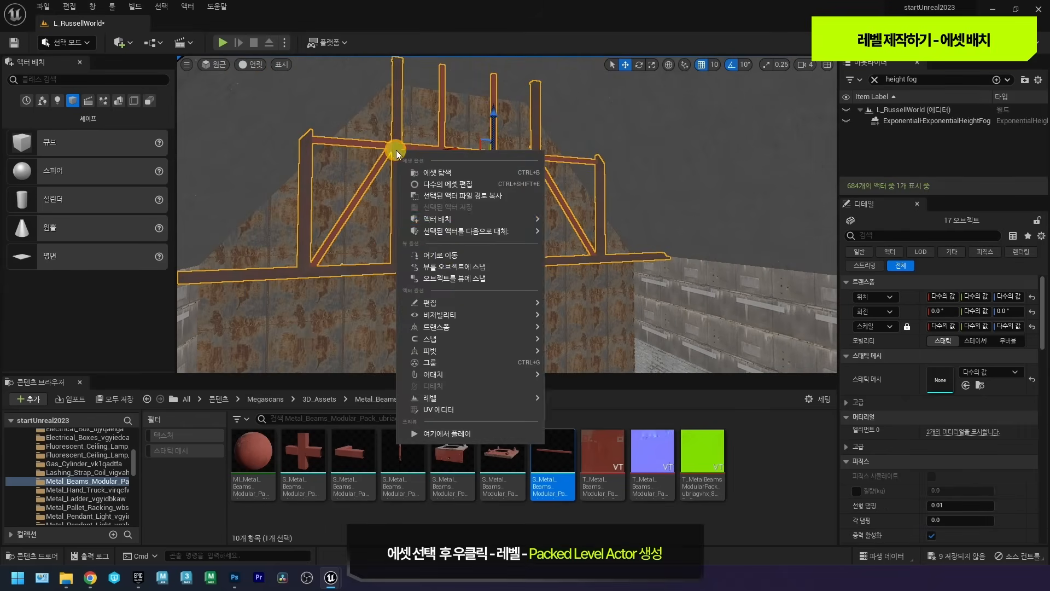
pyautogui.moveTo(534, 398)
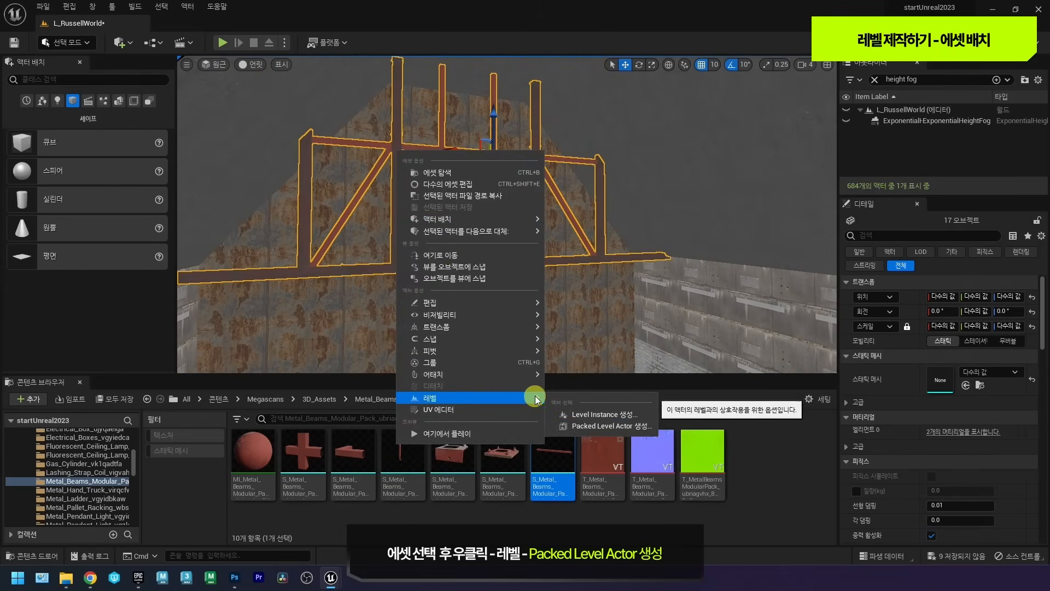
pyautogui.click(588, 426)
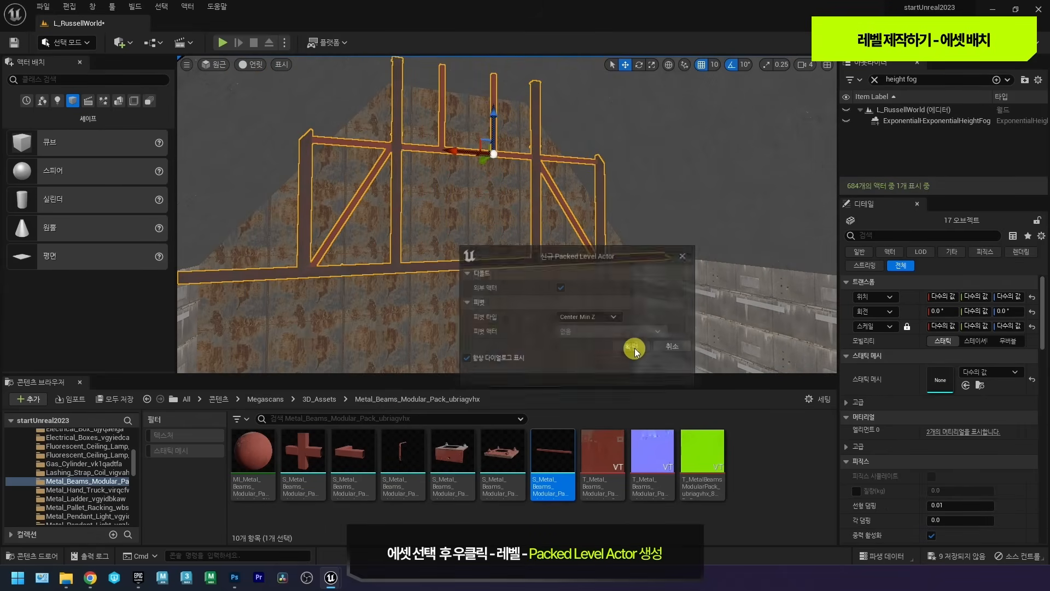
pyautogui.click(629, 349)
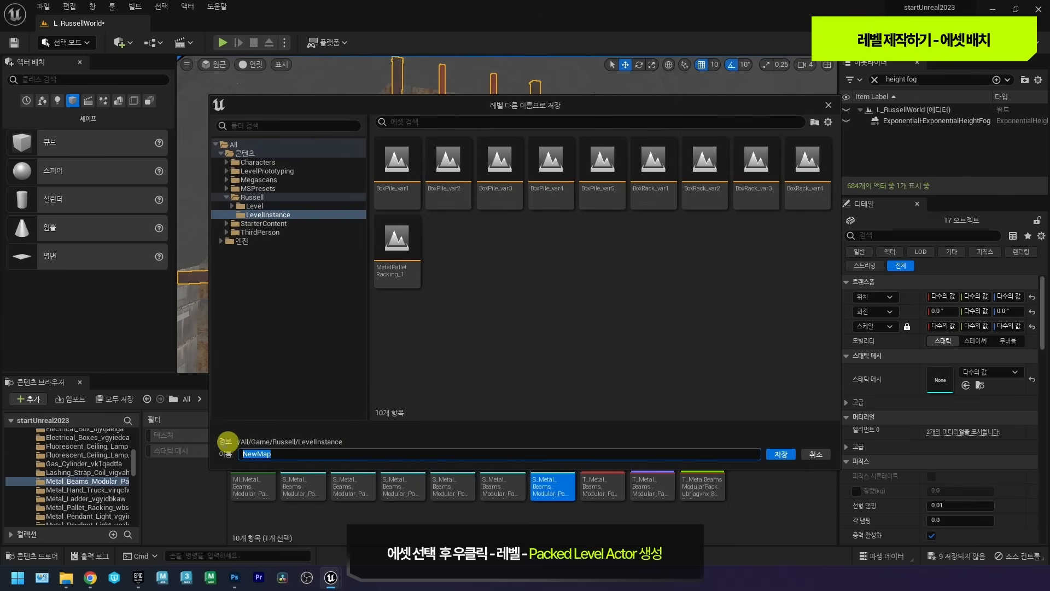
pyautogui.write('F')
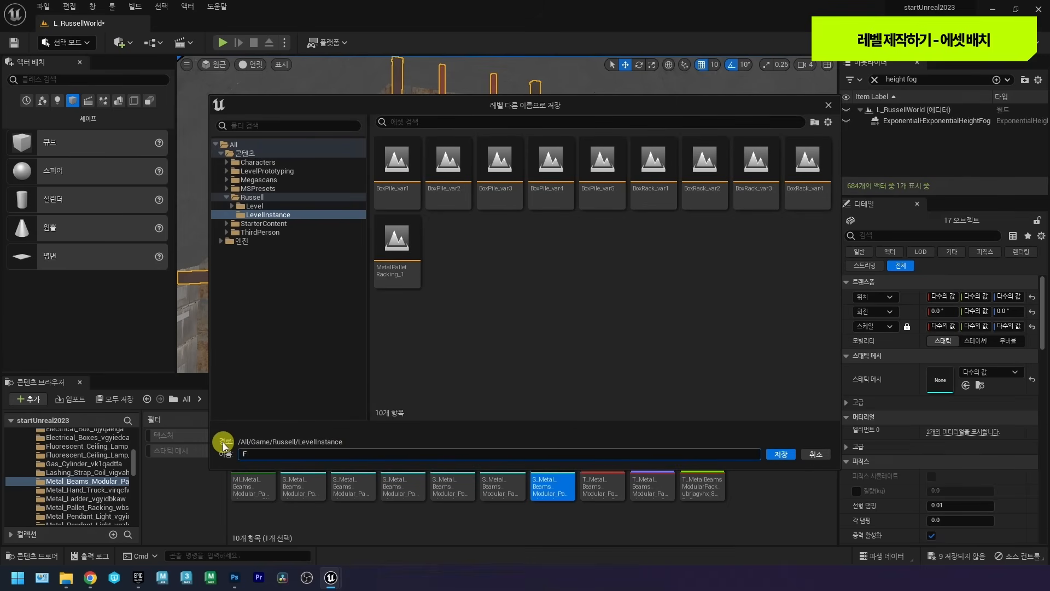
pyautogui.write('eilingStructure')
pyautogui.click(781, 455)
pyautogui.click(776, 447)
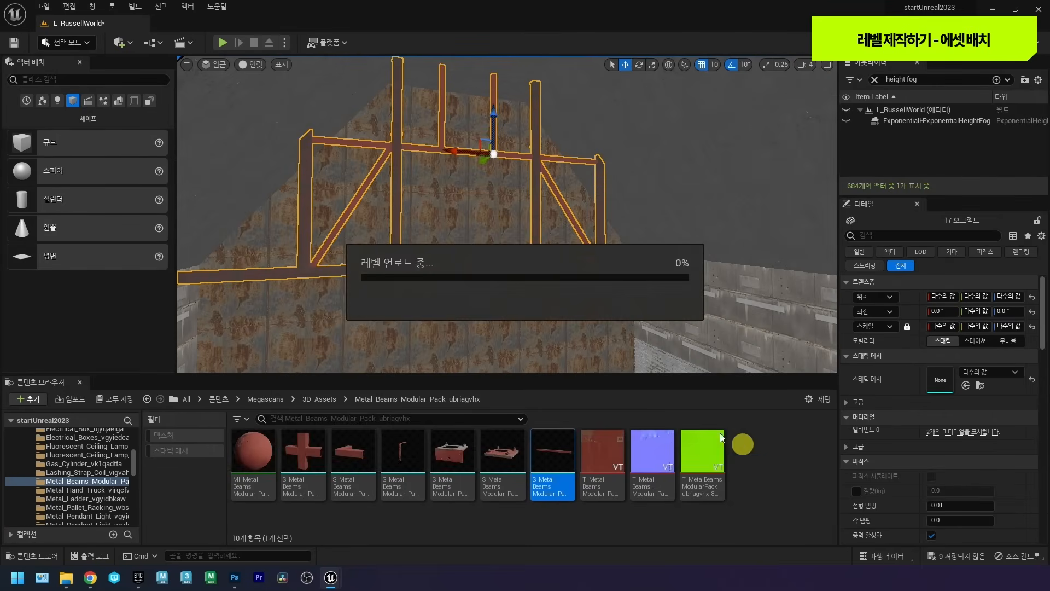
# Switch the viewport to lit shading and shift the CeilingStructure frame along the ceiling to about Y -291.
pyautogui.click(245, 67)
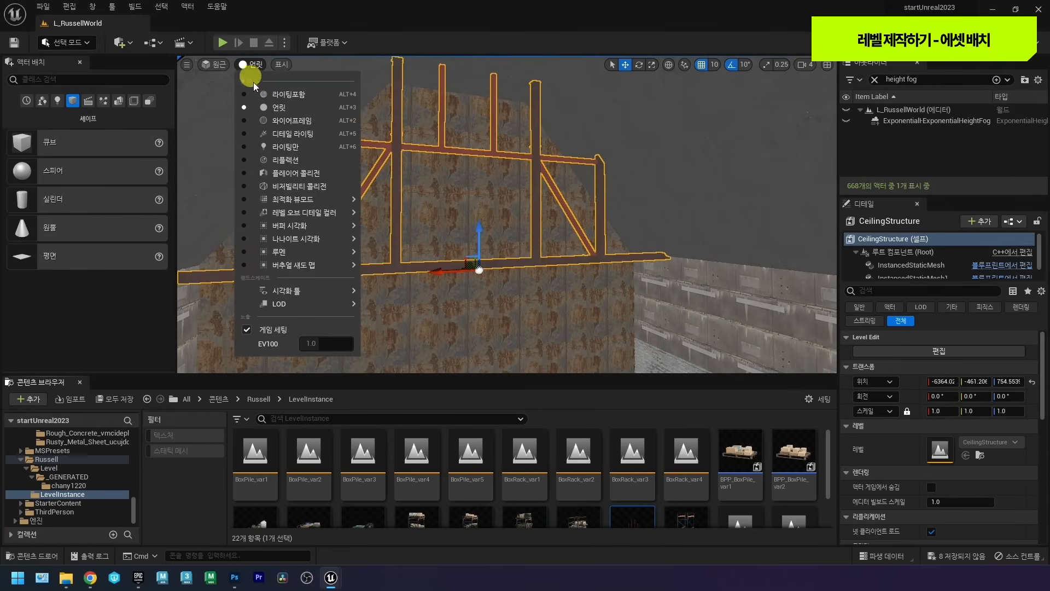
pyautogui.click(265, 94)
pyautogui.moveTo(546, 241); pyautogui.dragTo(516, 231, button='right')
pyautogui.press('g')
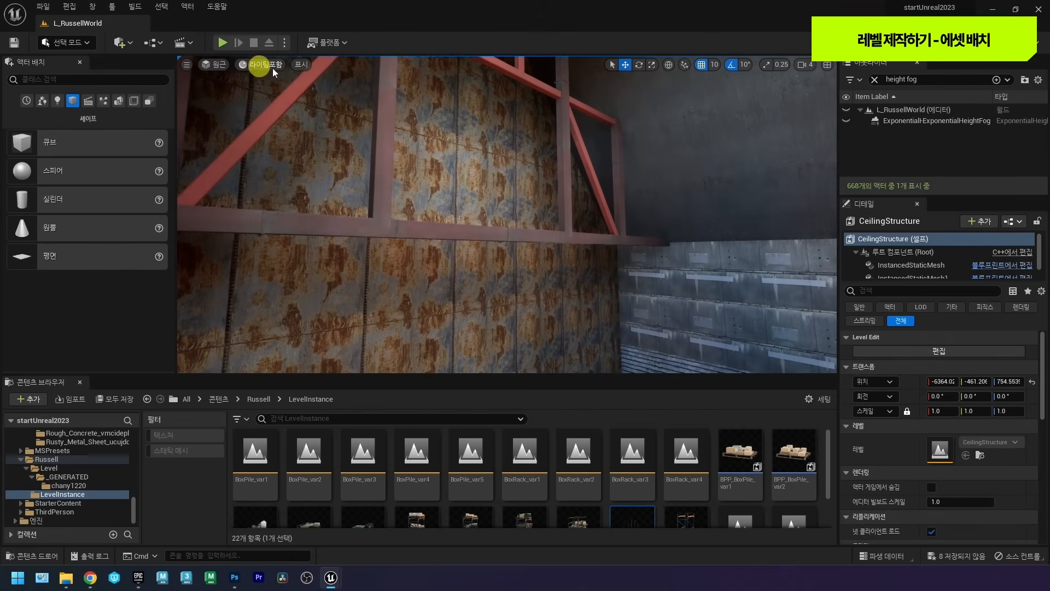
pyautogui.press('g')
pyautogui.moveTo(562, 200); pyautogui.dragTo(442, 210, button='right')
pyautogui.moveTo(246, 205); pyautogui.dragTo(188, 211)
pyautogui.moveTo(339, 182); pyautogui.dragTo(429, 214, button='right')
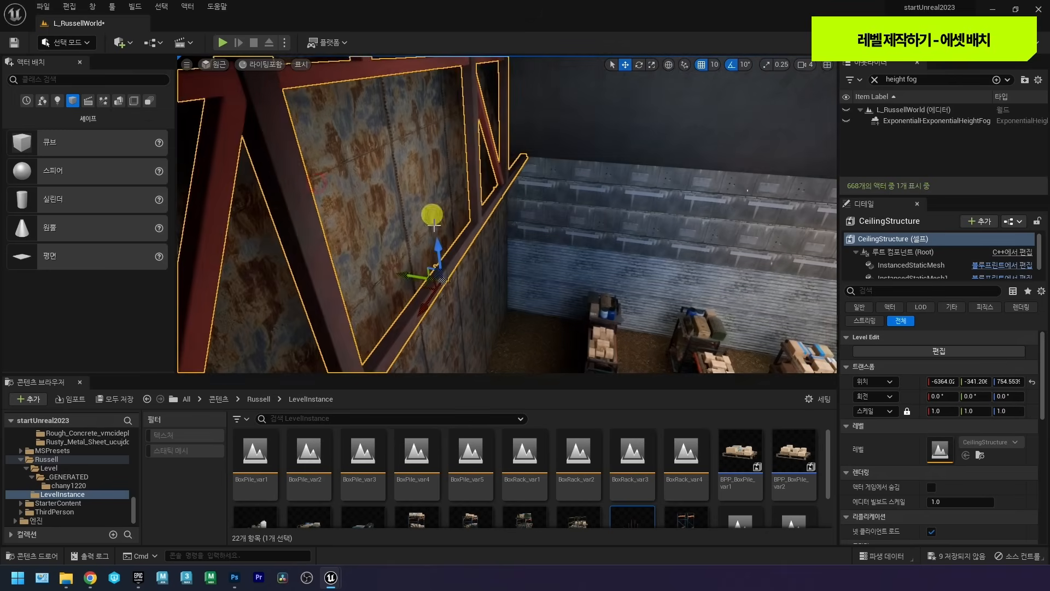
pyautogui.moveTo(415, 277); pyautogui.dragTo(383, 272)
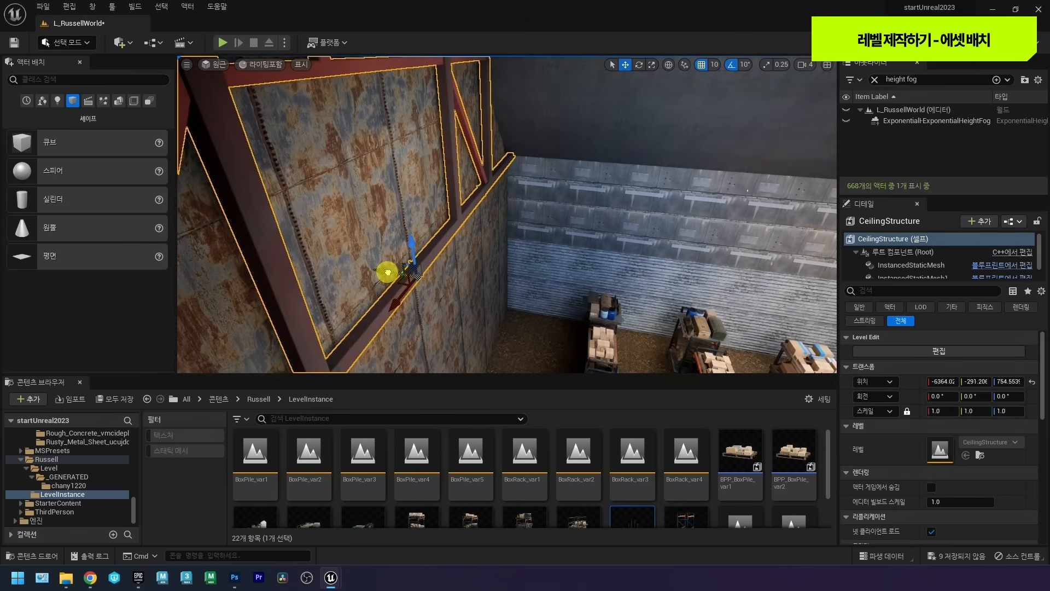
# Duplicate the CeilingStructure frame twice along the ceiling, placing the second copy at about Y -931.
pyautogui.keyDown('alt'); pyautogui.moveTo(394, 273); pyautogui.dragTo(567, 283); pyautogui.keyUp('alt')
pyautogui.moveTo(567, 283); pyautogui.dragTo(516, 249, button='right')
pyautogui.keyDown('alt'); pyautogui.moveTo(473, 197); pyautogui.dragTo(531, 201); pyautogui.keyUp('alt')
pyautogui.moveTo(530, 202); pyautogui.dragTo(598, 189, button='right')
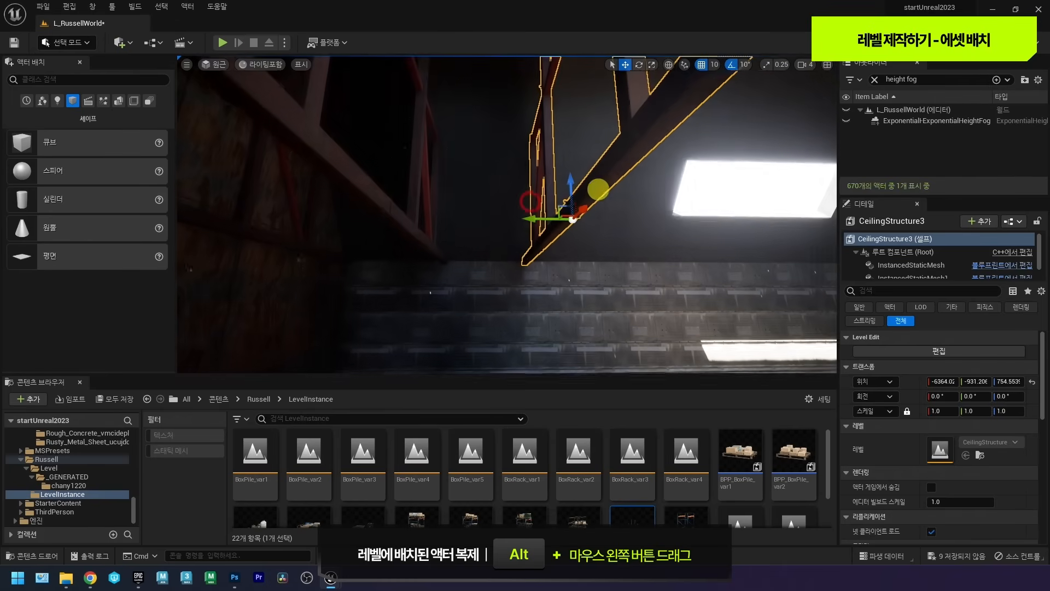
# Add the neighbouring frame to the selection, switch to unlit shading and duplicate the pair farther along the ceiling.
pyautogui.keyDown('ctrl'); pyautogui.click(384, 193); pyautogui.keyUp('ctrl')
pyautogui.click(270, 109)
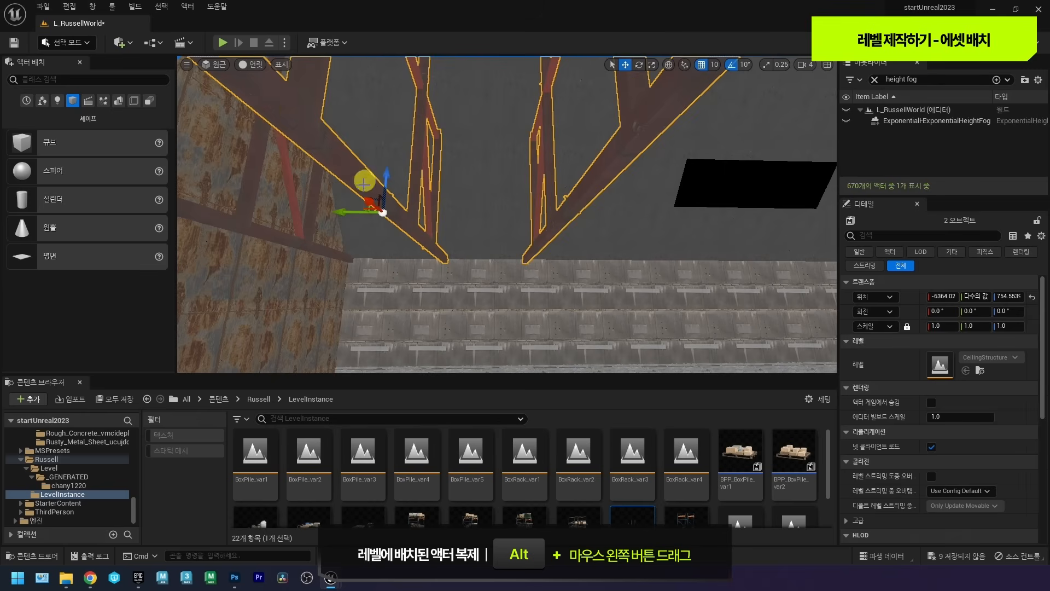
pyautogui.keyDown('alt'); pyautogui.moveTo(347, 213); pyautogui.dragTo(787, 265); pyautogui.keyUp('alt')
pyautogui.moveTo(656, 247); pyautogui.dragTo(651, 247, button='right')
pyautogui.press('d')
pyautogui.moveTo(546, 219); pyautogui.dragTo(642, 218)
pyautogui.press('d')
pyautogui.moveTo(570, 205); pyautogui.dragTo(562, 204, button='right')
# Keep duplicating the frame pair toward the opposite end wall, with one frame at about Y -2961.
pyautogui.keyDown('alt'); pyautogui.moveTo(383, 230); pyautogui.dragTo(691, 255); pyautogui.keyUp('alt')
pyautogui.press('d')
pyautogui.moveTo(545, 220); pyautogui.dragTo(539, 212, button='right')
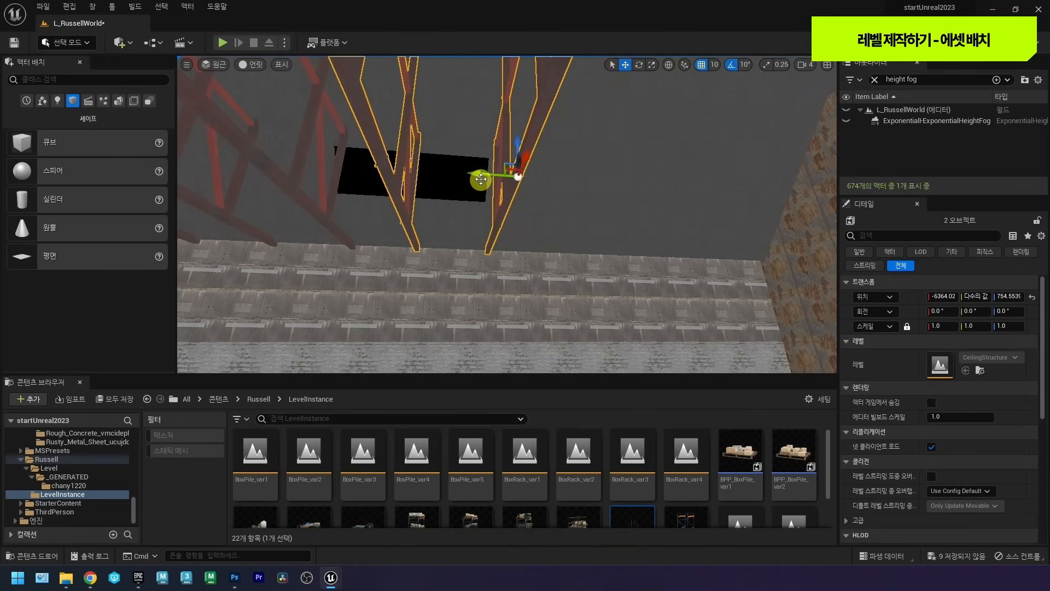
pyautogui.keyDown('alt'); pyautogui.moveTo(618, 192); pyautogui.dragTo(727, 204); pyautogui.keyUp('alt')
pyautogui.moveTo(548, 193); pyautogui.dragTo(414, 210, button='right')
pyautogui.press('d')
pyautogui.click(517, 182)
pyautogui.press('d')
pyautogui.moveTo(497, 202); pyautogui.dragTo(500, 201, button='right')
pyautogui.press('d')
pyautogui.keyDown('alt'); pyautogui.moveTo(393, 199); pyautogui.dragTo(518, 207); pyautogui.keyUp('alt')
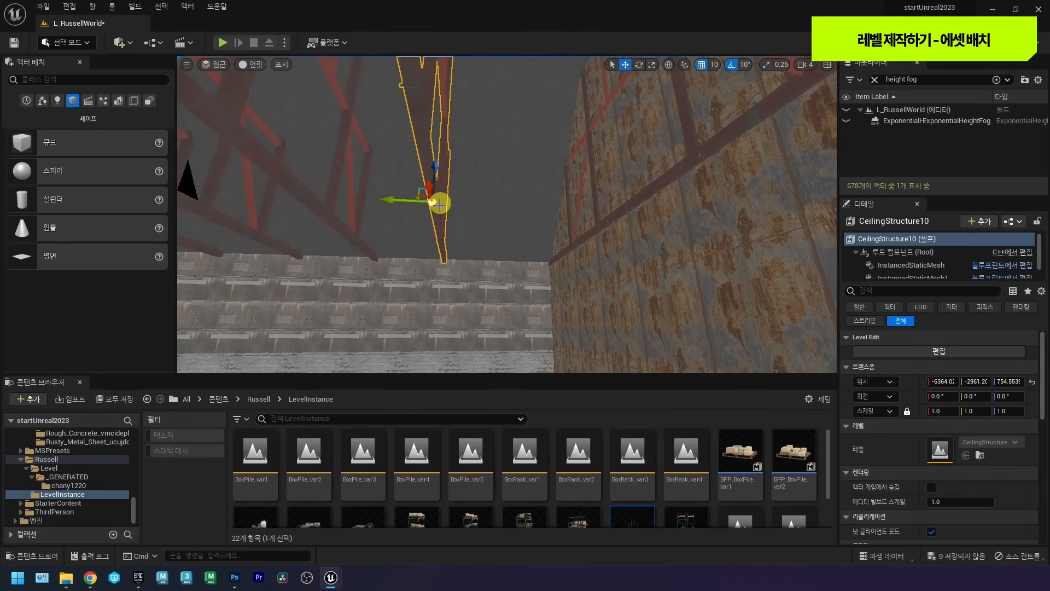
# Space out the individual frames before the far end wall, at about Y -2371 and Y -2081.
pyautogui.click(323, 213)
pyautogui.press('a')
pyautogui.moveTo(324, 213); pyautogui.dragTo(332, 213, button='right')
pyautogui.moveTo(408, 201); pyautogui.dragTo(411, 202, button='right')
pyautogui.press('a')
pyautogui.click(417, 204)
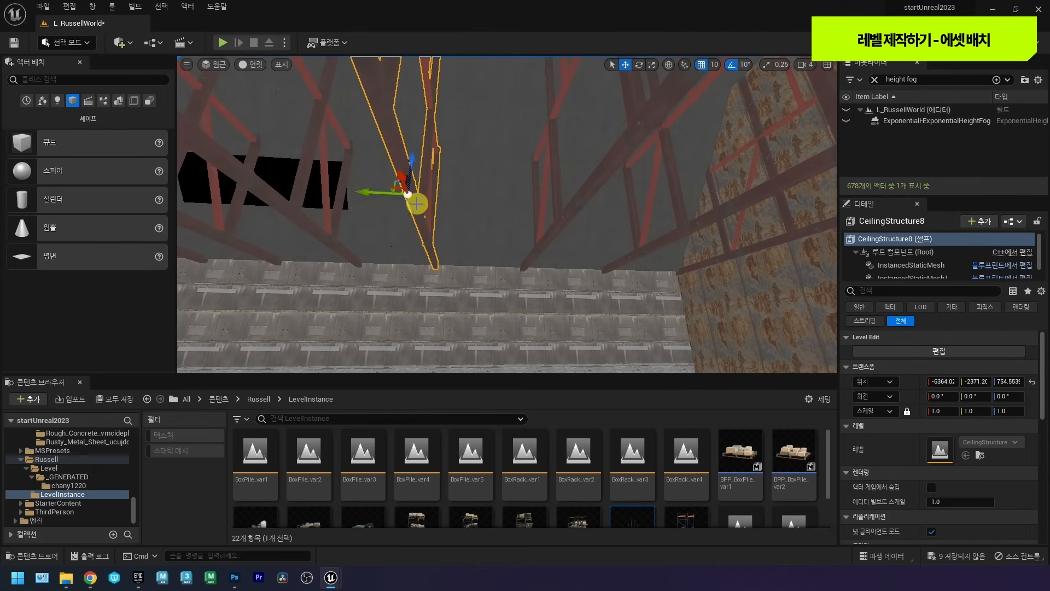
pyautogui.moveTo(388, 197); pyautogui.dragTo(391, 203, button='right')
pyautogui.press('a')
pyautogui.click(369, 192)
# Review the row of frames from below in lit shading and delete two surplus frames.
pyautogui.moveTo(459, 197)
pyautogui.mouseDown(button='right')
pyautogui.moveTo(328, 194)
pyautogui.moveTo(457, 197)
pyautogui.moveTo(443, 212)
pyautogui.moveTo(442, 189)
pyautogui.mouseUp(button='right')
pyautogui.press('w')
pyautogui.moveTo(537, 194); pyautogui.dragTo(480, 194, button='right')
pyautogui.click(253, 69)
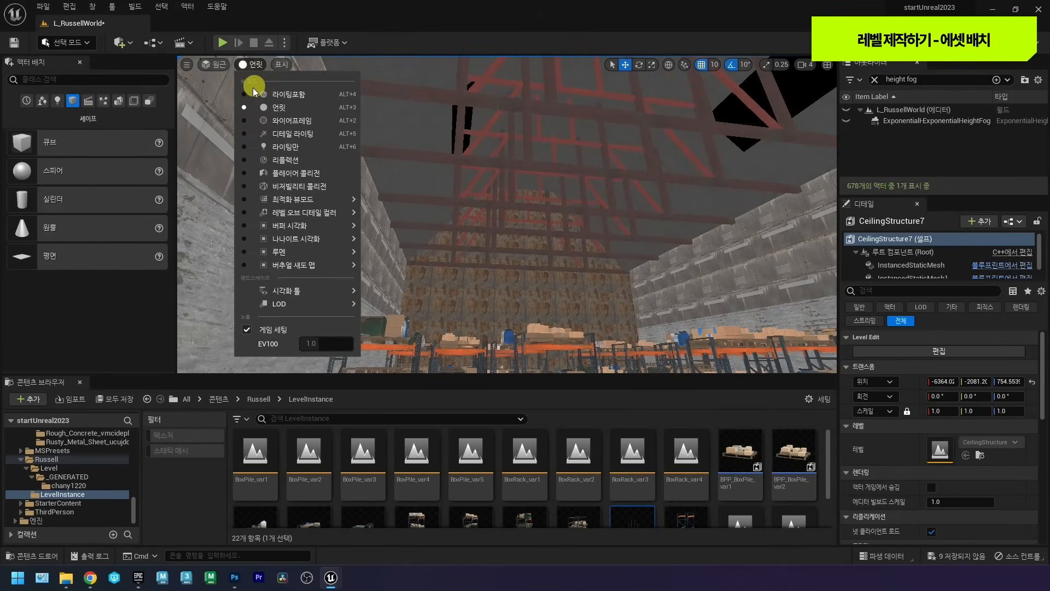
pyautogui.click(257, 91)
pyautogui.moveTo(520, 155); pyautogui.dragTo(593, 104, button='right')
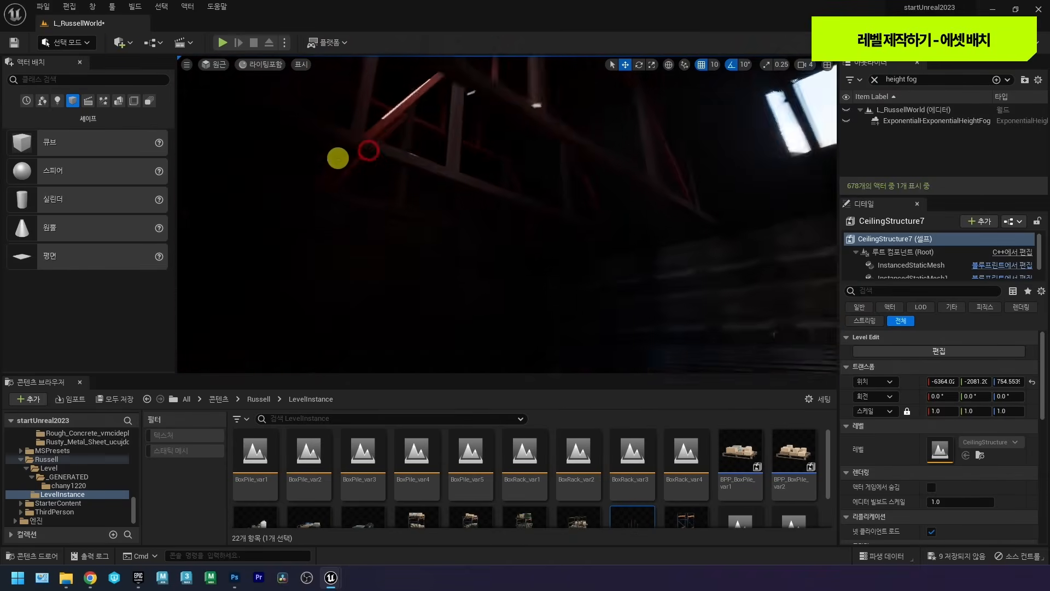
pyautogui.press('Delete')
pyautogui.moveTo(522, 176); pyautogui.dragTo(187, 51, button='right')
pyautogui.click(405, 118)
pyautogui.press('Delete')
# Switch back to unlit shading and delete one more surplus ceiling frame.
pyautogui.click(258, 64)
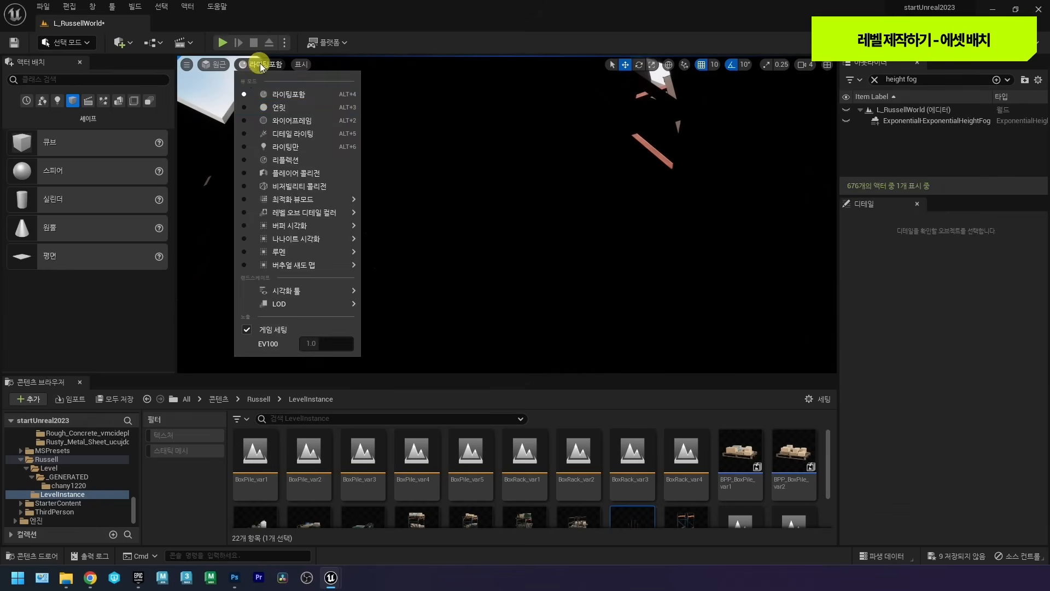
pyautogui.click(241, 100)
pyautogui.click(510, 160)
pyautogui.moveTo(510, 160); pyautogui.dragTo(540, 251, button='right')
pyautogui.press('Delete')
# Respace the remaining ceiling frames evenly along the warehouse, with one frame at about Y -741.
pyautogui.click(492, 237)
pyautogui.moveTo(540, 252); pyautogui.dragTo(481, 235)
pyautogui.moveTo(481, 235); pyautogui.dragTo(523, 208, button='right')
pyautogui.click(475, 207)
pyautogui.moveTo(380, 238); pyautogui.dragTo(499, 219)
pyautogui.moveTo(500, 218); pyautogui.dragTo(434, 149, button='right')
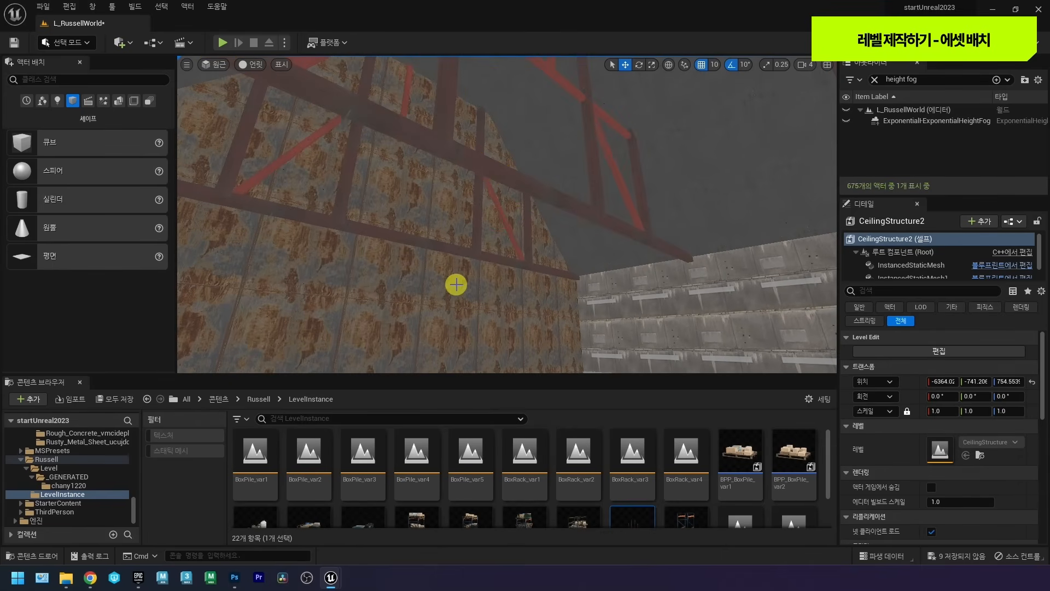
# In lit shading, select the rusty hanging chains and metal pendant lights in the asset lineup outside the warehouse.
pyautogui.click(256, 96)
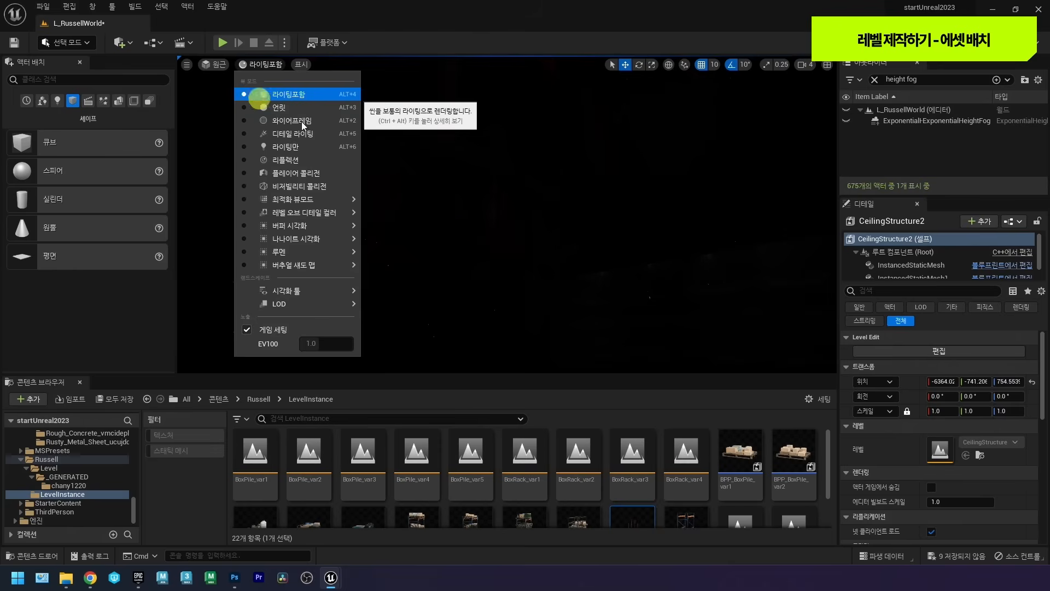
pyautogui.moveTo(371, 270); pyautogui.dragTo(441, 176, button='right')
pyautogui.press('w')
pyautogui.click(530, 153)
pyautogui.click(521, 157)
pyautogui.press('w')
pyautogui.click(510, 146)
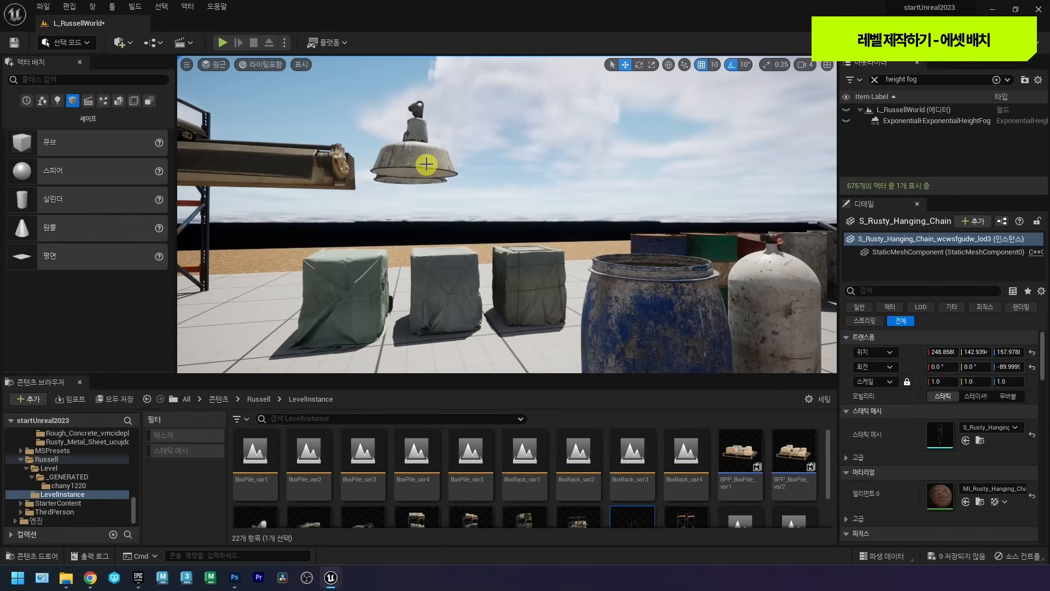
pyautogui.click(454, 169)
pyautogui.moveTo(455, 169); pyautogui.dragTo(523, 269, button='right')
pyautogui.keyDown('ctrl'); pyautogui.click(467, 213); pyautogui.keyUp('ctrl')
pyautogui.moveTo(467, 213); pyautogui.dragTo(417, 184, button='right')
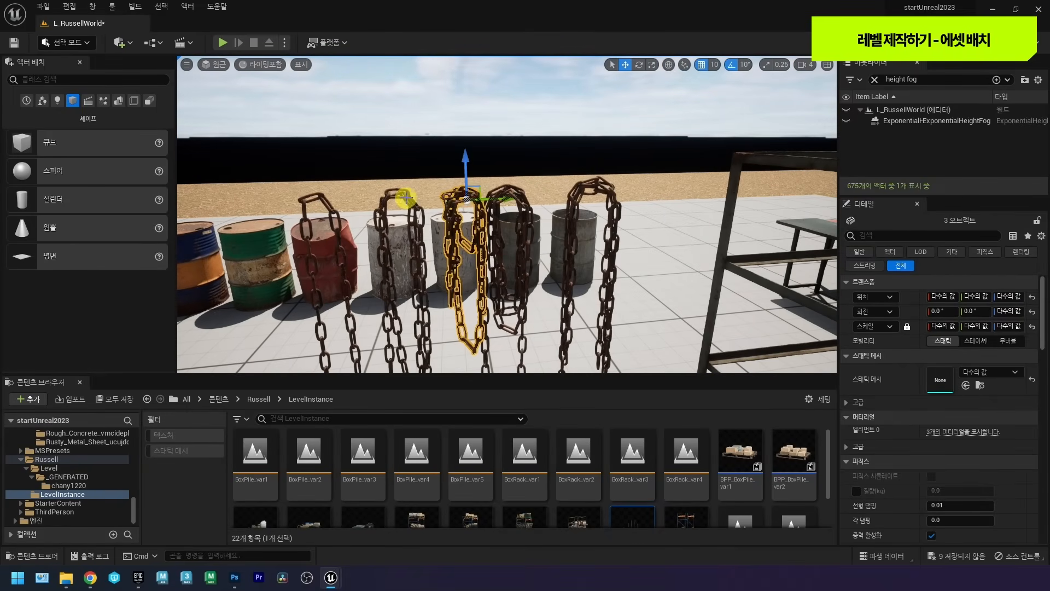
# Duplicate the selected chains and pendant lights into the warehouse aisle beside the racks.
pyautogui.moveTo(501, 193); pyautogui.dragTo(732, 211, button='right')
pyautogui.keyDown('alt'); pyautogui.keyDown('shift'); pyautogui.moveTo(700, 256); pyautogui.dragTo(1, 473); pyautogui.keyUp('shift'); pyautogui.keyUp('alt')
pyautogui.moveTo(460, 169); pyautogui.dragTo(701, 208, button='right')
pyautogui.moveTo(401, 218); pyautogui.dragTo(245, 115, button='right')
# Move the worn yellow-white pendant light under a hanging chain, to about X -6385, Y -1371, Z 91.
pyautogui.click(496, 207)
pyautogui.moveTo(618, 233); pyautogui.dragTo(388, 199, button='right')
pyautogui.click(387, 199)
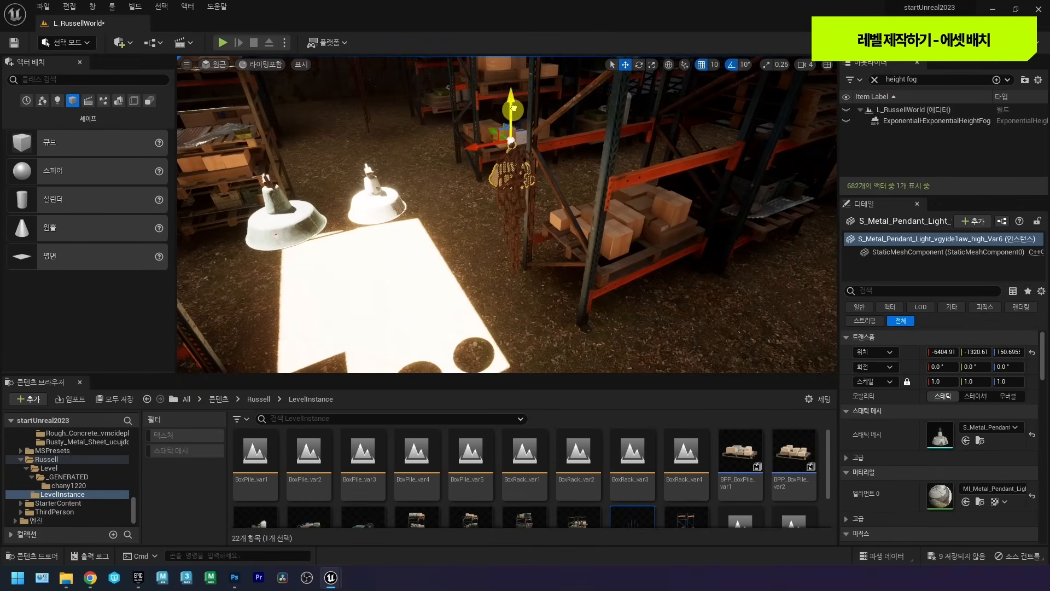
pyautogui.moveTo(513, 214); pyautogui.dragTo(512, 221)
pyautogui.moveTo(512, 221)
pyautogui.mouseDown(button='right')
pyautogui.moveTo(552, 242)
pyautogui.moveTo(520, 227)
pyautogui.mouseUp(button='right')
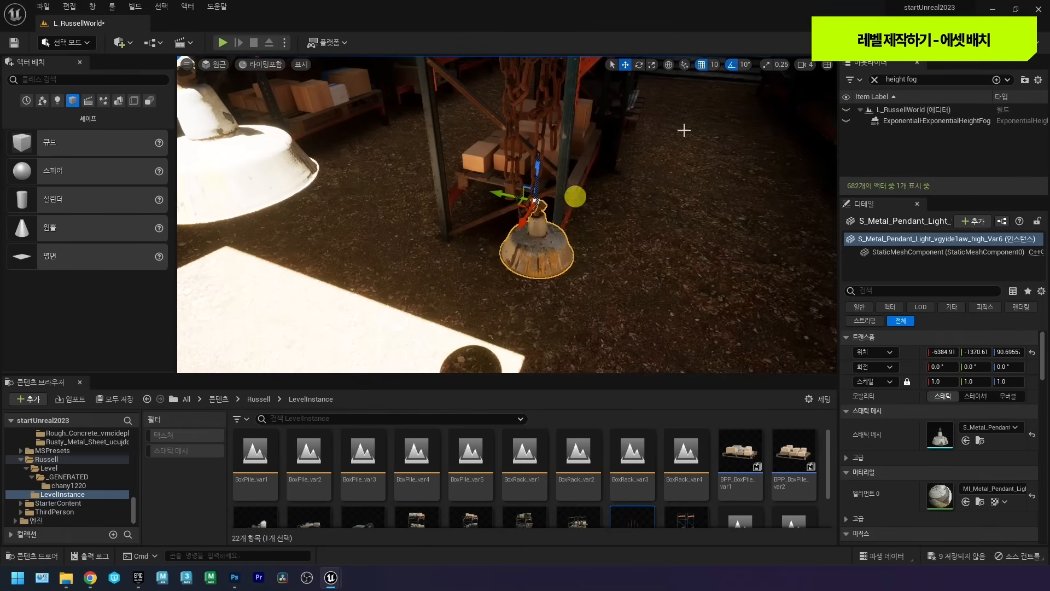
# Lower the camera speed to 2 and, without grid snapping, hook the pendant light onto the chain at about X -6381.5, Y -1367.3, Z 88.2.
pyautogui.click(813, 65)
pyautogui.moveTo(836, 88); pyautogui.dragTo(819, 87)
pyautogui.moveTo(575, 170); pyautogui.dragTo(524, 162, button='right')
pyautogui.moveTo(518, 152); pyautogui.dragTo(501, 179)
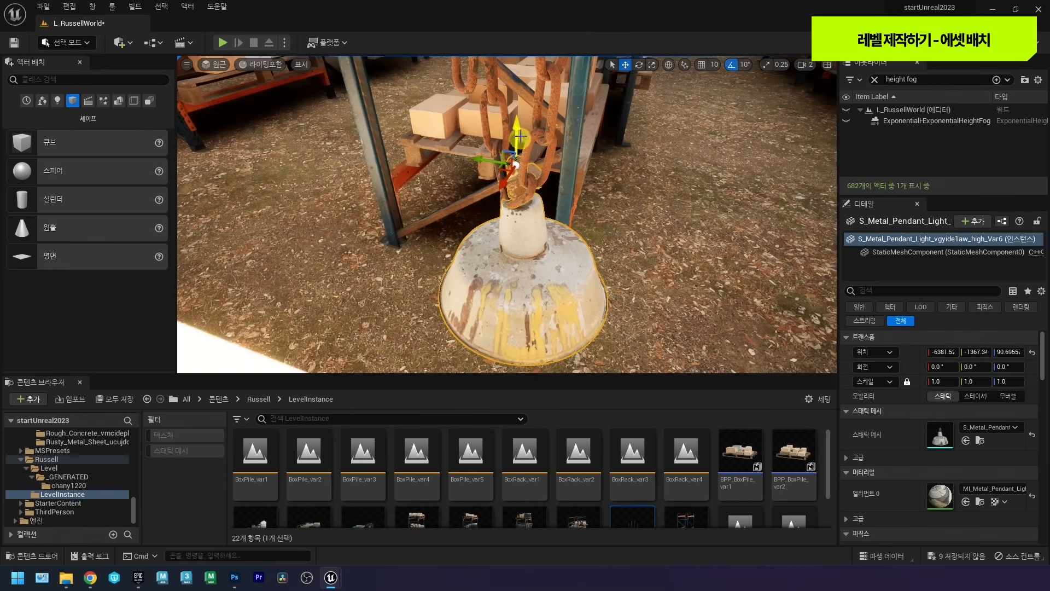
pyautogui.moveTo(520, 138); pyautogui.dragTo(519, 152)
pyautogui.moveTo(523, 159)
pyautogui.mouseDown(button='right')
pyautogui.moveTo(464, 110)
pyautogui.moveTo(528, 159)
pyautogui.mouseUp(button='right')
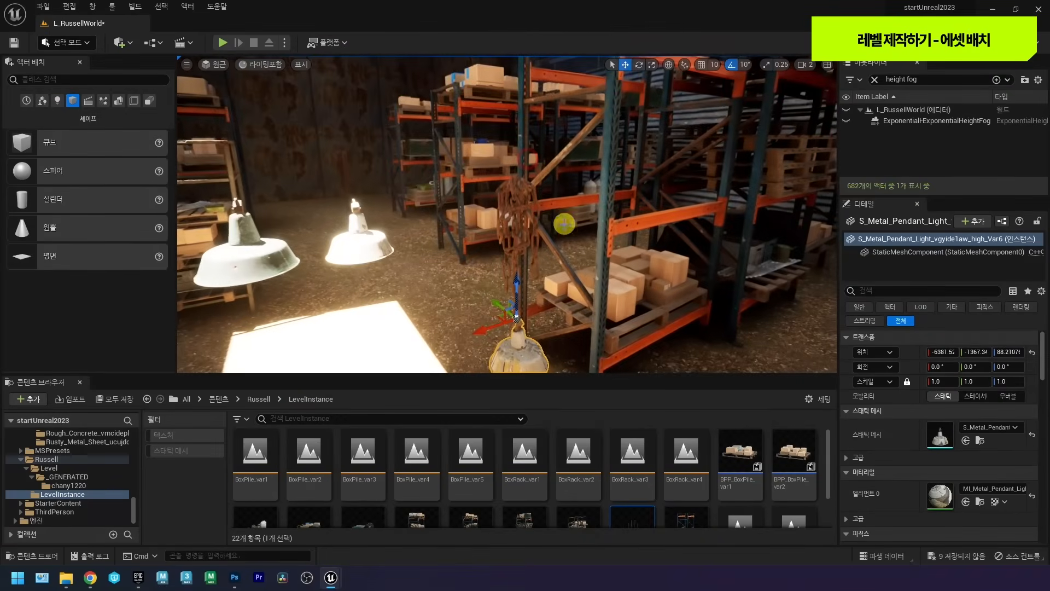
# Create a Packed Level Actor from the chain and pendant light with the Center Min Z pivot, saved as ChainLight_var1 and BPP_ChainLight_var1.
pyautogui.keyDown('ctrl'); pyautogui.click(518, 194); pyautogui.keyUp('ctrl')
pyautogui.moveTo(519, 194); pyautogui.dragTo(520, 257, button='right')
pyautogui.rightClick(520, 260)
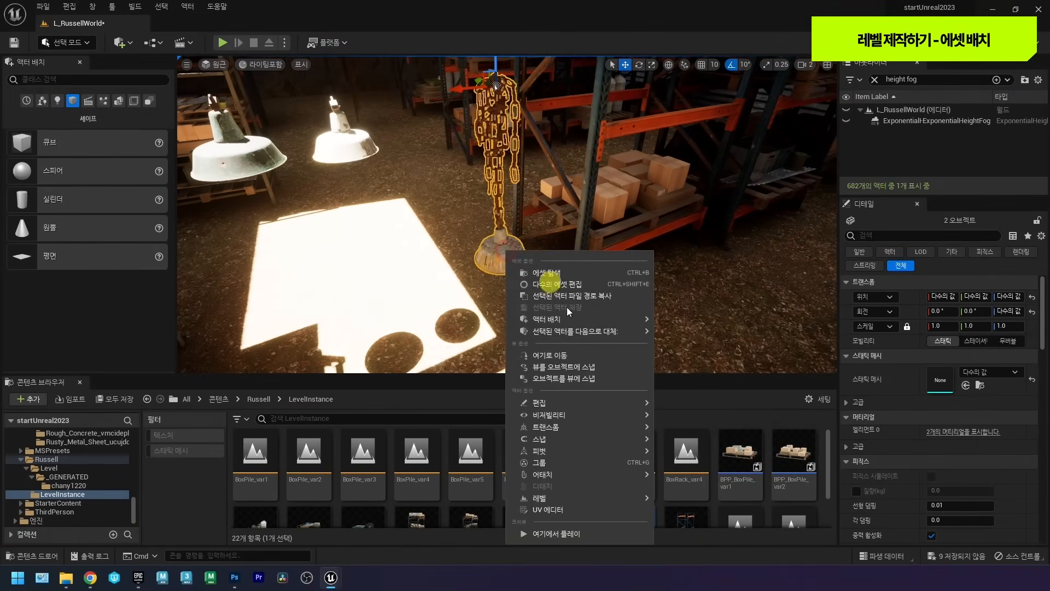
pyautogui.moveTo(651, 499)
pyautogui.click(688, 526)
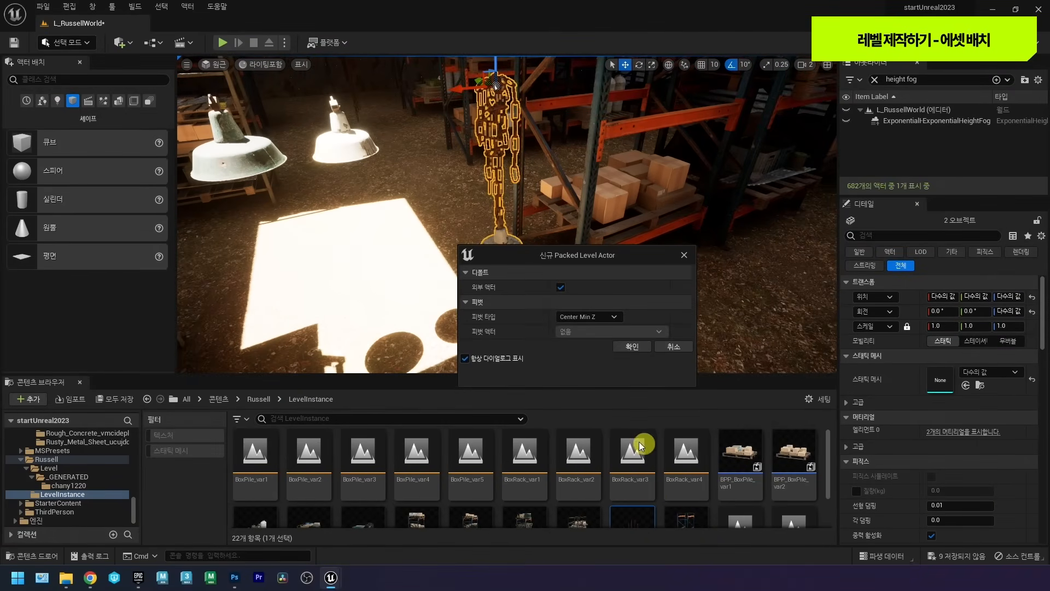
pyautogui.click(633, 347)
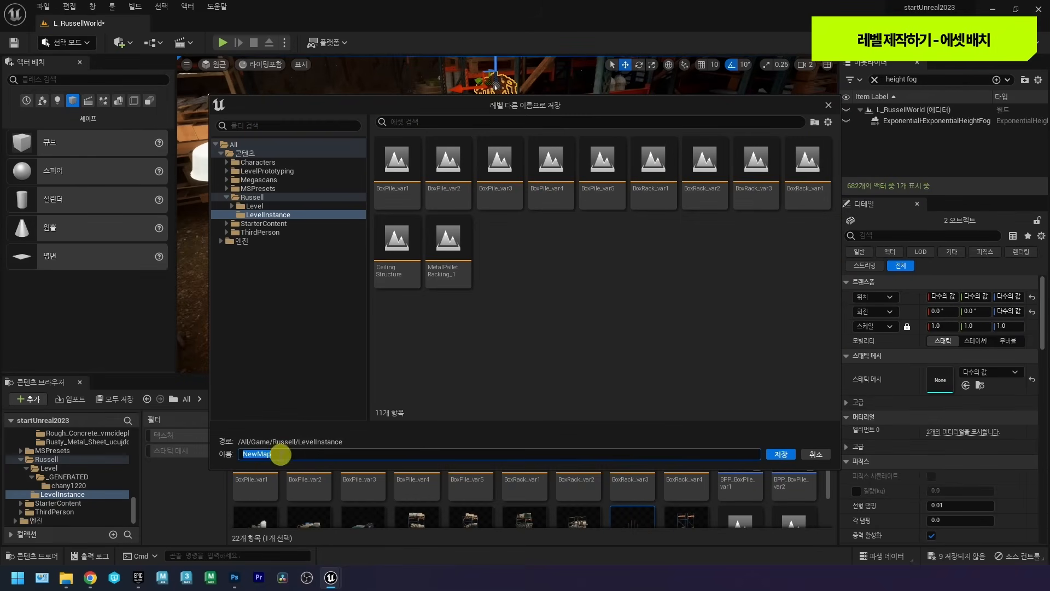
pyautogui.write('ChainLight_var1')
pyautogui.click(781, 454)
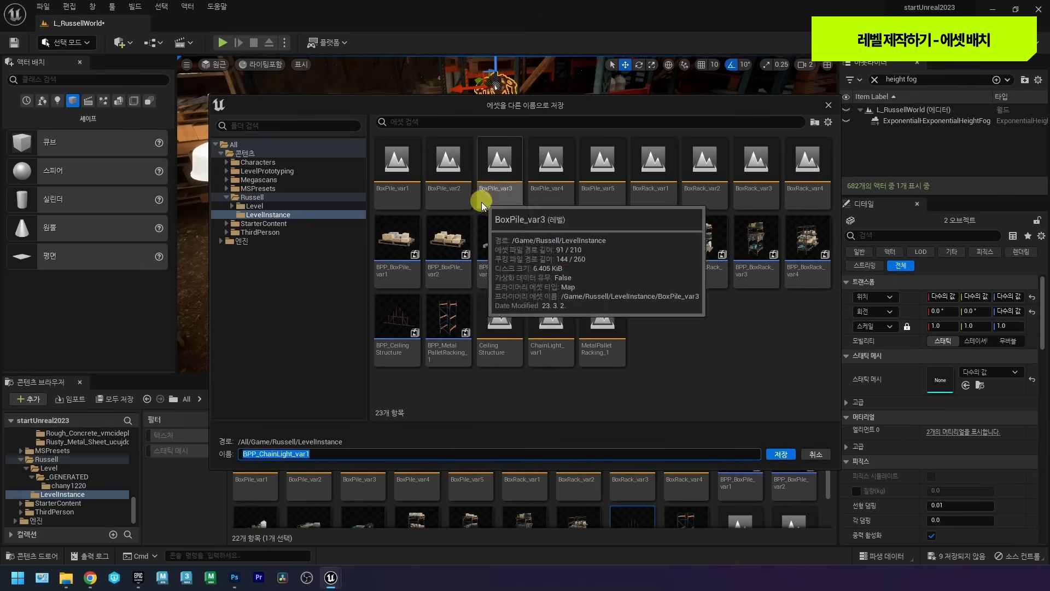
pyautogui.click(779, 455)
# Duplicate one of the sunlit pendant lights beside the loose hanging chains.
pyautogui.moveTo(415, 164); pyautogui.dragTo(418, 187, button='right')
pyautogui.press('w')
pyautogui.click(413, 182)
pyautogui.keyDown('alt'); pyautogui.moveTo(231, 121); pyautogui.dragTo(587, 264); pyautogui.keyUp('alt')
pyautogui.moveTo(514, 206); pyautogui.dragTo(464, 223, button='right')
pyautogui.press('w')
pyautogui.moveTo(476, 159); pyautogui.dragTo(388, 164, button='right')
pyautogui.click(434, 174)
# Hang the green pendant light from the end of the second chain, at about X -6381, Y -1312, Z 46.
pyautogui.moveTo(450, 179); pyautogui.dragTo(440, 214, button='right')
pyautogui.moveTo(697, 227); pyautogui.dragTo(436, 248, button='right')
pyautogui.press('a')
pyautogui.moveTo(480, 260); pyautogui.dragTo(466, 243)
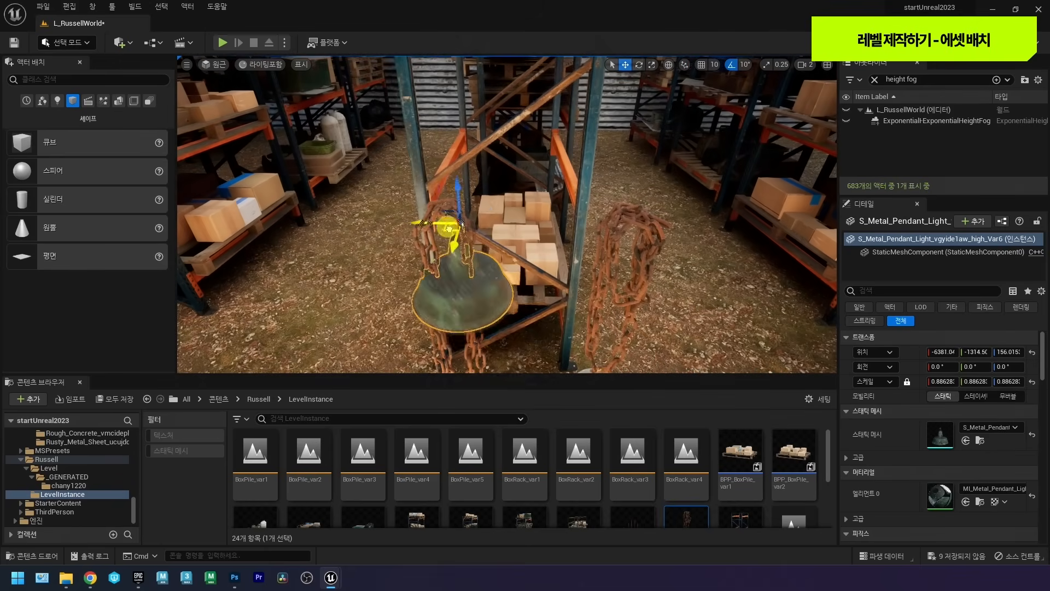
pyautogui.press('d')
pyautogui.moveTo(495, 249); pyautogui.dragTo(391, 249, button='right')
pyautogui.moveTo(535, 170); pyautogui.dragTo(540, 241)
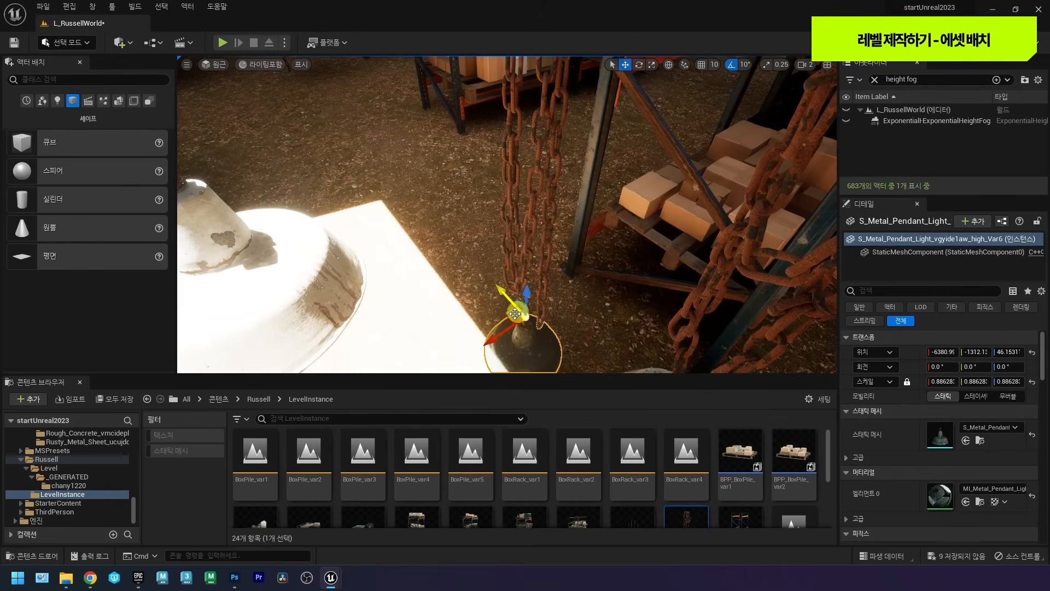
# Create a Packed Level Actor from the second chain and green pendant light, basing its name on ChainLight_var1.
pyautogui.press('q')
pyautogui.moveTo(543, 316); pyautogui.dragTo(480, 230, button='right')
pyautogui.keyDown('ctrl'); pyautogui.click(478, 224); pyautogui.keyUp('ctrl')
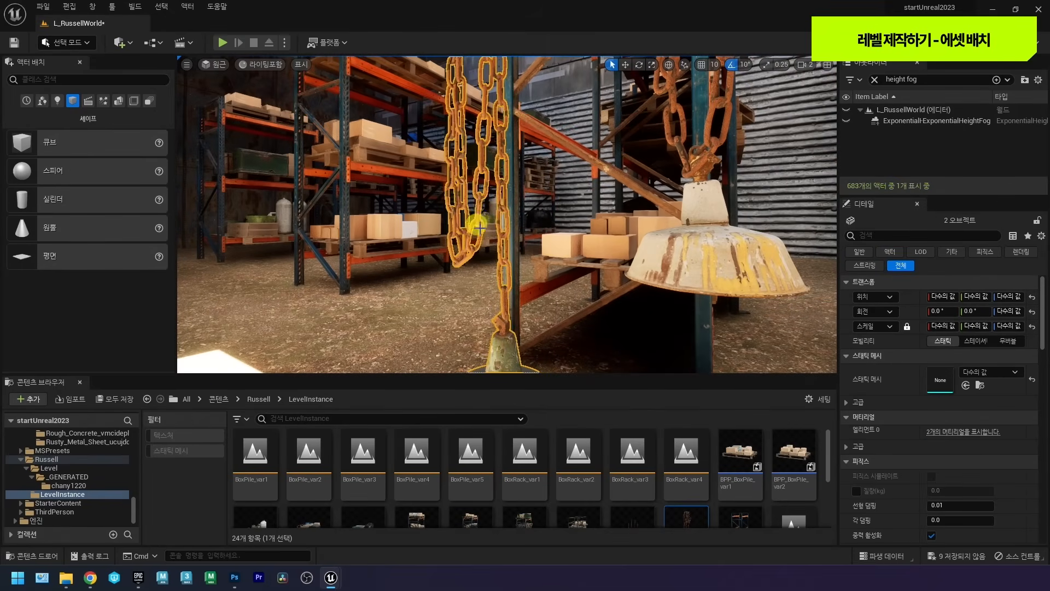
pyautogui.rightClick(479, 216)
pyautogui.moveTo(539, 462)
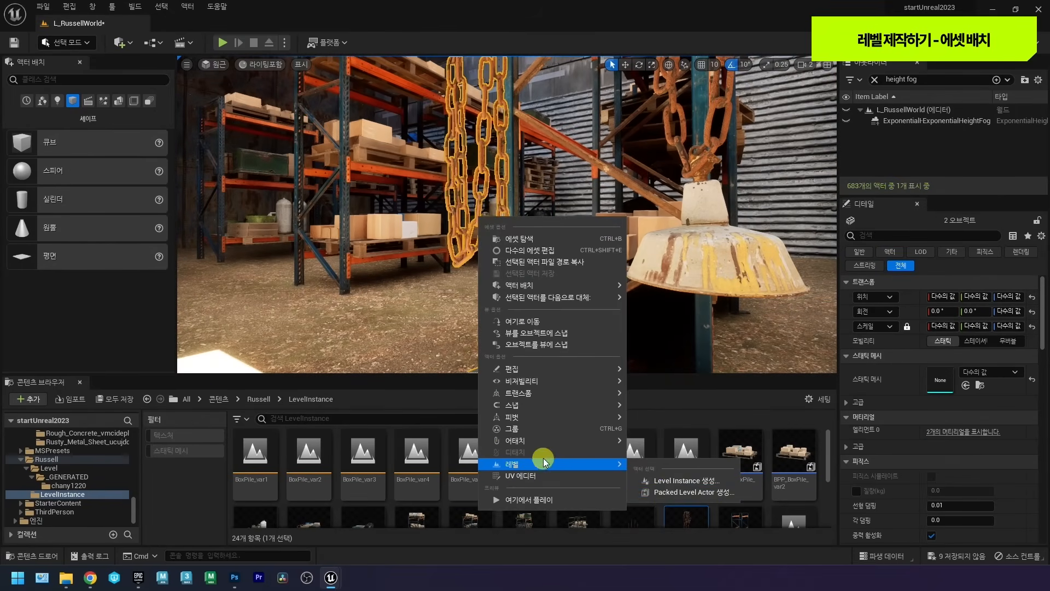
pyautogui.click(667, 484)
pyautogui.click(627, 348)
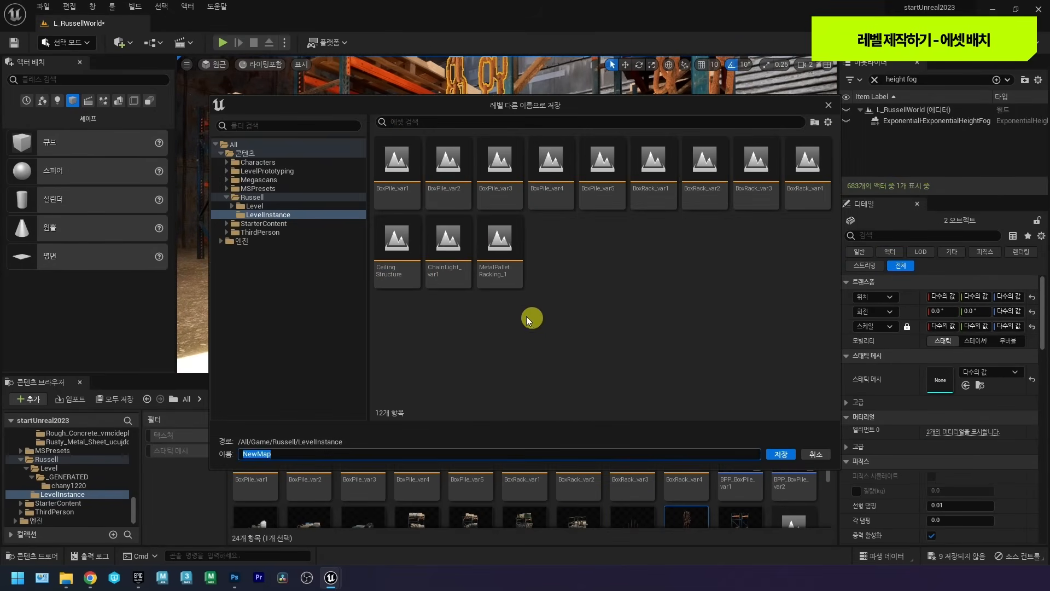
pyautogui.click(454, 263)
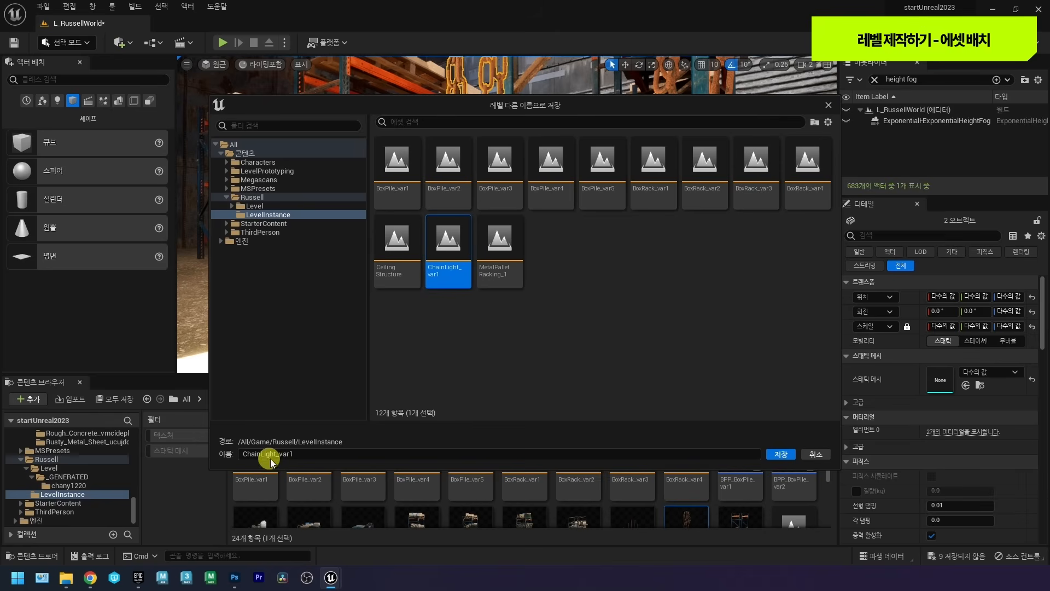
pyautogui.click(779, 455)
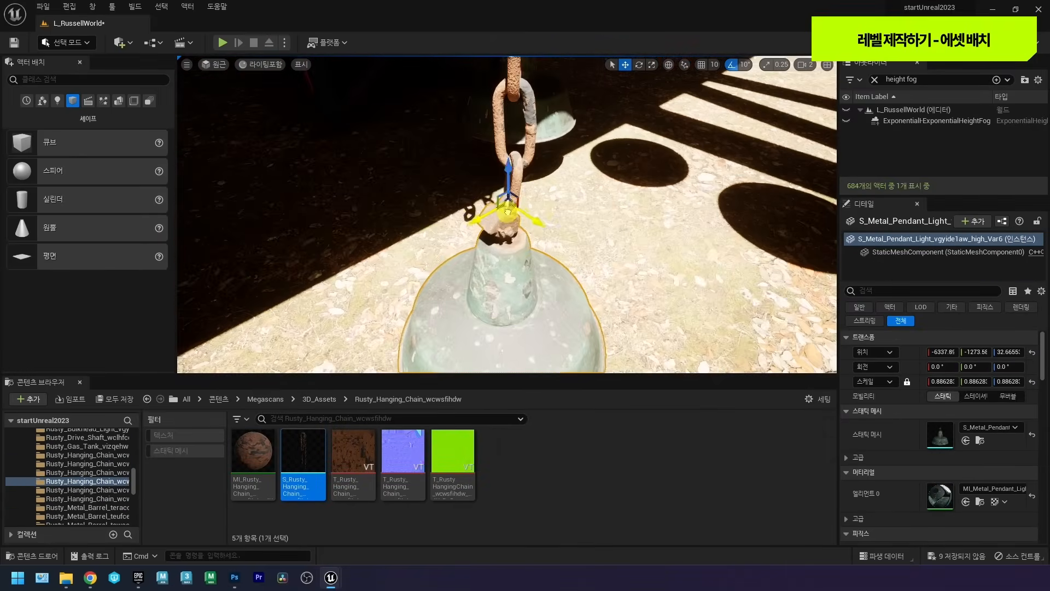
# Create another Packed Level Actor from the third hanging chain and its pendant light.
pyautogui.rightClick(347, 181)
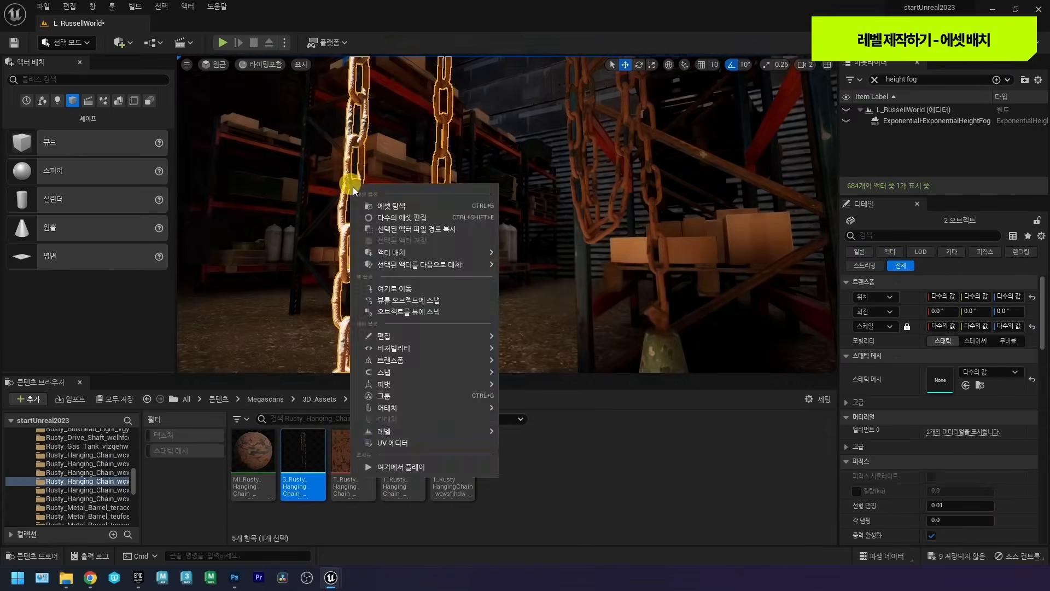
pyautogui.click(394, 421)
pyautogui.click(787, 450)
# Delete the two leftover sunlit pendant lights and the remaining loose pieces around the chain lights.
pyautogui.moveTo(502, 211); pyautogui.dragTo(501, 208, button='right')
pyautogui.click(435, 214)
pyautogui.moveTo(435, 215); pyautogui.dragTo(413, 298, button='right')
pyautogui.keyDown('ctrl'); pyautogui.click(427, 283); pyautogui.keyUp('ctrl')
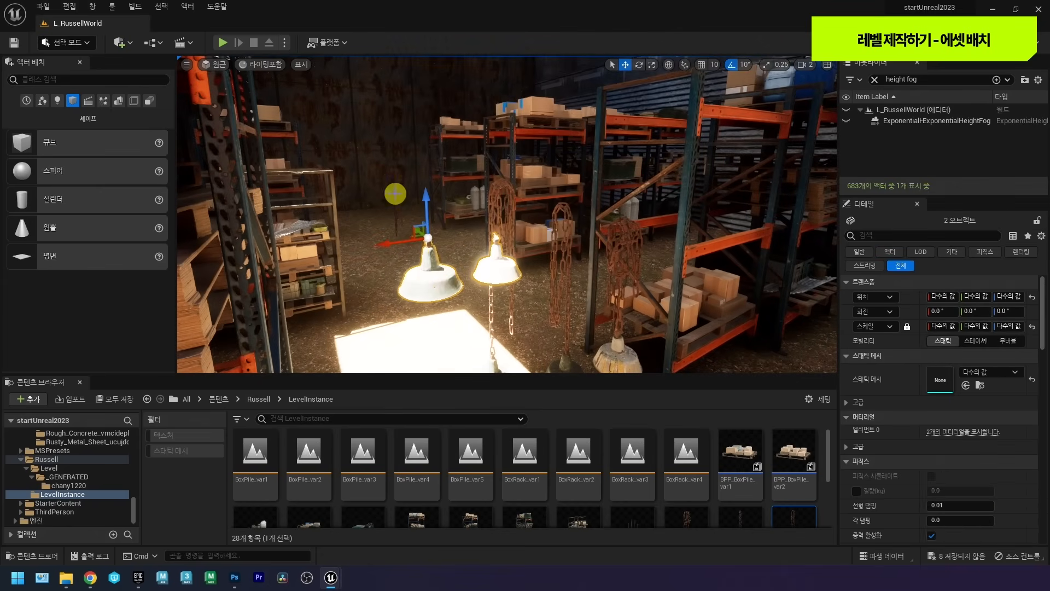
pyautogui.press('Delete')
pyautogui.click(393, 175)
pyautogui.click(399, 195)
pyautogui.click(396, 190)
pyautogui.click(398, 214)
pyautogui.click(393, 201)
pyautogui.press('Delete')
# Delete the last loose chain and lamp pieces left beside the packed chain lights on the floor.
pyautogui.moveTo(440, 214); pyautogui.dragTo(442, 214, button='right')
pyautogui.click(525, 216)
pyautogui.click(480, 218)
pyautogui.click(488, 225)
pyautogui.click(468, 220)
pyautogui.click(466, 222)
pyautogui.moveTo(559, 267); pyautogui.dragTo(560, 269, button='right')
pyautogui.moveTo(509, 204); pyautogui.dragTo(543, 202, button='right')
pyautogui.click(543, 208)
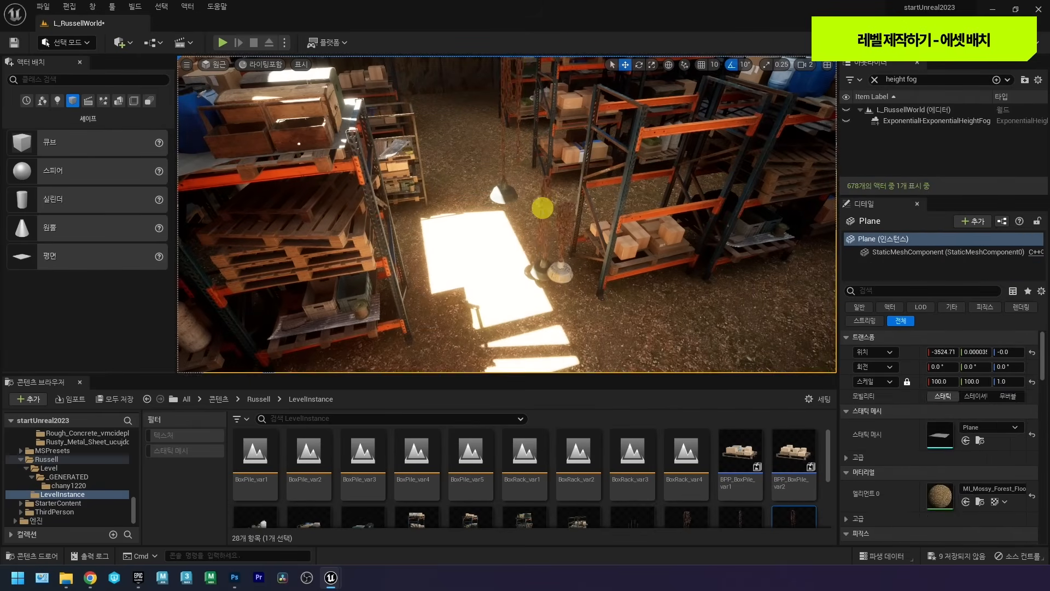
# Raise the three packed chain lights from the floor and spread them out beneath the ceiling frame's beam.
pyautogui.click(548, 220)
pyautogui.keyDown('ctrl'); pyautogui.click(560, 219); pyautogui.keyUp('ctrl')
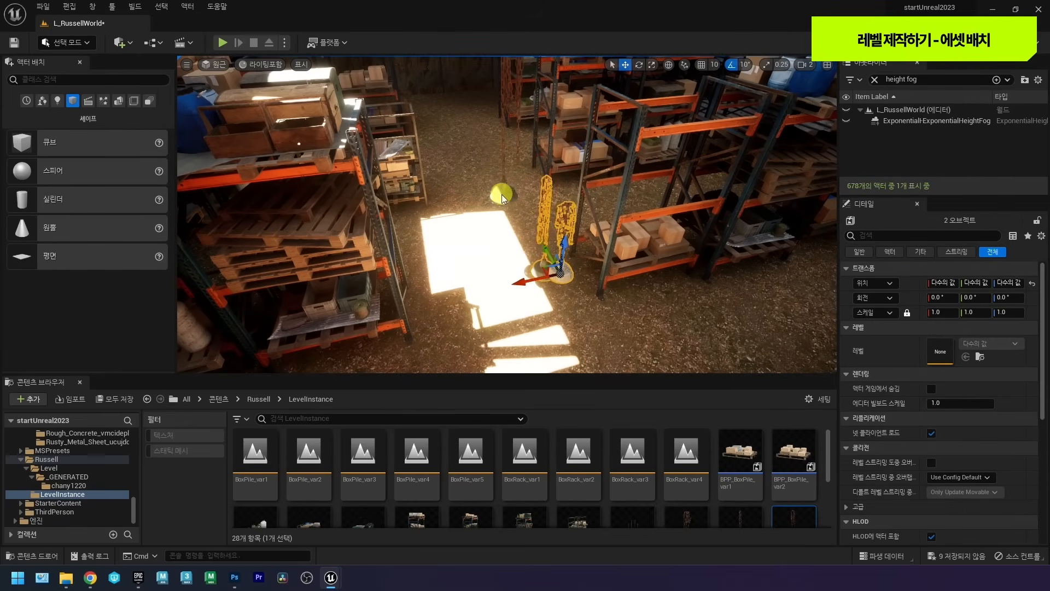
pyautogui.keyDown('ctrl'); pyautogui.click(502, 197); pyautogui.keyUp('ctrl')
pyautogui.moveTo(501, 197); pyautogui.dragTo(509, 201, button='right')
pyautogui.moveTo(518, 274)
pyautogui.keyDown('shift'); pyautogui.mouseDown()
pyautogui.moveTo(517, 102)
pyautogui.moveTo(517, 254)
pyautogui.mouseUp(); pyautogui.keyUp('shift')
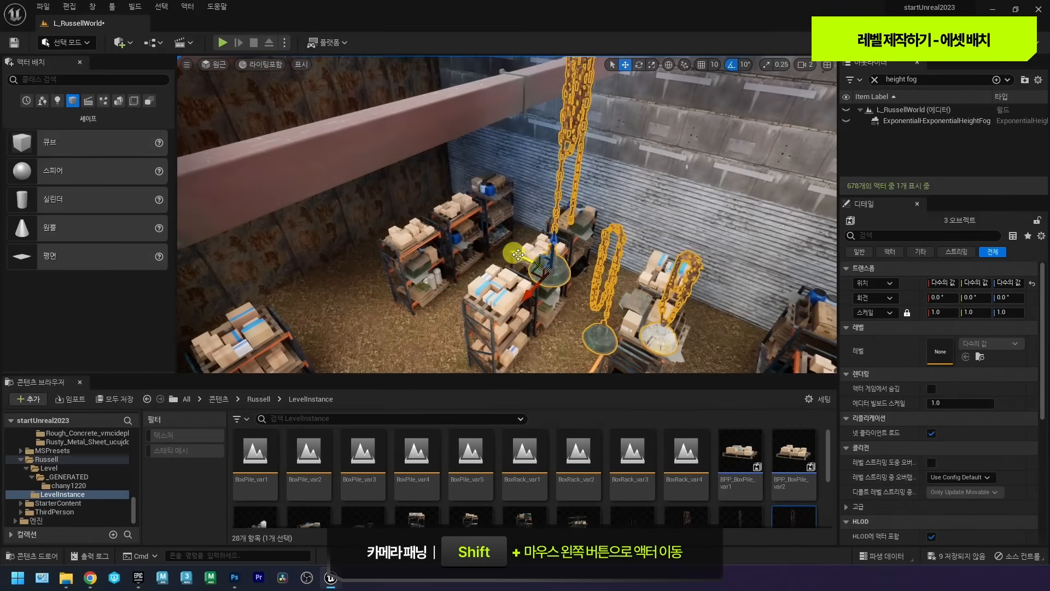
pyautogui.click(504, 236)
pyautogui.moveTo(504, 238); pyautogui.dragTo(489, 219, button='right')
pyautogui.keyDown('shift'); pyautogui.moveTo(546, 340); pyautogui.dragTo(456, 275); pyautogui.keyUp('shift')
pyautogui.moveTo(665, 293); pyautogui.dragTo(704, 296)
pyautogui.moveTo(629, 205); pyautogui.dragTo(641, 200, button='right')
pyautogui.moveTo(574, 124); pyautogui.dragTo(575, 119, button='right')
# Turn off rotation snapping, enlarge ChainLight_var1 to a scale of about 1.38, and space and rotate the lights along the beam.
pyautogui.click(734, 65)
pyautogui.moveTo(627, 140); pyautogui.dragTo(634, 145, button='right')
pyautogui.press('e')
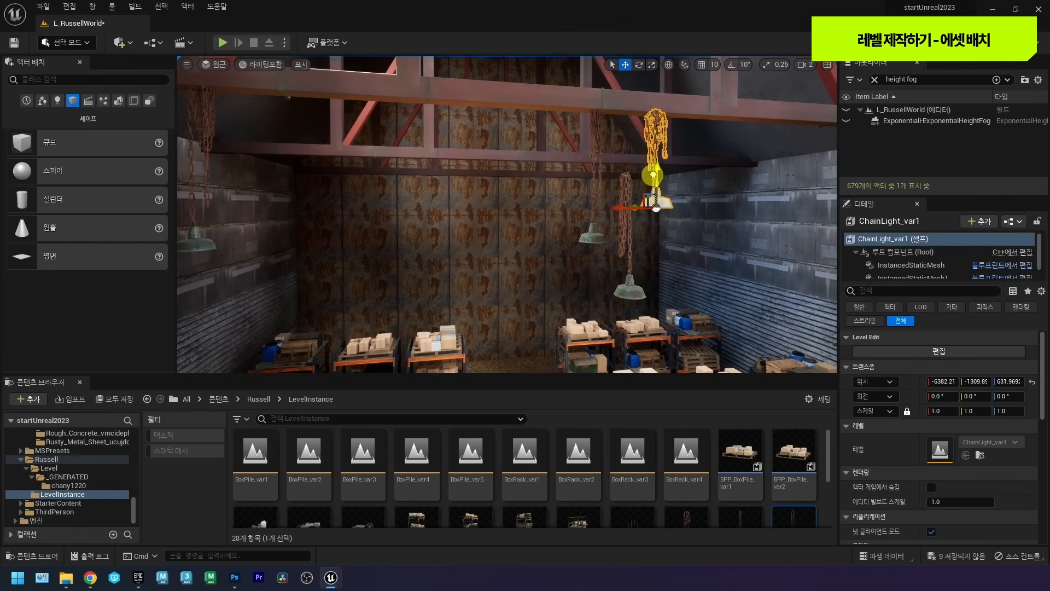
pyautogui.moveTo(646, 201); pyautogui.dragTo(680, 218, button='right')
pyautogui.moveTo(550, 172); pyautogui.dragTo(570, 175)
pyautogui.moveTo(569, 176); pyautogui.dragTo(536, 224, button='right')
pyautogui.click(567, 288)
pyautogui.moveTo(536, 225); pyautogui.dragTo(520, 227)
pyautogui.moveTo(520, 227); pyautogui.dragTo(380, 248, button='right')
pyautogui.press('e')
pyautogui.moveTo(417, 250); pyautogui.dragTo(494, 261)
pyautogui.press('w')
# Duplicate ChainLight_var1 along the beam to about X -6817, Y -1204, and rotate the copy to about -96° on Z.
pyautogui.moveTo(493, 261); pyautogui.dragTo(510, 249, button='right')
pyautogui.click(589, 221)
pyautogui.keyDown('alt'); pyautogui.moveTo(550, 223); pyautogui.dragTo(663, 226); pyautogui.keyUp('alt')
pyautogui.press('e')
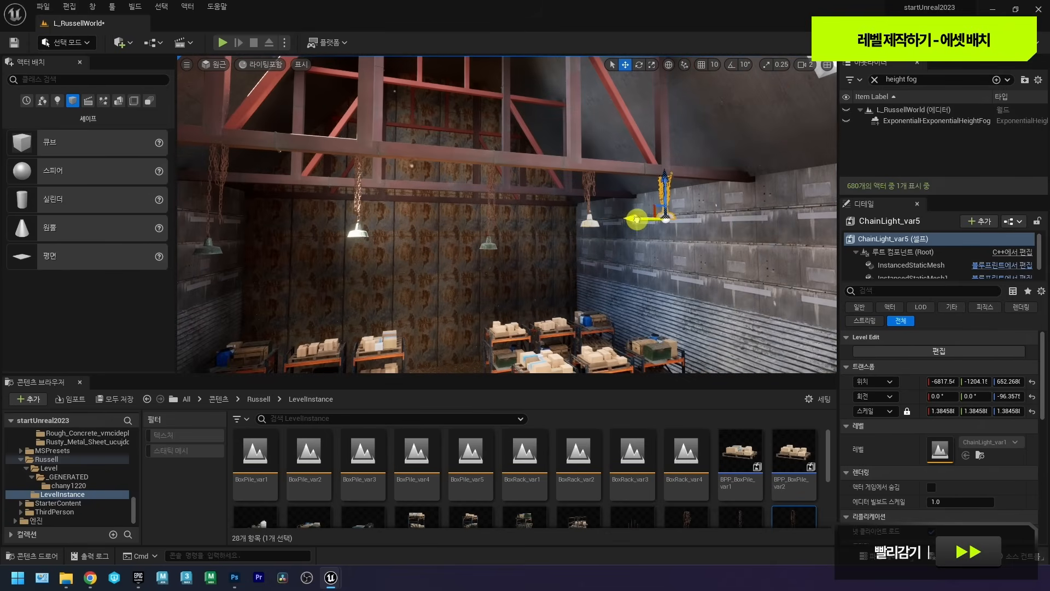
# Select the five hanging chain lights together and copy the set beneath the other ceiling frames along the hall.
pyautogui.keyDown('ctrl'); pyautogui.click(360, 234); pyautogui.keyUp('ctrl')
pyautogui.keyDown('ctrl'); pyautogui.click(208, 247); pyautogui.keyUp('ctrl')
pyautogui.keyDown('ctrl'); pyautogui.click(590, 222); pyautogui.keyUp('ctrl')
pyautogui.keyDown('ctrl'); pyautogui.click(667, 213); pyautogui.keyUp('ctrl')
pyautogui.moveTo(711, 211); pyautogui.dragTo(776, 214, button='right')
pyautogui.click(804, 66)
pyautogui.keyDown('alt'); pyautogui.moveTo(645, 177); pyautogui.dragTo(432, 174); pyautogui.keyUp('alt')
pyautogui.moveTo(710, 213)
pyautogui.mouseDown(button='right')
pyautogui.moveTo(793, 221)
pyautogui.moveTo(711, 211)
pyautogui.mouseUp(button='right')
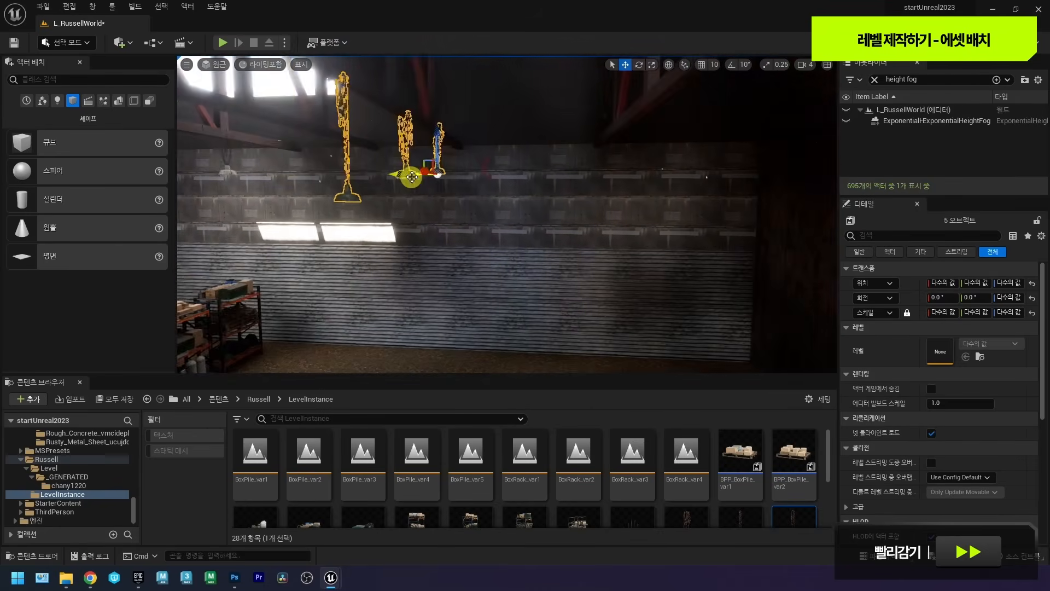
pyautogui.moveTo(286, 181); pyautogui.dragTo(398, 137, button='right')
# Rearrange the second frame's lights by moving ChainLight_var9 outward along the beam and ChainLight_var6 to about X -6383.
pyautogui.click(398, 137)
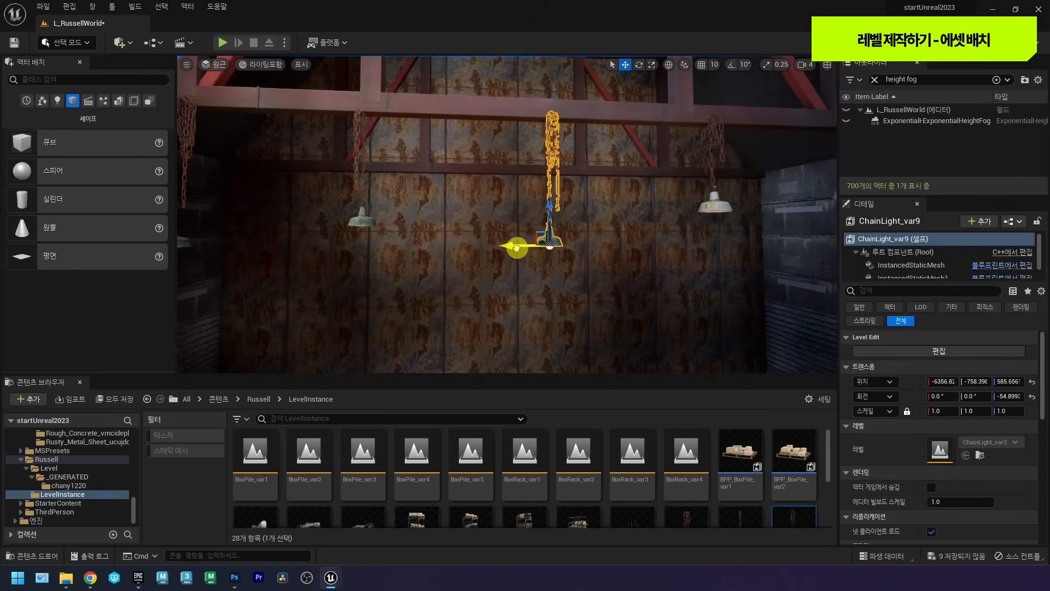
pyautogui.moveTo(516, 248); pyautogui.dragTo(732, 260)
pyautogui.click(710, 204)
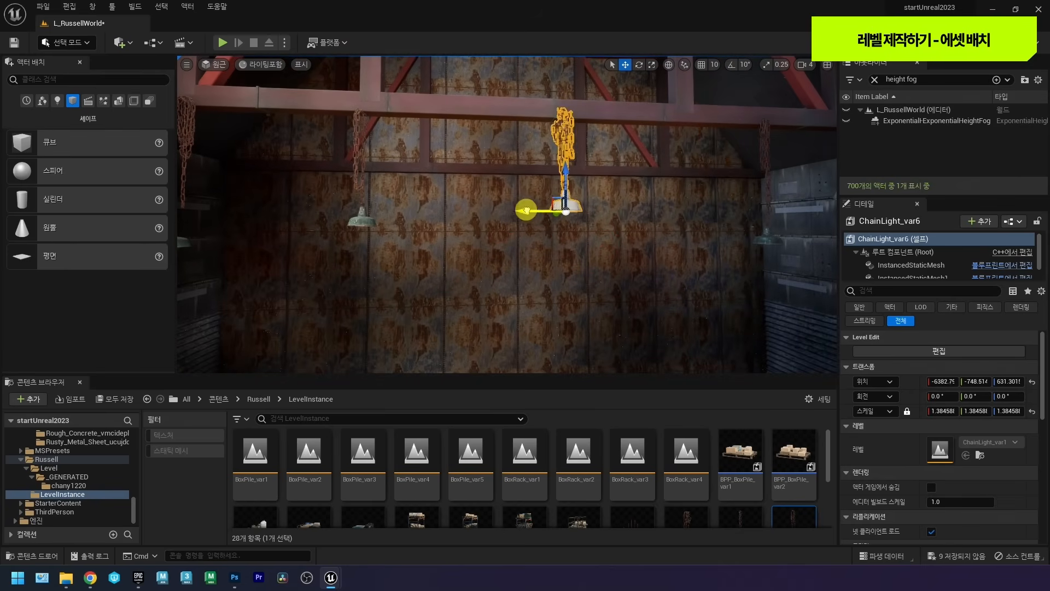
# Delete one surplus chain light, move ChainLight_var7 to about X -6026, and shift another light slightly along its beam.
pyautogui.moveTo(525, 206); pyautogui.dragTo(466, 234, button='right')
pyautogui.click(544, 257)
pyautogui.press('Delete')
pyautogui.click(451, 244)
pyautogui.moveTo(451, 244); pyautogui.dragTo(372, 244)
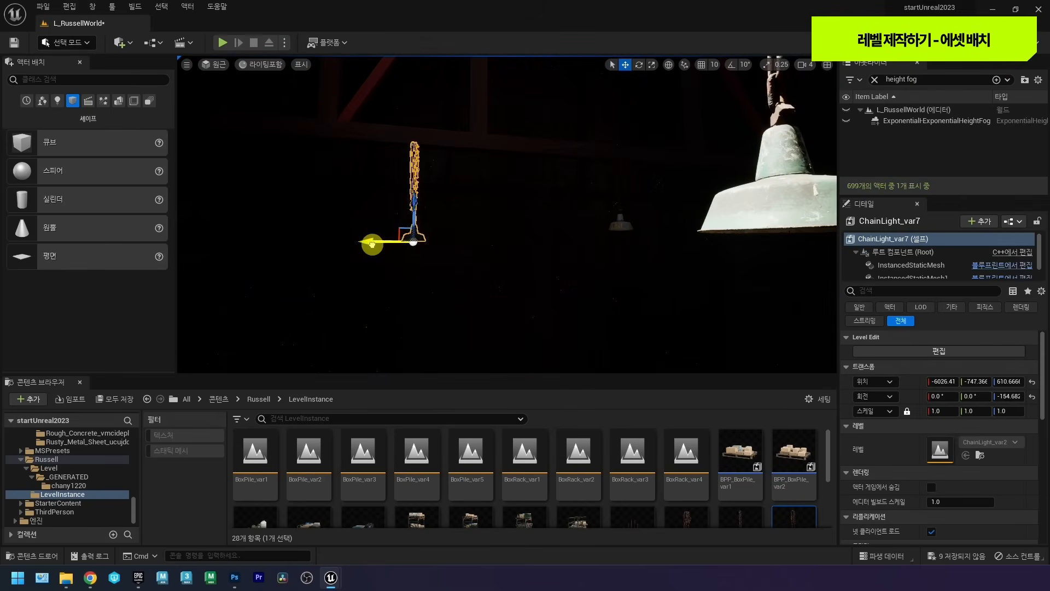
pyautogui.moveTo(427, 244); pyautogui.dragTo(408, 235, button='right')
pyautogui.click(425, 199)
pyautogui.moveTo(426, 201); pyautogui.dragTo(458, 214, button='right')
pyautogui.moveTo(514, 210); pyautogui.dragTo(499, 211)
# Scale ChainLight_var4 uniformly to about 1.22 and lower it to about Z 546 beneath its beam.
pyautogui.moveTo(705, 223); pyautogui.dragTo(621, 224, button='right')
pyautogui.click(617, 227)
pyautogui.moveTo(584, 222); pyautogui.dragTo(581, 221)
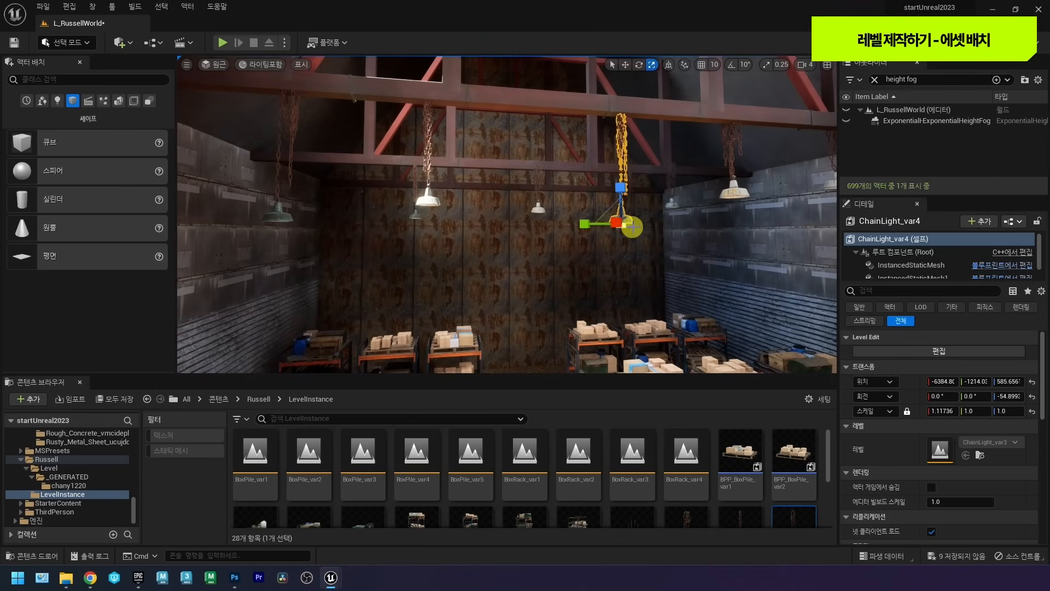
pyautogui.hotkey('ctrl', 'z')
pyautogui.scroll(5, 635, 230)
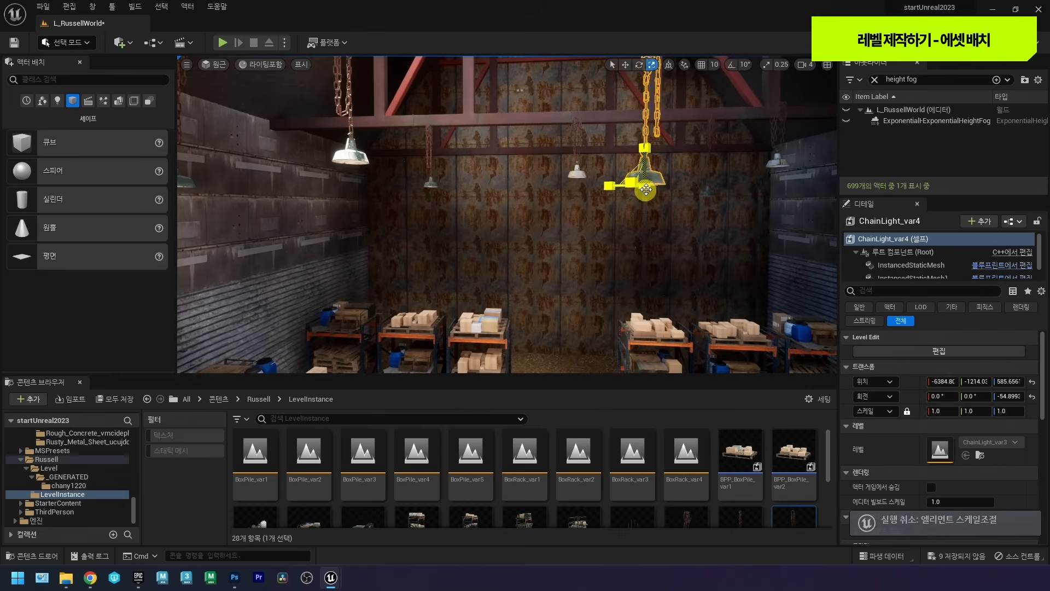
pyautogui.moveTo(645, 188); pyautogui.dragTo(669, 184, button='right')
pyautogui.press('w')
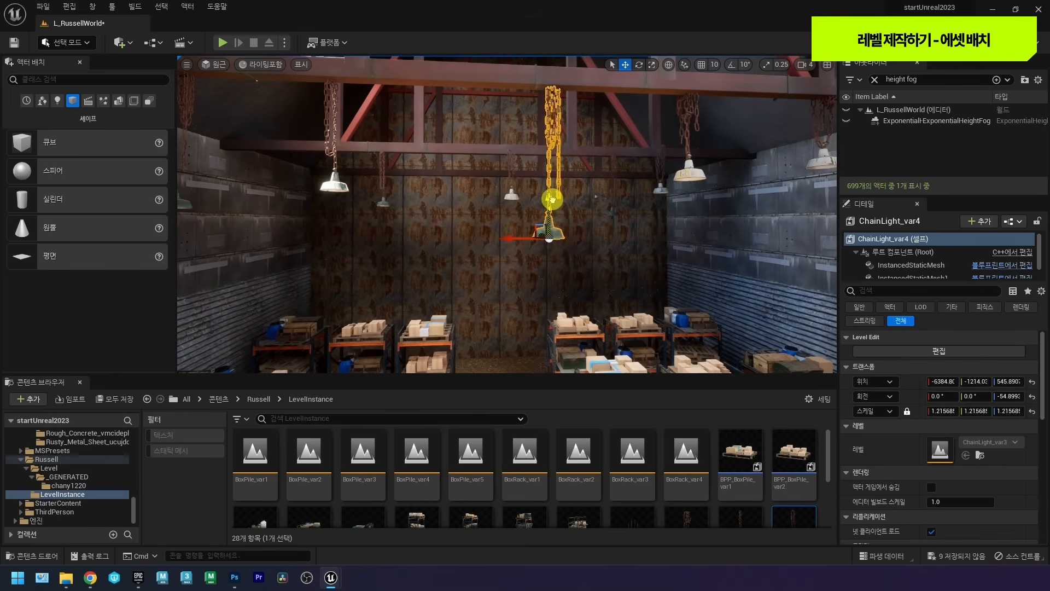
pyautogui.moveTo(582, 242); pyautogui.dragTo(585, 242)
# Thin out the copied lights by deleting three more chain lights from the other ceiling frames.
pyautogui.moveTo(585, 241); pyautogui.dragTo(404, 188, button='right')
pyautogui.click(430, 191)
pyautogui.press('Delete')
pyautogui.moveTo(481, 202); pyautogui.dragTo(602, 209, button='right')
pyautogui.click(510, 173)
pyautogui.moveTo(470, 203)
pyautogui.mouseDown(button='right')
pyautogui.moveTo(471, 187)
pyautogui.moveTo(470, 201)
pyautogui.mouseUp(button='right')
pyautogui.press('Delete')
pyautogui.moveTo(459, 246); pyautogui.dragTo(414, 251, button='right')
pyautogui.click(490, 246)
pyautogui.moveTo(504, 248); pyautogui.dragTo(533, 259, button='right')
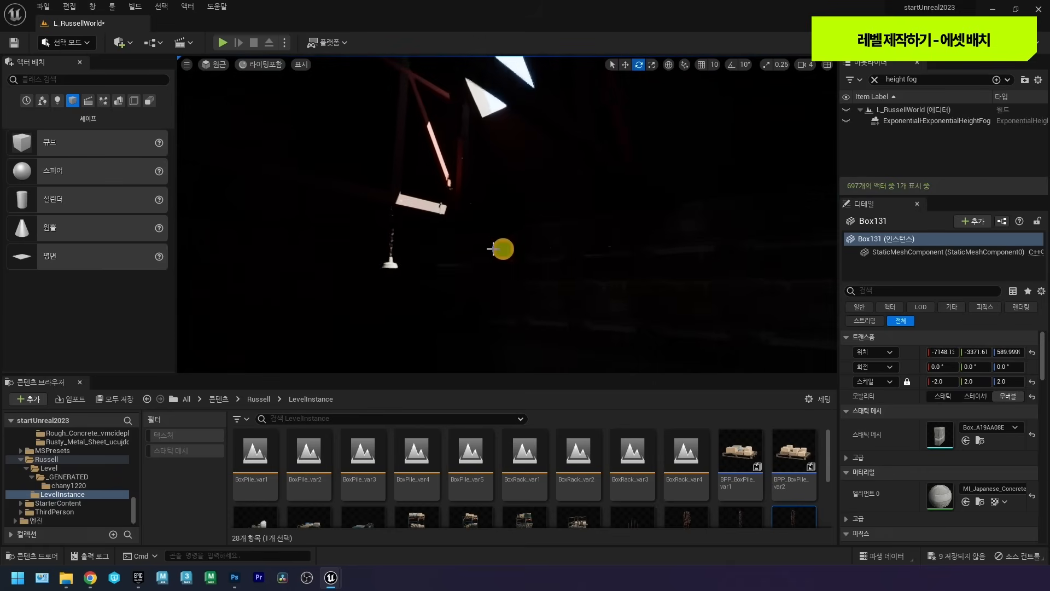
pyautogui.click(448, 253)
pyautogui.press('Delete')
# Inspect the arrangement of chain lights hanging from the ceiling frames and how they look above the racks.
pyautogui.moveTo(455, 255); pyautogui.dragTo(703, 254, button='right')
pyautogui.moveTo(413, 241); pyautogui.dragTo(405, 212, button='right')
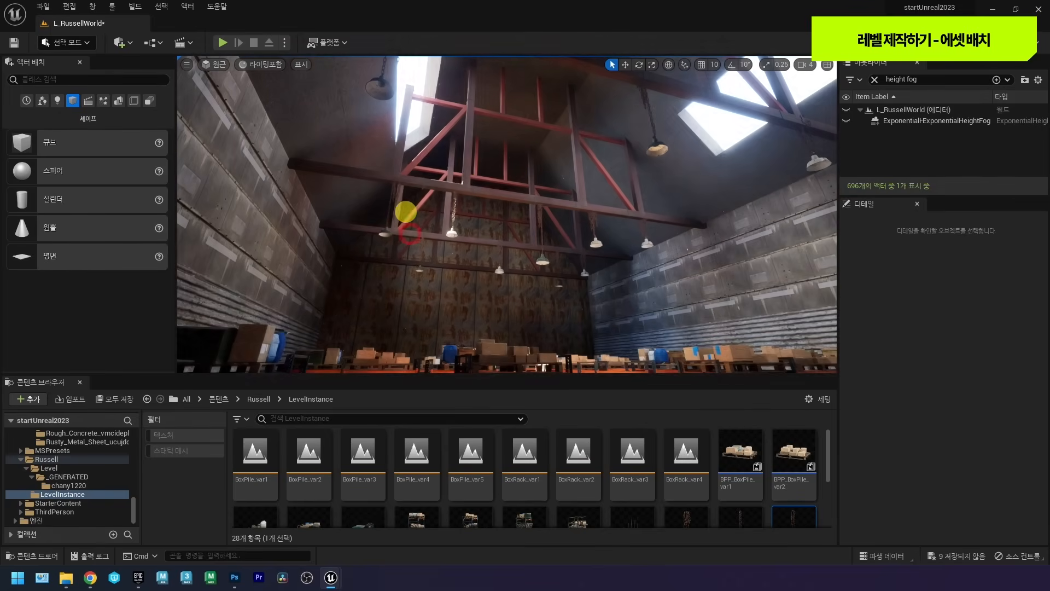
pyautogui.click(467, 184)
pyautogui.moveTo(467, 185); pyautogui.dragTo(569, 232, button='right')
pyautogui.click(482, 218)
pyautogui.click(498, 178)
pyautogui.moveTo(634, 202); pyautogui.dragTo(613, 197, button='right')
pyautogui.click(583, 186)
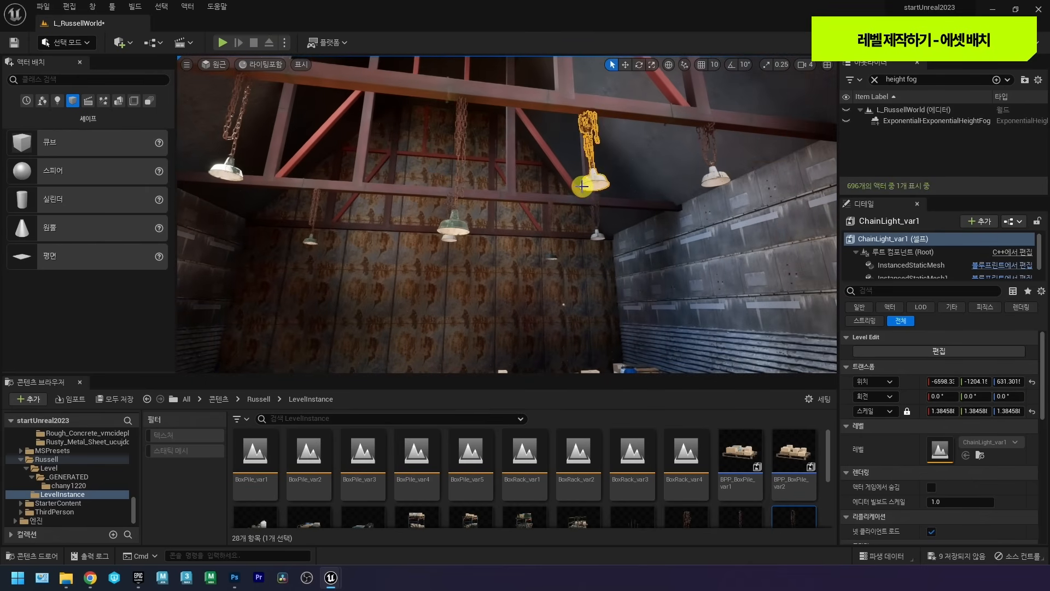
pyautogui.moveTo(587, 187); pyautogui.dragTo(616, 206, button='right')
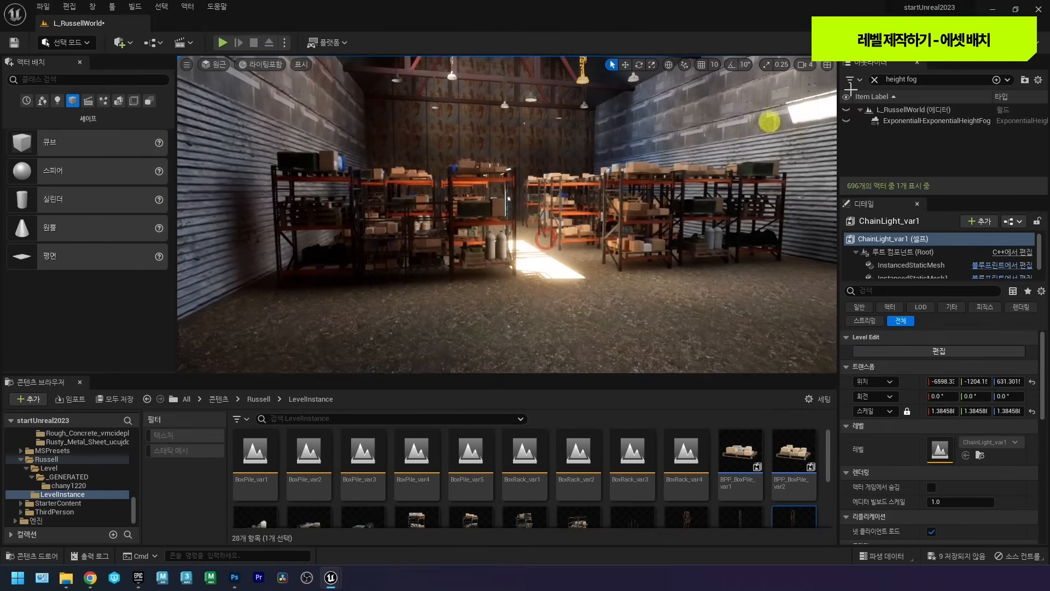
# Find DirectionalLight0 in the Outliner with "dire" and rotate it to about -136.3°, -56.0°, 12.6° so sunlight enters between the racks.
pyautogui.moveTo(921, 79); pyautogui.dragTo(757, 80)
pyautogui.write('dire')
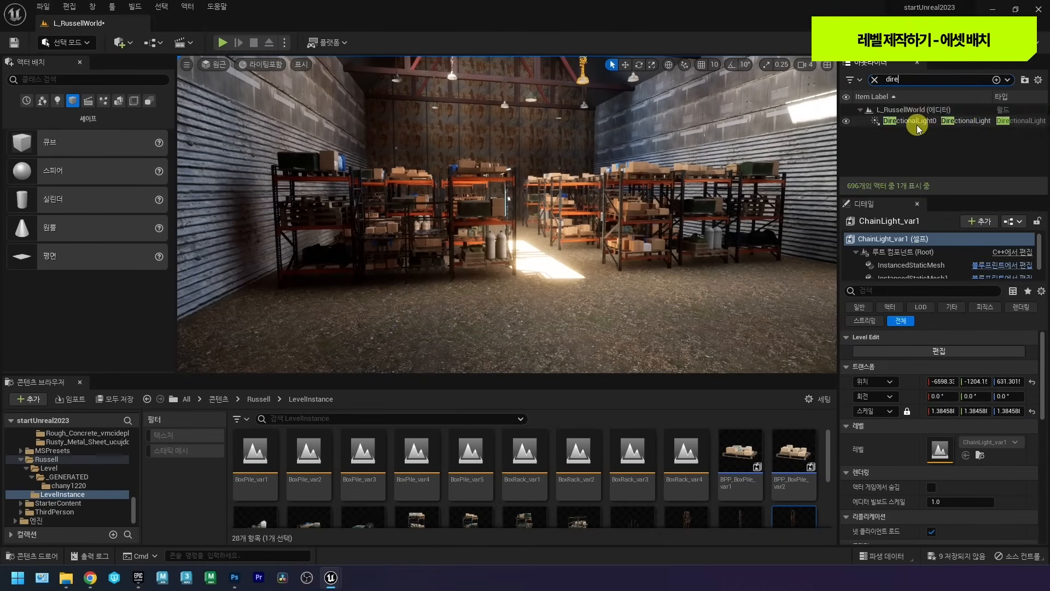
pyautogui.click(918, 122)
pyautogui.press('f')
pyautogui.press('e')
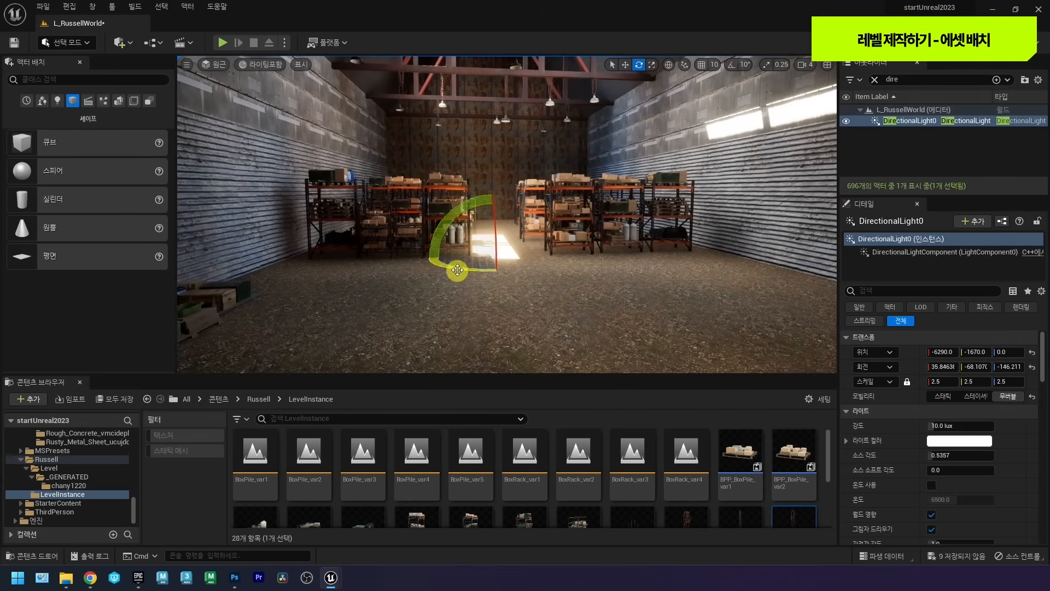
pyautogui.moveTo(472, 204); pyautogui.dragTo(570, 181)
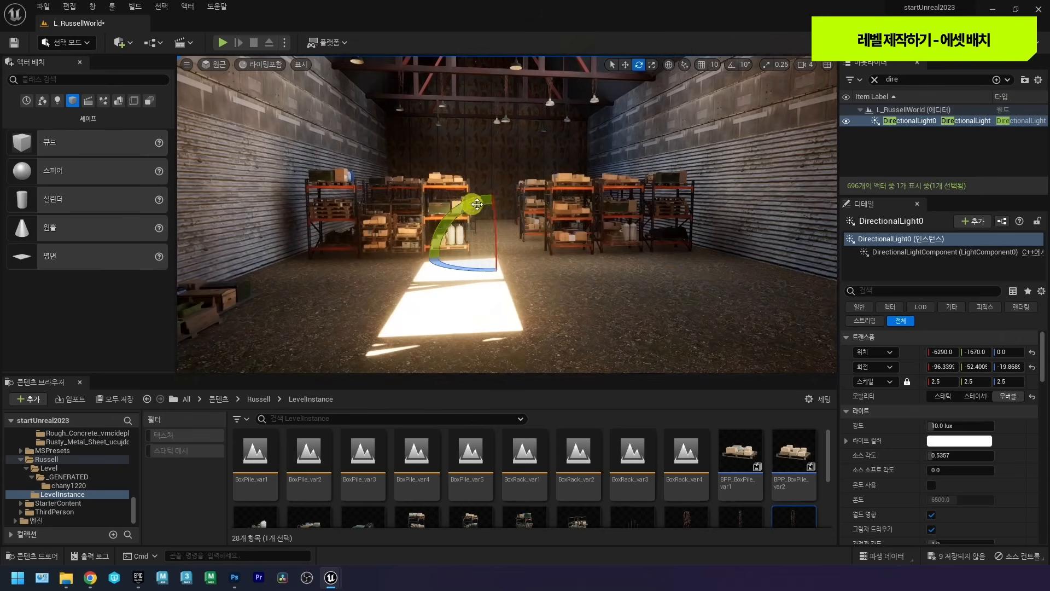
pyautogui.moveTo(495, 216); pyautogui.dragTo(488, 241)
pyautogui.moveTo(475, 199); pyautogui.dragTo(399, 247)
pyautogui.moveTo(487, 180); pyautogui.dragTo(478, 218, button='right')
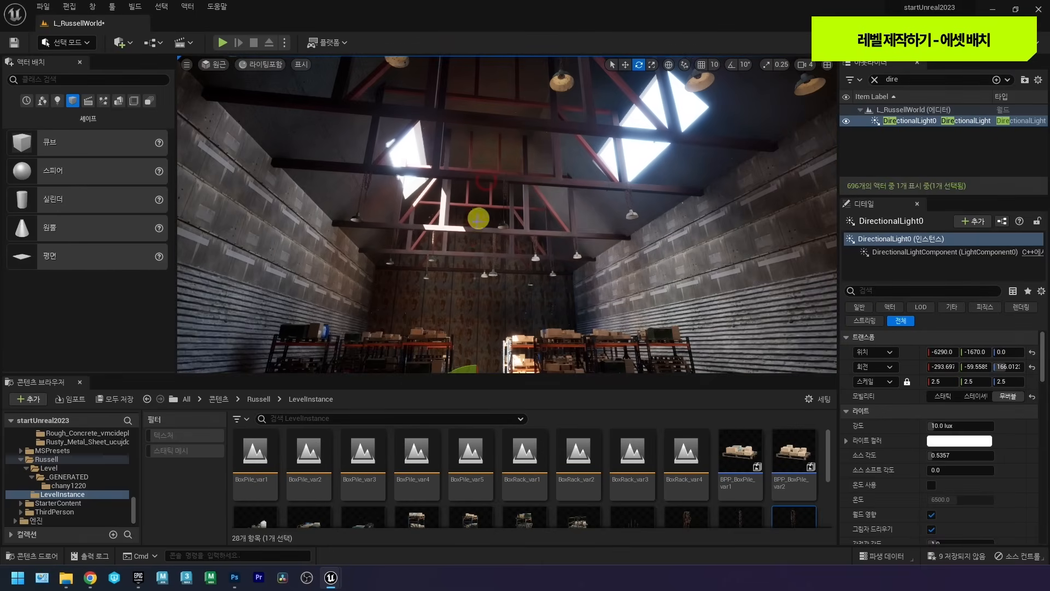
pyautogui.moveTo(511, 187); pyautogui.dragTo(469, 265, button='right')
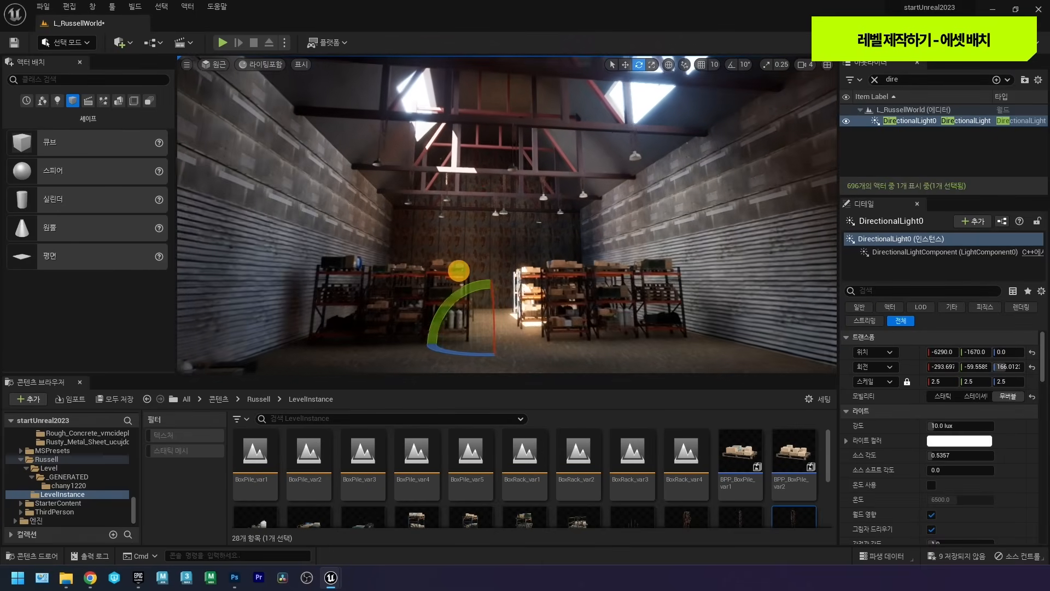
pyautogui.moveTo(453, 287); pyautogui.dragTo(514, 211)
pyautogui.moveTo(513, 211); pyautogui.dragTo(455, 287, button='right')
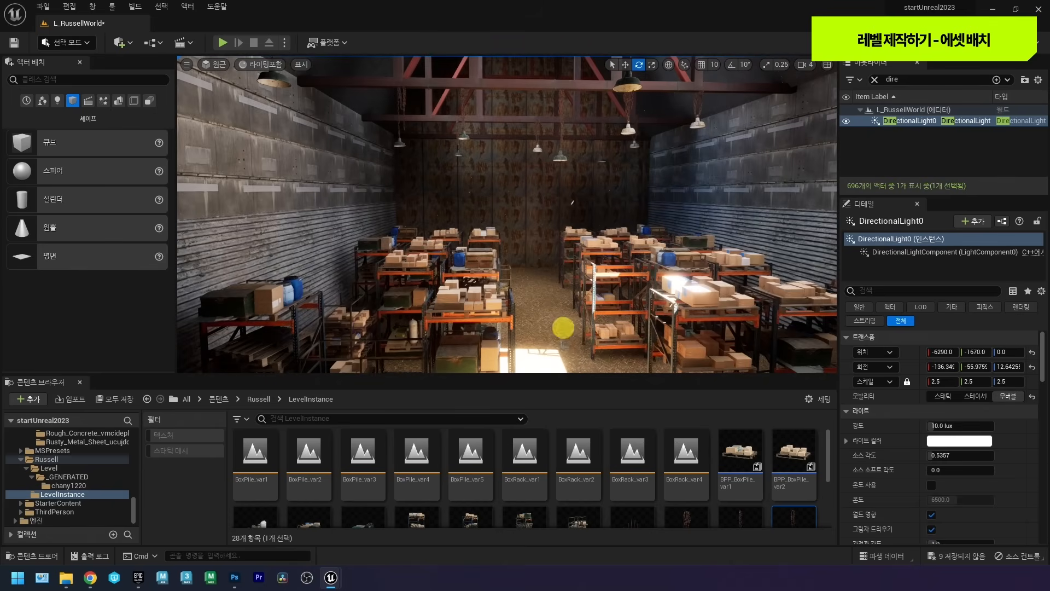
# Review the finished warehouse from outside and inside, checking the sunlight on the racks, the walls and the ceiling frames.
pyautogui.moveTo(494, 197); pyautogui.dragTo(364, 208, button='right')
pyautogui.press('w')
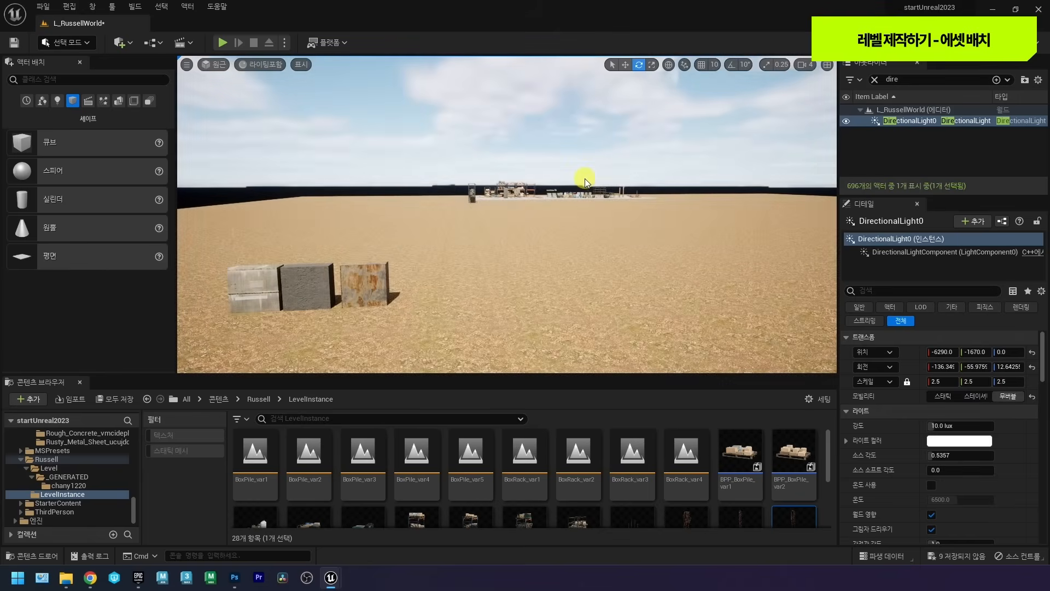
pyautogui.moveTo(586, 178); pyautogui.dragTo(736, 194, button='right')
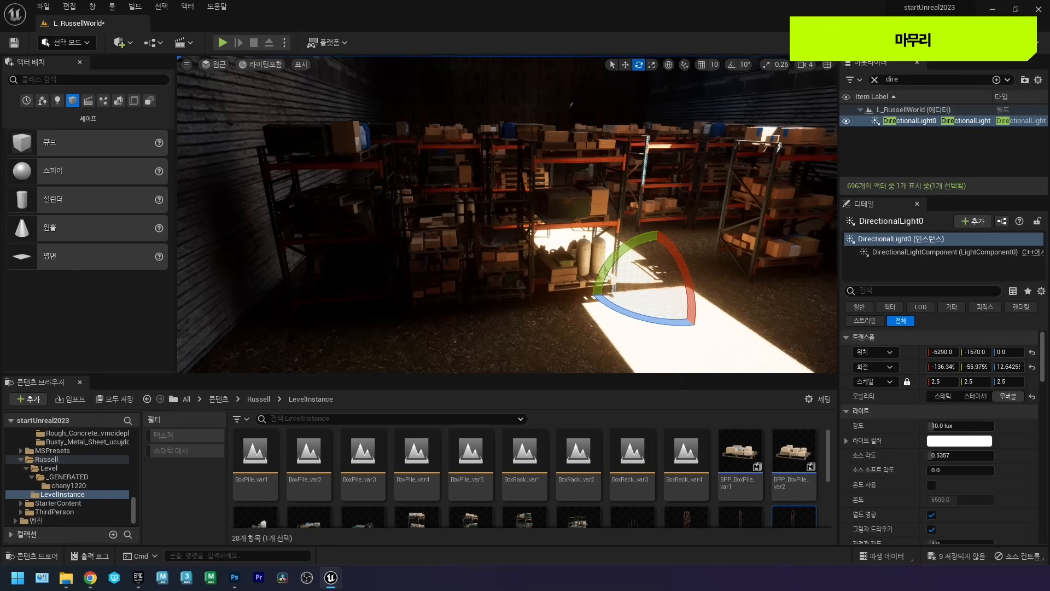
pyautogui.moveTo(676, 106)
pyautogui.mouseDown(button='right')
pyautogui.moveTo(519, 136)
pyautogui.moveTo(455, 181)
pyautogui.moveTo(475, 200)
pyautogui.mouseUp(button='right')
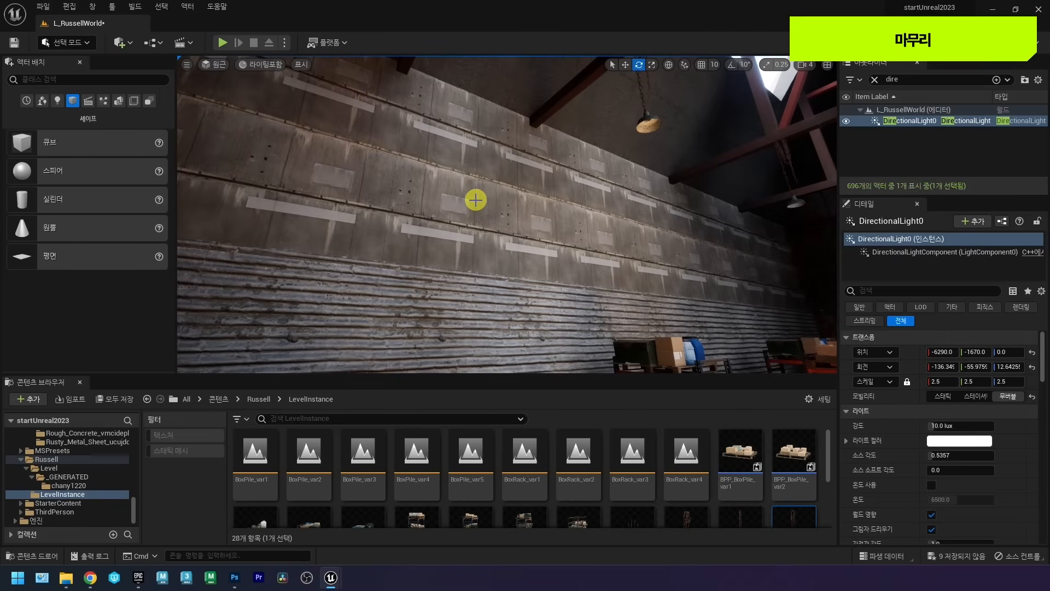
pyautogui.moveTo(638, 353)
pyautogui.mouseDown(button='right')
pyautogui.moveTo(544, 248)
pyautogui.moveTo(487, 211)
pyautogui.moveTo(589, 220)
pyautogui.mouseUp(button='right')
pyautogui.click(544, 219)
pyautogui.moveTo(501, 202)
pyautogui.mouseDown(button='right')
pyautogui.moveTo(501, 221)
pyautogui.moveTo(448, 159)
pyautogui.moveTo(466, 146)
pyautogui.moveTo(558, 286)
pyautogui.mouseUp(button='right')
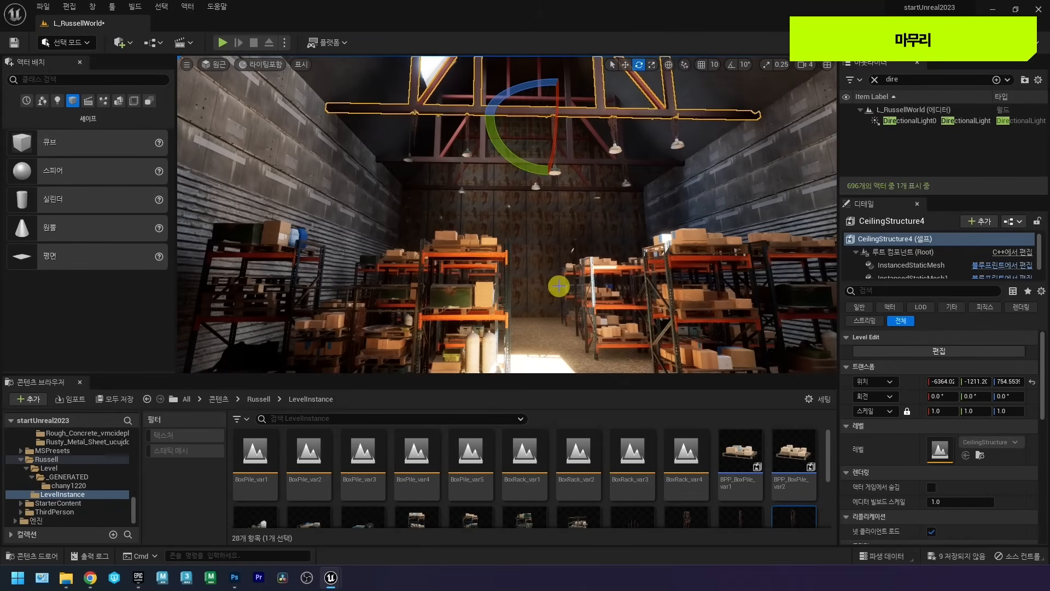